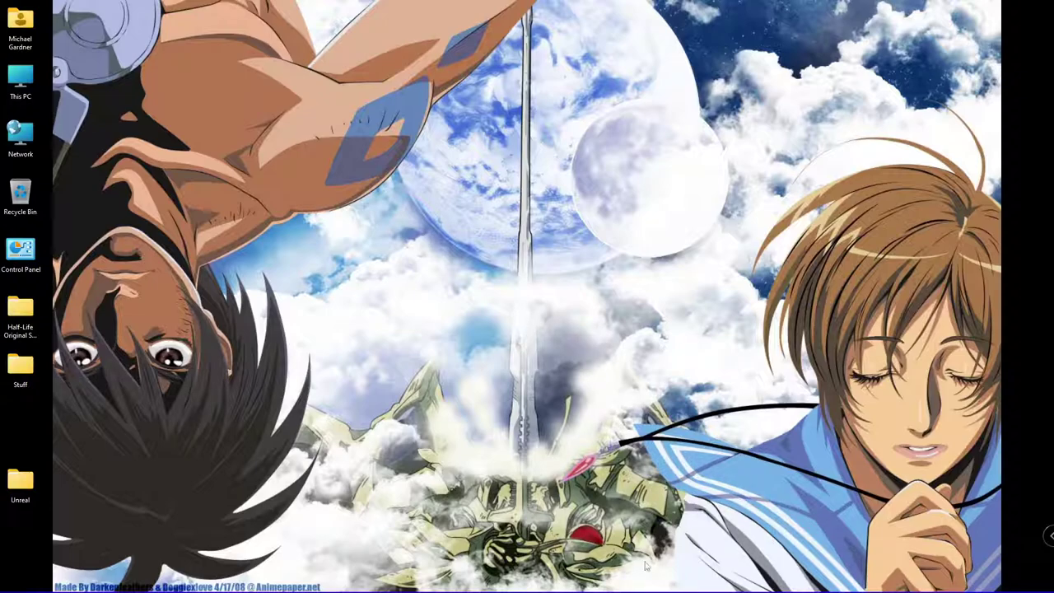
Step: Mount the UNREAL_GOLD disc image in DAEMON Tools Lite
mouse_move(190, 579)
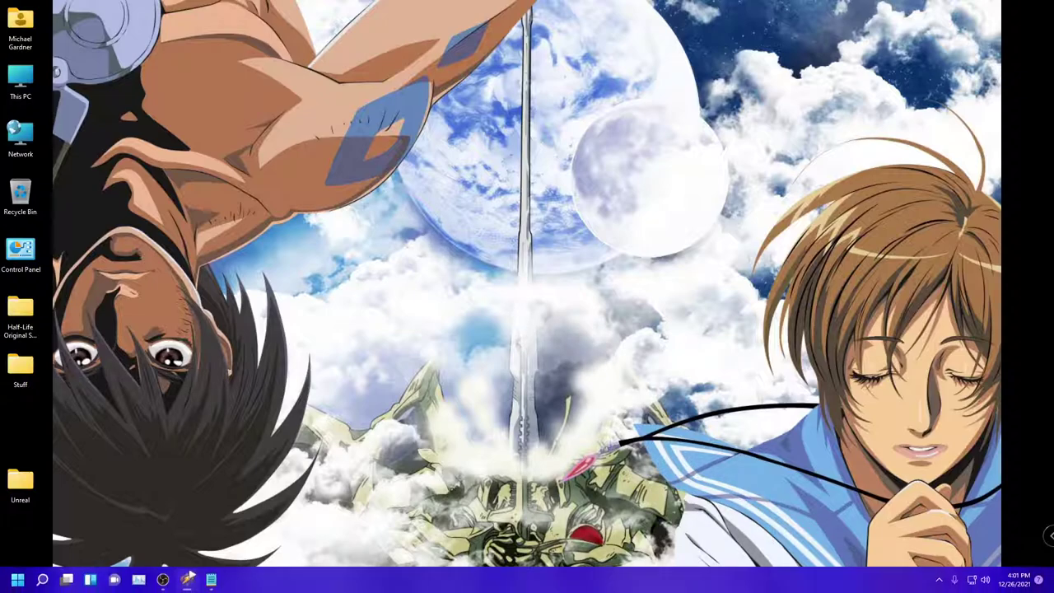
click(939, 579)
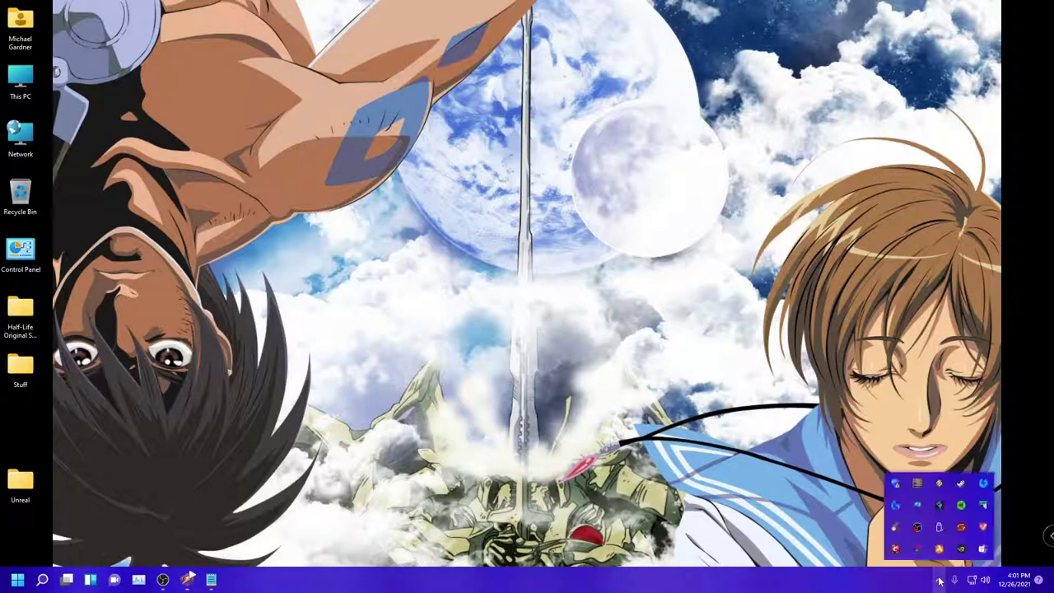
right_click(982, 483)
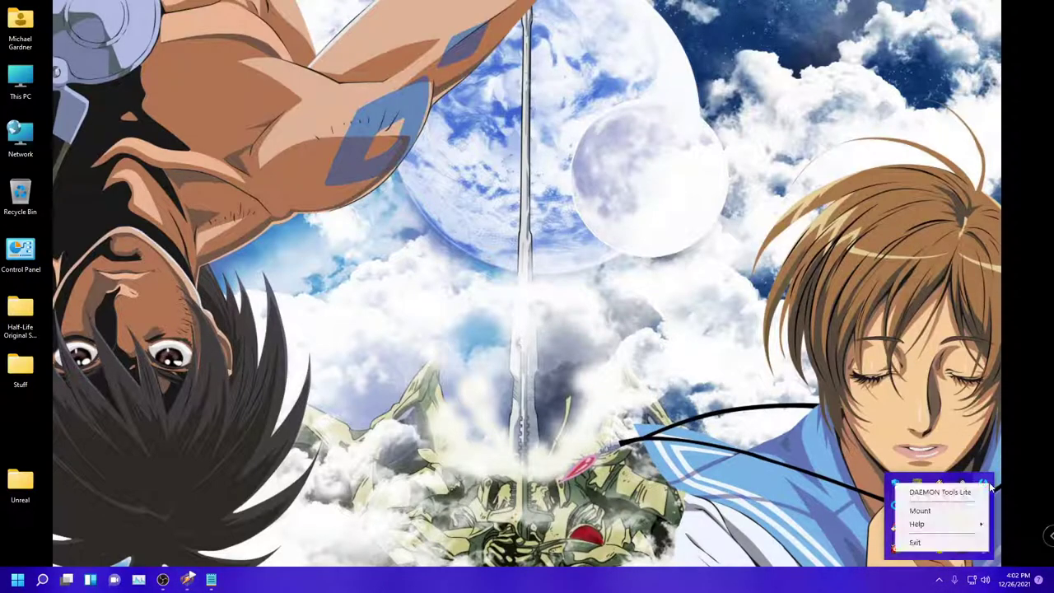
click(953, 515)
double_click(529, 418)
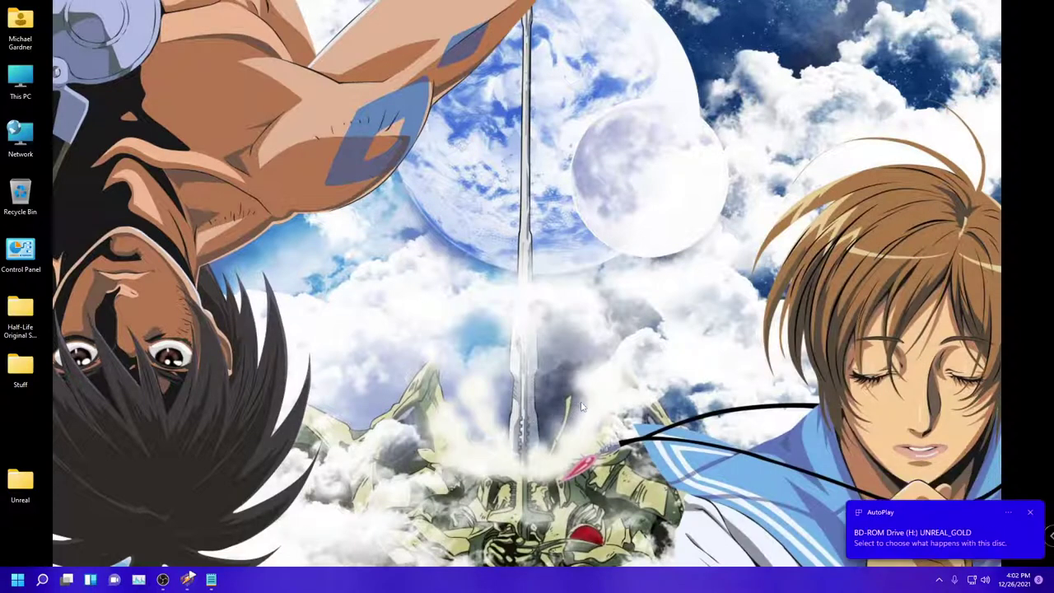
Step: Launch the Unreal Gold installer from the mounted disc and advance setup to the destination folder choice
double_click(22, 83)
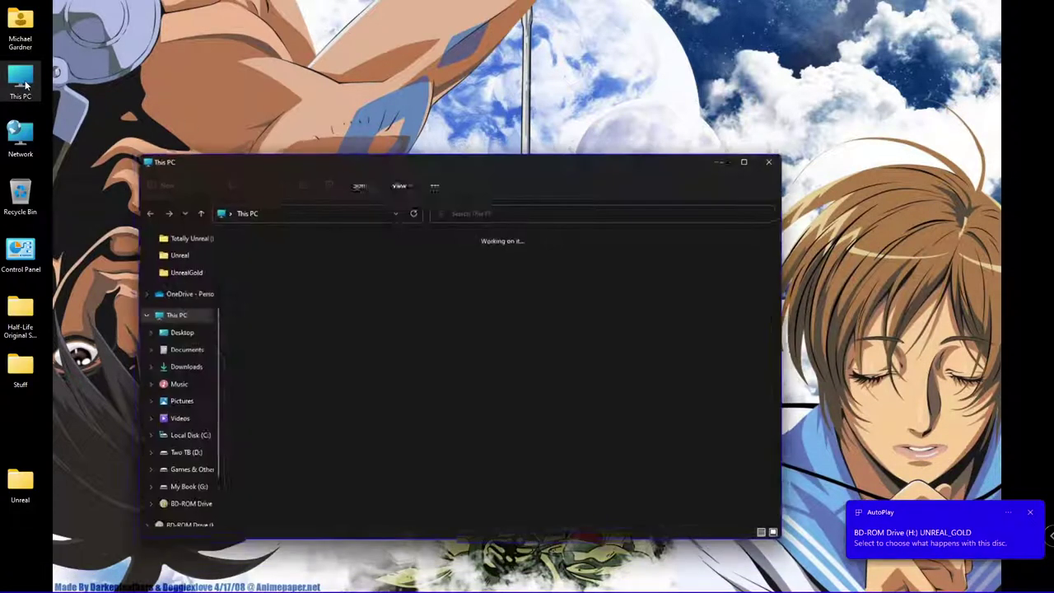
double_click(417, 367)
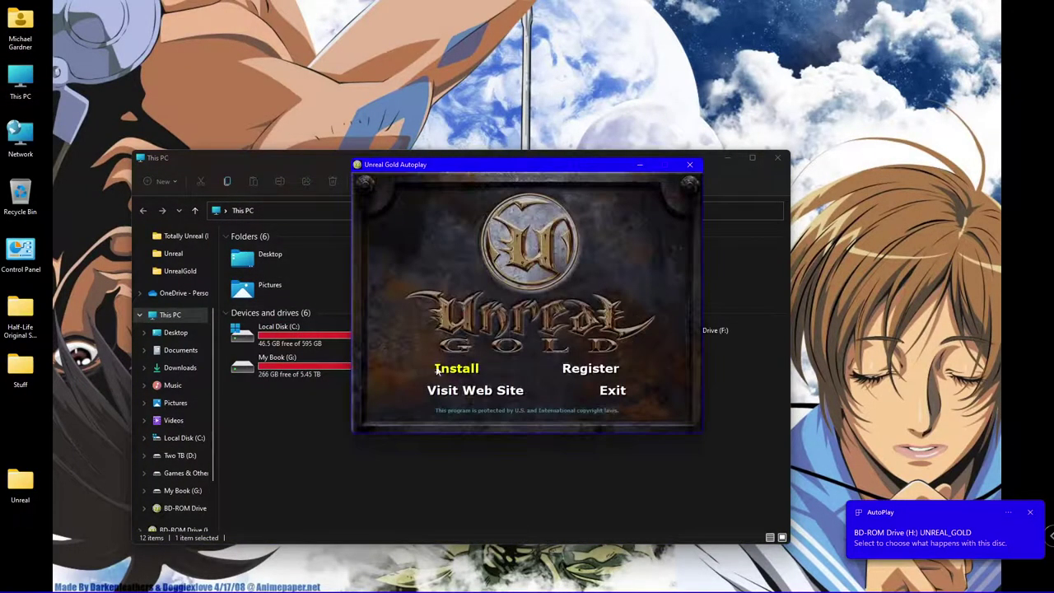
click(439, 370)
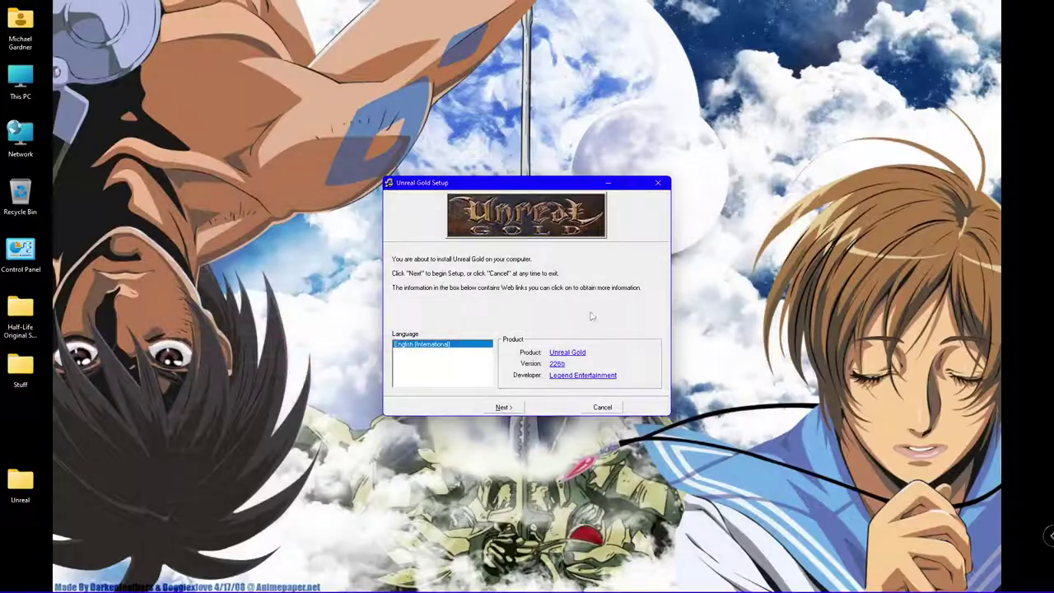
click(504, 409)
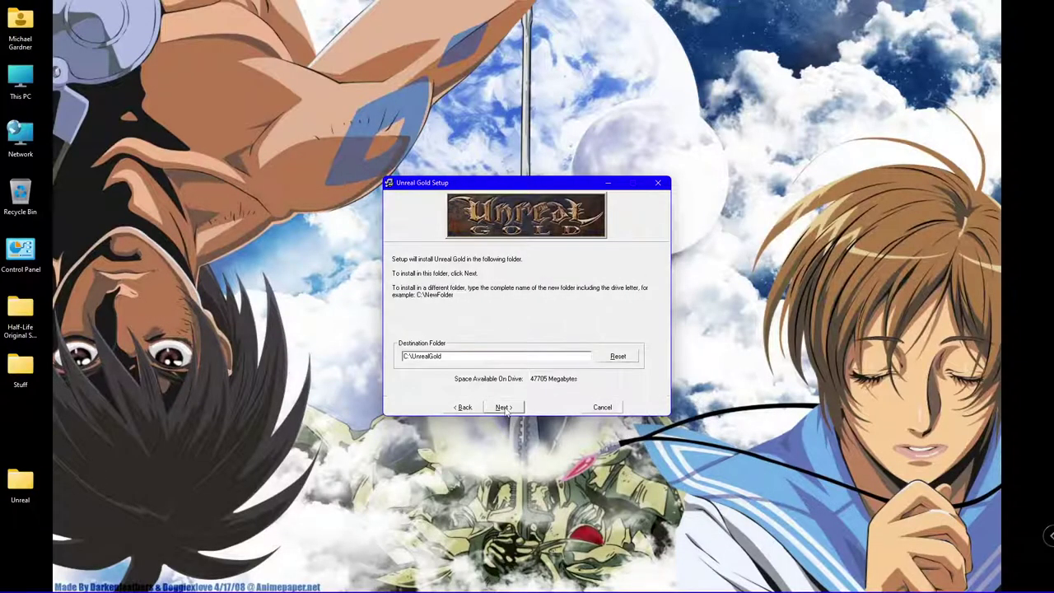
Step: Open the Epic Games\UnrealGold folder inside My Games on the Games & Other (E:) drive and copy its full path
click(10, 79)
double_click(10, 78)
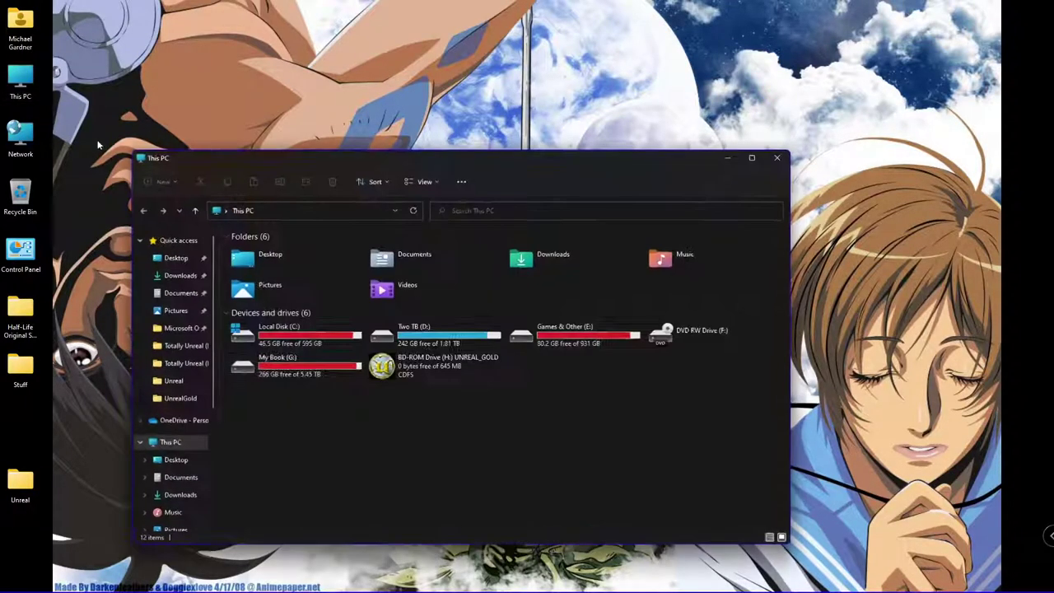
double_click(536, 334)
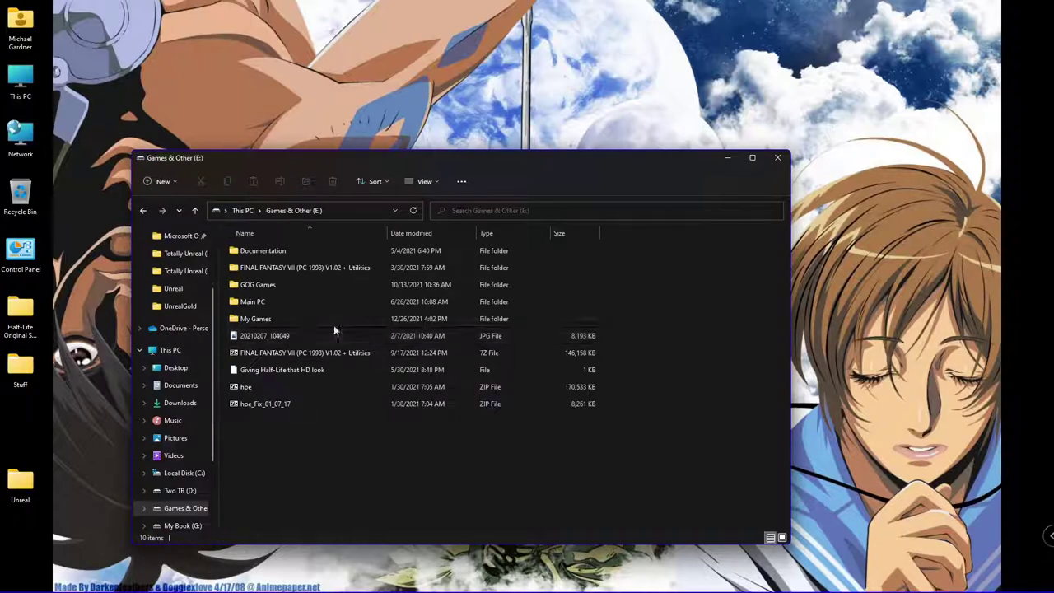
double_click(267, 317)
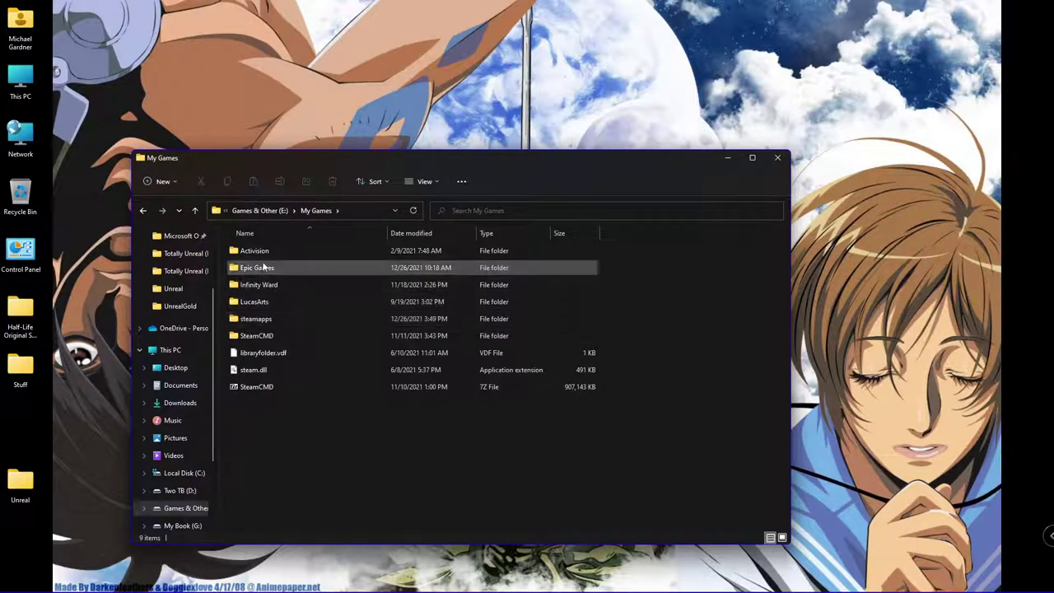
double_click(262, 268)
double_click(267, 251)
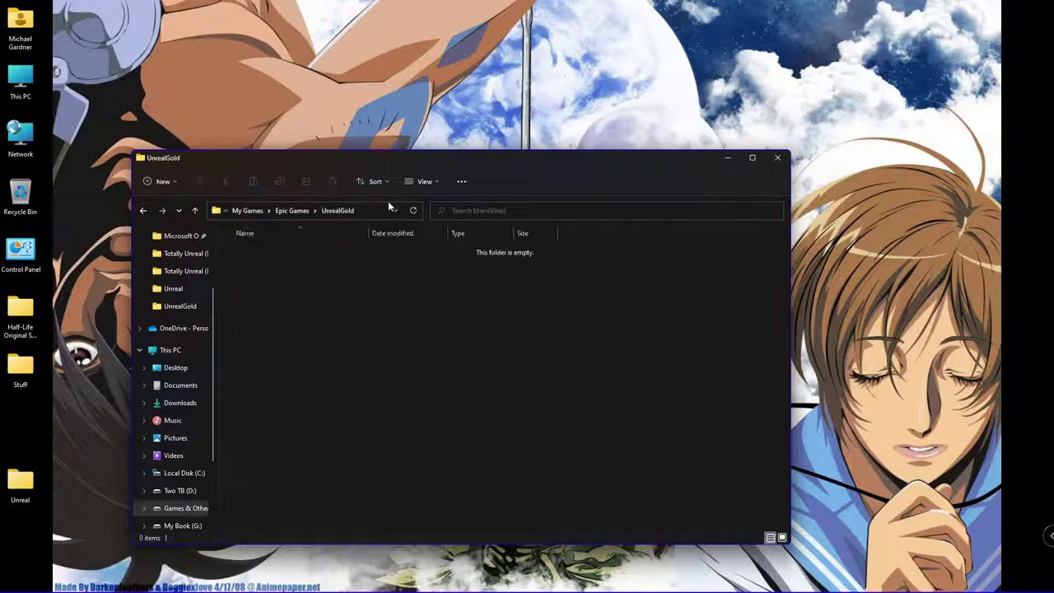
click(374, 212)
right_click(302, 213)
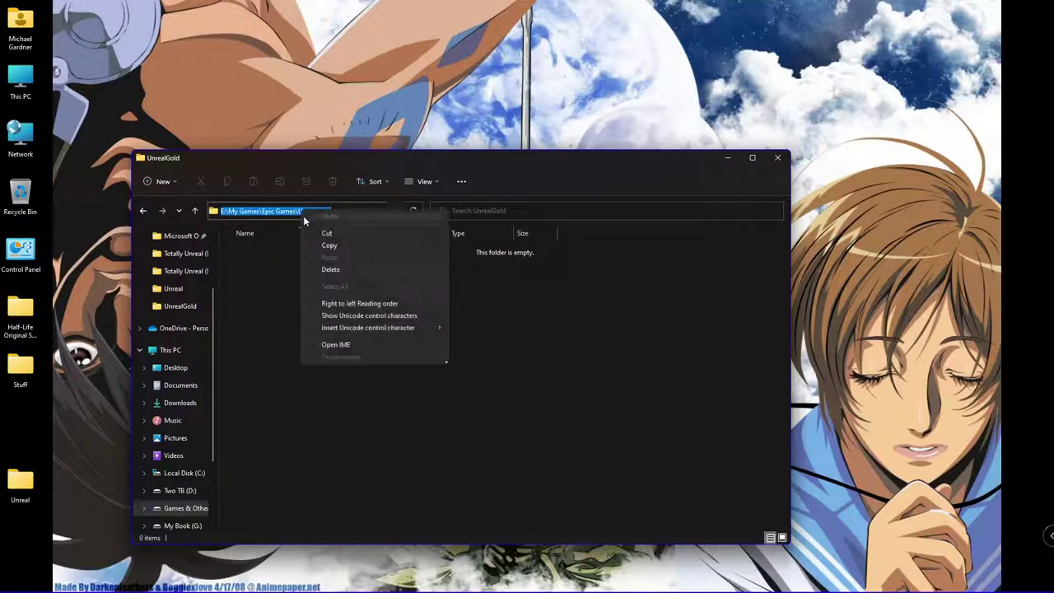
click(327, 253)
Step: Set the Unreal Gold Setup destination folder to E:\My Games\Epic Games\UnrealGold and continue to the component selection
mouse_move(285, 582)
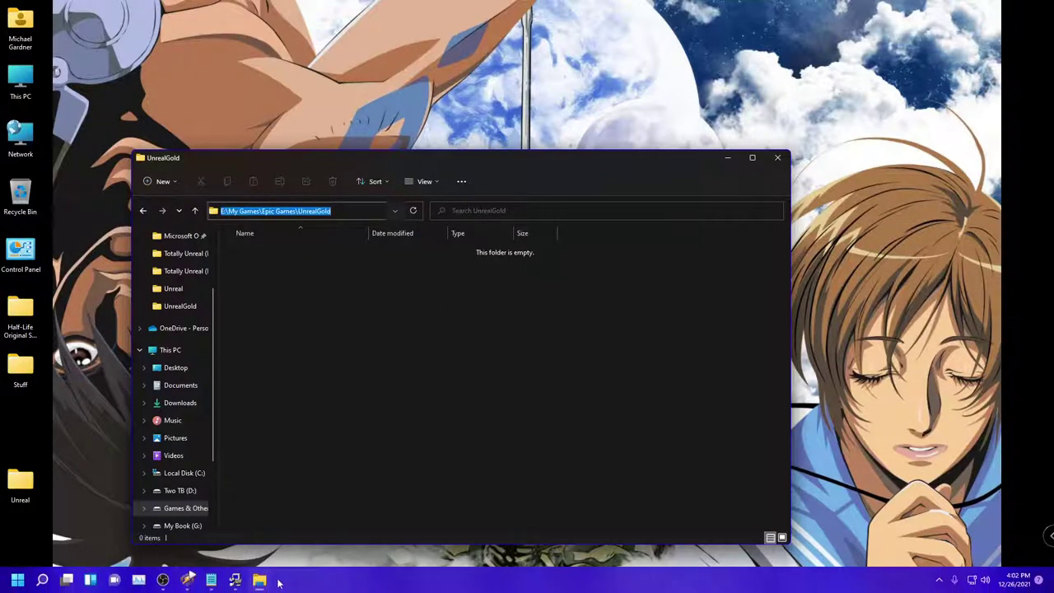
click(235, 581)
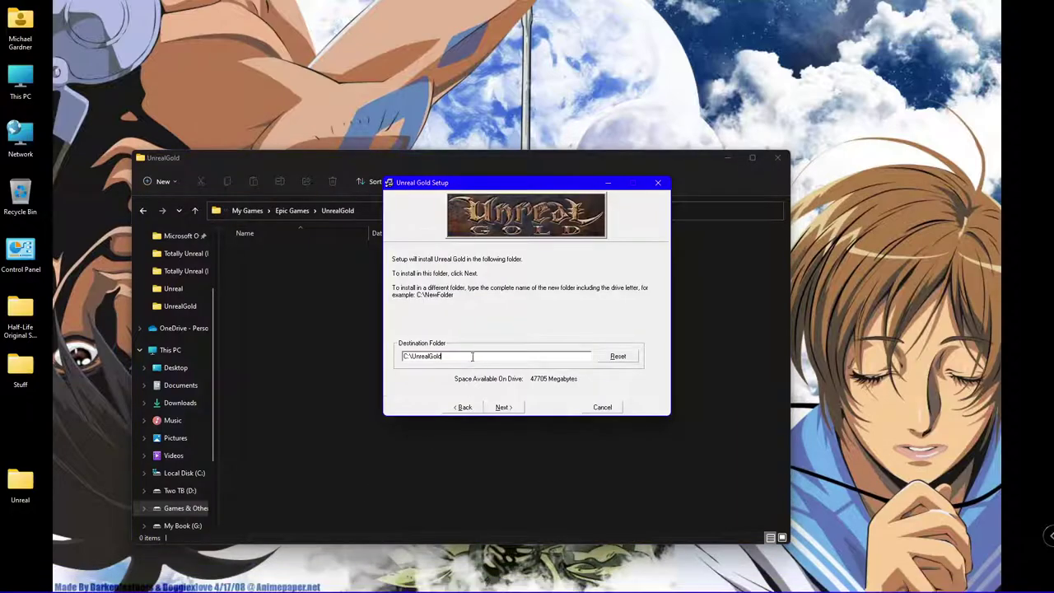
key(ctrl+v)
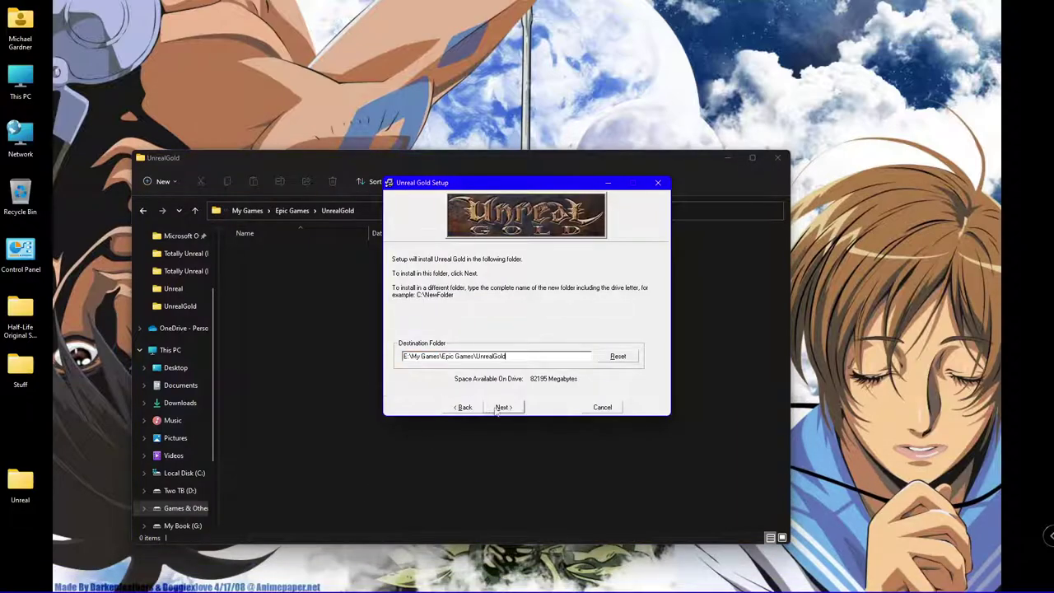
click(511, 409)
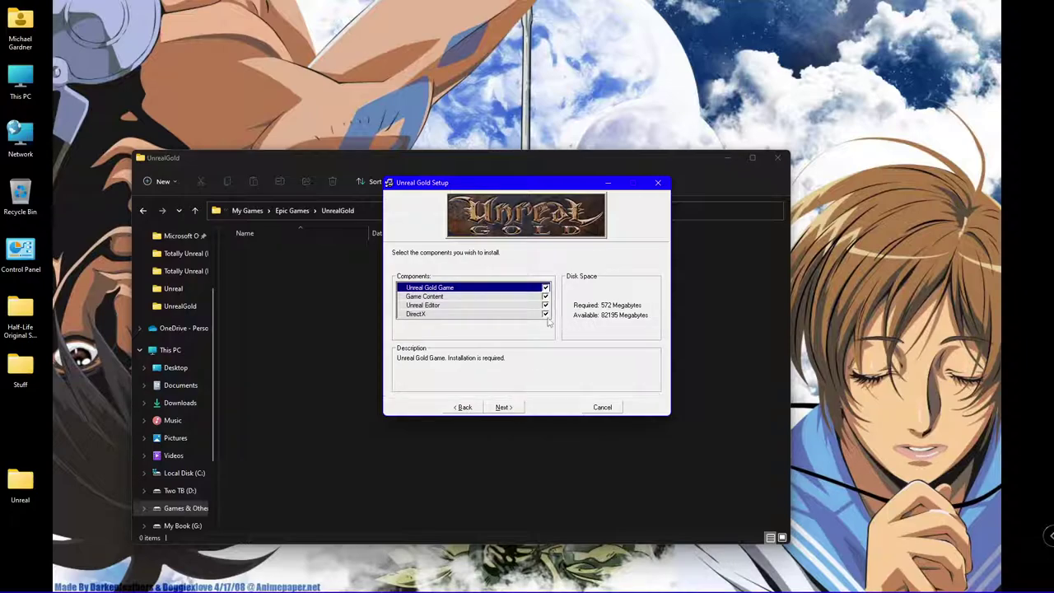
Step: Exclude DirectX from the components, install Unreal Gold and finish the setup
click(545, 314)
click(504, 407)
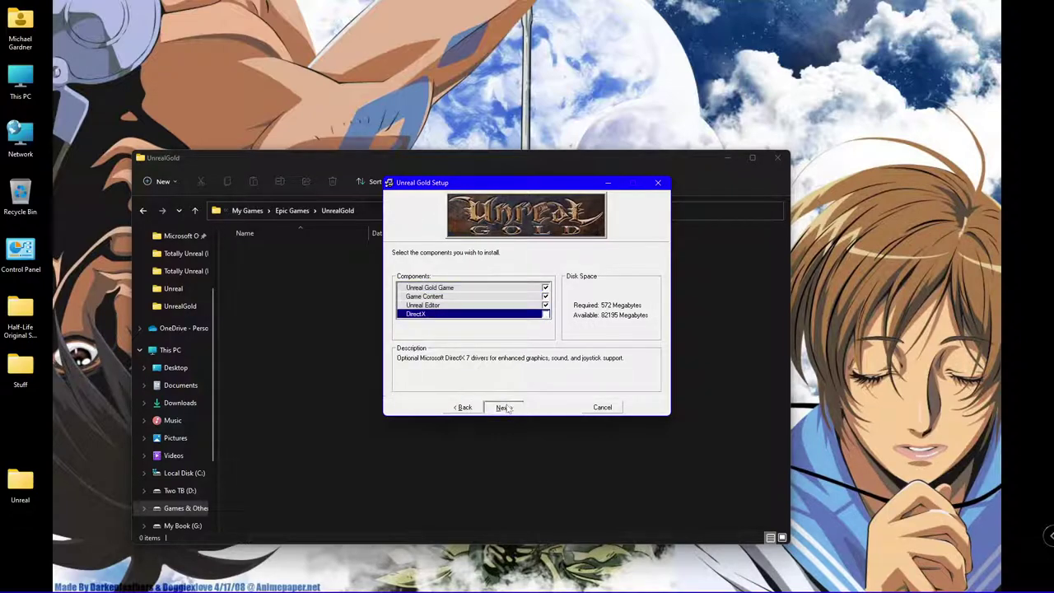
click(502, 408)
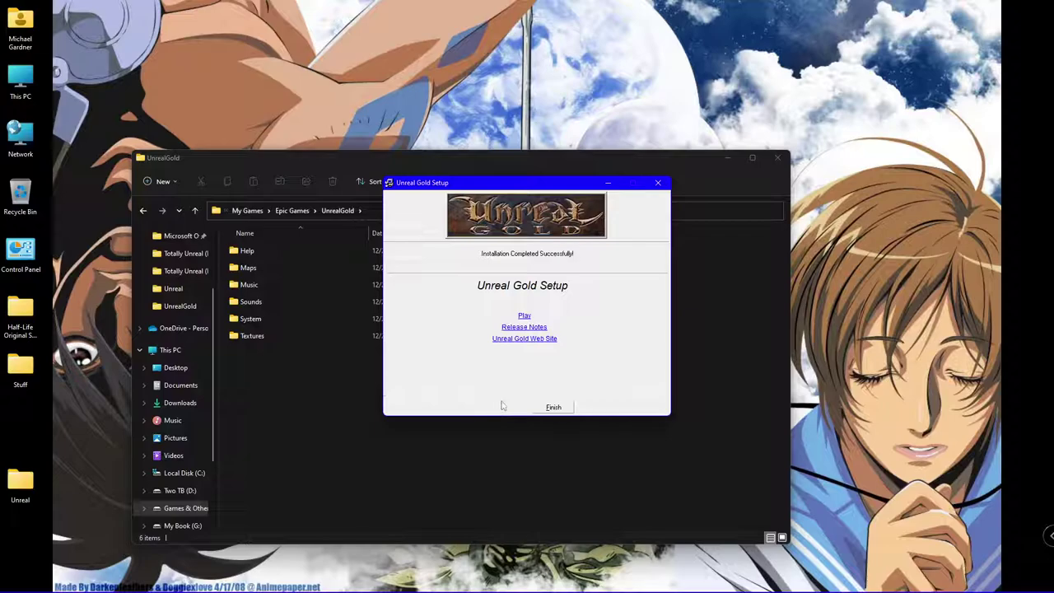
click(555, 408)
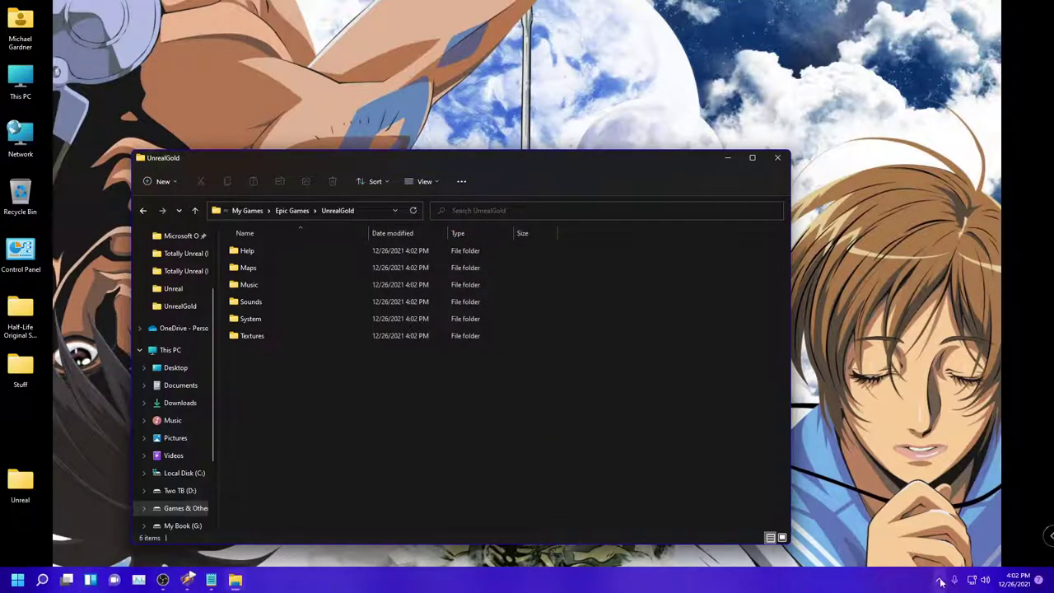
Step: Mount the TU Bonus Disc image on the H: virtual drive in DAEMON Tools Lite
click(941, 579)
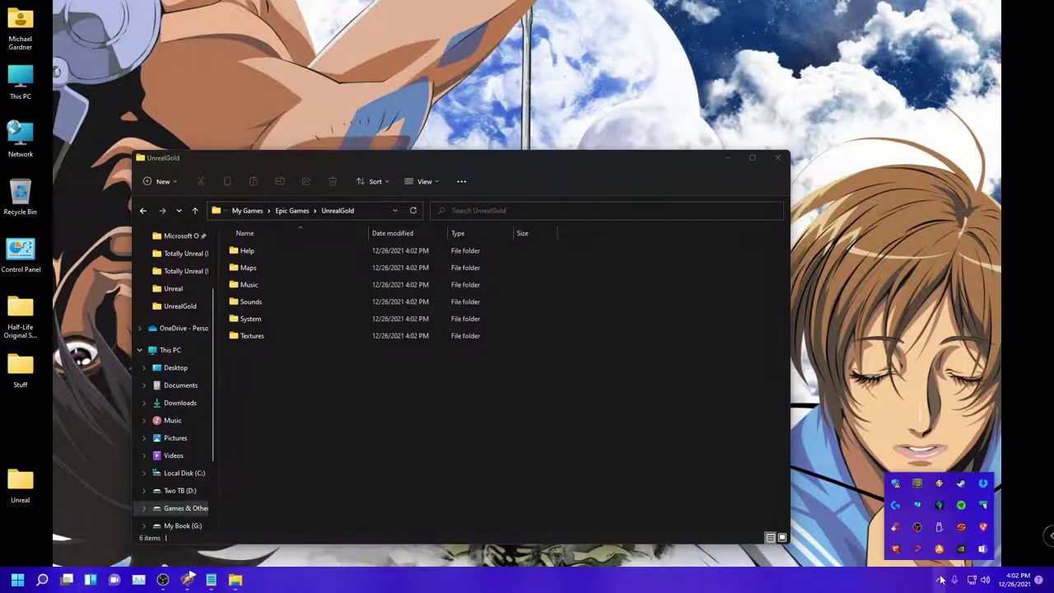
right_click(981, 483)
mouse_move(942, 528)
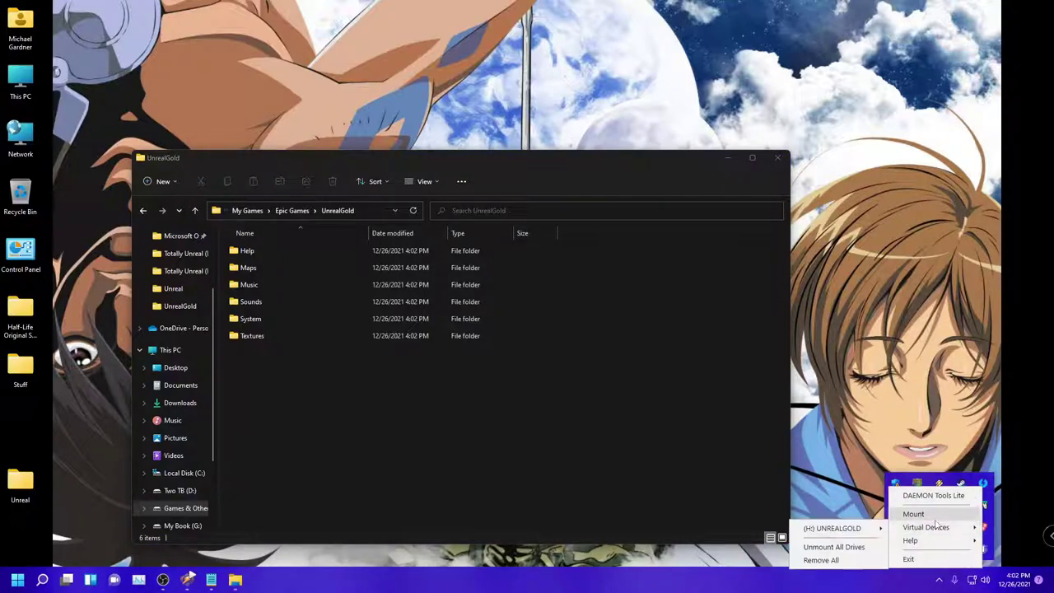
mouse_move(865, 531)
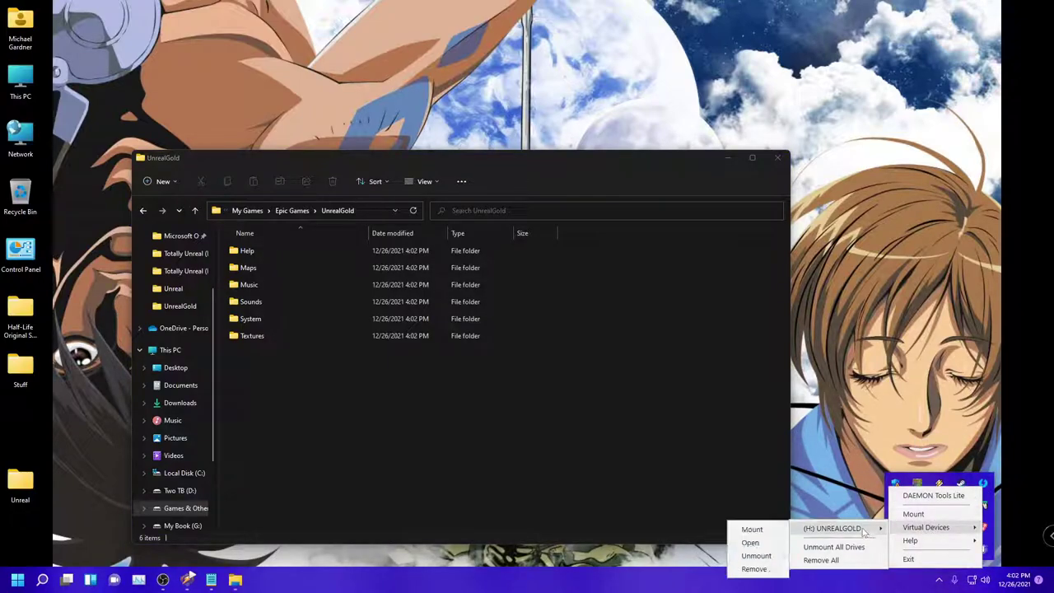
click(751, 528)
click(517, 401)
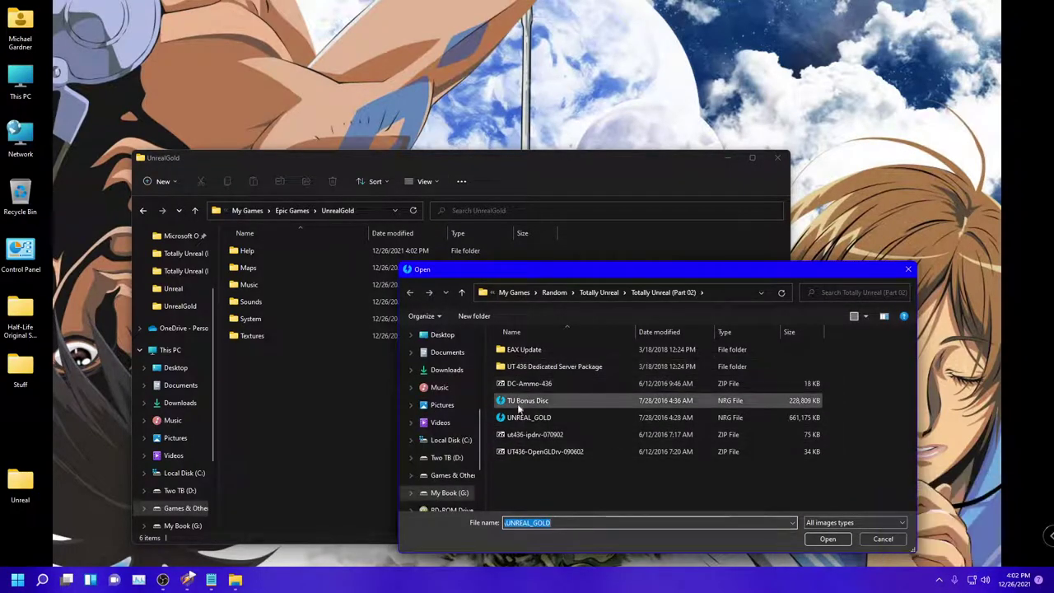
double_click(517, 404)
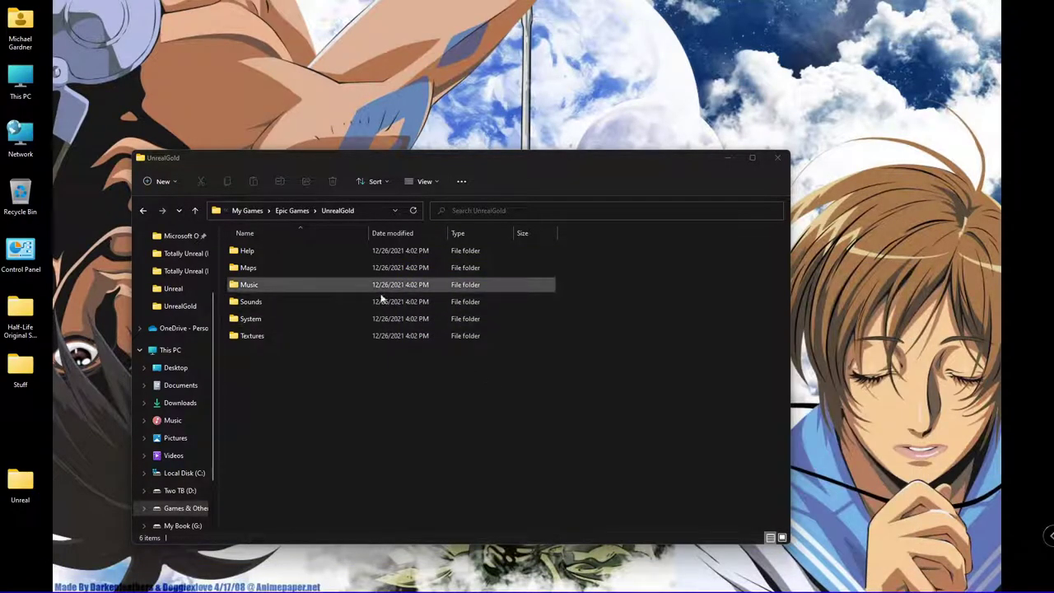
Step: Copy the Unreal Tournament Bonus Pack and Unreal Tournament Patch v436 folders from the mounted bonus disc to the desktop
double_click(18, 81)
double_click(408, 381)
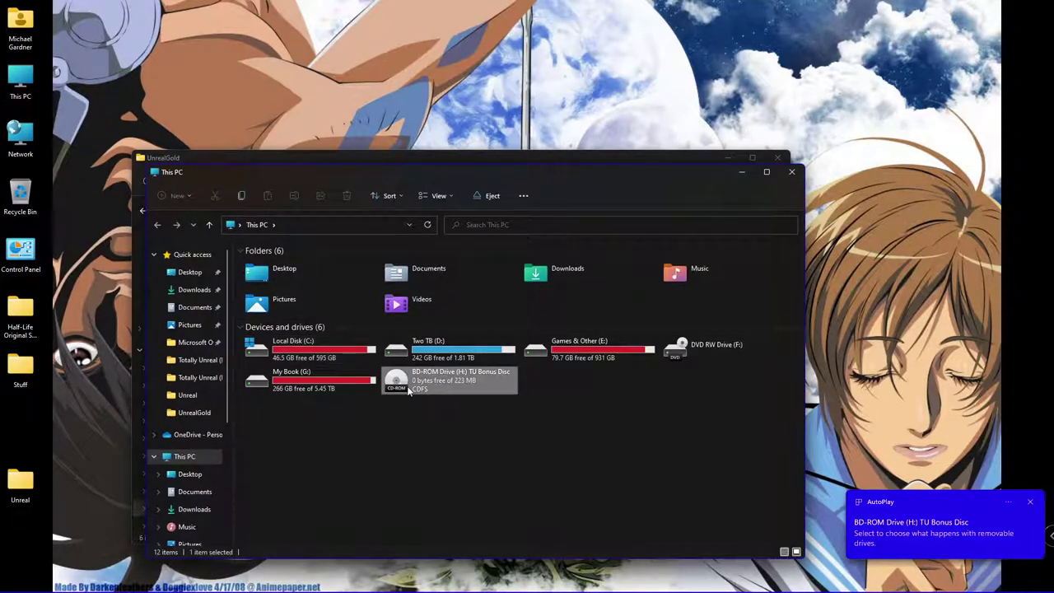
drag(316, 321, 568, 33)
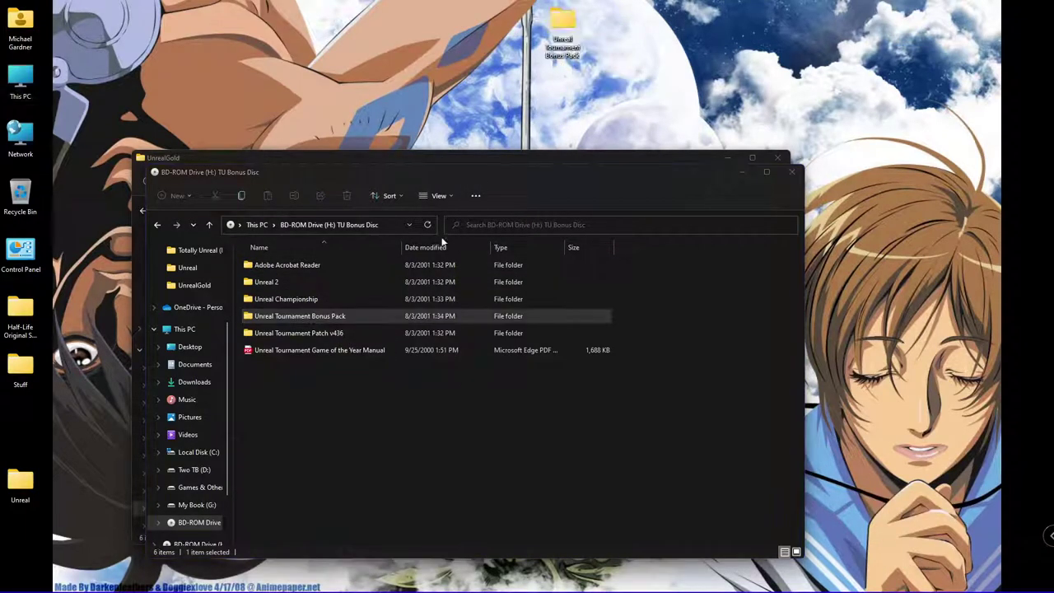
drag(339, 331, 606, 31)
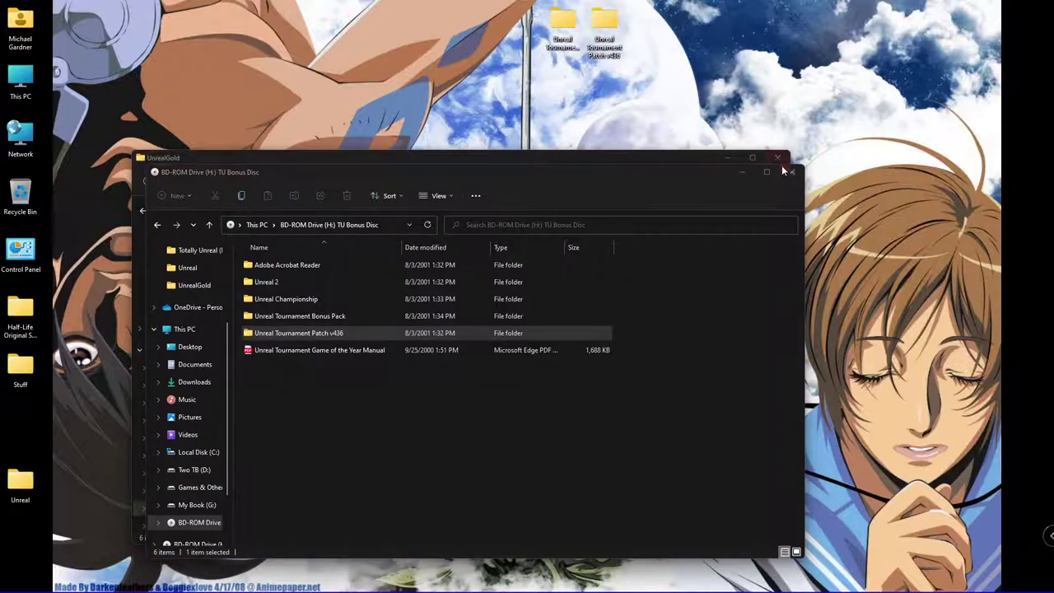
click(791, 172)
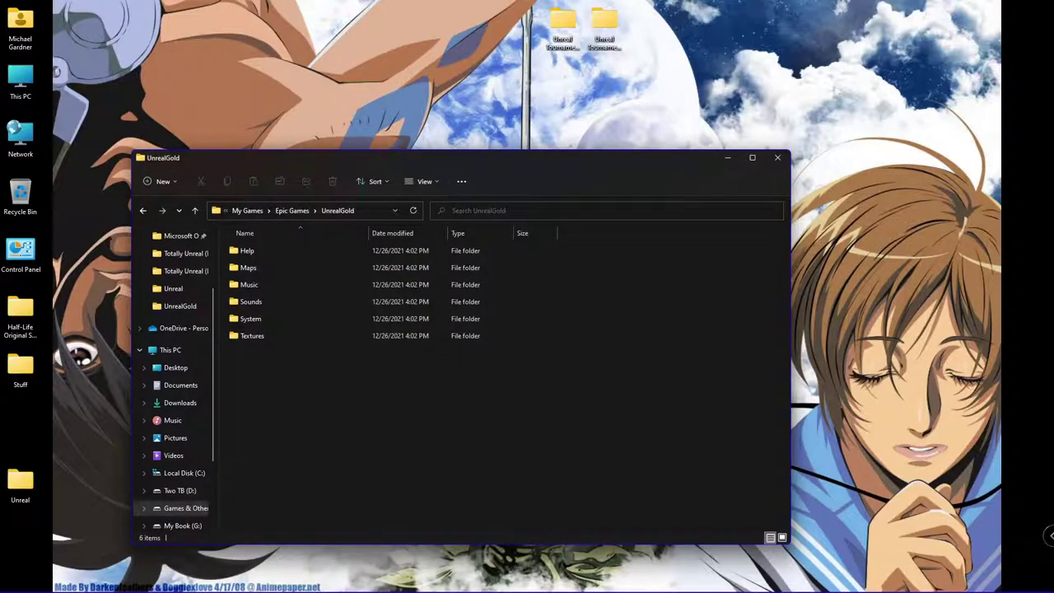
Step: Mount the UT_GOTY_CD1 disc image from the Totally Unreal folder on the H: virtual drive
click(939, 578)
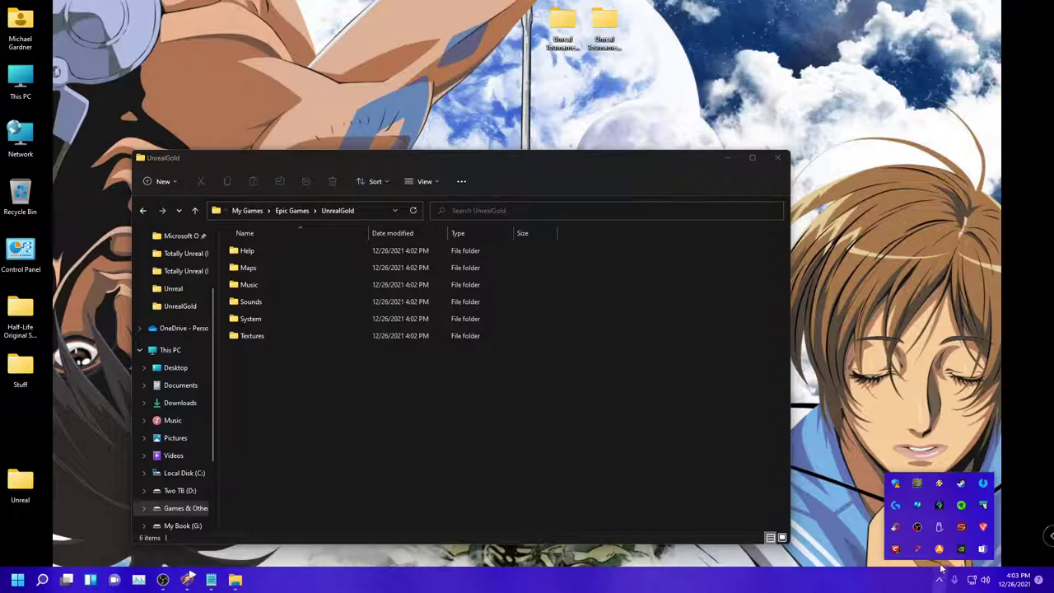
right_click(982, 483)
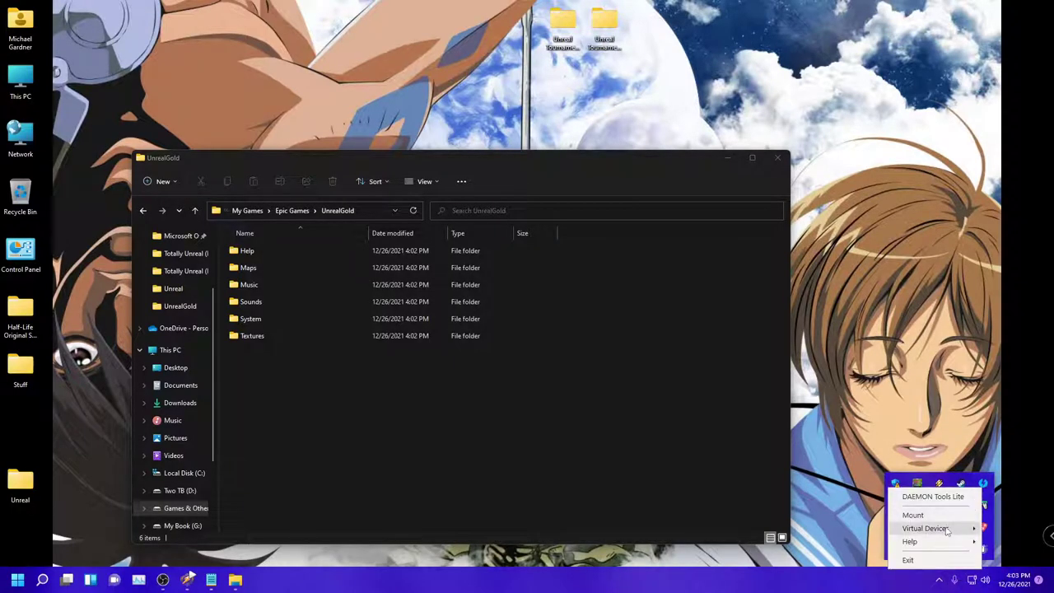
mouse_move(941, 530)
mouse_move(872, 531)
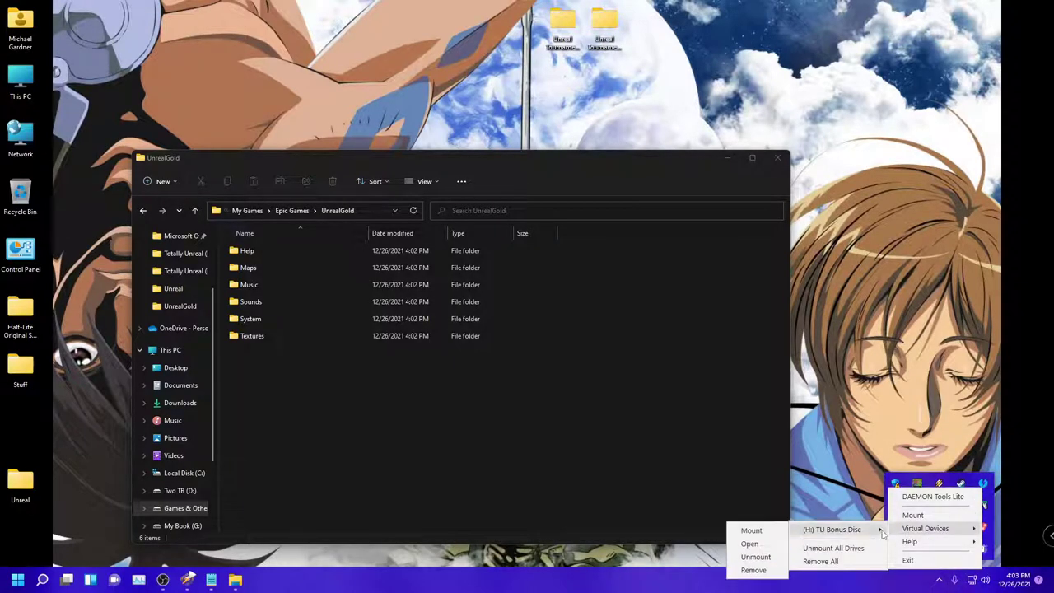
click(776, 535)
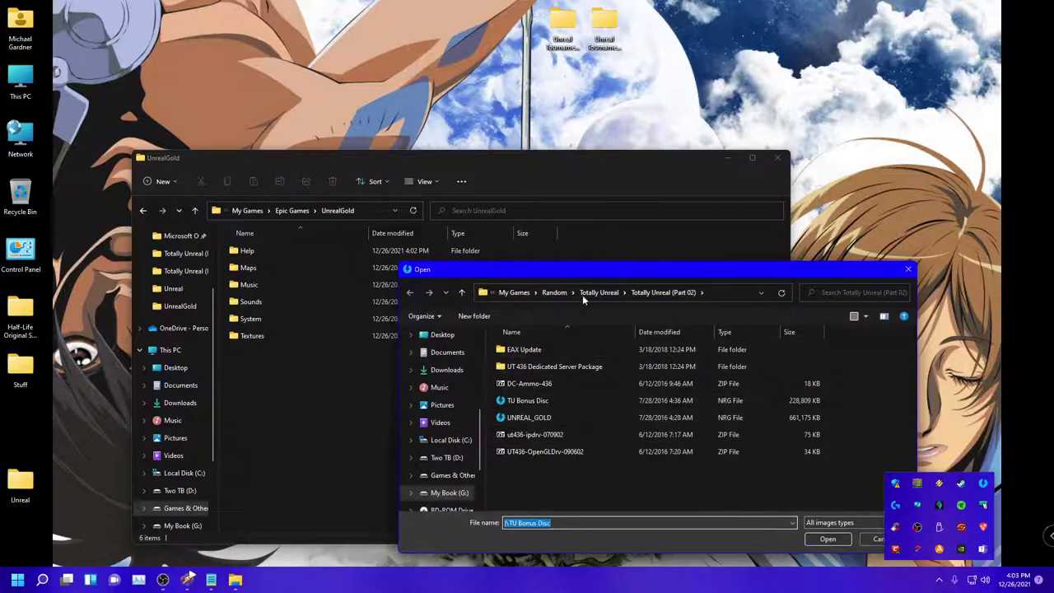
click(595, 291)
click(566, 350)
double_click(563, 352)
double_click(553, 353)
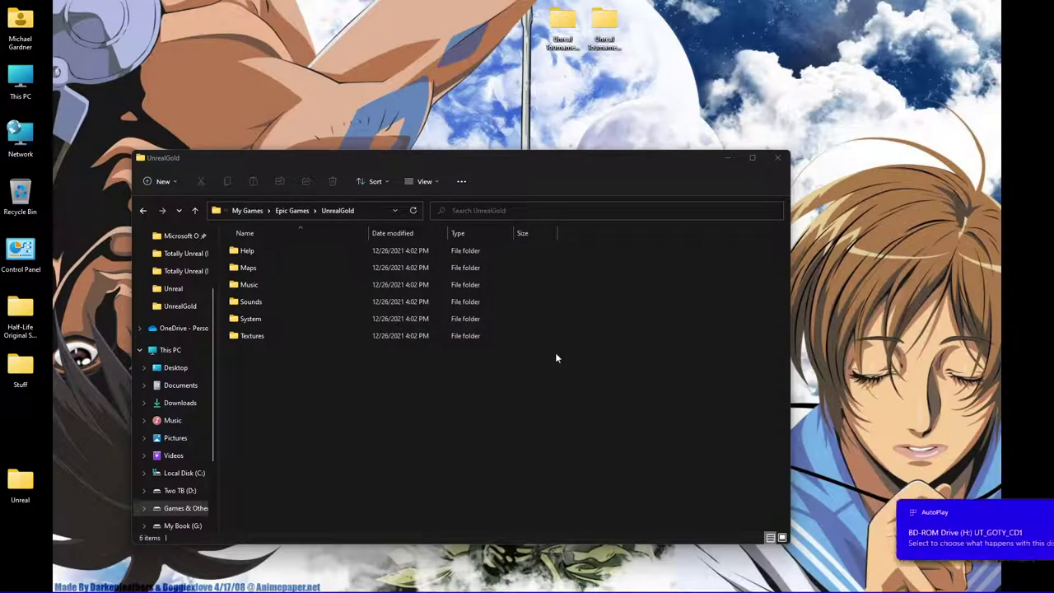
Step: Launch the Unreal Tournament G.O.T.Y. Edition setup from the mounted UT_GOTY_CD1 disc and proceed to the destination folder choice
double_click(10, 77)
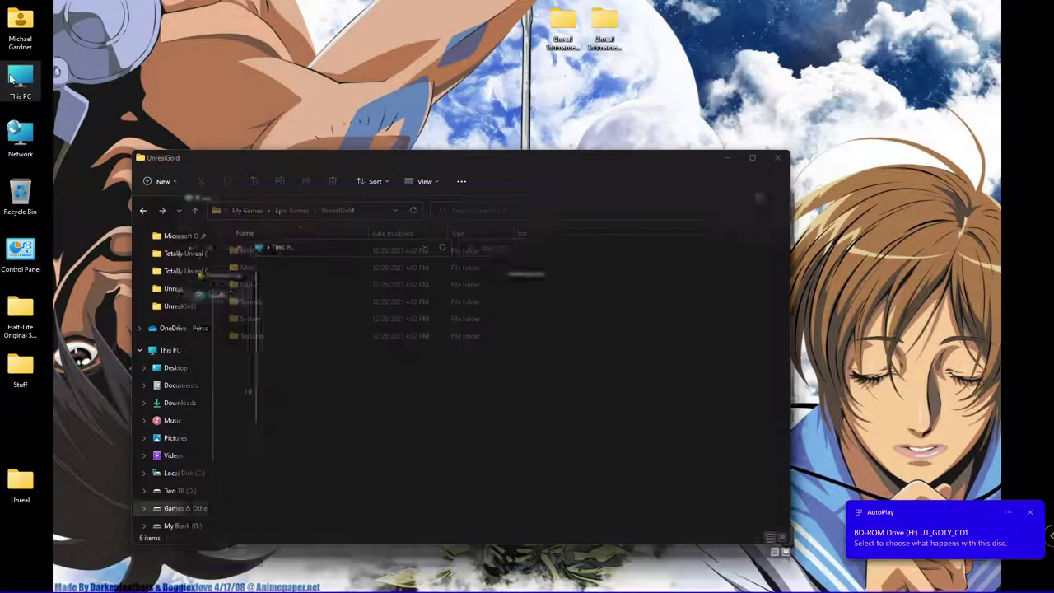
click(427, 399)
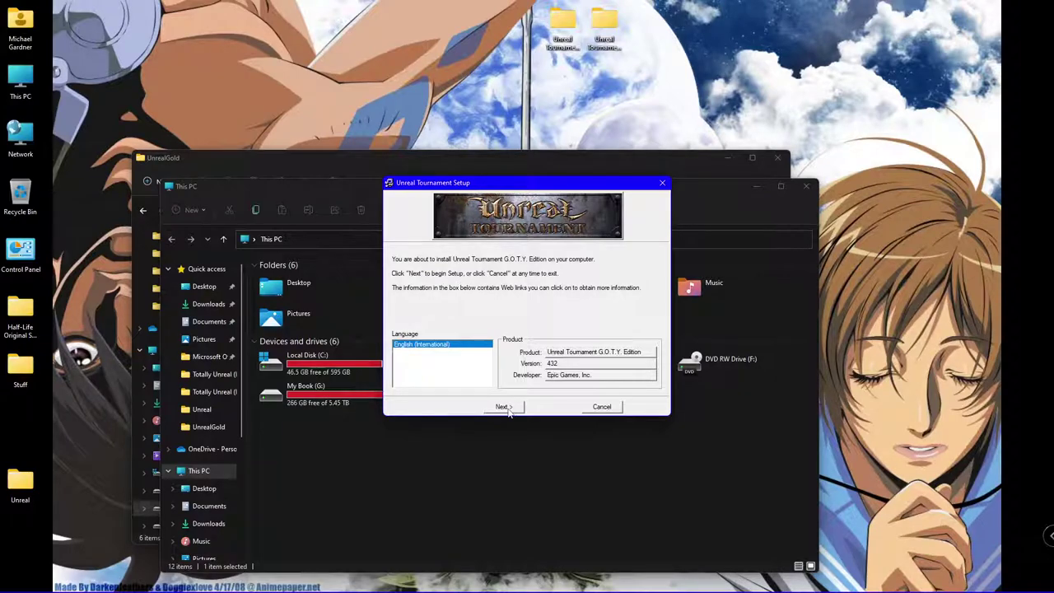
click(507, 409)
click(508, 410)
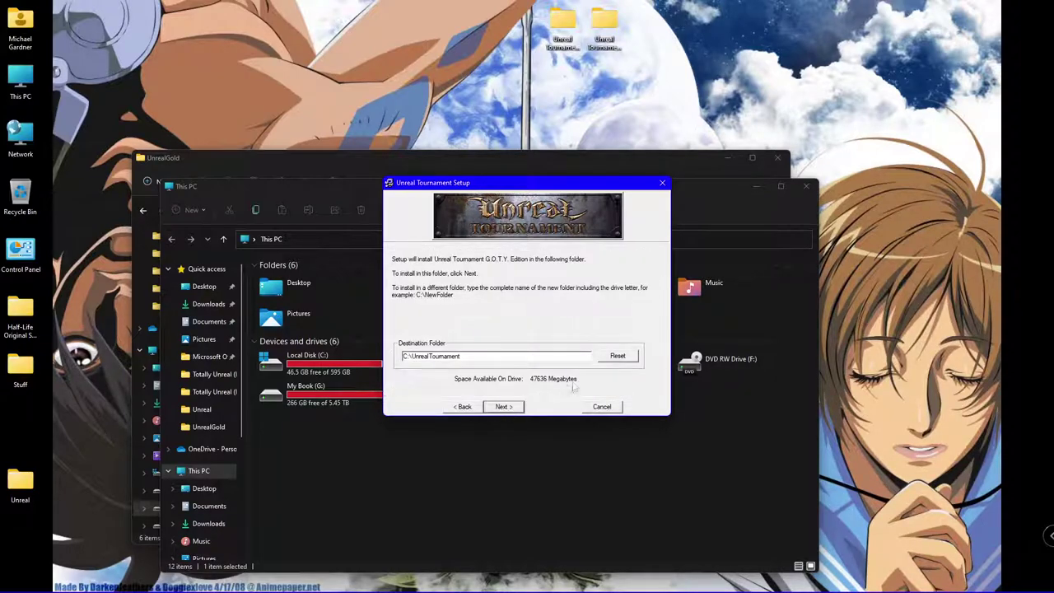
Step: Copy the path of the empty UnrealTournament folder and set the setup's destination folder to E:\My Games\Epic Games\UnrealTournament
click(295, 161)
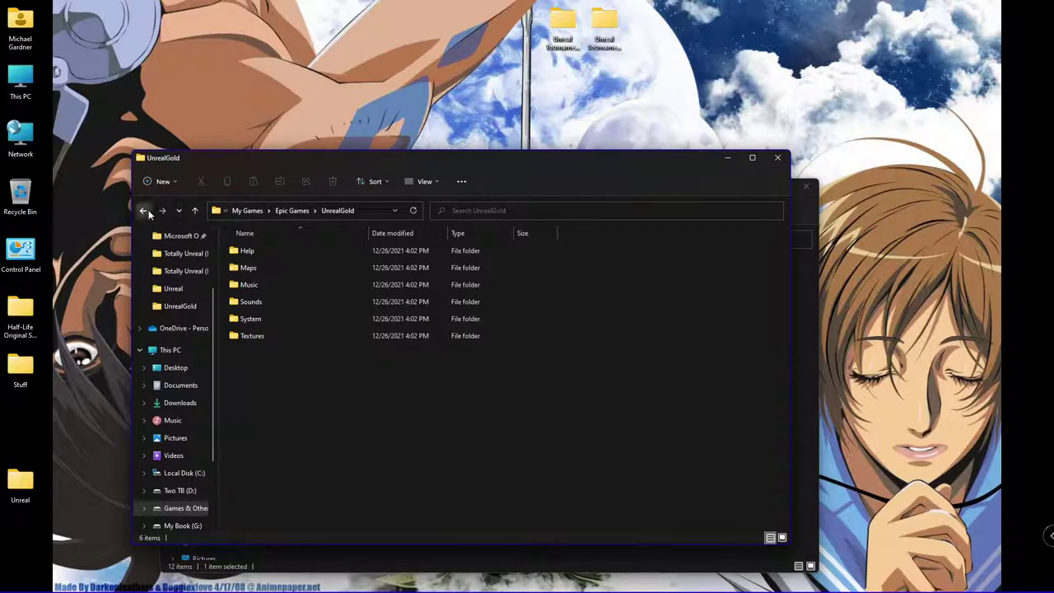
click(145, 212)
double_click(282, 268)
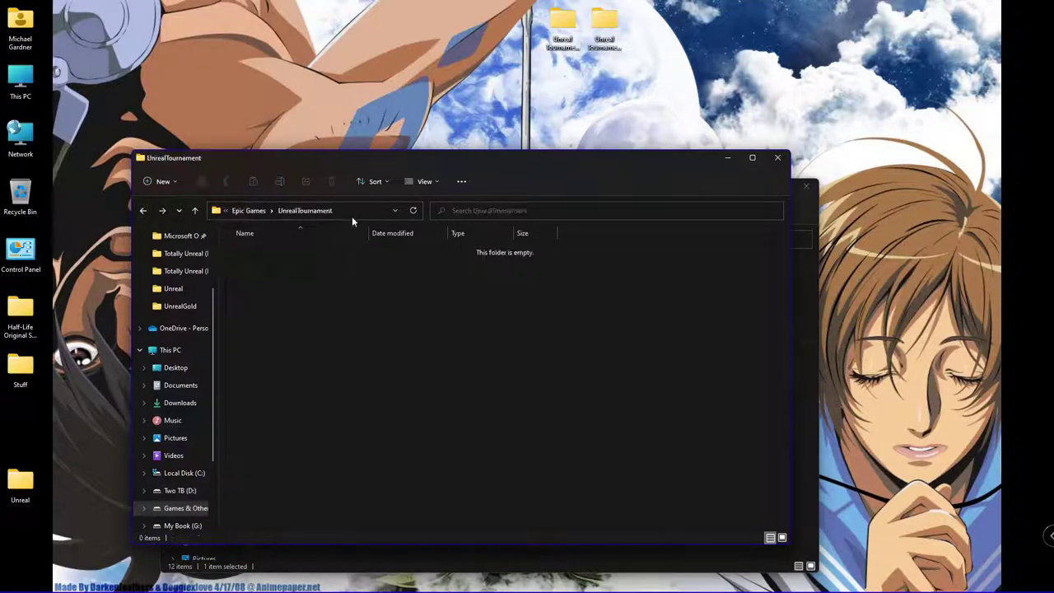
click(356, 208)
right_click(339, 212)
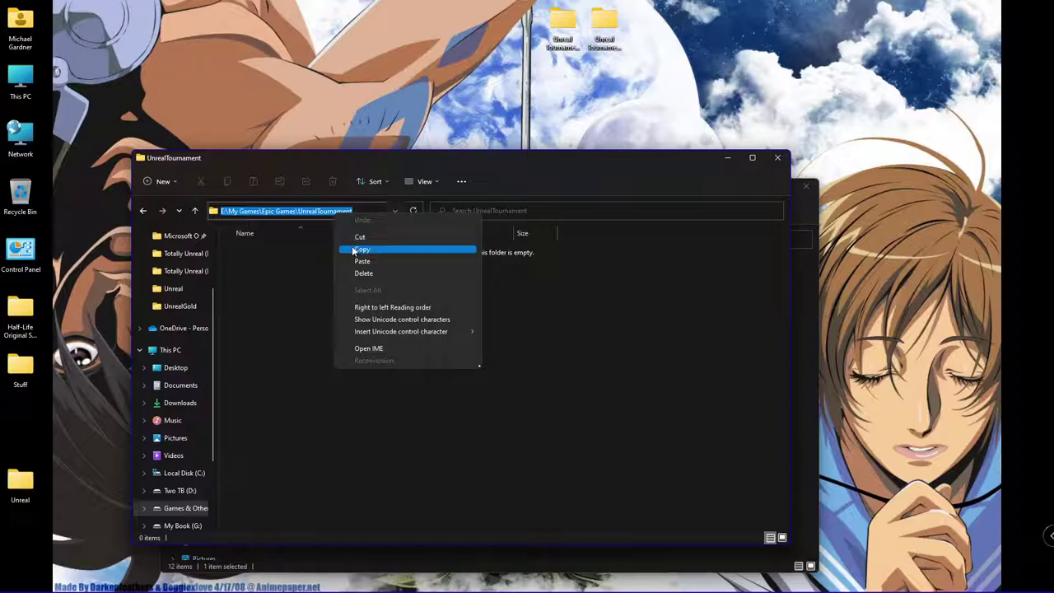
click(361, 248)
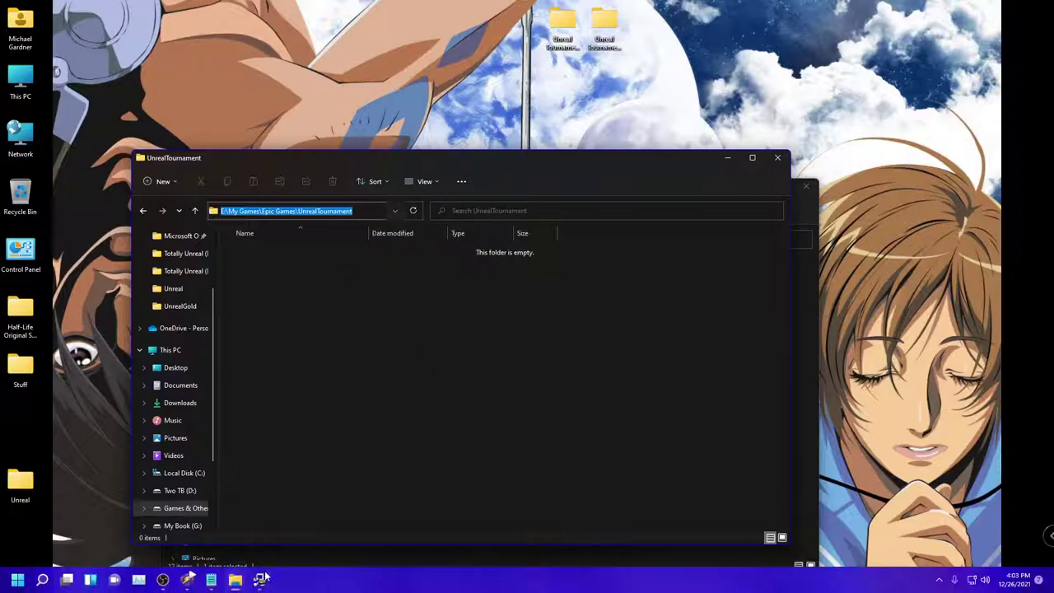
click(260, 578)
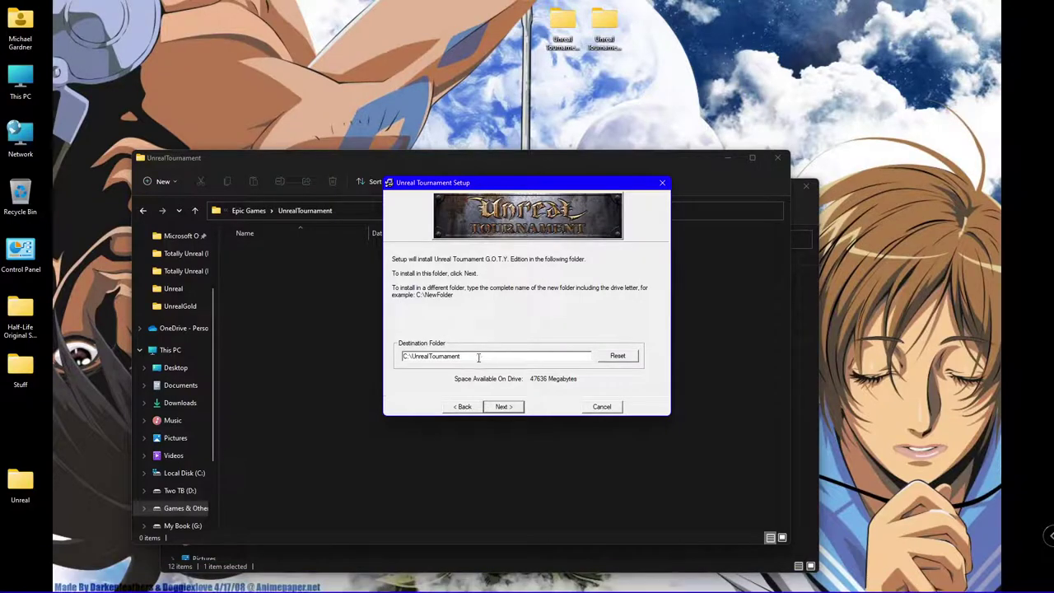
drag(478, 357, 401, 356)
key(ctrl+v)
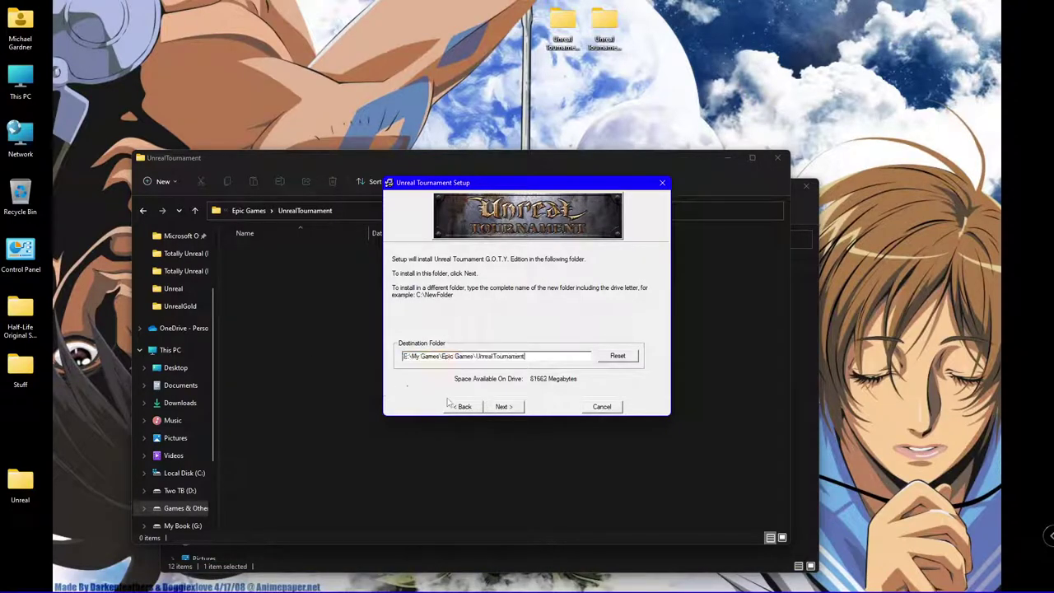
click(502, 407)
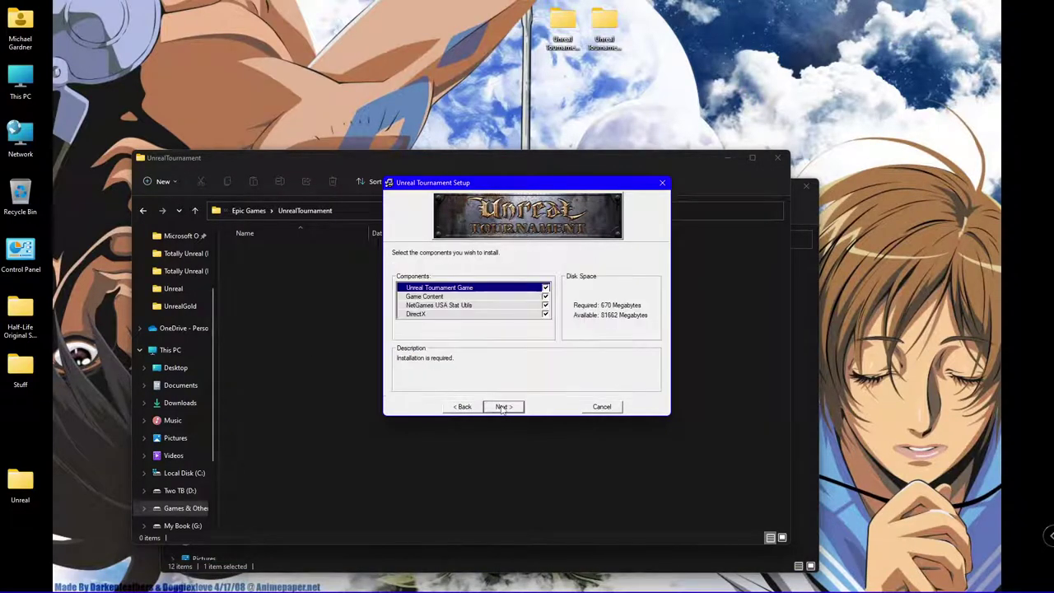
Step: Exclude DirectX from the components, install Unreal Tournament G.O.T.Y. Edition and finish the setup
click(541, 316)
click(504, 410)
click(506, 410)
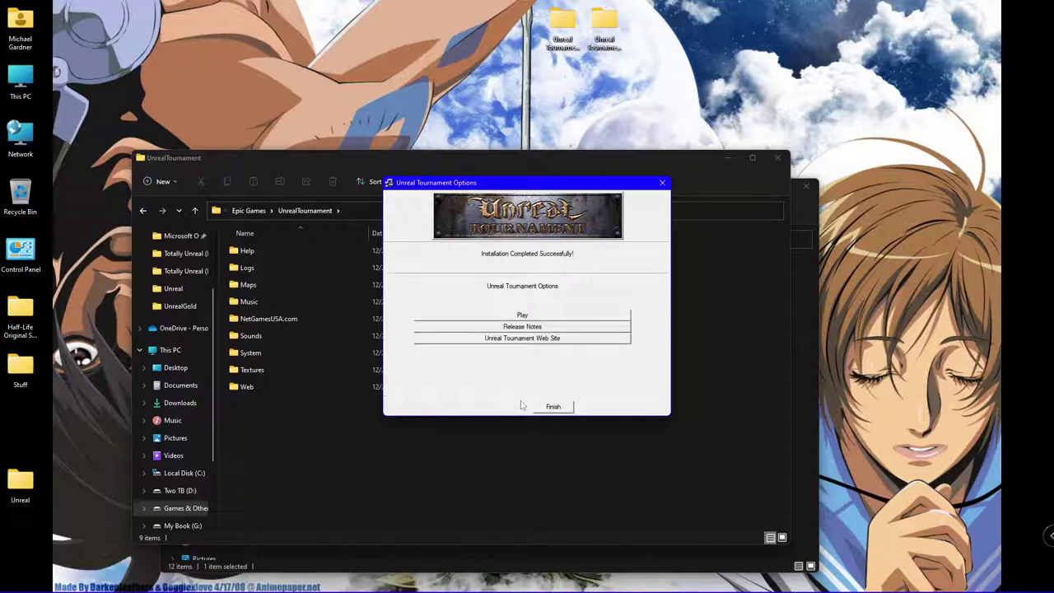
click(552, 406)
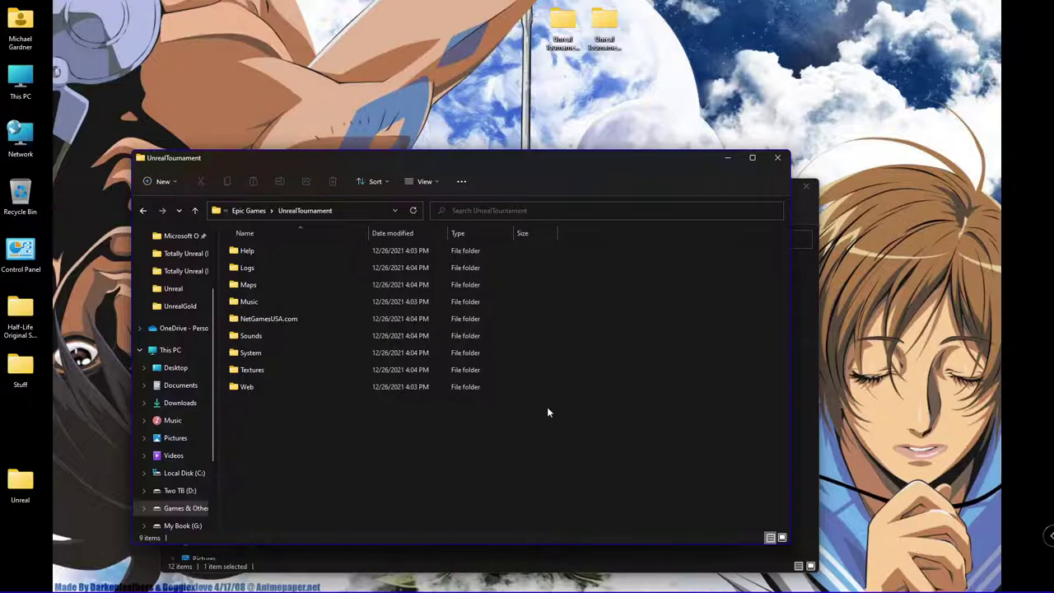
Step: Mount the UT_GOTY_CD2 disc image on the H: virtual drive with DAEMON Tools Lite
click(799, 397)
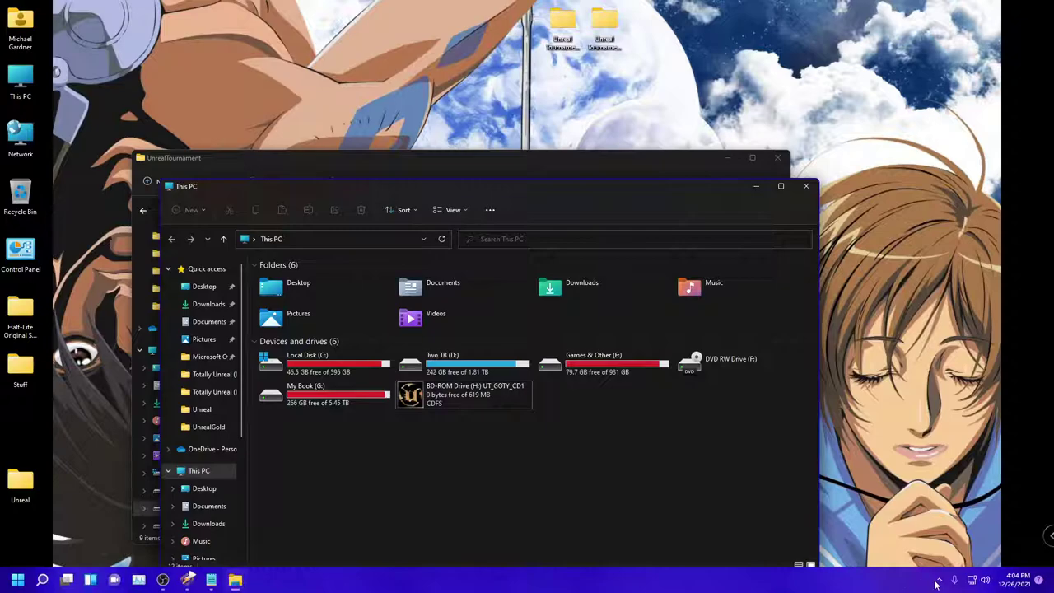
click(938, 579)
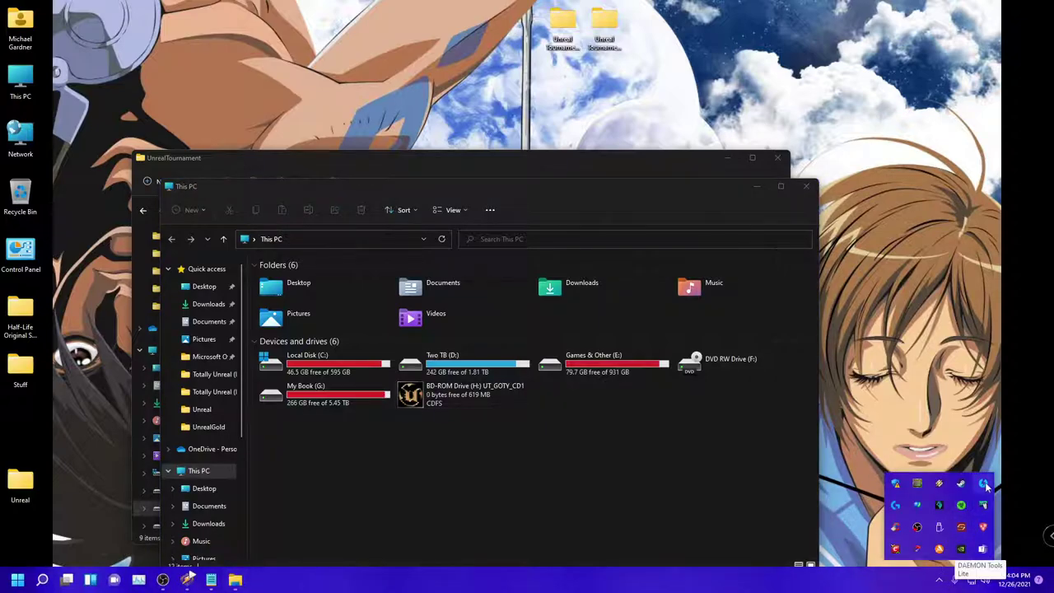
right_click(938, 548)
mouse_move(928, 523)
mouse_move(831, 523)
click(769, 530)
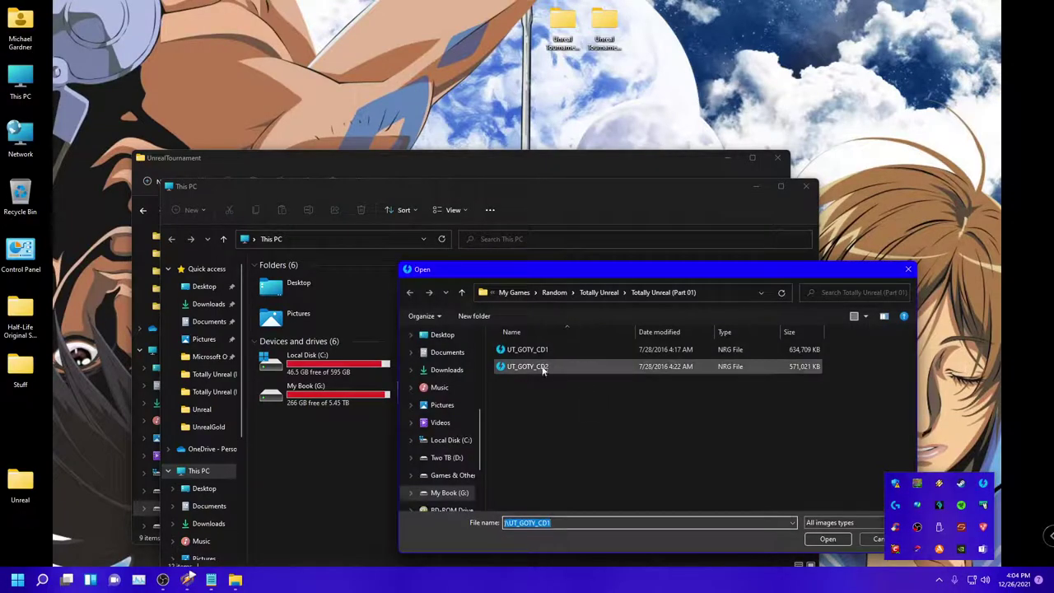
double_click(543, 367)
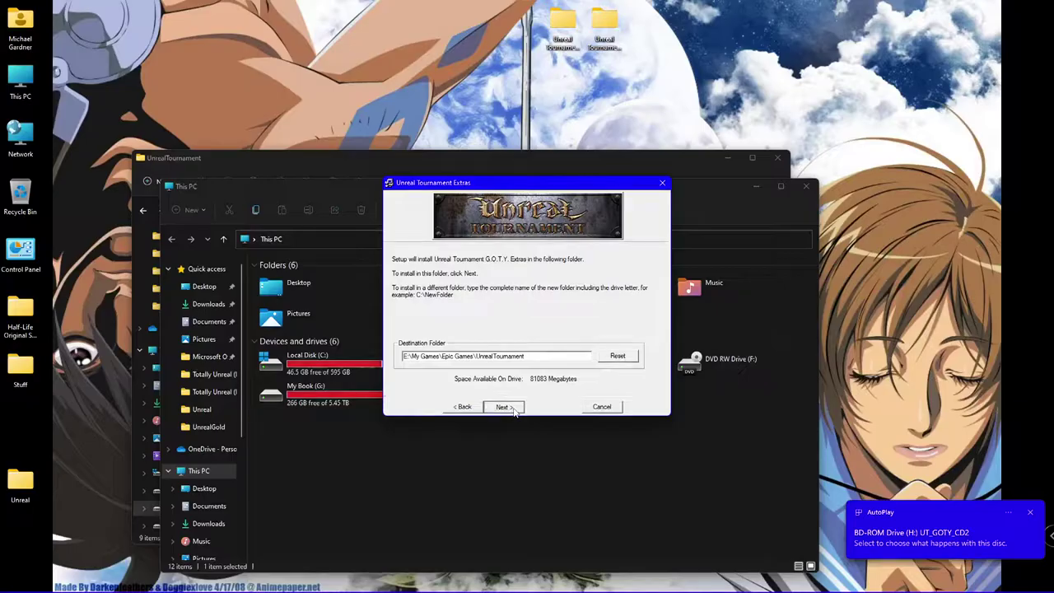
Step: Install only the High-res Compressed Textures from the Unreal Tournament Extras, excluding Chaos UT Mod and Rocket Arena UT, and finish the setup
click(502, 405)
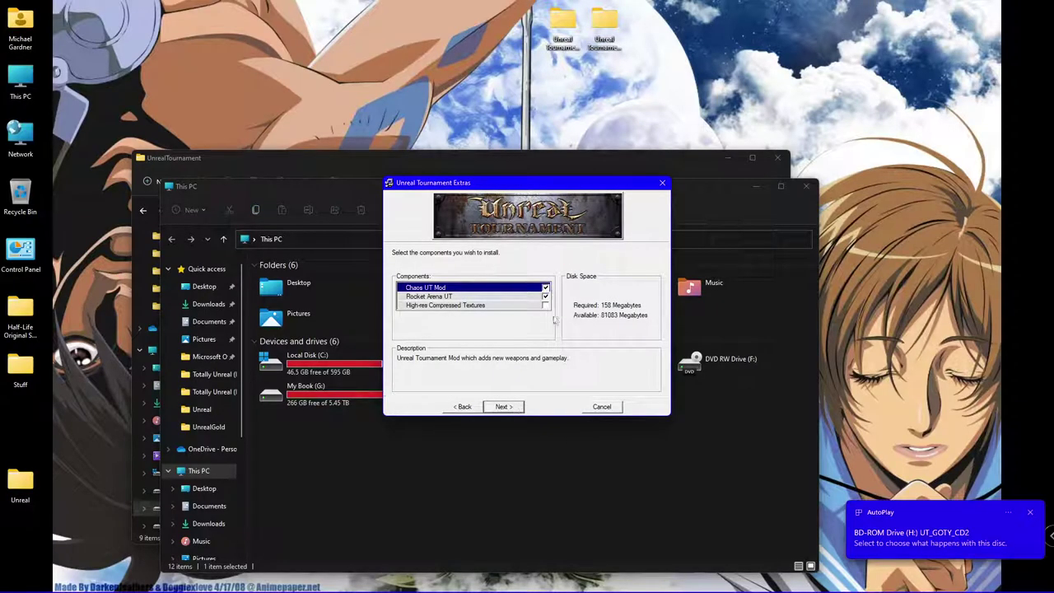
click(544, 287)
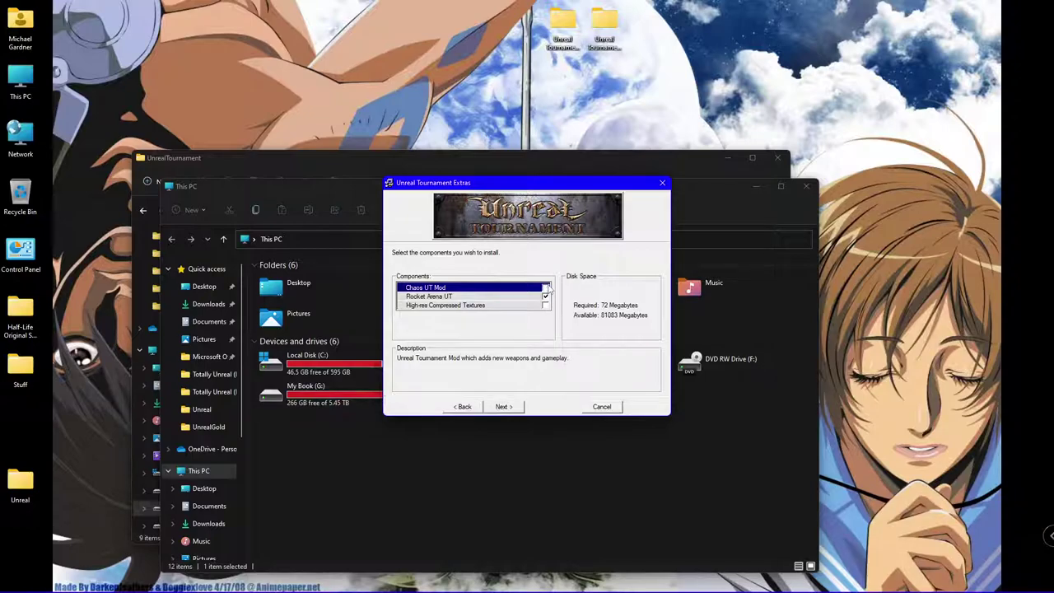
click(544, 296)
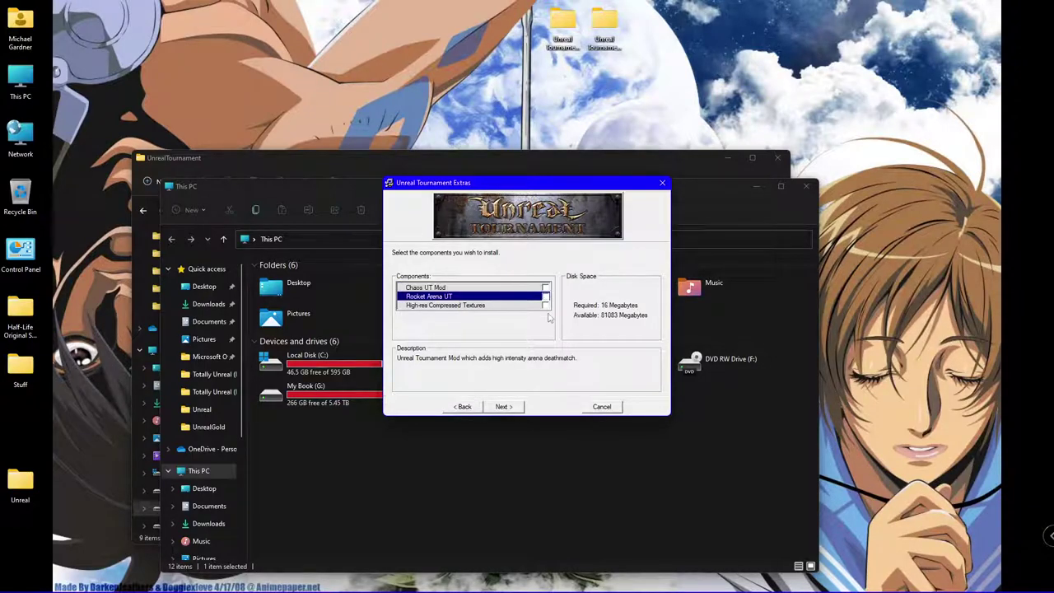
click(546, 305)
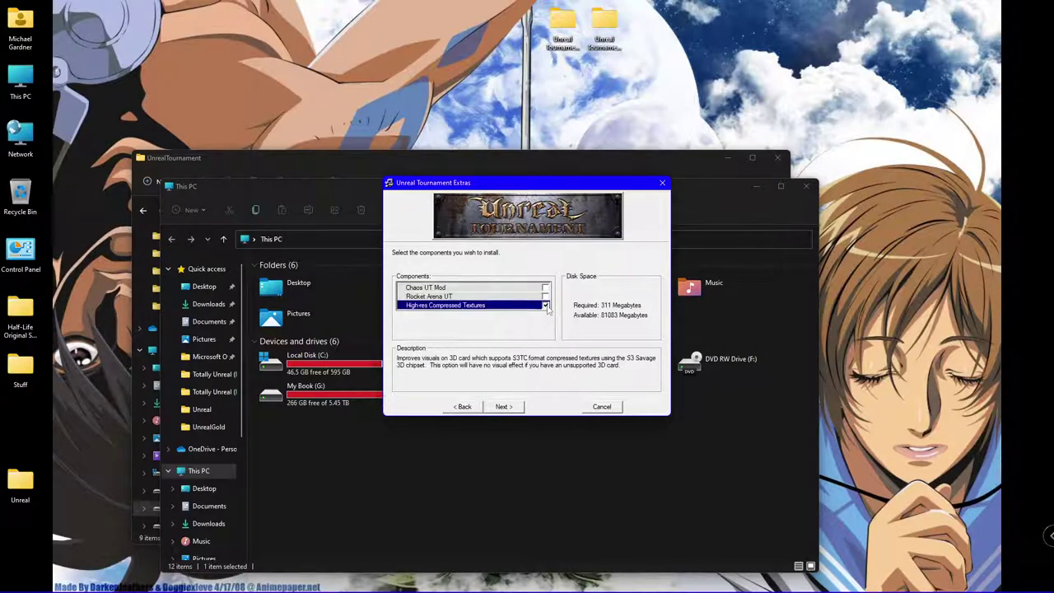
click(504, 406)
click(504, 407)
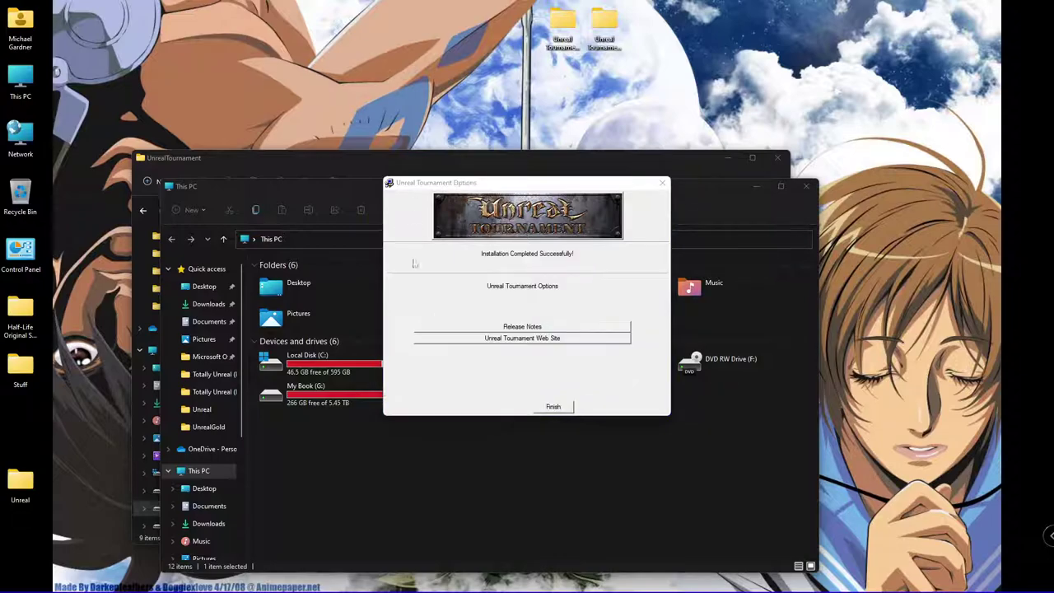
click(554, 407)
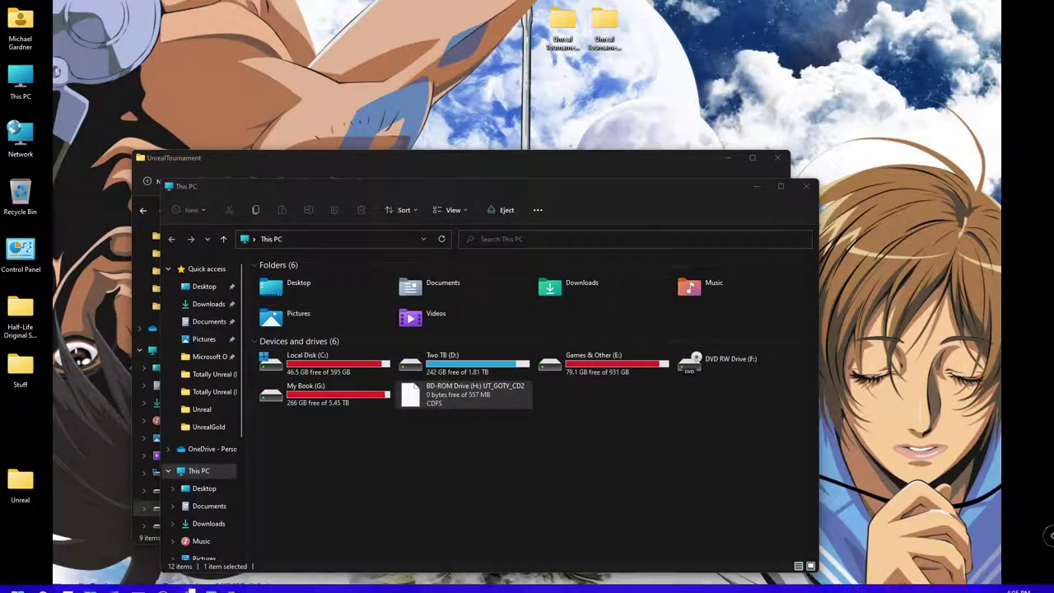
Step: Find COMODO Firewall among the installed apps and open it
click(18, 580)
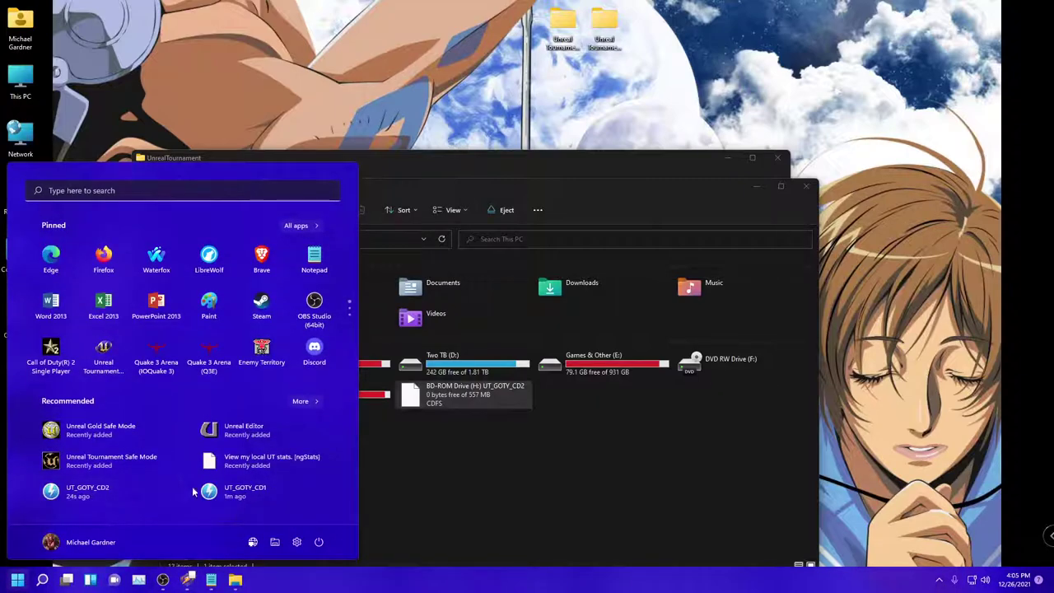
scroll(299, 336, down, 1)
scroll(303, 329, down, 1)
scroll(302, 329, up, 1)
scroll(226, 317, up, 1)
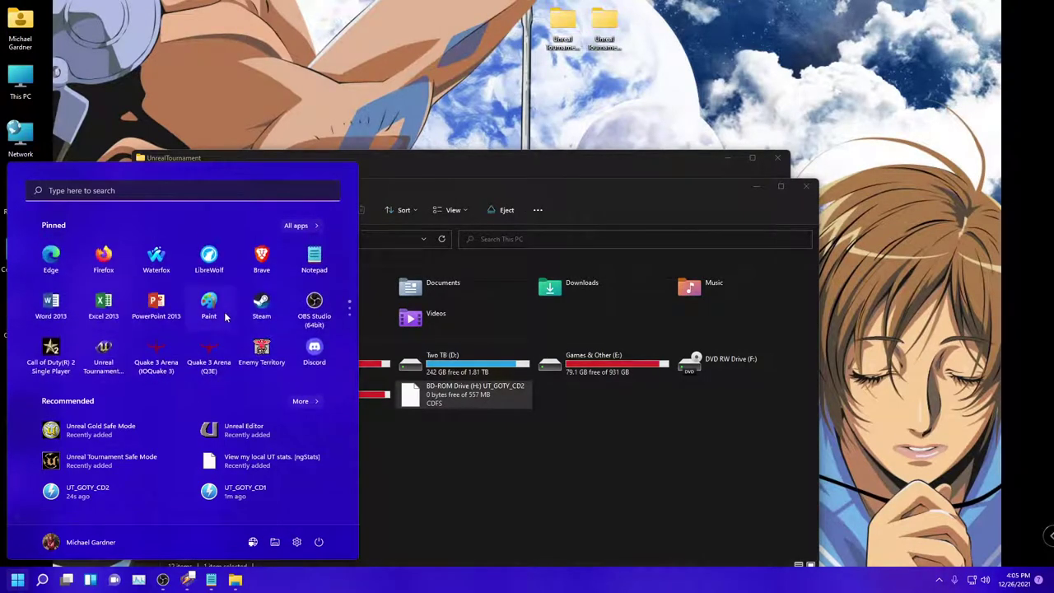
click(297, 225)
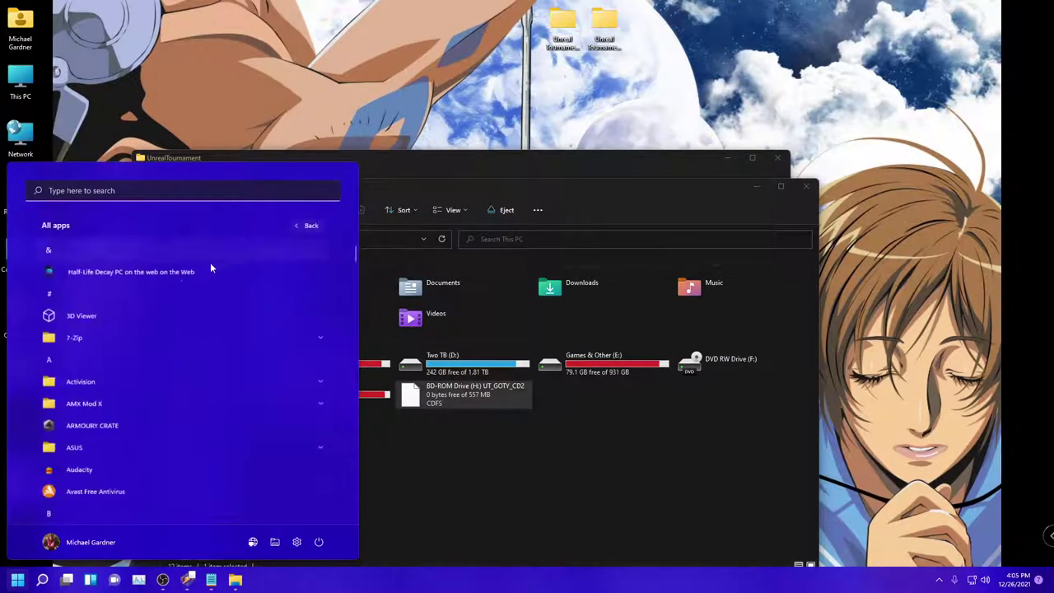
scroll(100, 403, down, 5)
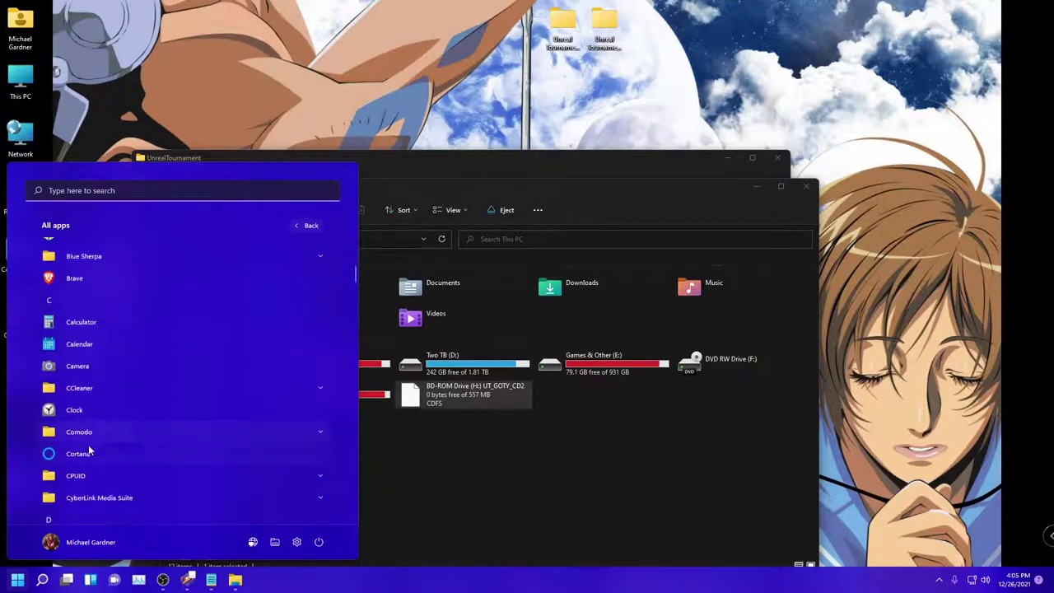
click(94, 433)
click(100, 479)
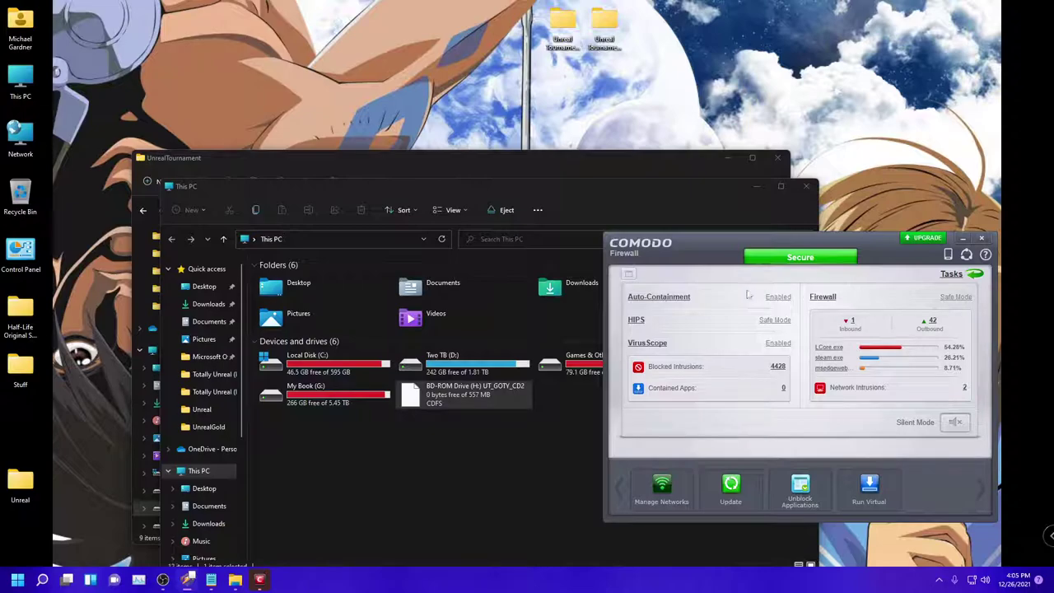
Step: Open the firewall's application rules in COMODO's advanced settings
click(667, 299)
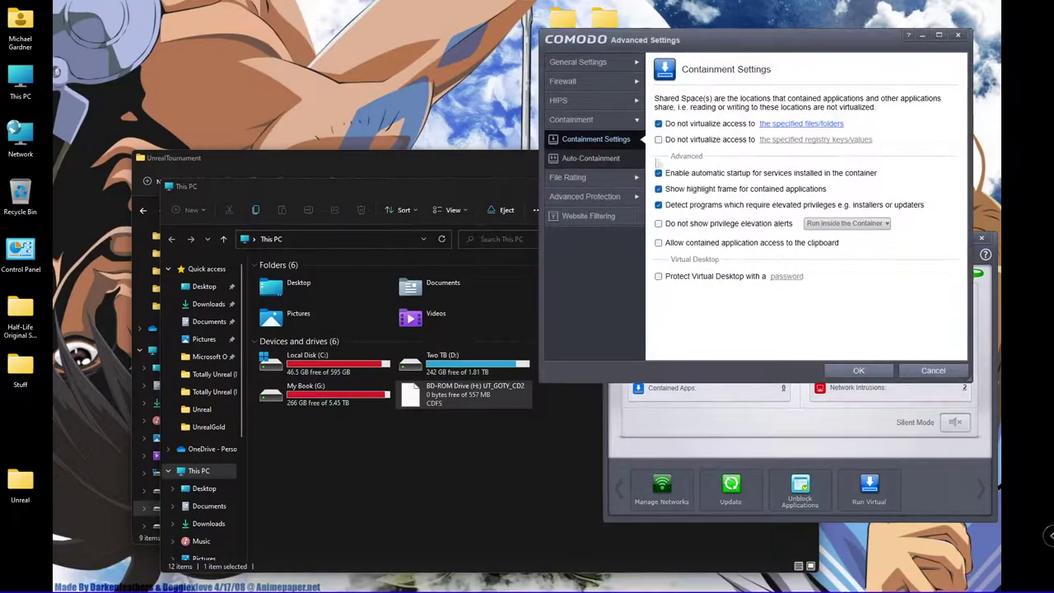
click(595, 82)
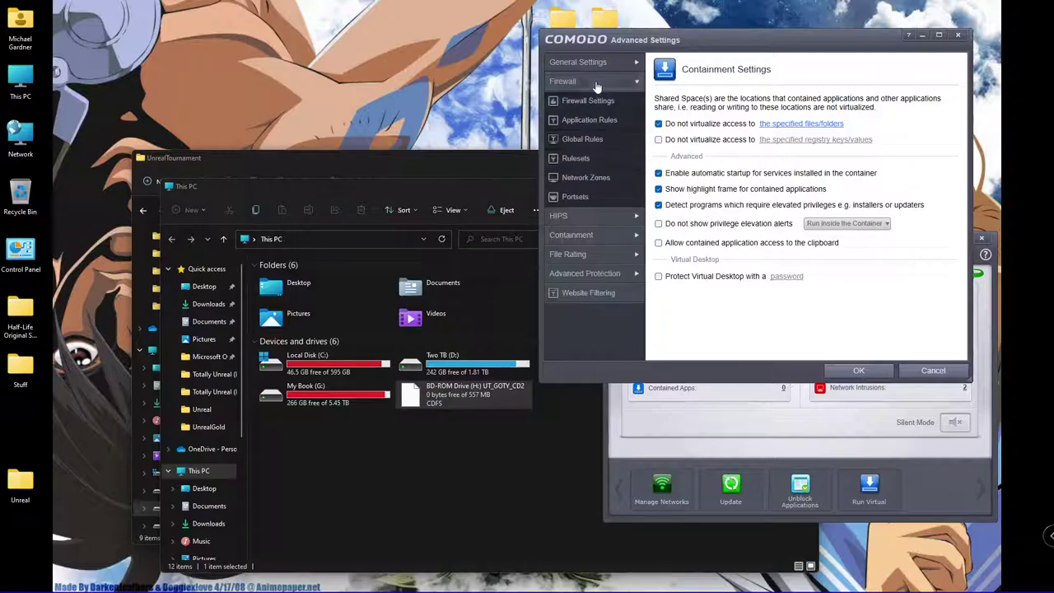
click(614, 122)
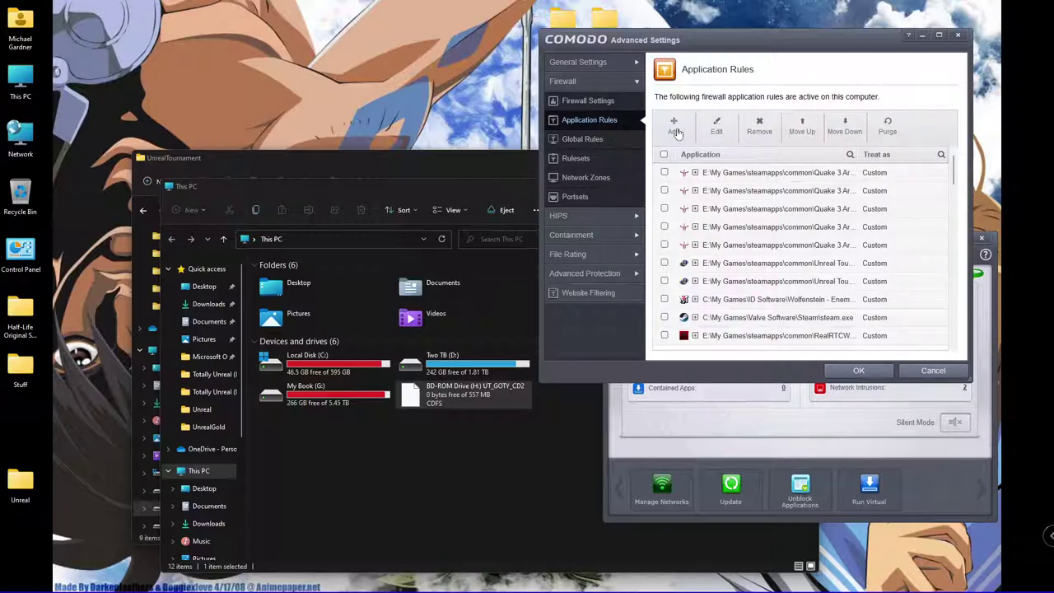
Step: Start a new firewall application rule for Unreal.exe from the UnrealGold System folder
click(674, 128)
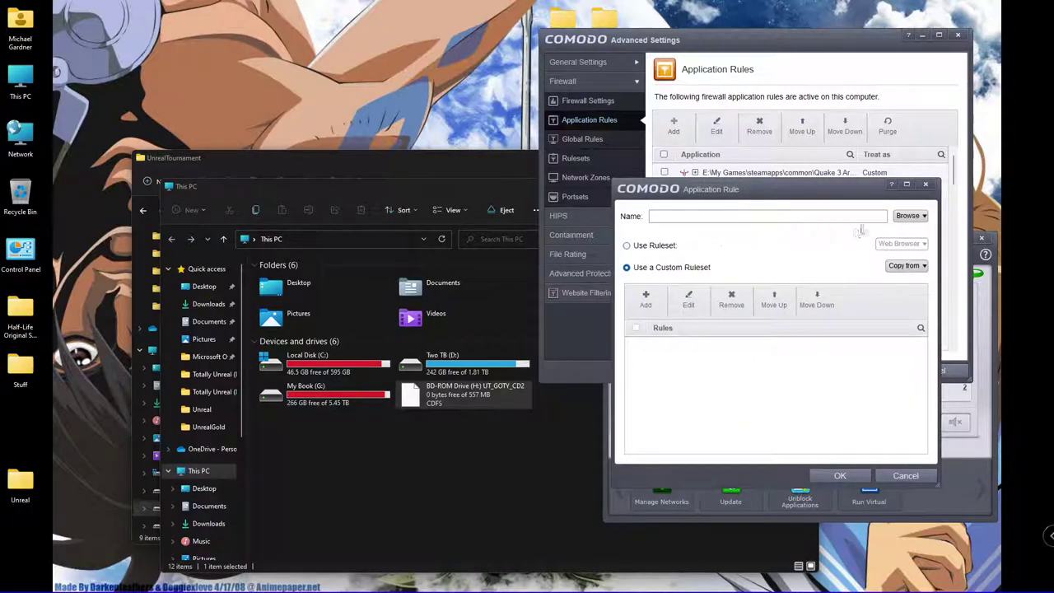
click(912, 219)
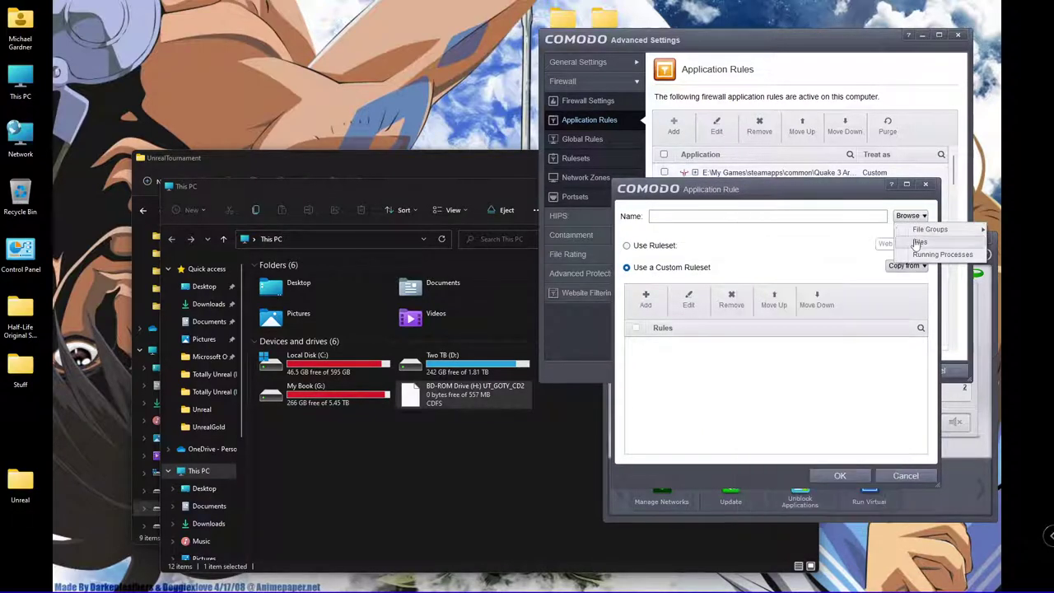
click(915, 240)
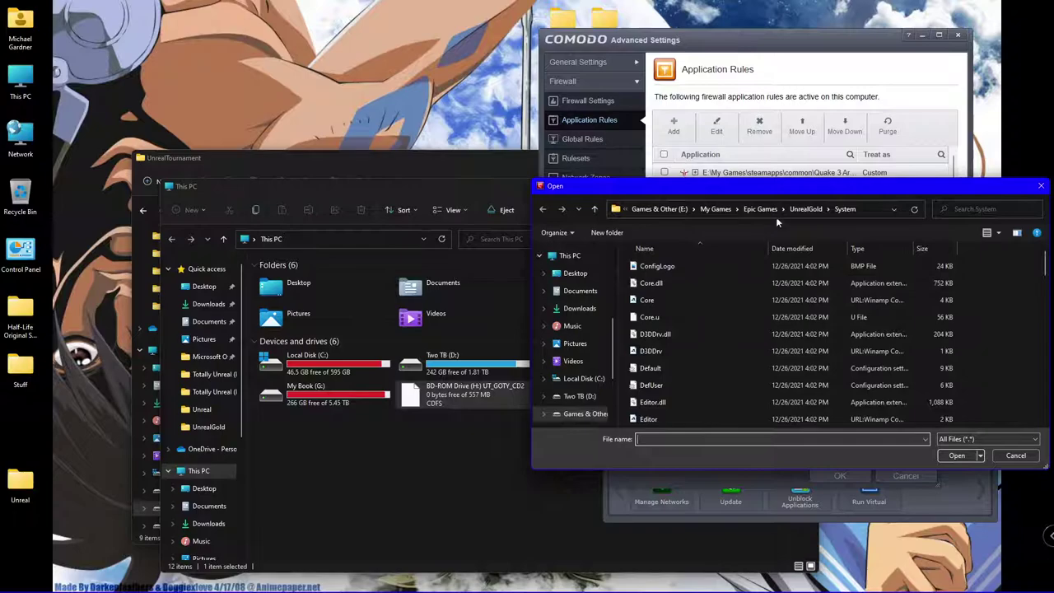
scroll(703, 297, down, 10)
scroll(702, 301, down, 5)
double_click(667, 351)
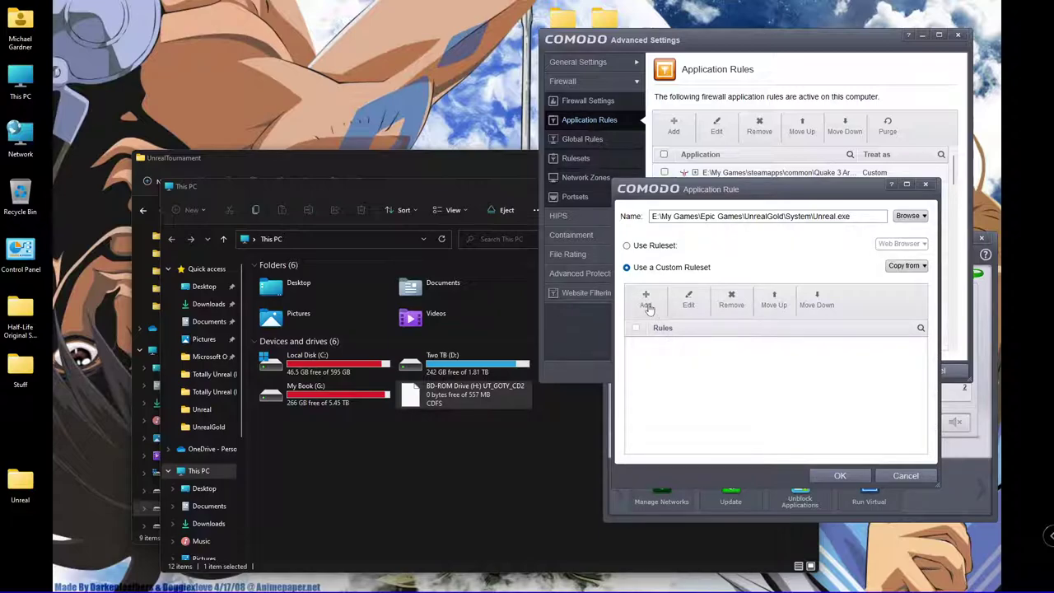
Step: Give Unreal.exe a custom rule allowing TCP or UDP traffic in or out for any address, and save the application rule
click(646, 302)
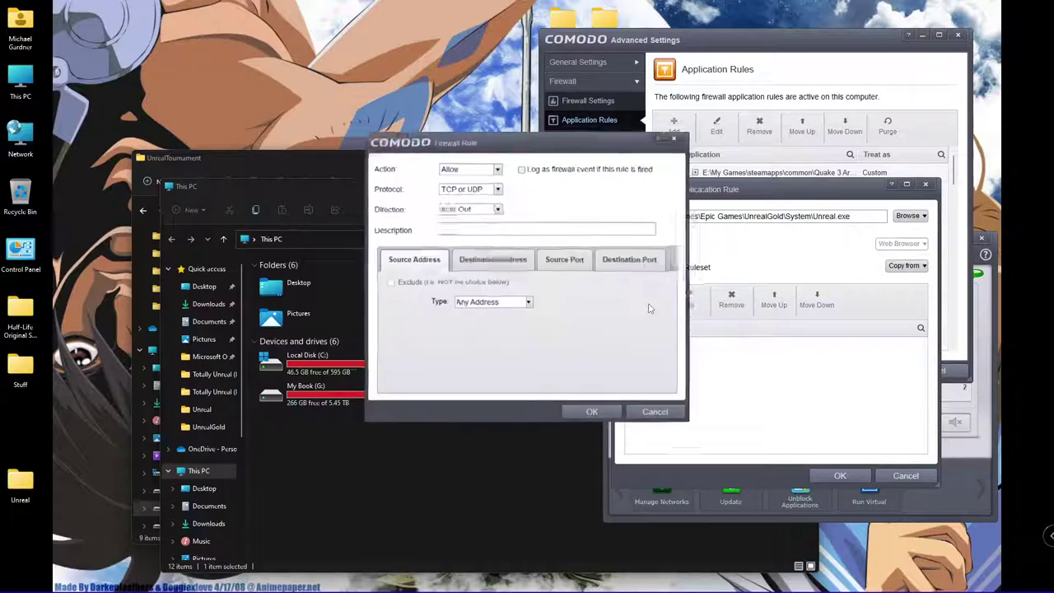
click(590, 416)
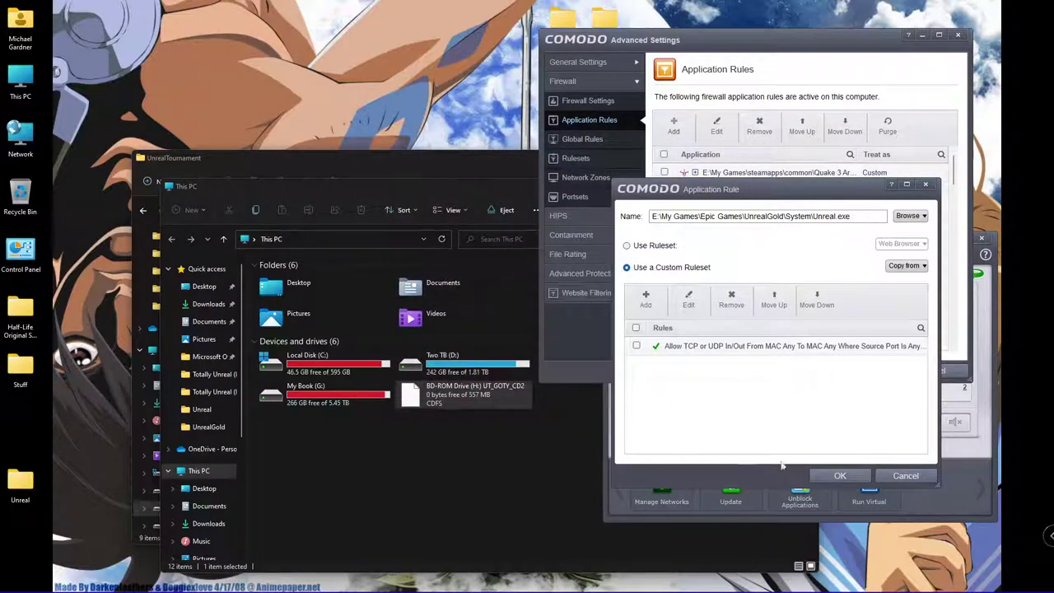
click(838, 475)
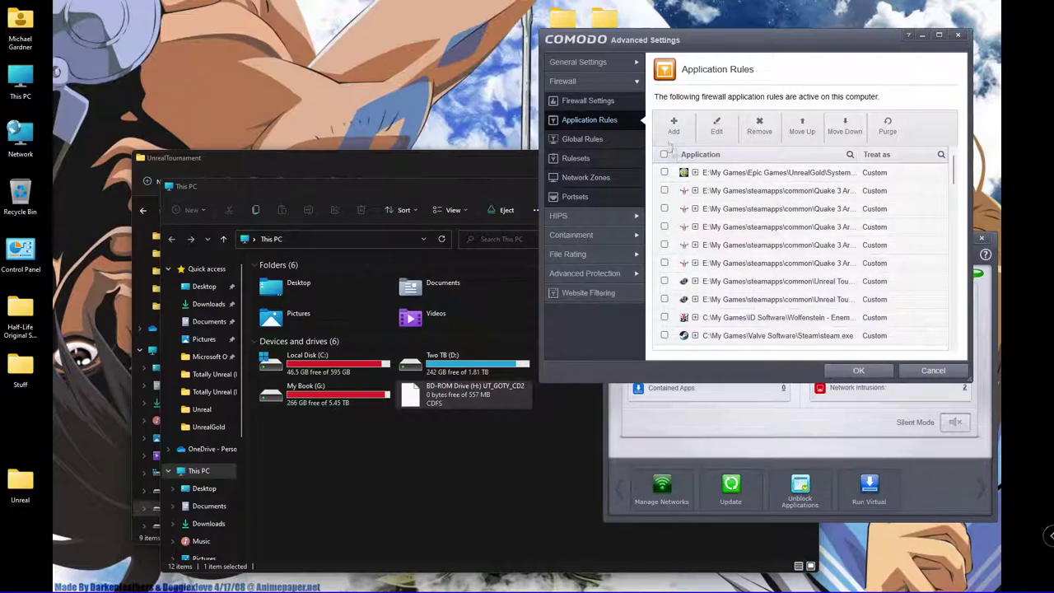
Step: Start another firewall application rule for UnrealTournament.exe from the Epic Games UnrealTournament System folder
click(671, 130)
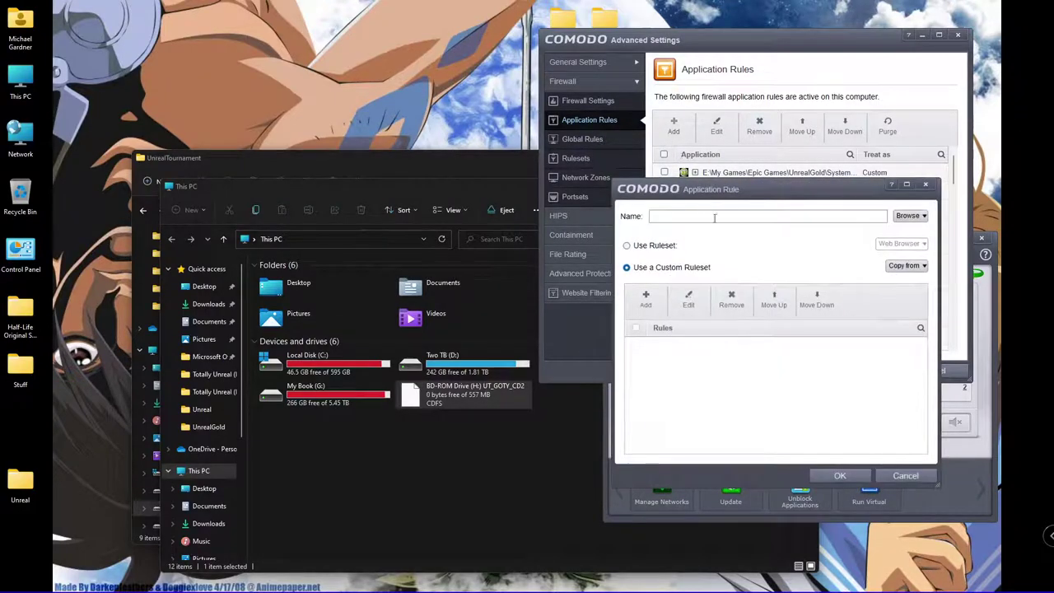
click(907, 216)
click(922, 245)
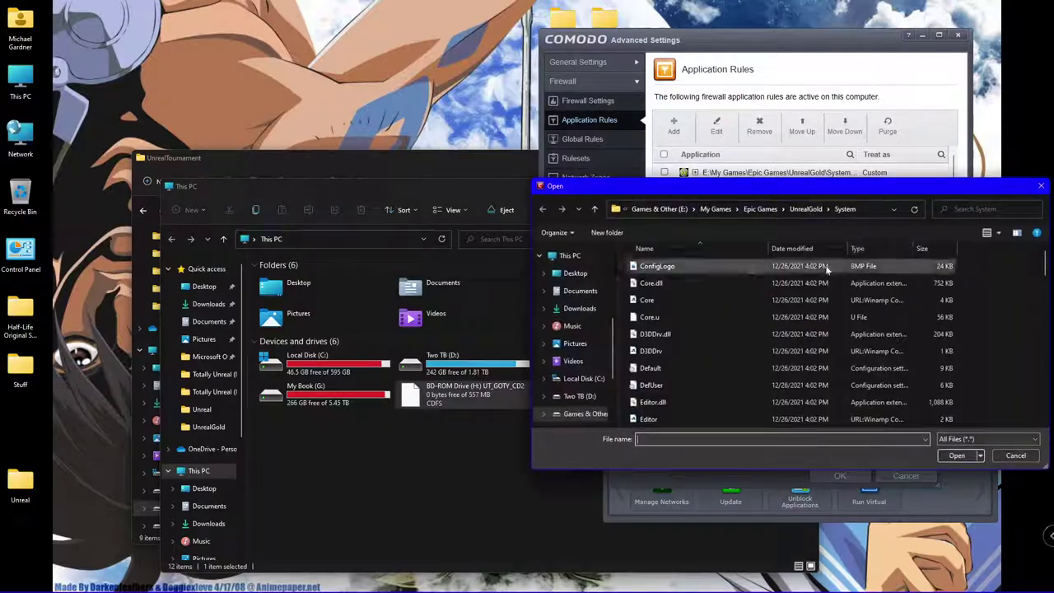
click(760, 209)
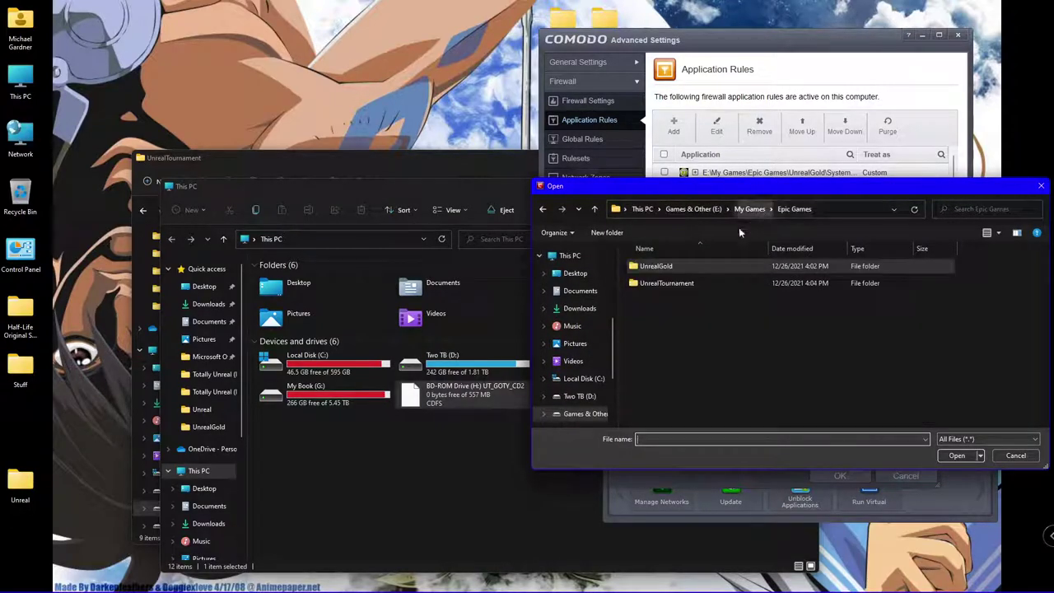
double_click(687, 283)
double_click(648, 370)
scroll(662, 354, down, 3)
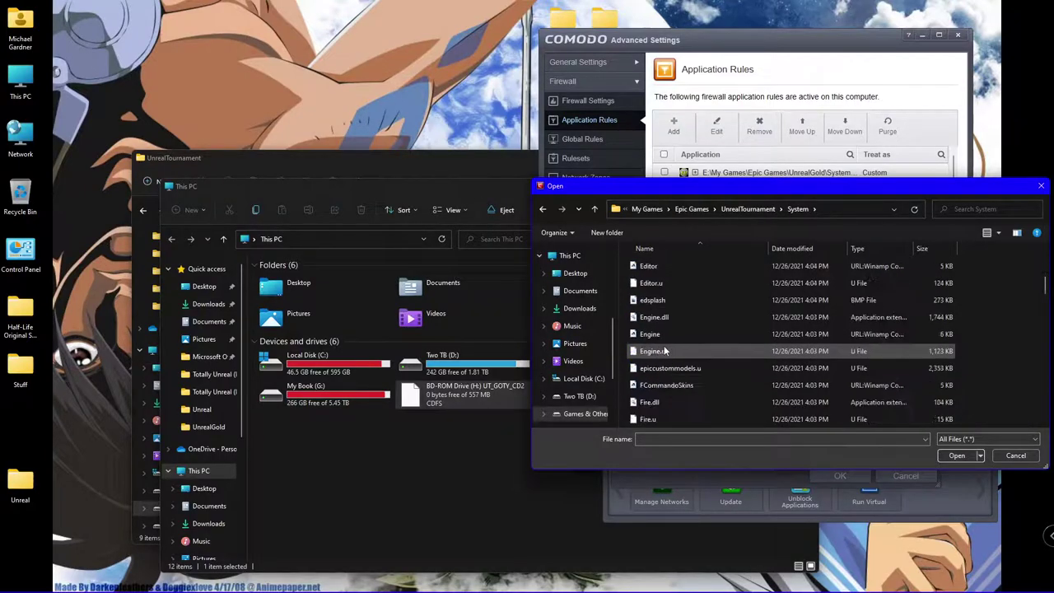
scroll(665, 351, down, 10)
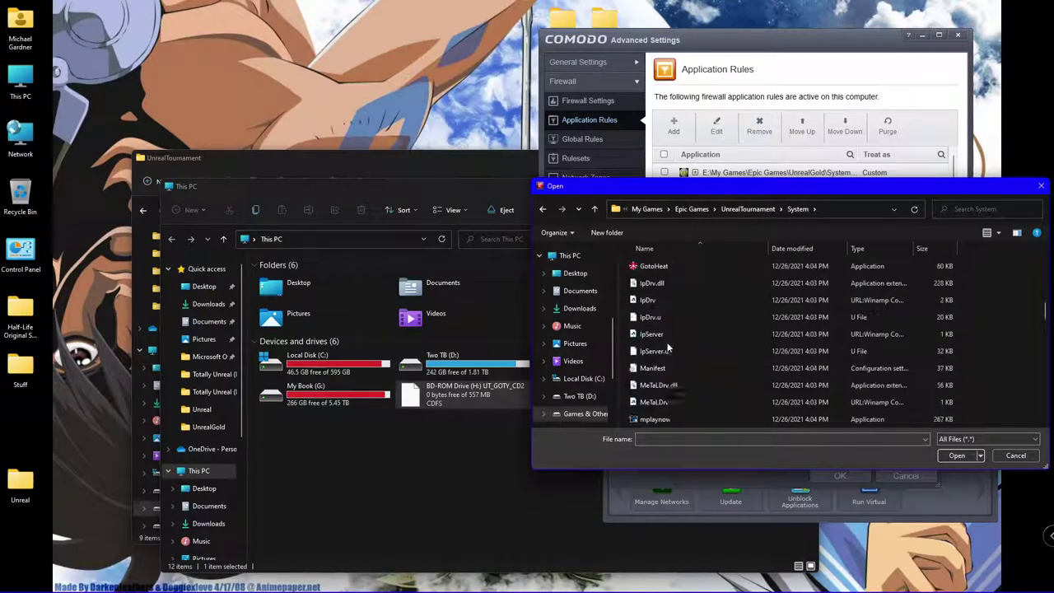
scroll(667, 351, down, 5)
scroll(667, 351, down, 6)
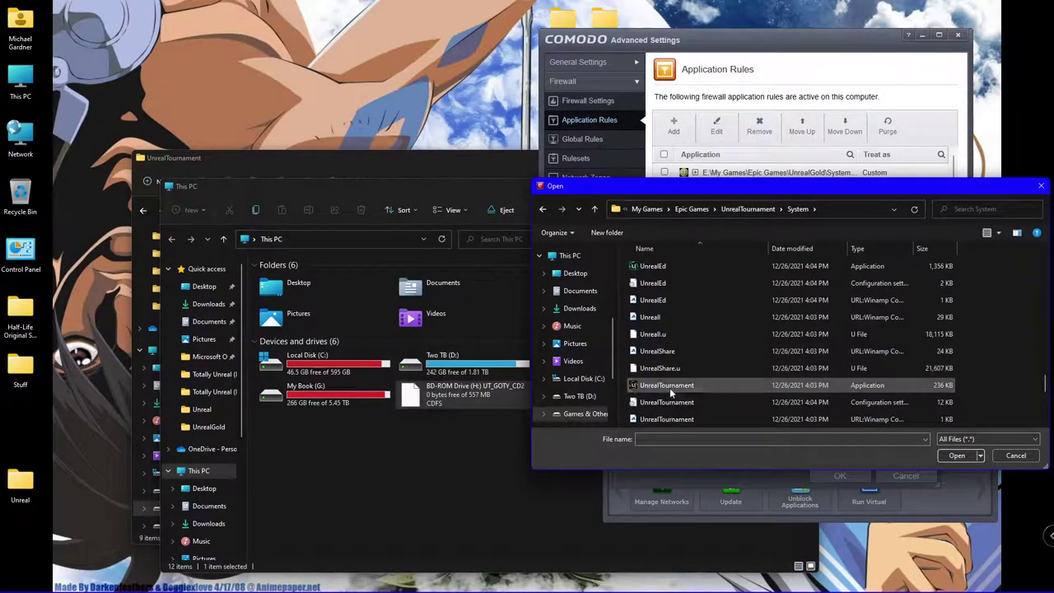
double_click(670, 388)
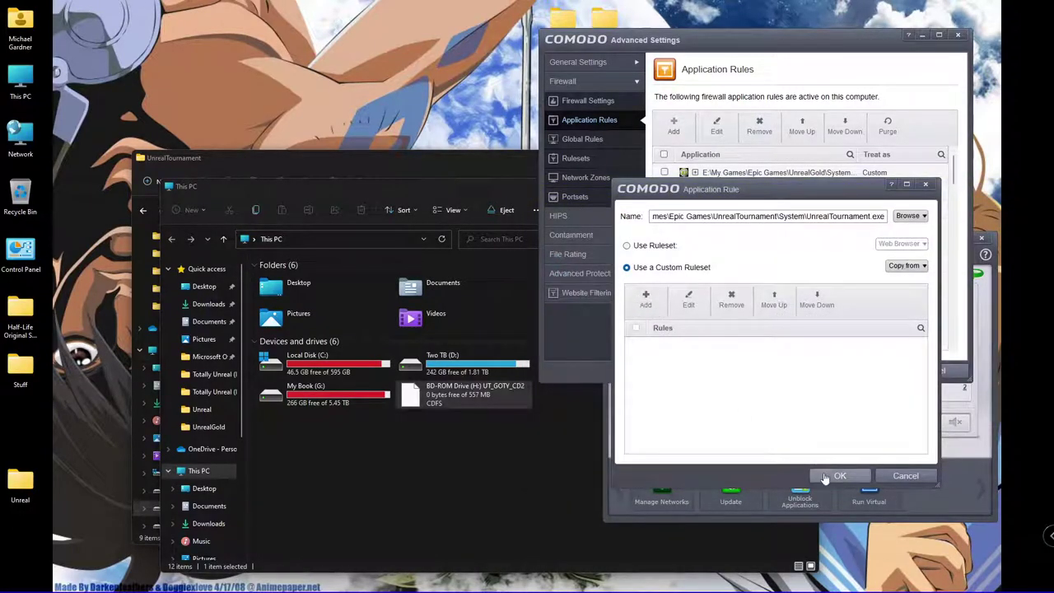
Step: Give UnrealTournament.exe a custom rule allowing TCP or UDP traffic in or out for any address, and save the application rule
click(644, 302)
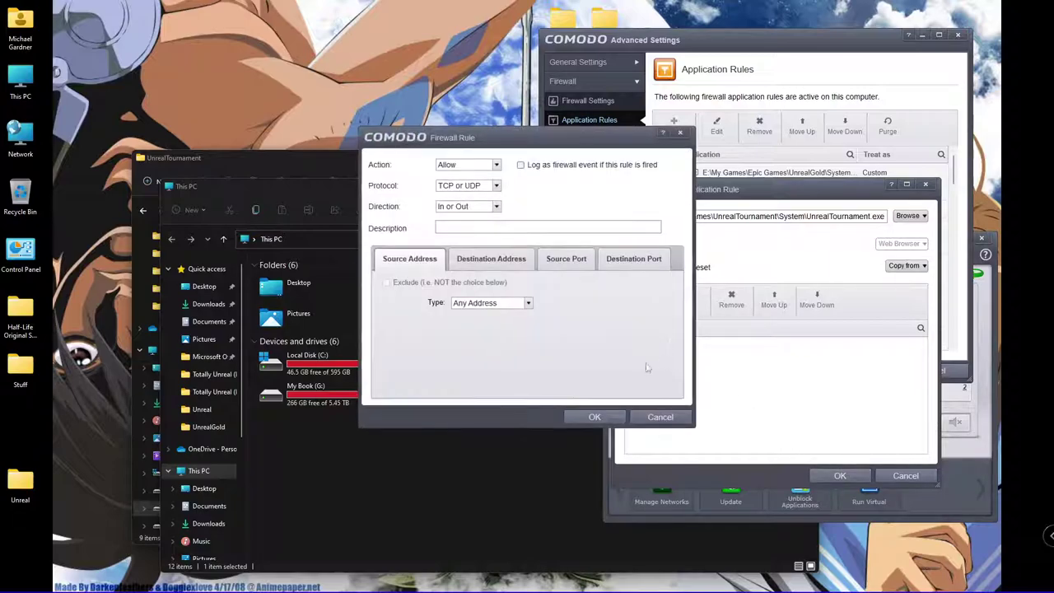
click(596, 415)
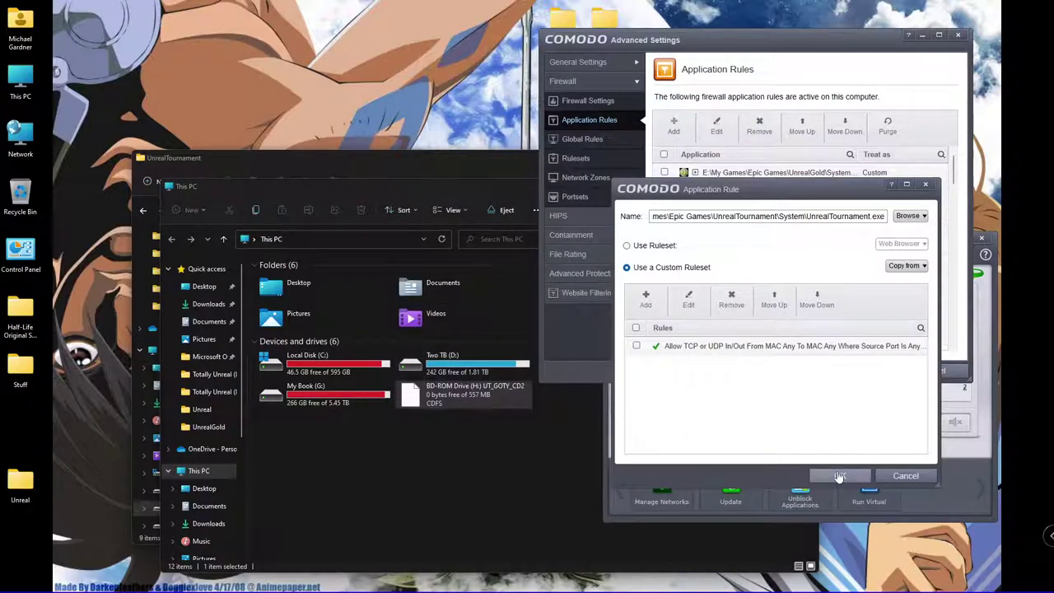
click(838, 476)
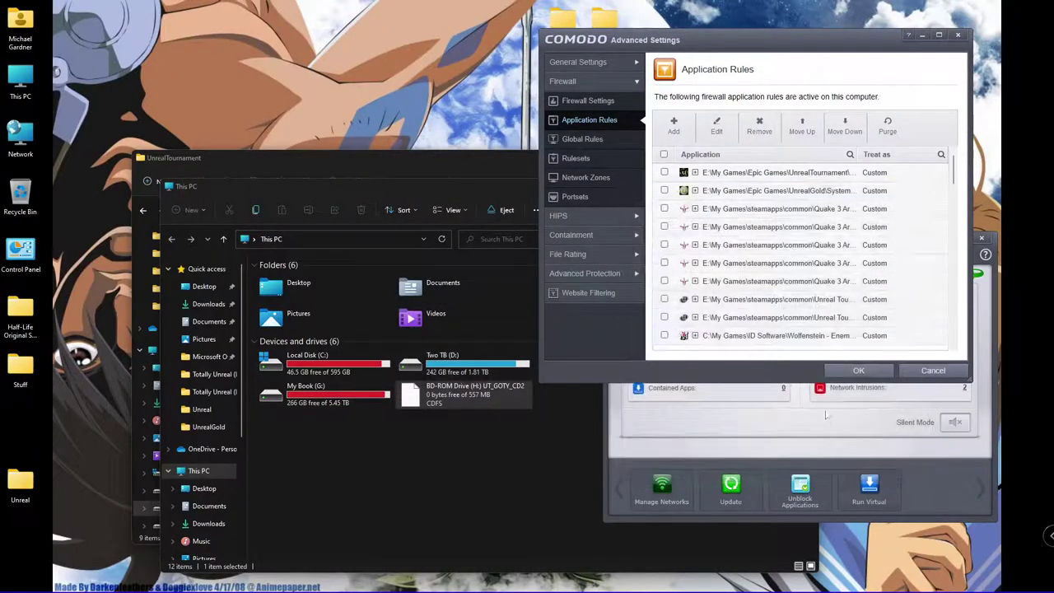
Step: Add a HIPS rule with a custom ruleset for UnrealTournament.exe in the UnrealTournament System folder
click(602, 216)
click(603, 141)
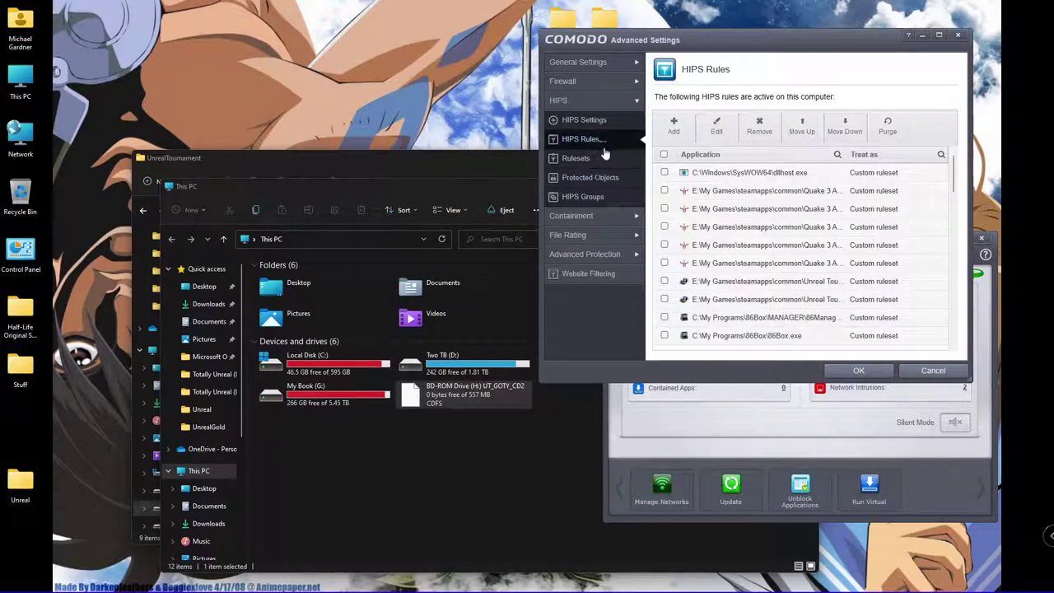
click(670, 131)
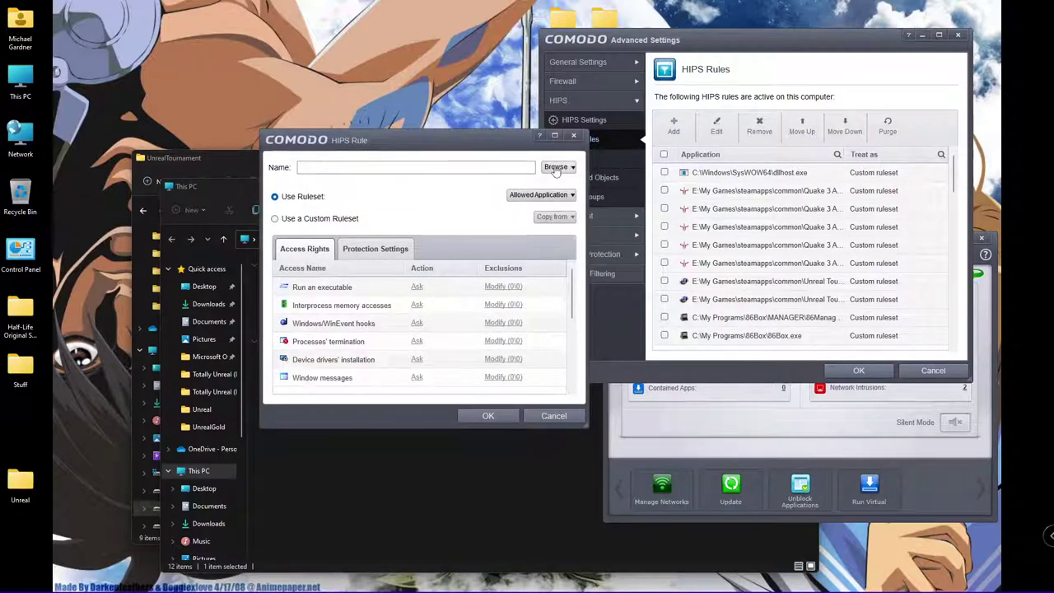
click(556, 168)
click(566, 190)
scroll(412, 258, down, 15)
scroll(414, 266, down, 8)
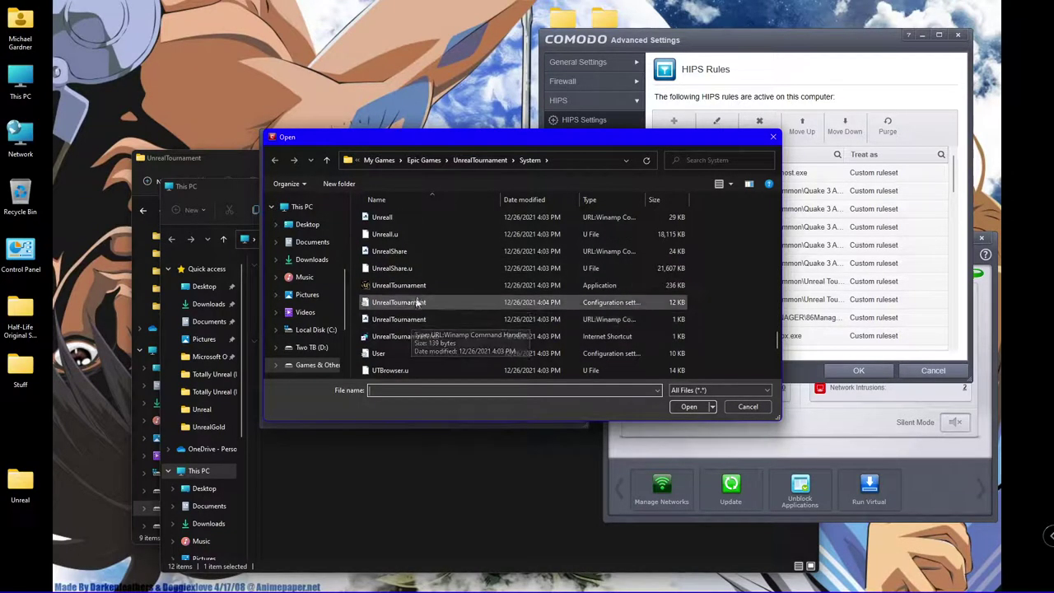
double_click(417, 289)
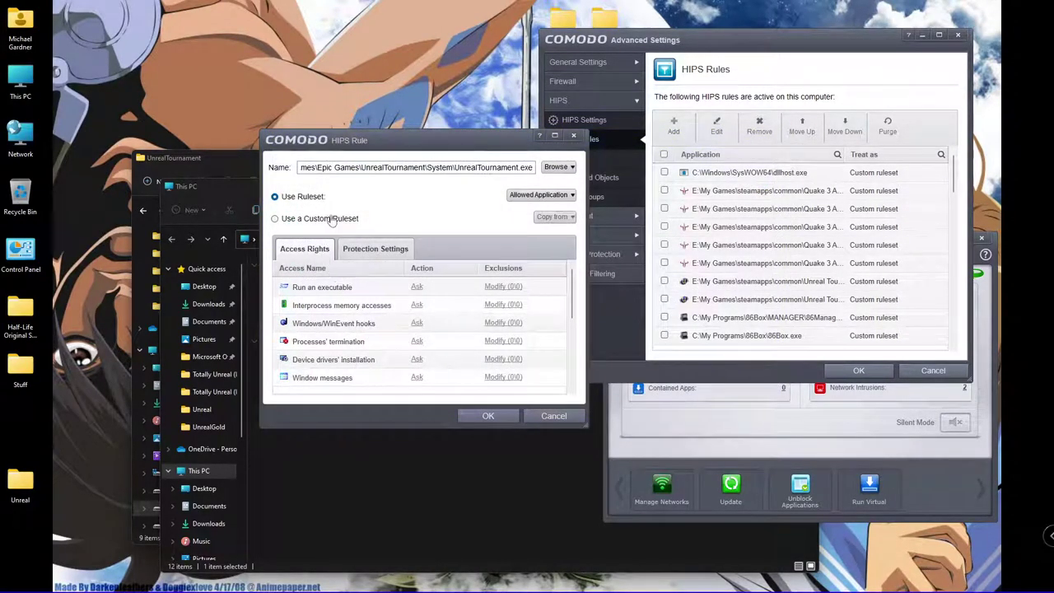
click(487, 415)
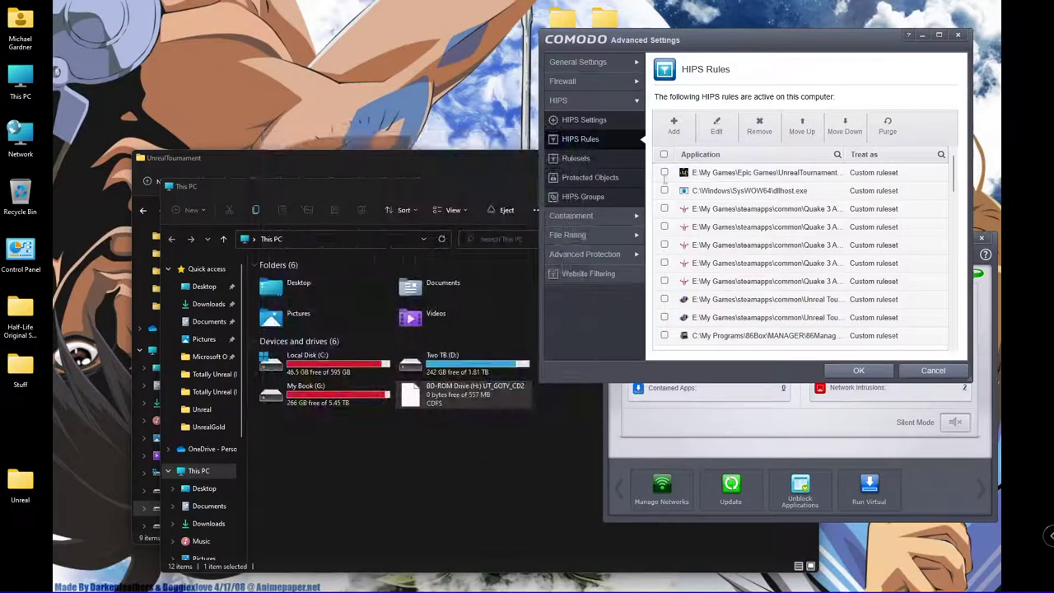
Step: Add a HIPS rule with a custom ruleset for Unreal.exe in the UnrealGold System folder
click(673, 125)
click(550, 168)
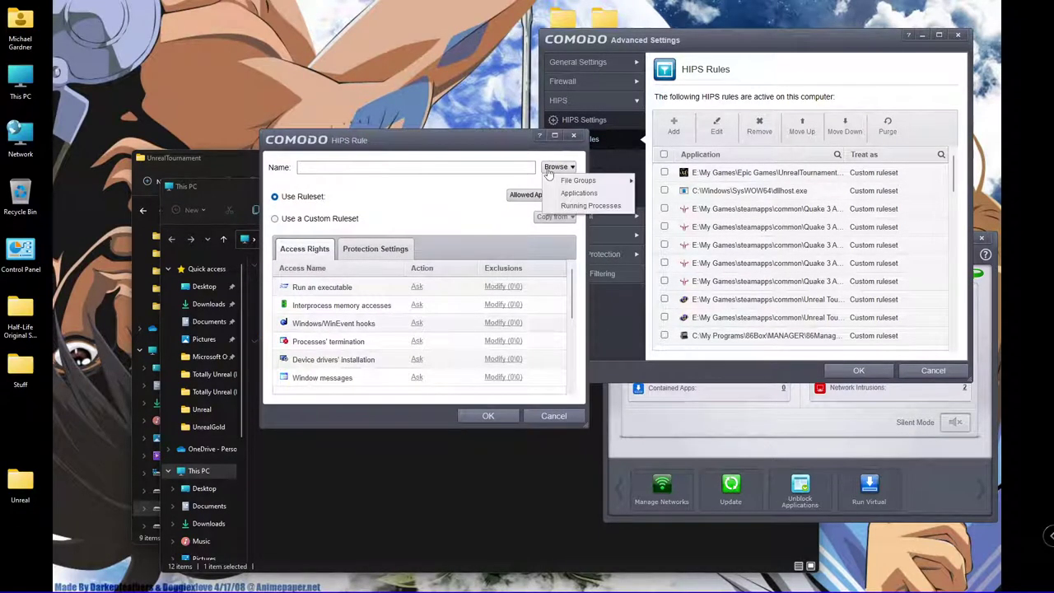
click(578, 193)
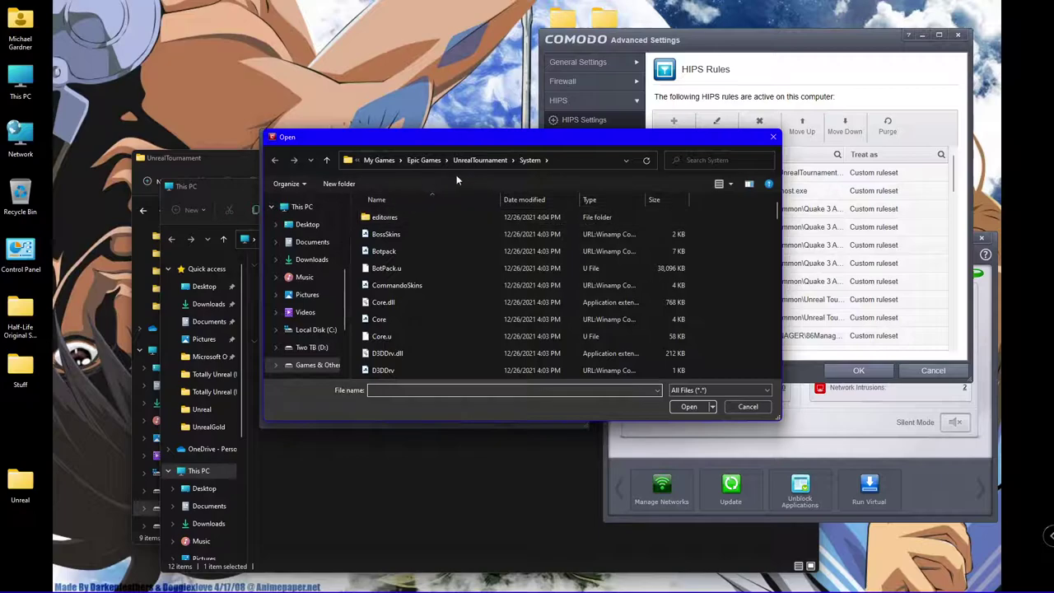
click(424, 161)
double_click(409, 217)
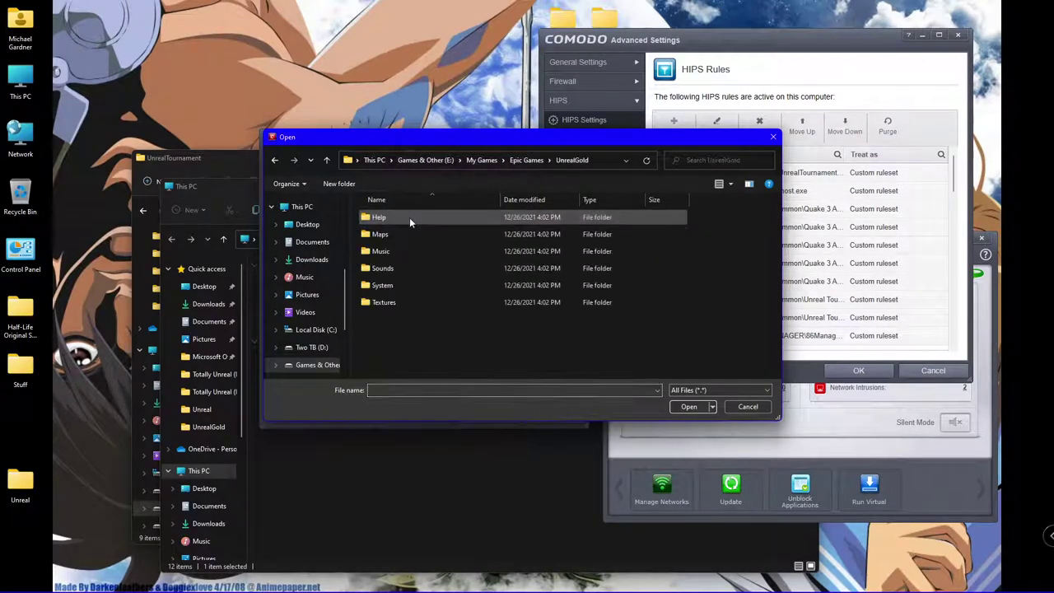
double_click(382, 285)
scroll(395, 283, down, 5)
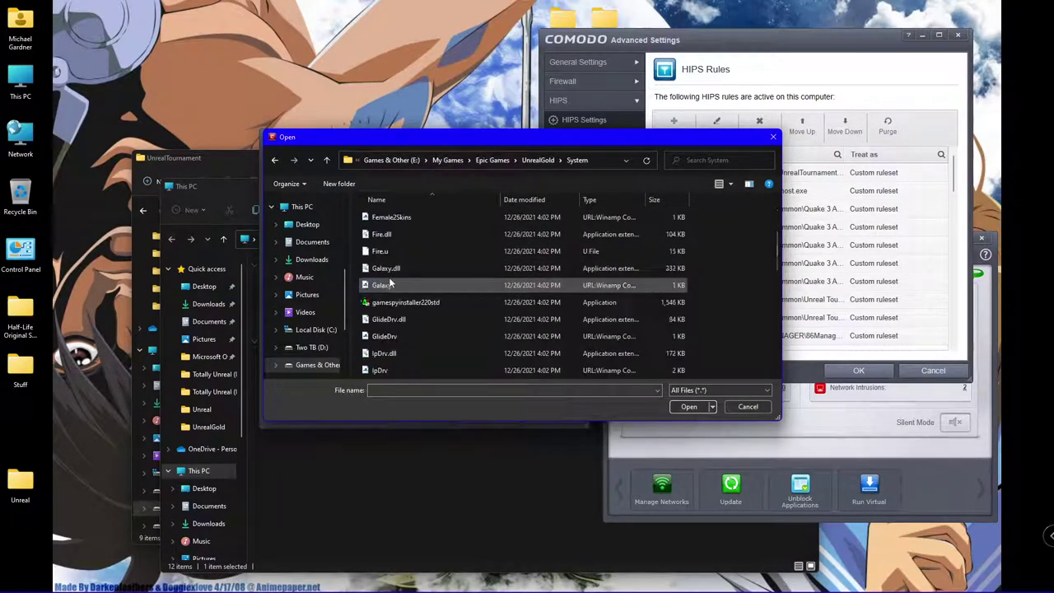
scroll(395, 289, down, 10)
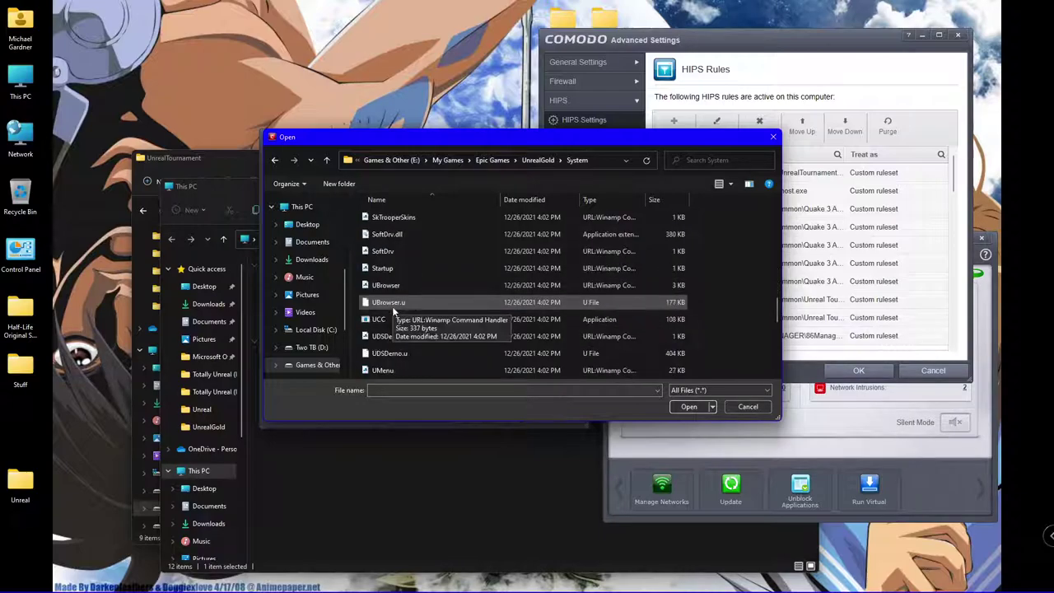
scroll(399, 326, down, 1)
double_click(388, 301)
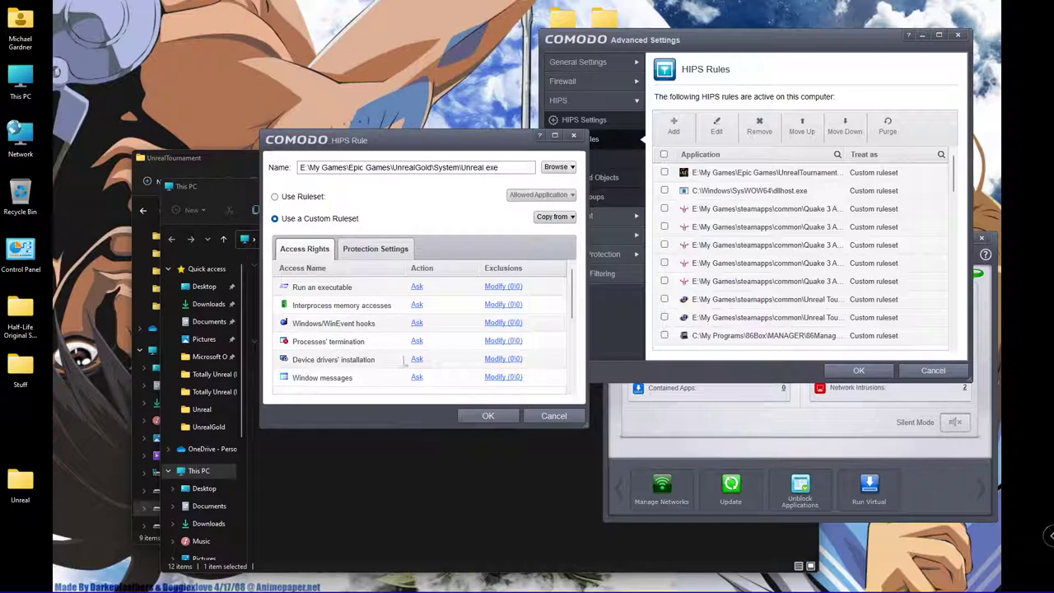
click(486, 416)
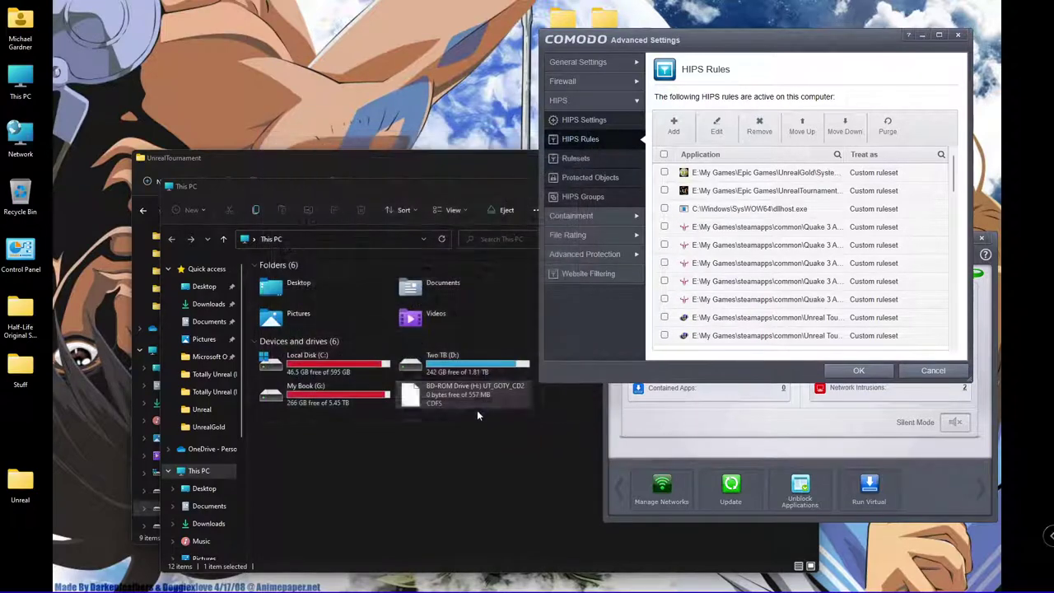
Step: Add the UnrealTournament application from its System folder to the File Rating file list as Trusted
click(589, 235)
click(601, 196)
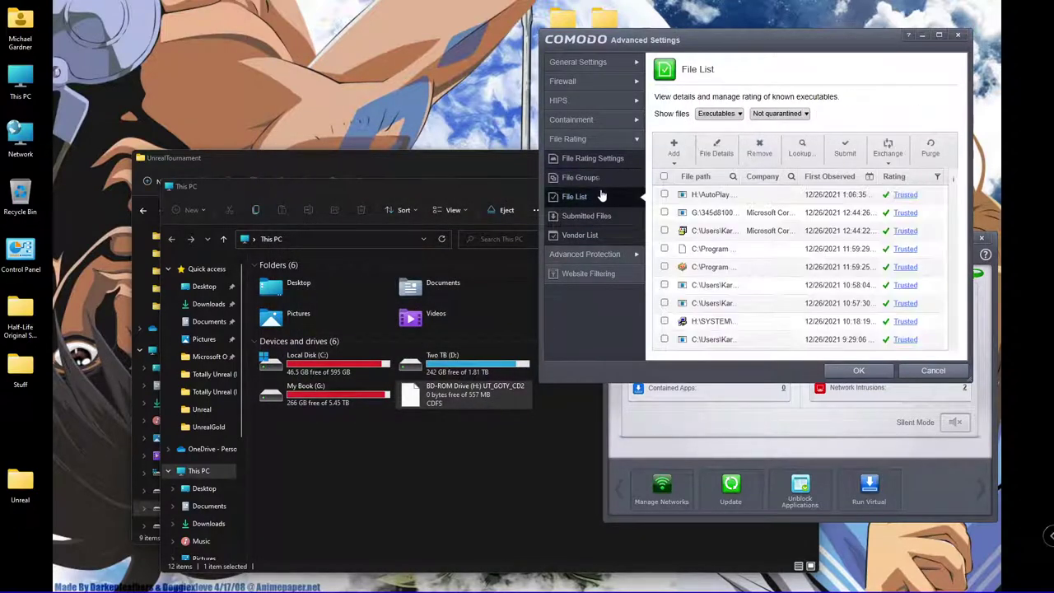
click(674, 153)
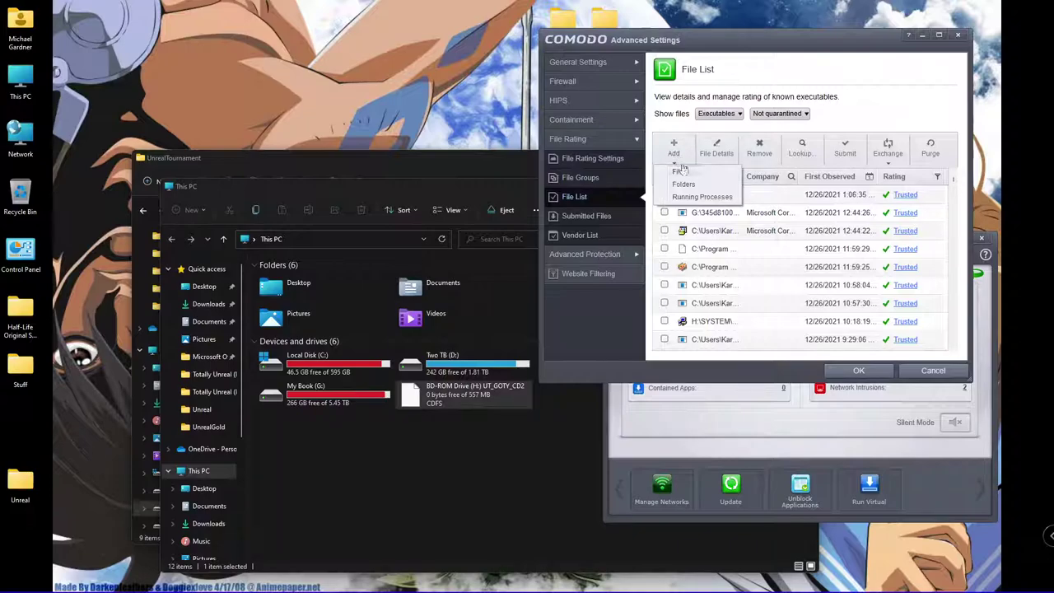
click(675, 170)
scroll(671, 152, down, 6)
scroll(674, 148, down, 10)
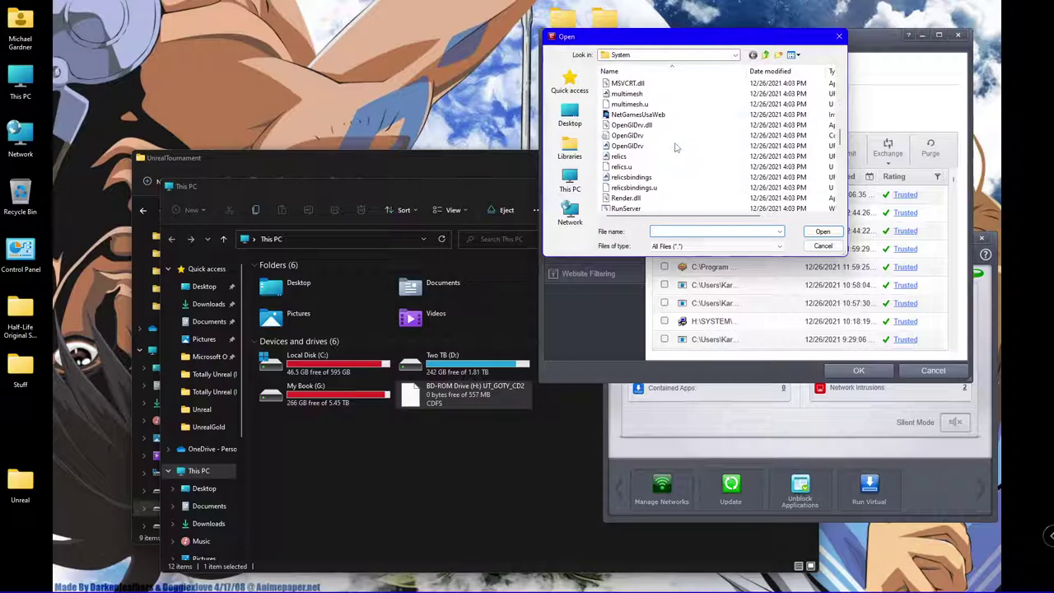
scroll(675, 152, down, 3)
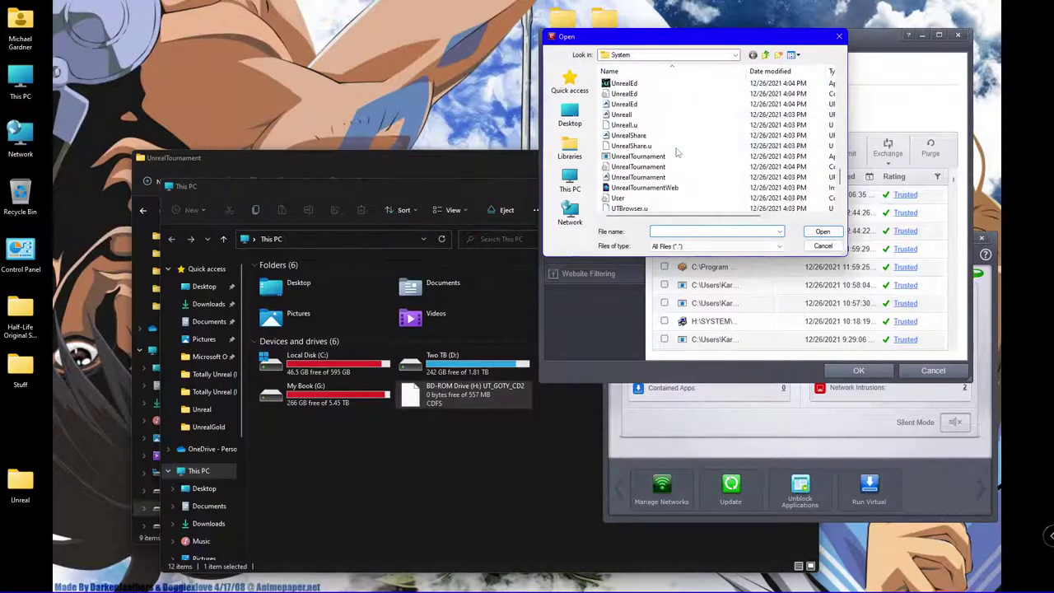
double_click(663, 156)
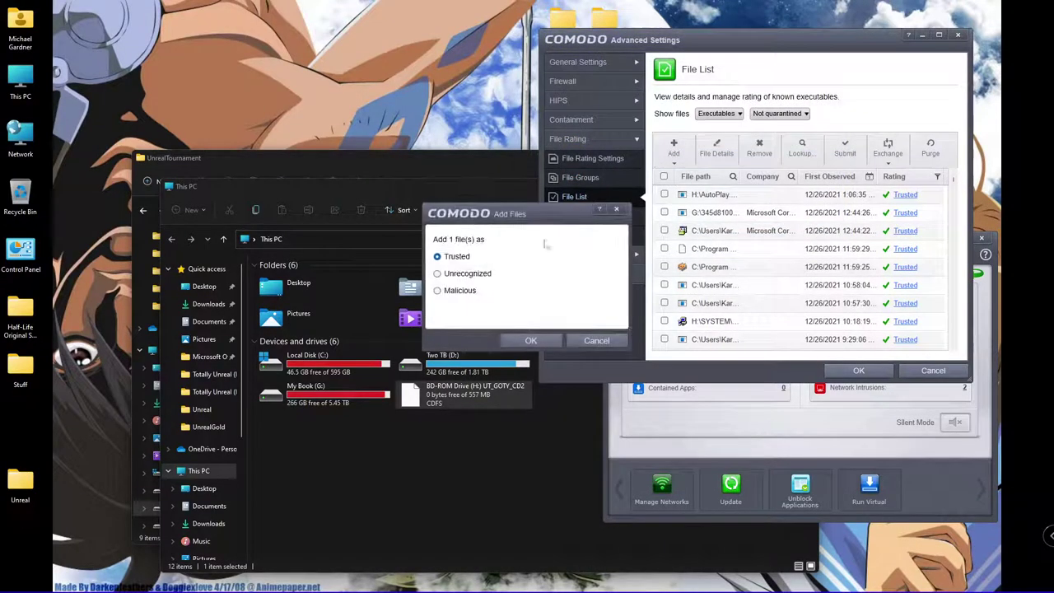
click(529, 340)
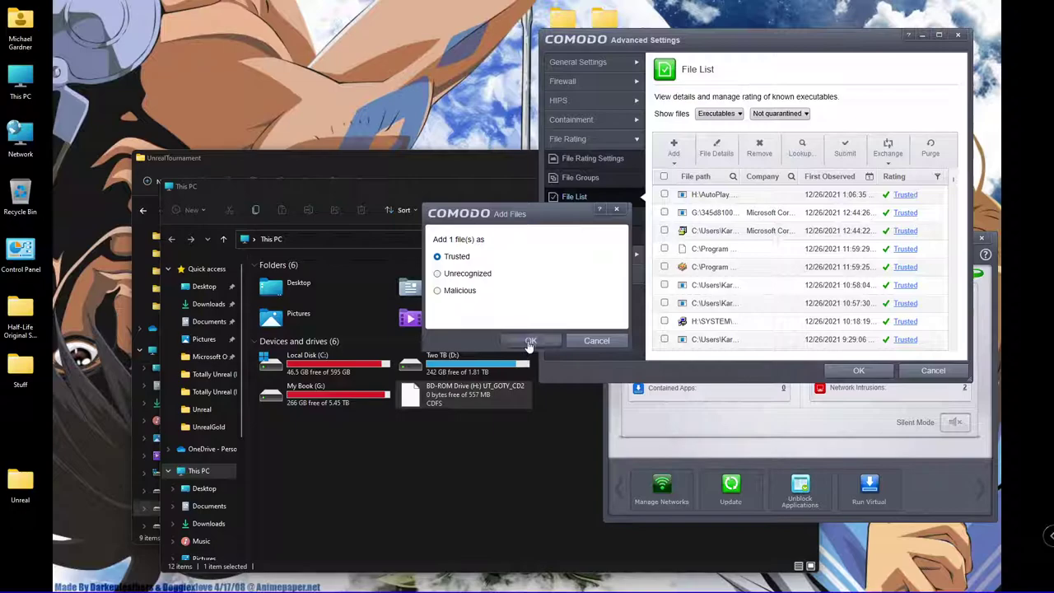
Step: Add the Unreal application from the UnrealGold System folder to the file list as Trusted, and save the advanced settings
click(673, 149)
click(678, 172)
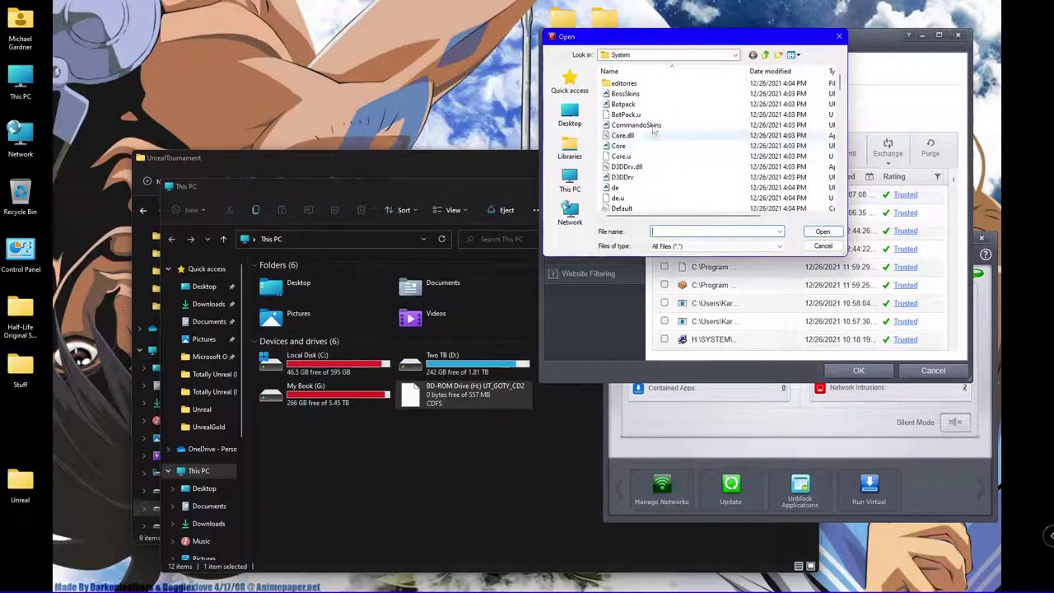
click(622, 55)
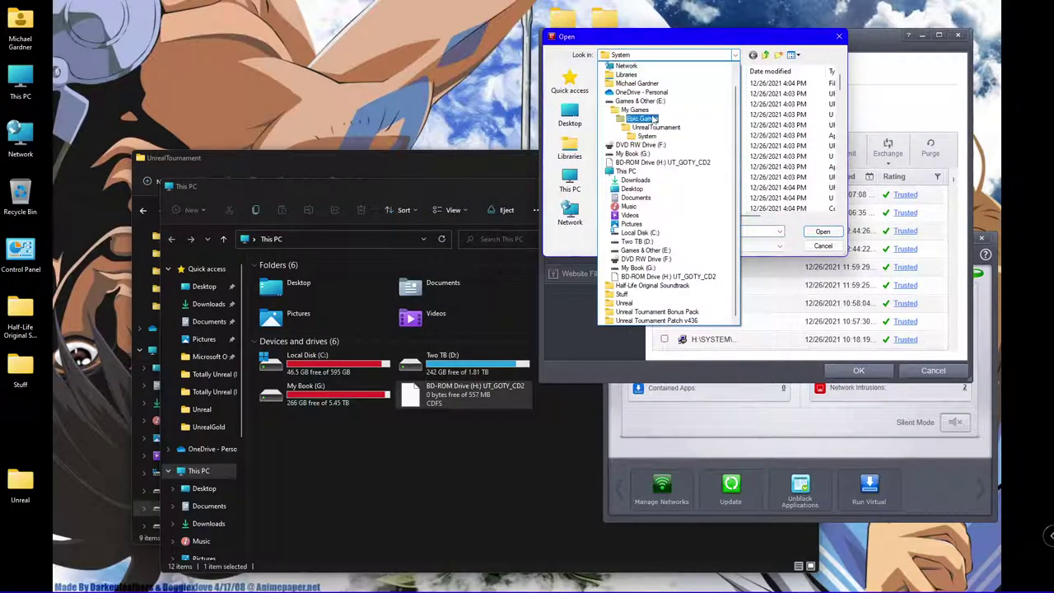
click(644, 119)
double_click(627, 83)
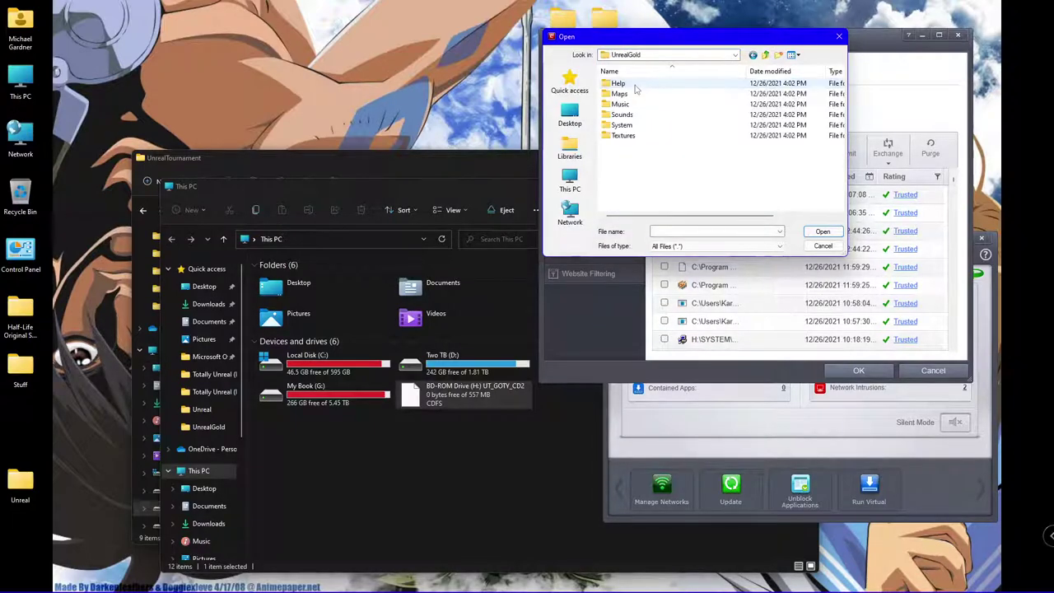
double_click(624, 125)
scroll(628, 140, down, 10)
scroll(632, 146, down, 6)
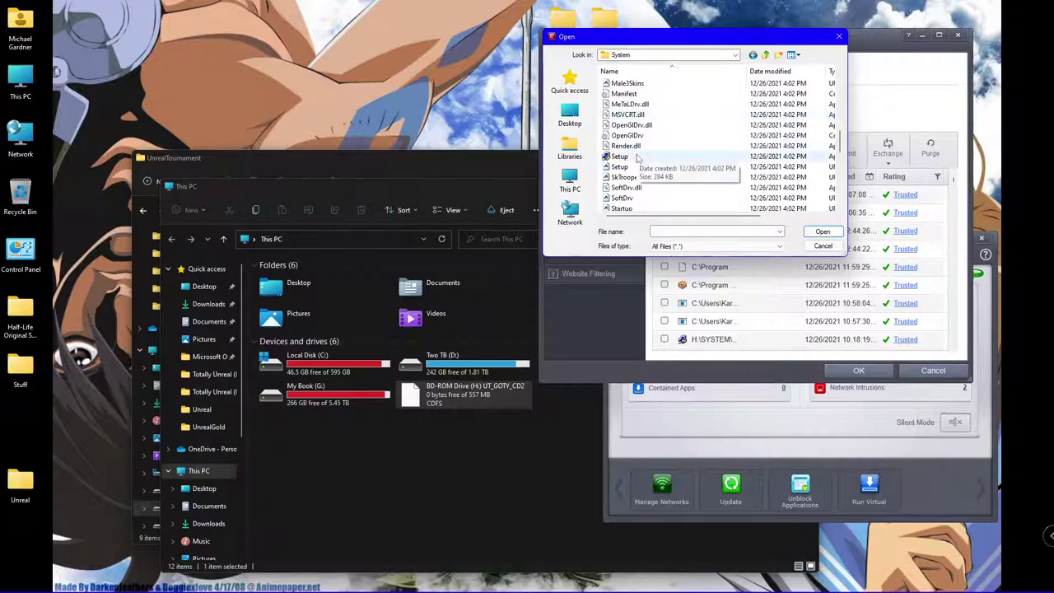
scroll(634, 153, down, 3)
scroll(636, 160, down, 1)
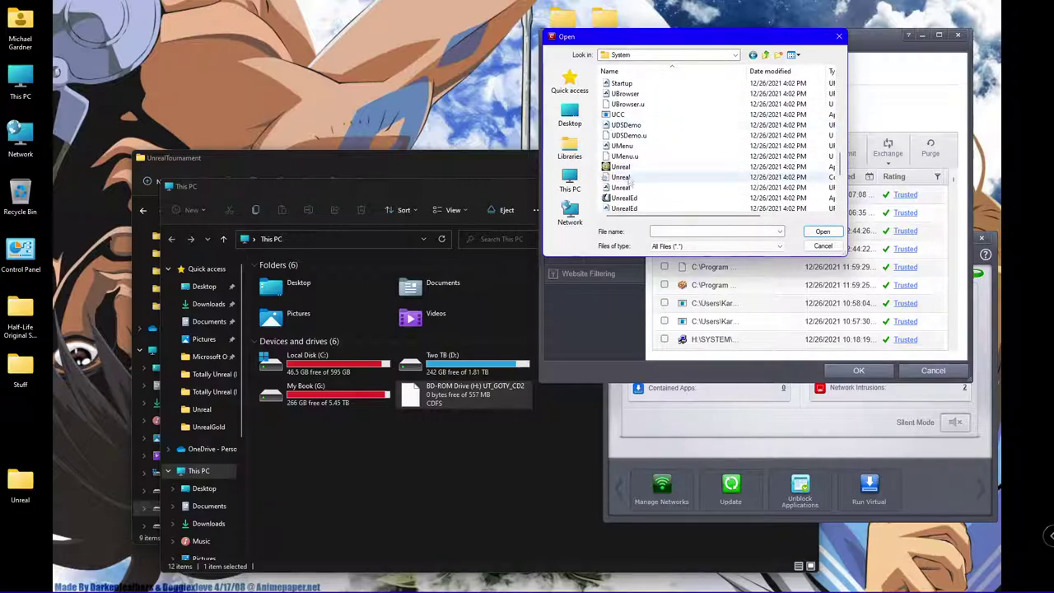
click(632, 167)
double_click(630, 167)
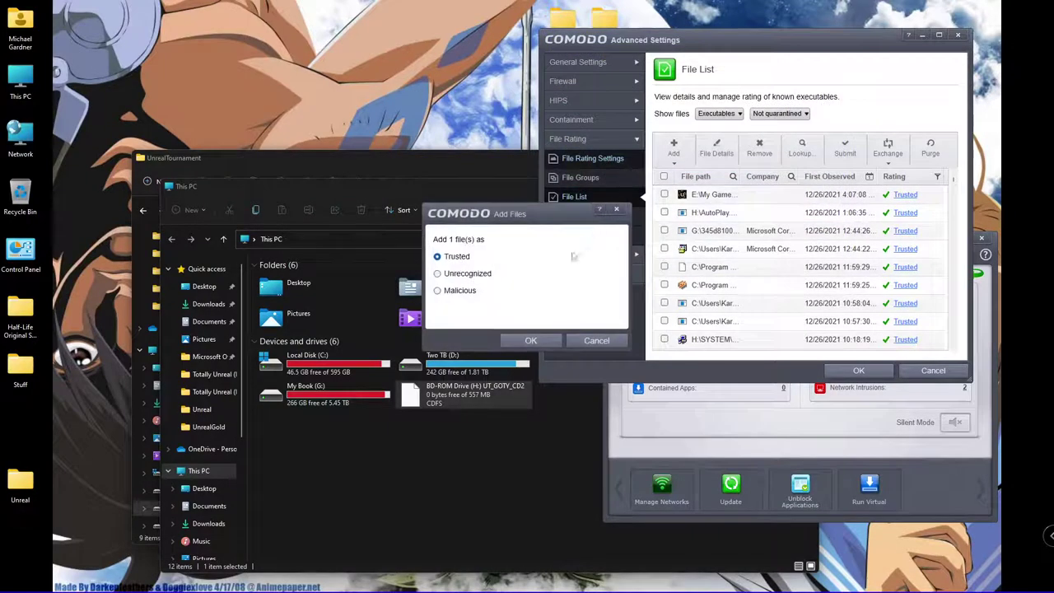
click(530, 341)
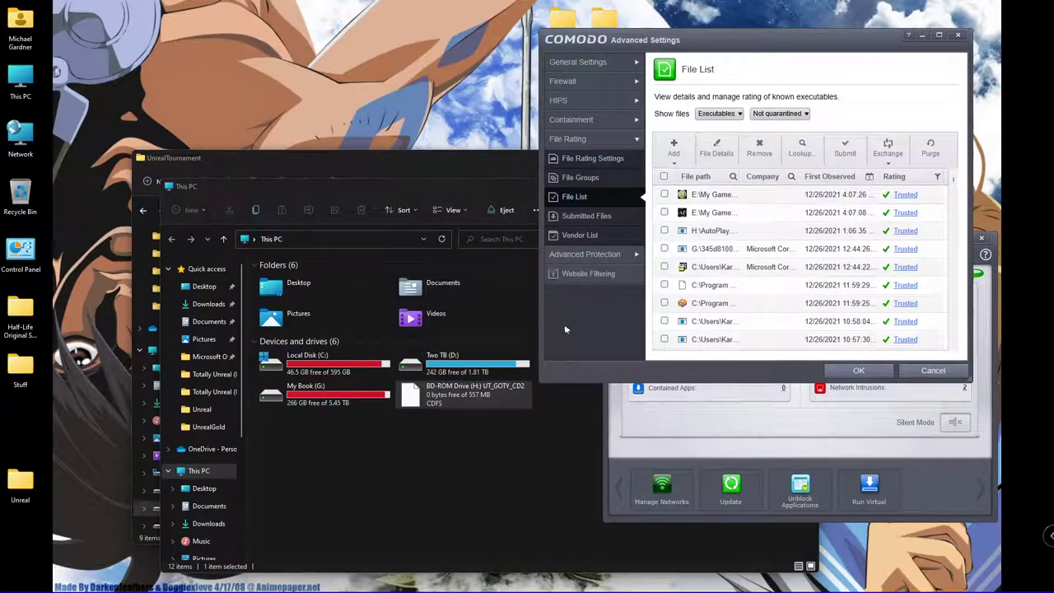
click(856, 371)
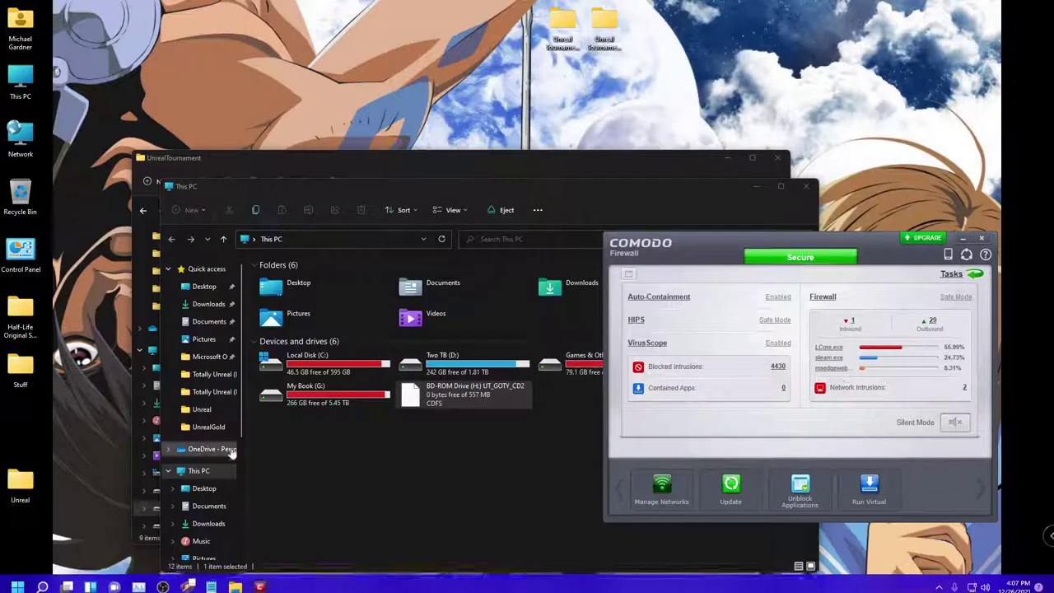
Step: Open the Firewall & network protection page of Windows Security from the Windows privacy and security settings
click(17, 580)
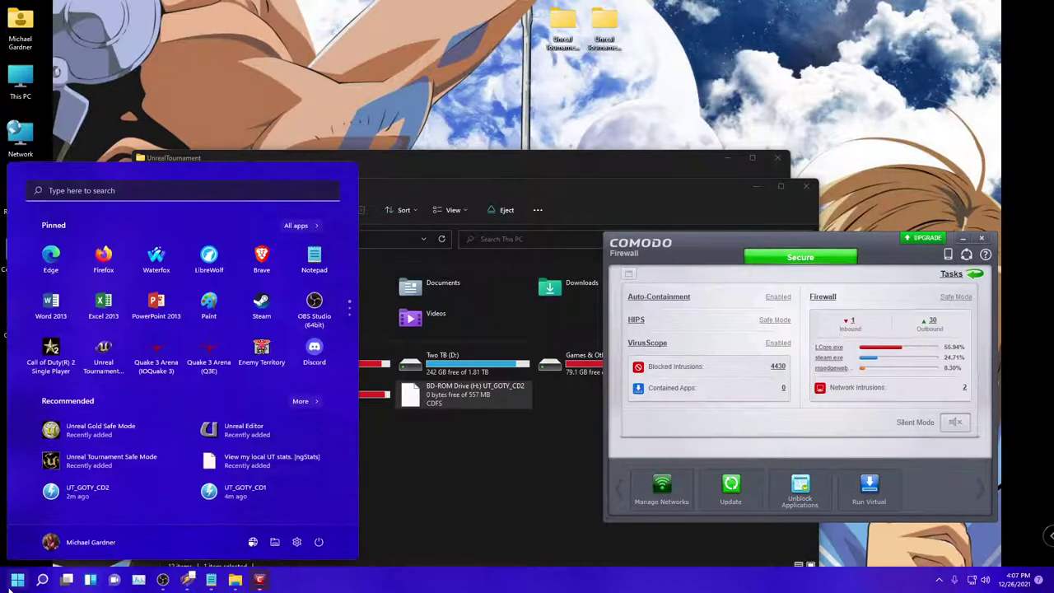
scroll(276, 303, down, 1)
scroll(278, 303, down, 1)
scroll(281, 297, up, 2)
scroll(267, 329, down, 1)
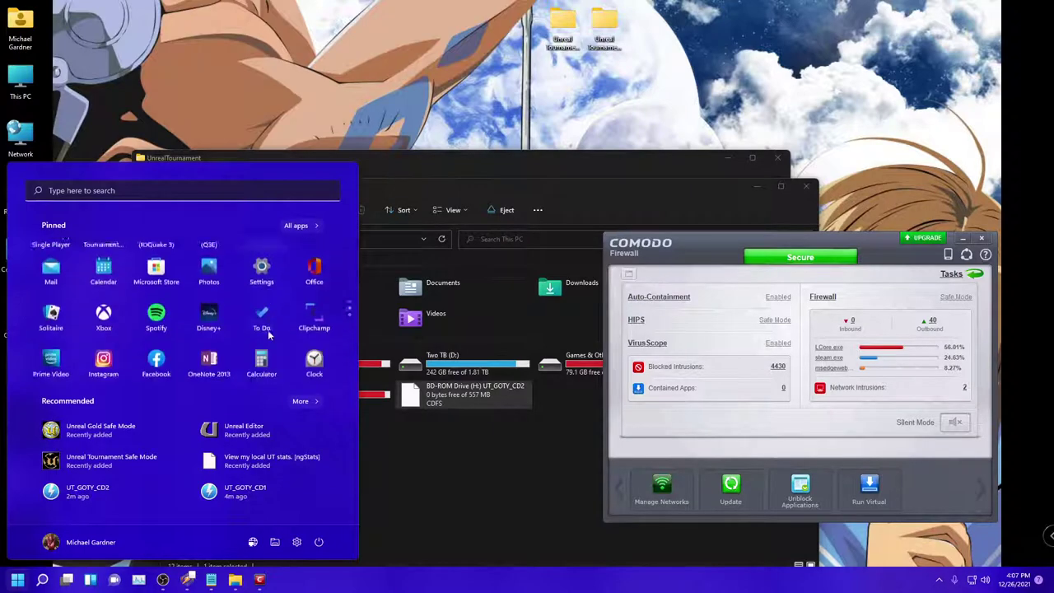
click(264, 261)
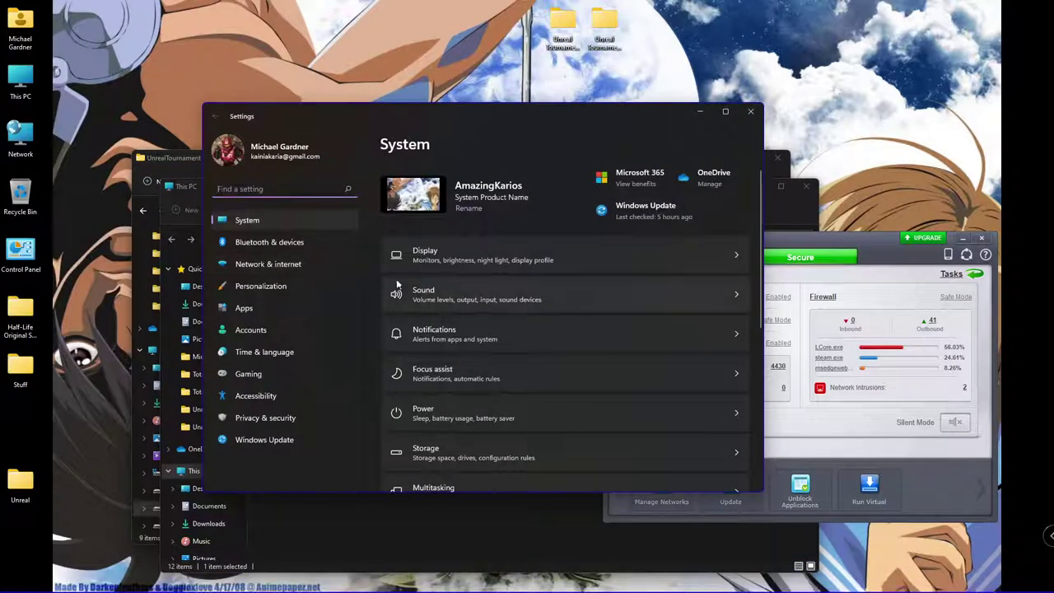
scroll(482, 351, down, 2)
scroll(491, 373, down, 3)
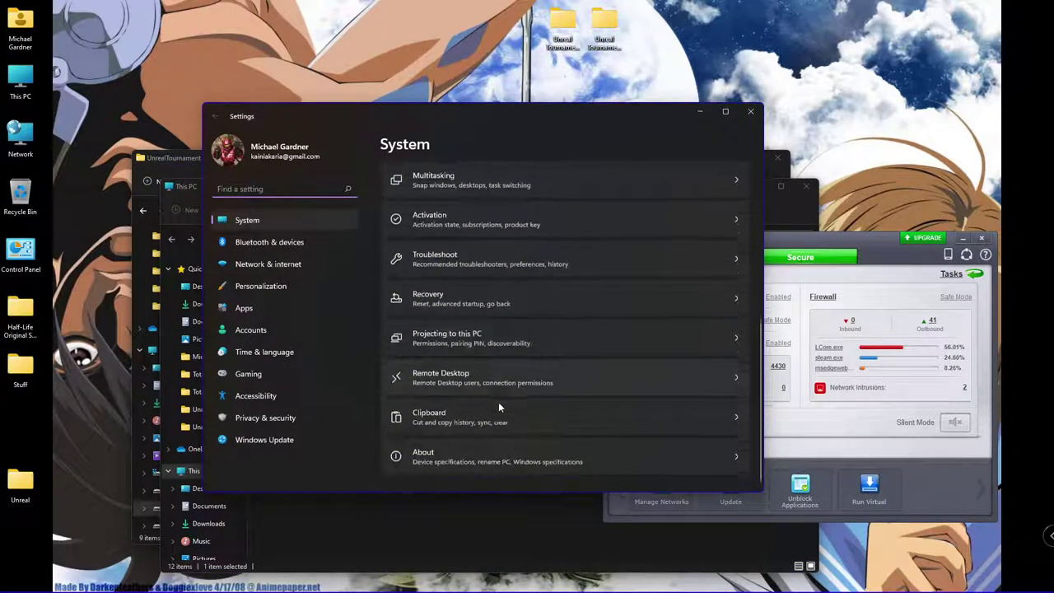
click(268, 418)
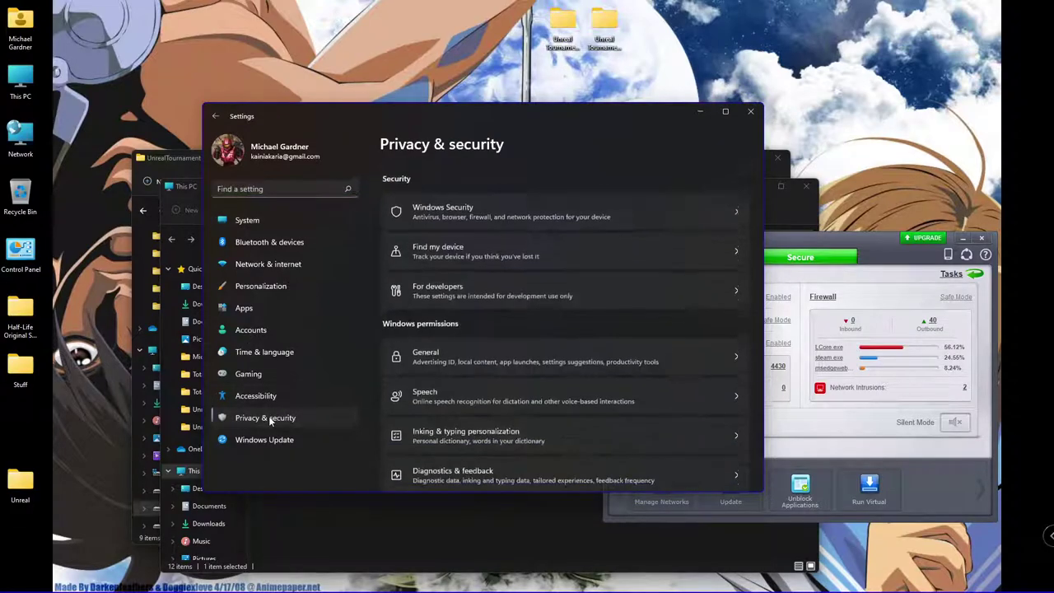
click(463, 209)
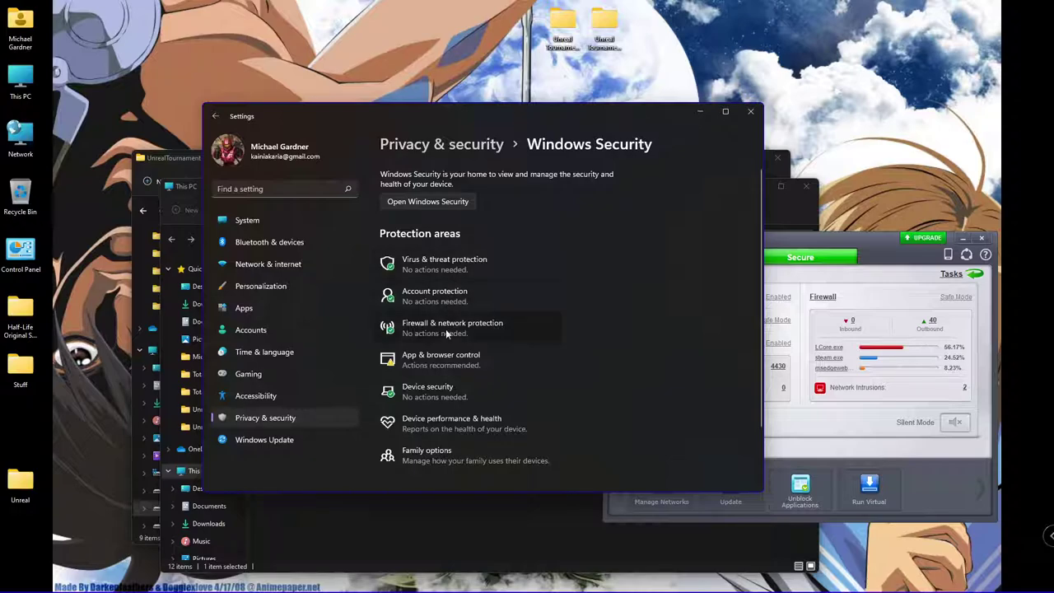
click(462, 324)
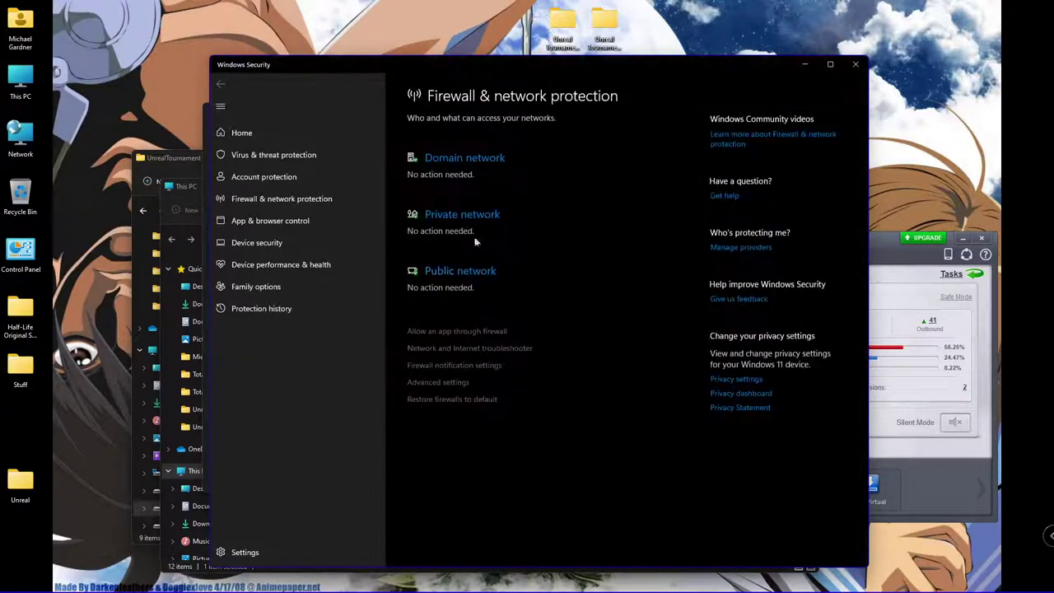
Step: Check which firewall protects the domain, private and public networks, and close Windows Security and Settings
click(492, 159)
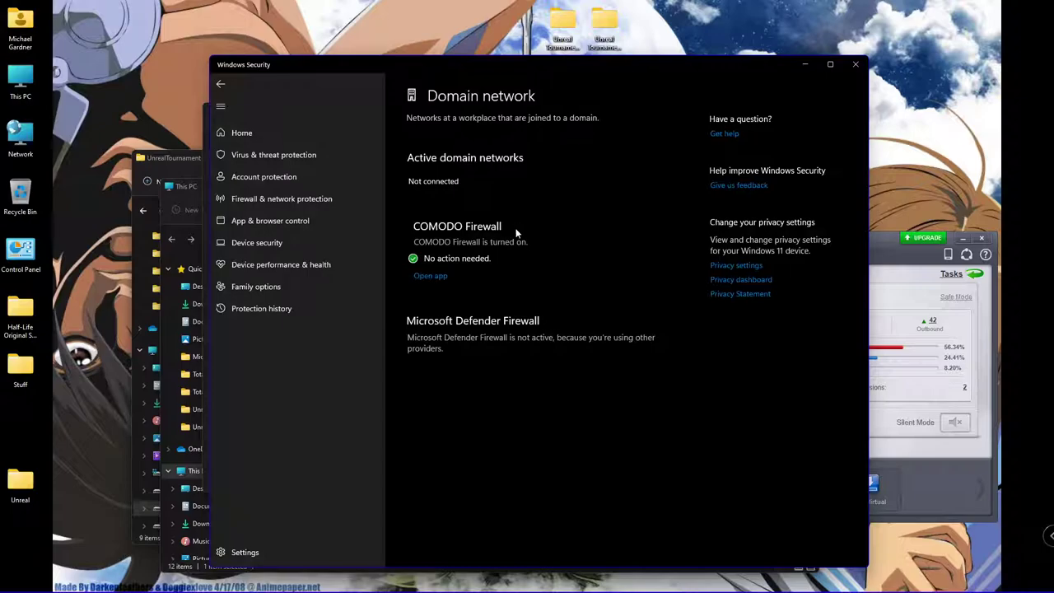
click(223, 84)
click(455, 215)
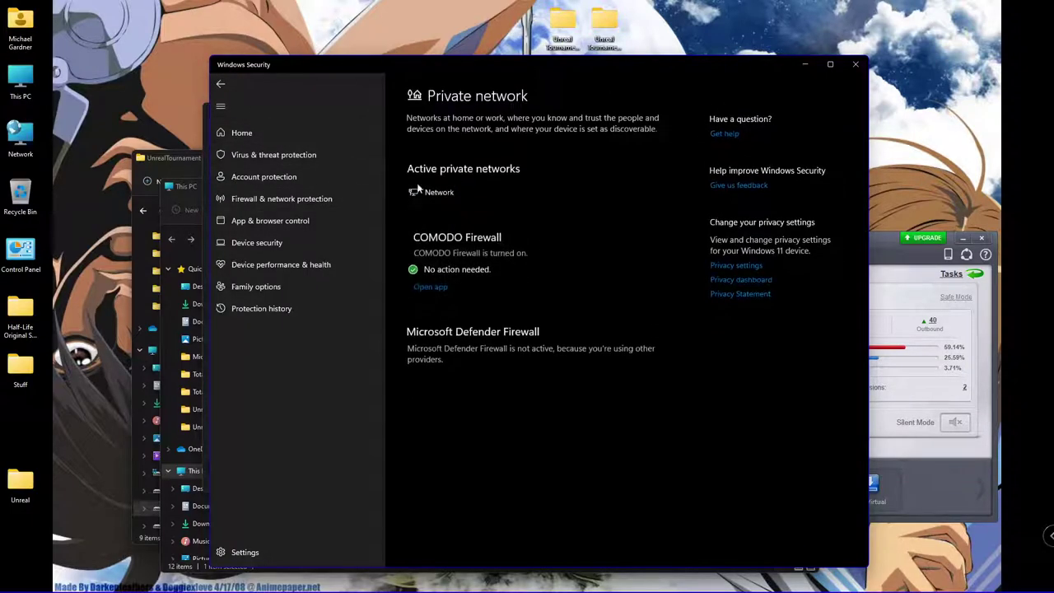
click(220, 85)
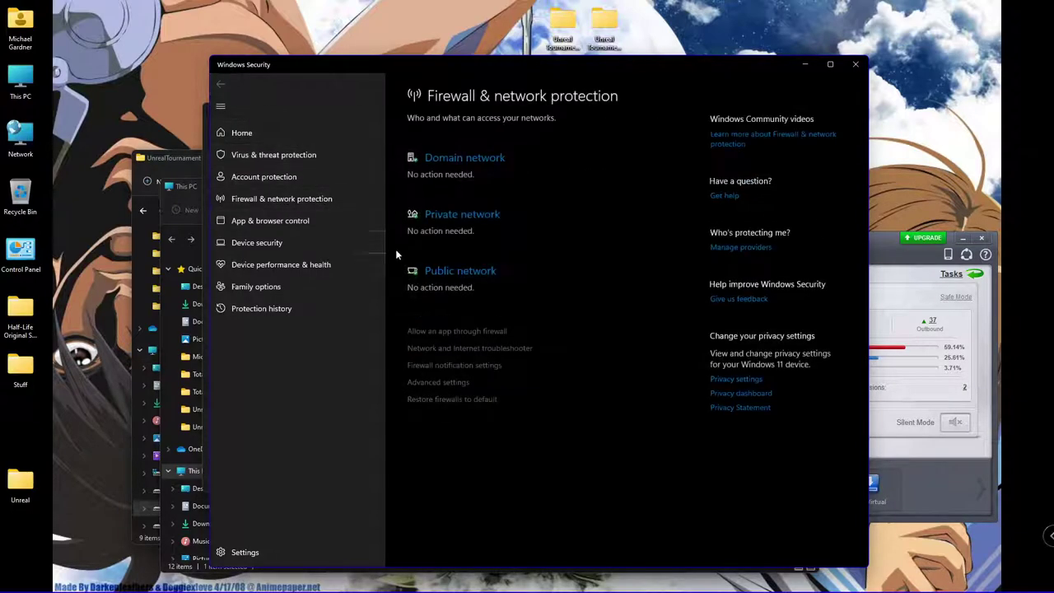
click(450, 276)
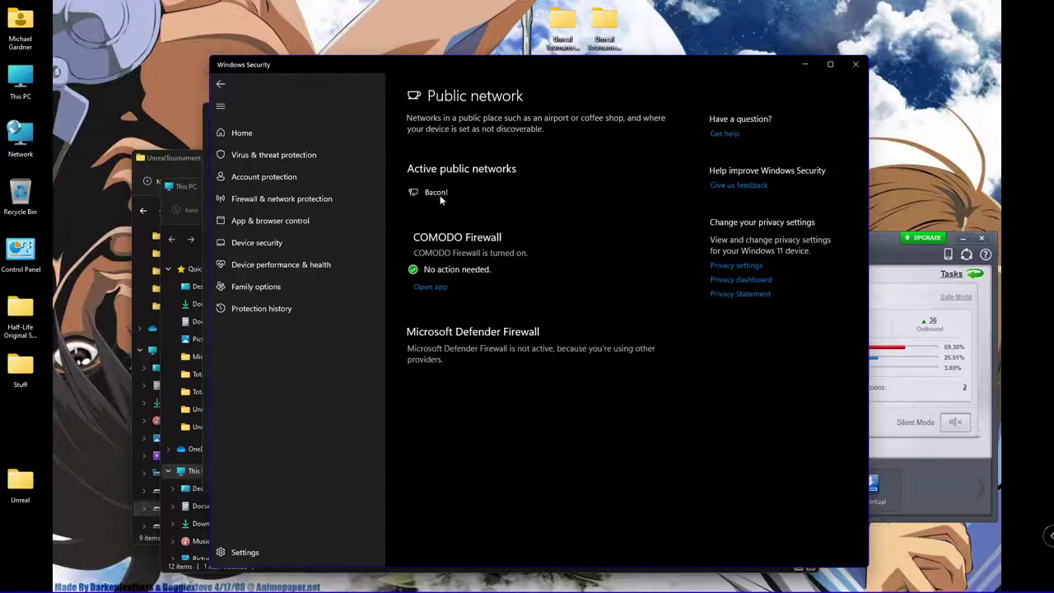
click(855, 65)
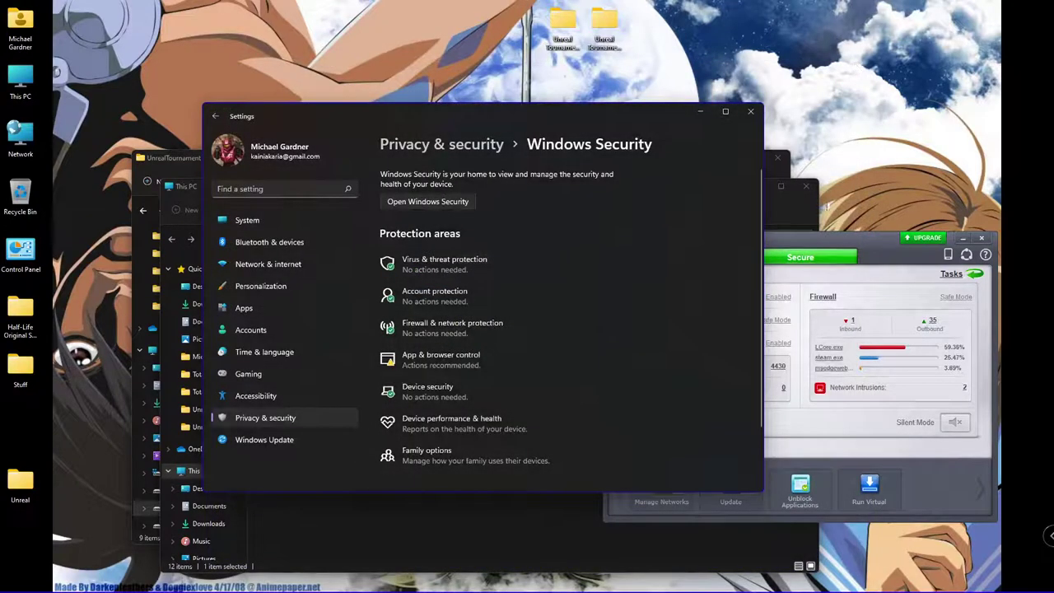
click(749, 111)
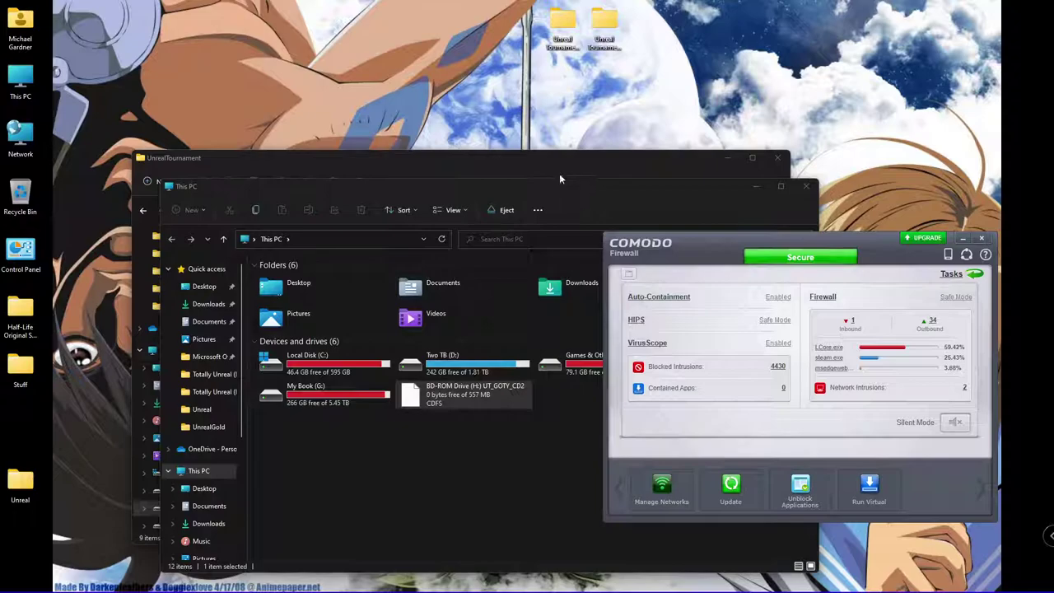
Step: Launch Play Unreal Tournament from the Unreal Tournament G.O.T.Y. Edition program folder
click(559, 163)
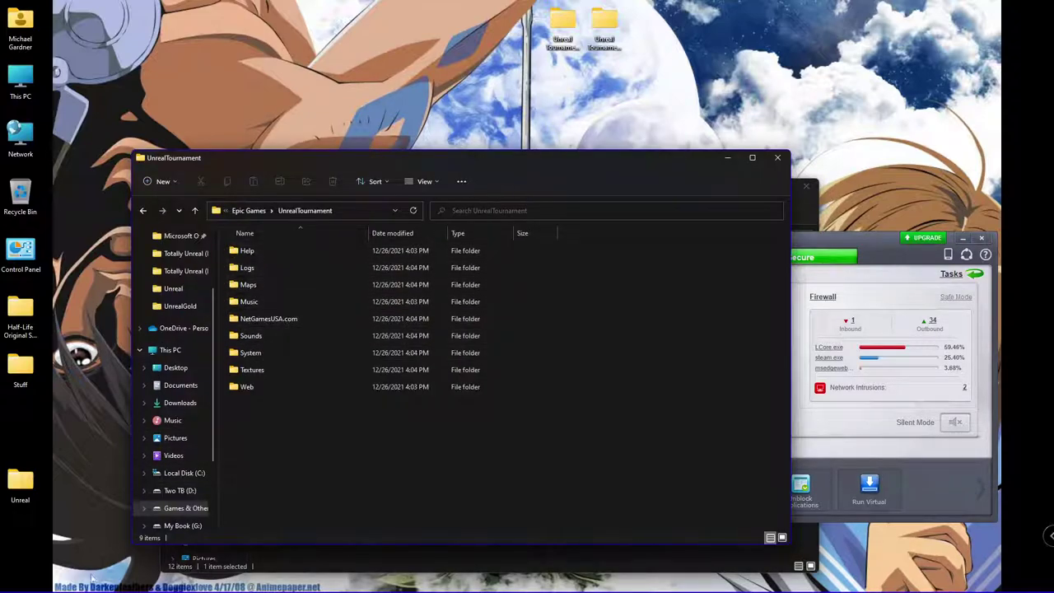
click(17, 579)
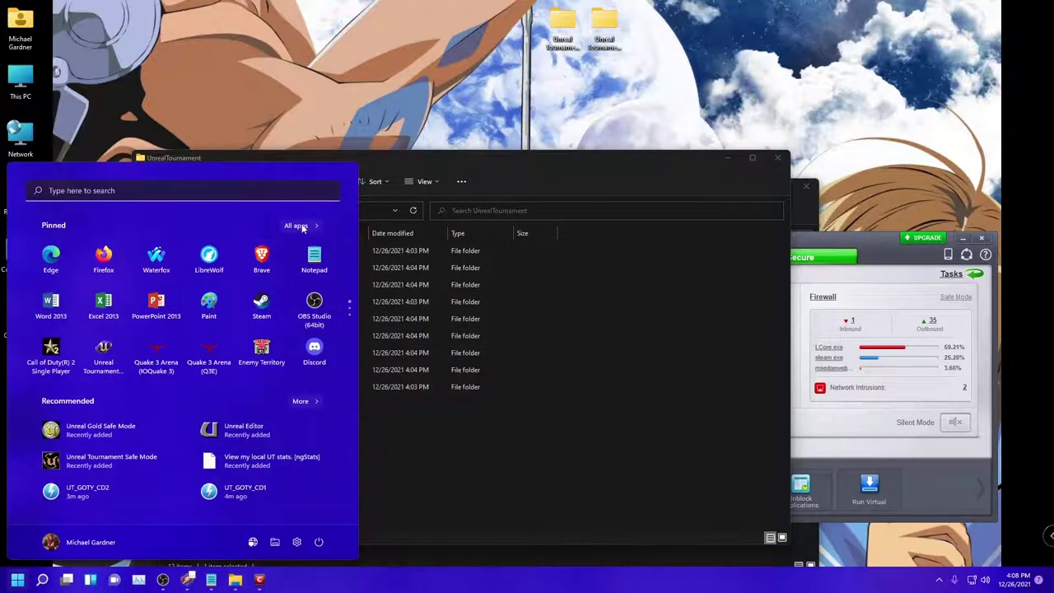
click(297, 226)
scroll(196, 356, down, 10)
scroll(206, 339, down, 10)
scroll(195, 338, down, 12)
scroll(183, 352, down, 12)
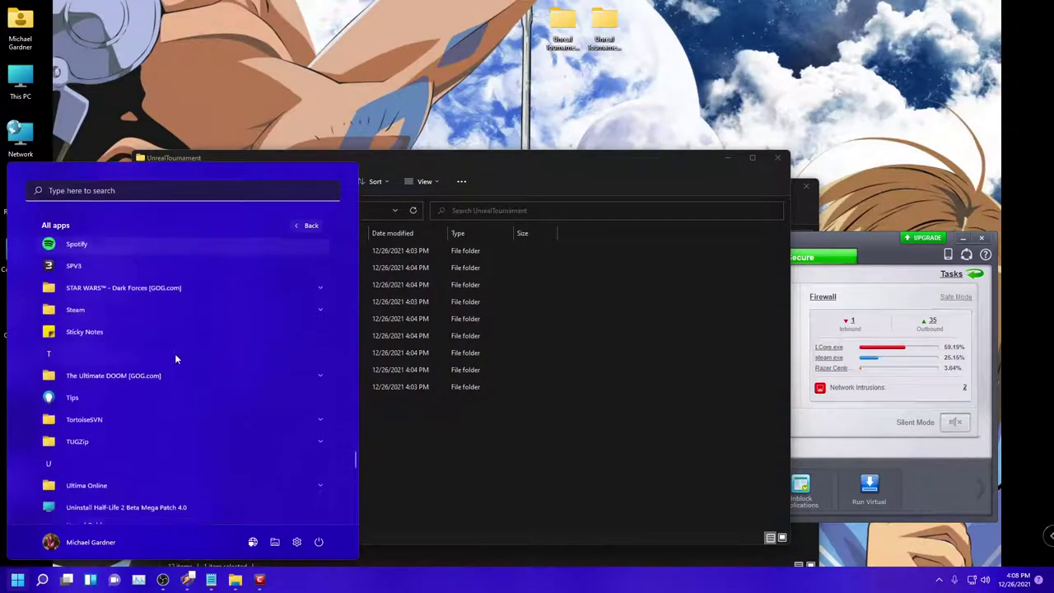
scroll(165, 365, down, 5)
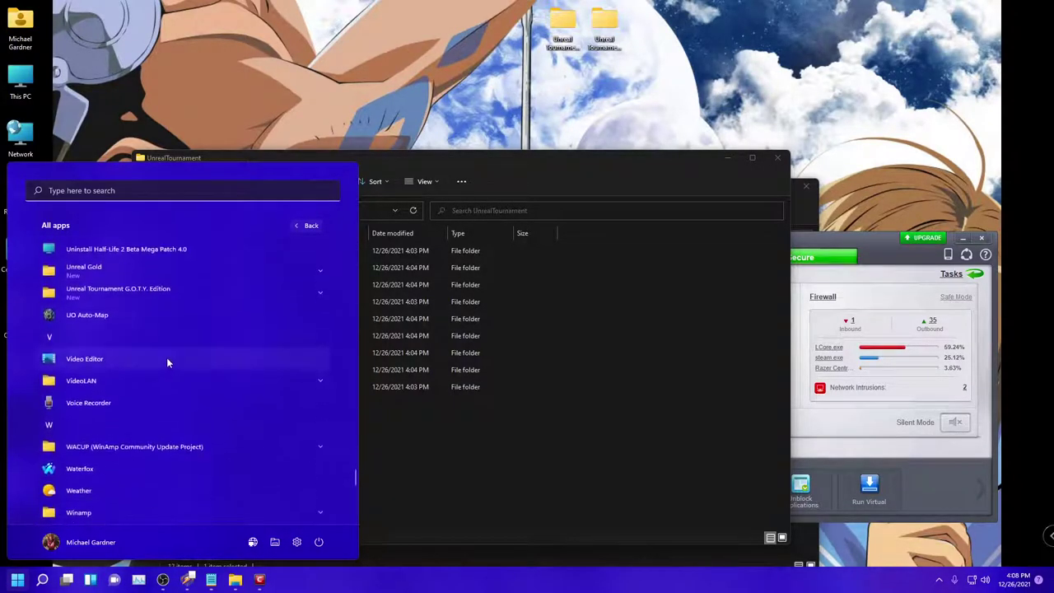
scroll(160, 370, down, 8)
scroll(162, 383, up, 10)
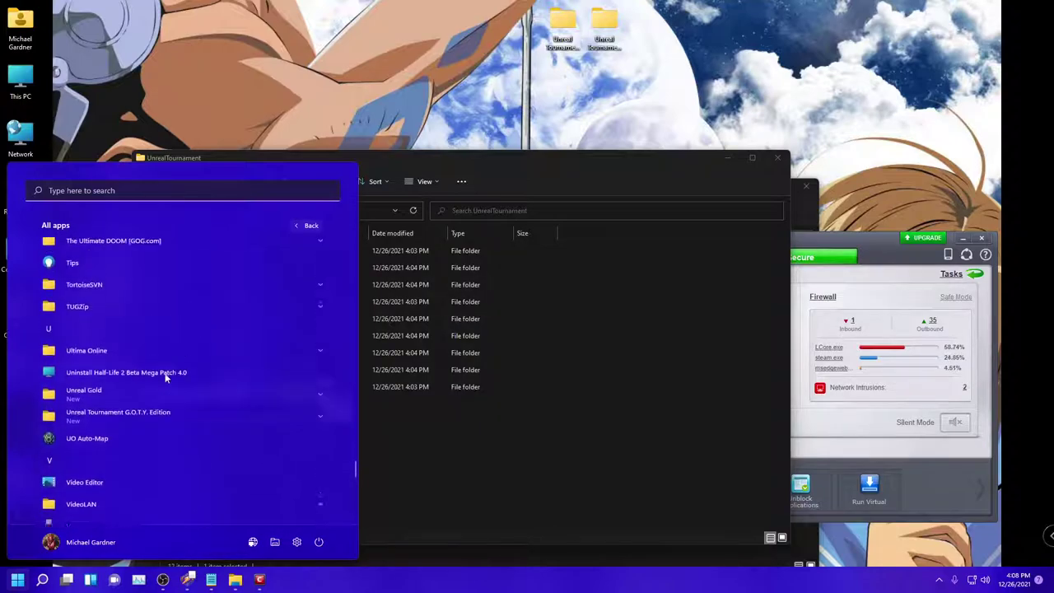
click(155, 416)
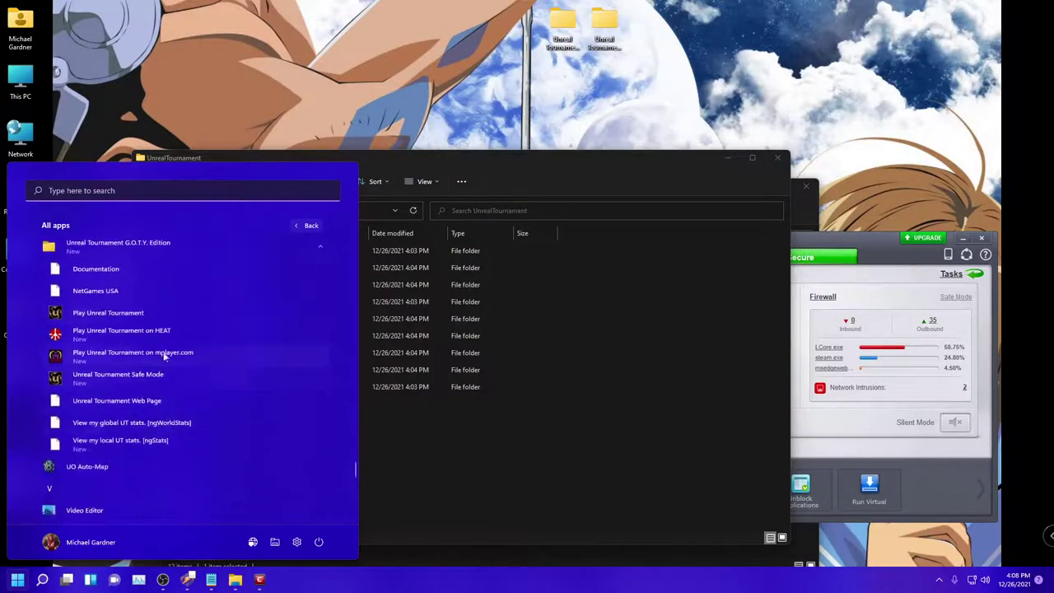
click(151, 311)
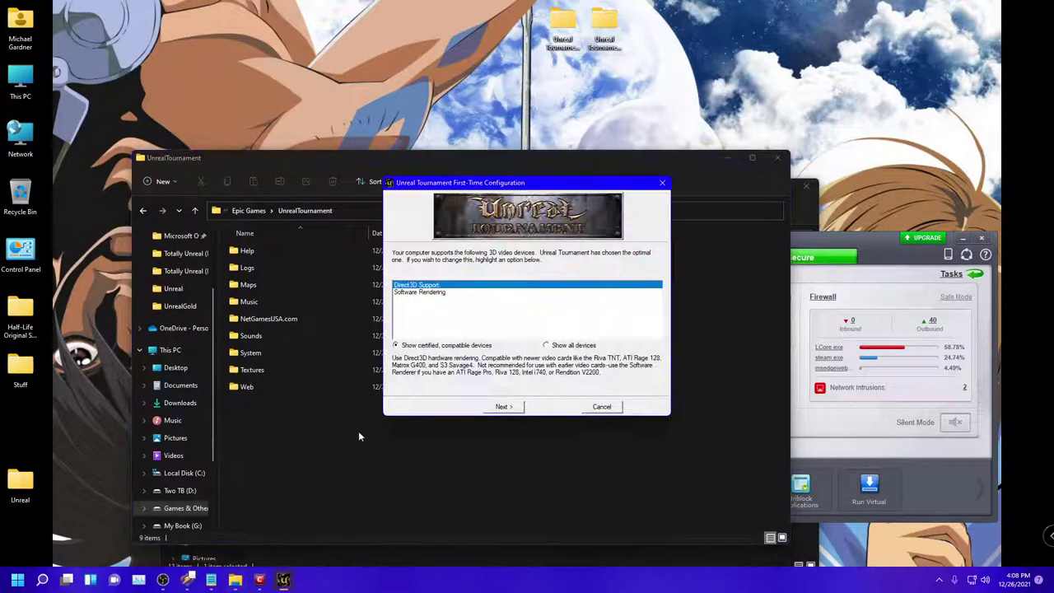
Step: Complete the first-time configuration with Direct3D Support from the certified, compatible devices and start the game
click(568, 347)
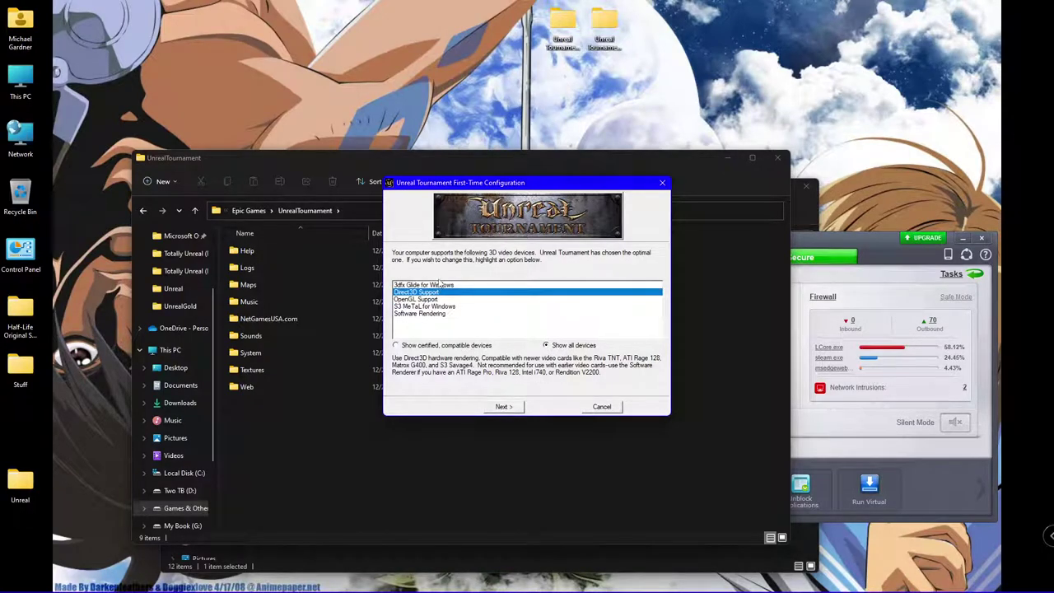
click(459, 347)
click(503, 407)
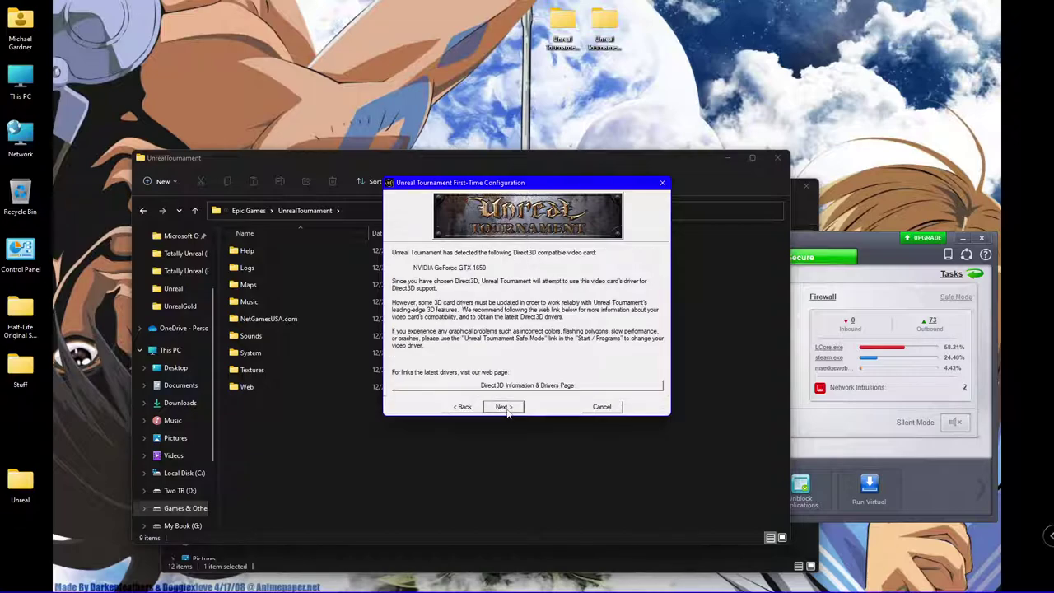
click(504, 406)
click(504, 407)
click(504, 407)
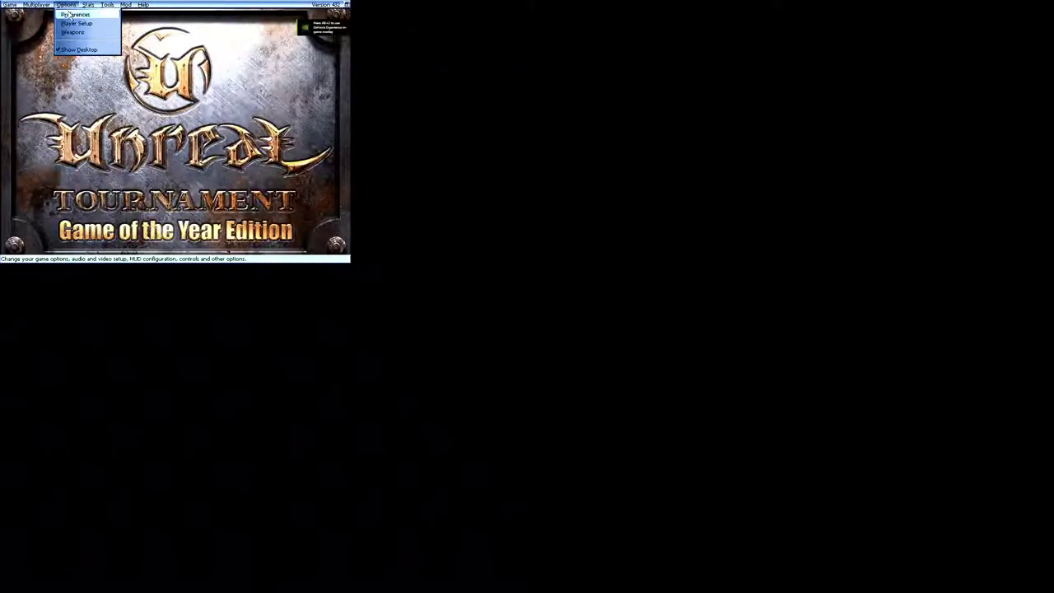
Step: Set the game's video resolution to 1920x1080, keep the new video settings, and change the color depth
click(69, 14)
click(191, 79)
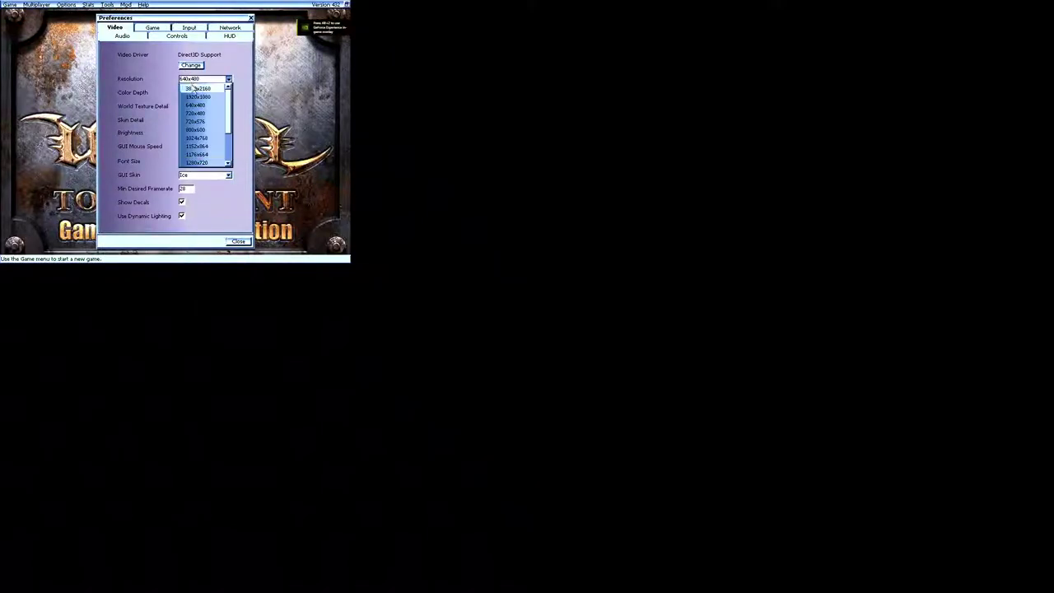
click(200, 97)
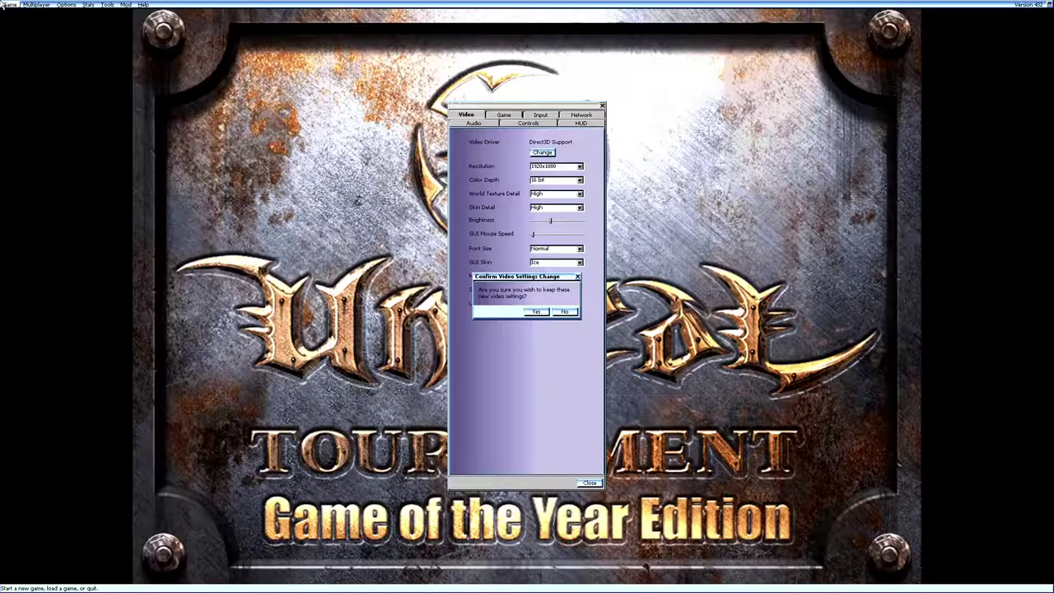
click(535, 312)
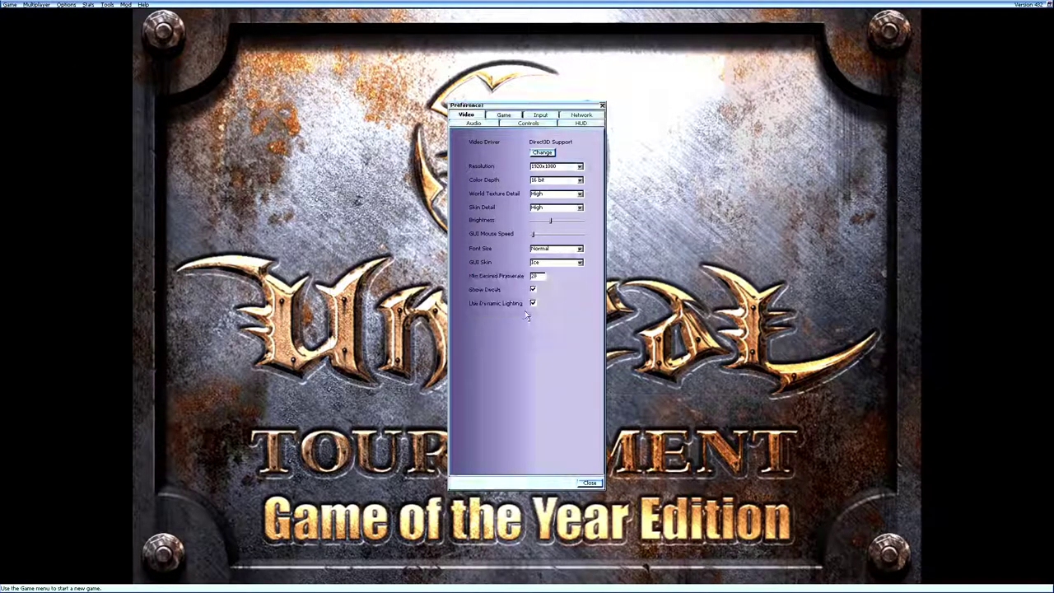
click(540, 179)
click(544, 197)
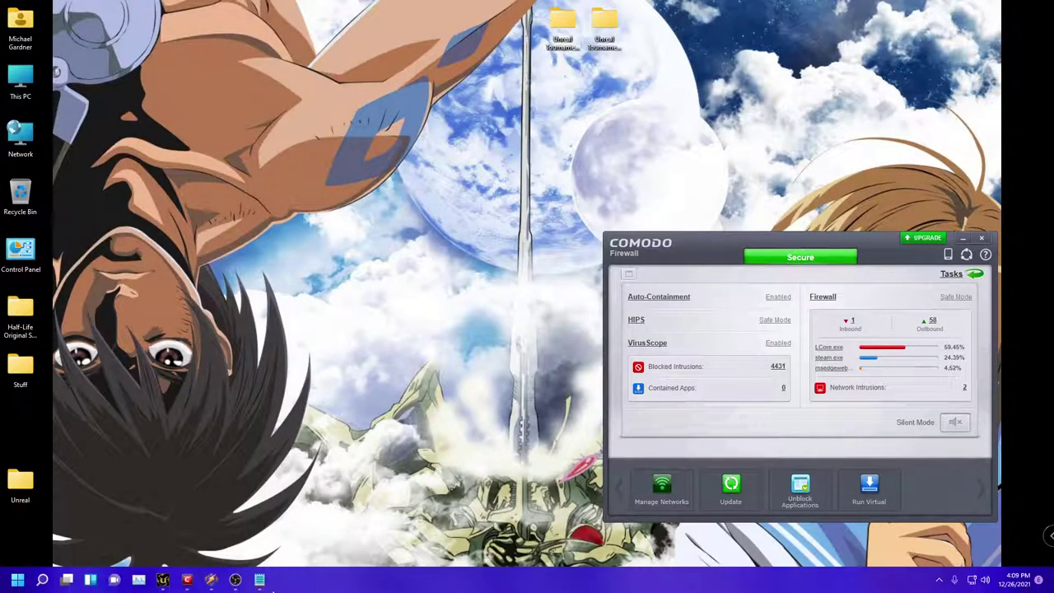
Step: Return to the running Unreal Tournament game, set the color depth to 32 bit, and keep the new video settings
mouse_move(201, 582)
click(163, 579)
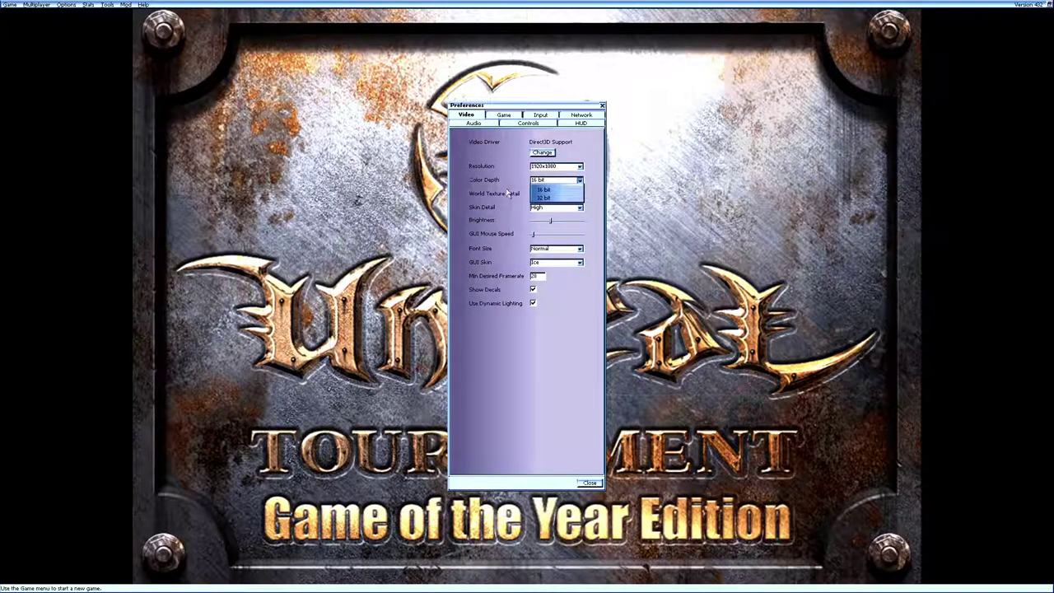
click(540, 181)
click(541, 197)
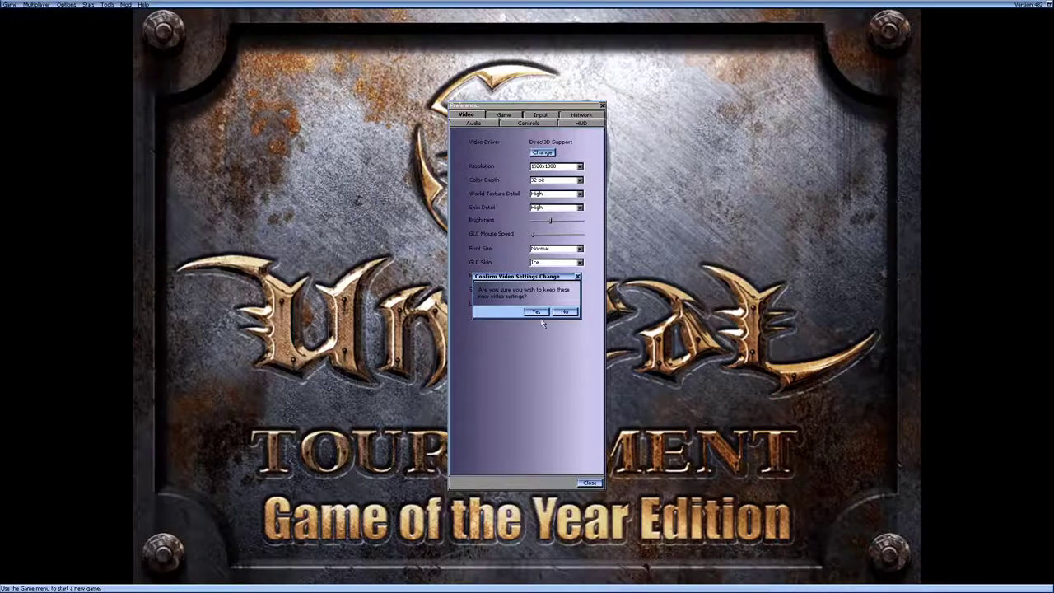
click(539, 313)
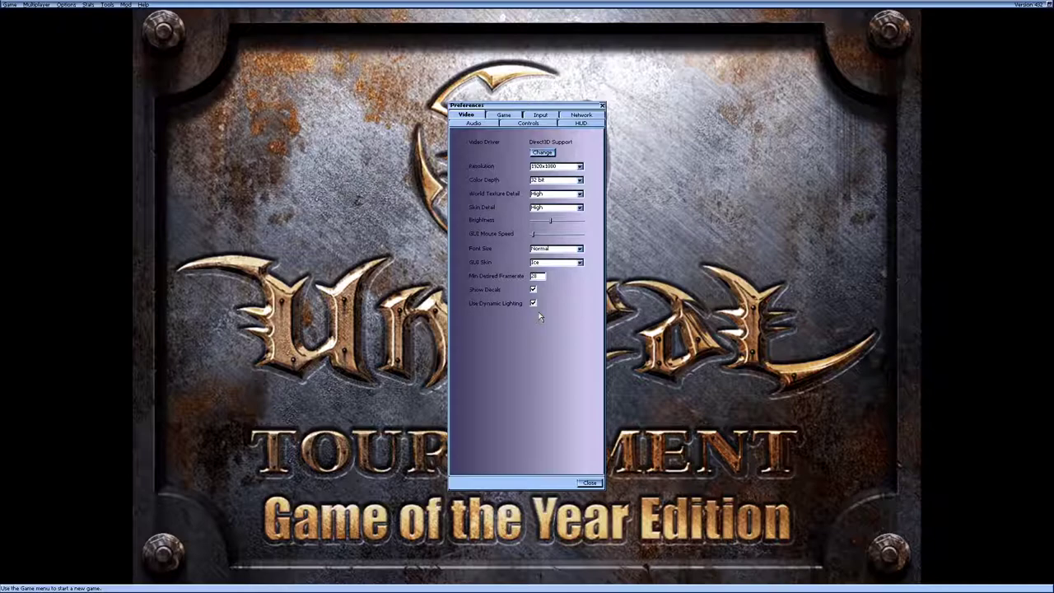
Step: Set the game's font size to Double and close the Preferences window
click(548, 249)
click(547, 266)
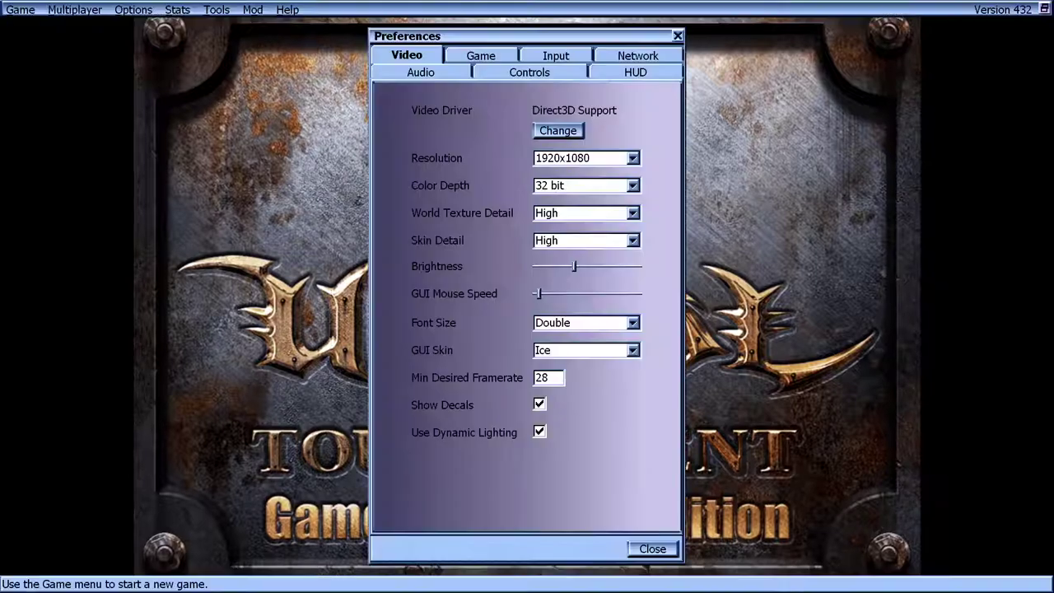
click(650, 549)
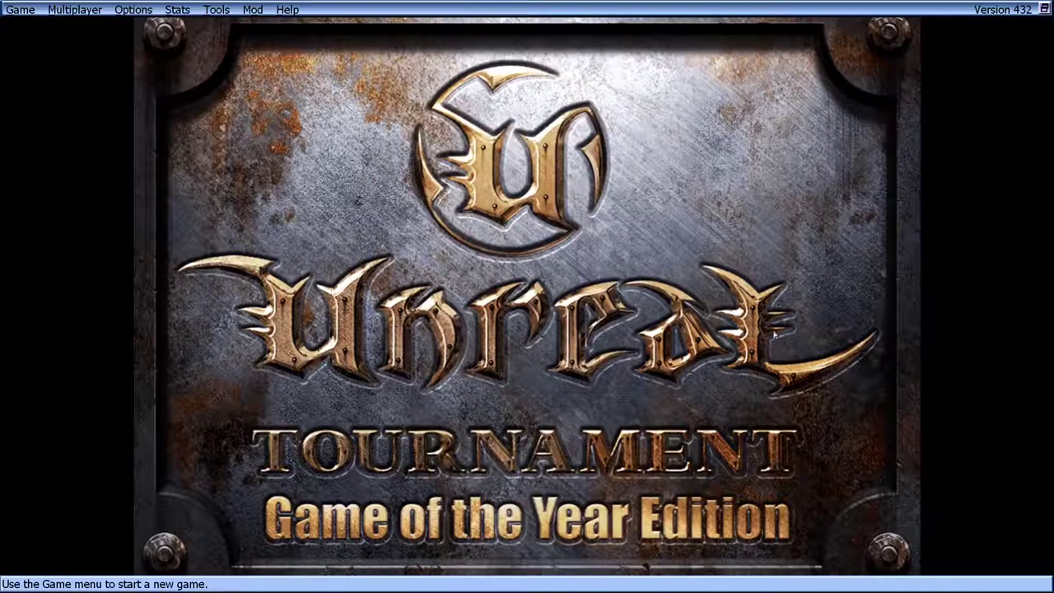
Step: Quit Unreal Tournament and confirm leaving the game
click(19, 9)
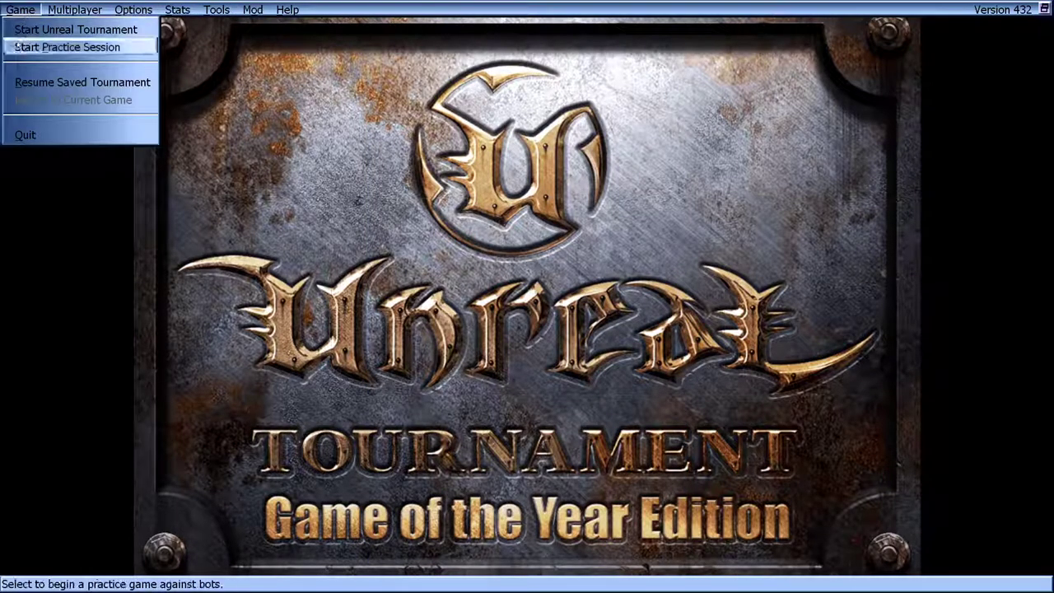
click(26, 134)
click(550, 321)
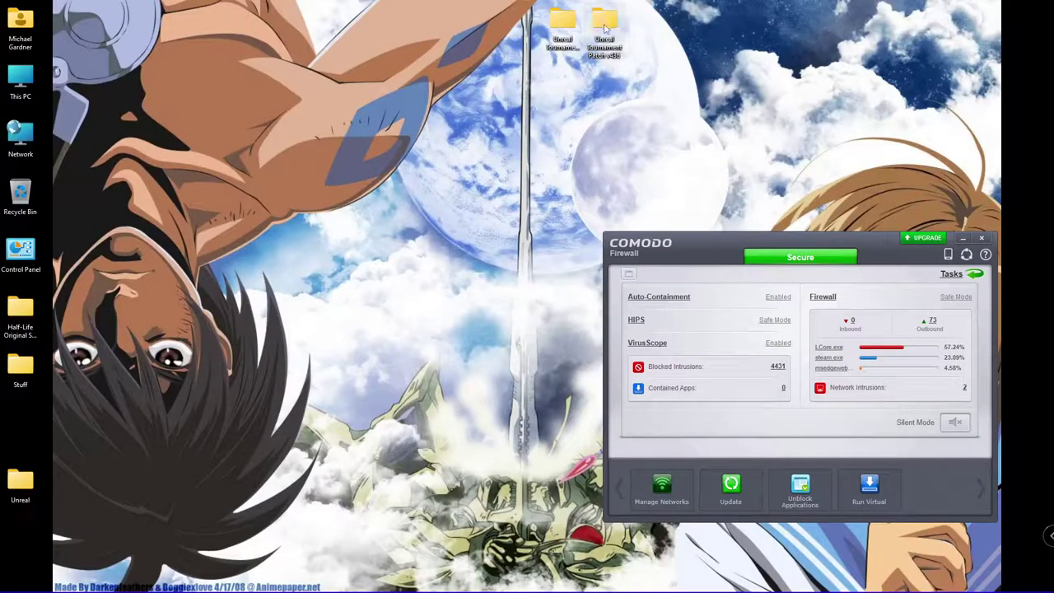
Step: Run the UTbasePatch436 application from the Unreal Tournament Patch v436 folder on the desktop
double_click(604, 29)
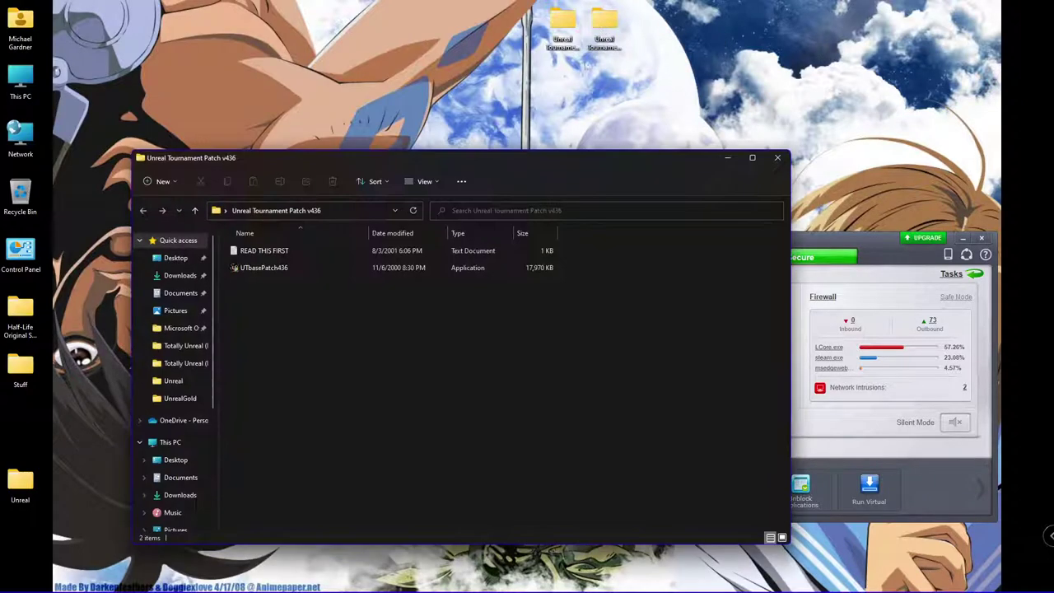
click(269, 270)
double_click(269, 270)
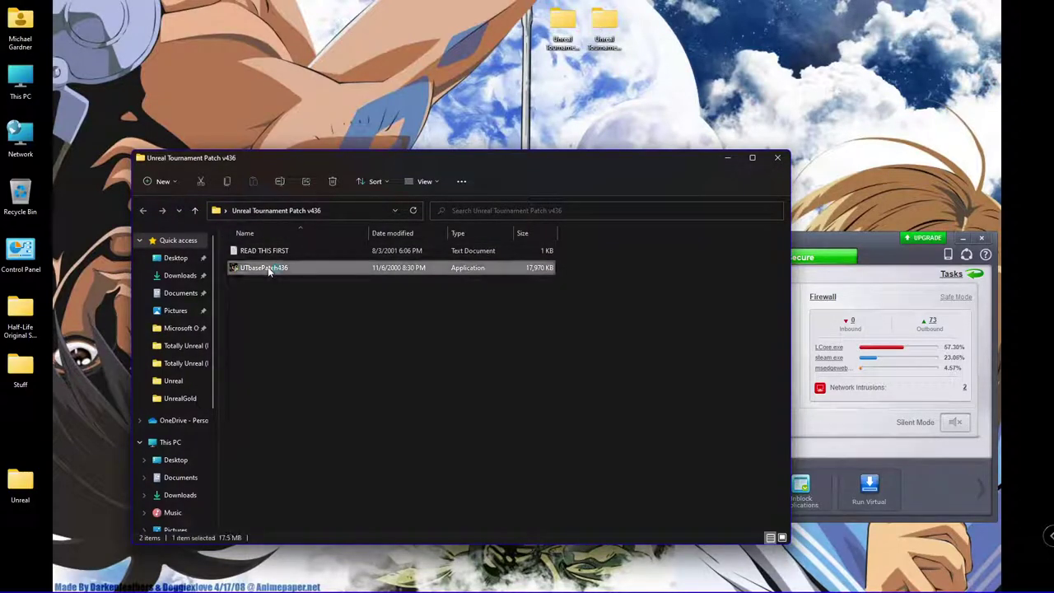
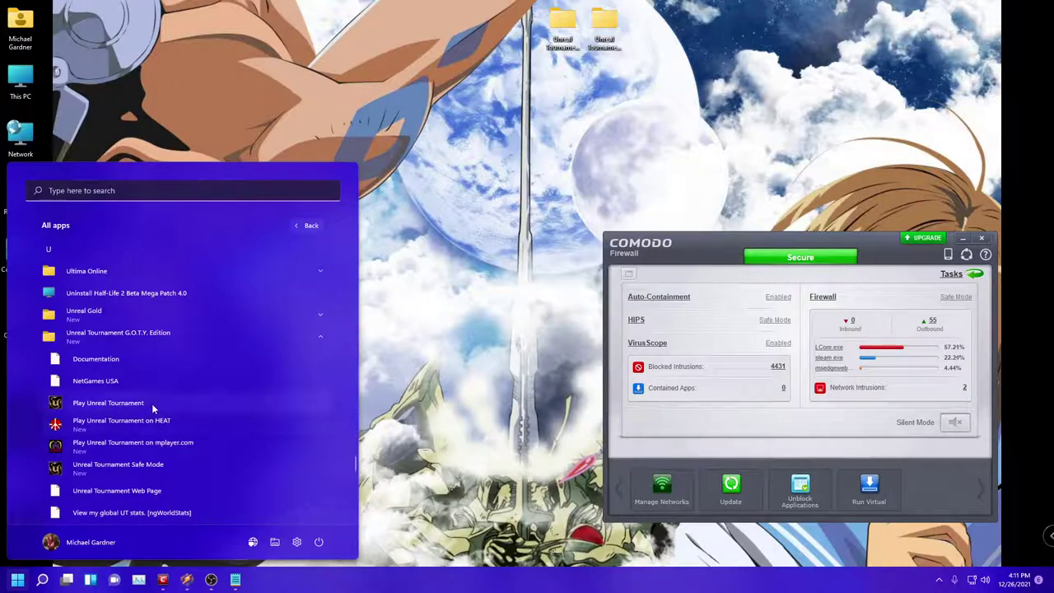
Step: Launch Play Unreal Tournament and complete the first-time configuration with Direct3D Support and the suggested detail options
click(152, 403)
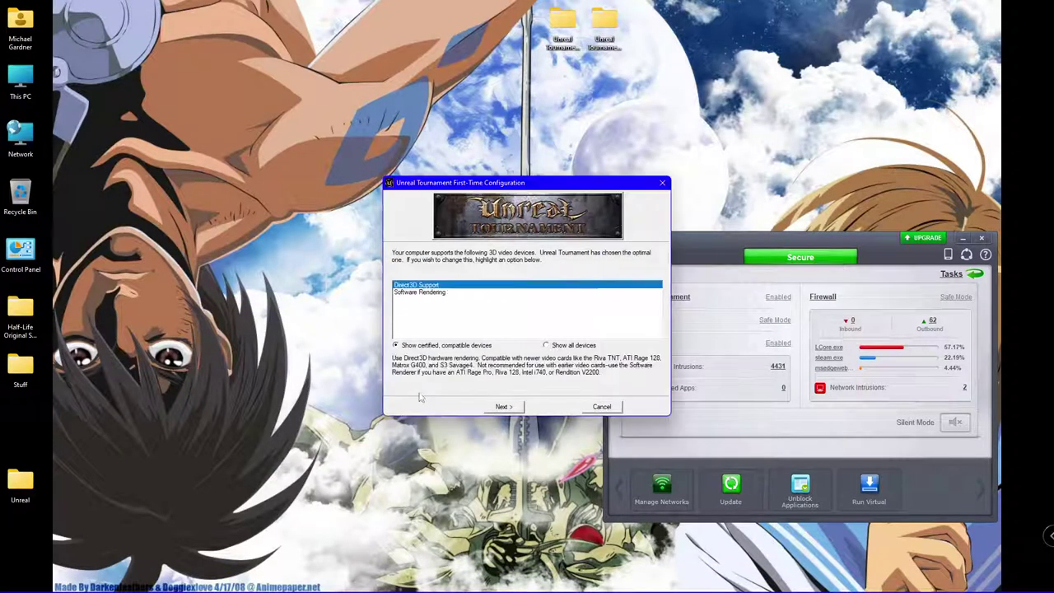
click(503, 406)
click(504, 406)
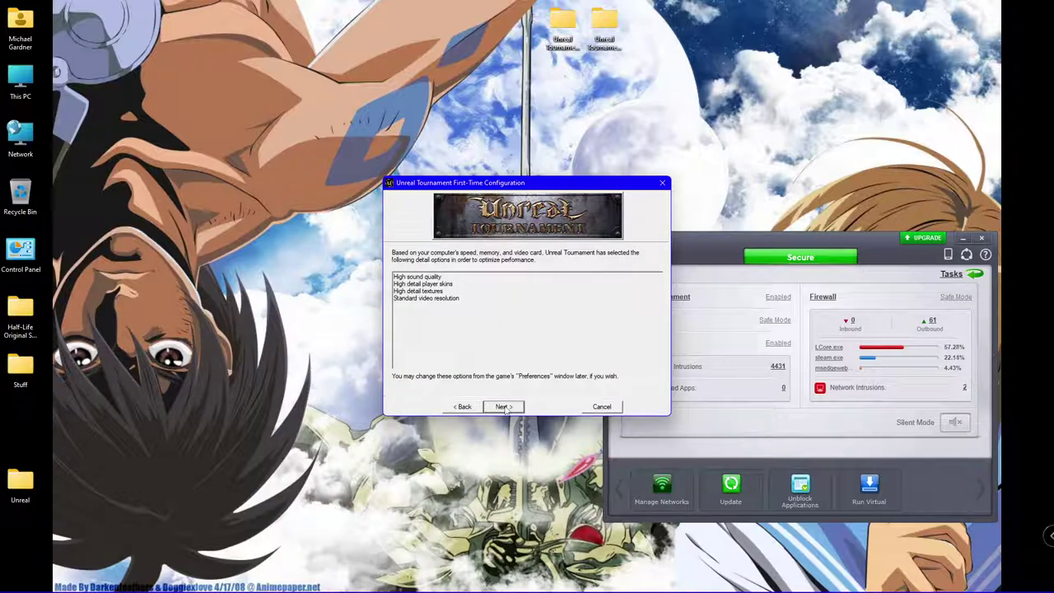
click(504, 406)
click(504, 407)
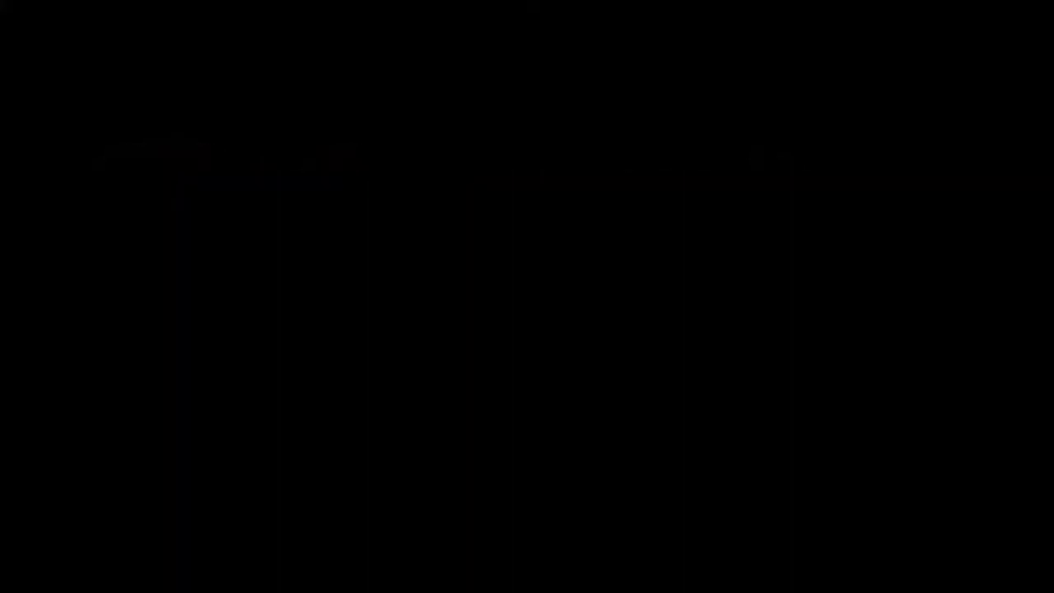
Step: Skip the game's intro, quit the patched Unreal Tournament, and confirm the exit
key(Escape)
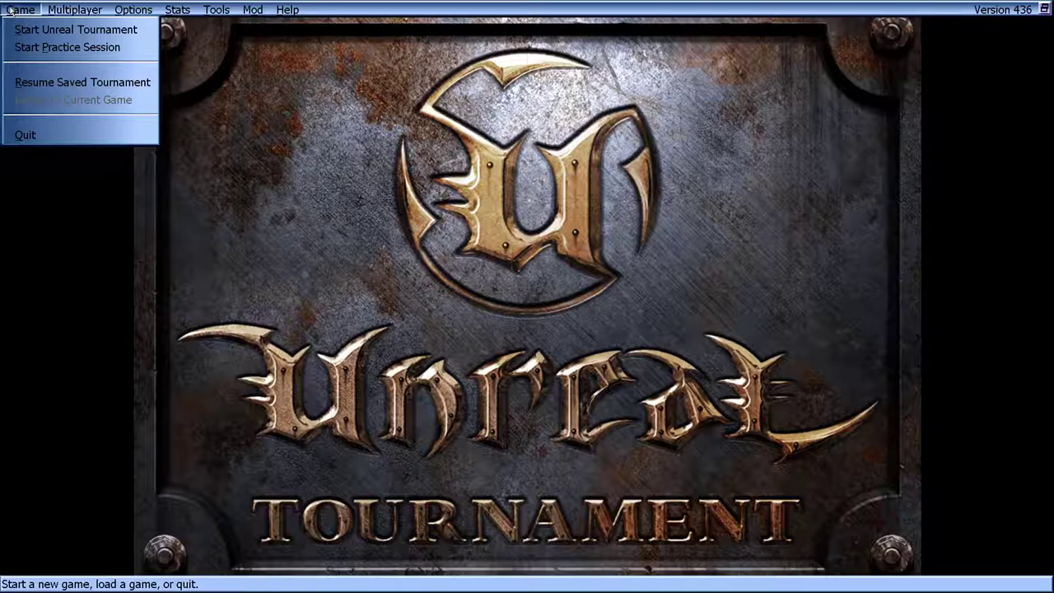
click(62, 136)
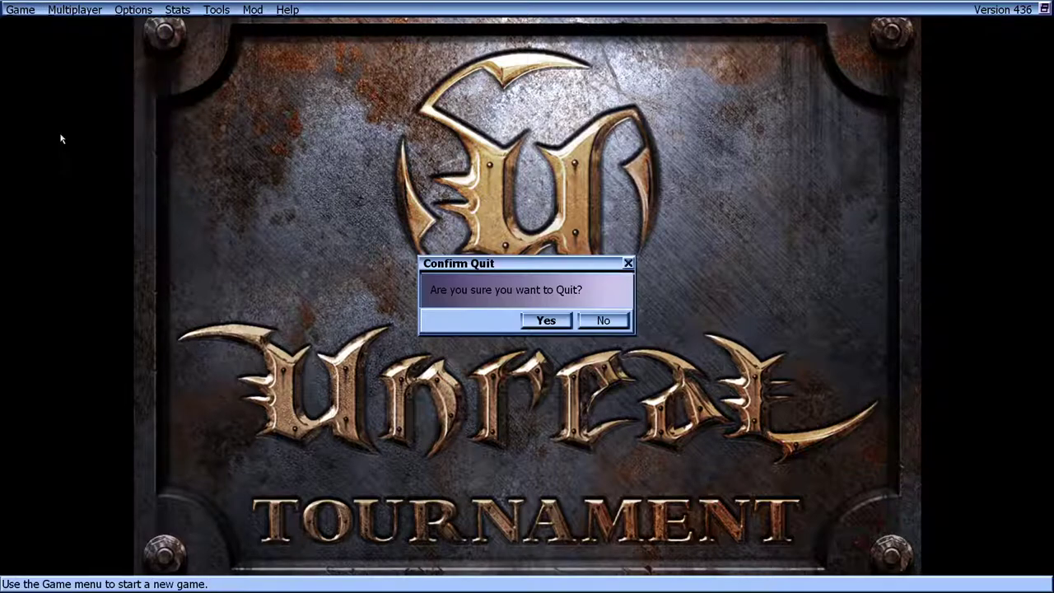
click(543, 320)
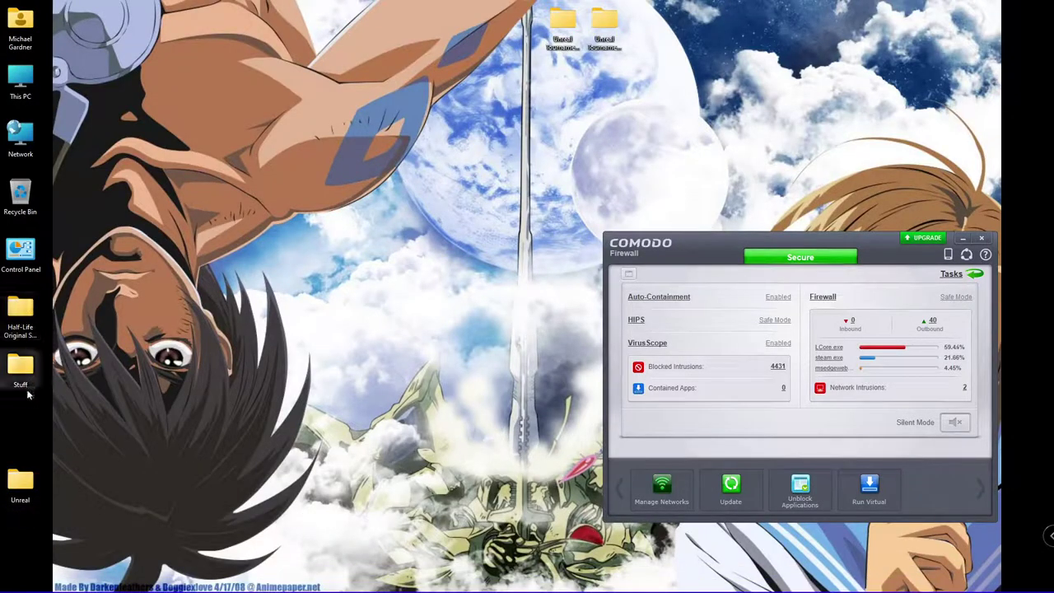
Step: Open the UT99 folder inside the desktop's Unreal folder and delete the two Unreal Tournament folders from the desktop
double_click(29, 492)
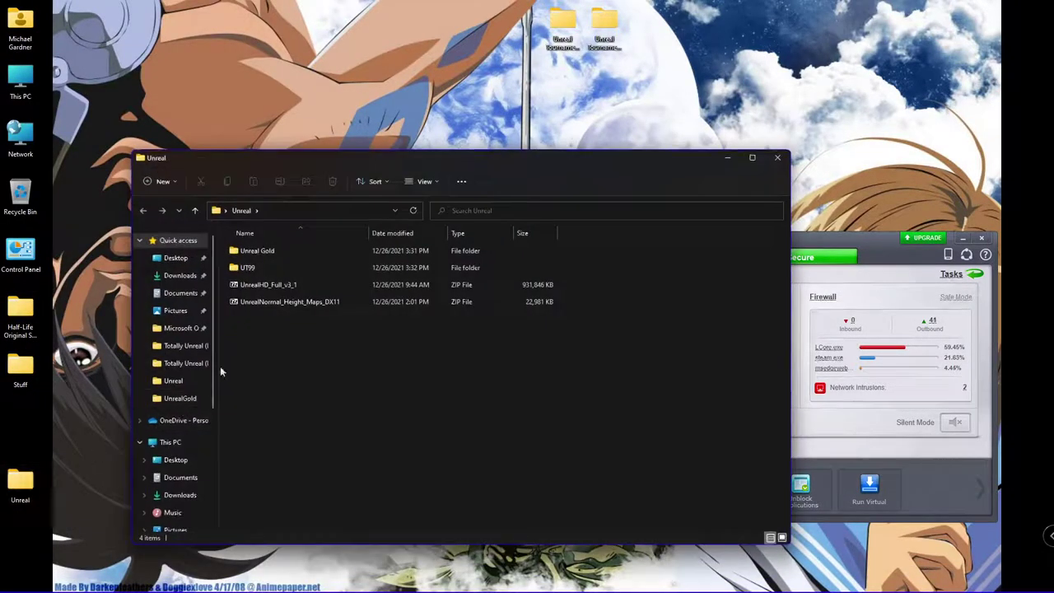
double_click(262, 266)
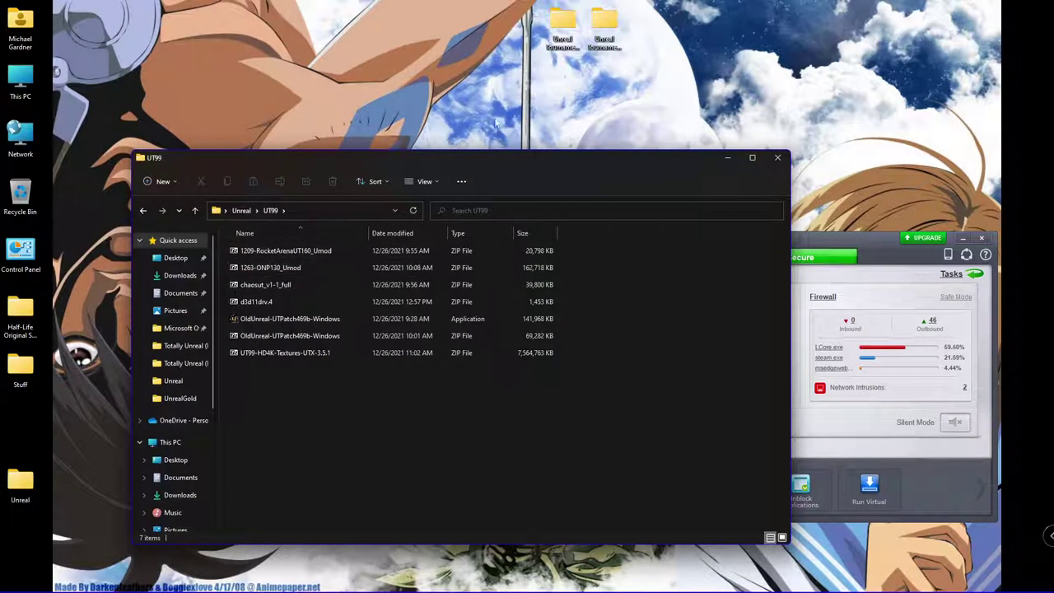
drag(615, 78, 241, 210)
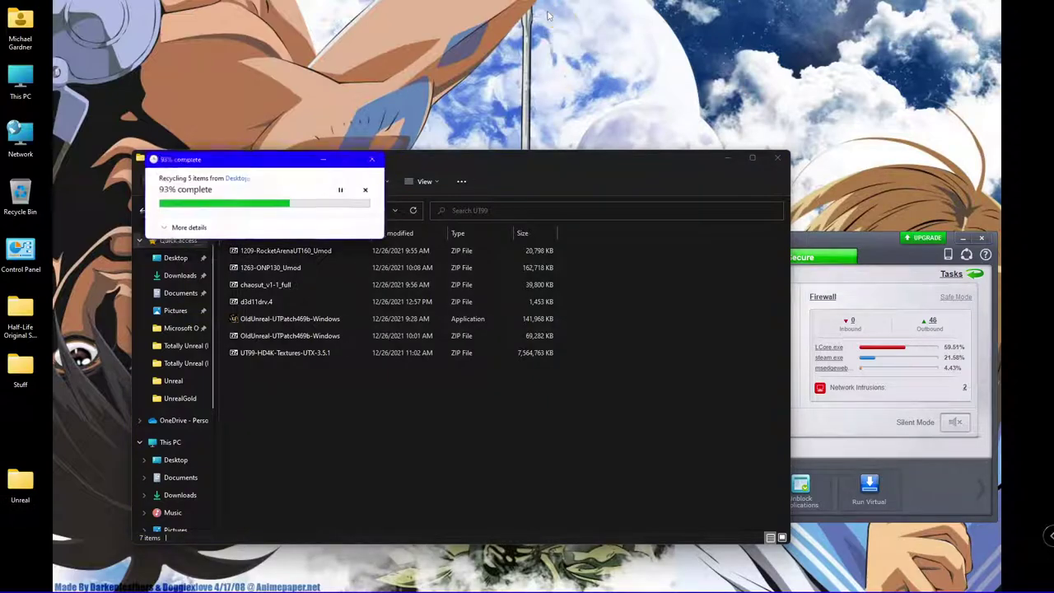
Step: Extract RocketArenaUTBonusPack160.umod and RocketArenaUTFull160.umod from the 1209-RocketArenaUT160_Umod archive to the desktop and arrange them side by side
double_click(310, 251)
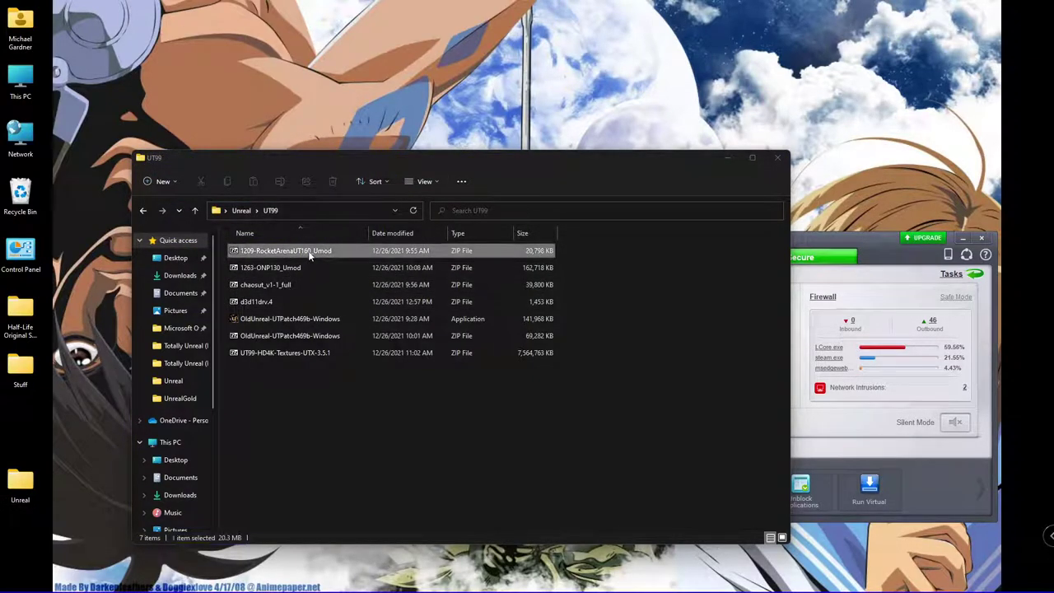
drag(341, 209, 305, 181)
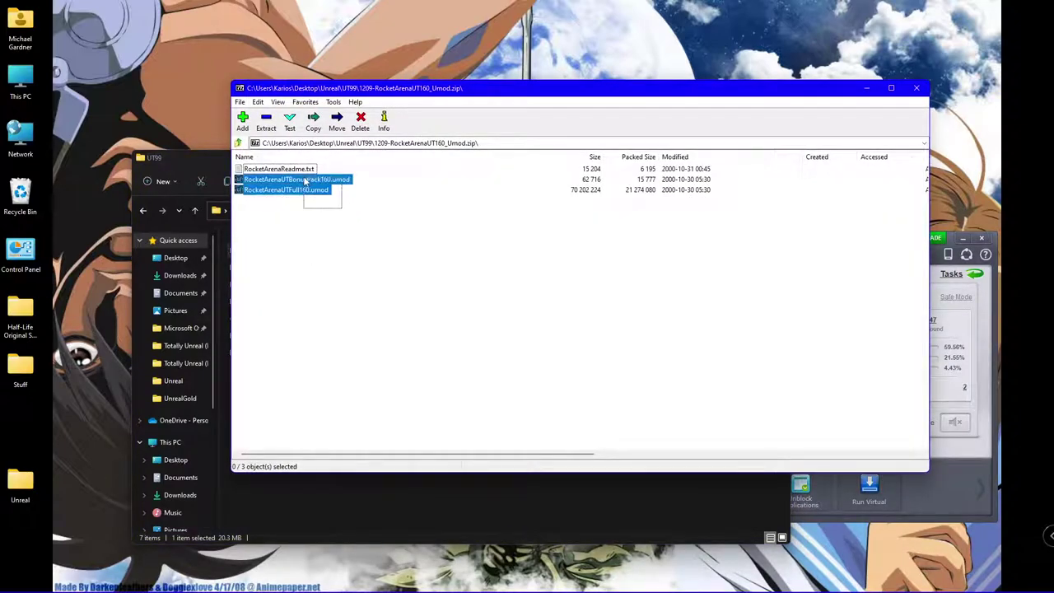
drag(504, 59, 559, 64)
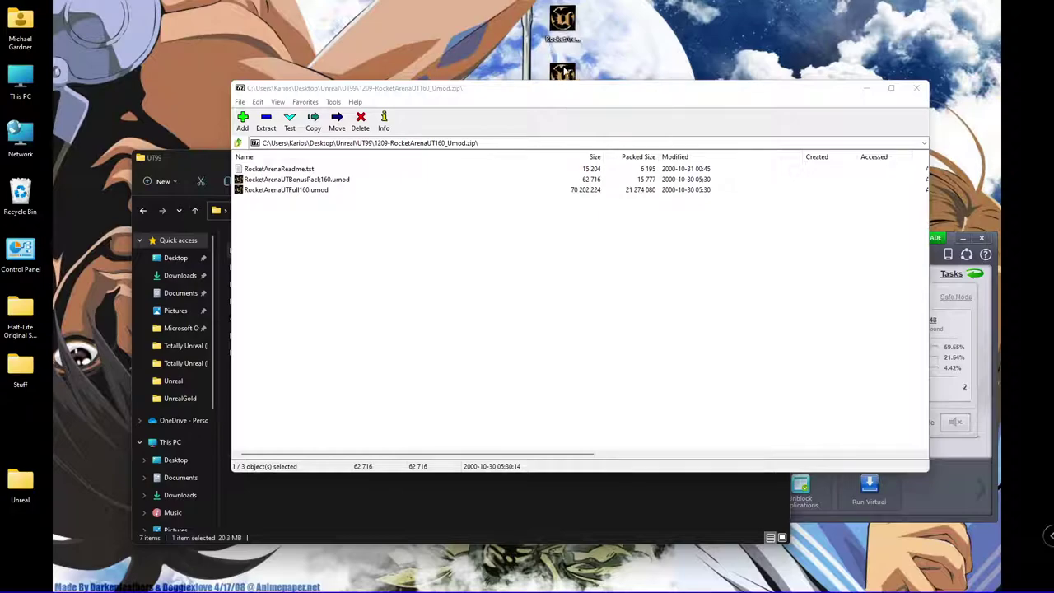
drag(617, 40, 597, 33)
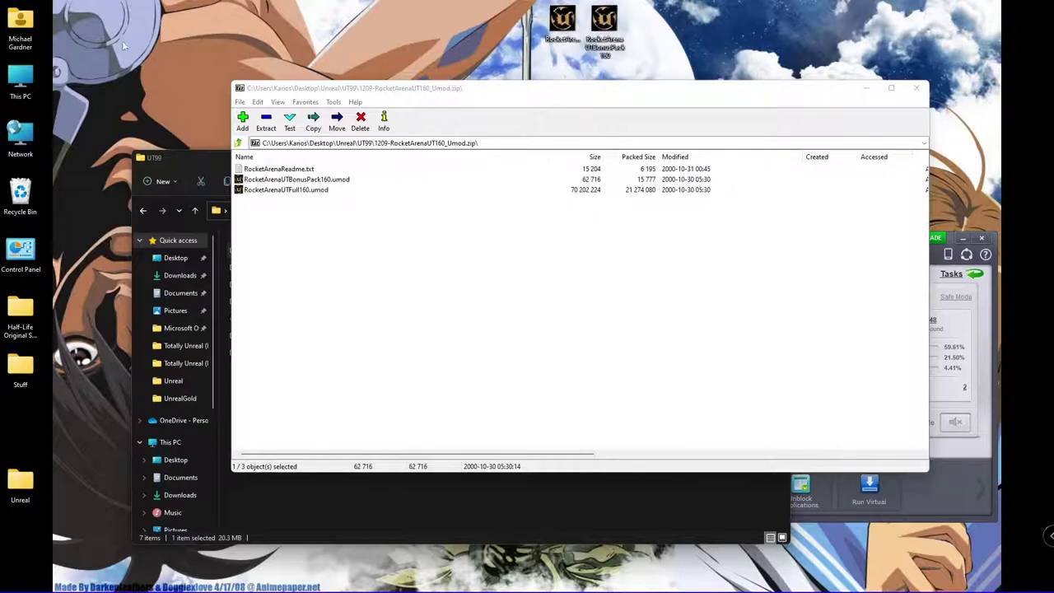
Step: Open the System folder of UnrealTournament under My Games, Epic Games on the Games & Other (E:) drive
double_click(20, 80)
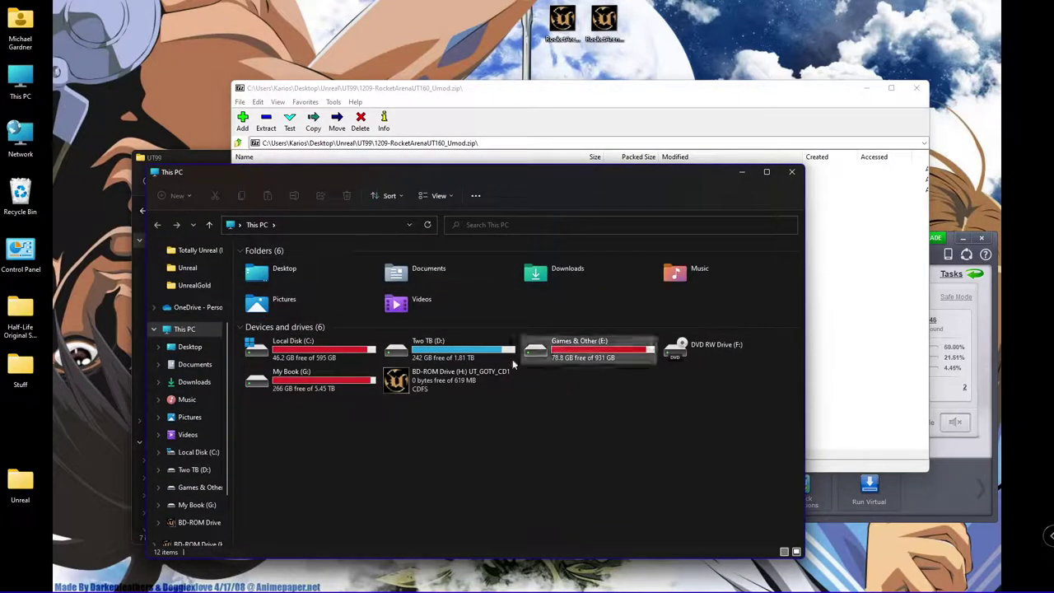
double_click(576, 347)
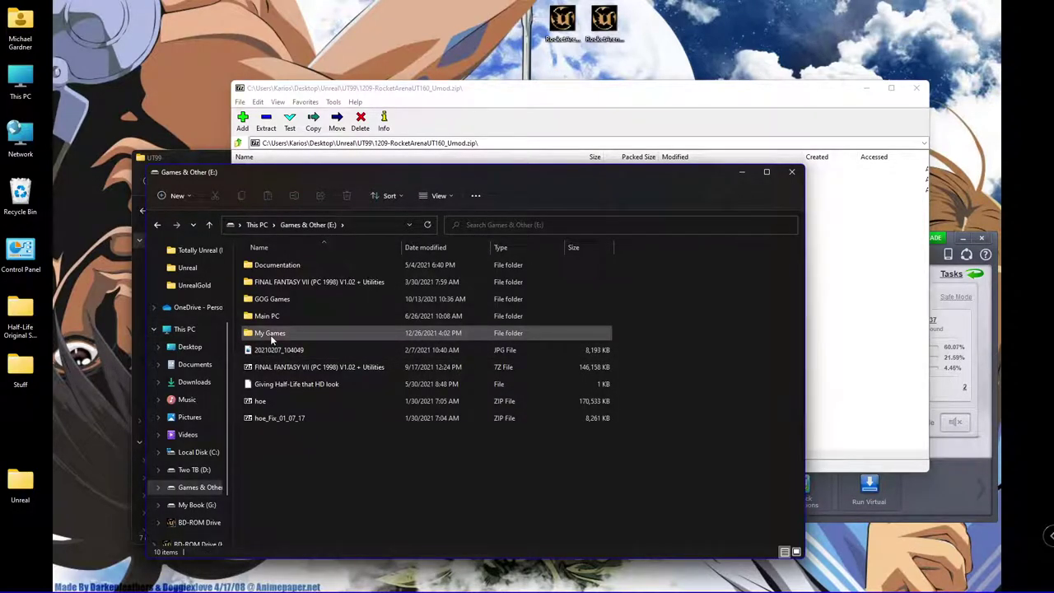
double_click(271, 334)
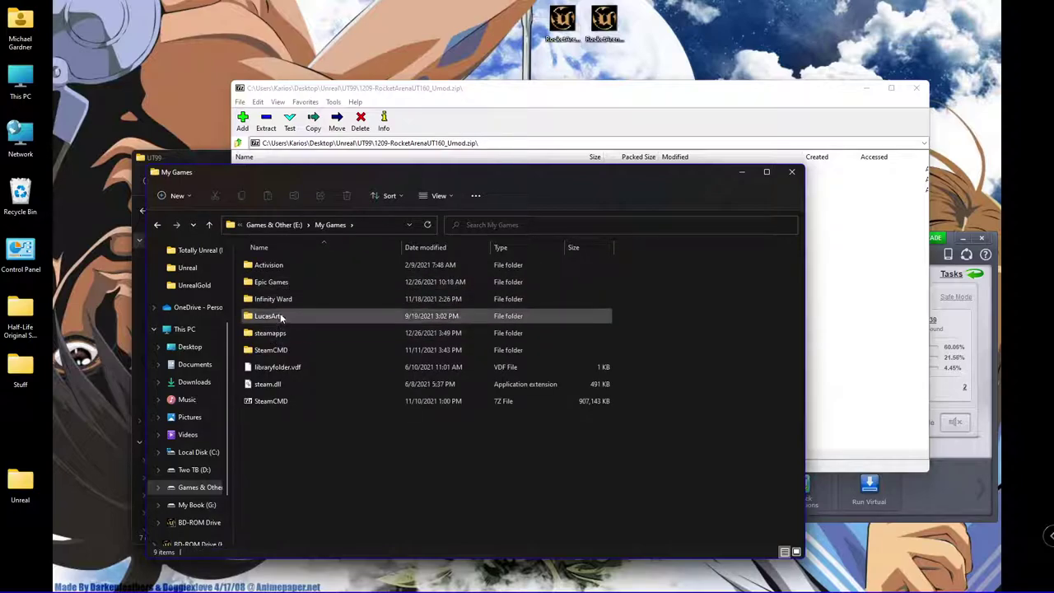
double_click(279, 282)
double_click(279, 282)
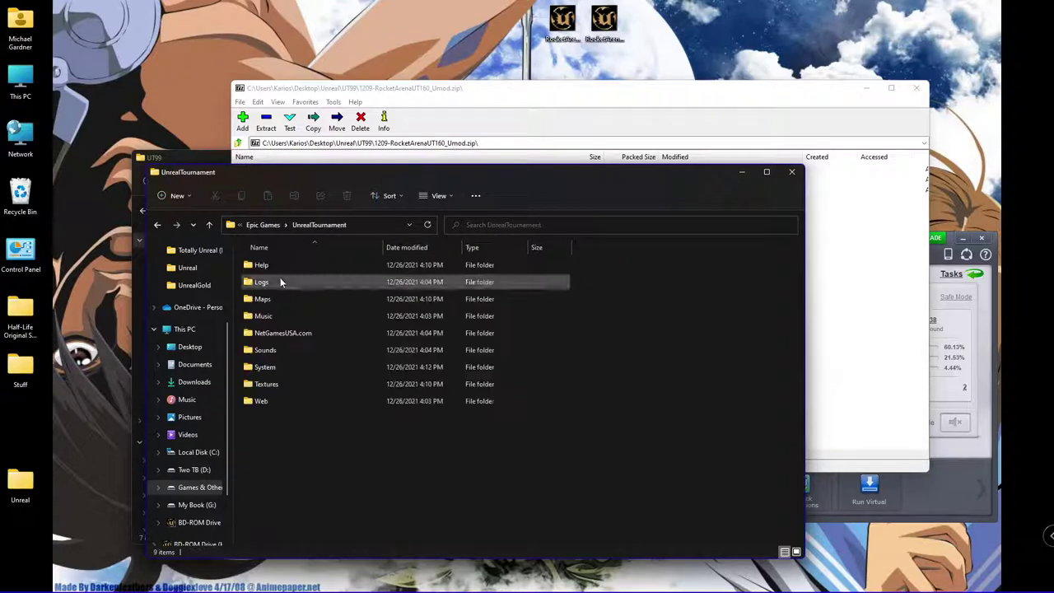
double_click(263, 369)
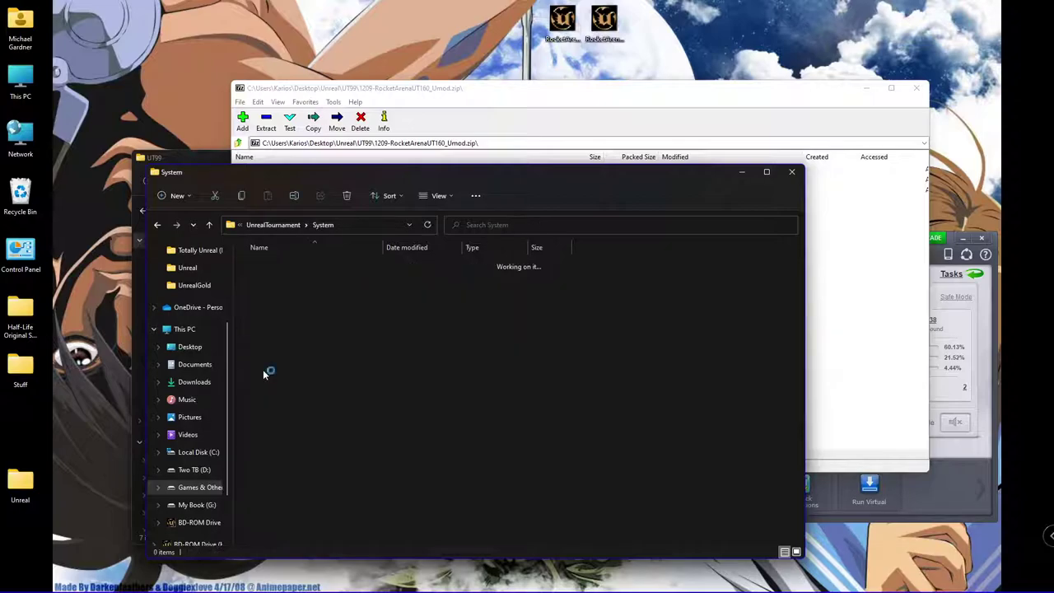
Step: Copy the LocalMap value CityIntro.unr from the UnrealTournament configuration settings file and close the file
scroll(308, 360, down, 7)
scroll(319, 365, down, 10)
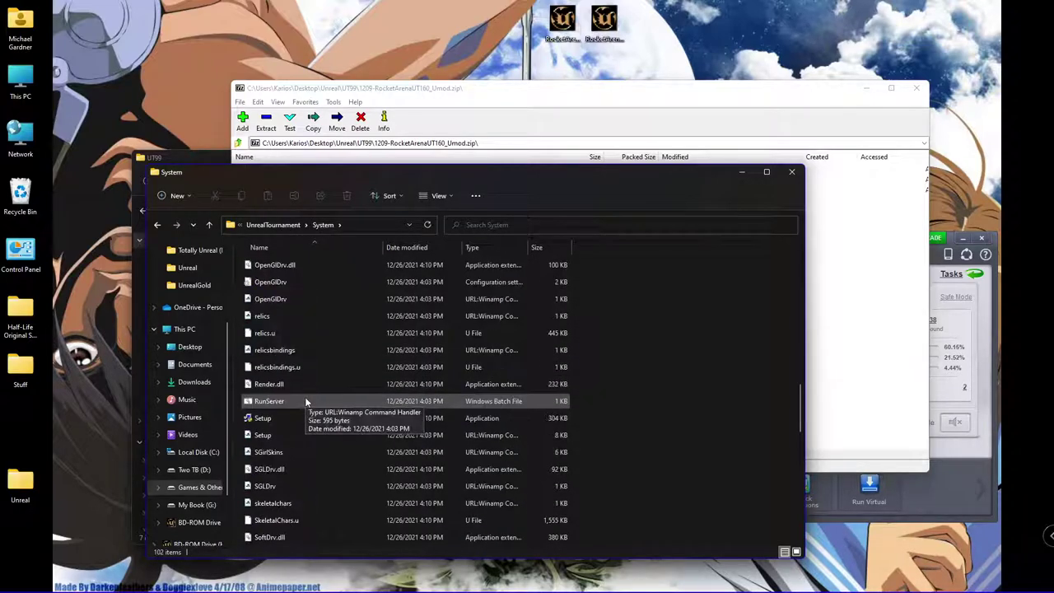
scroll(304, 405, down, 5)
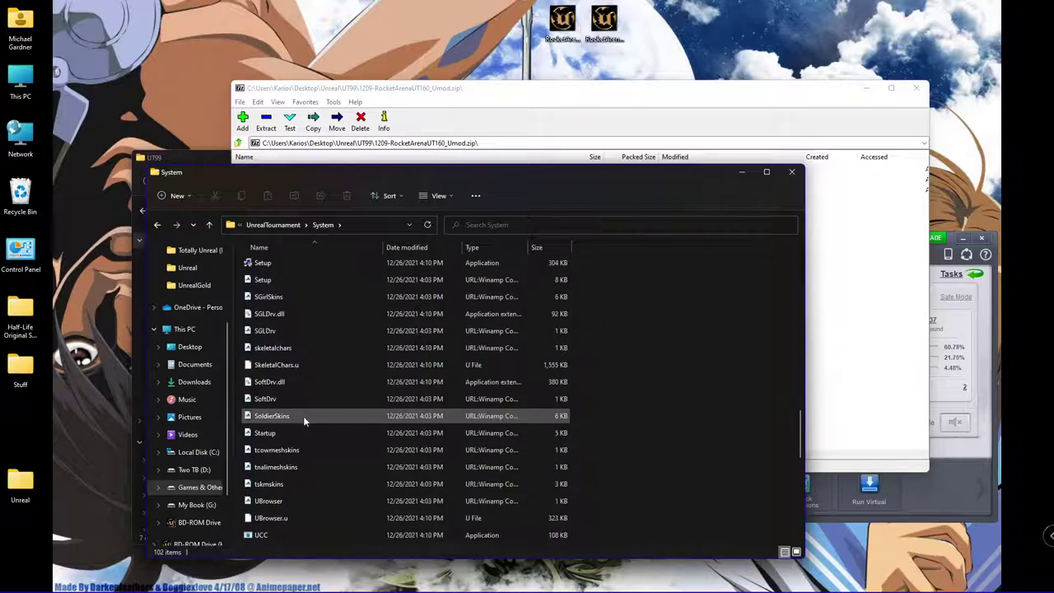
scroll(306, 436, down, 2)
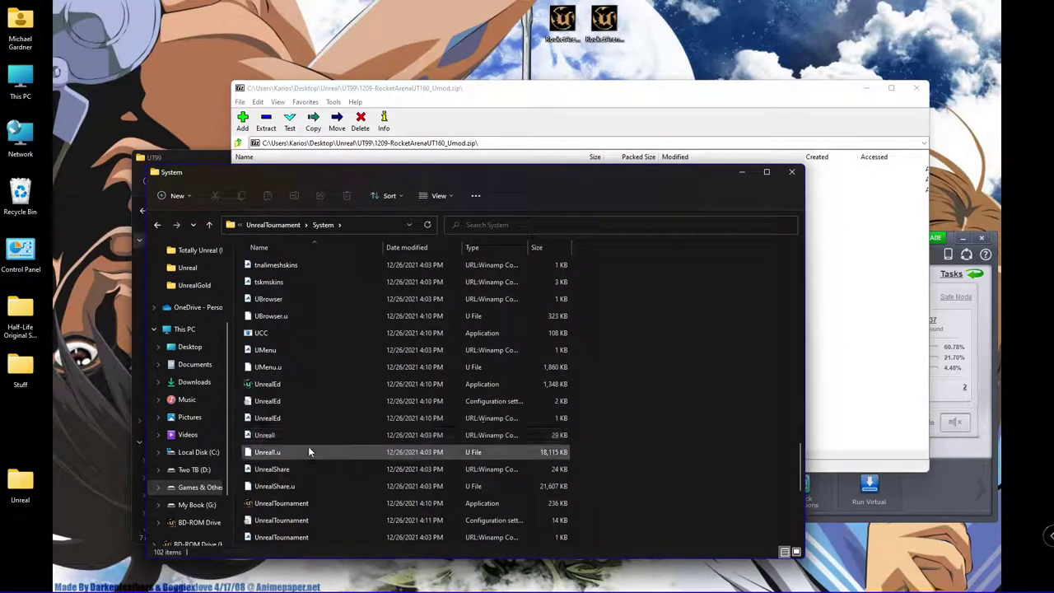
double_click(288, 521)
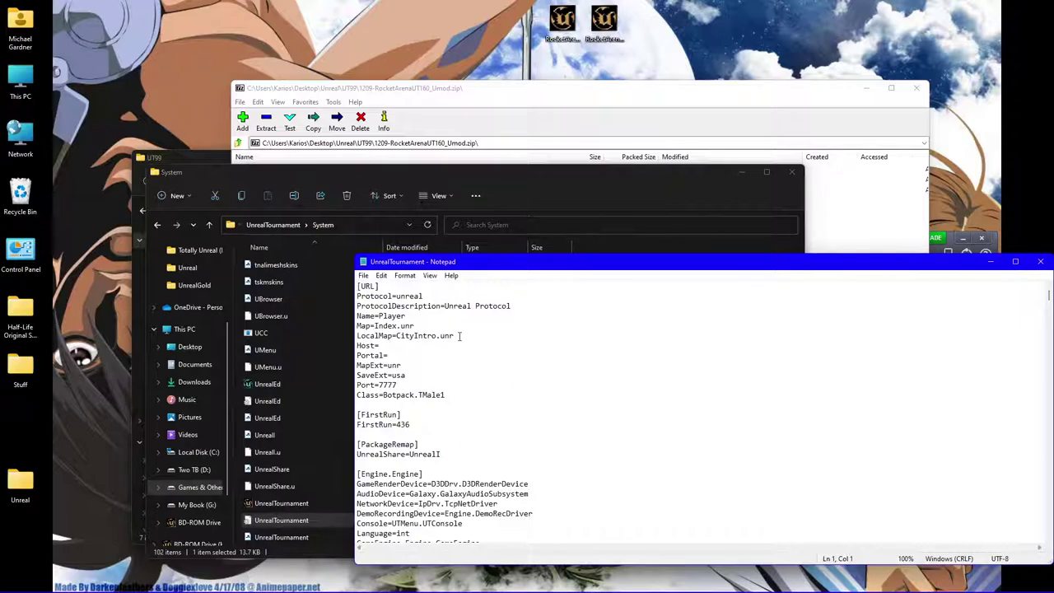
right_click(402, 338)
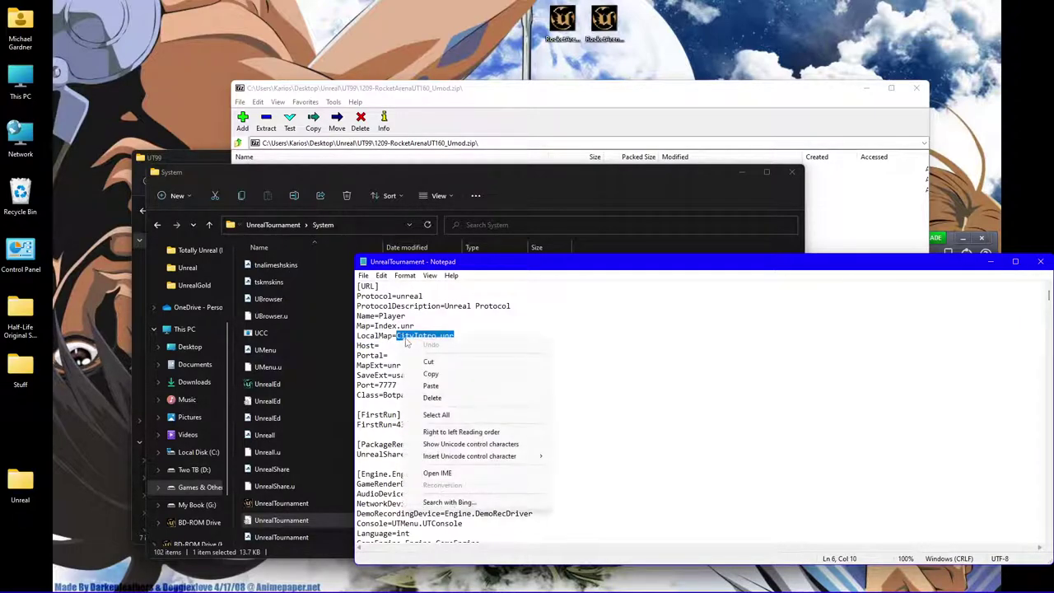
click(430, 374)
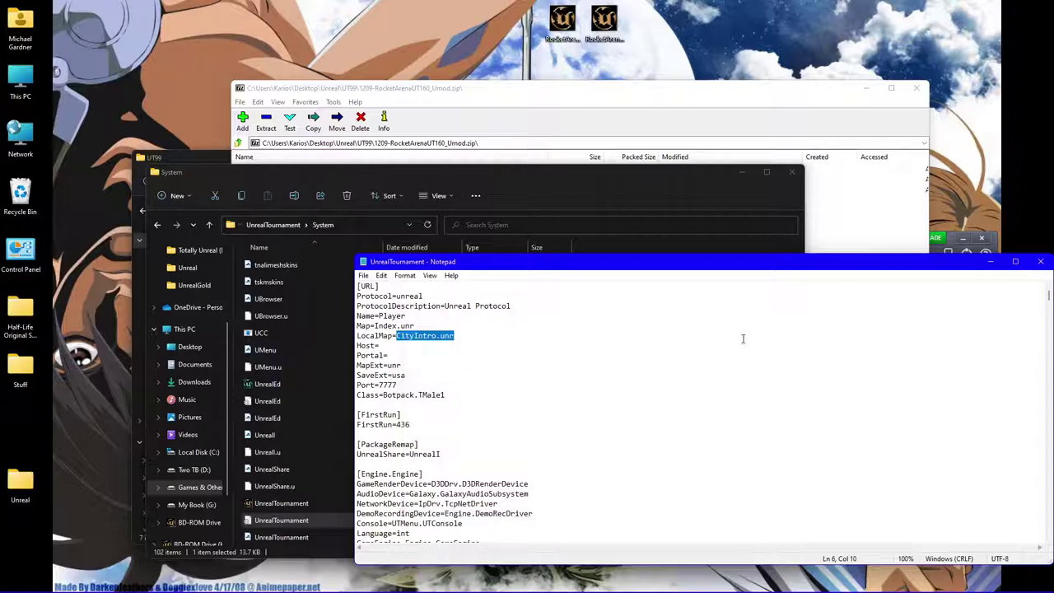
click(1041, 261)
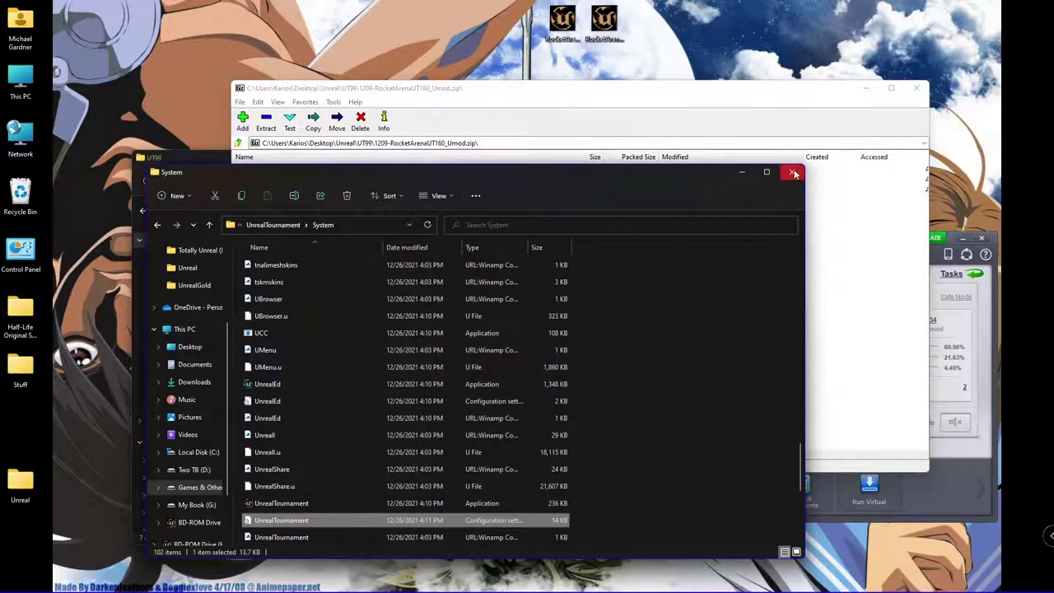
Step: Close the System folder, install RocketArenaUTFull160 from the desktop into E:\My Games\Epic Games\UnrealTournament, and close the Rocket Arena archive
click(793, 174)
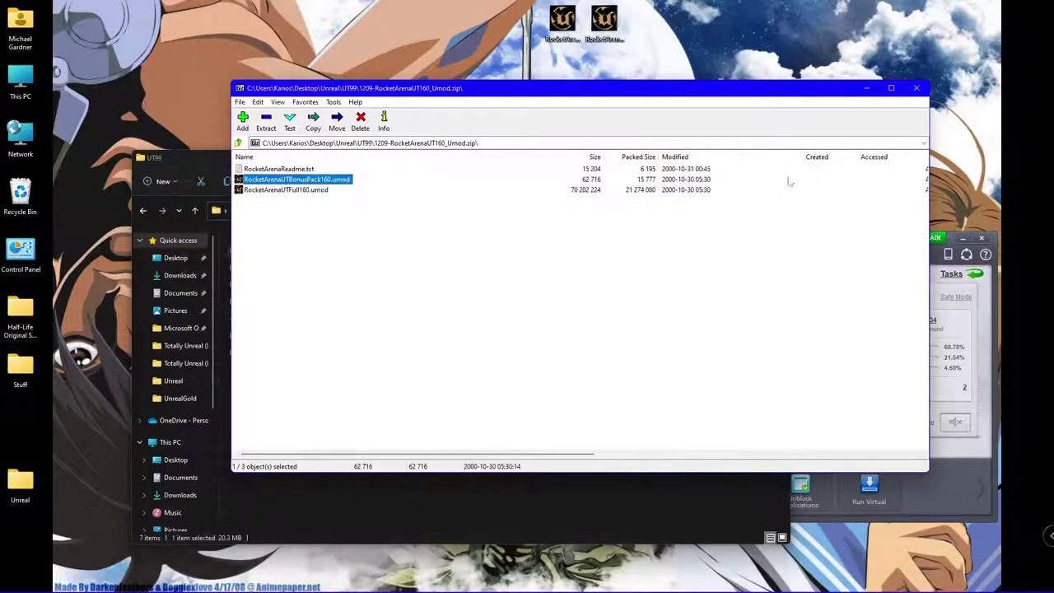
click(655, 60)
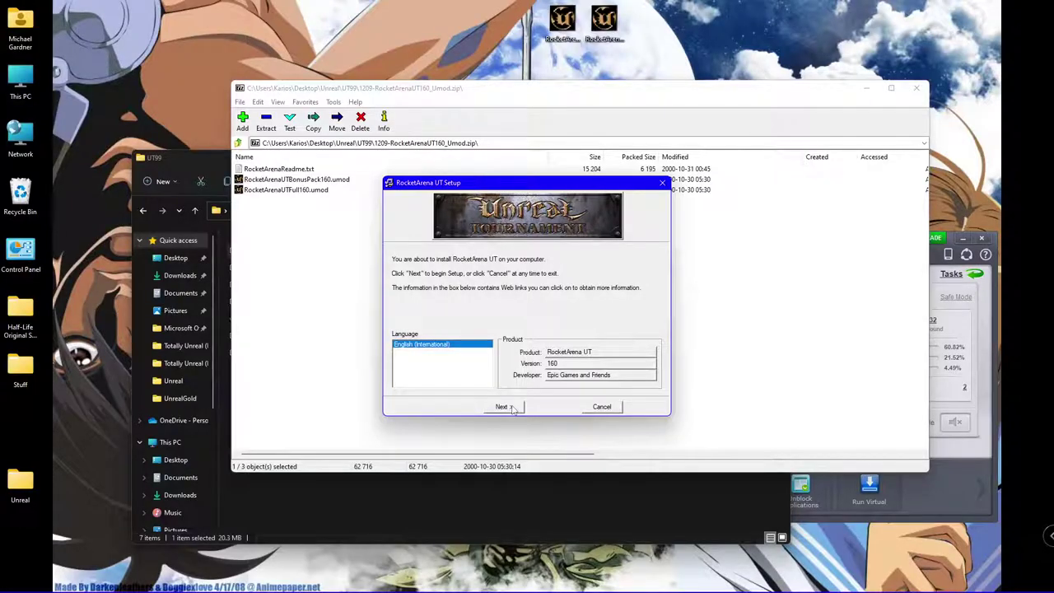
click(504, 407)
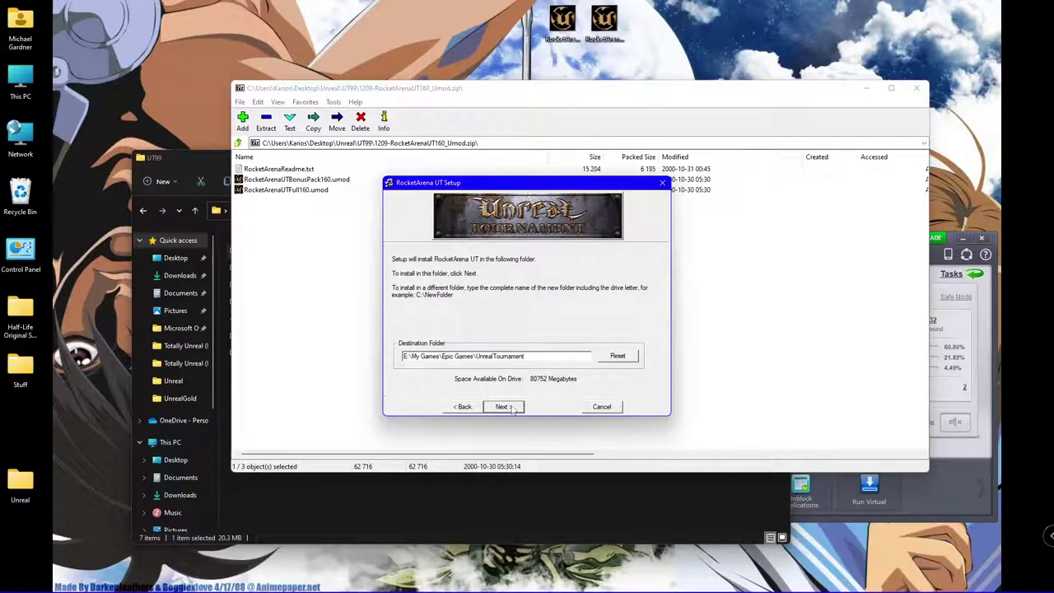
click(503, 406)
click(504, 407)
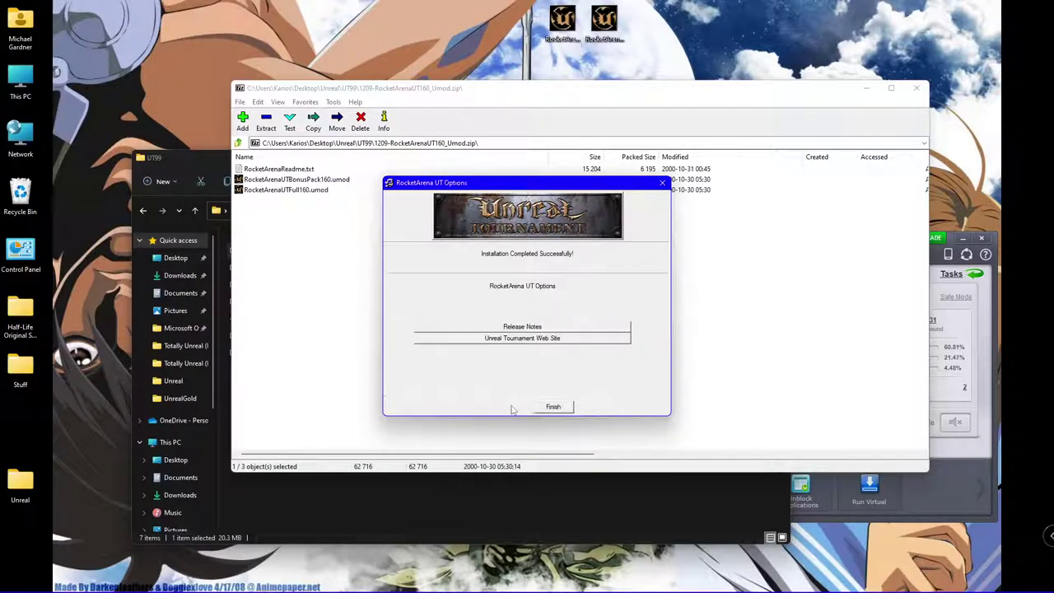
click(553, 407)
click(916, 89)
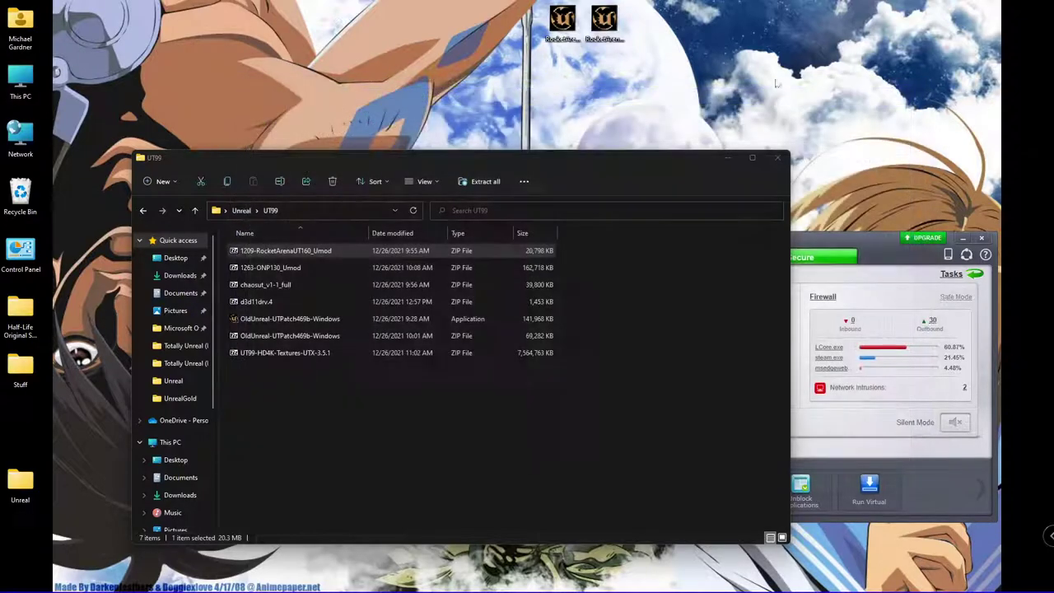
Step: Install RocketArenaUTBonusPack160 from the desktop into E:\My Games\Epic Games\UnrealTournament
double_click(605, 25)
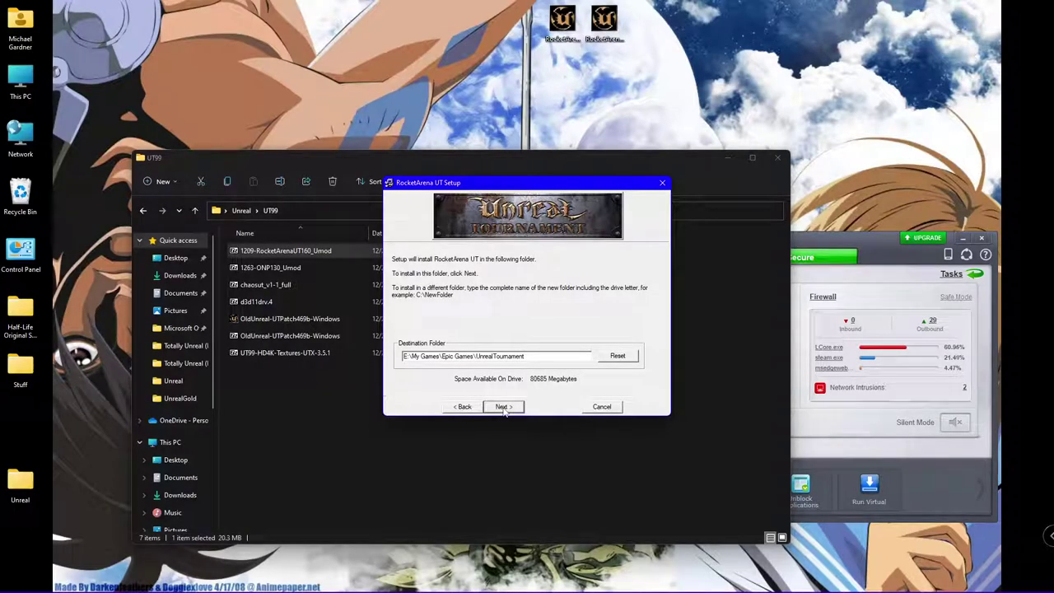
click(503, 407)
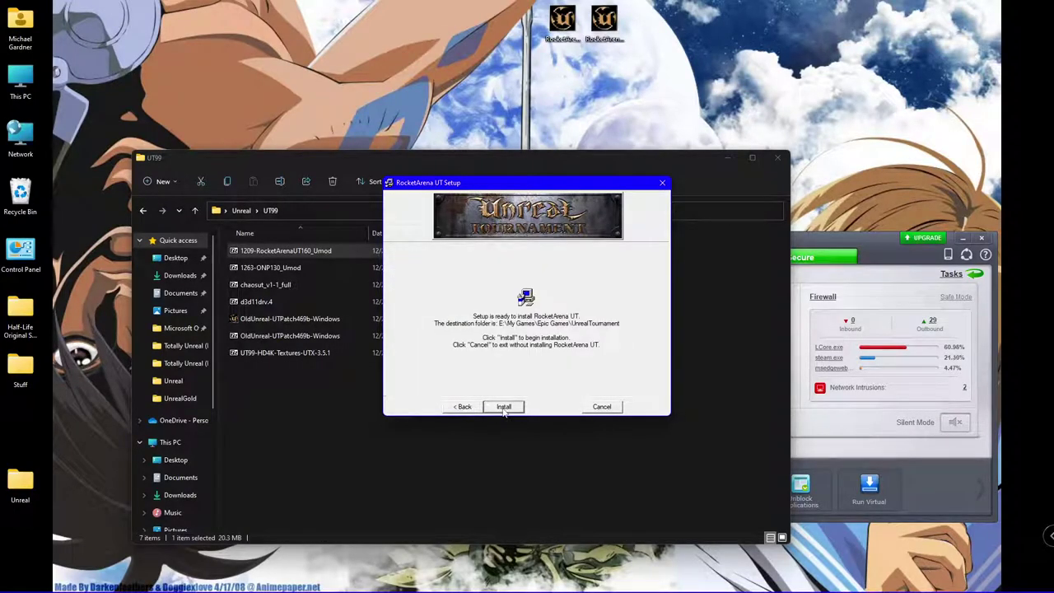
click(504, 408)
click(549, 412)
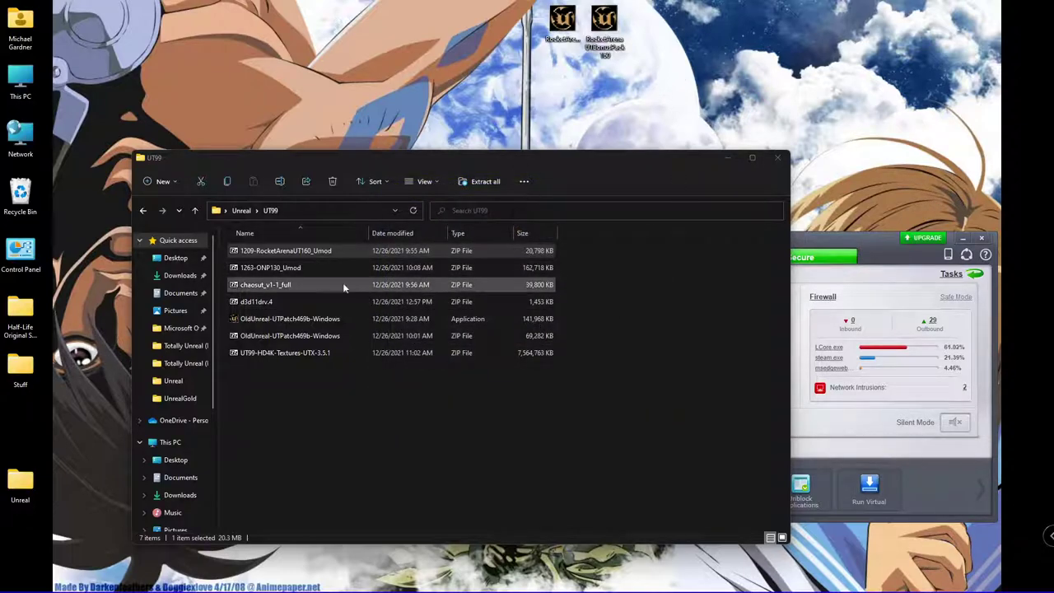
Step: Extract chaosut_v1-1_full.umod, Chrekinstall.umod, CUTDesktop.umod and CUTServerSetup.umod from the chaosut_v1-1_full archive to the desktop
double_click(284, 285)
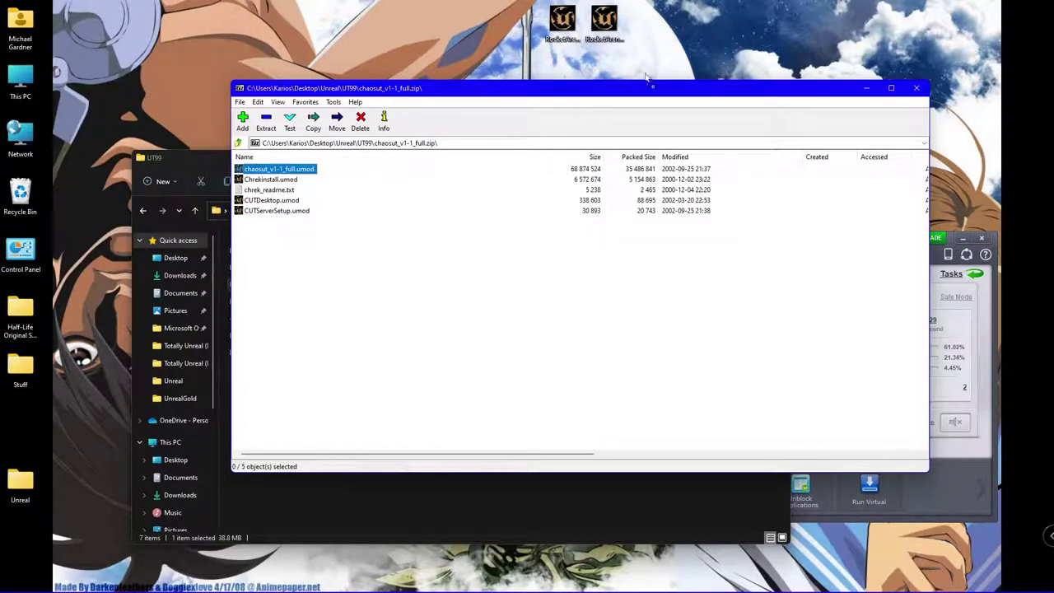
key(Return)
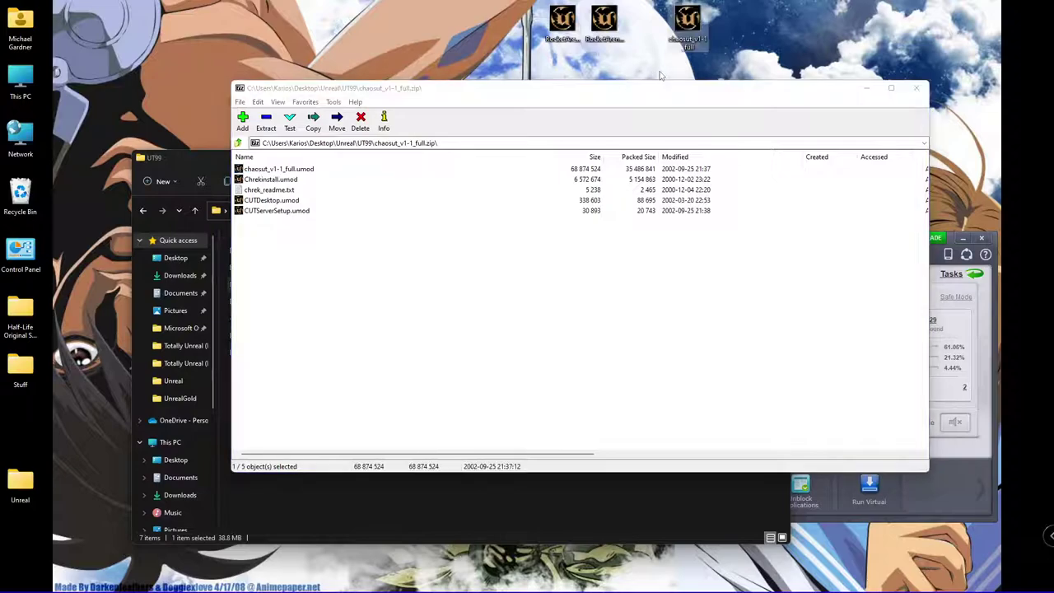
click(277, 180)
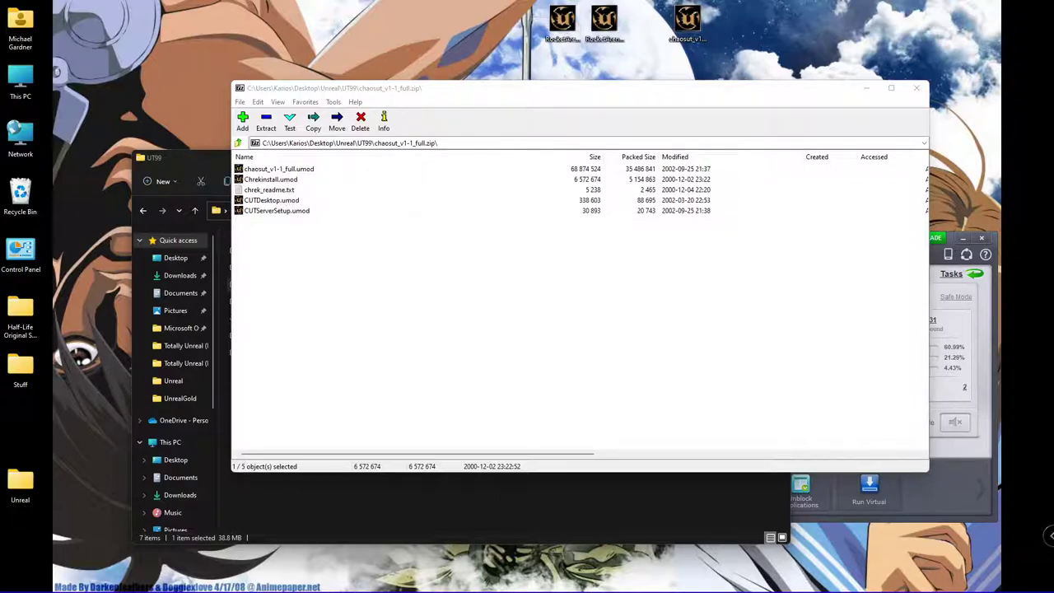
click(211, 581)
drag(270, 179, 745, 33)
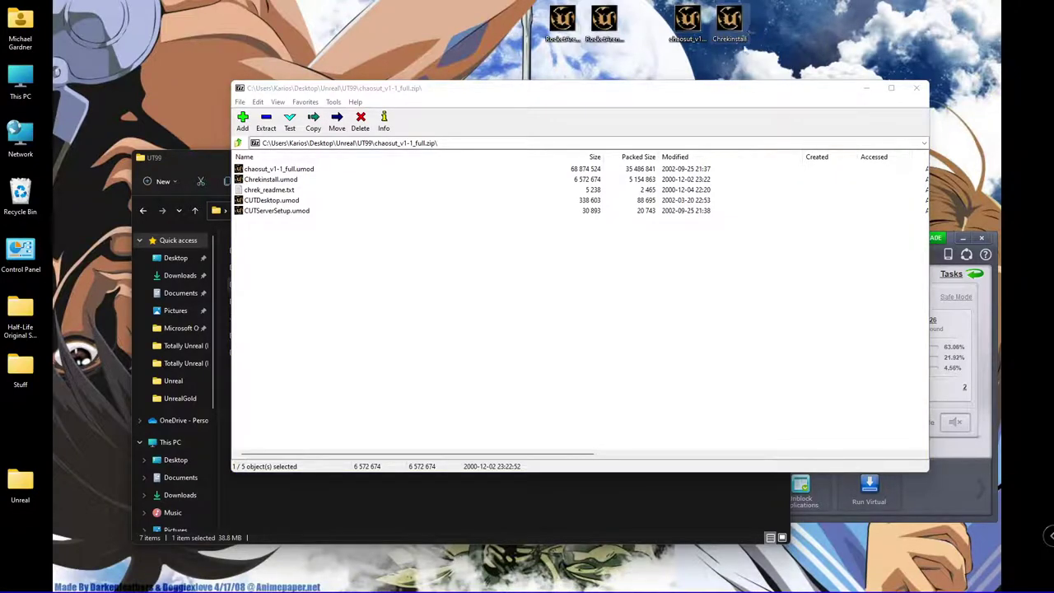
drag(280, 200, 786, 64)
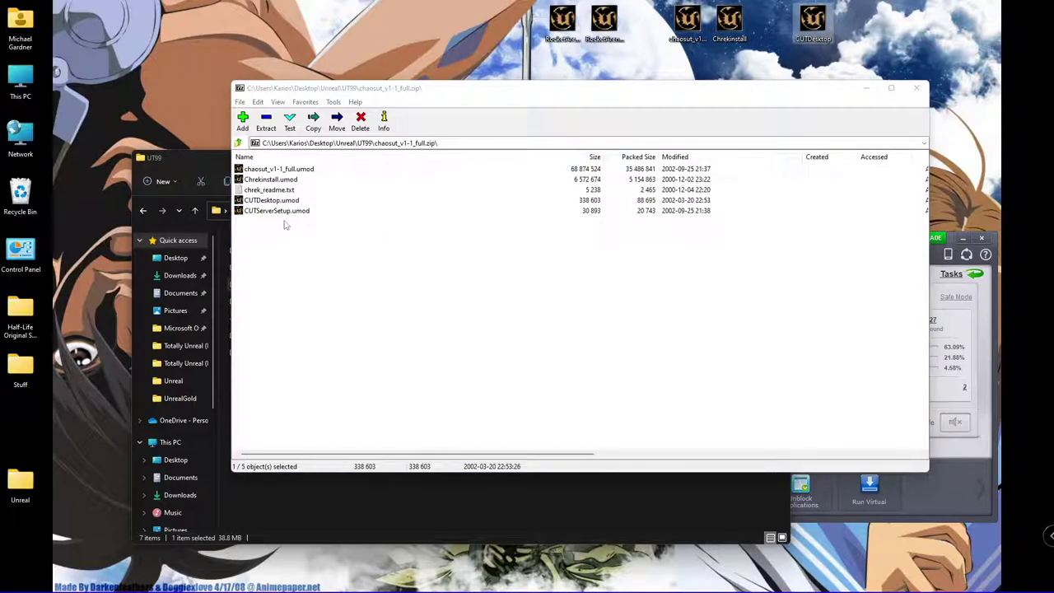
click(286, 211)
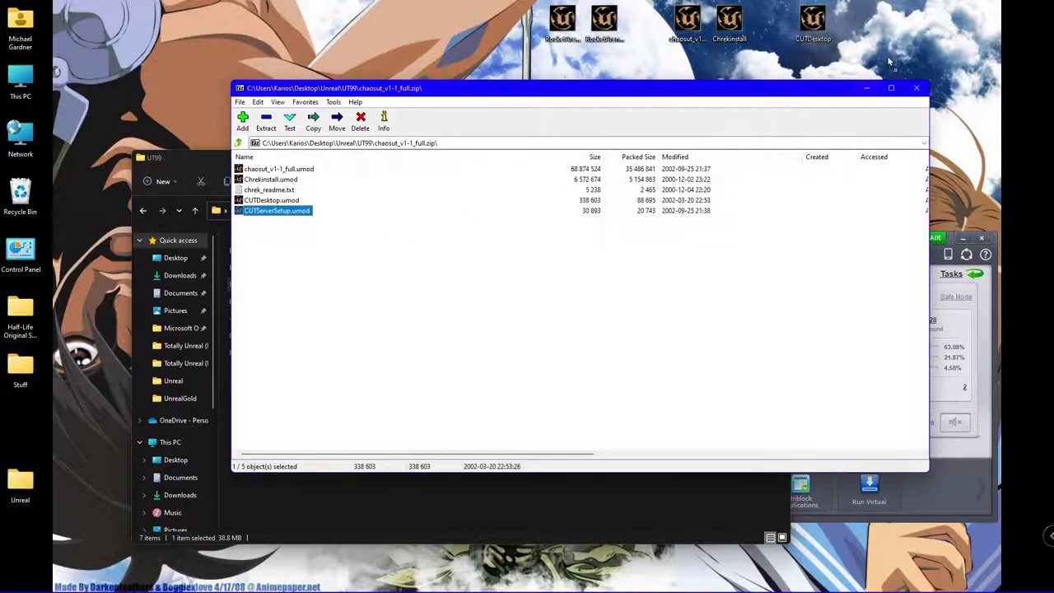
drag(889, 62, 890, 60)
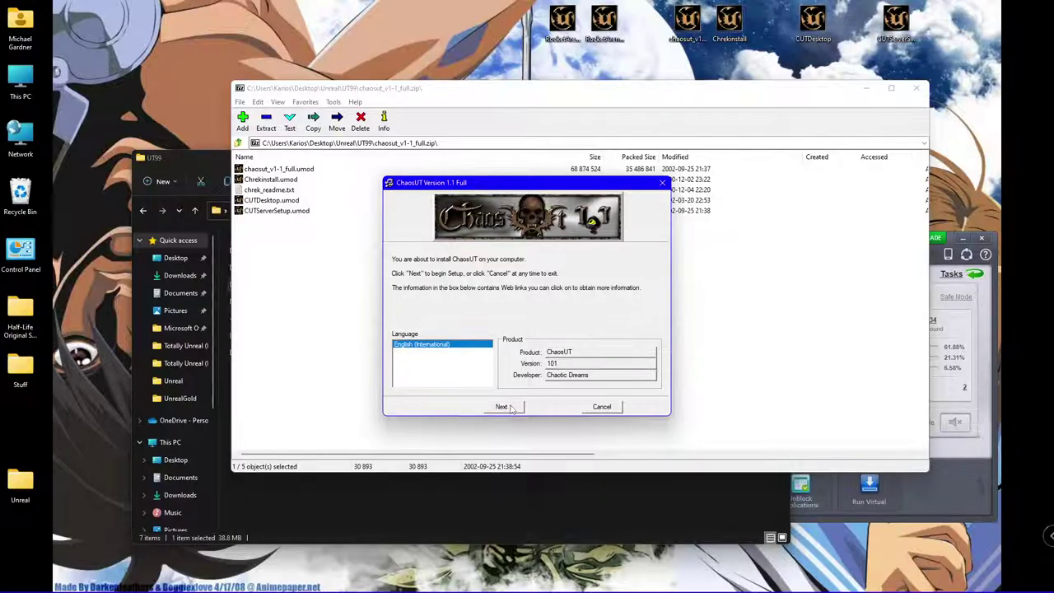
Step: Install ChaosUT Version 1.1 Full in English into the default Unreal Tournament folder
click(503, 406)
click(503, 406)
click(504, 406)
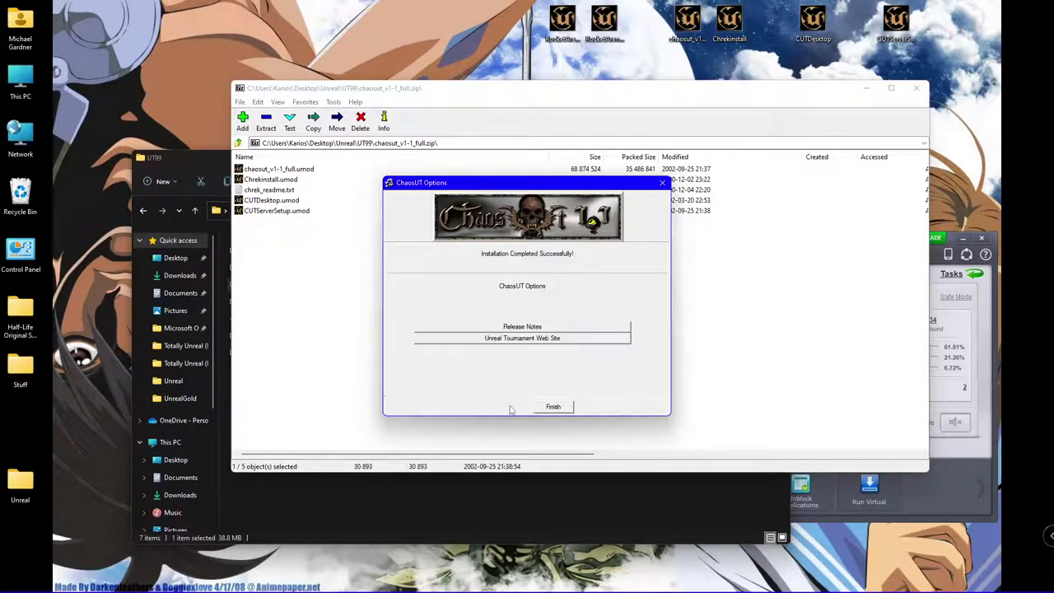
click(565, 405)
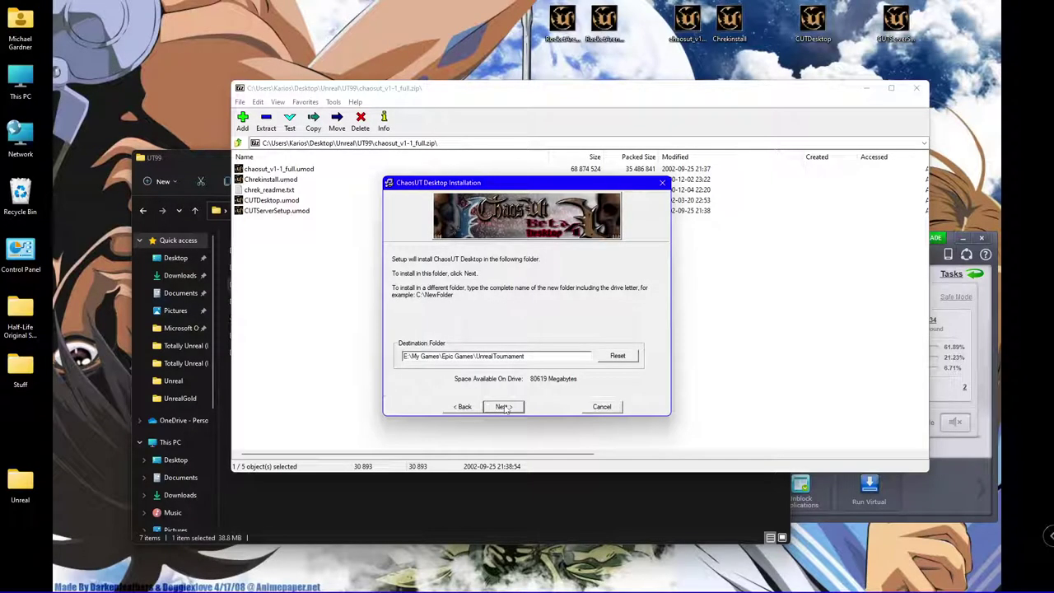
Step: Install ChaosUT Desktop and CUT Server Setup into E:\My Games\Epic Games\UnrealTournament
click(502, 404)
click(502, 404)
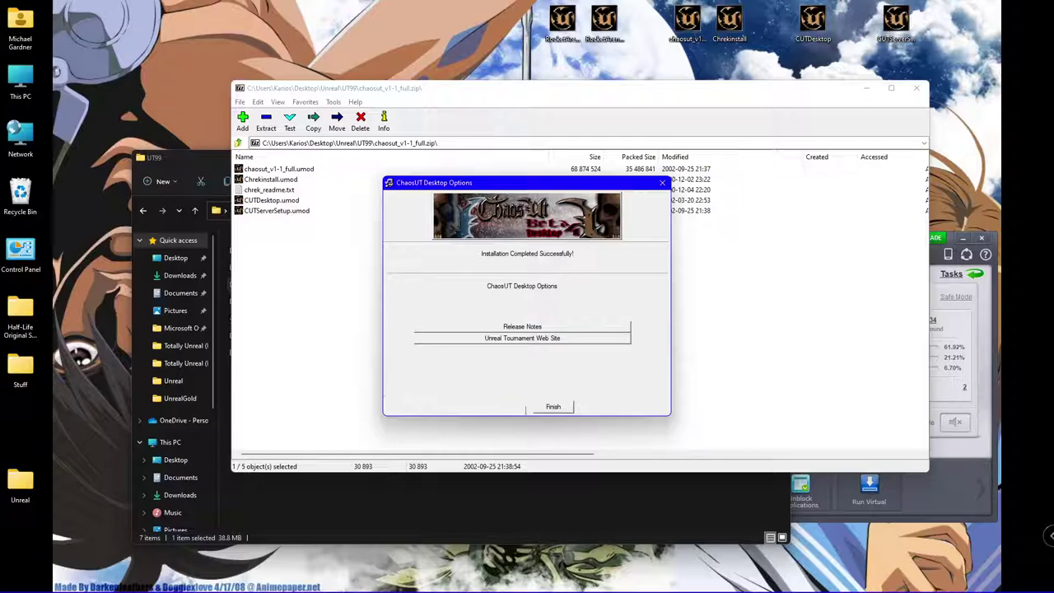
click(550, 407)
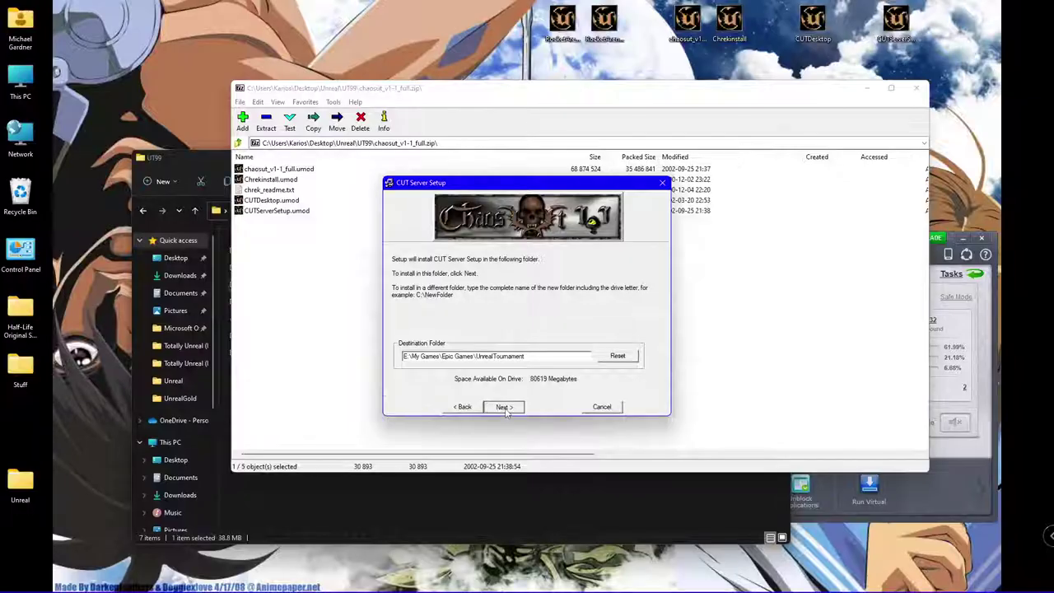
click(501, 404)
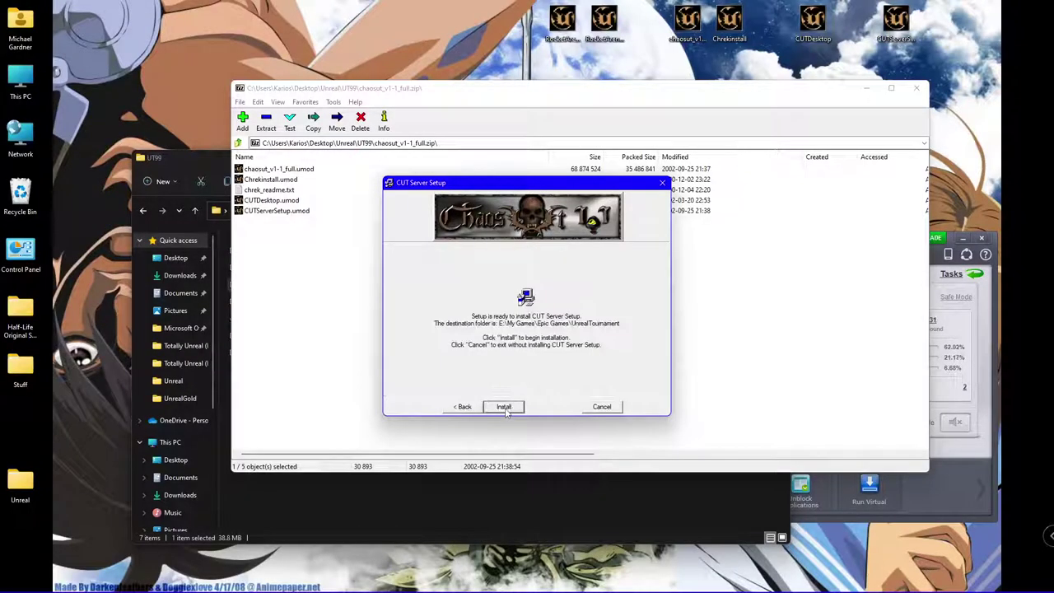
click(500, 405)
click(551, 411)
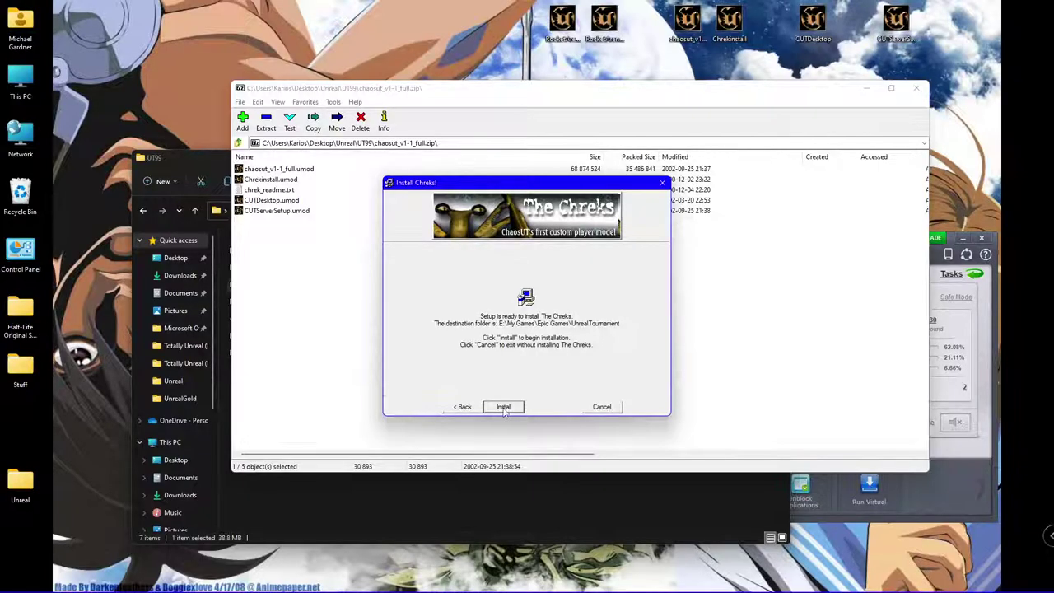
Step: Install The Chreks player model into E:\My Games\Epic Games\UnrealTournament and close the chaosut_v1-1_full archive
click(502, 405)
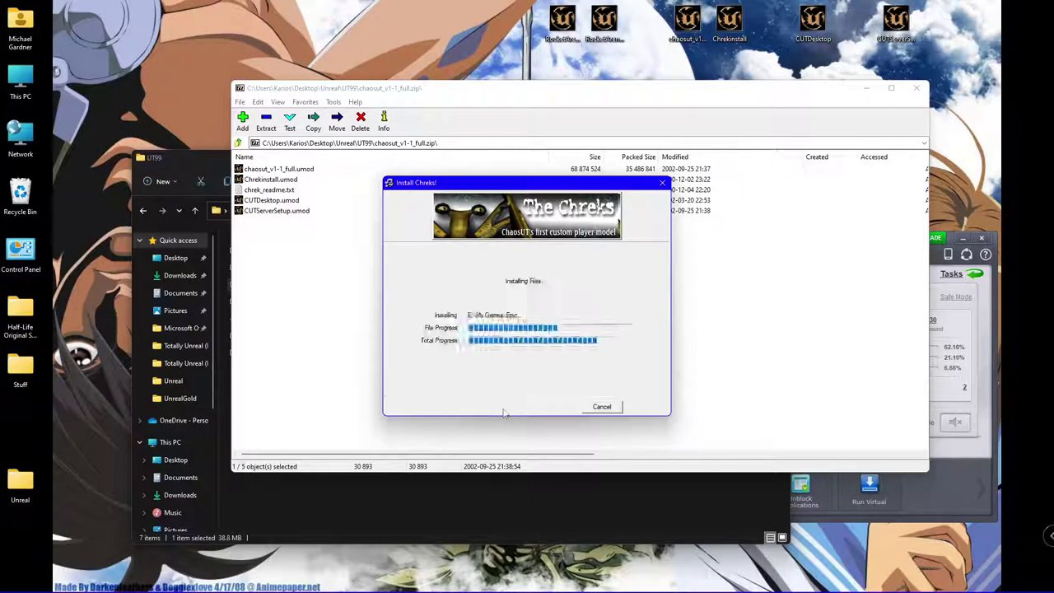
click(545, 408)
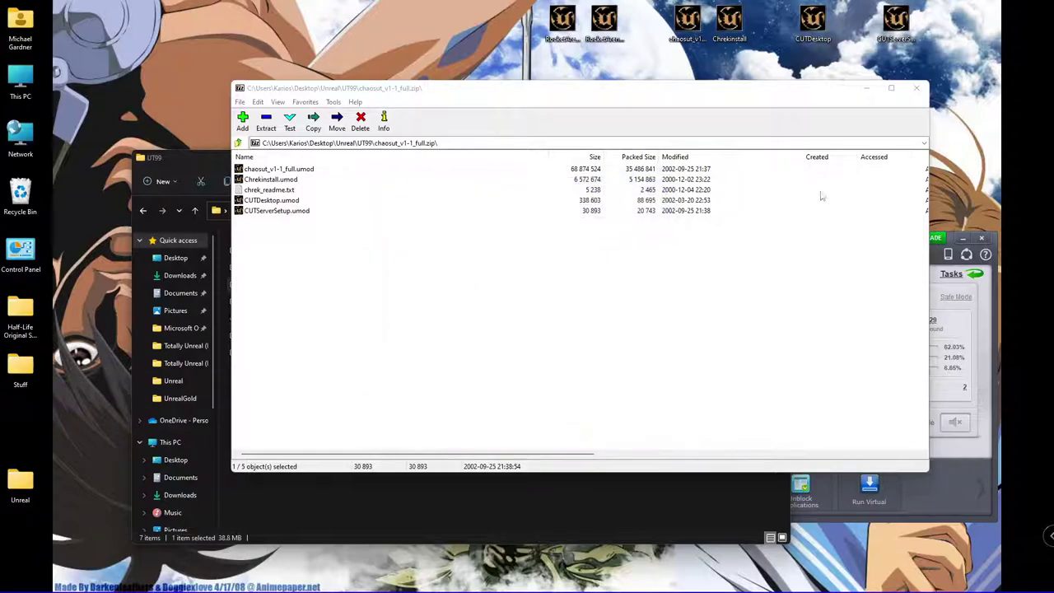
click(915, 88)
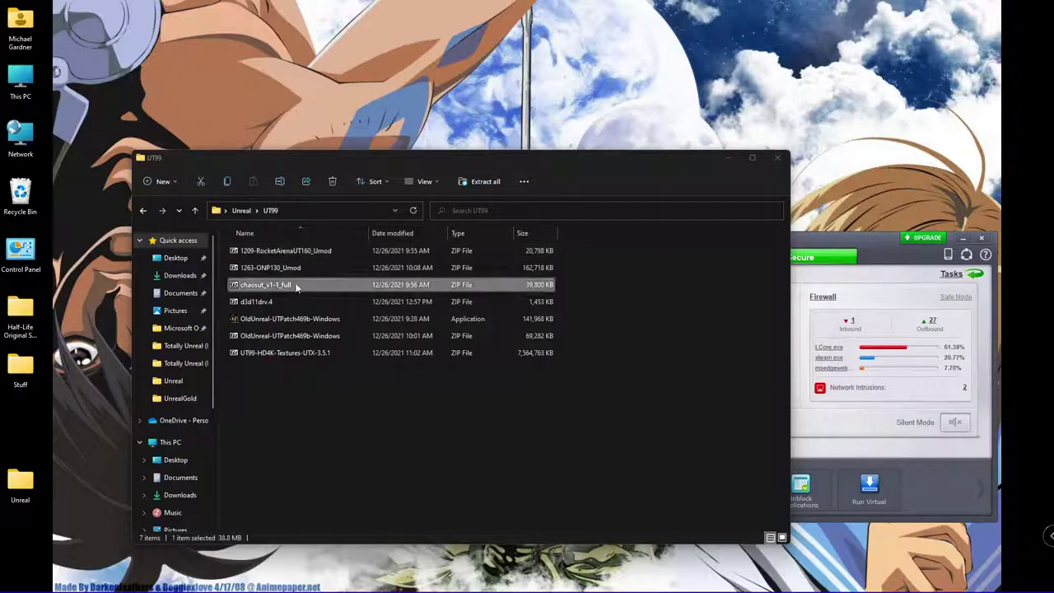
Step: Check the contents of the OldUnreal-UTPatch469b-Windows zip archive and close it
click(320, 336)
double_click(320, 336)
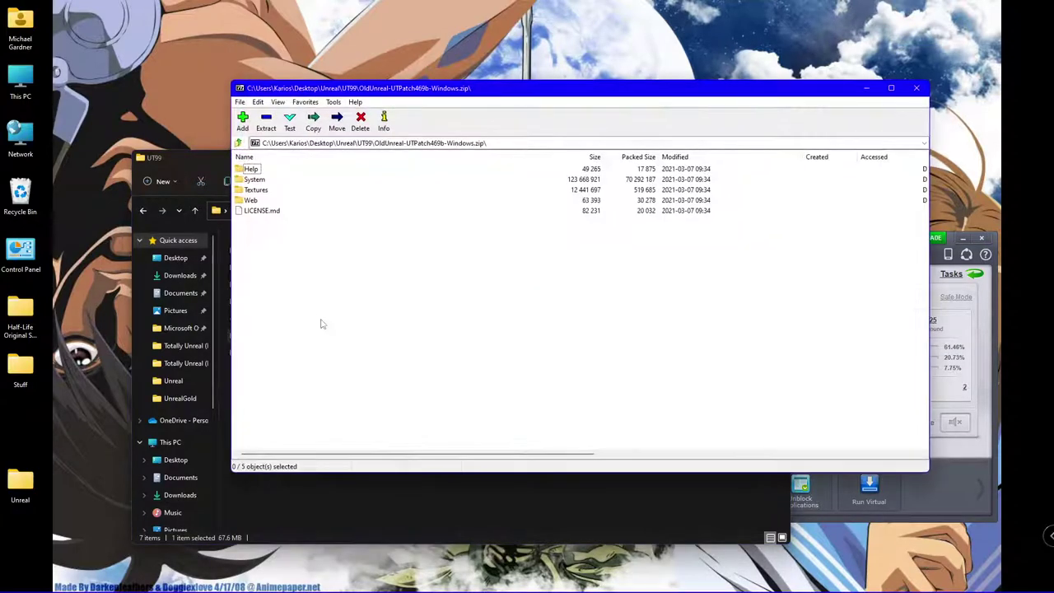
click(916, 87)
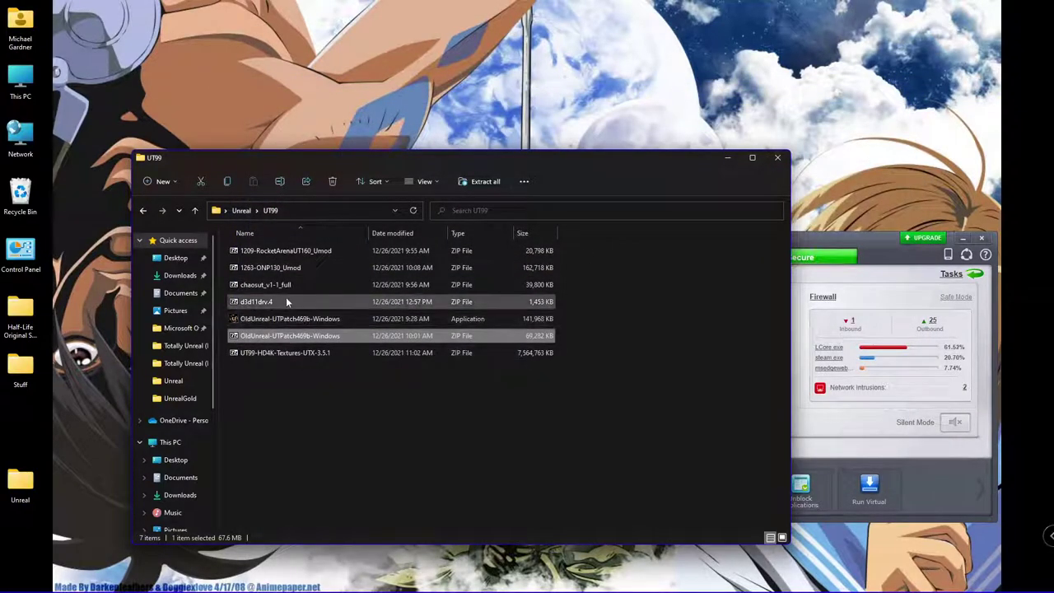
Step: Extract oldskool239.umod, Operation Na Pali 120 FULL.umod and Patch 120 to 130.zip from the 1263-ONP130_Umod archive to the desktop
double_click(257, 268)
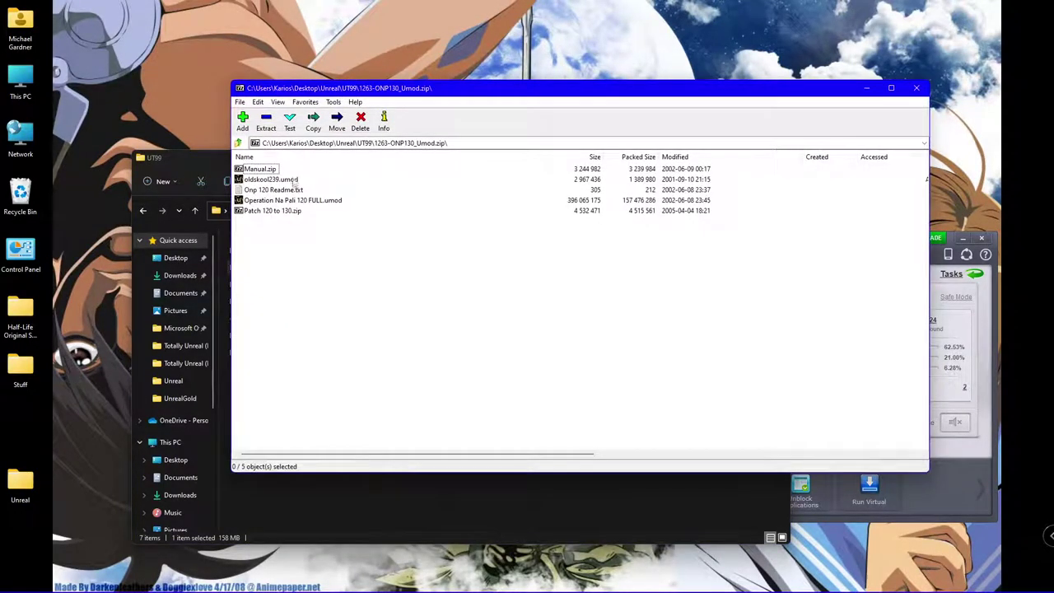
drag(294, 183, 637, 33)
drag(312, 200, 665, 70)
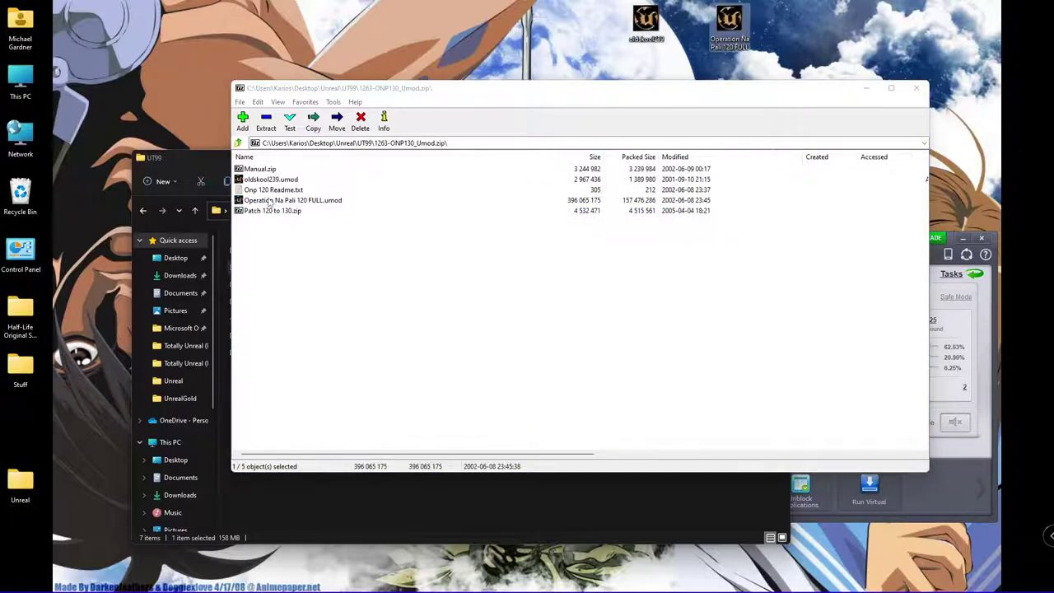
click(262, 211)
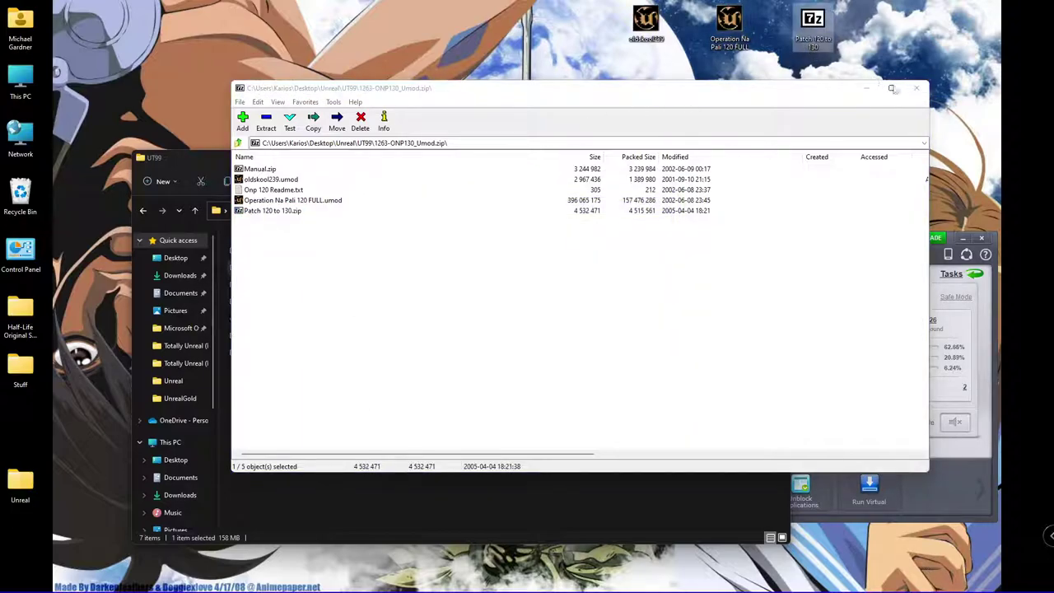
click(915, 87)
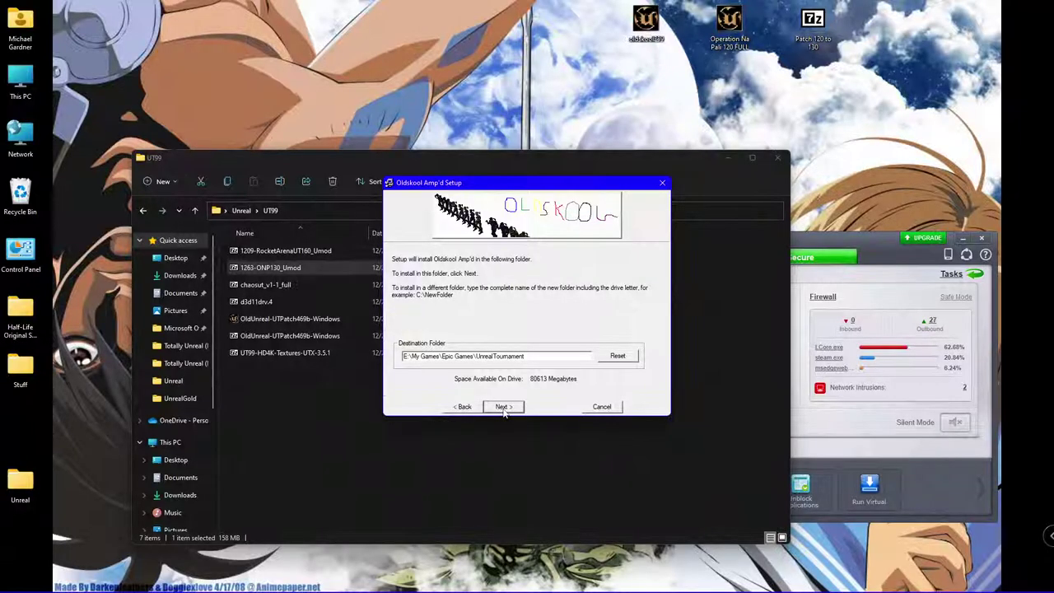
Step: Install Oldskool Amp'd into E:\My Games\Epic Games\UnrealTournament
click(504, 408)
click(504, 407)
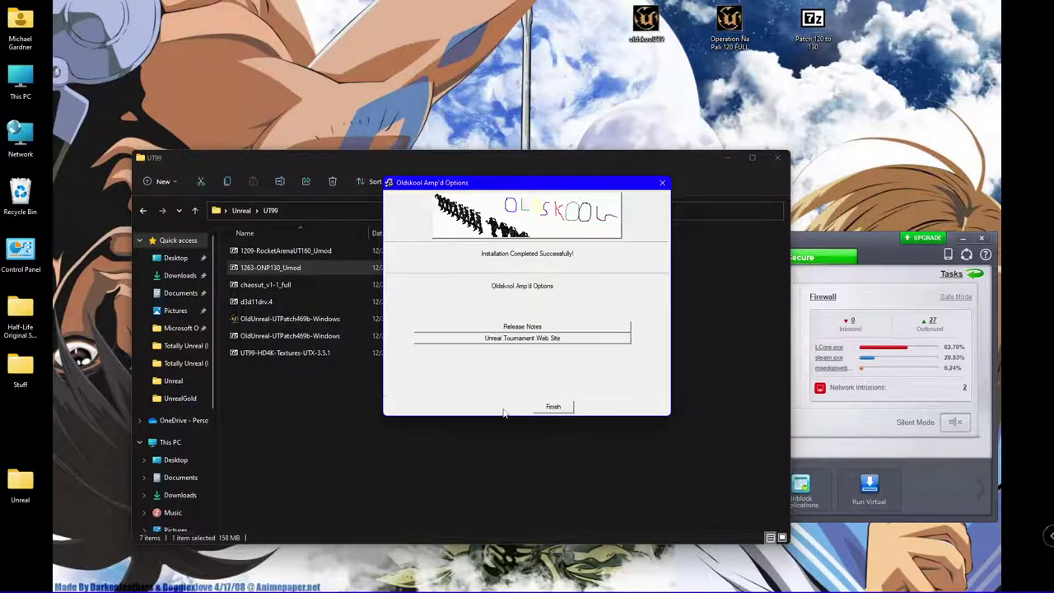
click(552, 406)
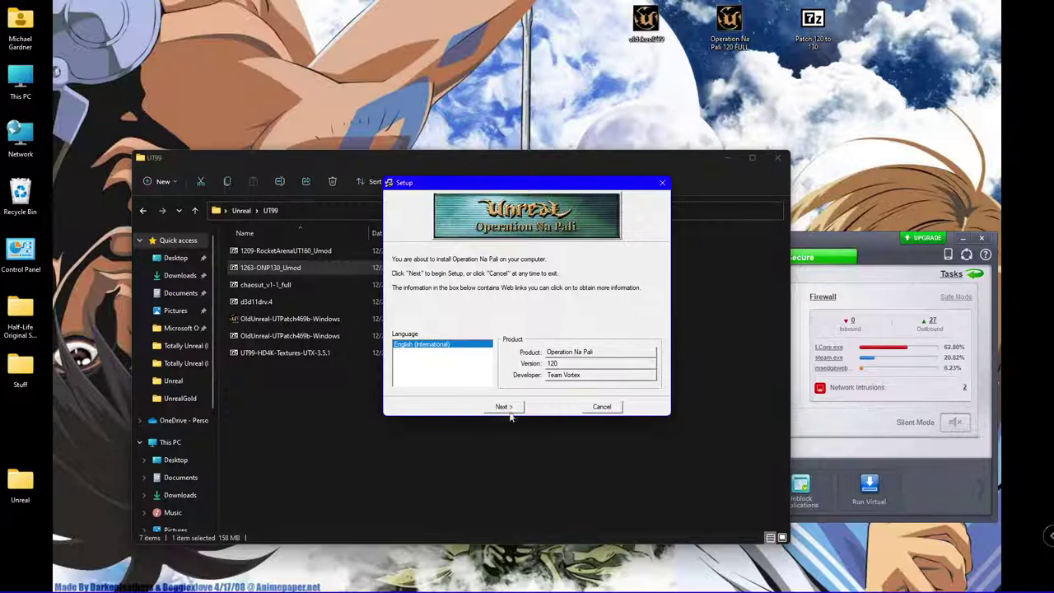
Step: Install Operation Na Pali version 120 in English into E:\My Games\Epic Games\UnrealTournament
click(507, 407)
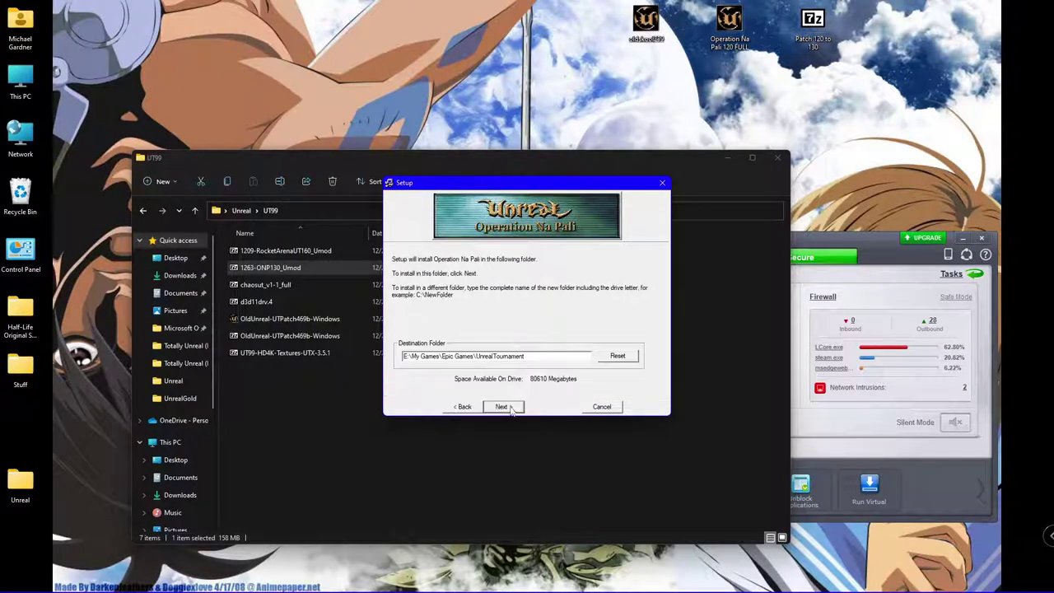
click(502, 407)
click(504, 406)
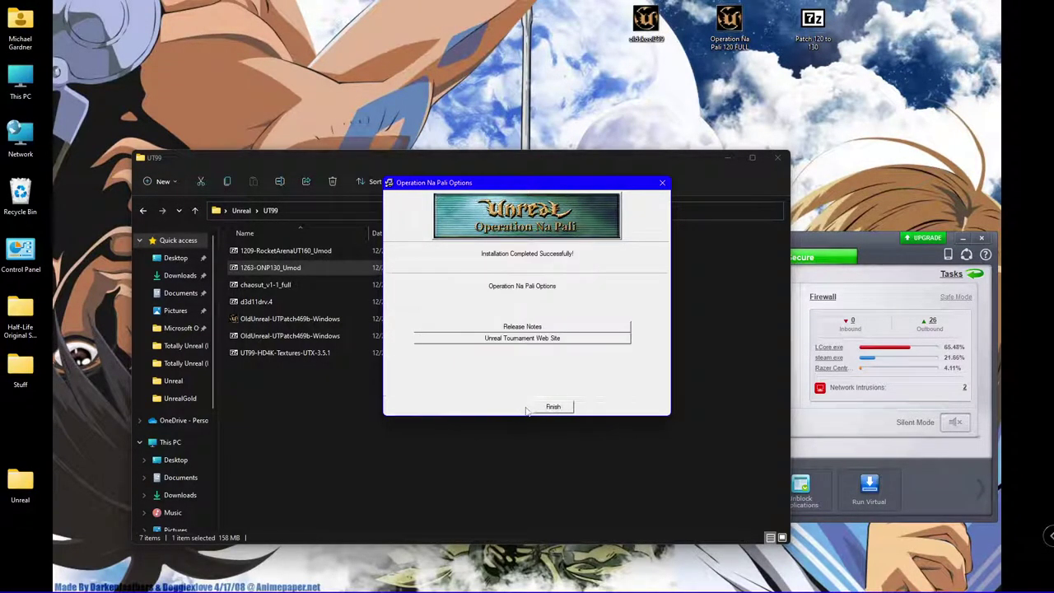
click(546, 411)
mouse_move(256, 581)
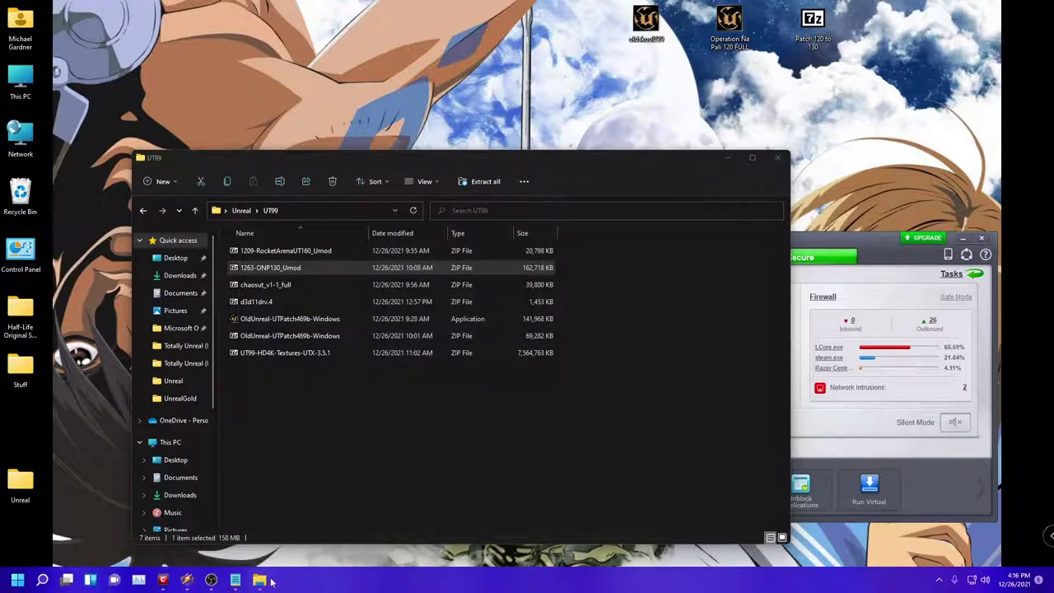
Step: Open the My Games folder on the Games & Other (E:) drive
double_click(30, 99)
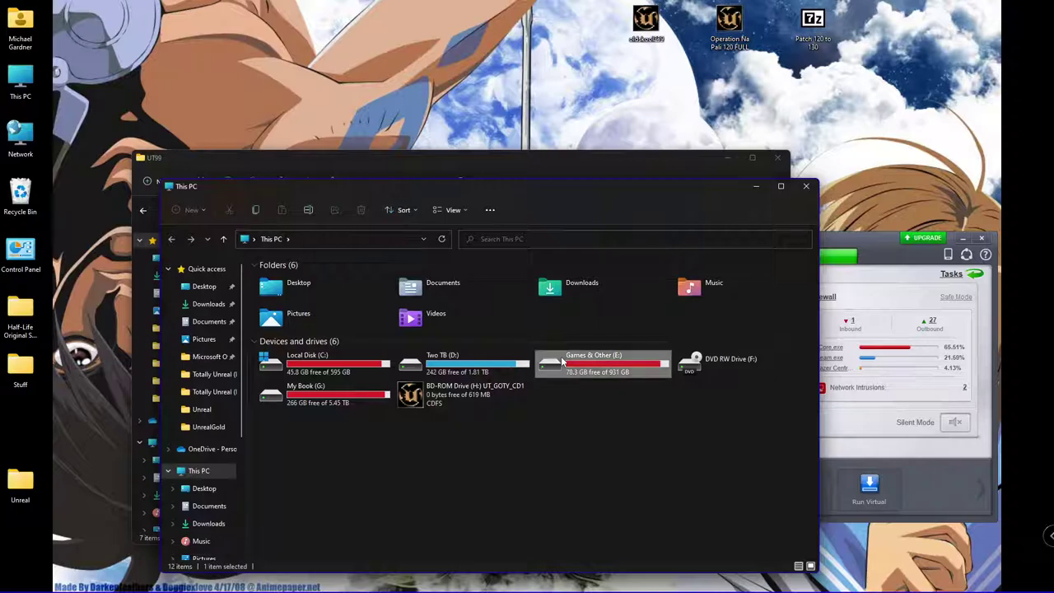
double_click(549, 362)
double_click(299, 346)
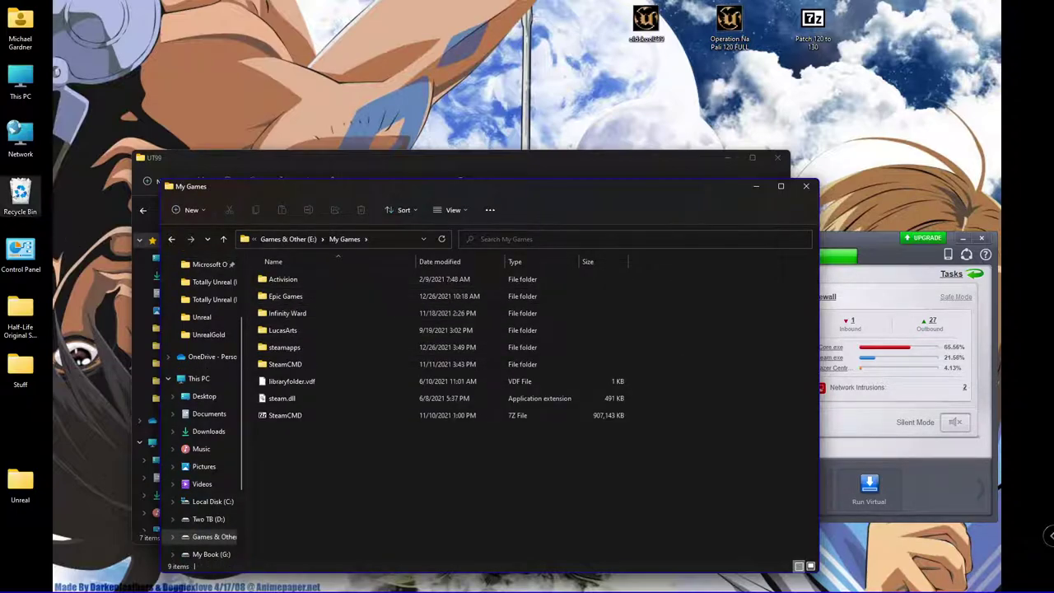
Step: Empty the Recycle Bin and confirm the permanent deletion
click(20, 191)
right_click(19, 191)
click(62, 213)
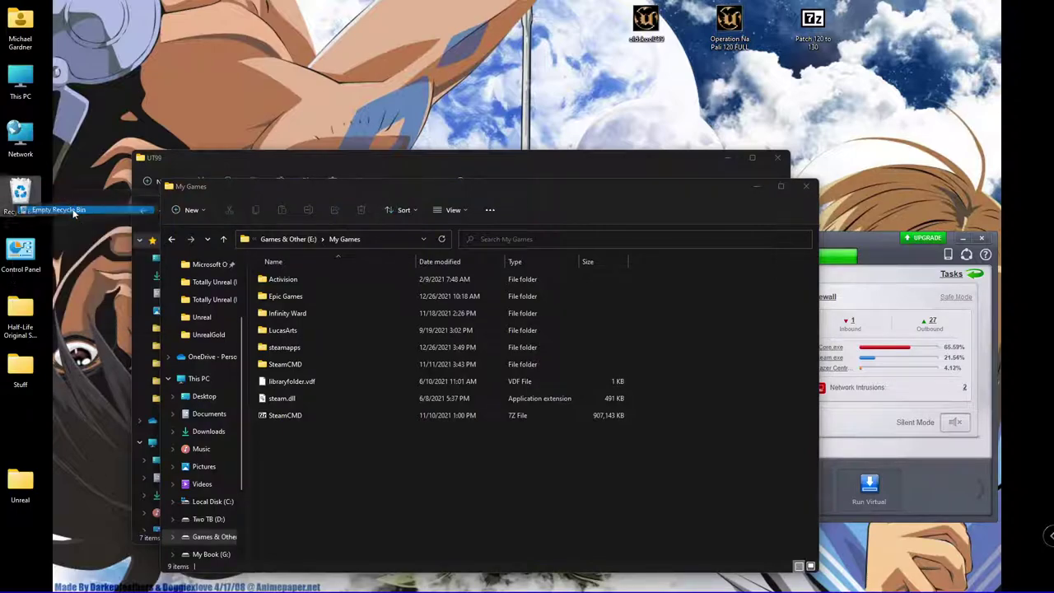
click(569, 310)
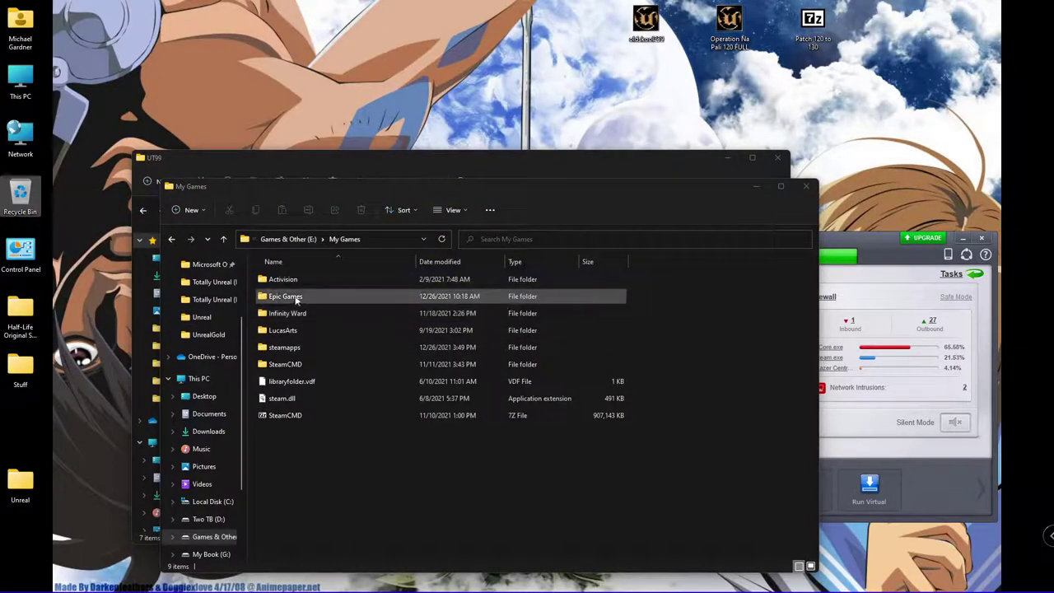
Step: Extract NP02DavidM.unr from Patch 120 to 130.zip into the Epic Games\UnrealTournament\Maps folder, replacing the existing map
double_click(284, 295)
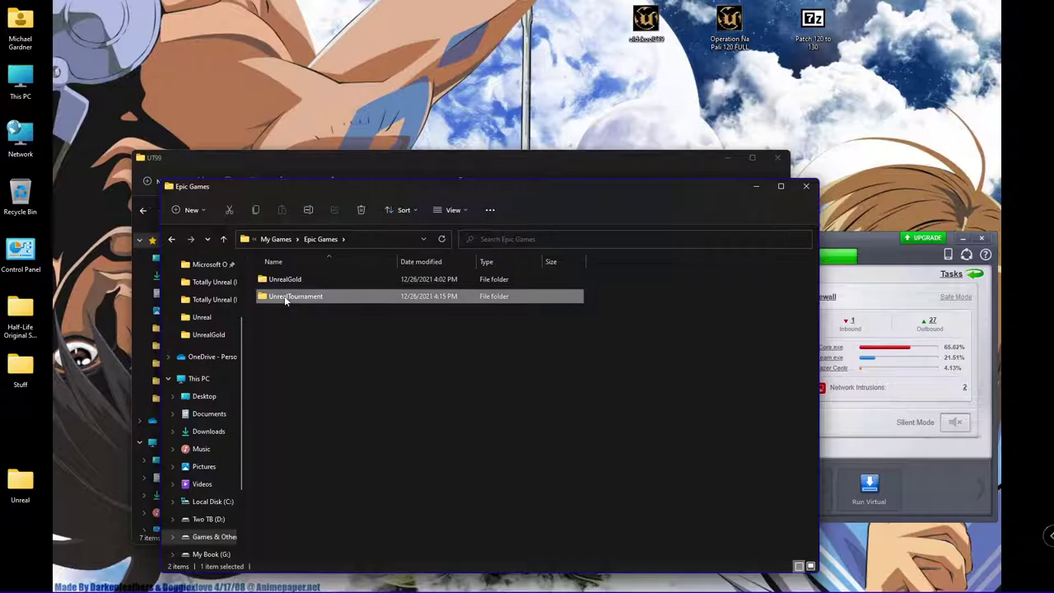
double_click(284, 295)
double_click(274, 330)
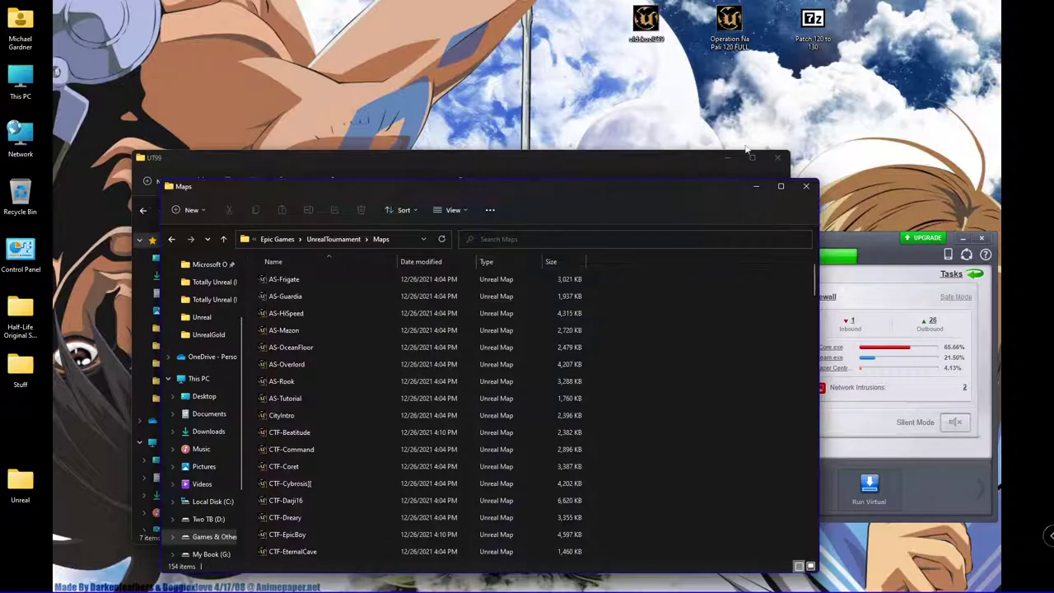
double_click(812, 41)
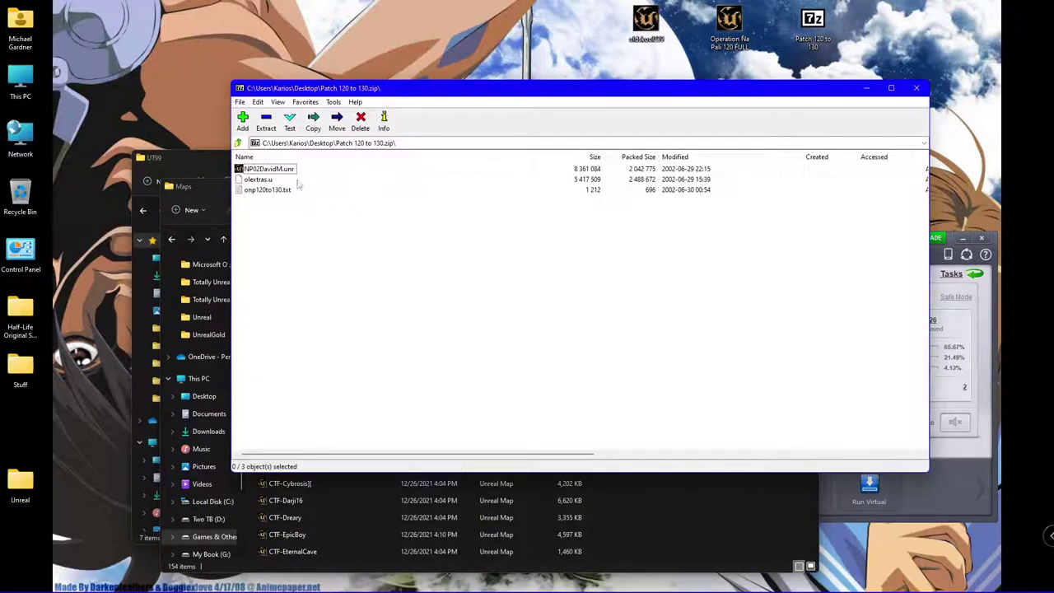
drag(290, 168, 716, 493)
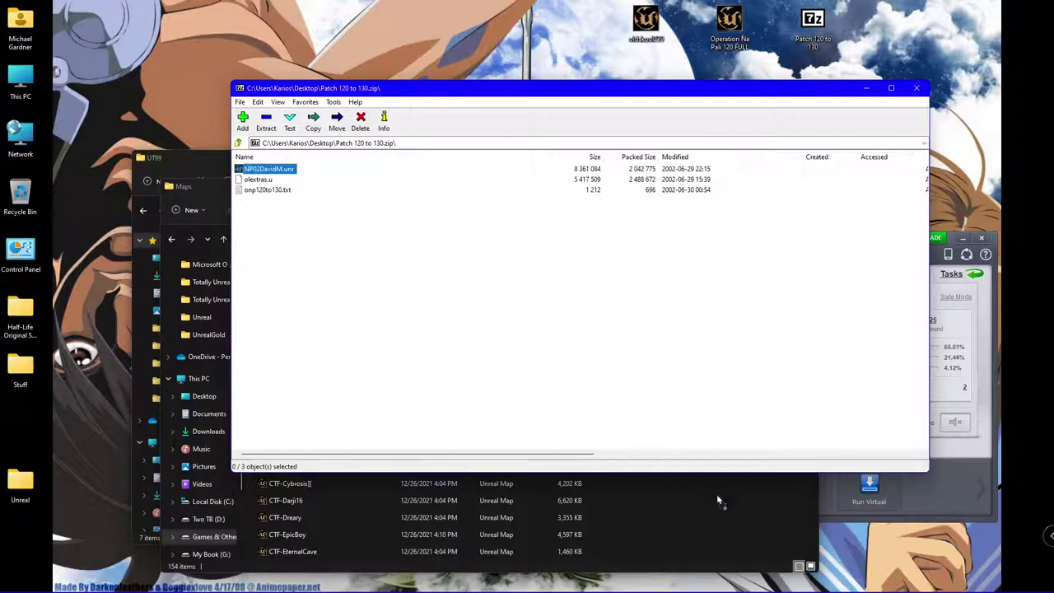
click(532, 227)
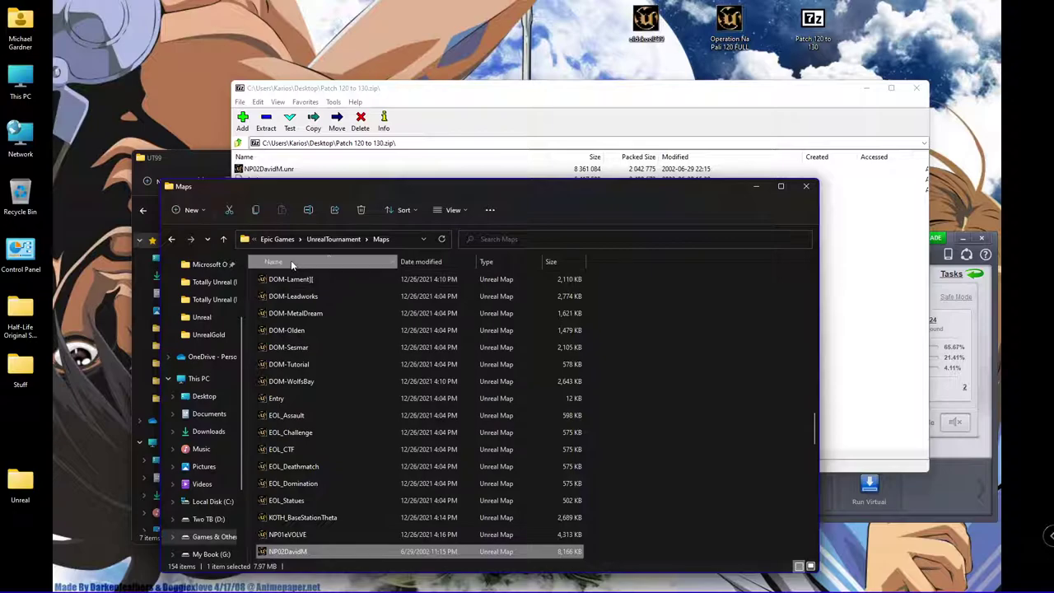
Step: Close the patch archive and delete the Oldskool, Operation Na Pali and Patch 120 to 130 files from the desktop
click(172, 240)
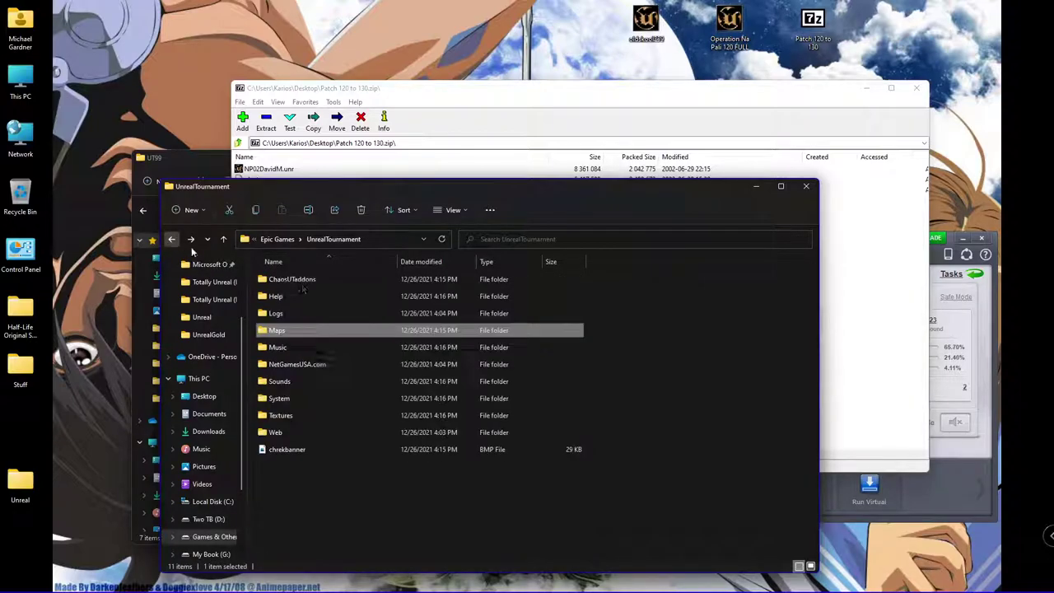
click(752, 186)
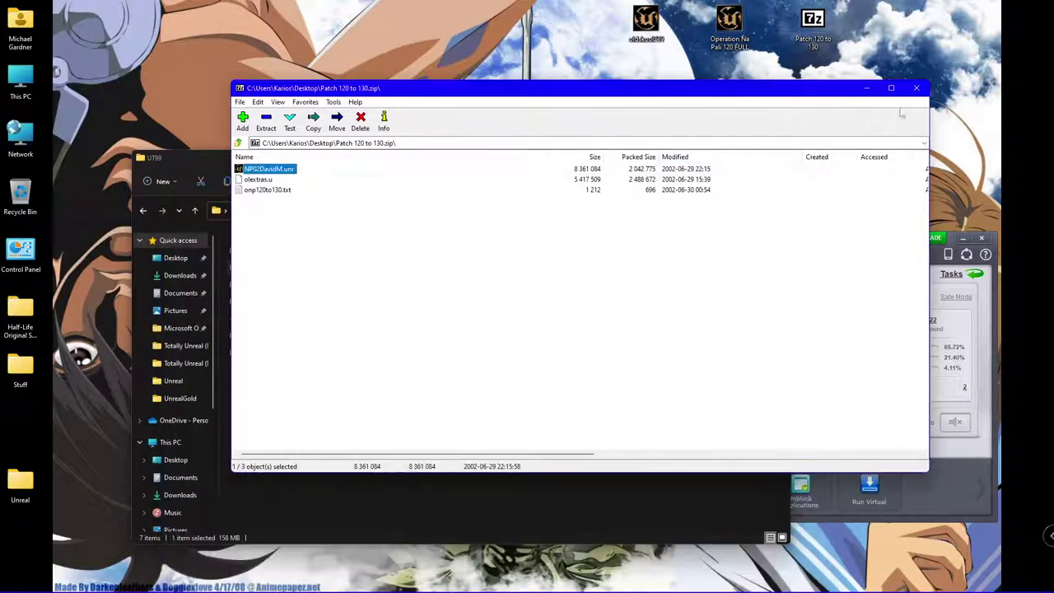
click(916, 88)
drag(713, 33, 601, 10)
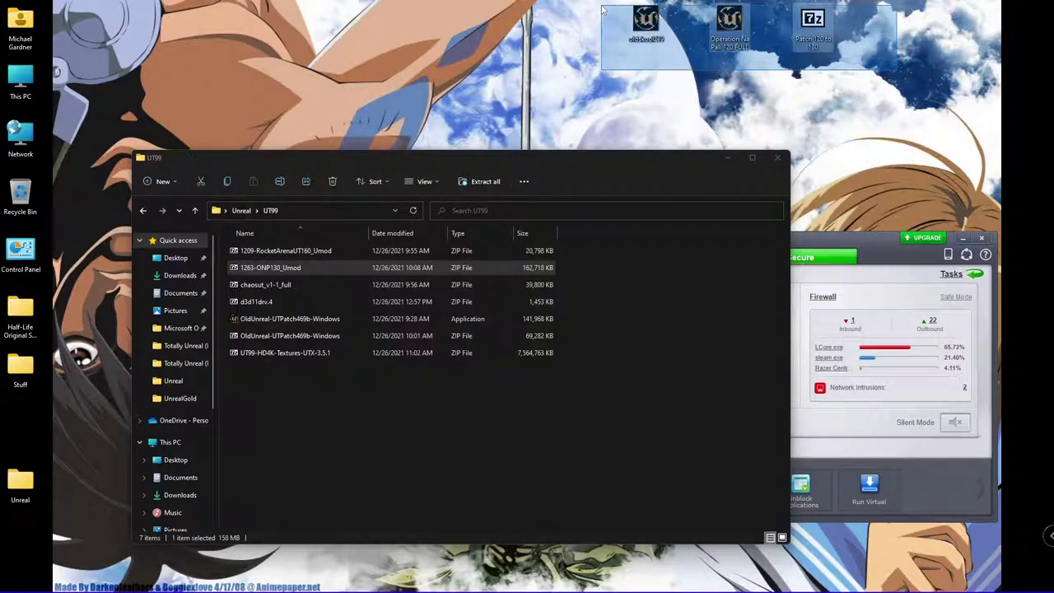
key(Delete)
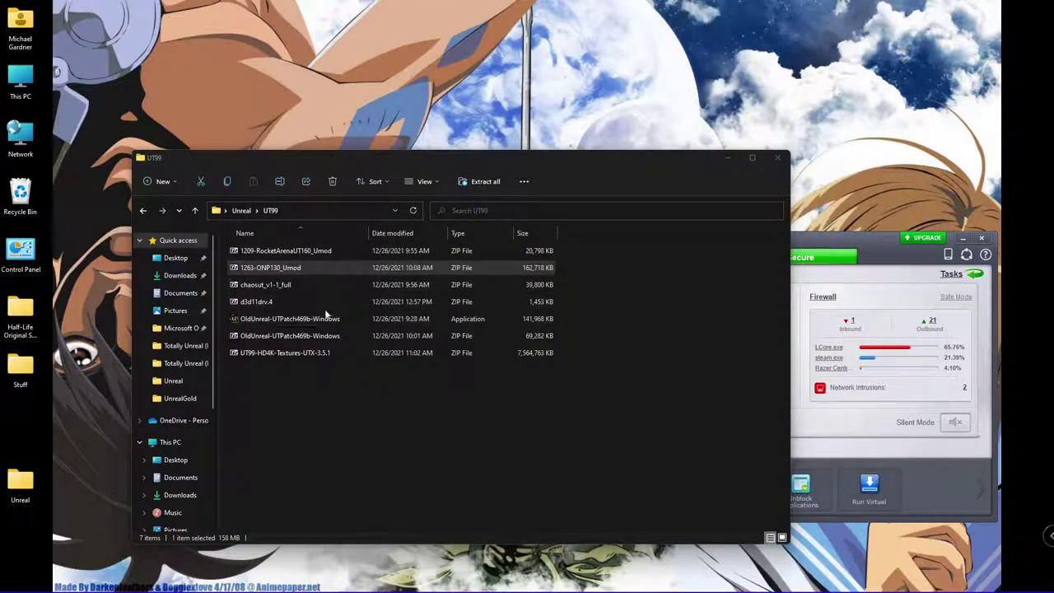
Step: Install the OldUnreal 469b patch in English (International) into E:\My Games\Epic Games\UnrealTournament, allowing setup.exe unlimited access in the Comodo alerts
double_click(284, 318)
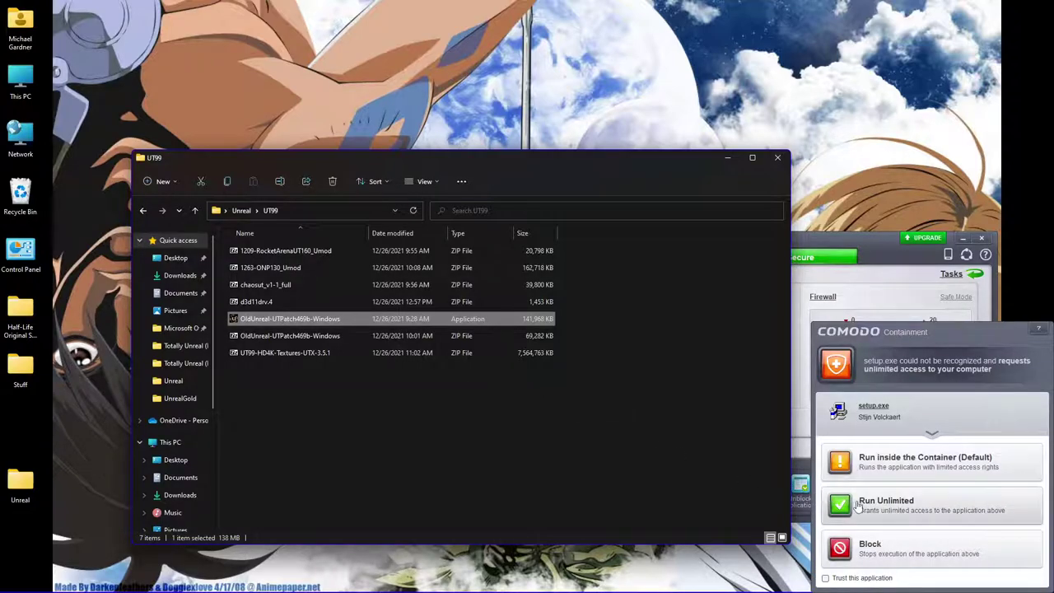
click(918, 512)
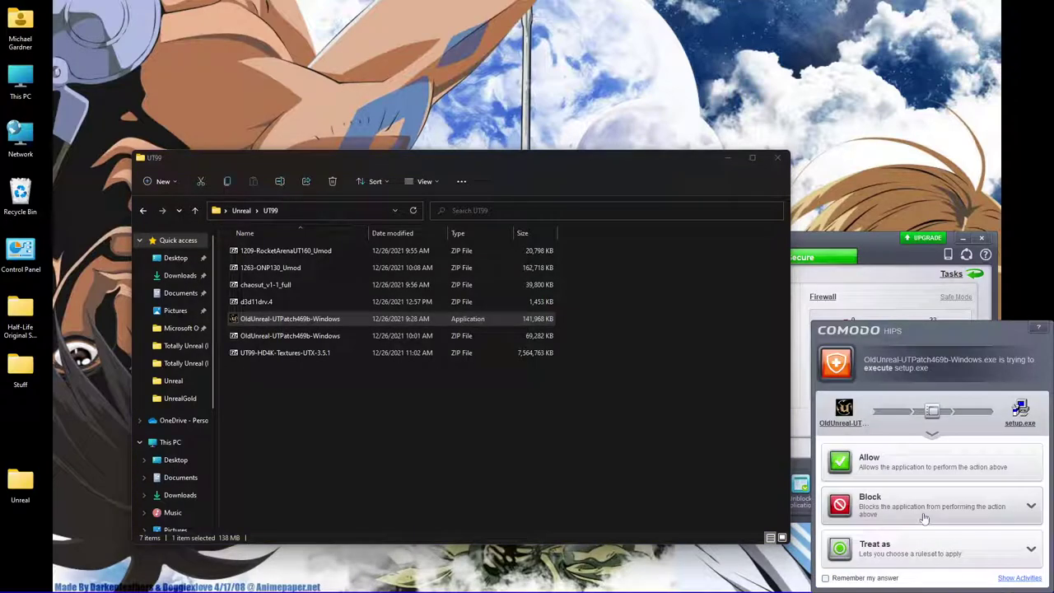
click(905, 465)
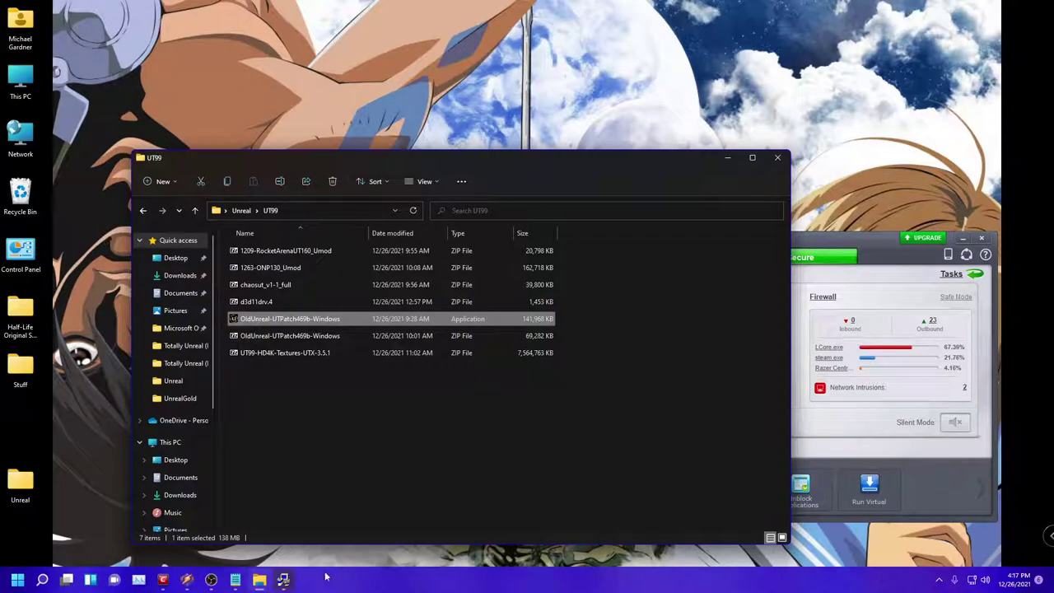
click(283, 581)
click(512, 406)
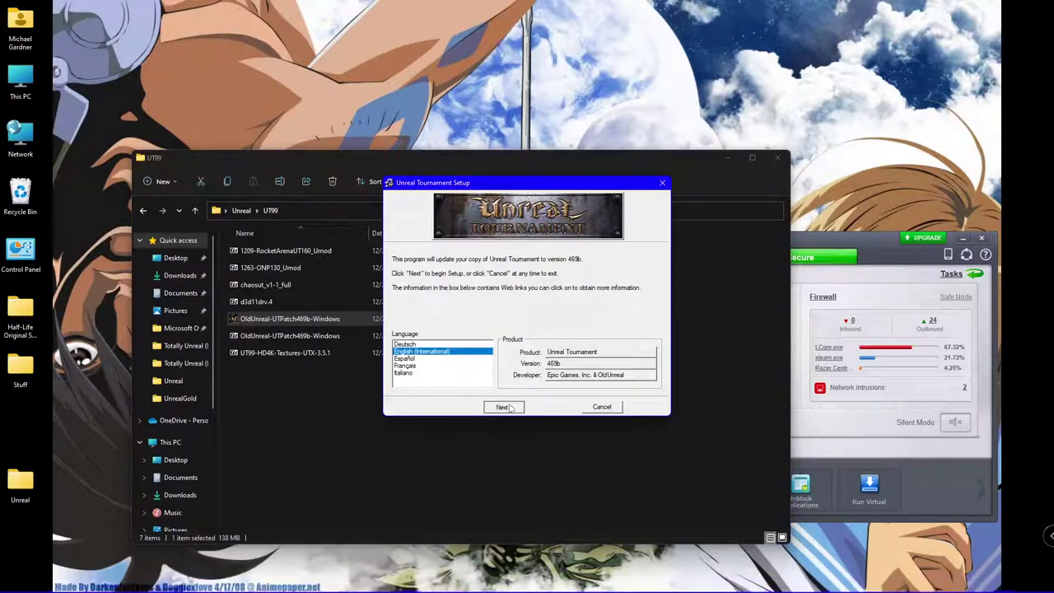
click(501, 407)
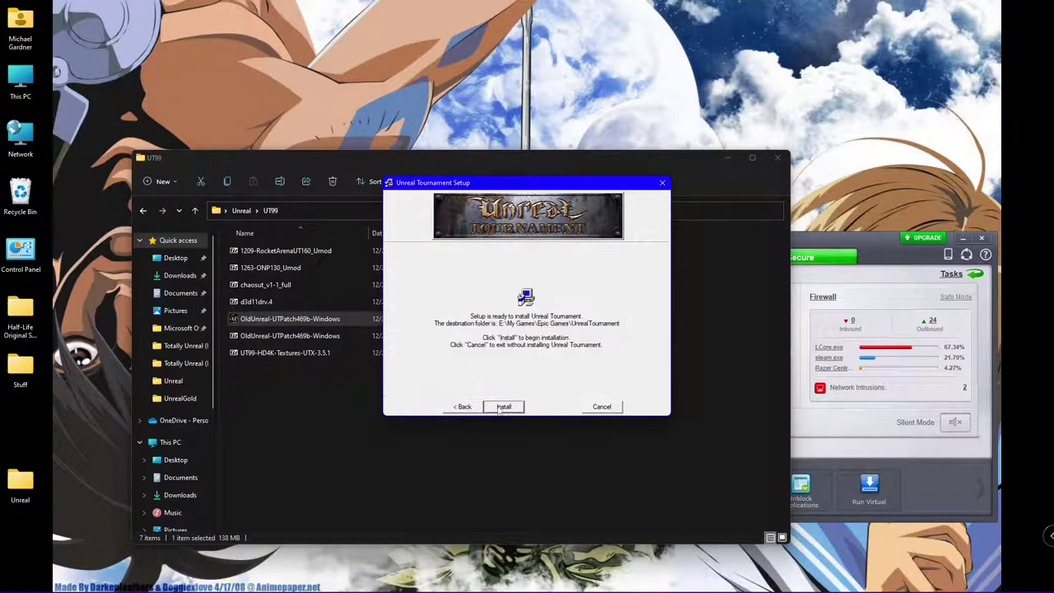
click(500, 407)
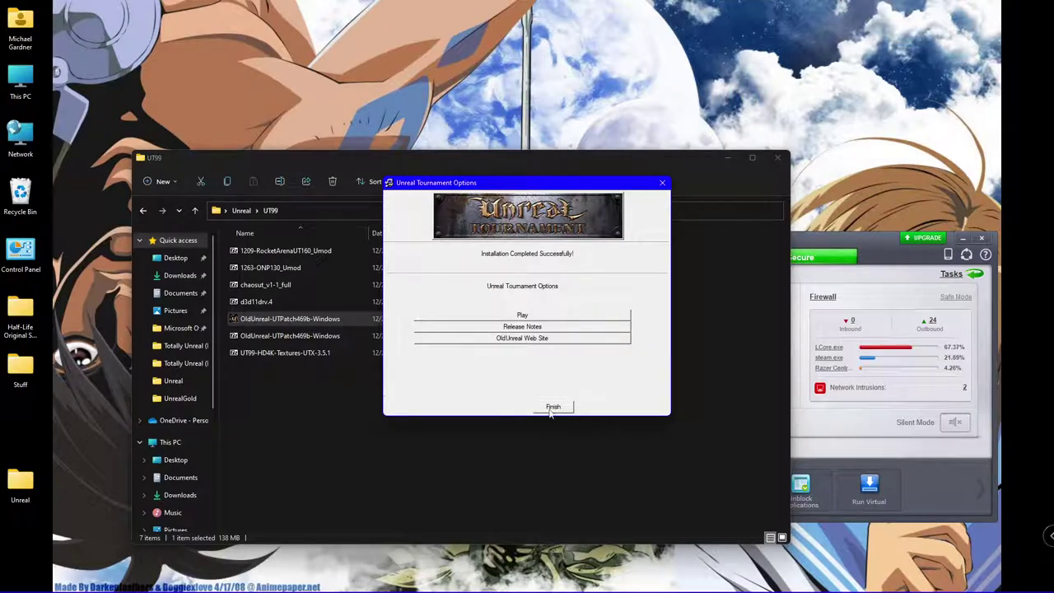
click(551, 409)
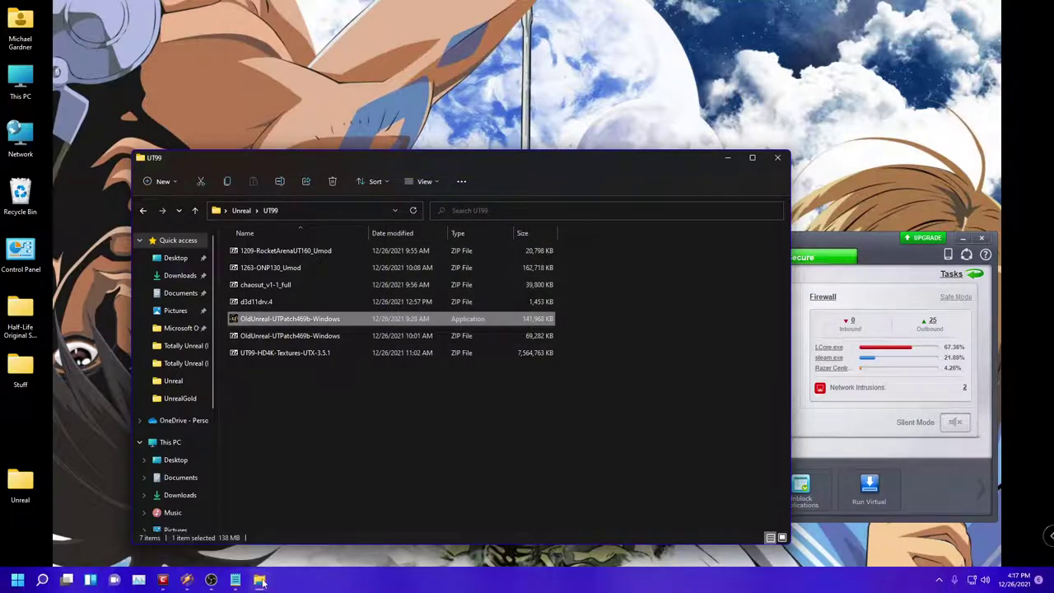
Step: Open the System folder of the UnrealTournament installation and look through its files
mouse_move(260, 580)
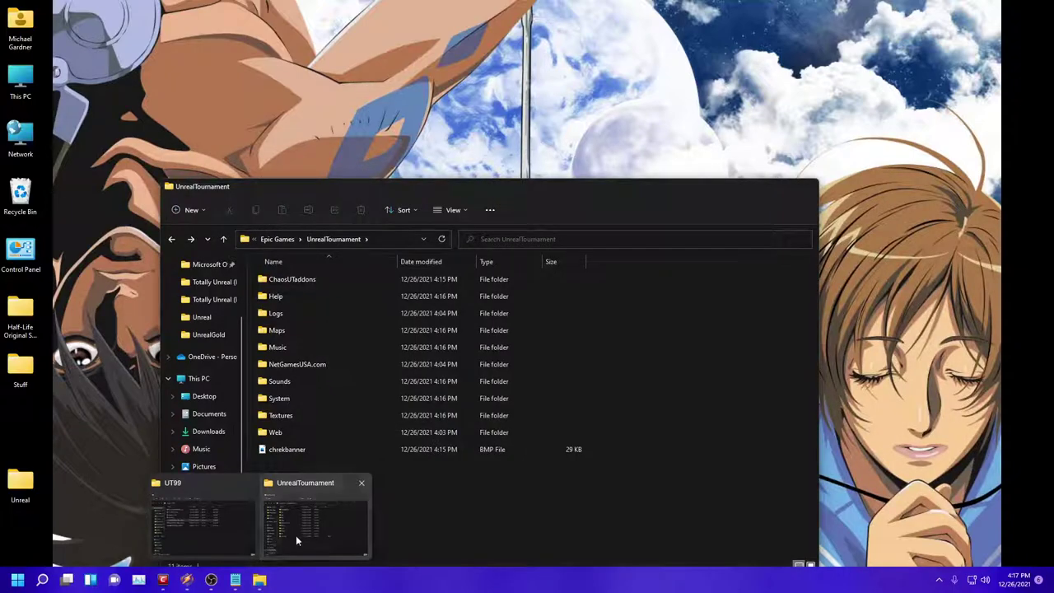
click(296, 535)
double_click(284, 416)
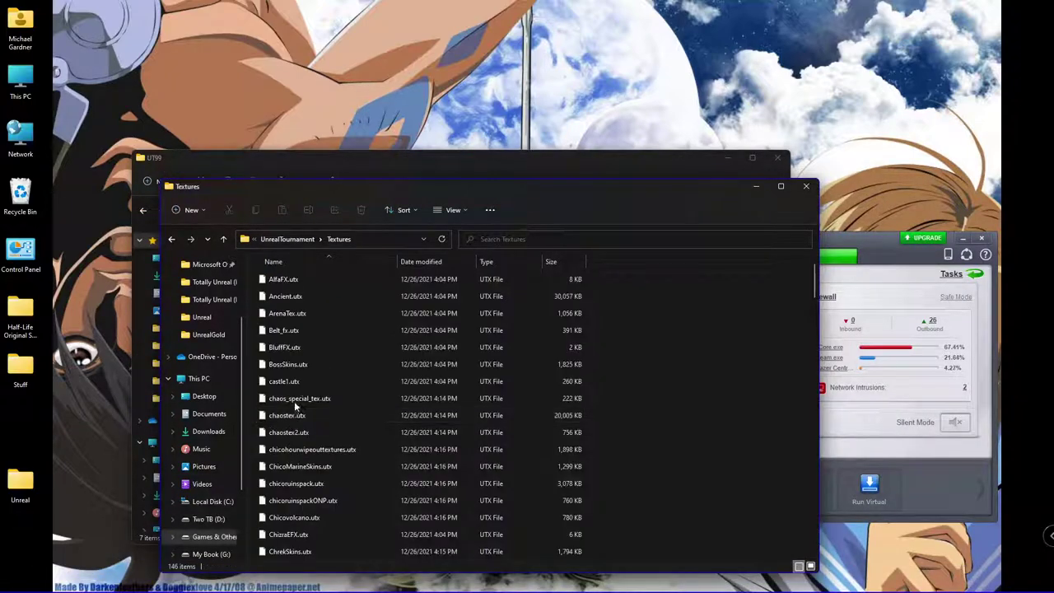
click(171, 239)
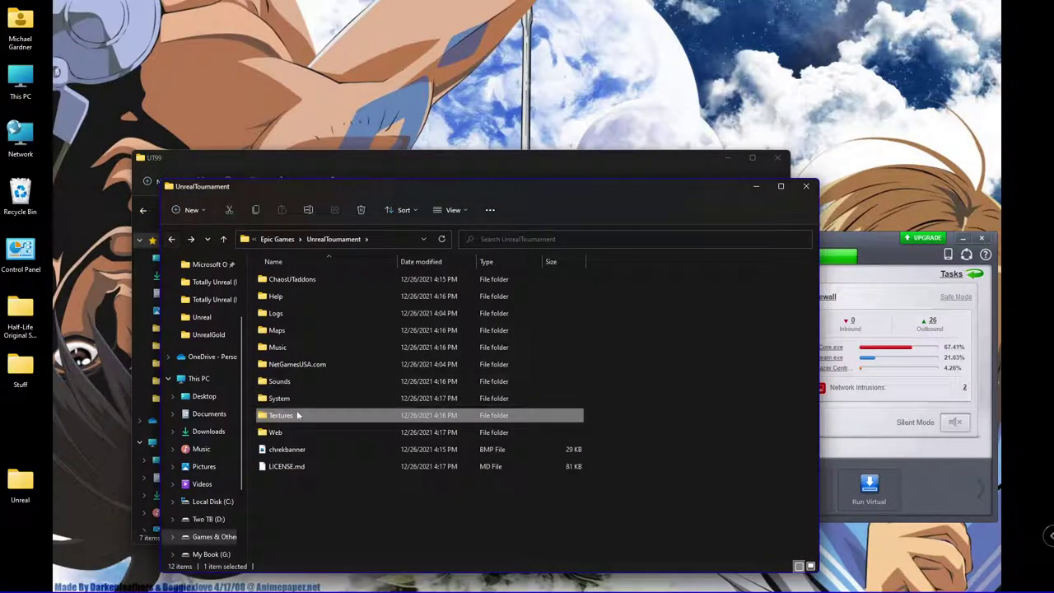
double_click(290, 397)
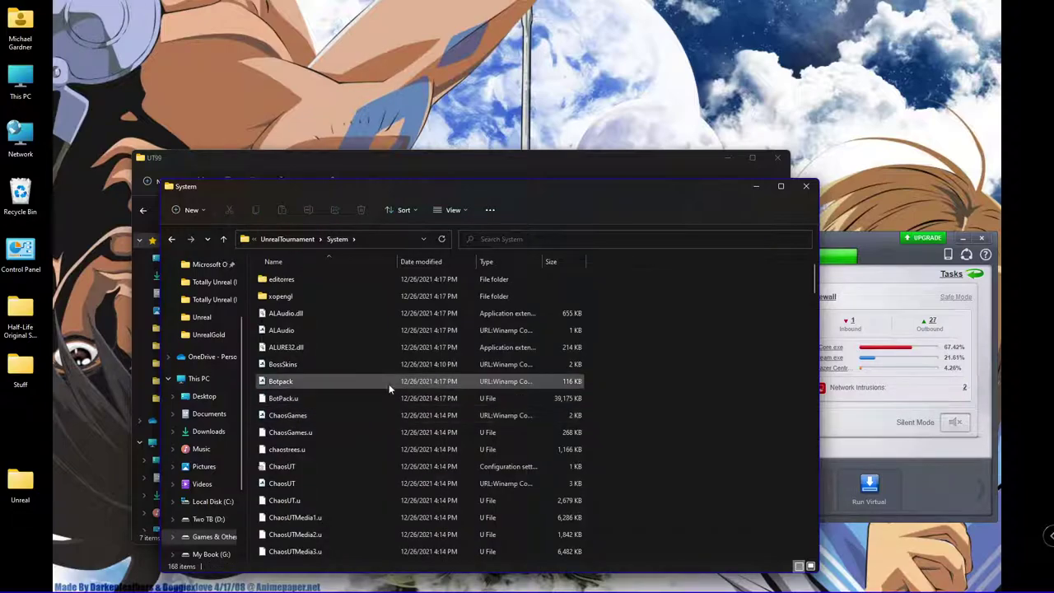
scroll(387, 395, down, 5)
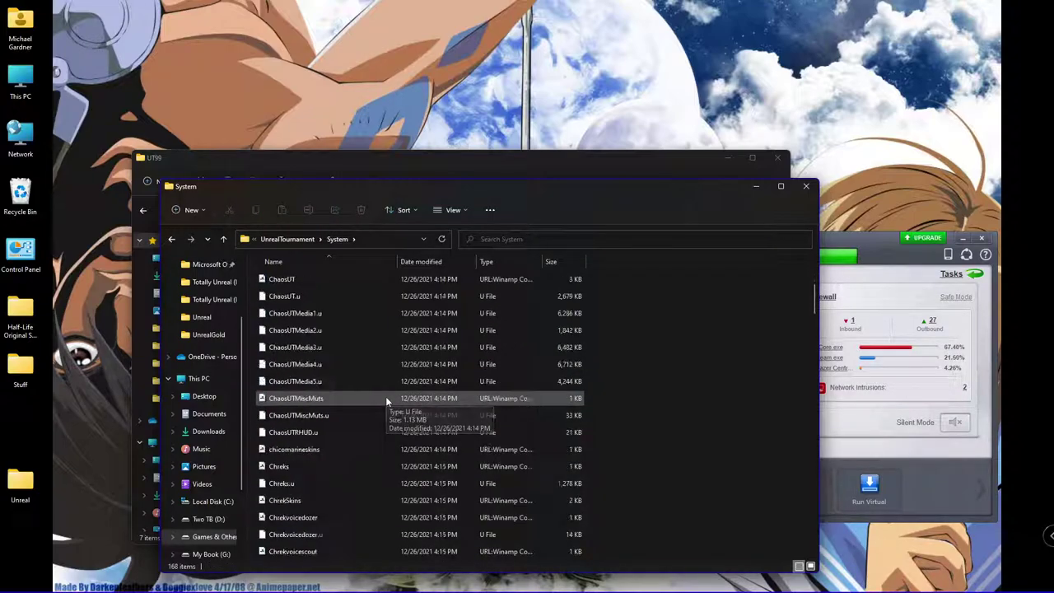
scroll(380, 404, down, 5)
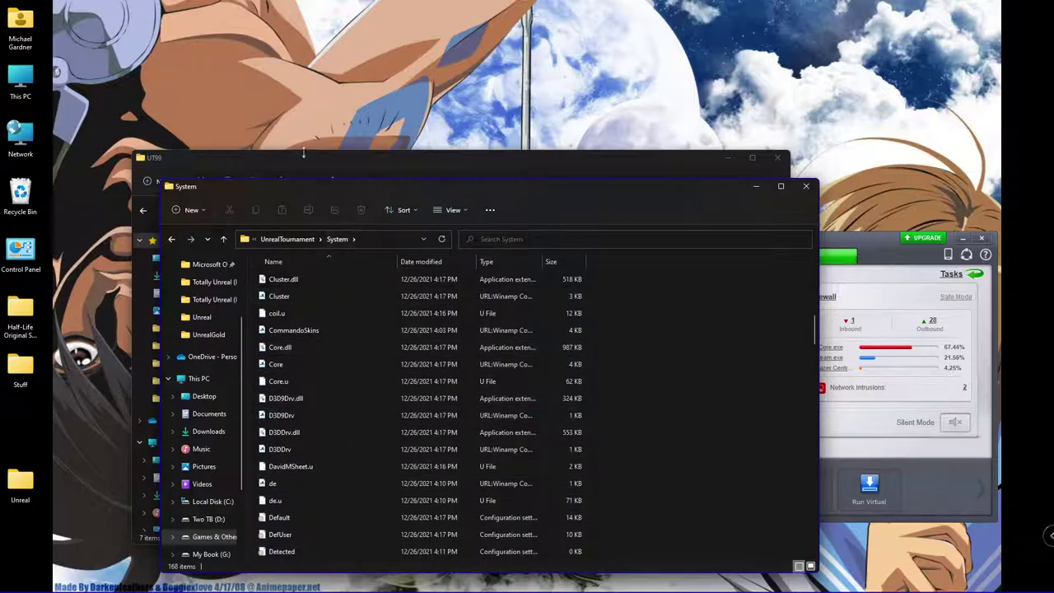
Step: Move the d3d11drv.4 zip archive from the UT99 folder up into the Unreal folder
drag(302, 153, 239, 78)
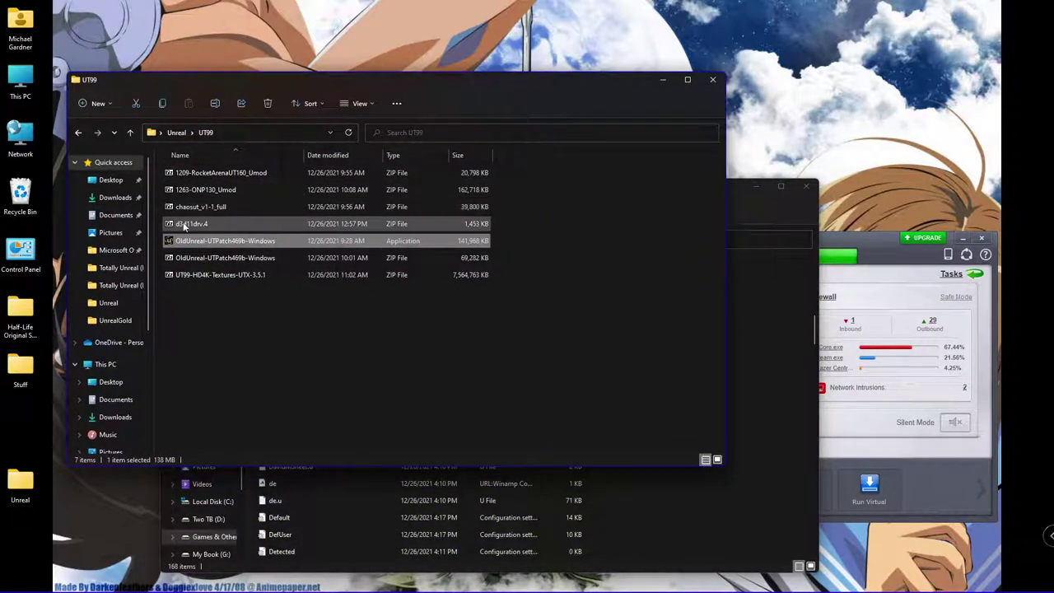
right_click(184, 226)
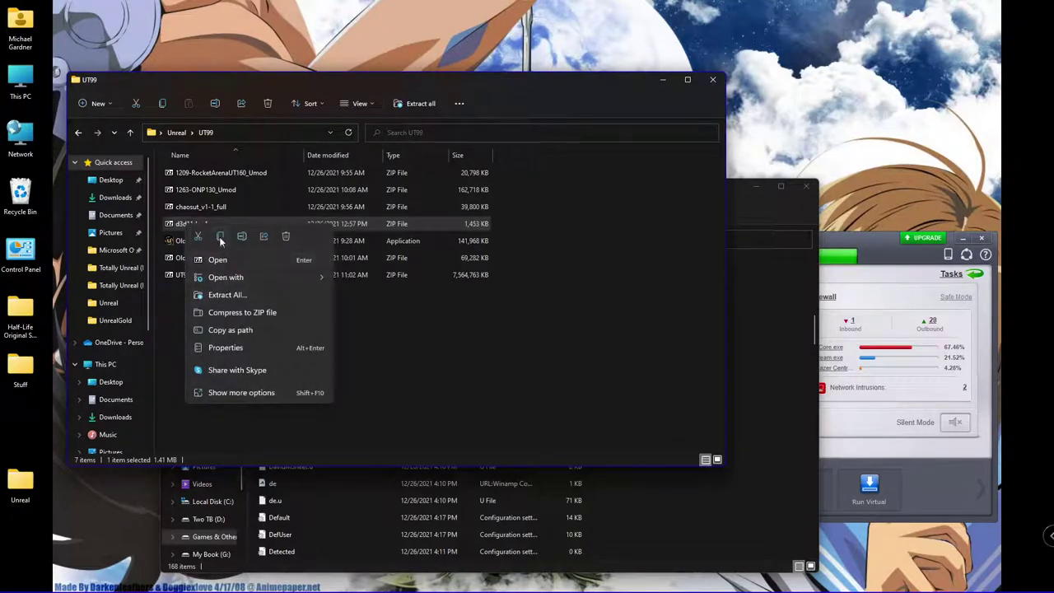
click(196, 237)
key(alt+Up)
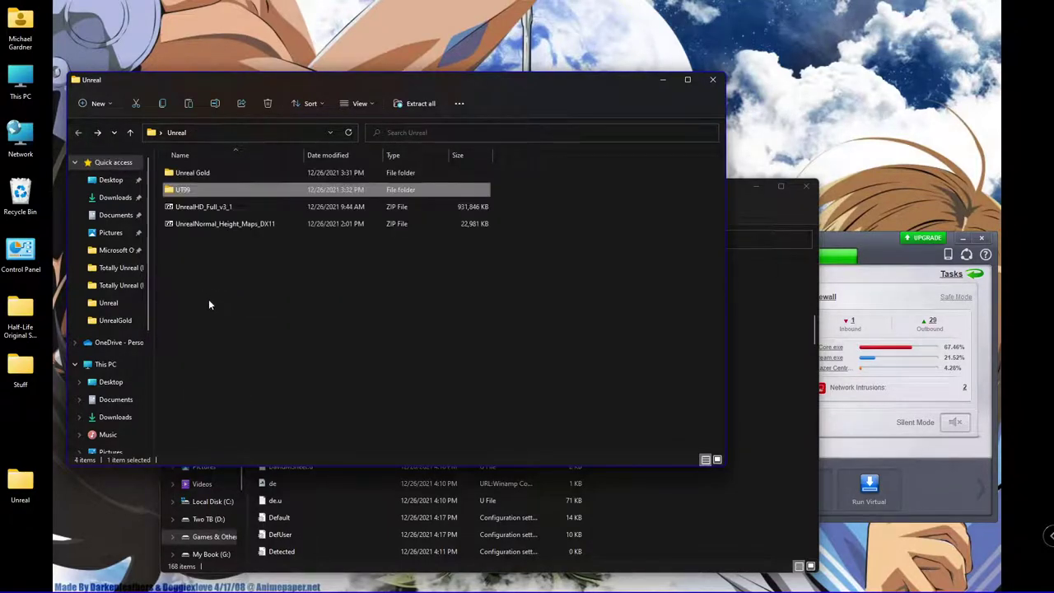
right_click(229, 333)
click(223, 311)
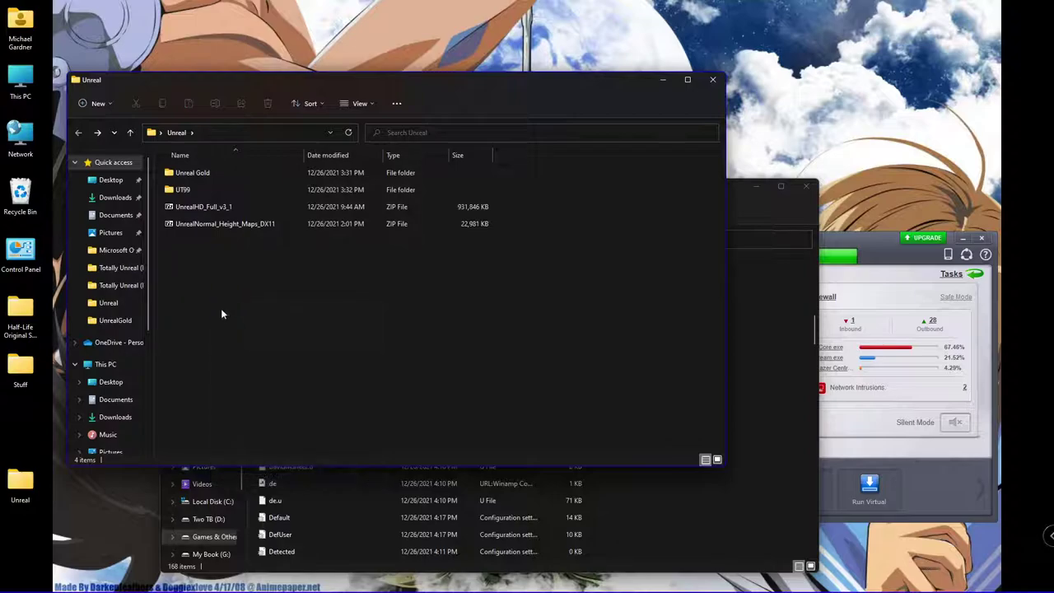
Step: Extract the d3d11drv folder, D3D11Drv.int and Effects11.dll from the d3d11drv.4 archive's Common folder into UnrealTournament\System
double_click(219, 241)
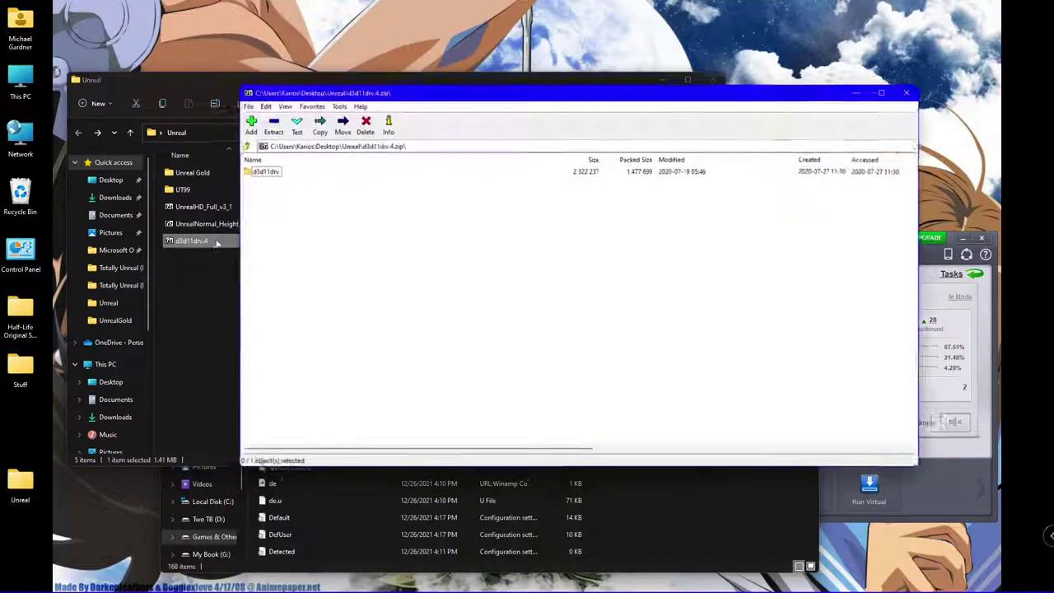
double_click(259, 170)
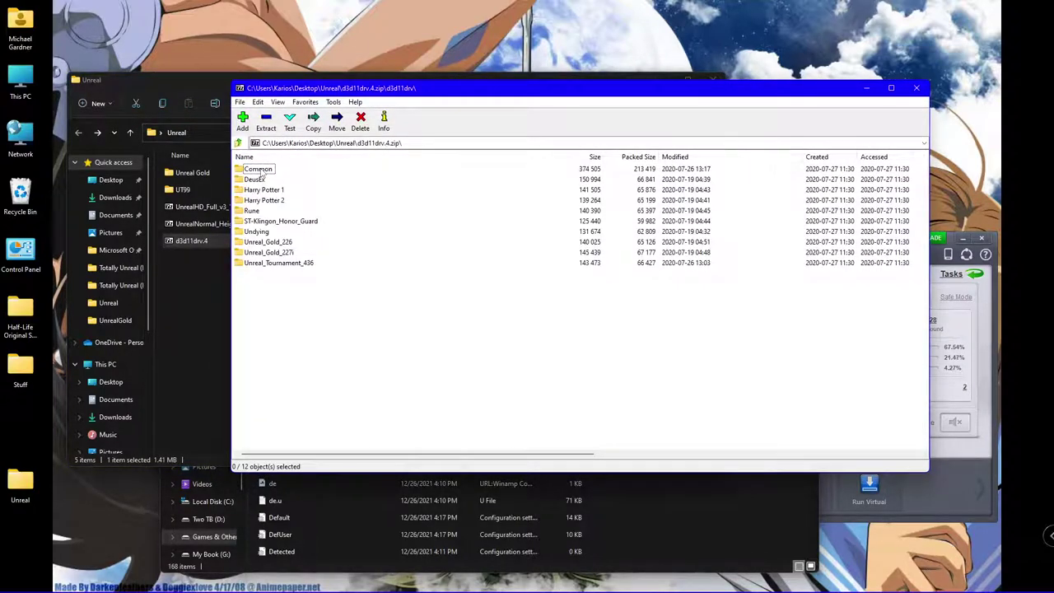
double_click(258, 170)
drag(284, 232, 699, 513)
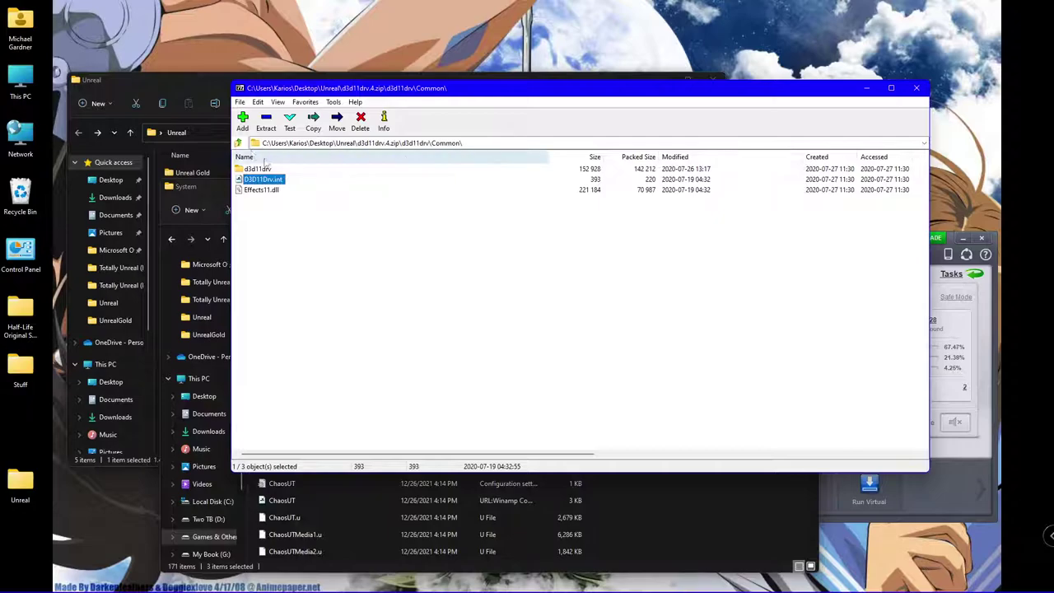
click(237, 142)
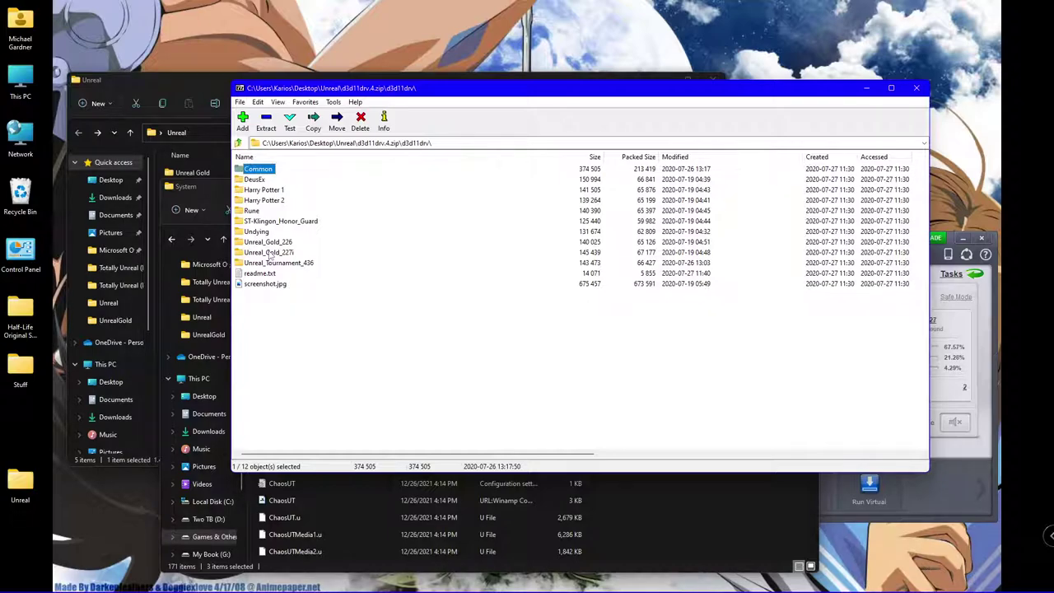
double_click(268, 252)
drag(322, 249, 262, 169)
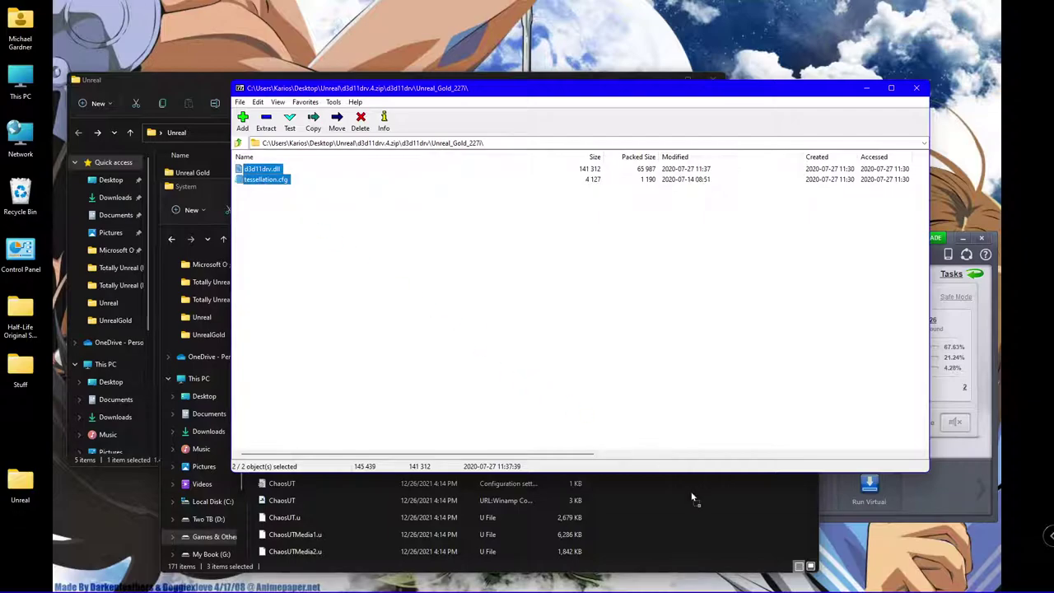
Step: Extract d3d11drv.dll and tessellation.cfg from the d3d11drv.4 archive's Unreal_Tournament_436 folder into UnrealTournament\System
click(238, 144)
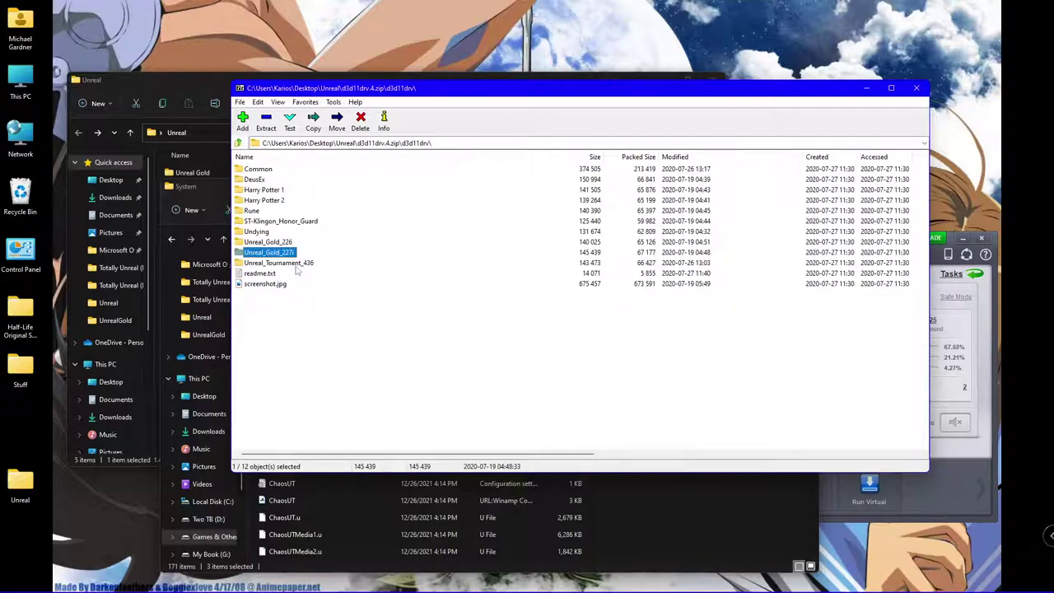
double_click(295, 266)
drag(319, 278, 238, 165)
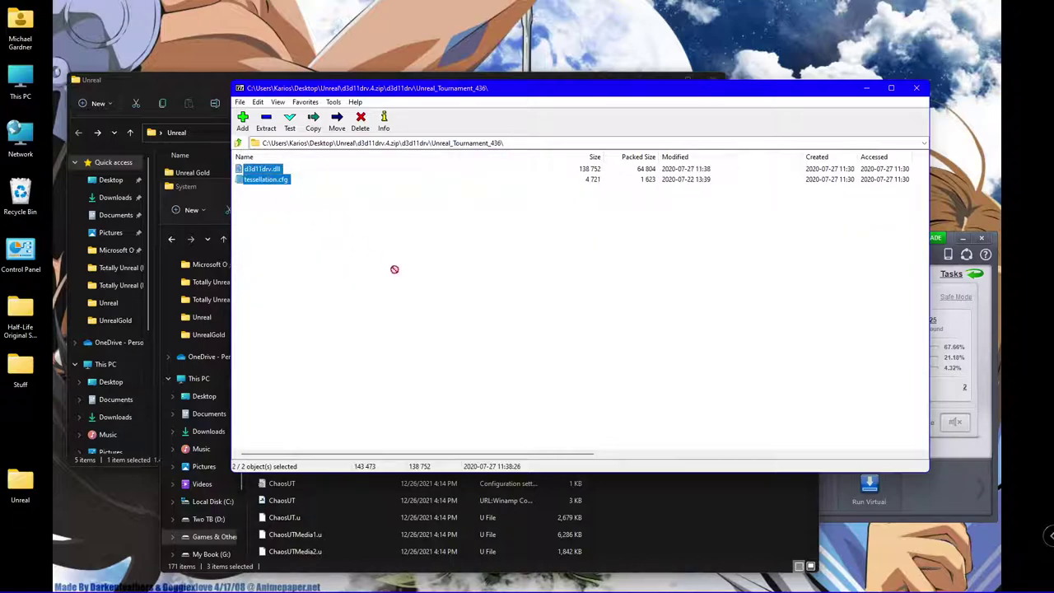
drag(710, 516, 710, 516)
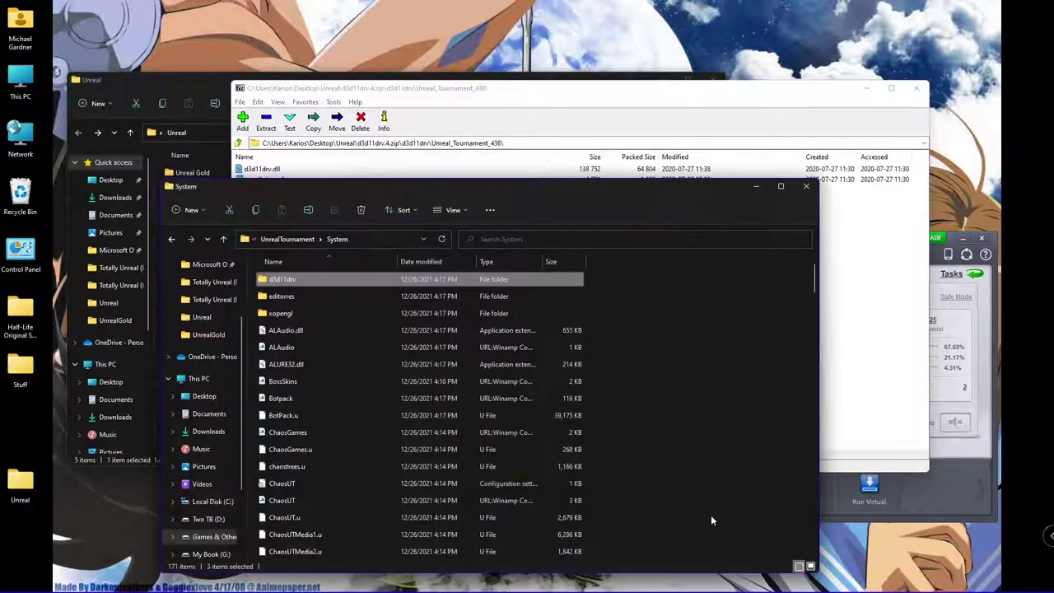
click(471, 119)
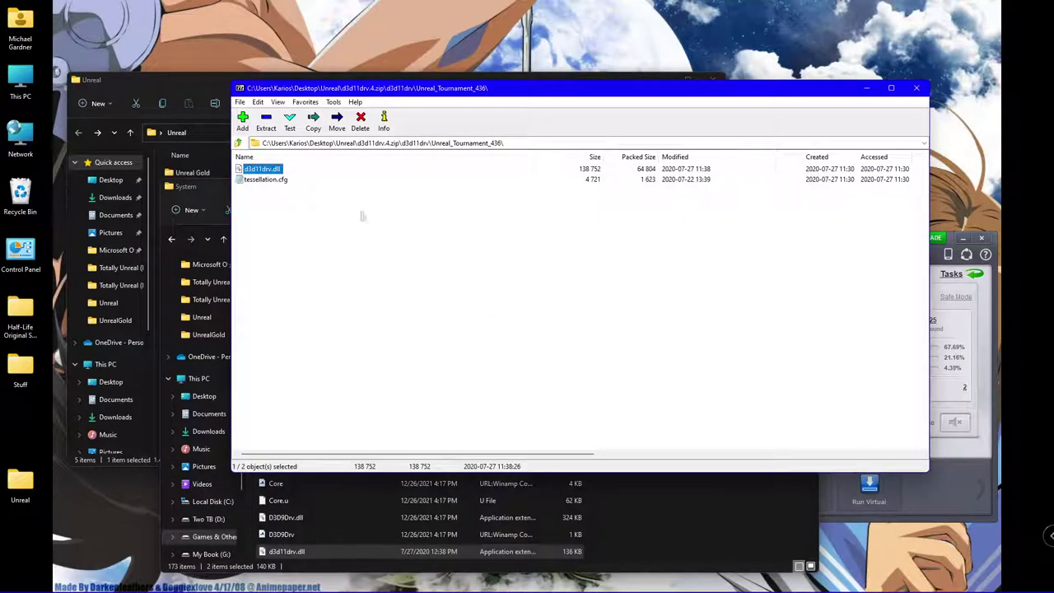
click(239, 144)
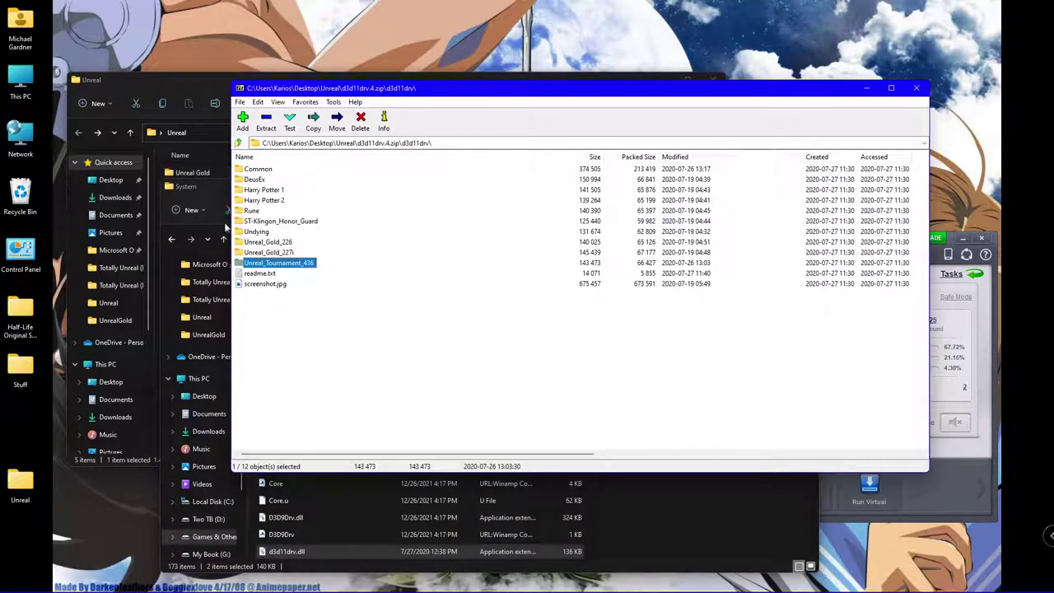
Step: Extract the Textures folder, ReadMe.txt and ReleaseNotes3.5.1.txt from UT99-HD4K-Textures-UTX-3.5.1.zip in the UT99 folder into the main UnrealTournament folder
click(677, 481)
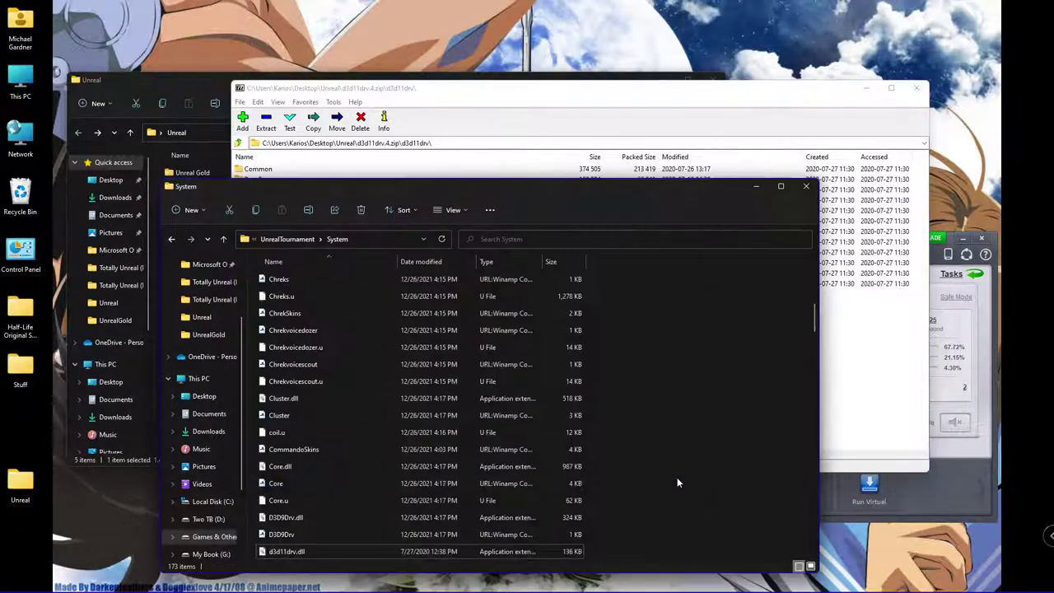
click(173, 239)
click(200, 84)
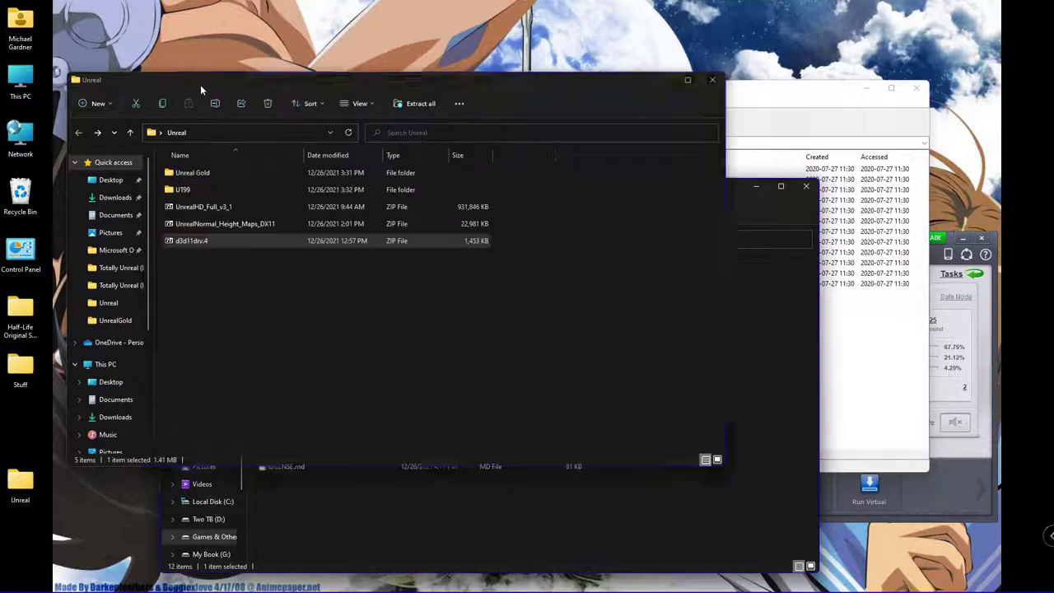
click(230, 209)
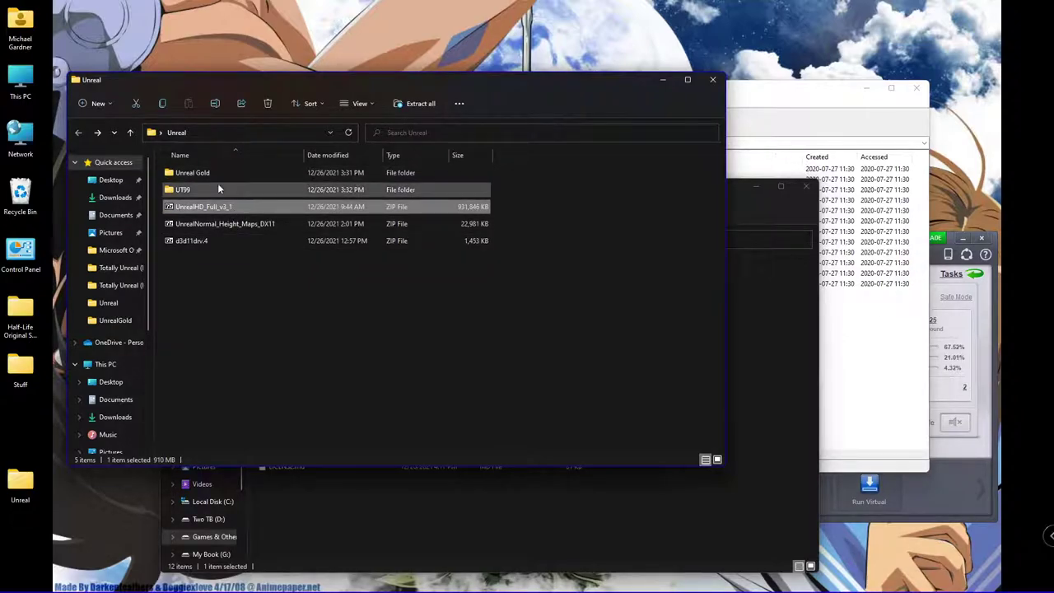
click(216, 189)
double_click(217, 189)
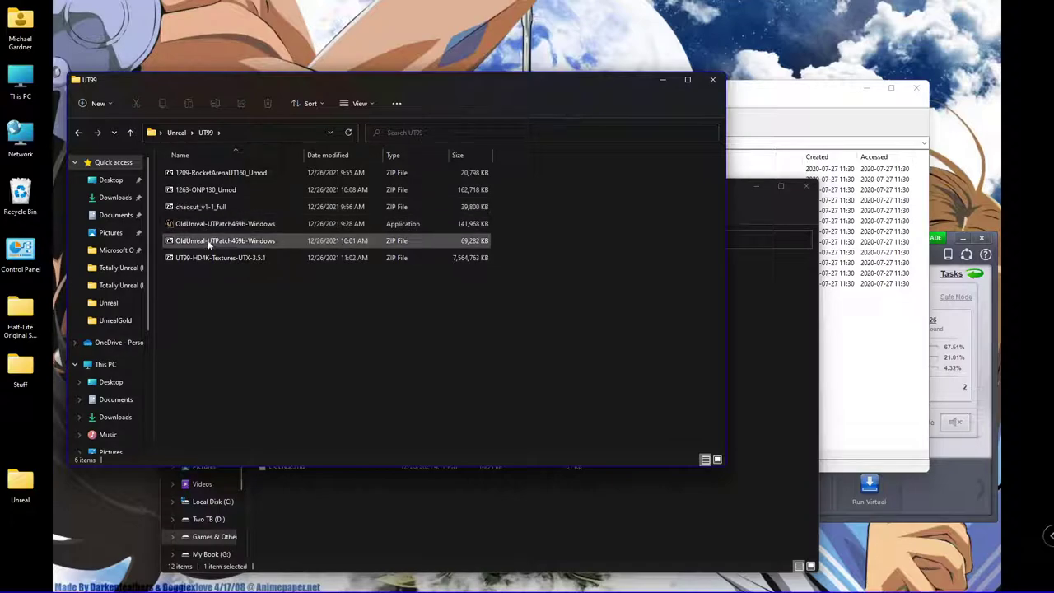
double_click(226, 260)
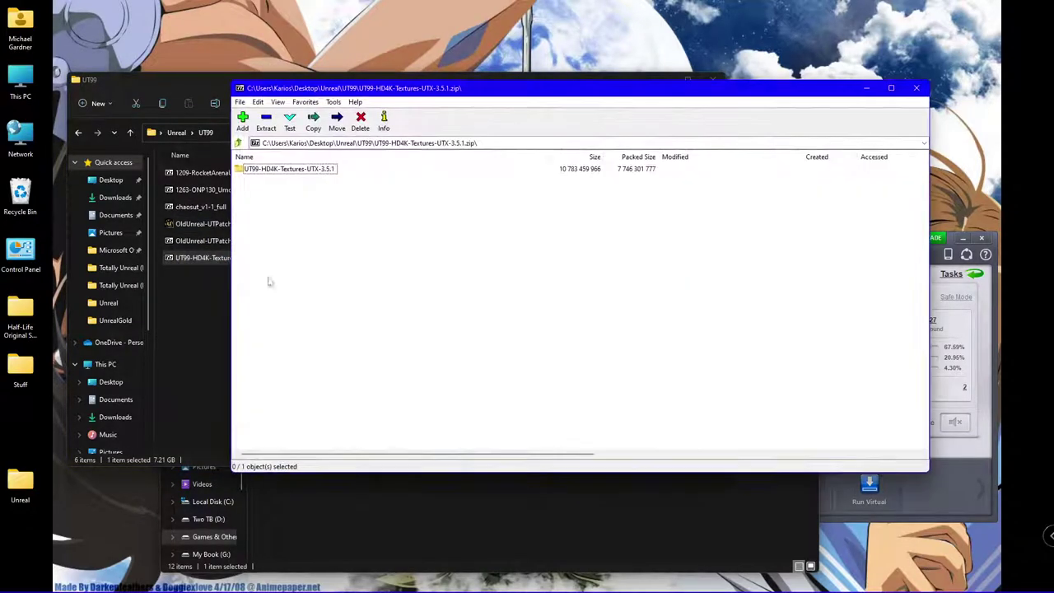
double_click(320, 169)
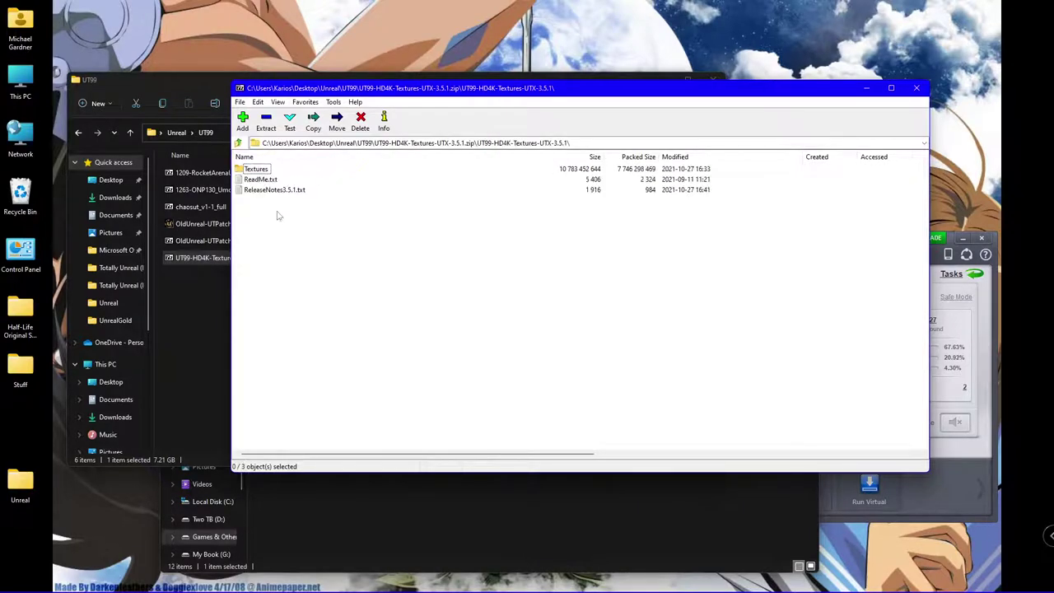
drag(299, 213, 247, 169)
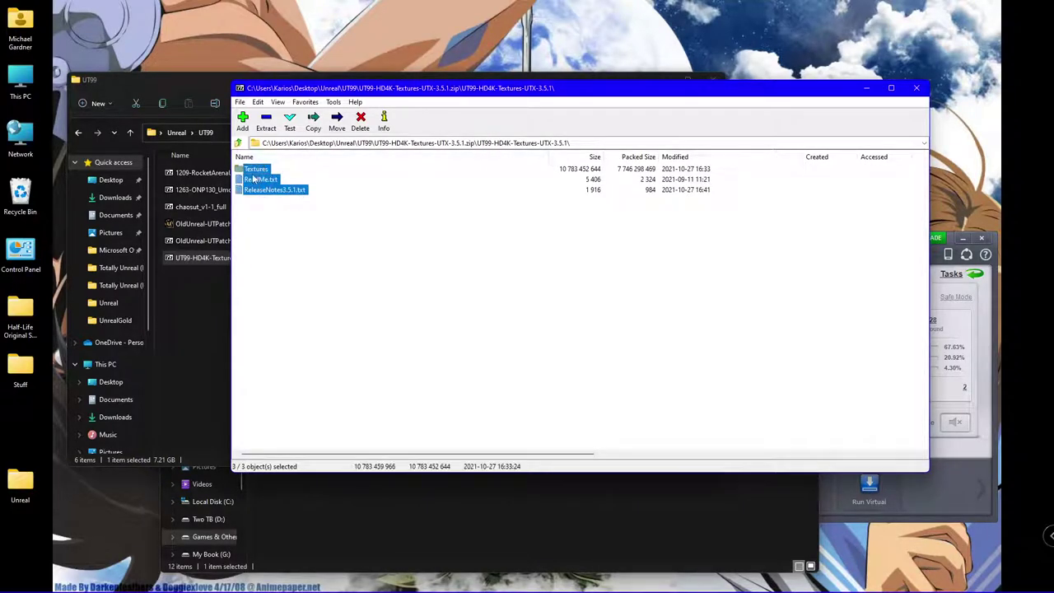
drag(540, 508, 544, 510)
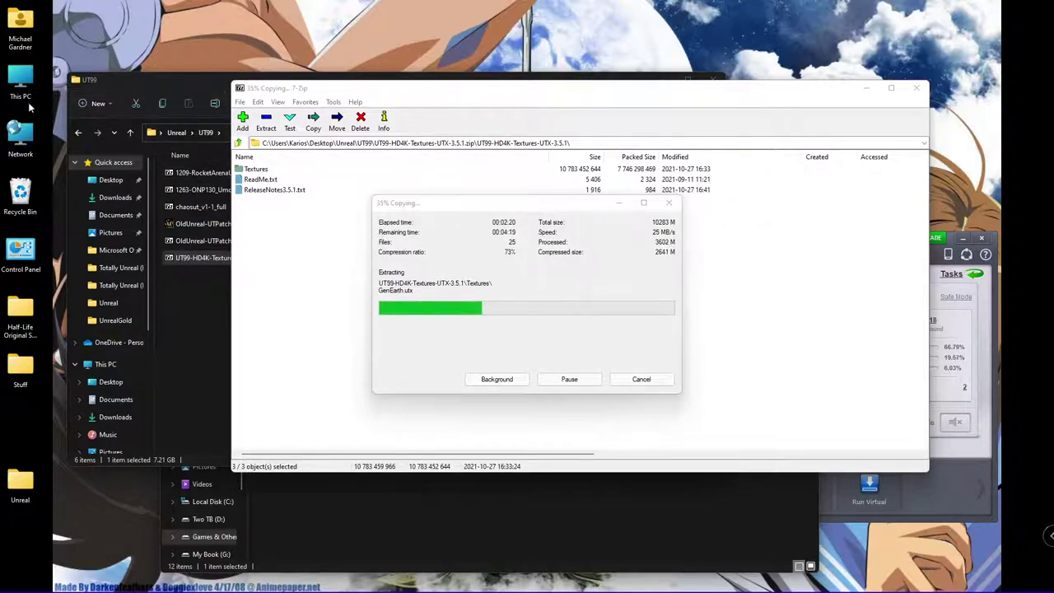
Step: Check the drives in This PC while the HD textures extract, and replace the same-named files in the UnrealTournament destination
double_click(22, 85)
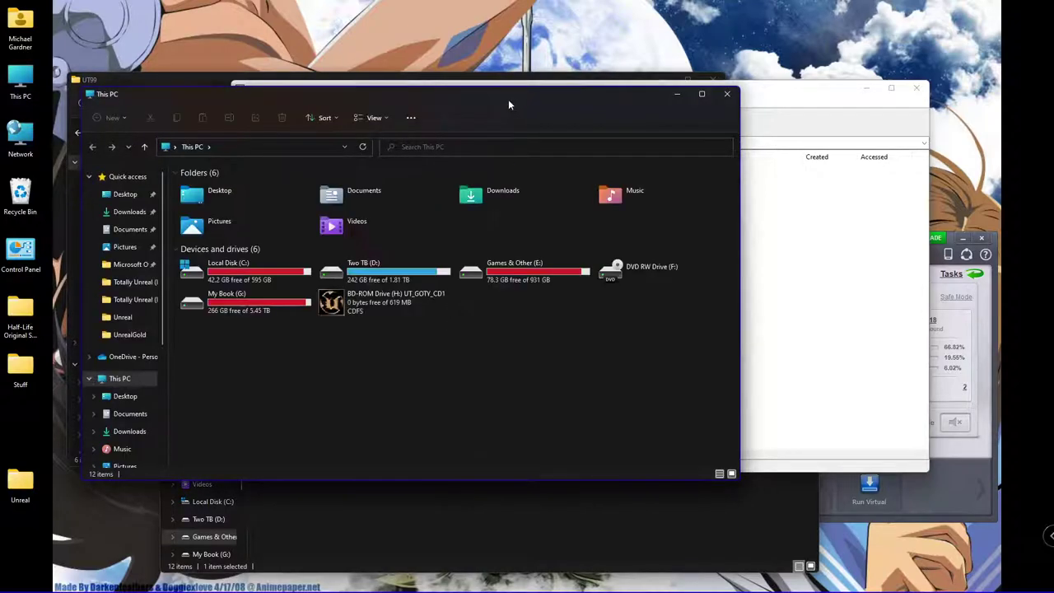
drag(508, 99, 625, 0)
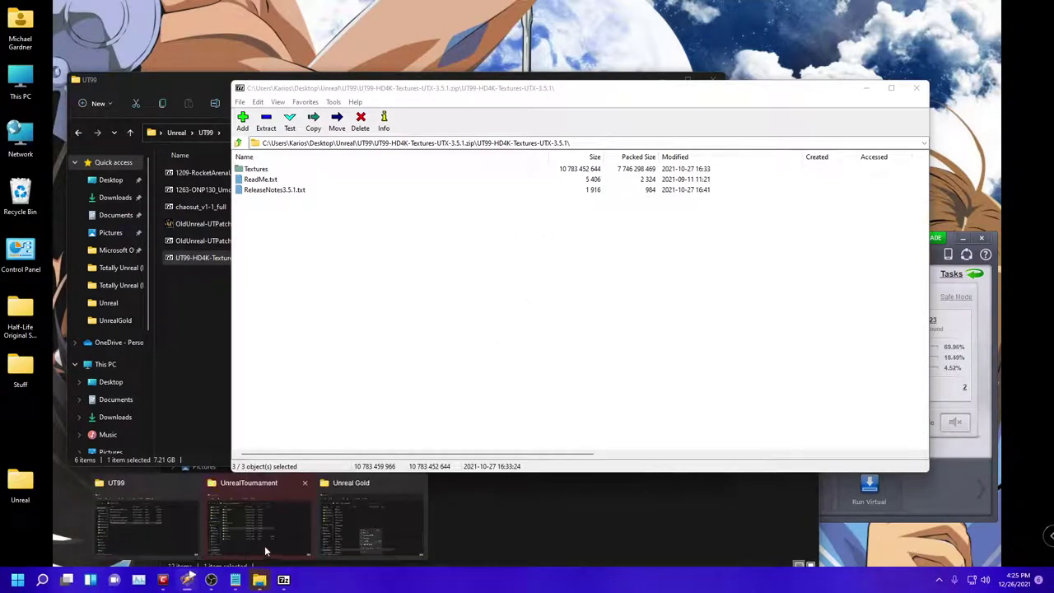
click(261, 533)
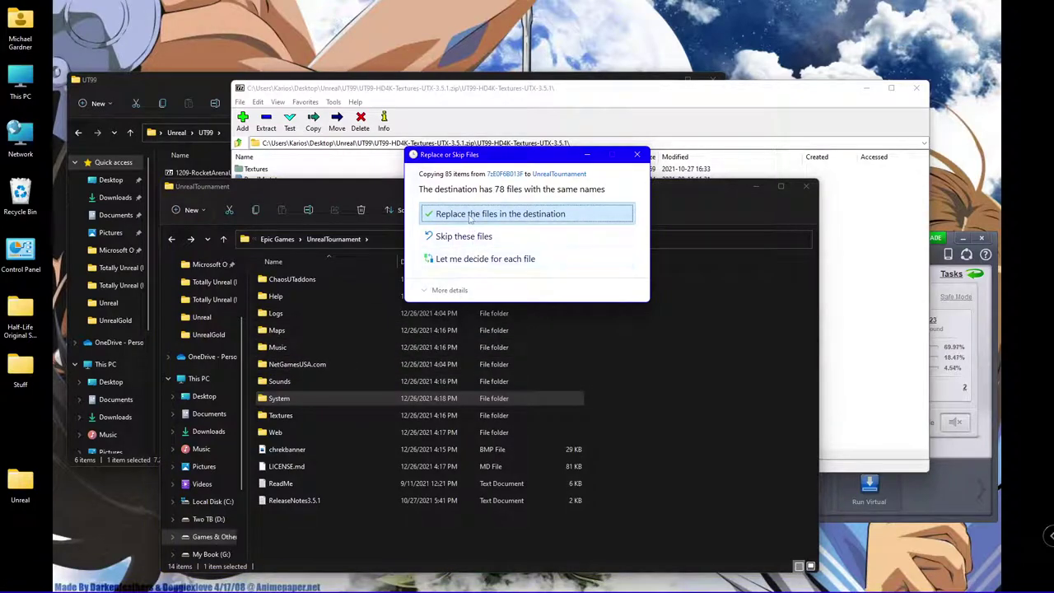
click(470, 215)
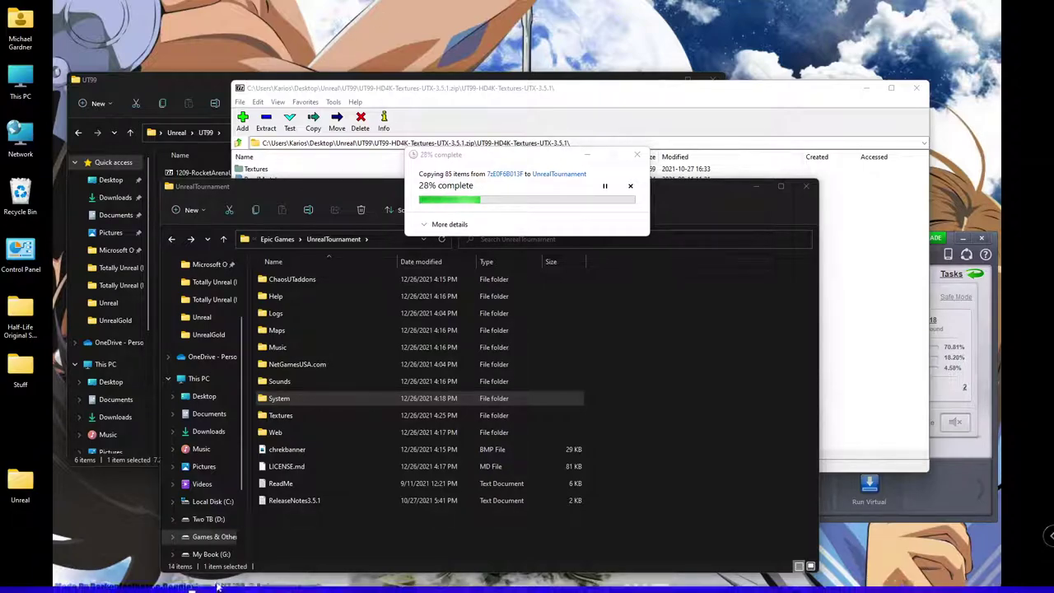
mouse_move(211, 579)
mouse_move(258, 579)
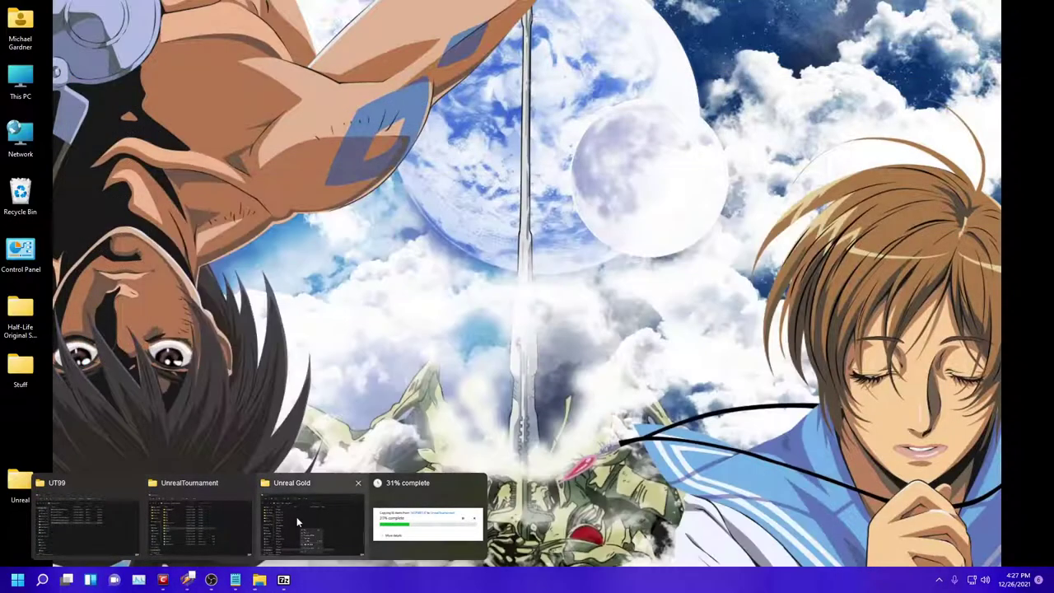
click(296, 516)
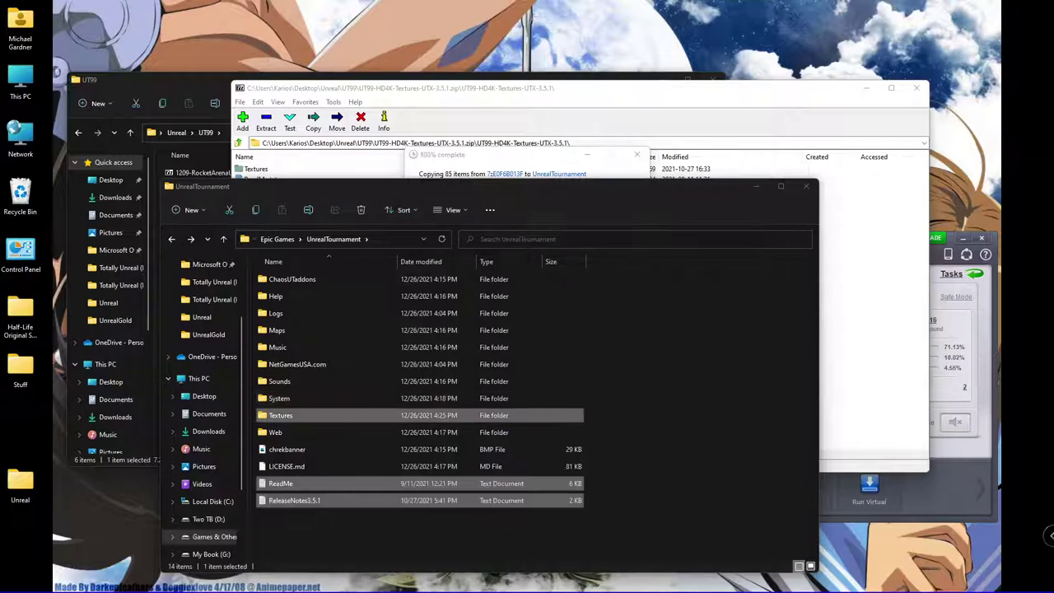
mouse_move(255, 583)
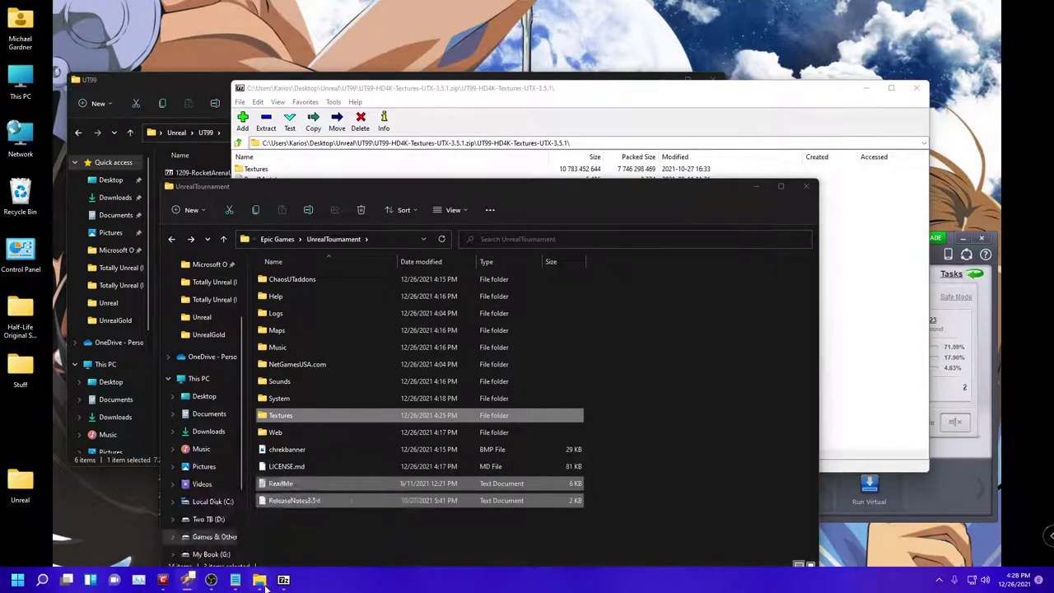
click(417, 483)
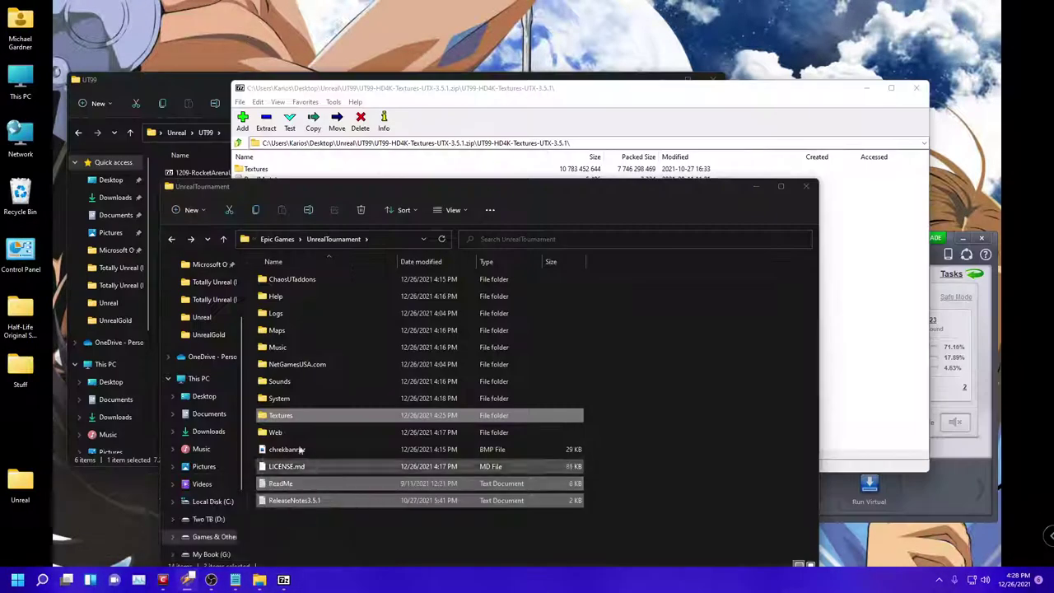
Step: Extract the whole contents of UnrealHD_Full_v3_1.ZIP from the Unreal folder into the UnrealTournament folder and close the archive
click(206, 80)
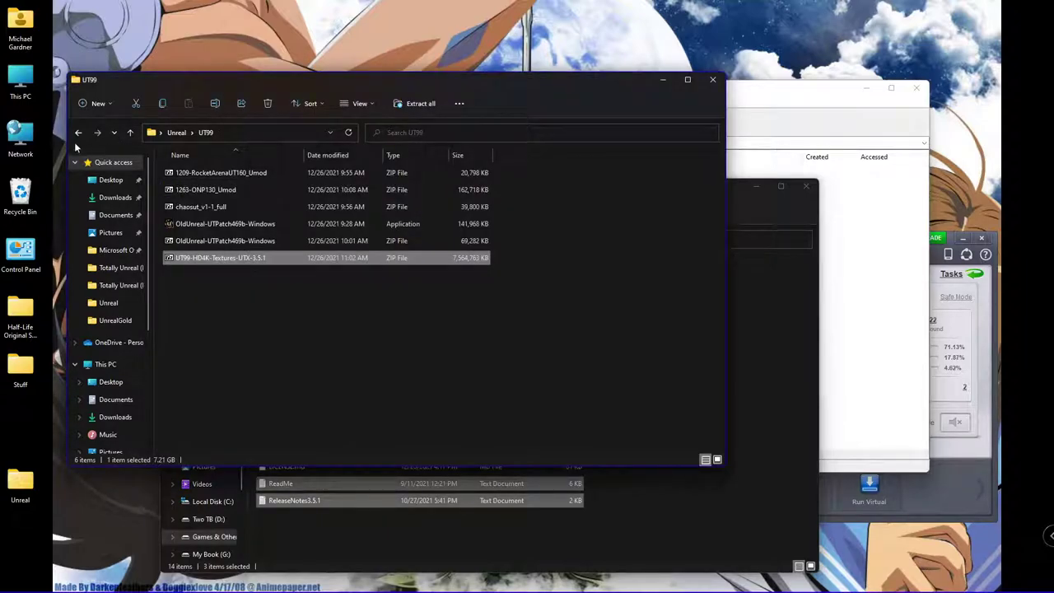
click(79, 132)
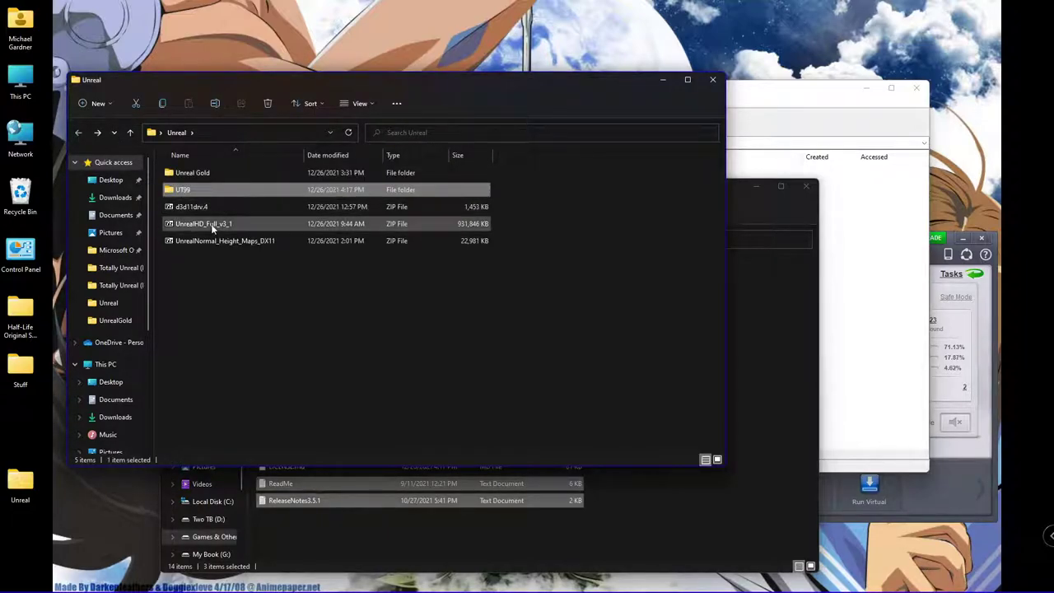
double_click(212, 225)
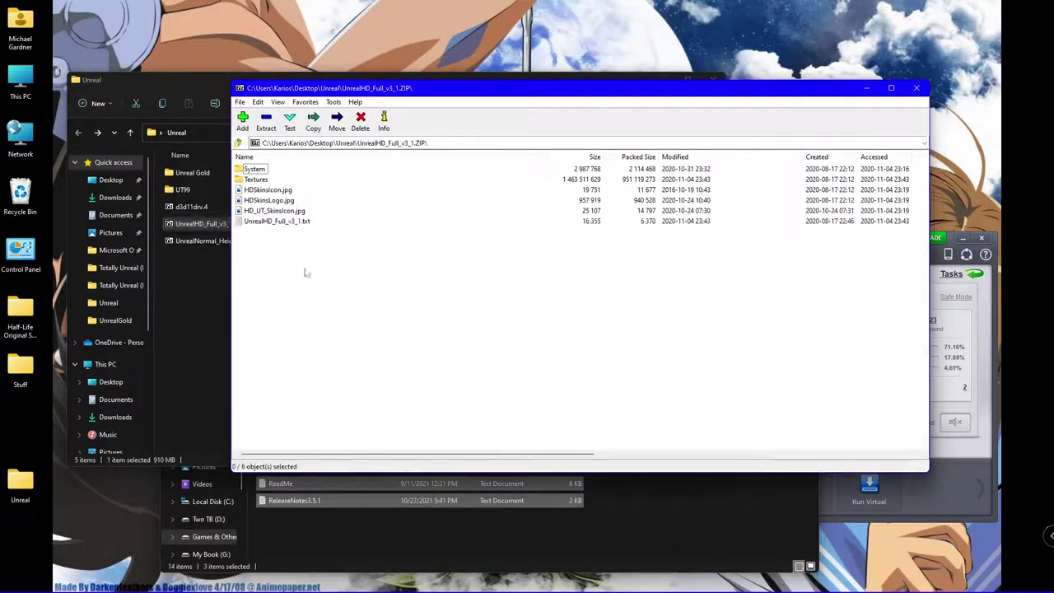
mouse_move(326, 284)
mouse_down()
mouse_move(263, 169)
mouse_move(237, 165)
mouse_move(670, 500)
mouse_up()
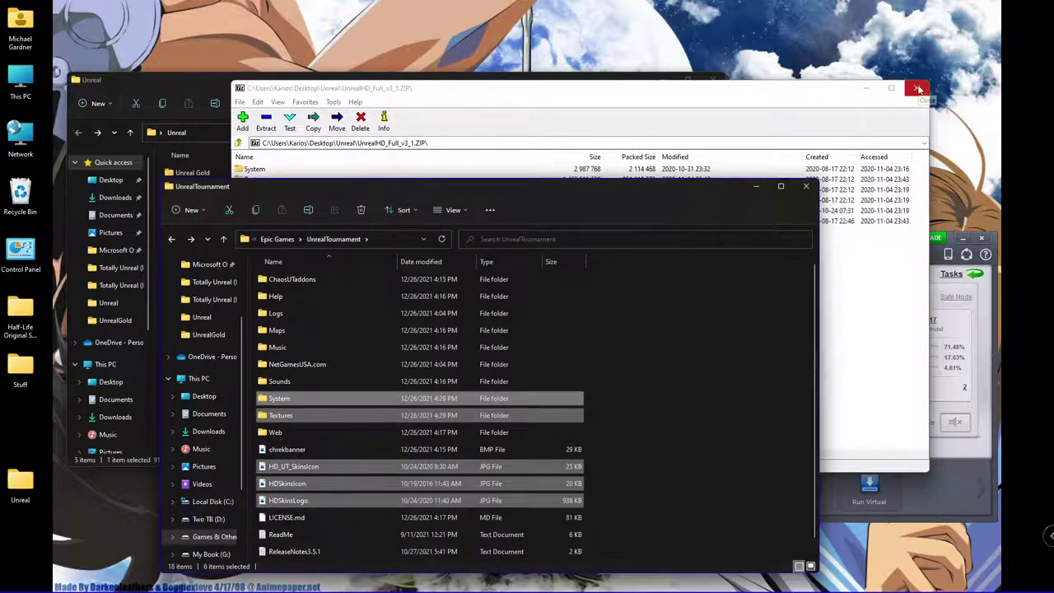
click(753, 89)
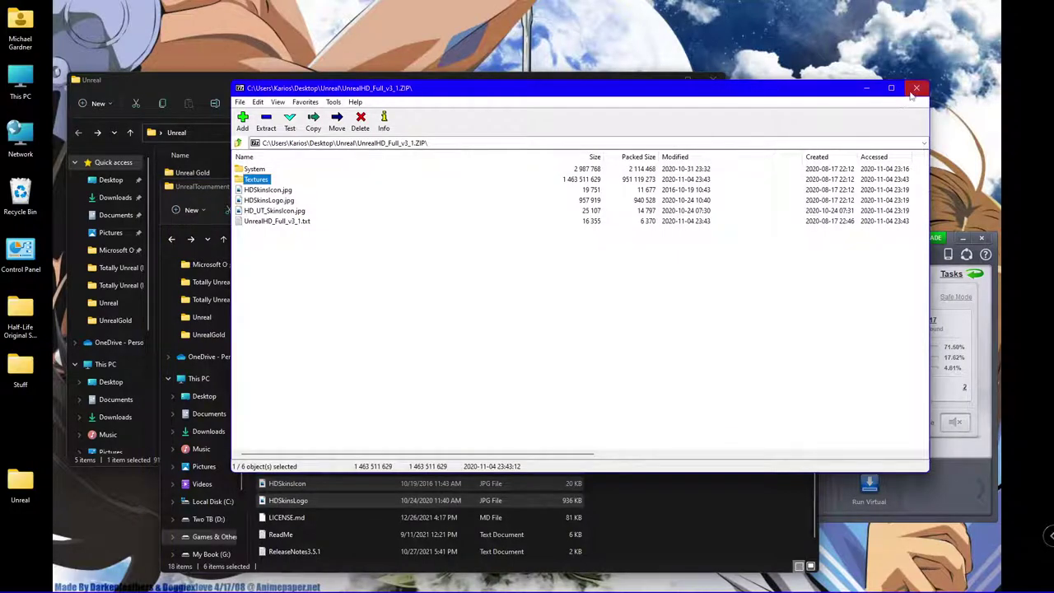
click(915, 87)
Step: Extract the Textures folder from UnrealNormal_Height_Maps_DX11.zip into the UnrealTournament folder and close the archive
click(656, 80)
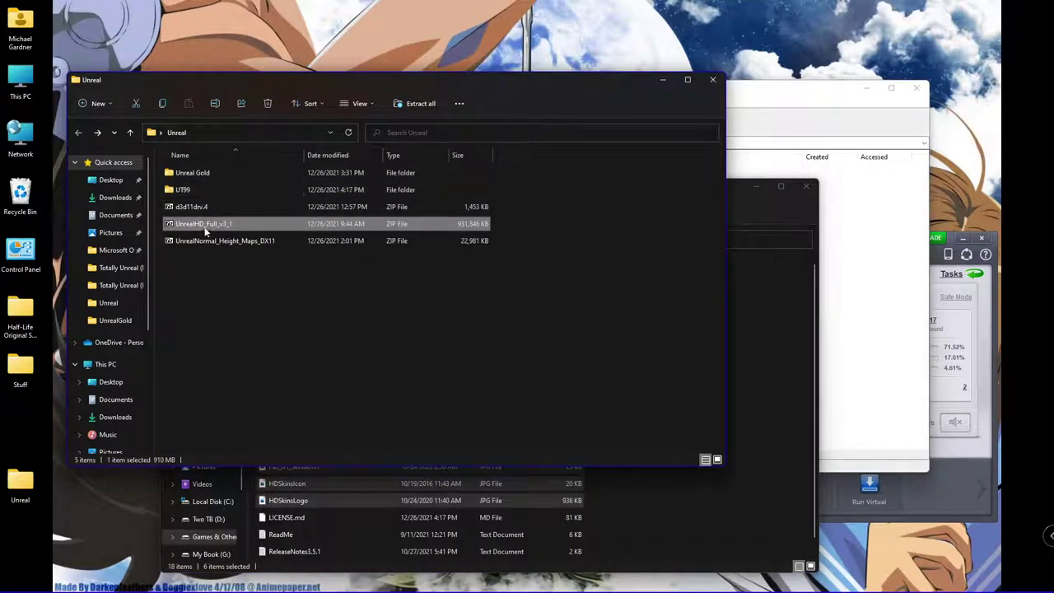
double_click(198, 240)
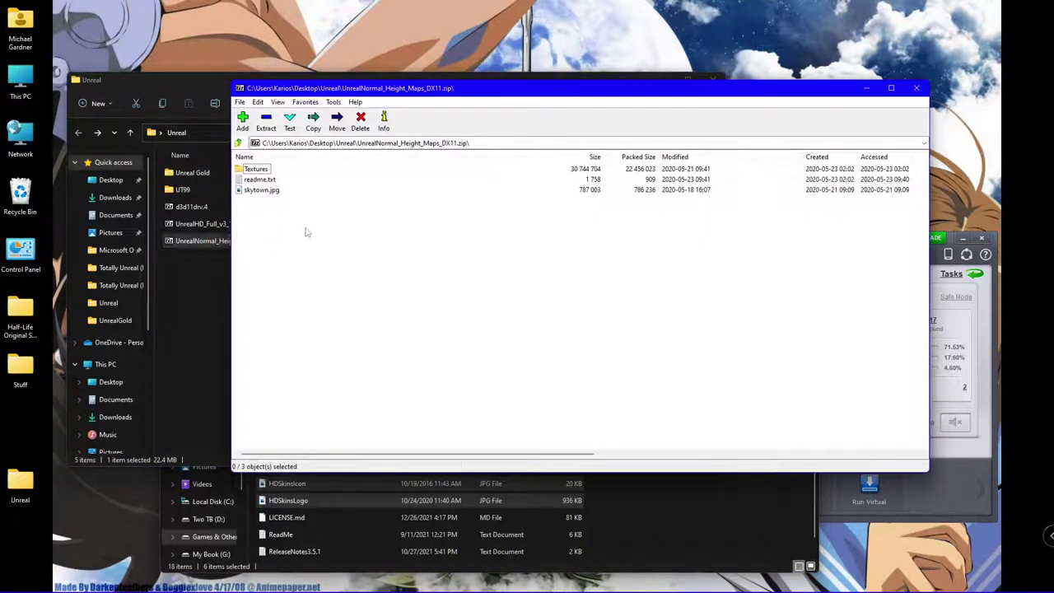
drag(256, 169, 694, 523)
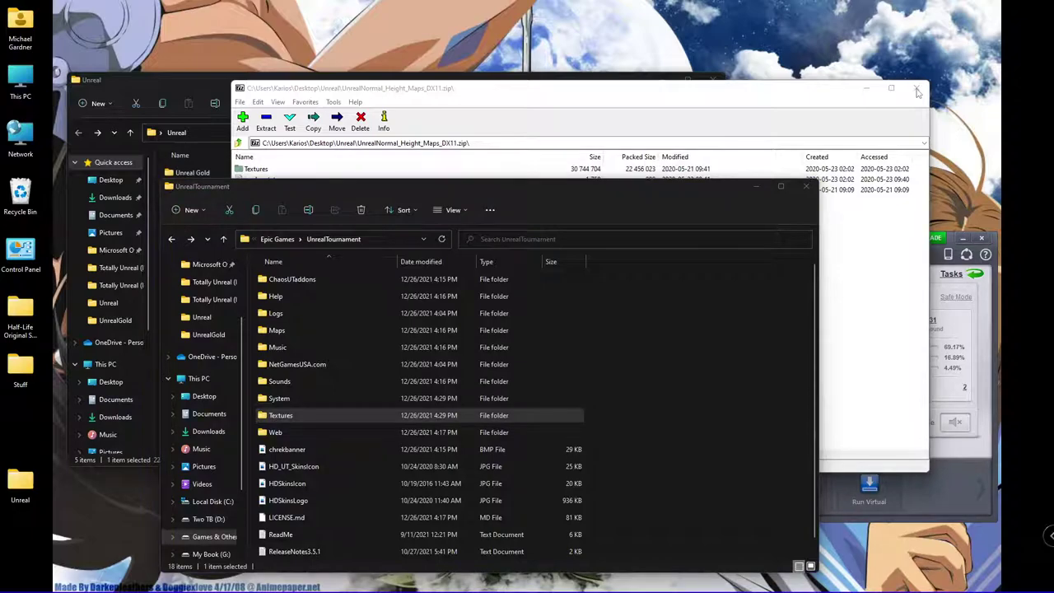
click(916, 92)
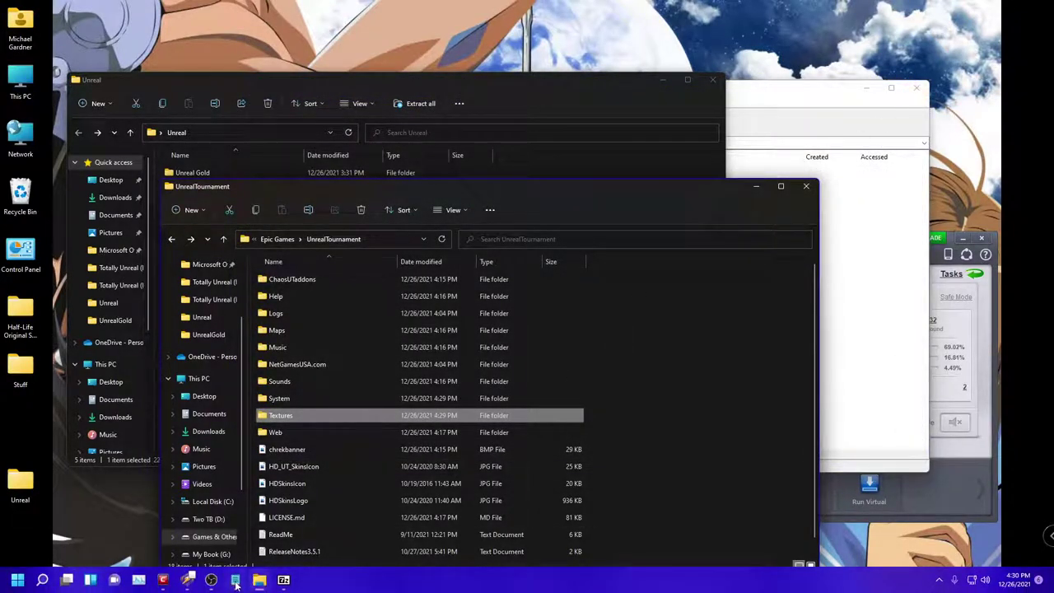
Step: Close the Unreal playlist in Notepad and launch Unreal Tournament from its G.O.T.Y. Edition group among the installed apps
click(235, 581)
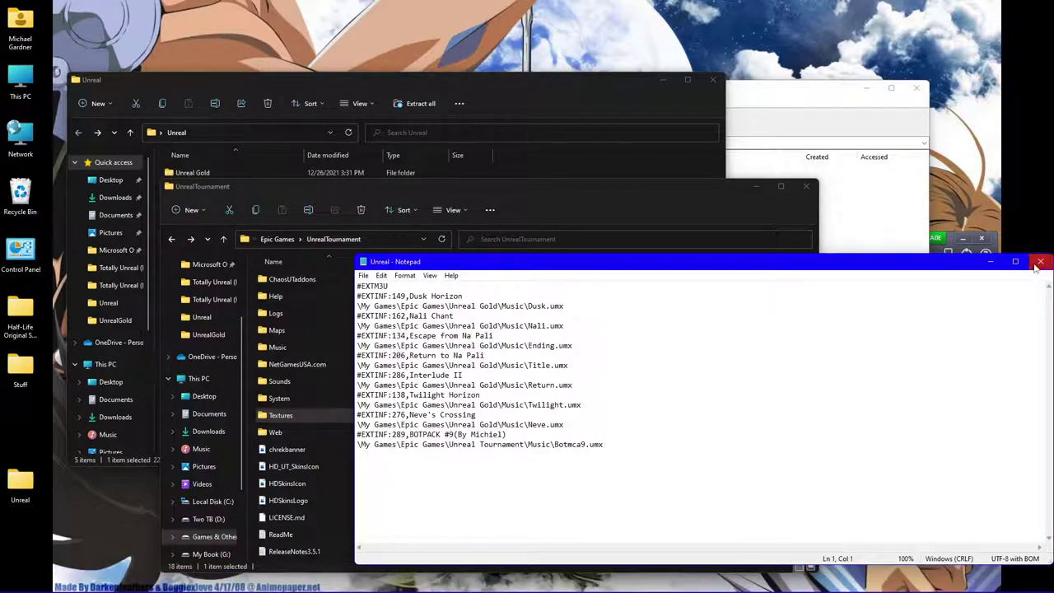
key(alt+F4)
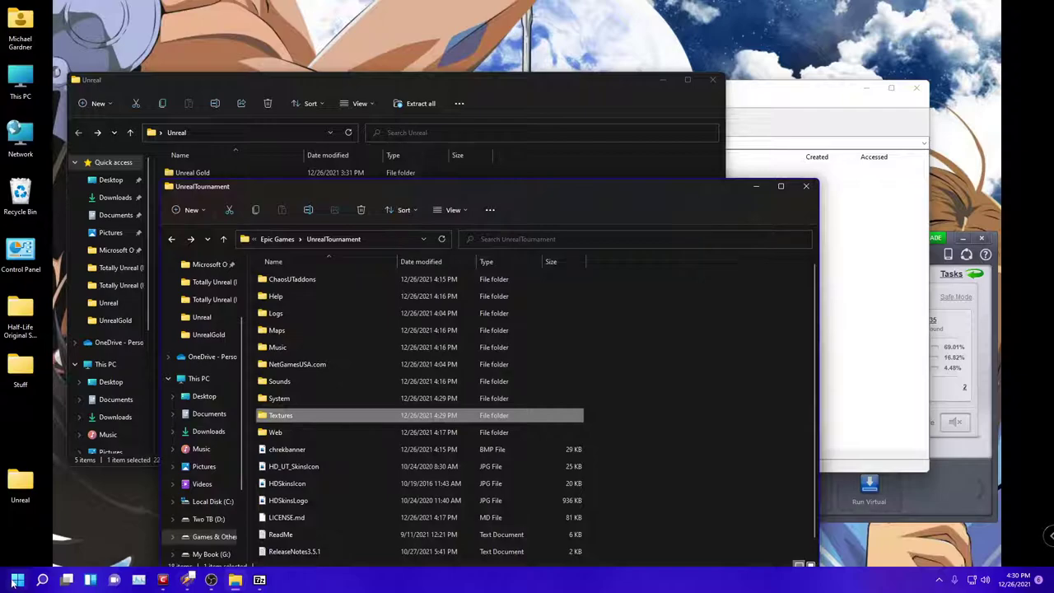
click(17, 579)
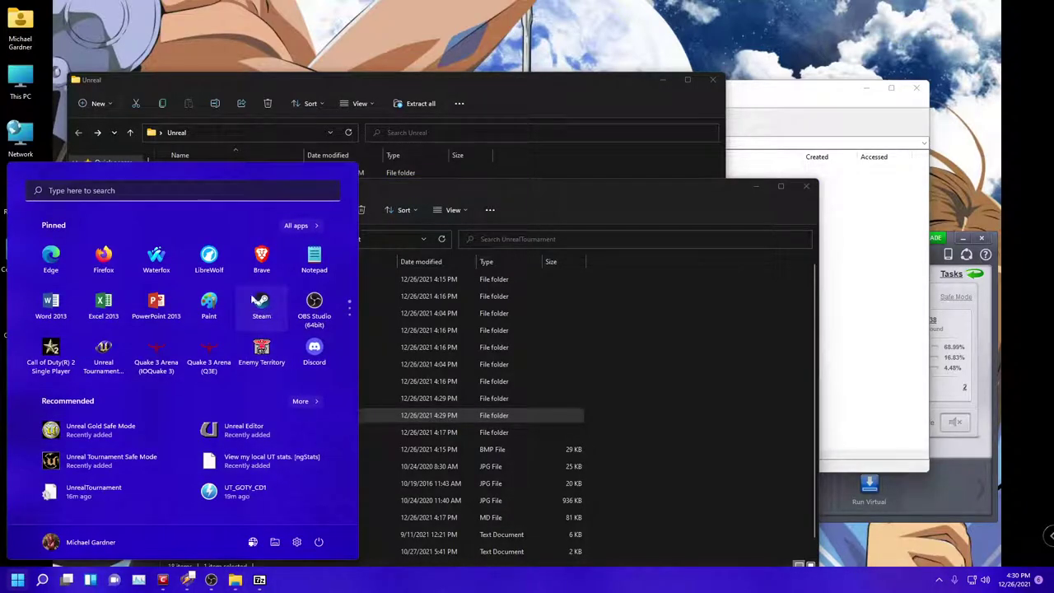
scroll(269, 280, down, 1)
scroll(240, 275, up, 1)
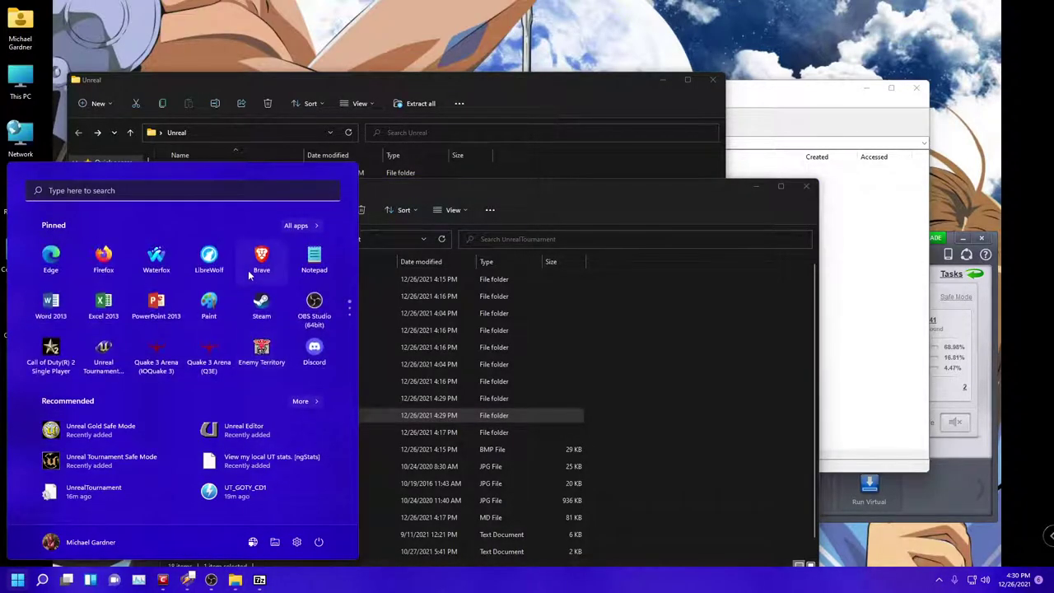
click(295, 225)
scroll(185, 333, down, 2)
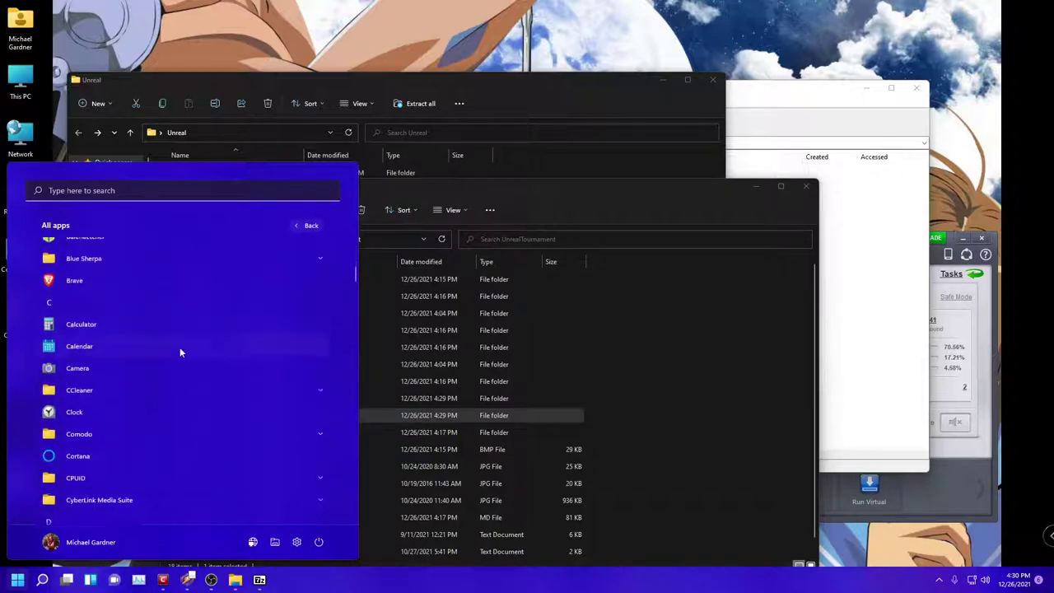
scroll(180, 352, down, 8)
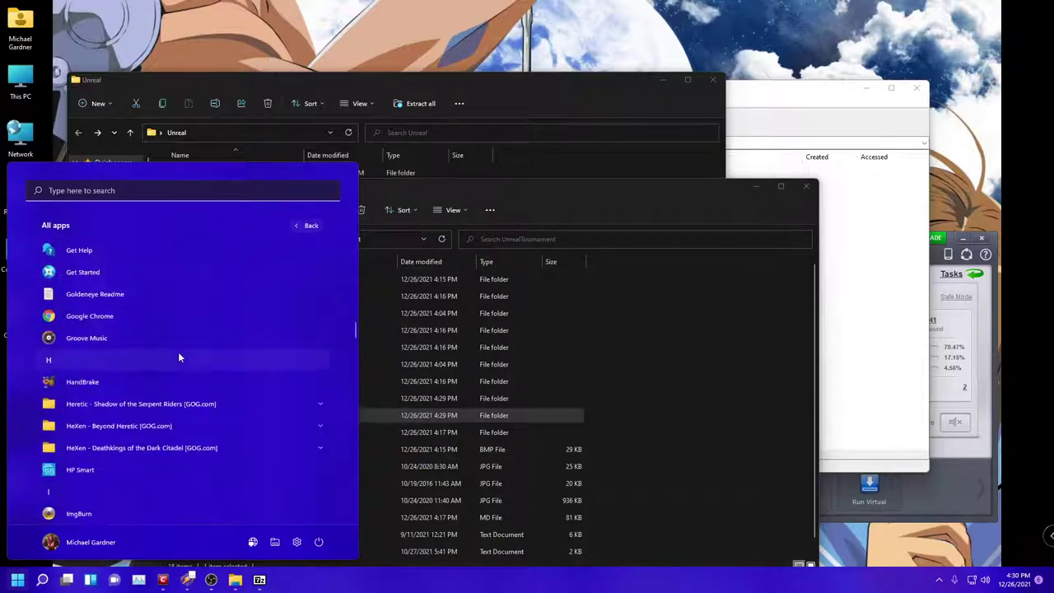
scroll(178, 357, down, 8)
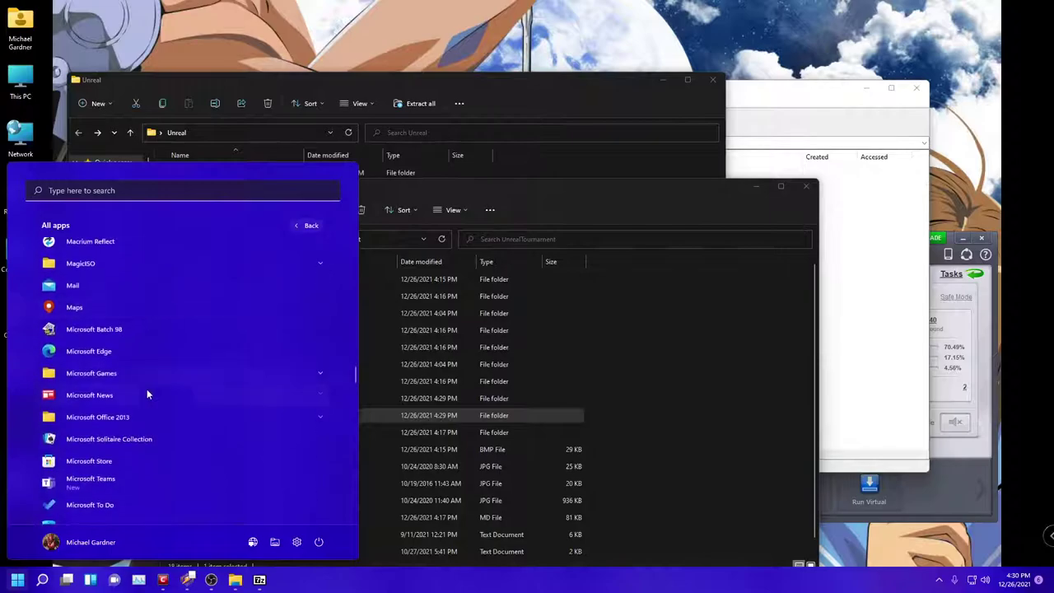
scroll(148, 390, down, 10)
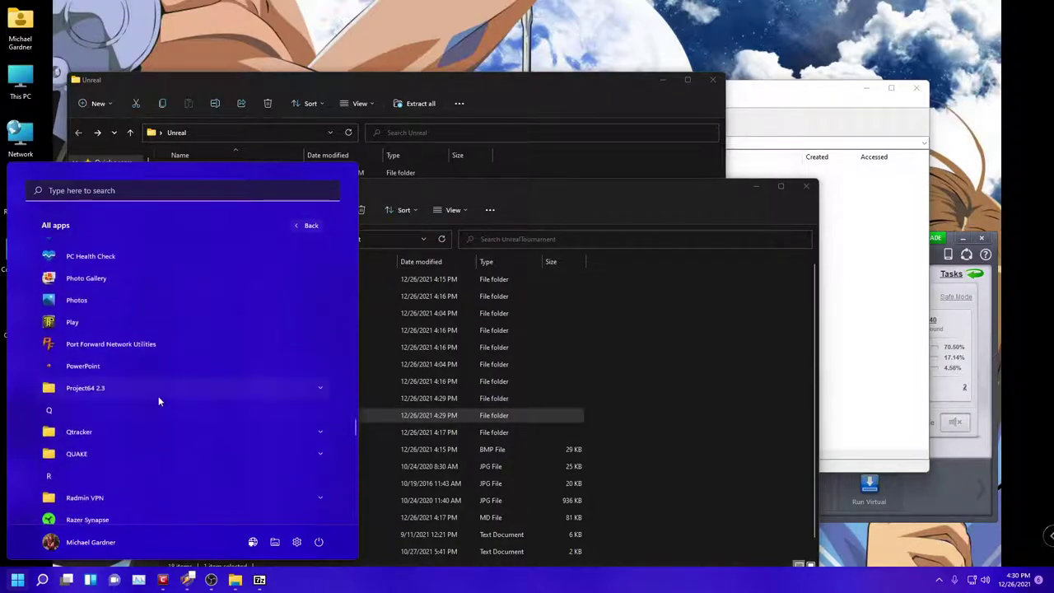
scroll(159, 401, down, 10)
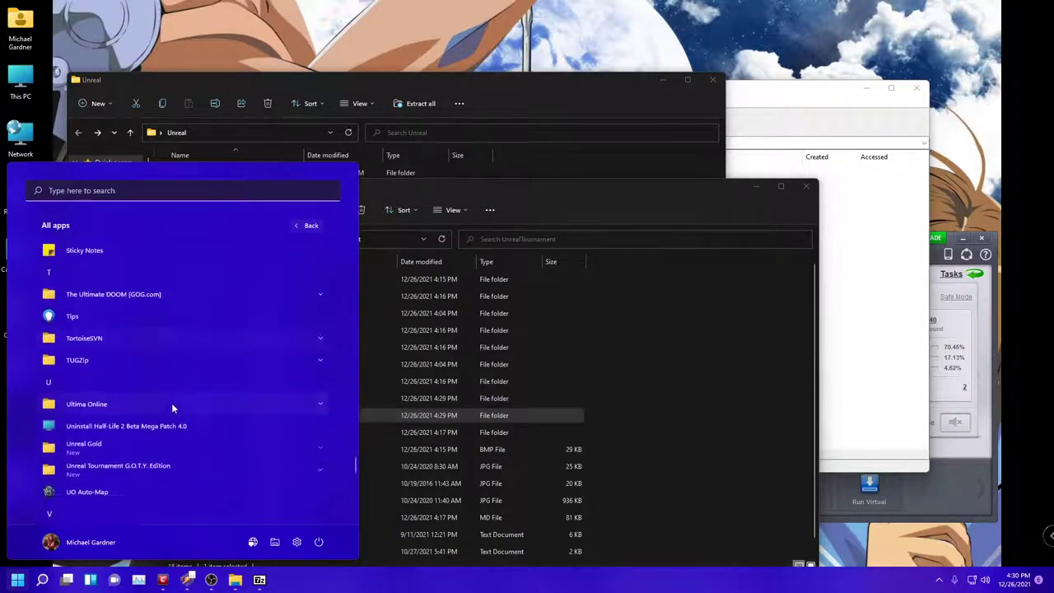
click(150, 465)
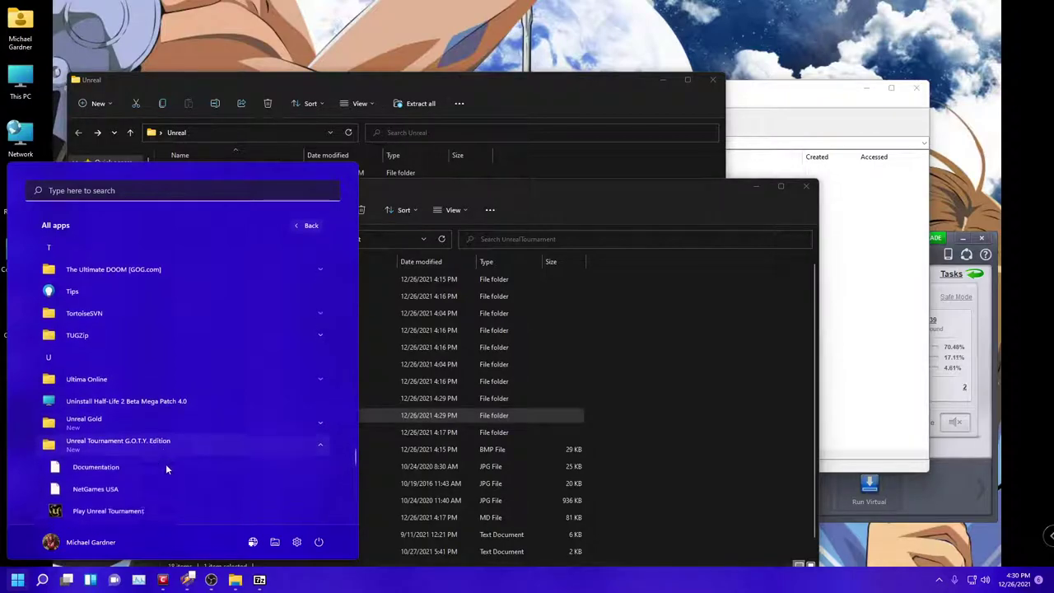
click(150, 446)
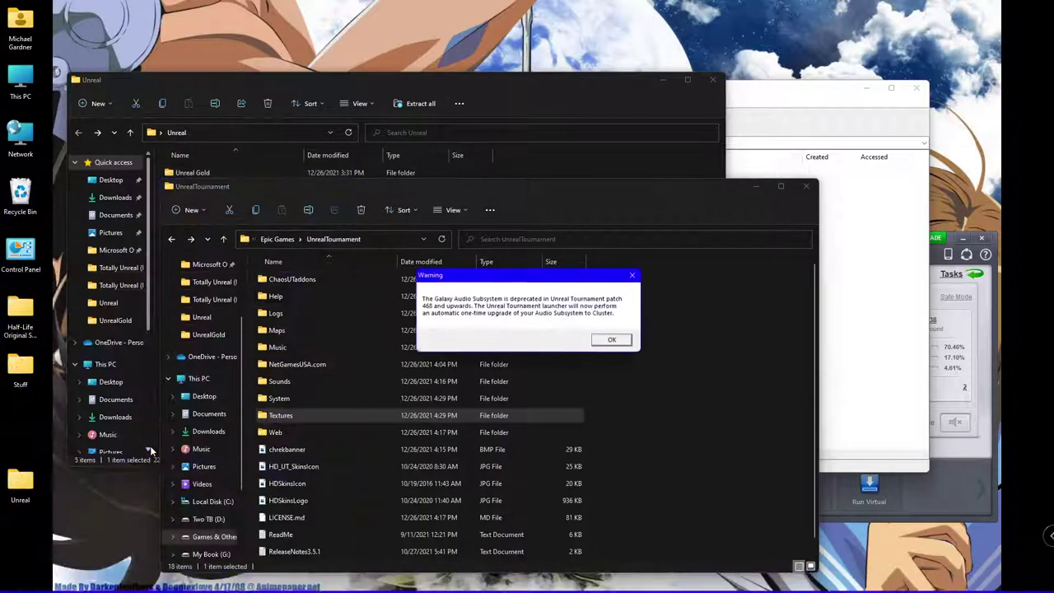
Step: Accept the audio subsystem upgrade, choose Direct3D 9 Support as the video device, and finish the first-time configuration to run the game
click(613, 340)
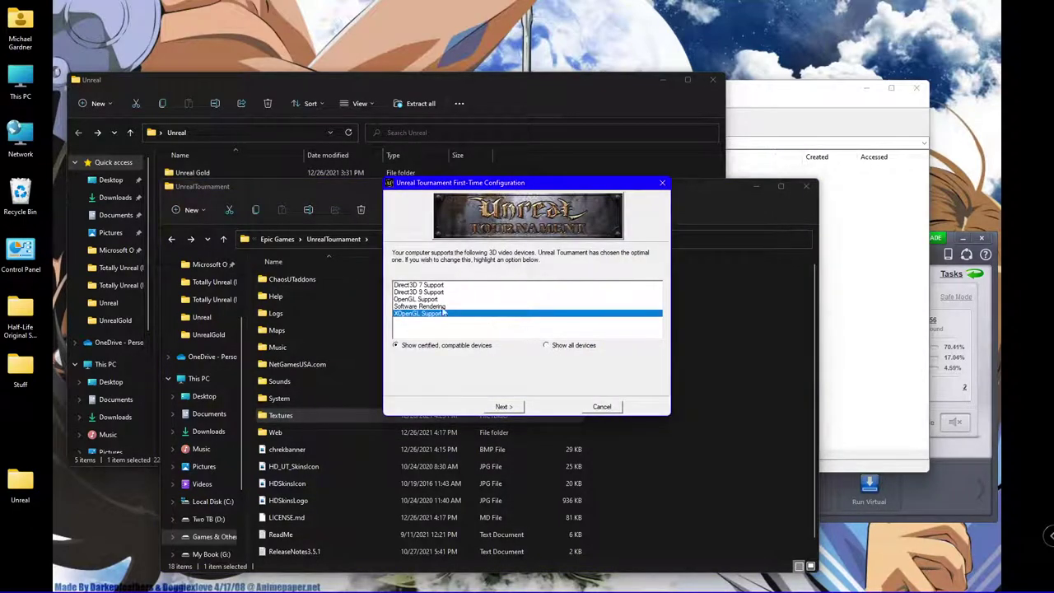
click(424, 292)
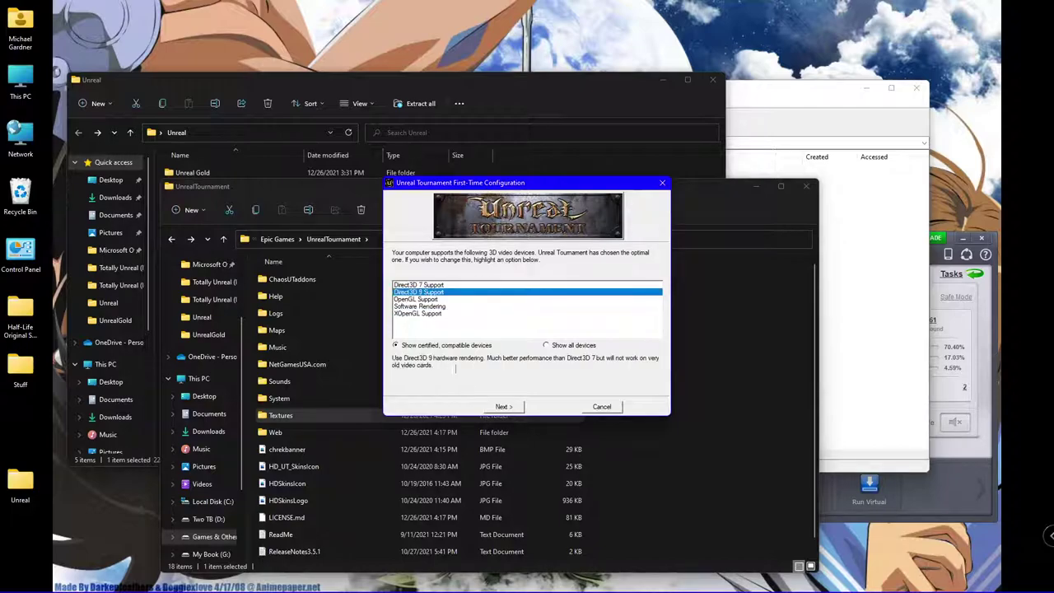
click(503, 406)
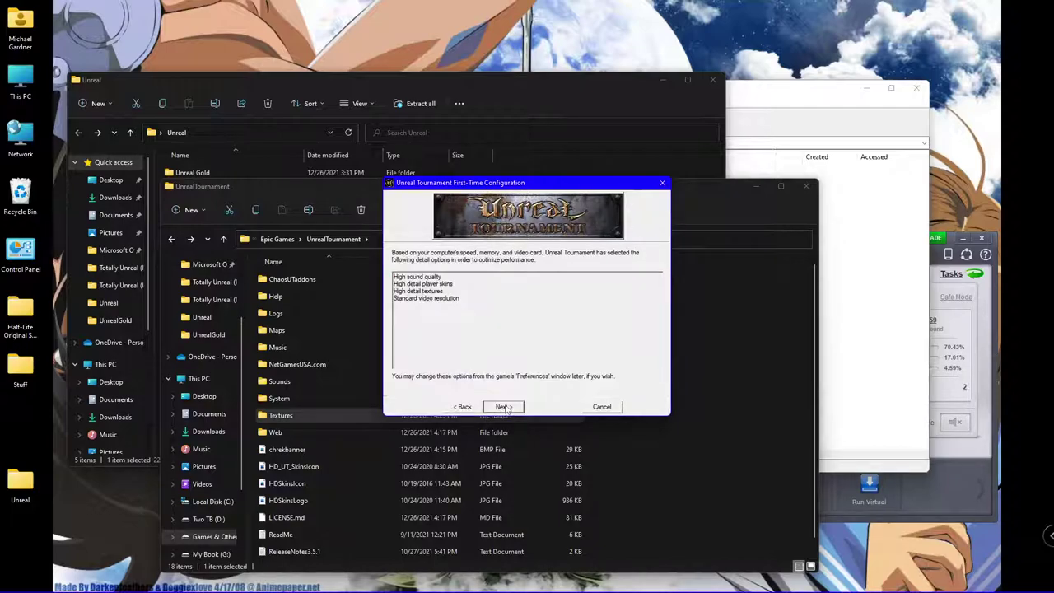
click(504, 407)
click(505, 407)
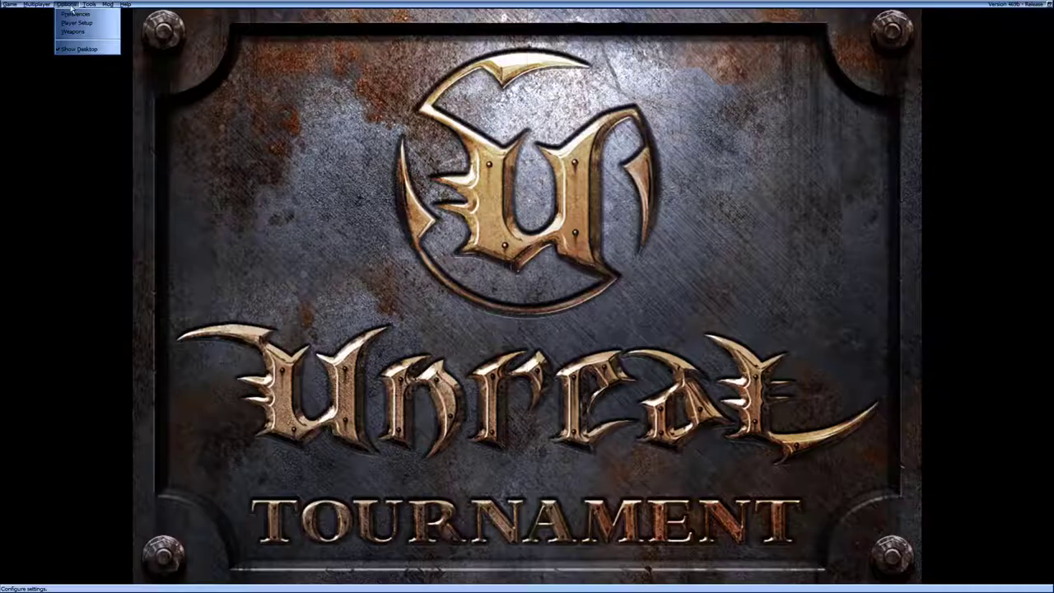
Step: Disable VSync in the video preferences, override GUI scaling, and raise the GUI scaling factor to a little over a third of its range
click(73, 18)
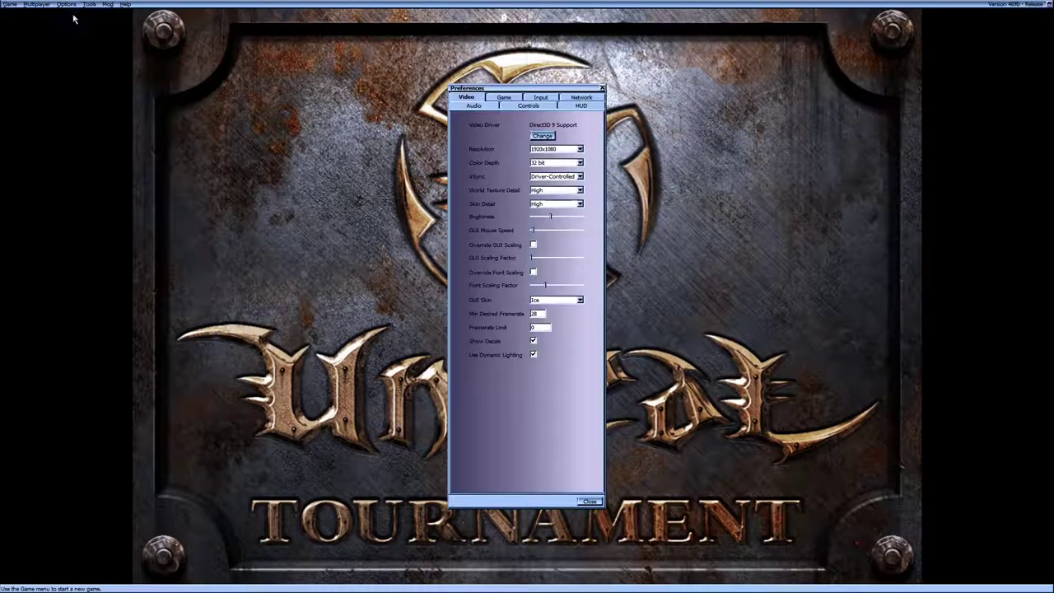
click(552, 177)
click(550, 185)
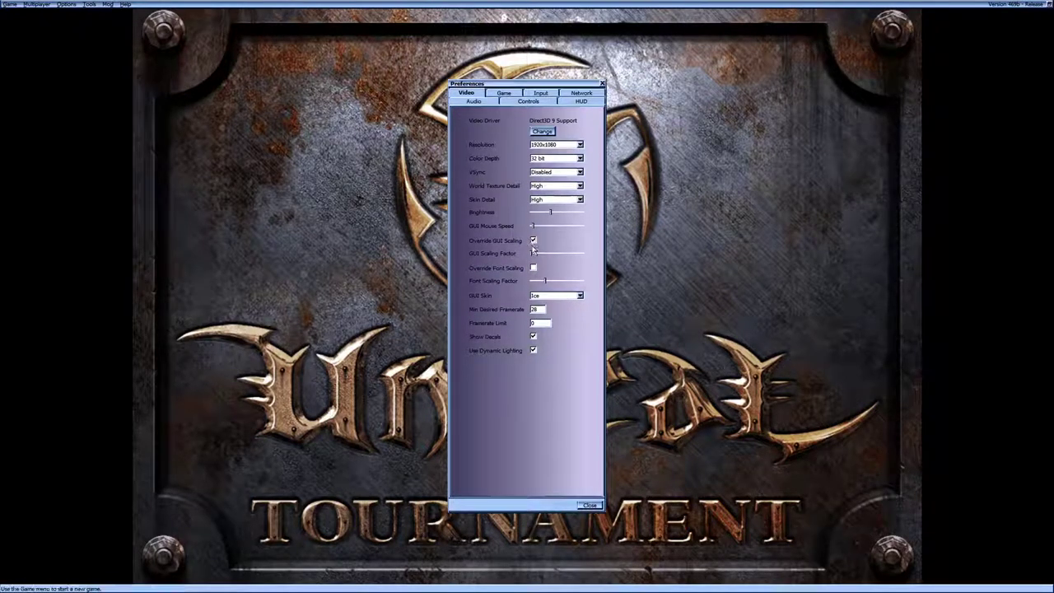
click(533, 246)
drag(532, 257, 544, 258)
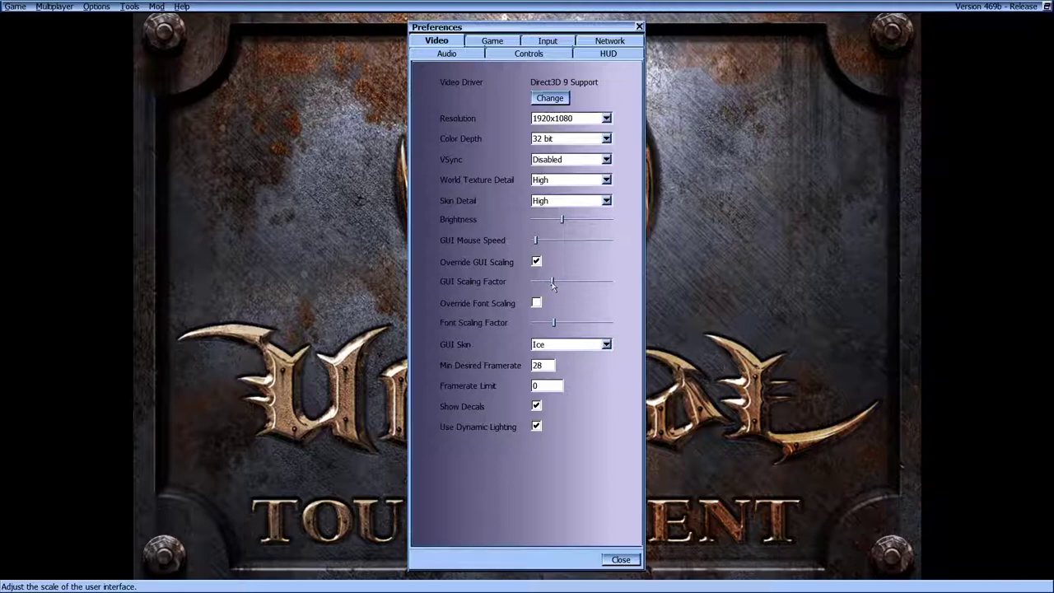
drag(552, 283, 568, 284)
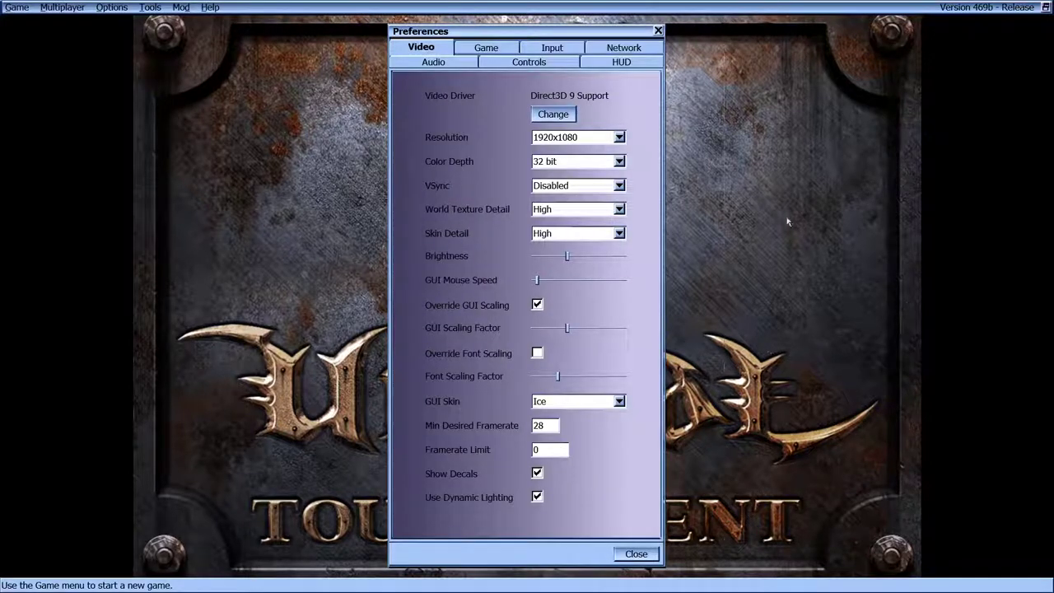
Step: Change the audio driver to OpenAL 3D Audio Support and restart Unreal Tournament with it
click(439, 63)
click(561, 116)
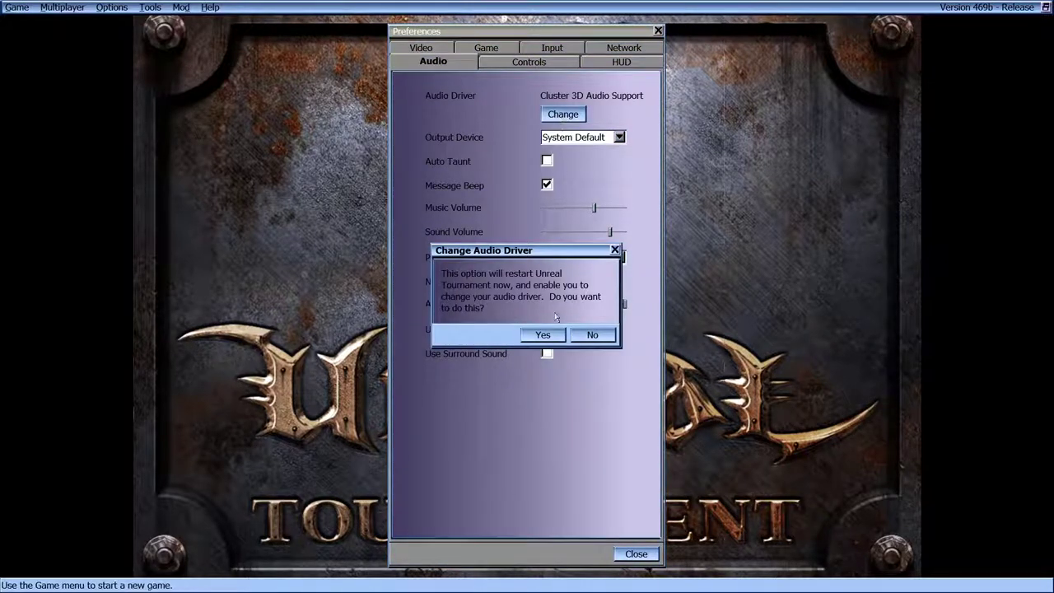
click(543, 335)
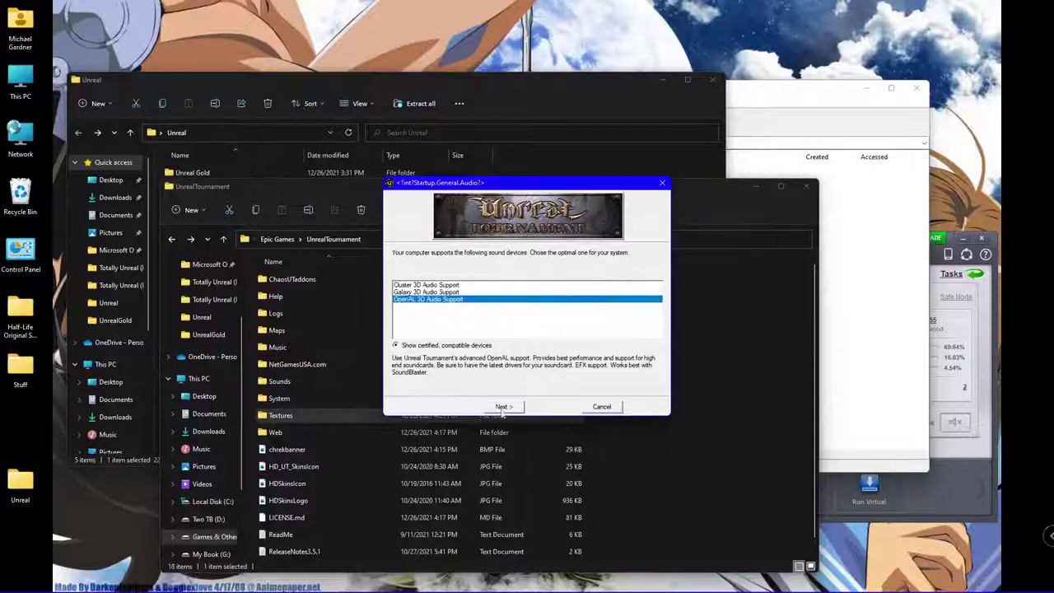
click(504, 406)
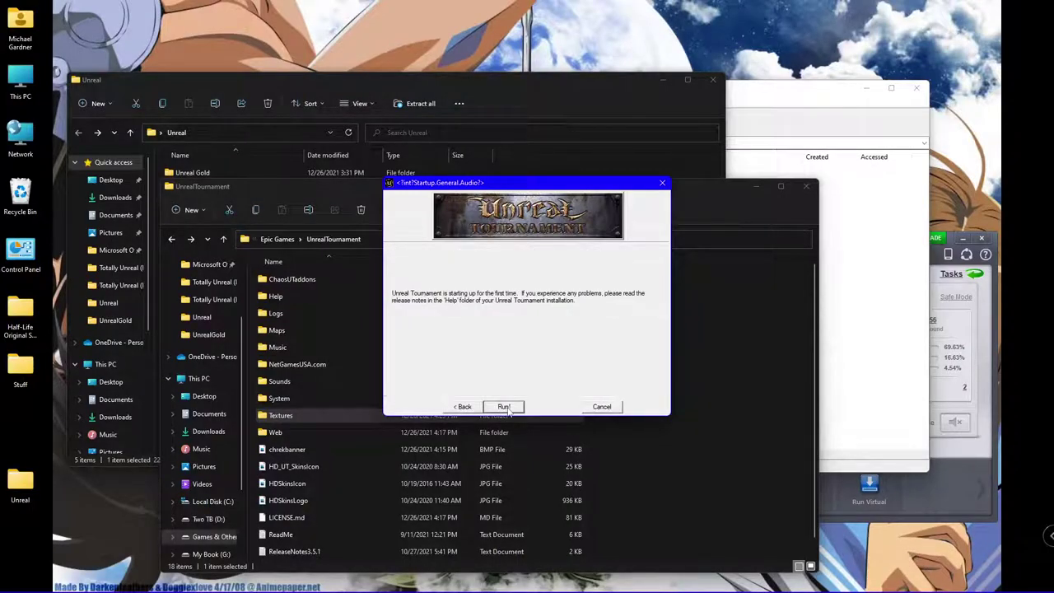
click(504, 407)
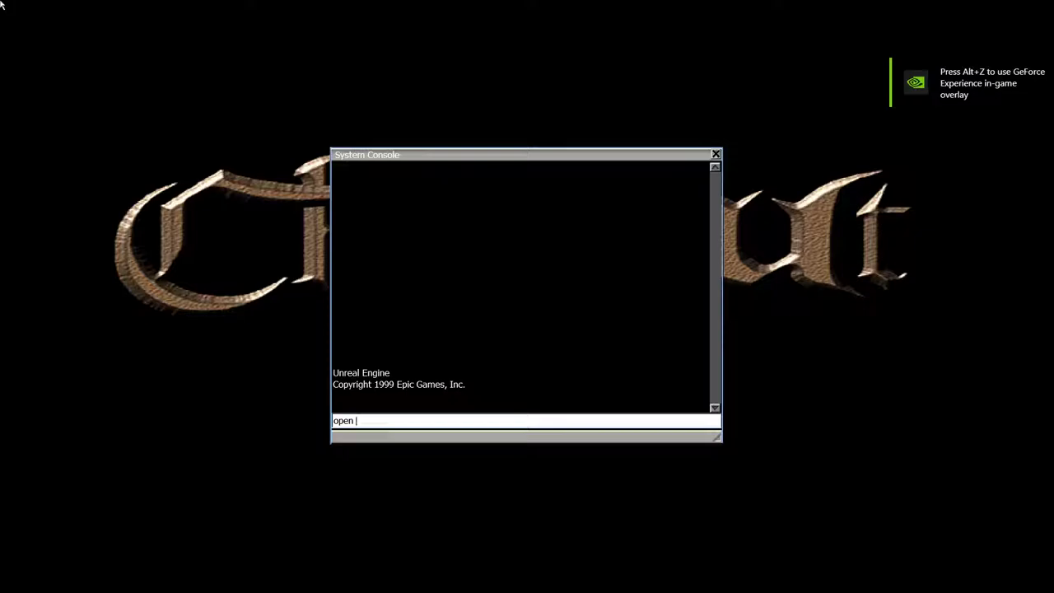
Step: Run the console command "open cityintro" to play the city intro flyby
text(ityintro)
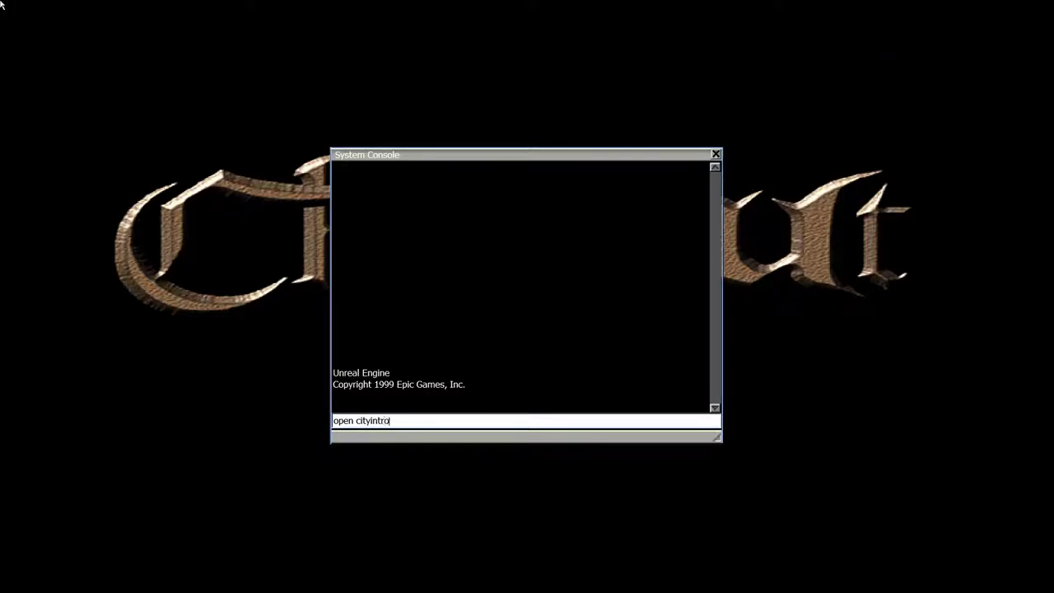
key(Return)
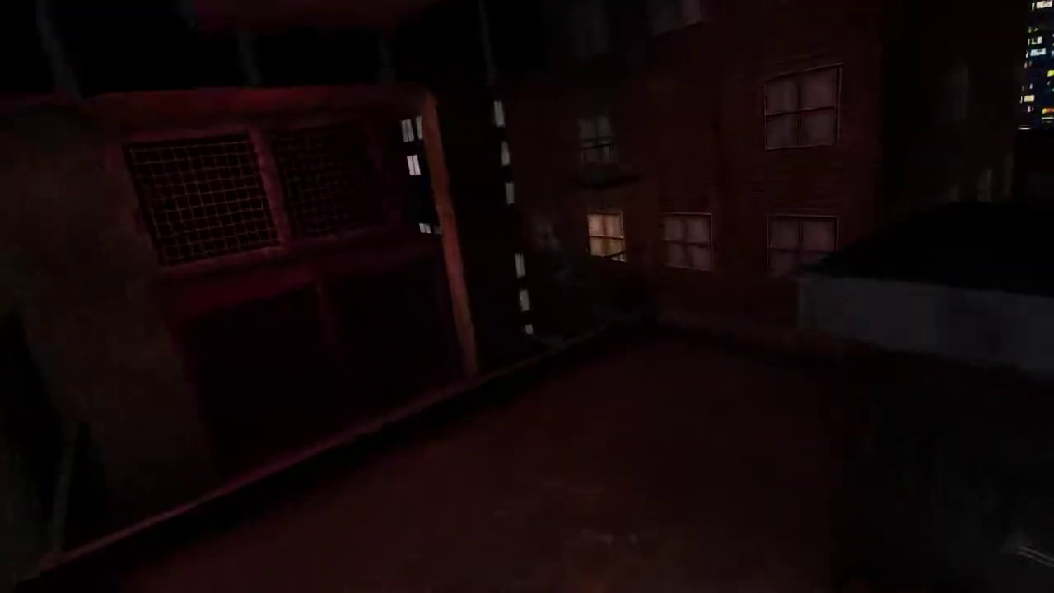
key(w)
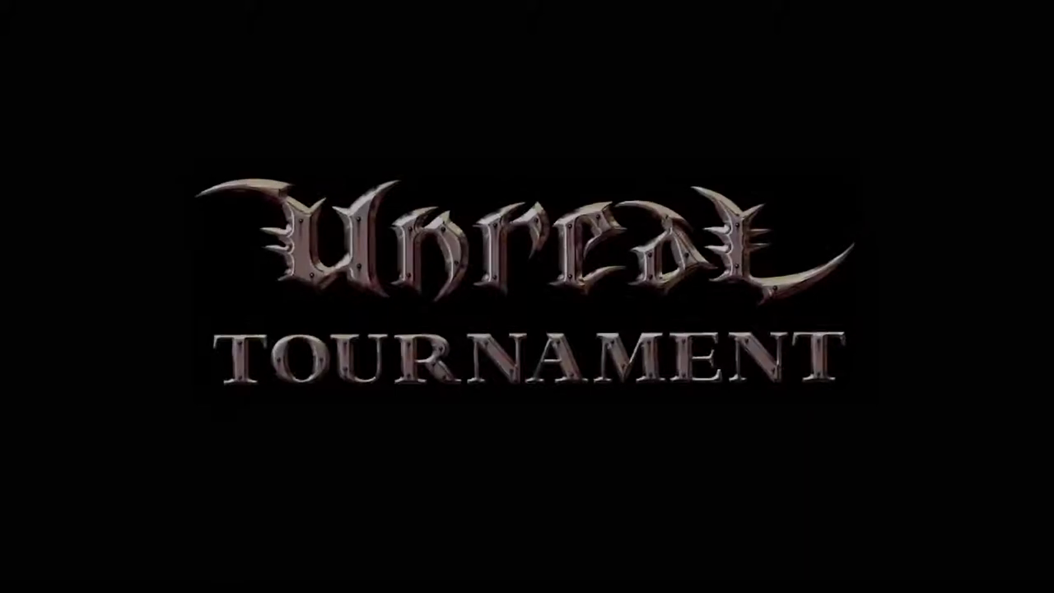
Step: Quit Unreal Tournament from its main screen and confirm the exit
click(4, 7)
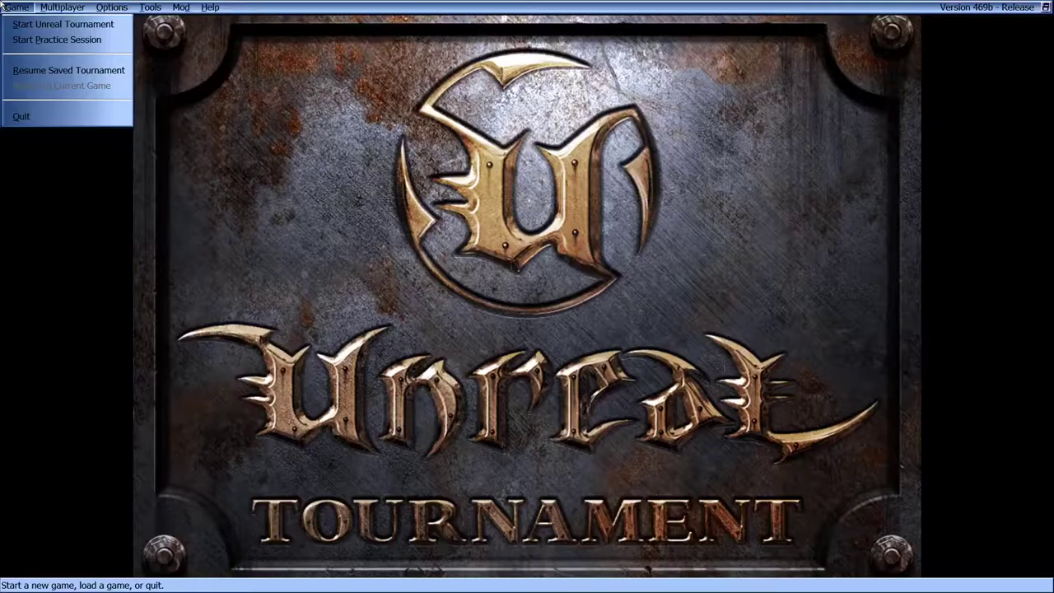
click(16, 116)
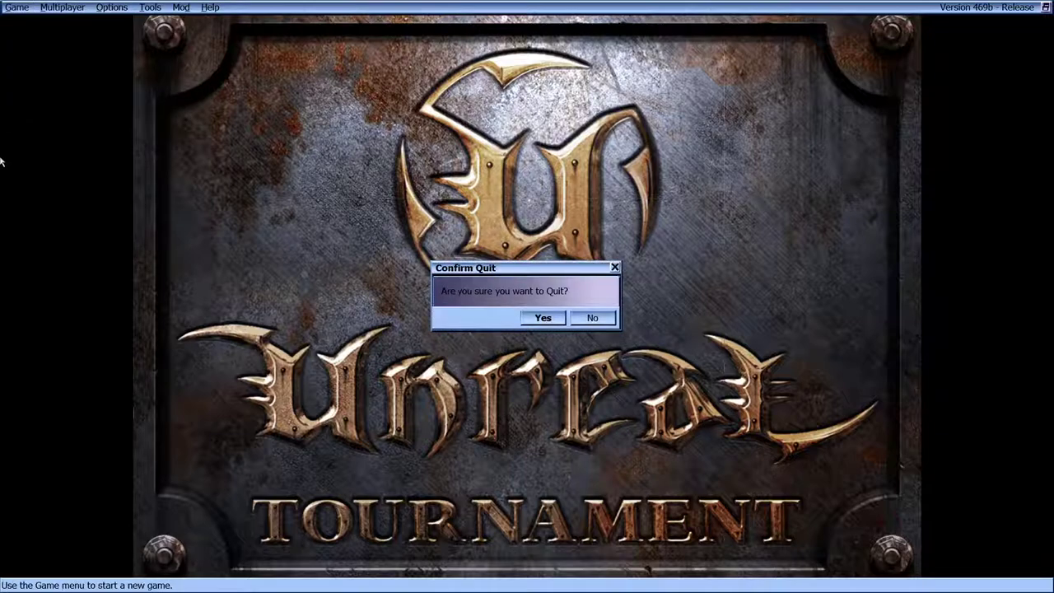
key(Return)
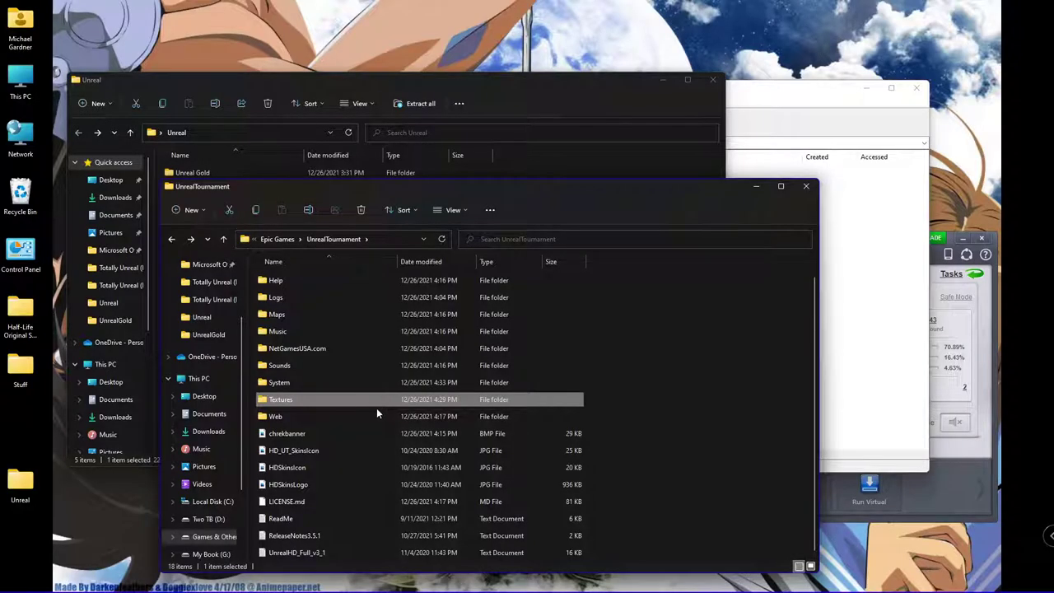
Step: Launch Unreal Tournament from the Unreal Tournament G.O.T.Y. Edition group in the list of all installed apps
click(377, 409)
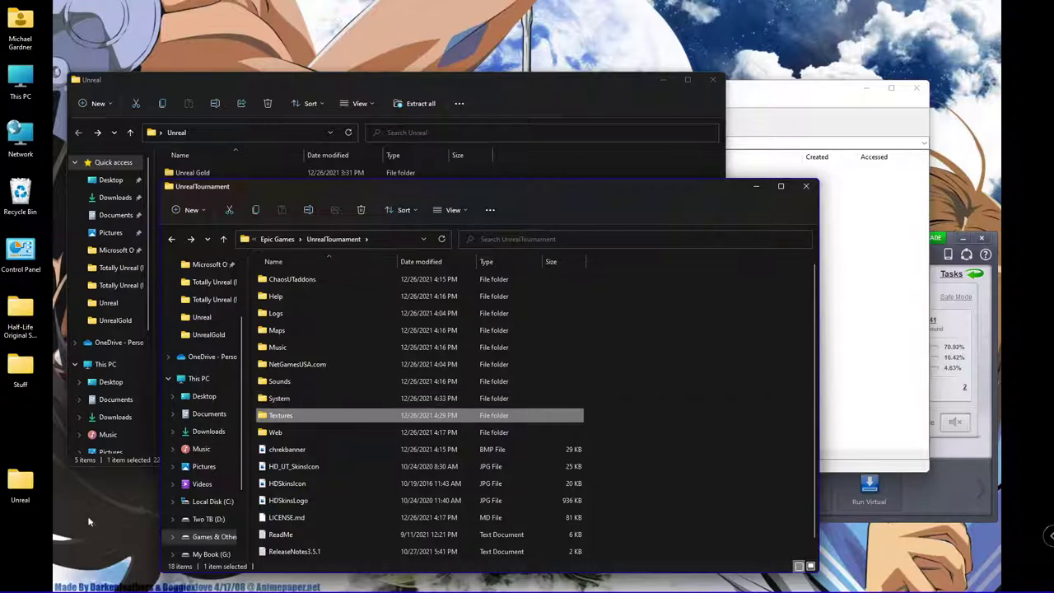
click(17, 580)
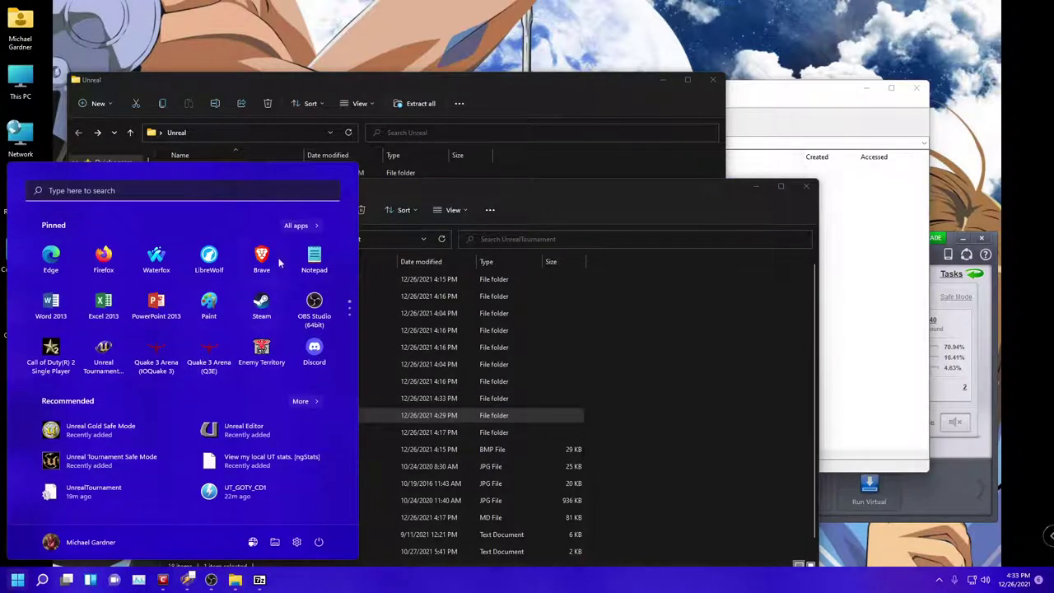
click(296, 226)
scroll(163, 351, down, 5)
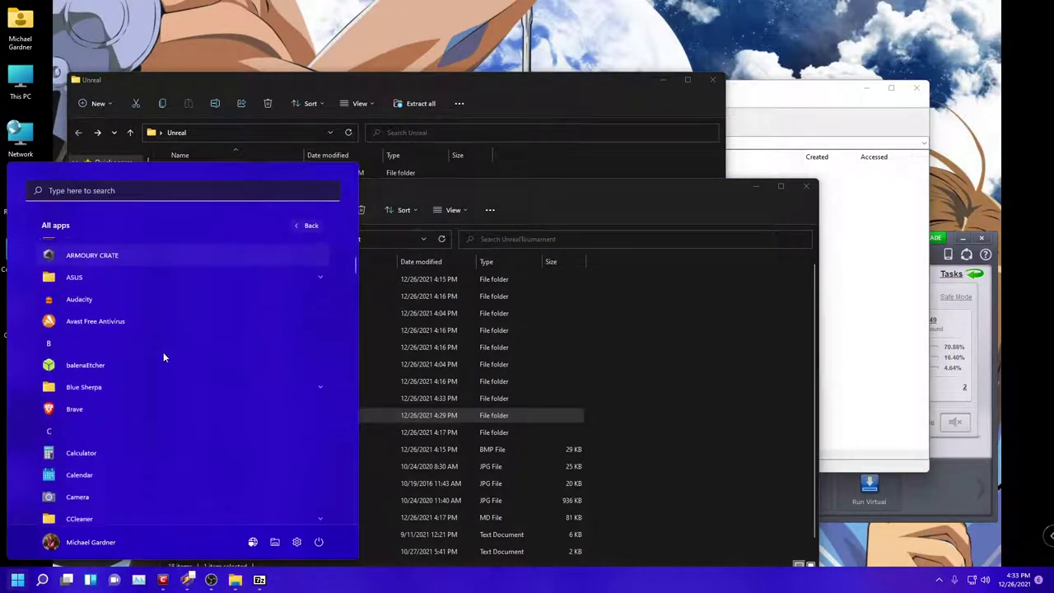
scroll(163, 351, down, 6)
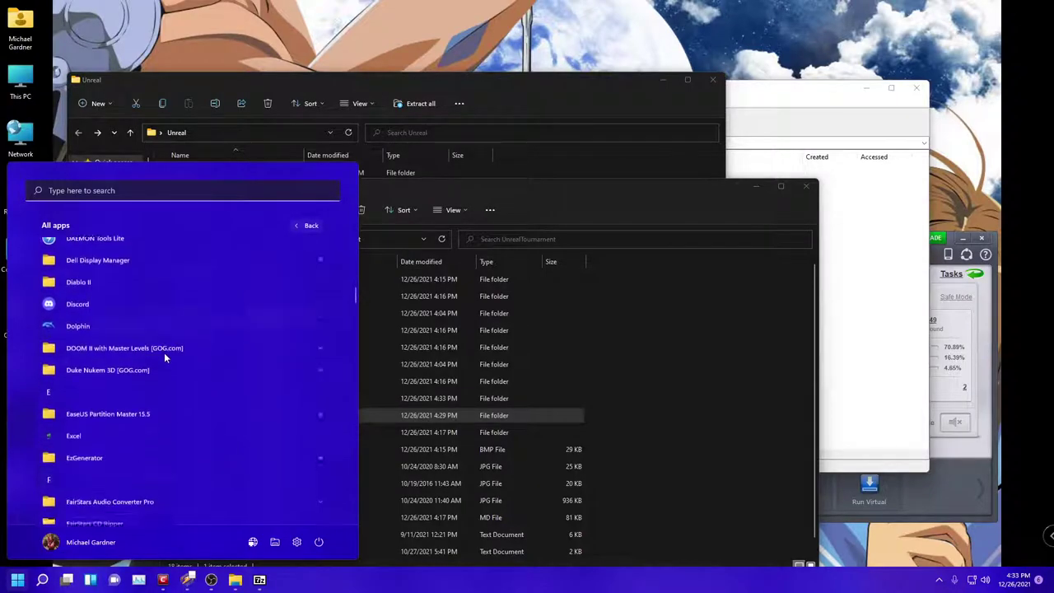
scroll(163, 352, down, 6)
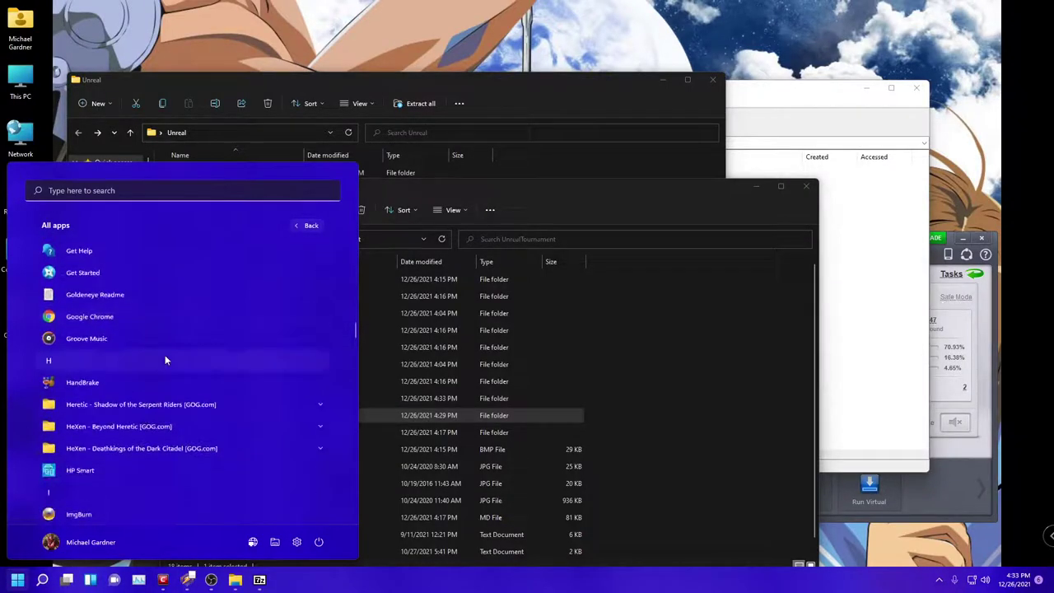
scroll(161, 362, down, 6)
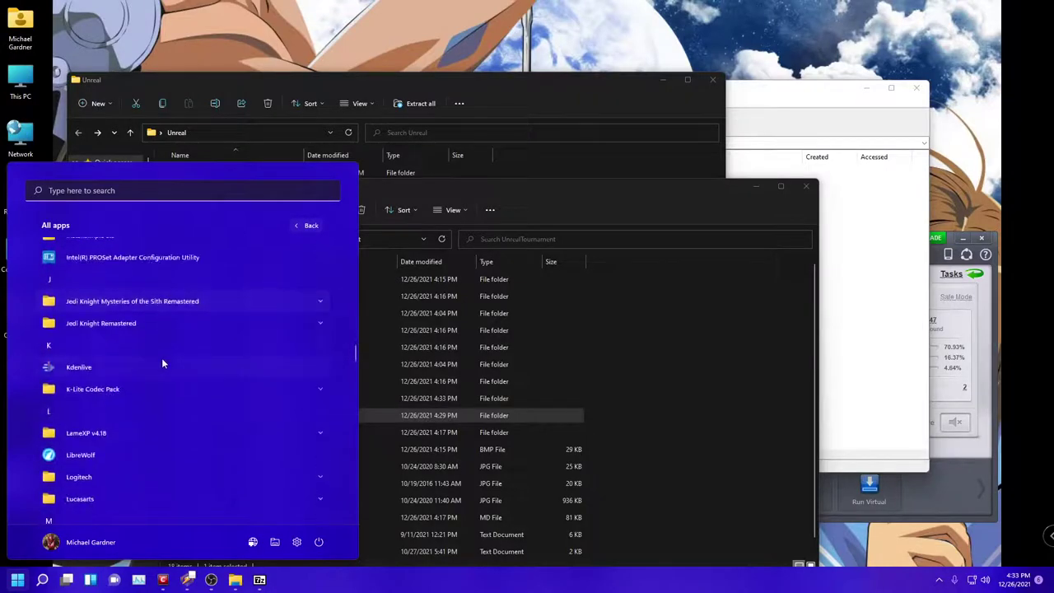
scroll(175, 366, down, 6)
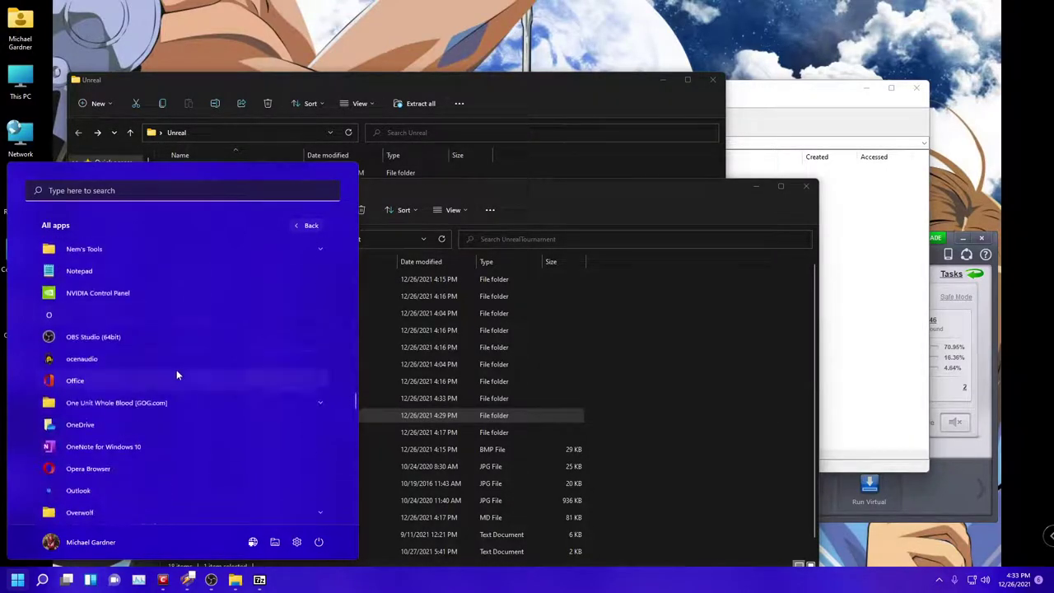
scroll(173, 380, down, 6)
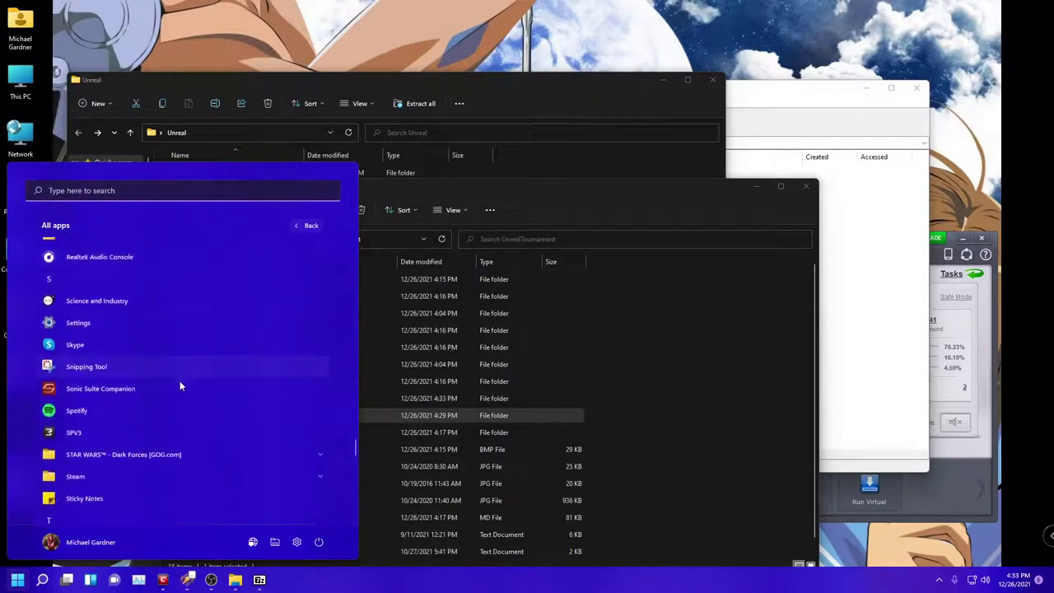
scroll(176, 383, down, 3)
click(143, 338)
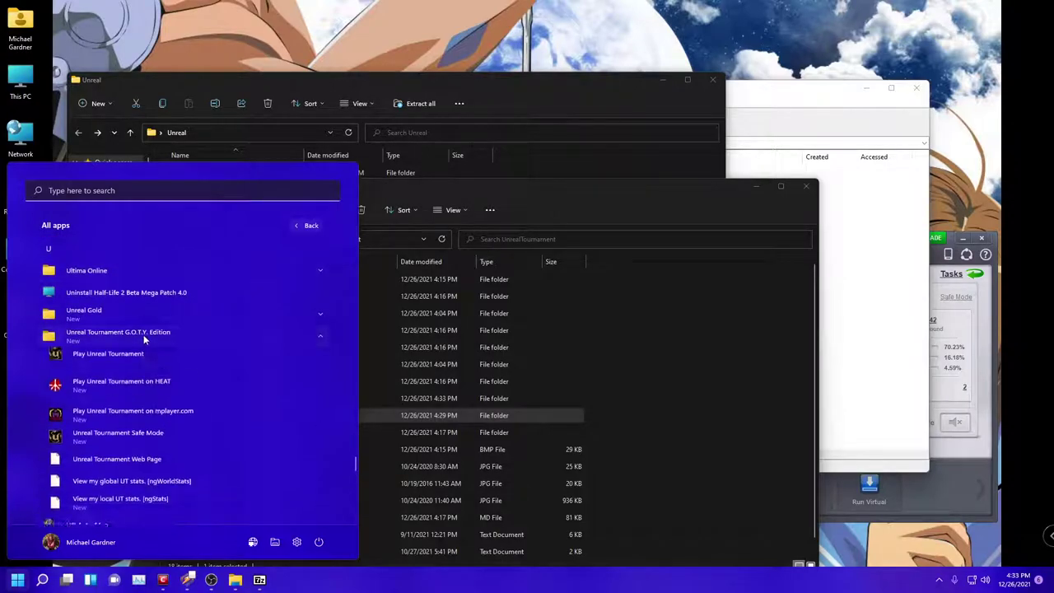
click(112, 402)
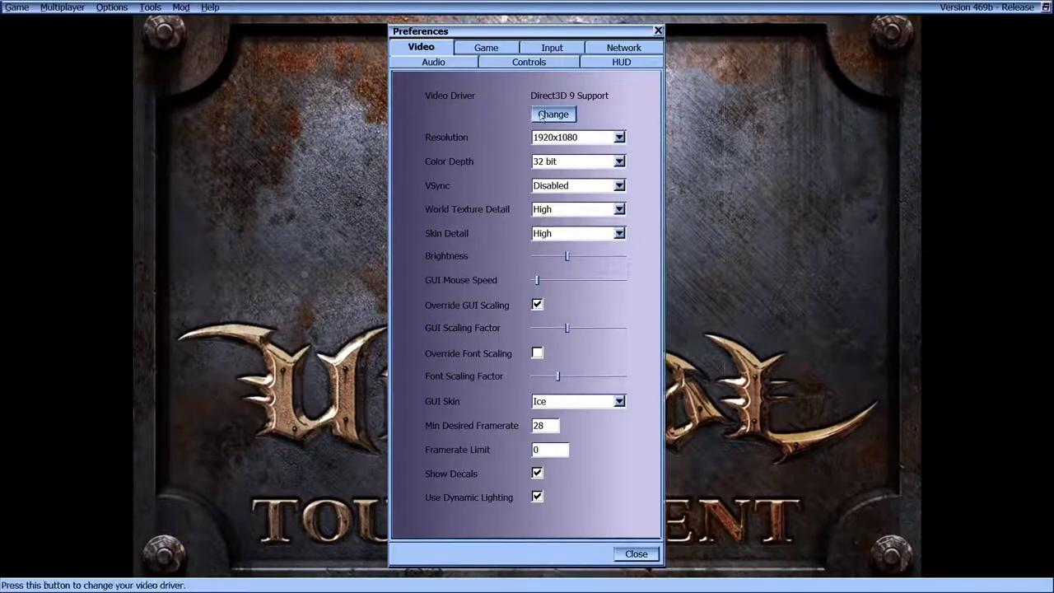
Step: Change the video driver to Direct3D 11 Support, chosen from all devices, and restart Unreal Tournament with it
click(553, 114)
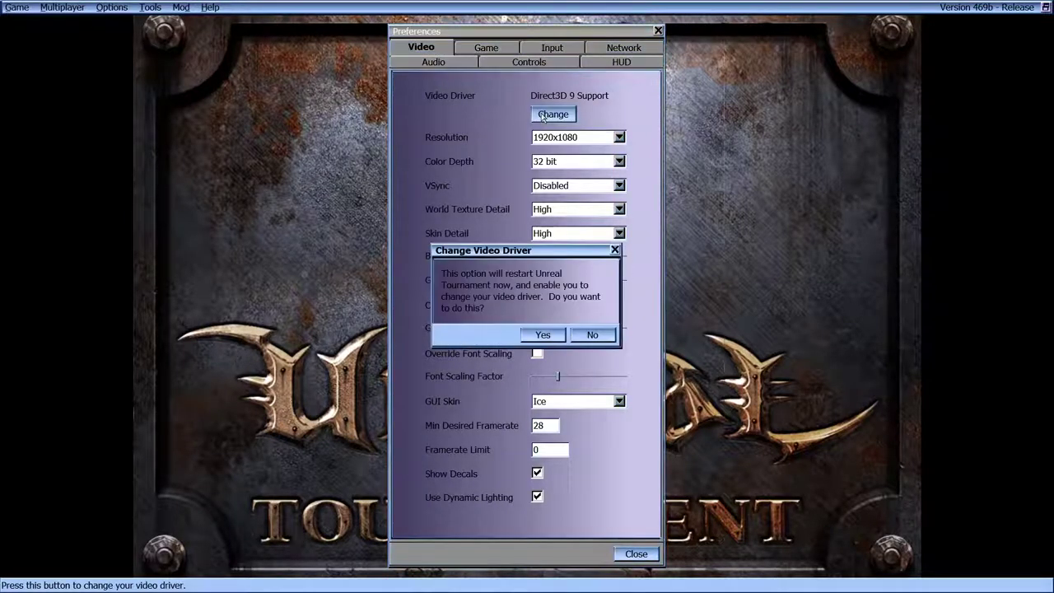
click(536, 337)
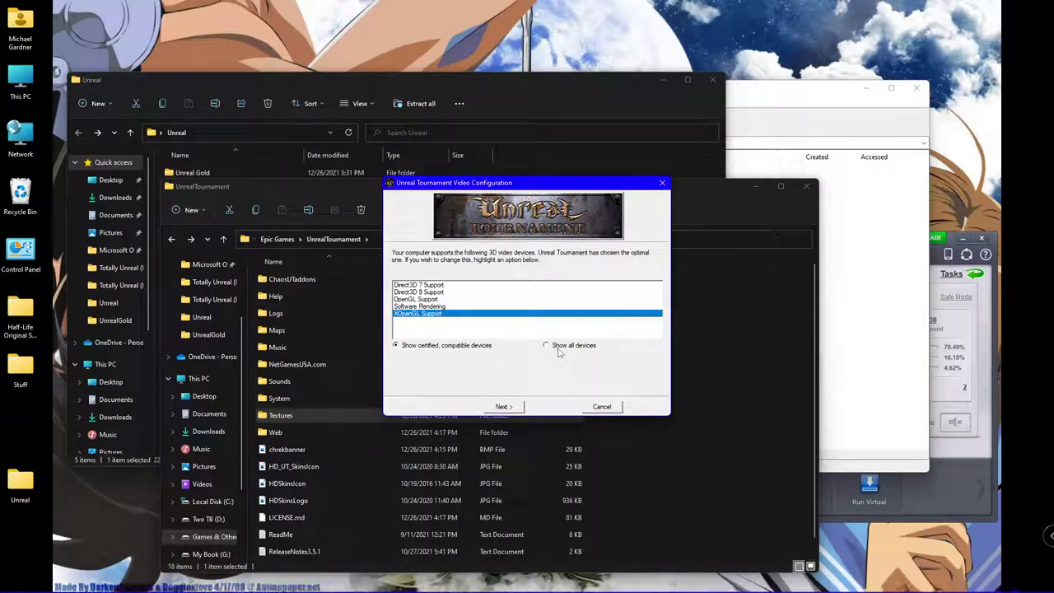
click(545, 345)
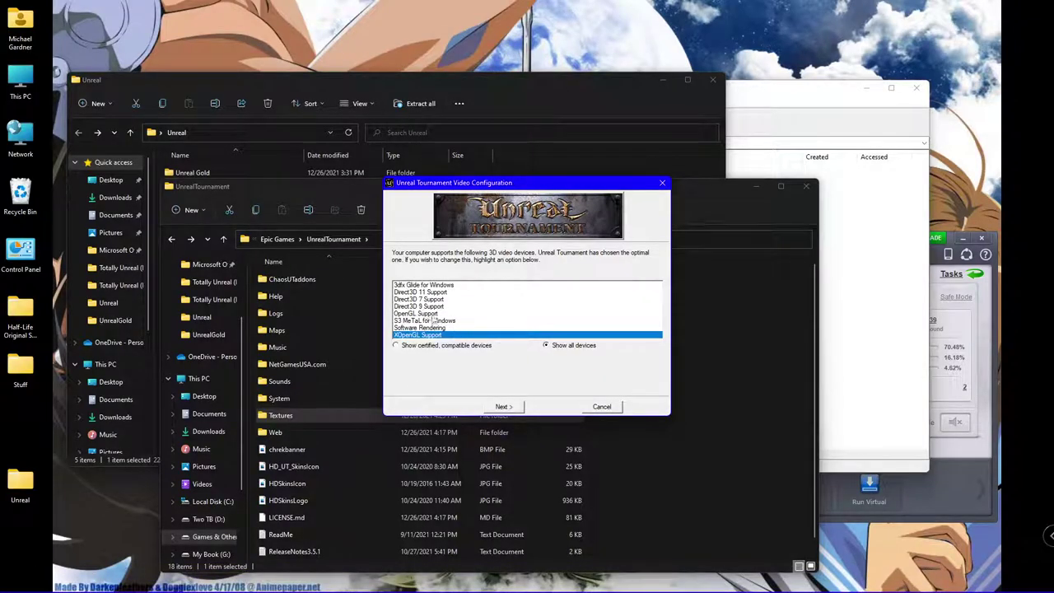
click(420, 293)
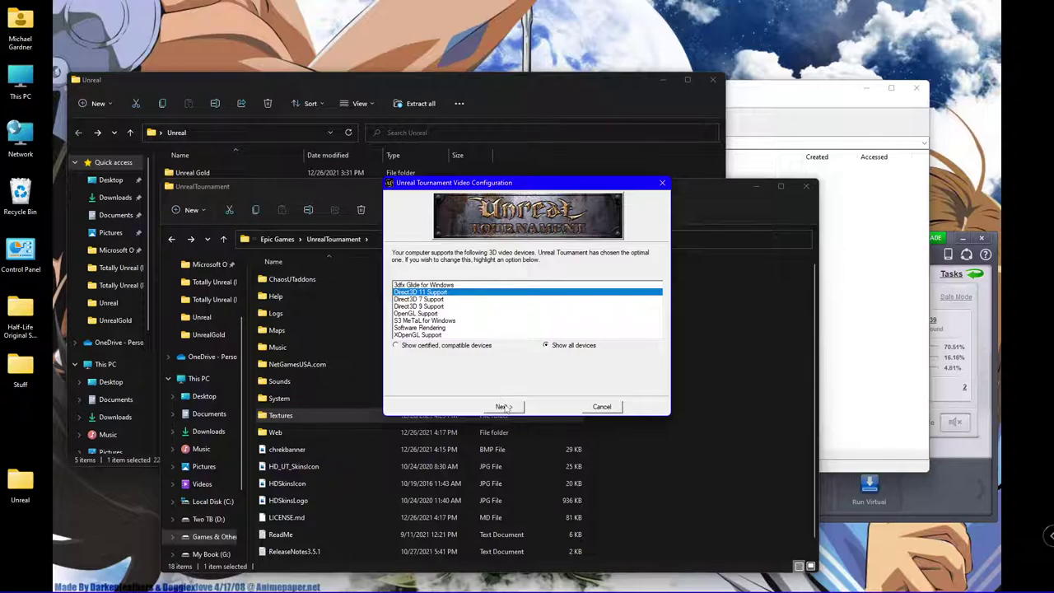
click(504, 407)
click(504, 406)
click(505, 407)
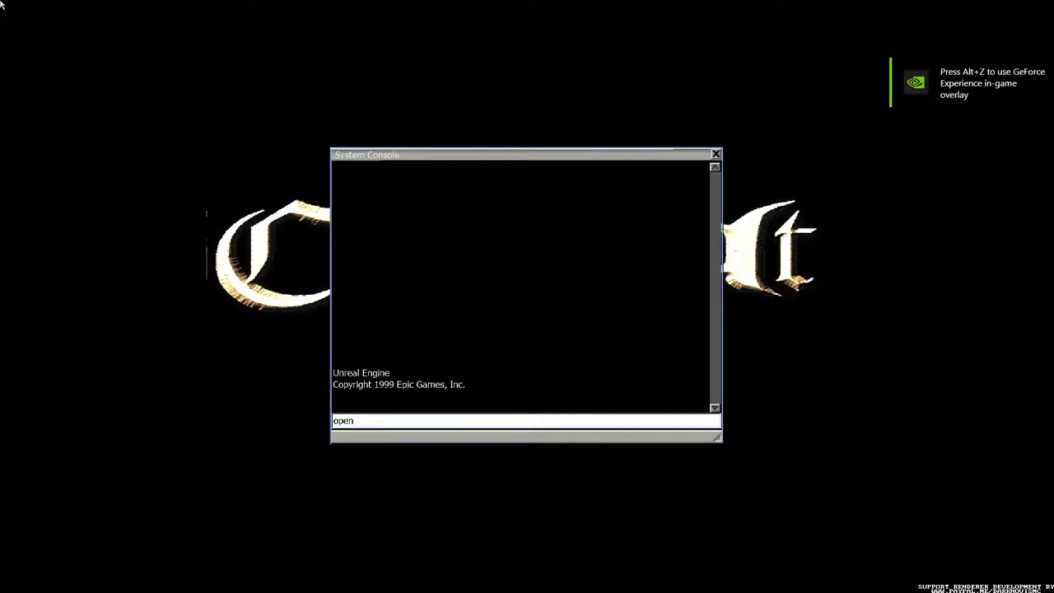
Step: Run the console command "open cityintro" and watch the city flyby to test the Direct3D 11 renderer
text(ityintro)
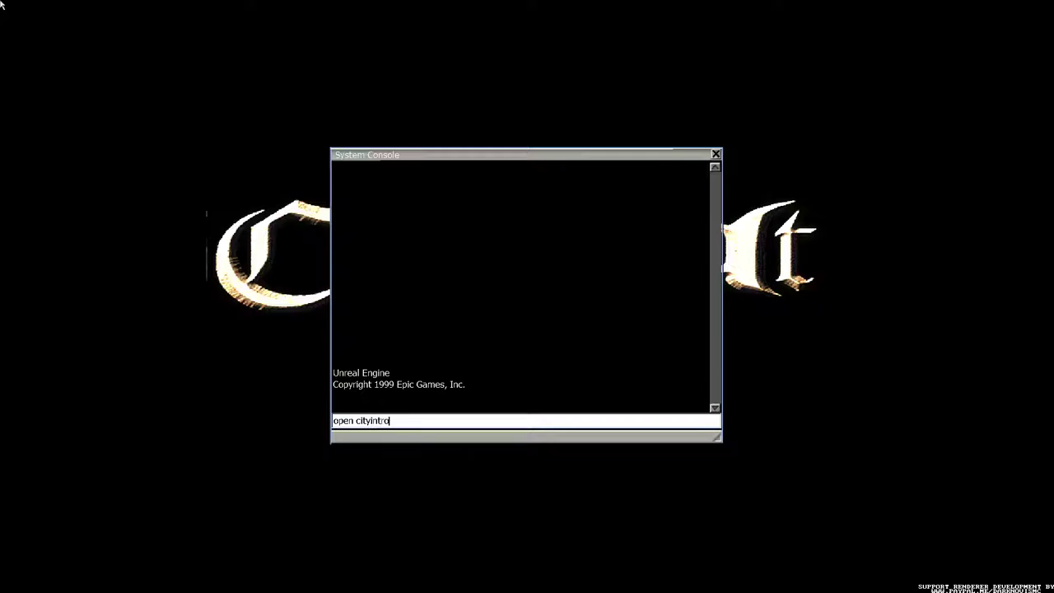
key(Return)
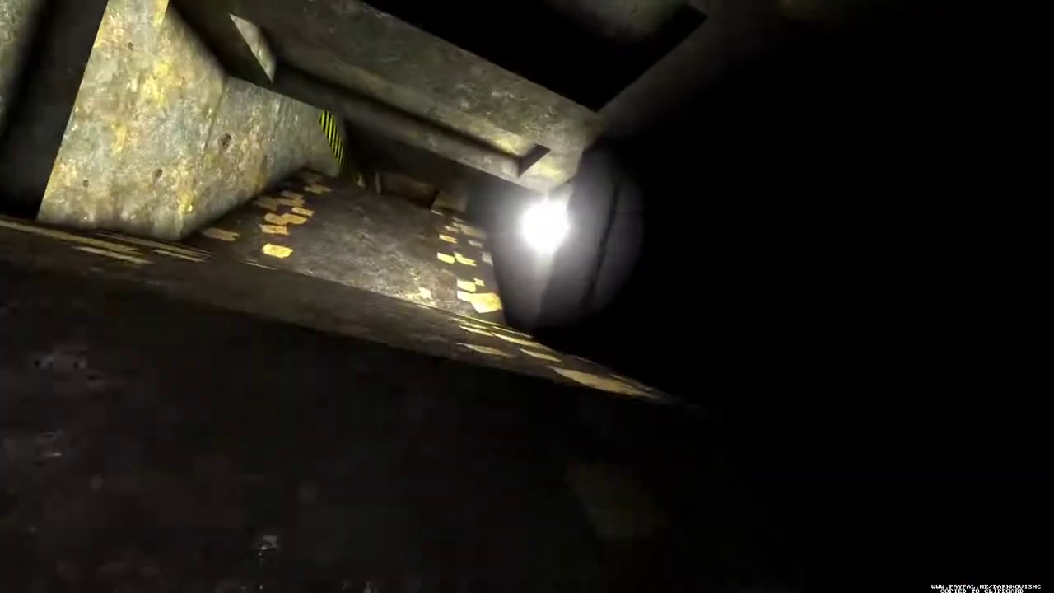
key(w)
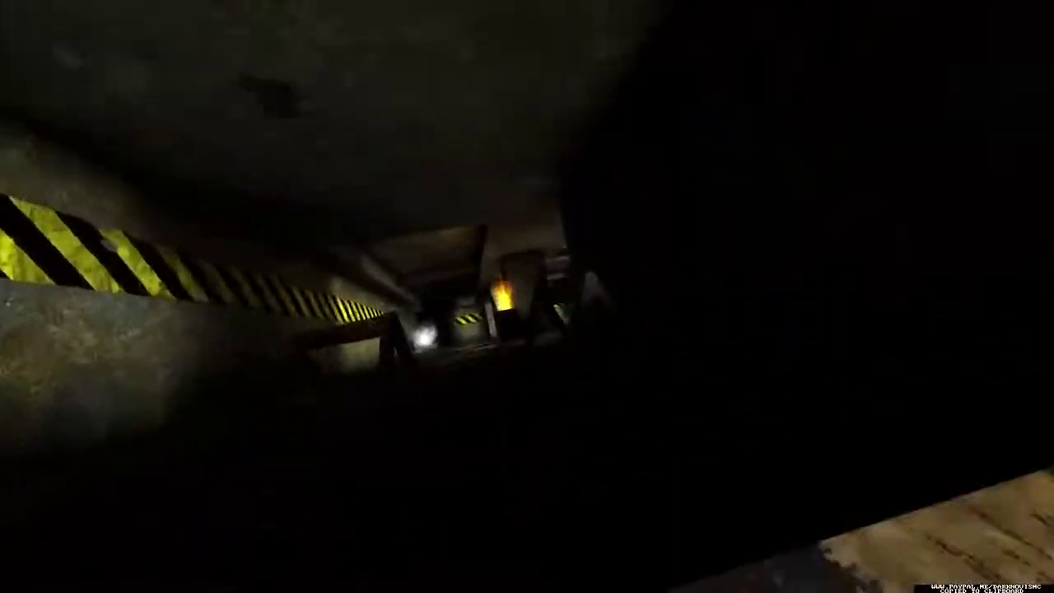
key(w)
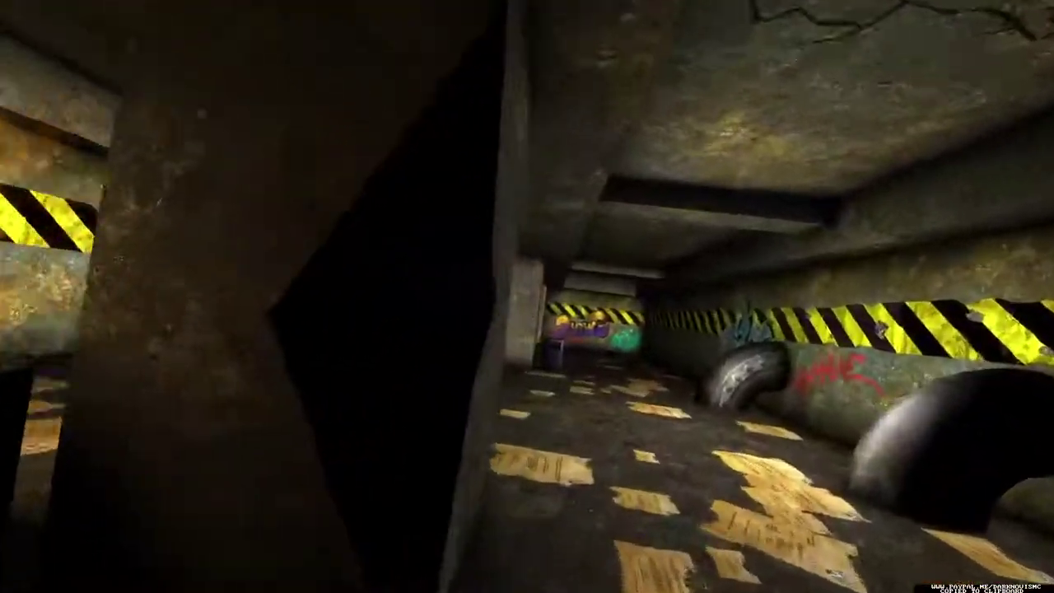
key(w)
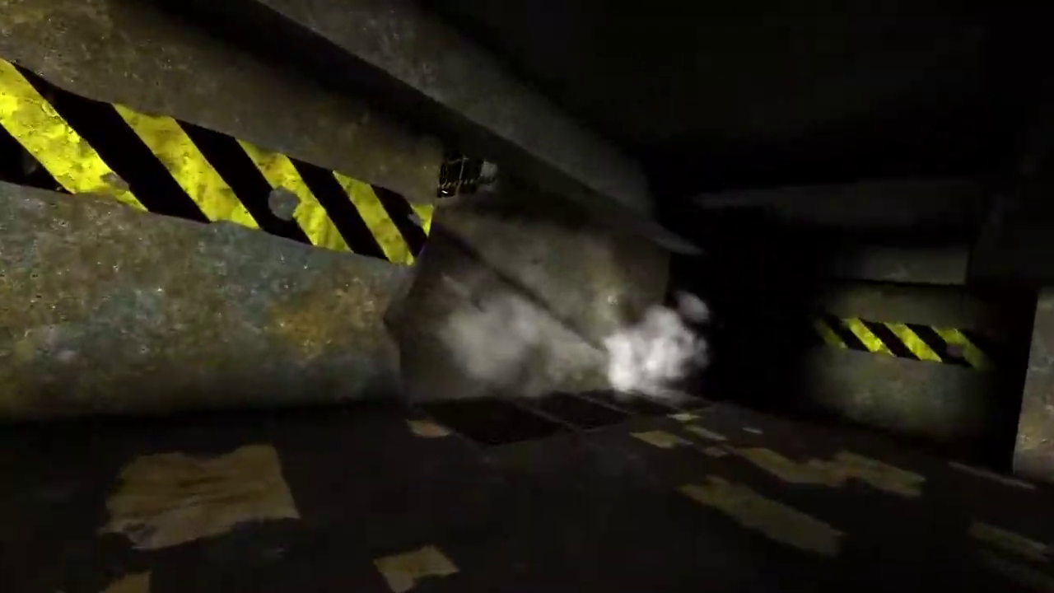
key(w)
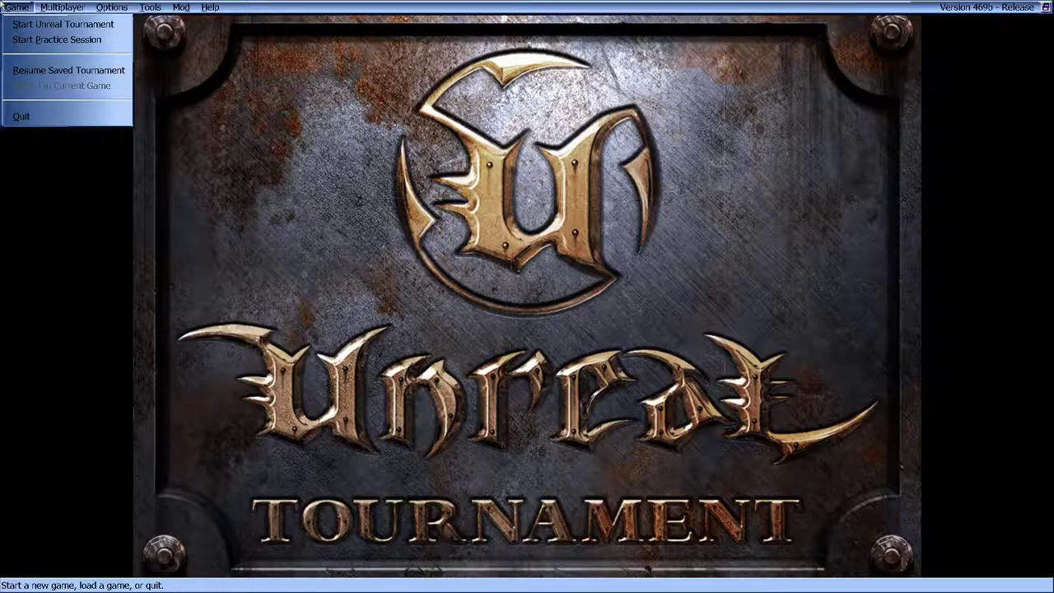
Step: Quit Unreal Tournament and confirm the exit
click(22, 117)
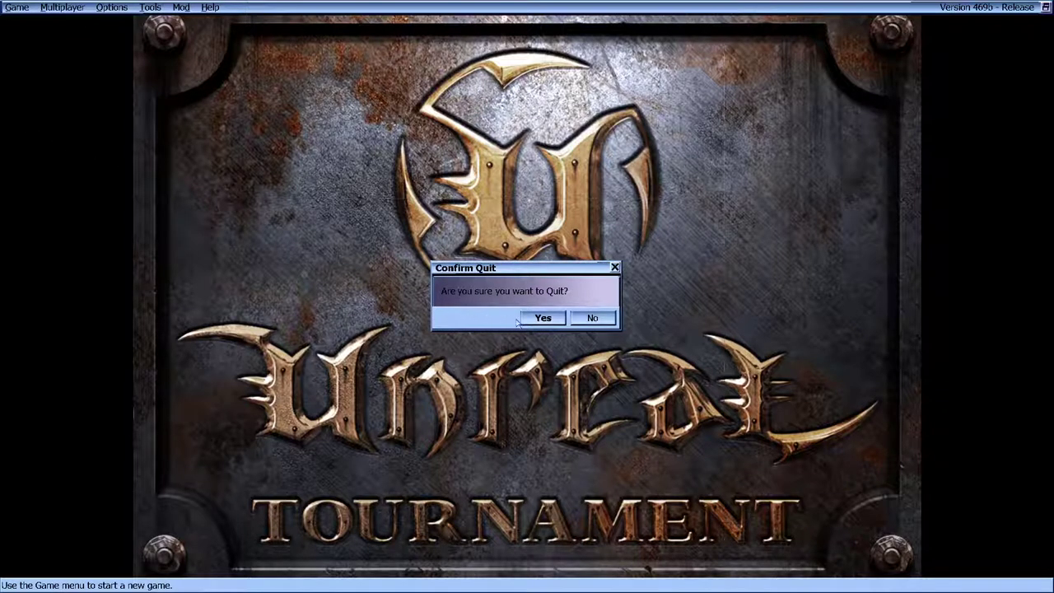
click(543, 318)
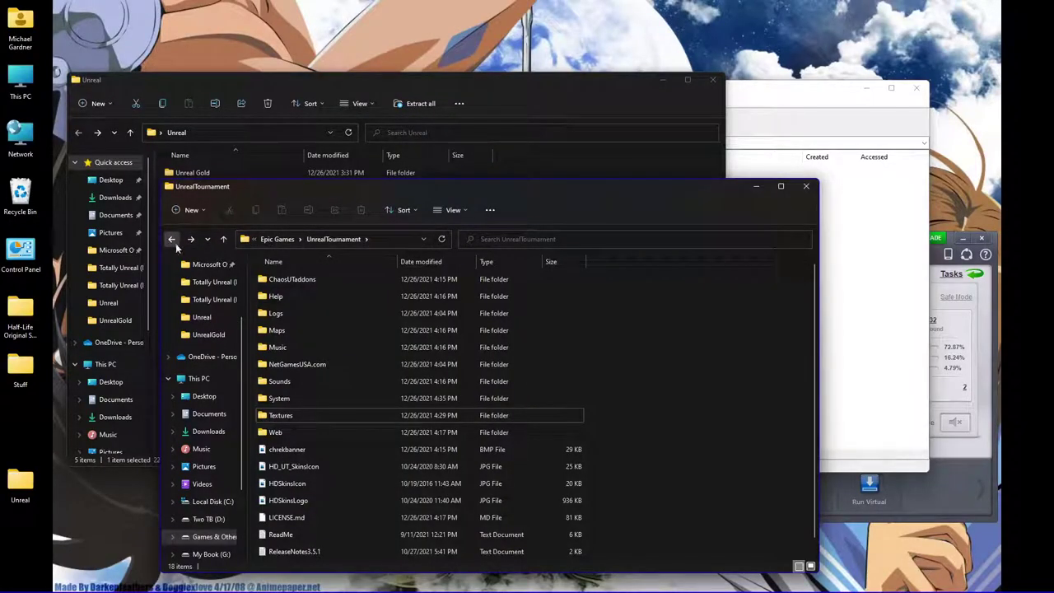
Step: Go back to the Epic Games folder in File Explorer and open its UnrealGold folder
click(174, 241)
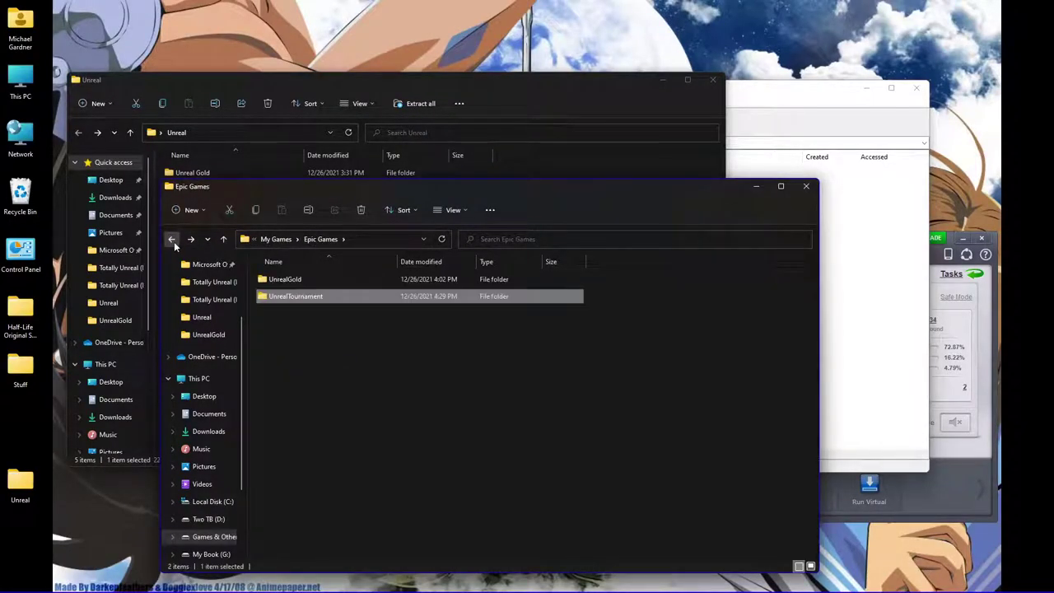
click(324, 281)
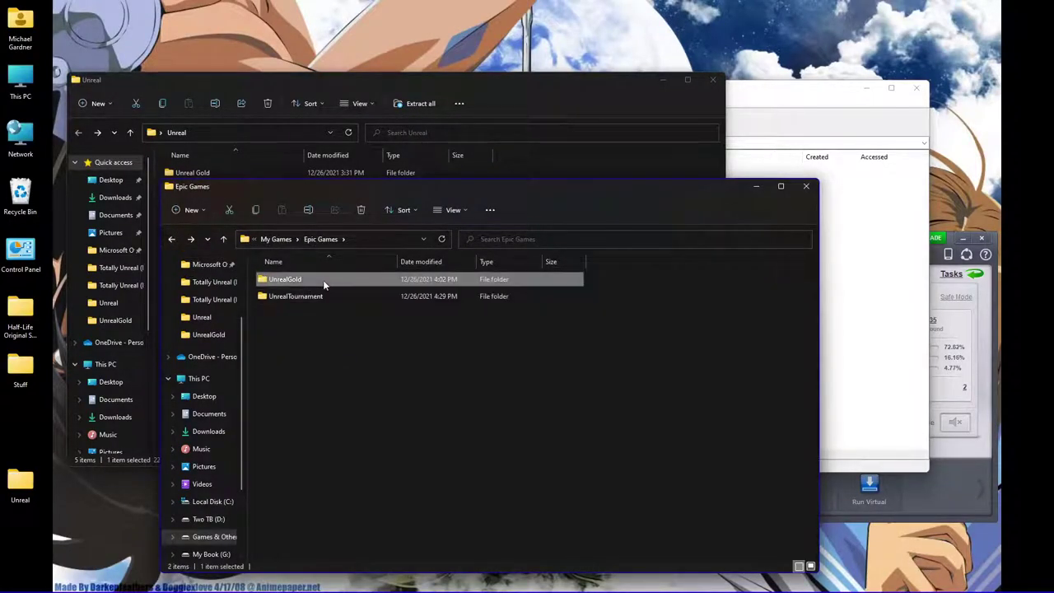
double_click(324, 281)
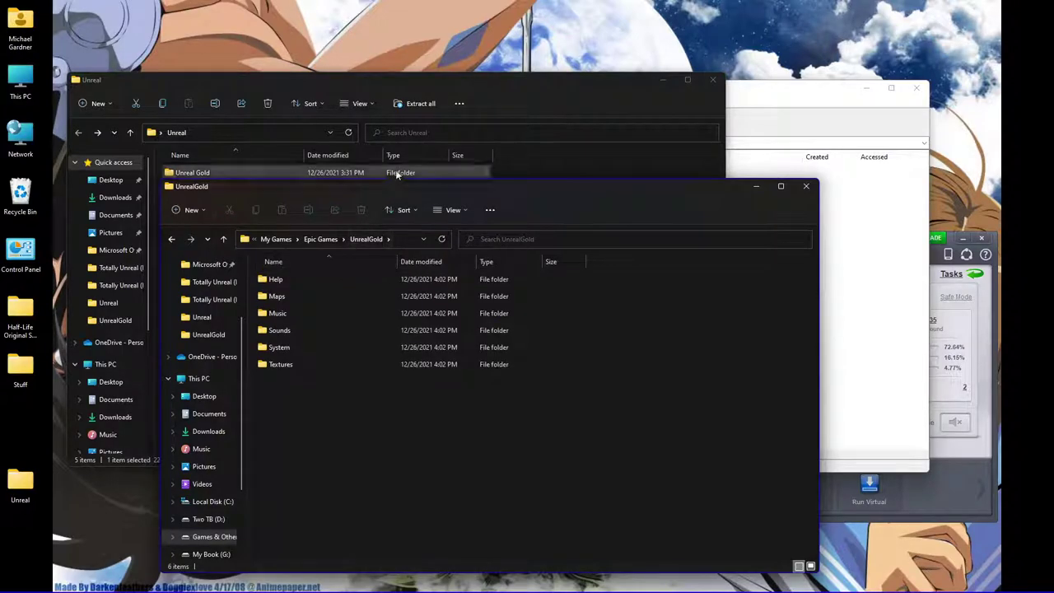
Step: Bring the UnrealGold folder window to the front and move it slightly up and left over the Unreal folder window
mouse_move(272, 588)
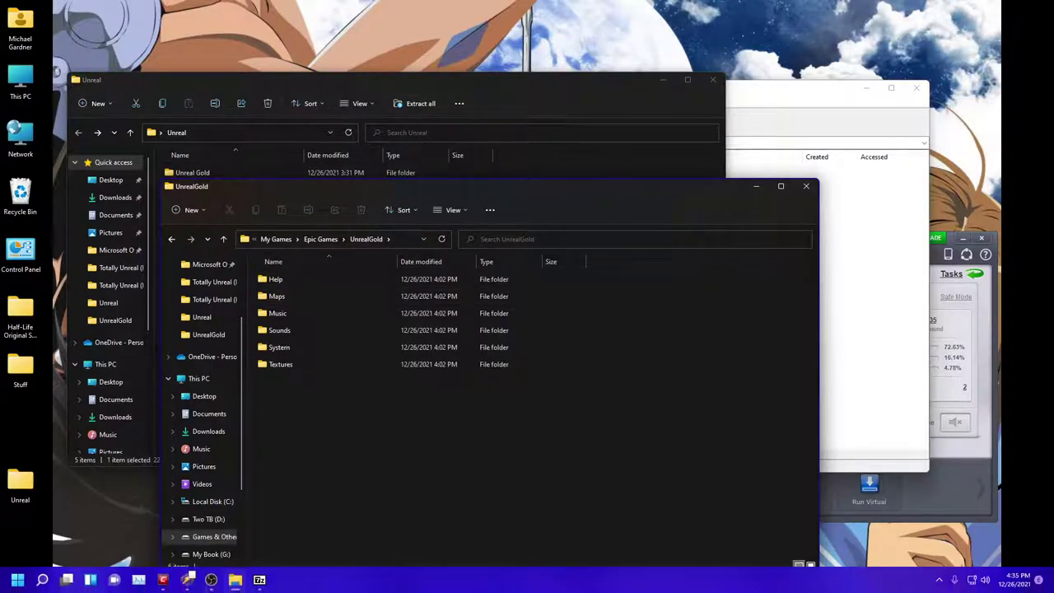
mouse_move(234, 581)
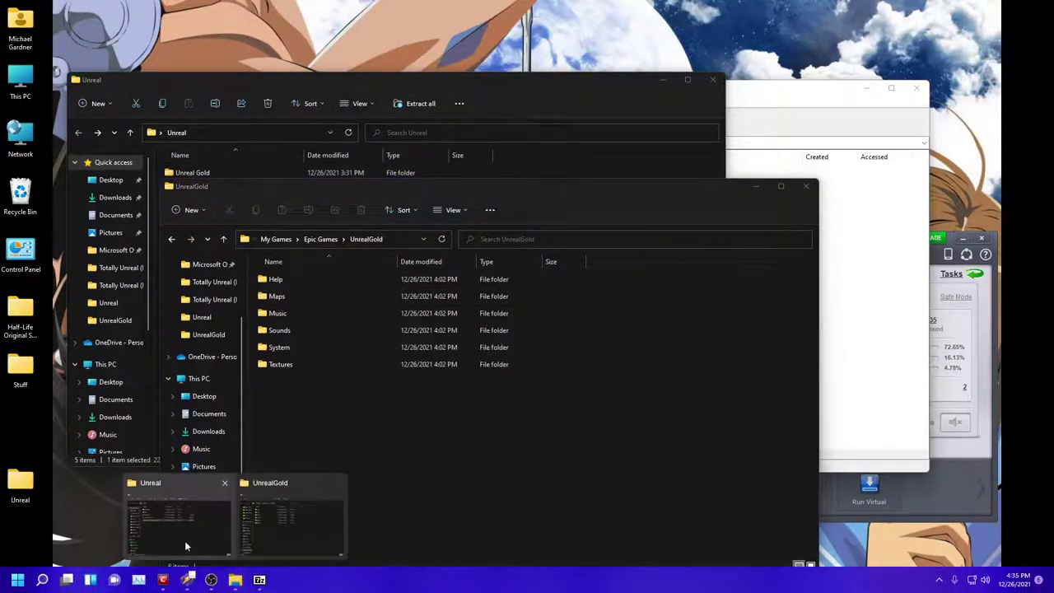
mouse_move(184, 540)
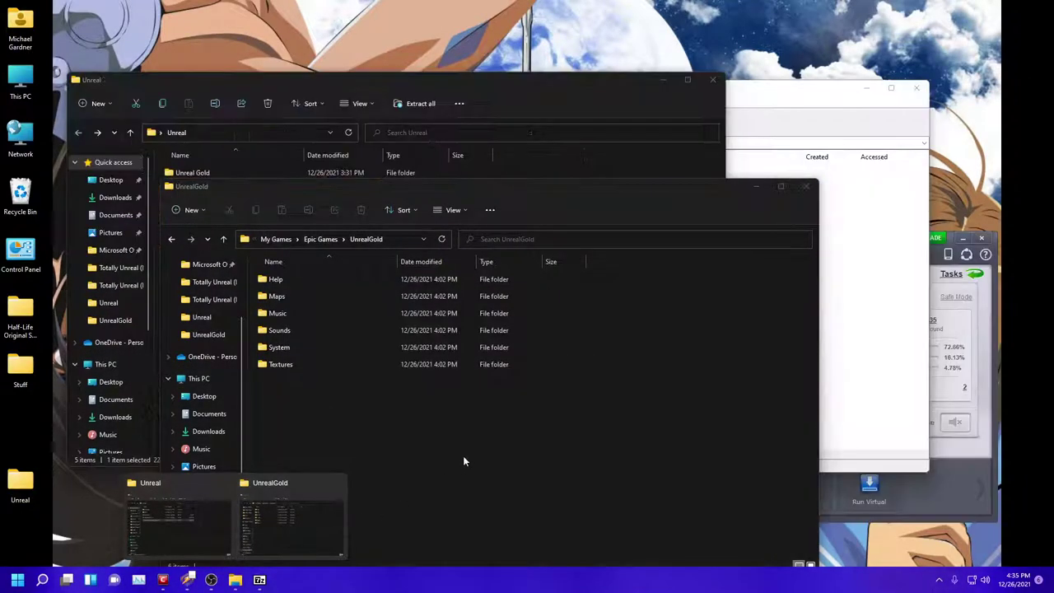
click(481, 443)
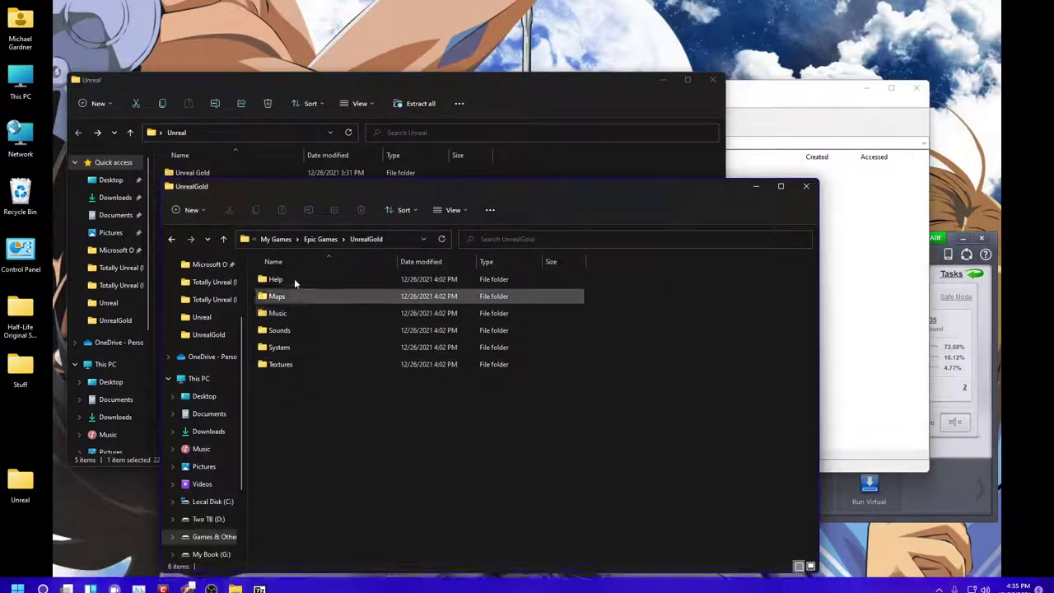
drag(293, 184, 259, 149)
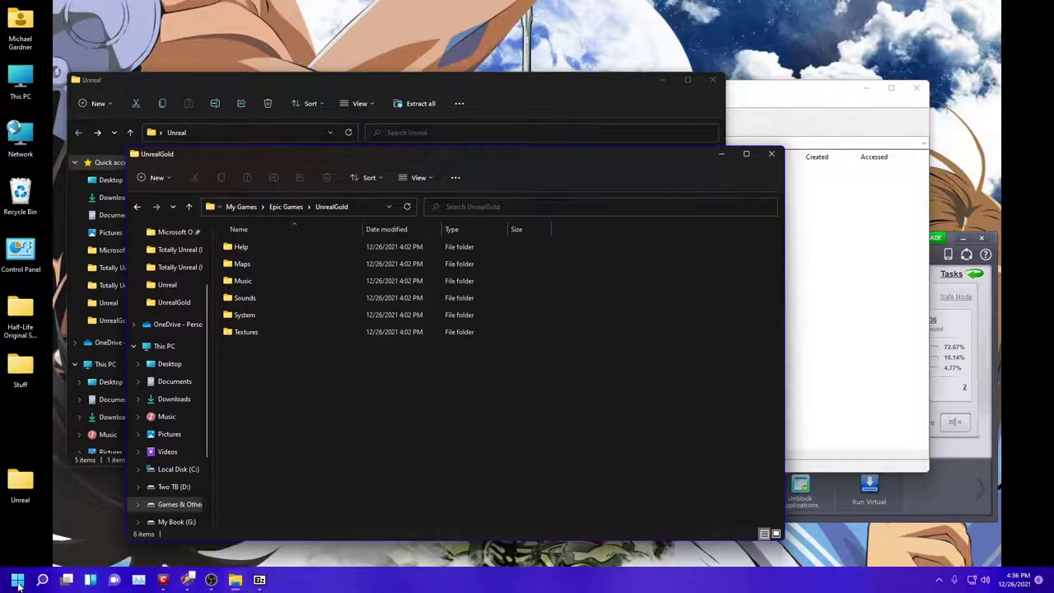
Step: Launch Unreal Gold from the installed apps and complete its first-time video configuration with Direct3D Support
click(17, 581)
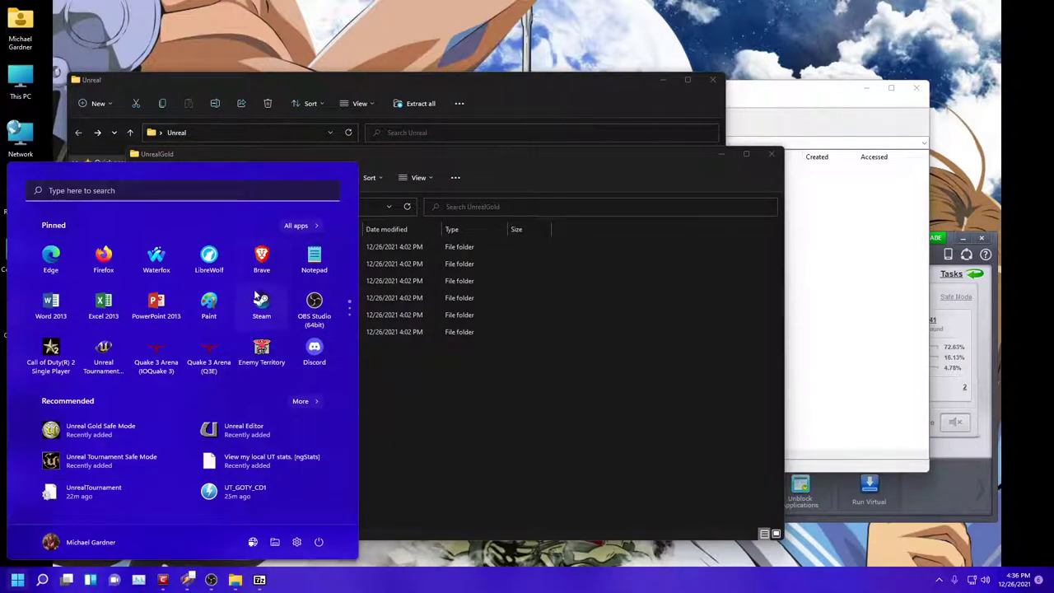
click(298, 226)
scroll(143, 357, down, 10)
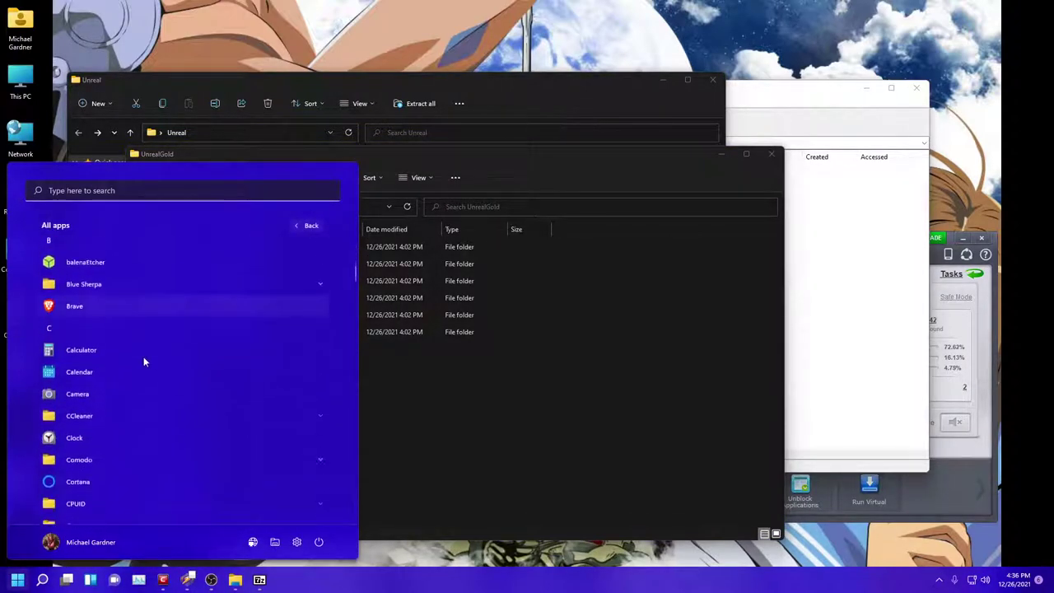
scroll(156, 362, down, 6)
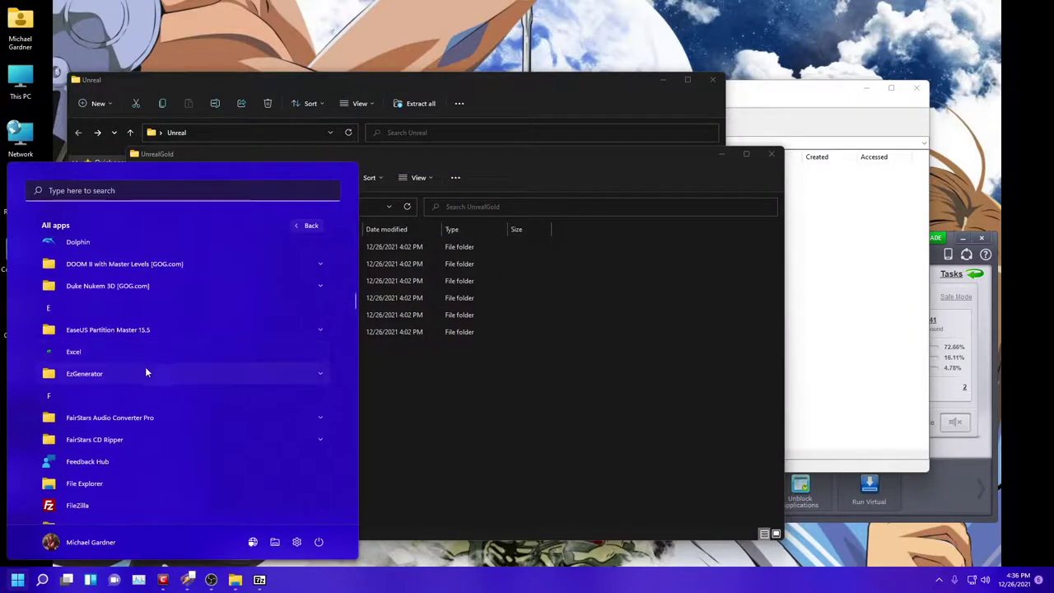
scroll(147, 370, down, 8)
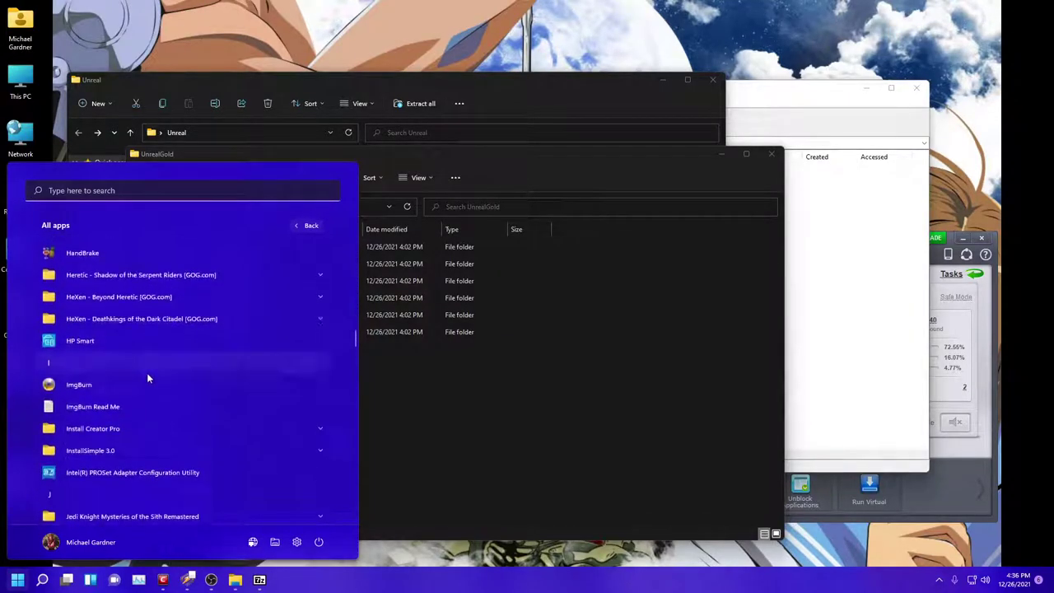
scroll(160, 368, down, 7)
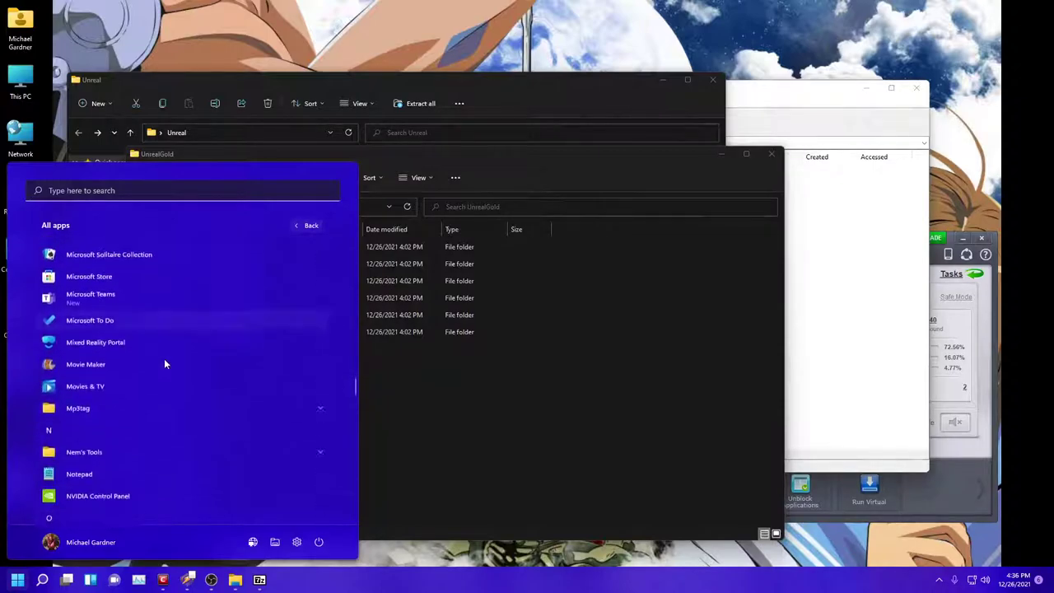
scroll(162, 370, down, 8)
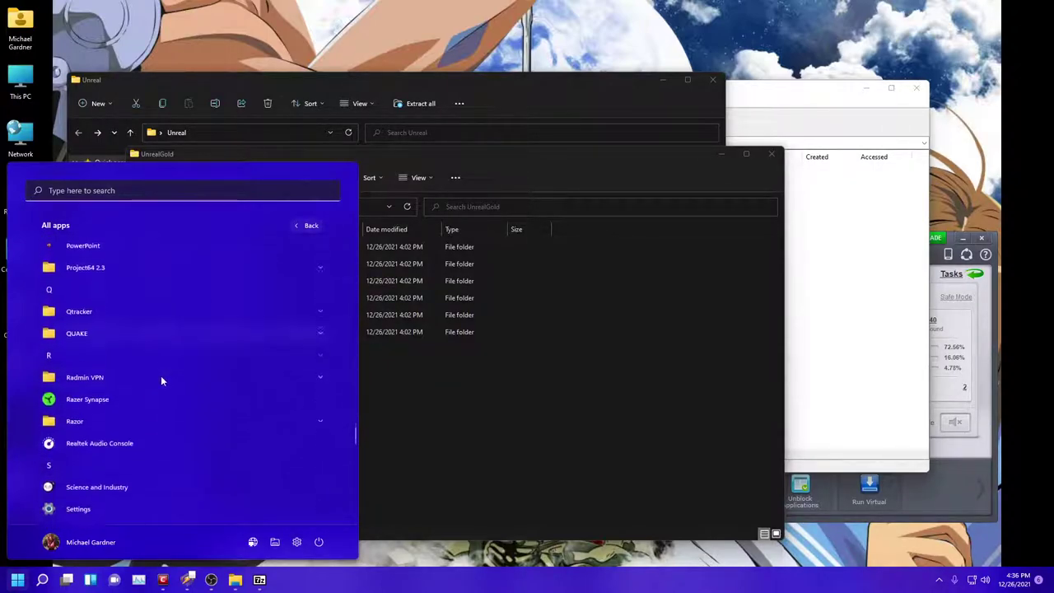
scroll(165, 374, down, 4)
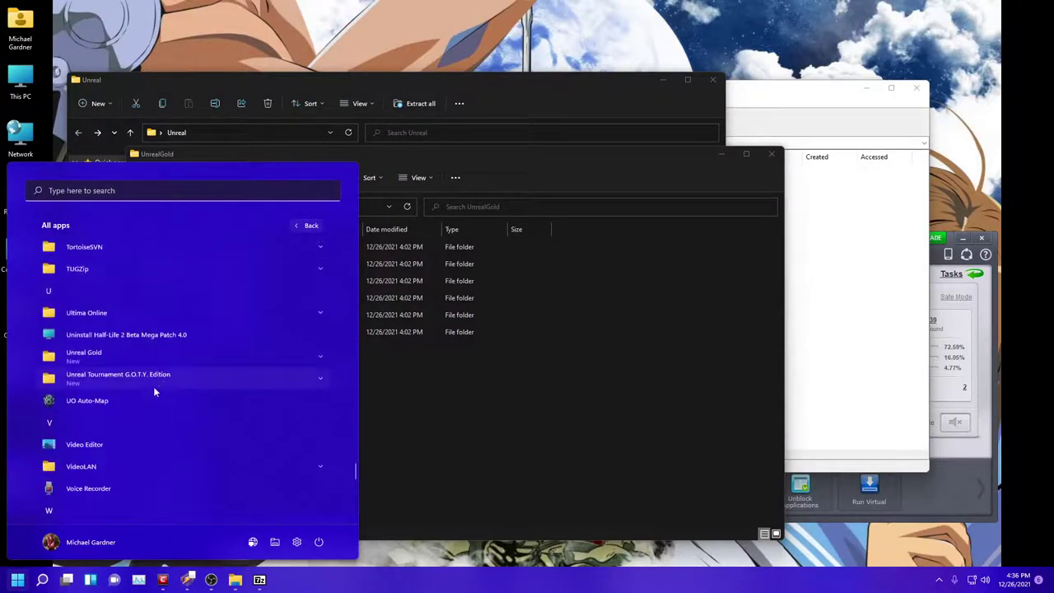
click(112, 359)
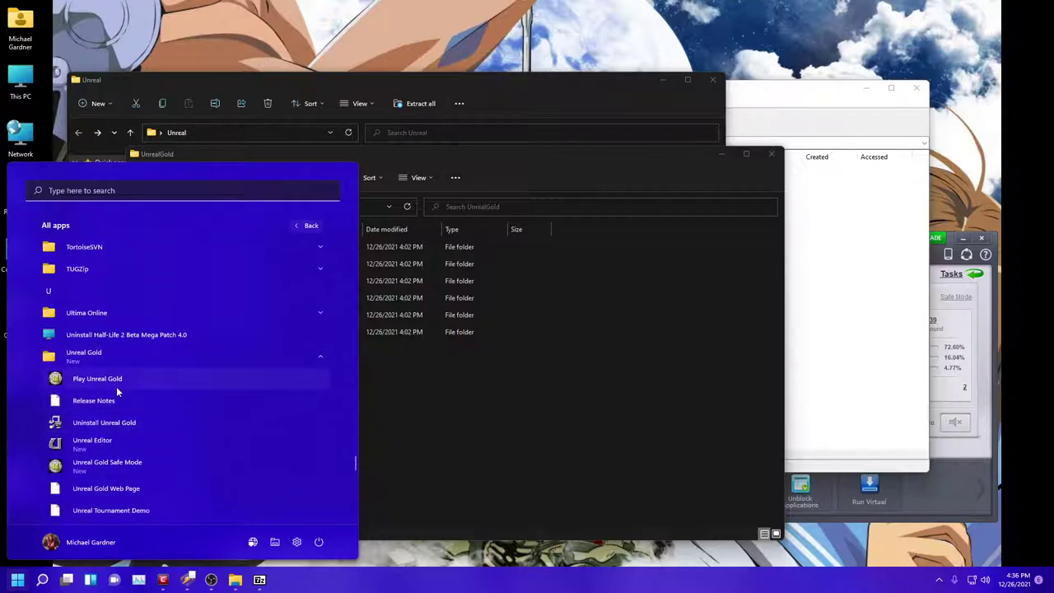
click(116, 377)
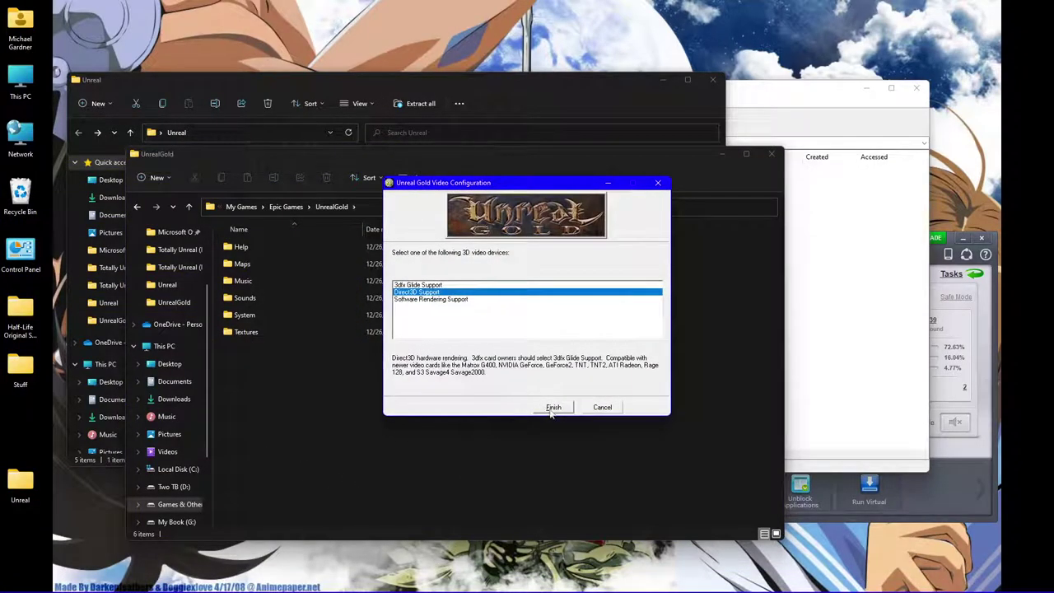
click(553, 408)
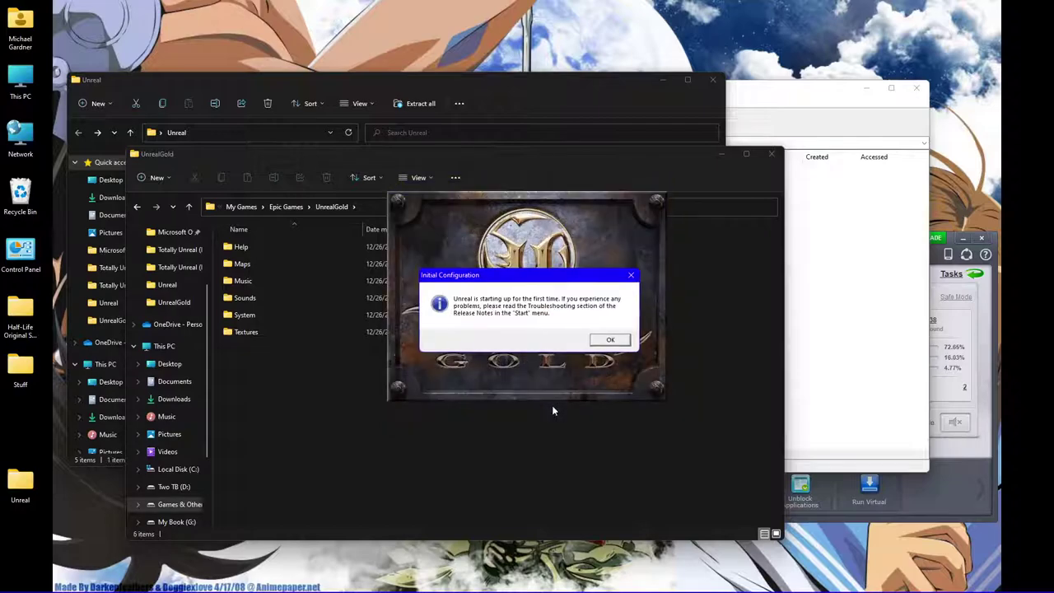
click(609, 340)
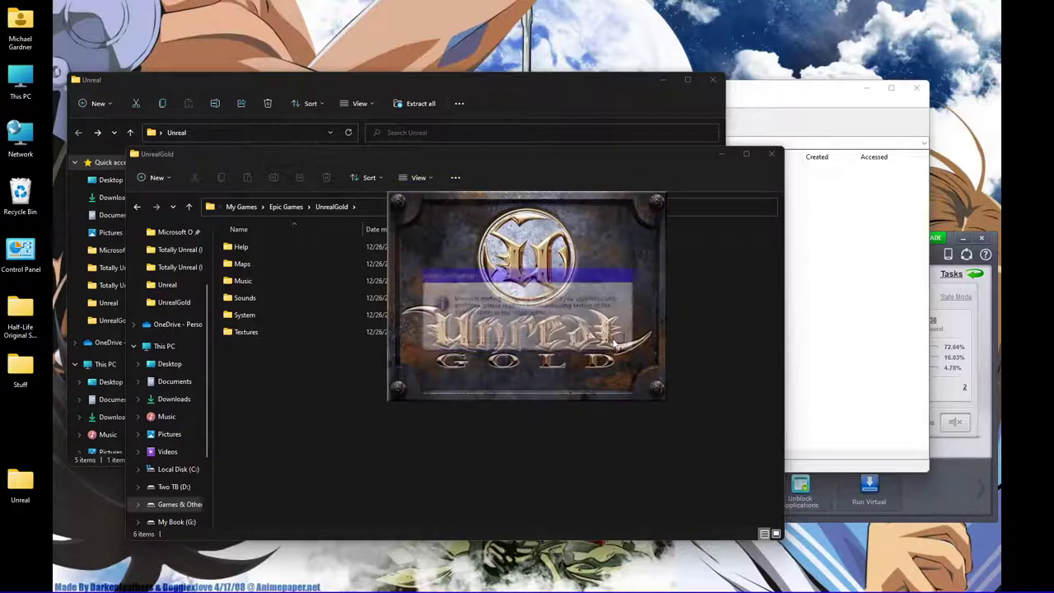
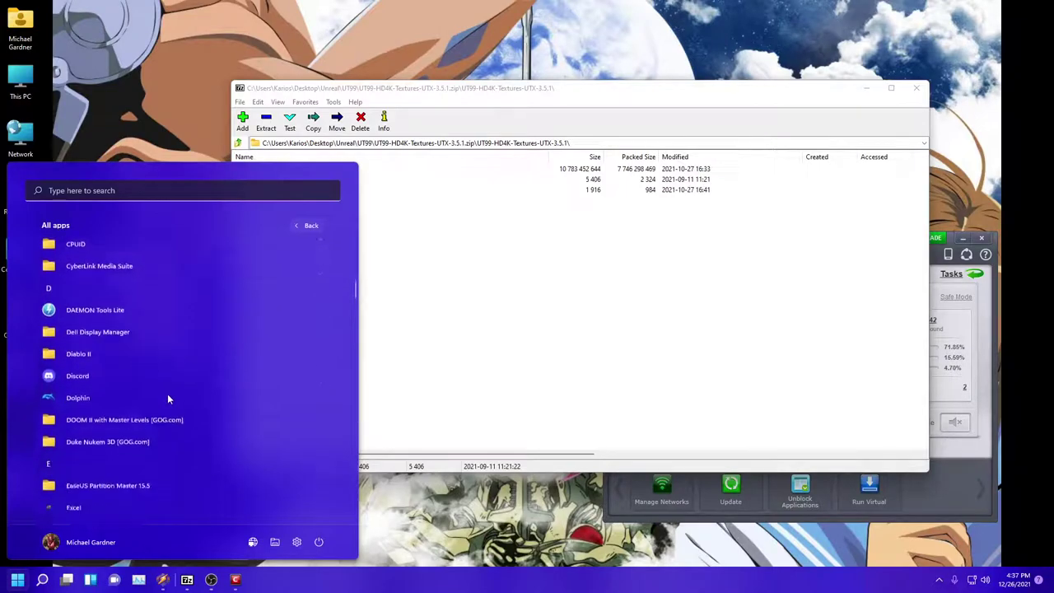
Step: Start Unreal Gold again using Play Unreal Gold in the Unreal Gold program folder
scroll(153, 377, down, 15)
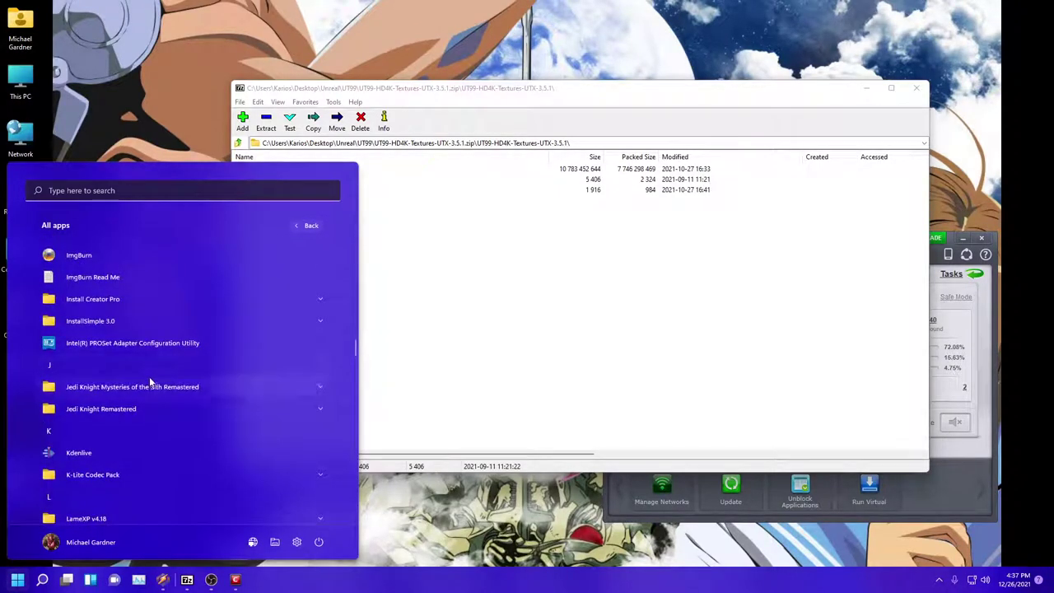
scroll(132, 387, down, 10)
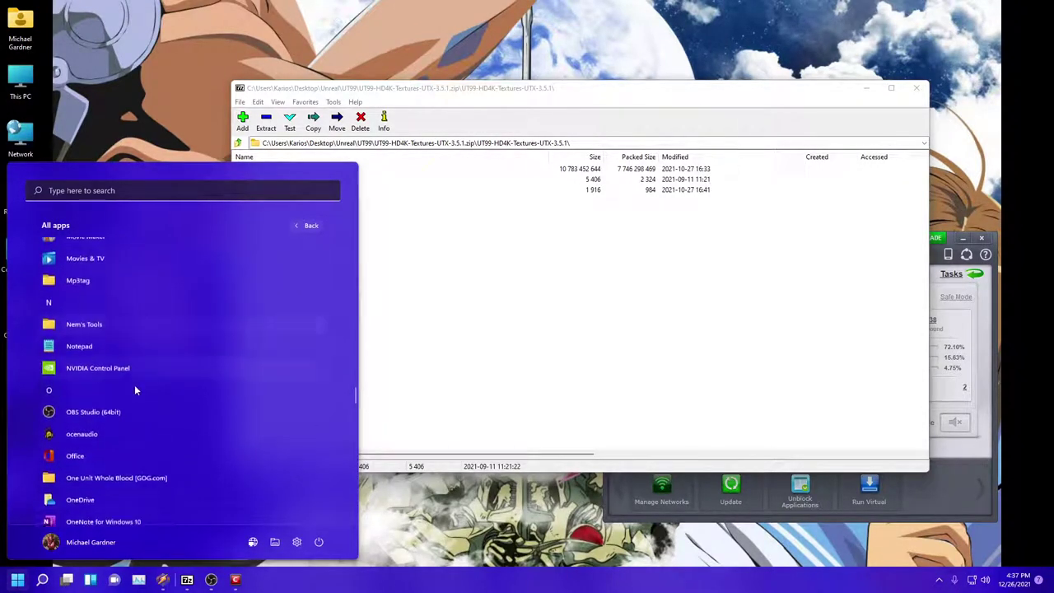
scroll(136, 403, down, 10)
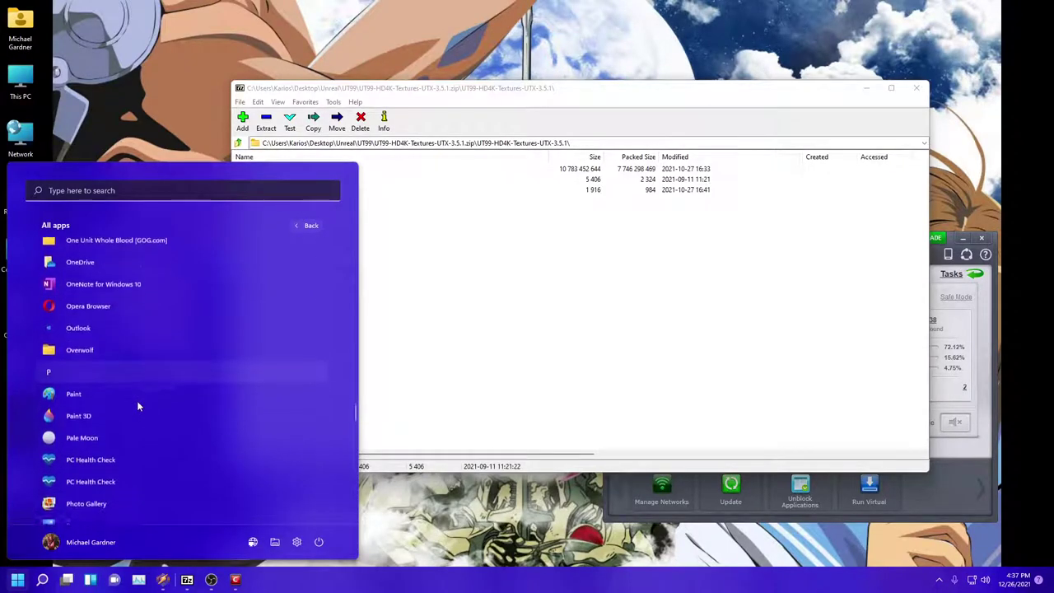
scroll(140, 399, down, 10)
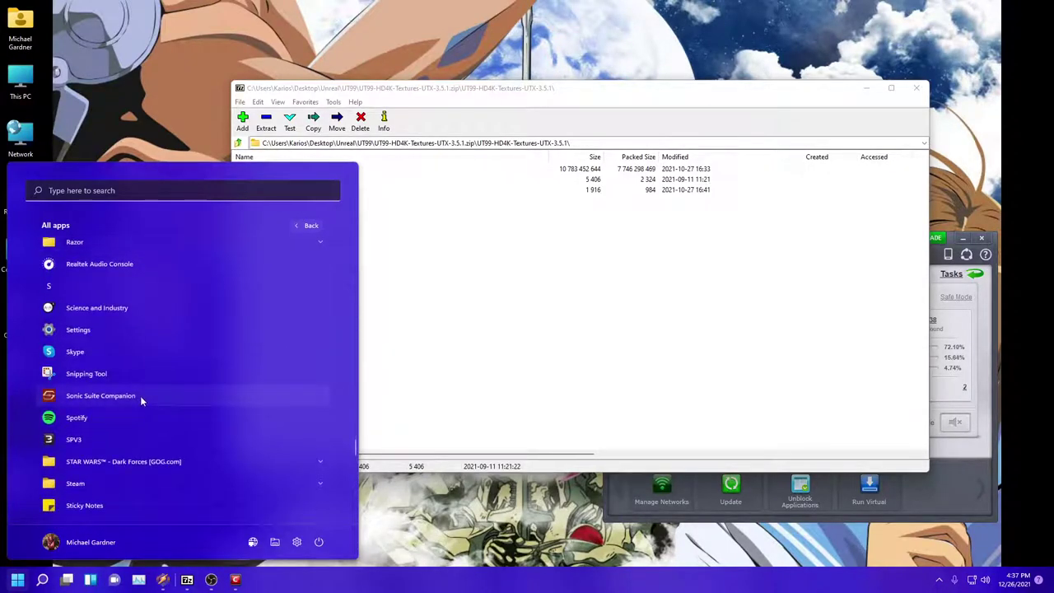
scroll(136, 395, down, 3)
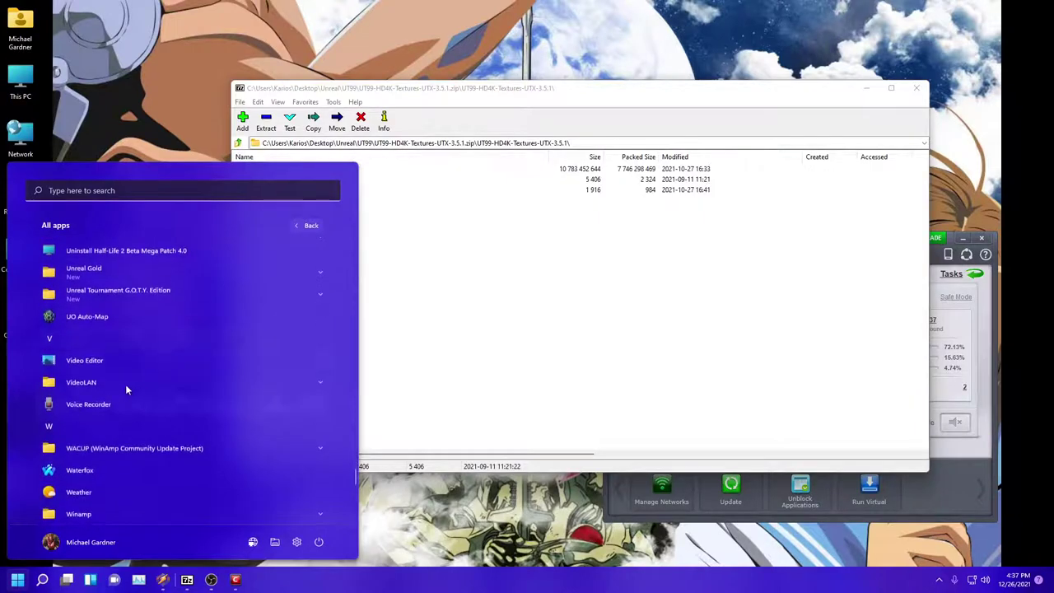
click(104, 269)
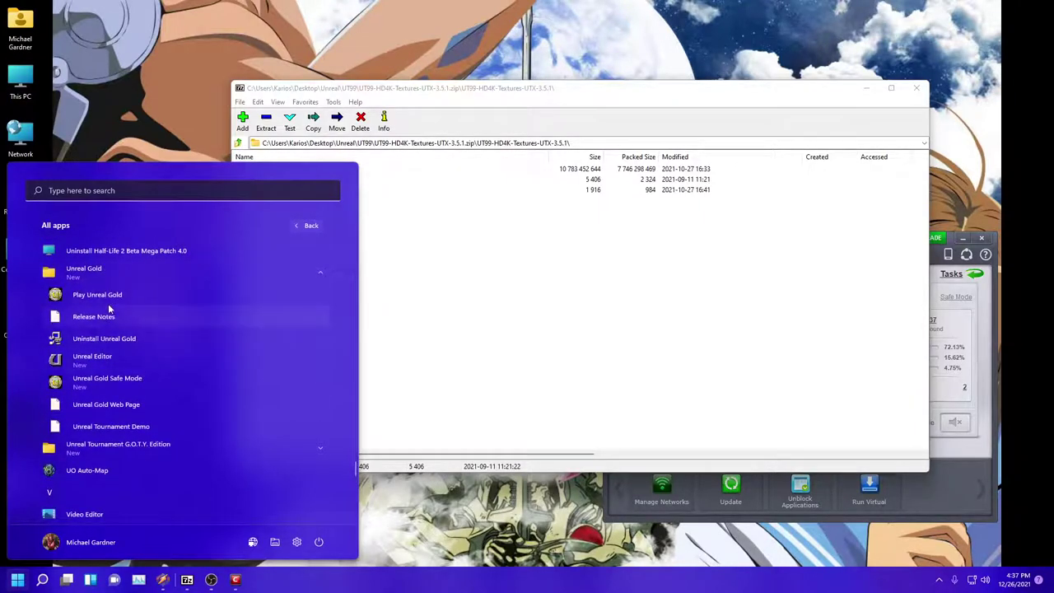
click(97, 295)
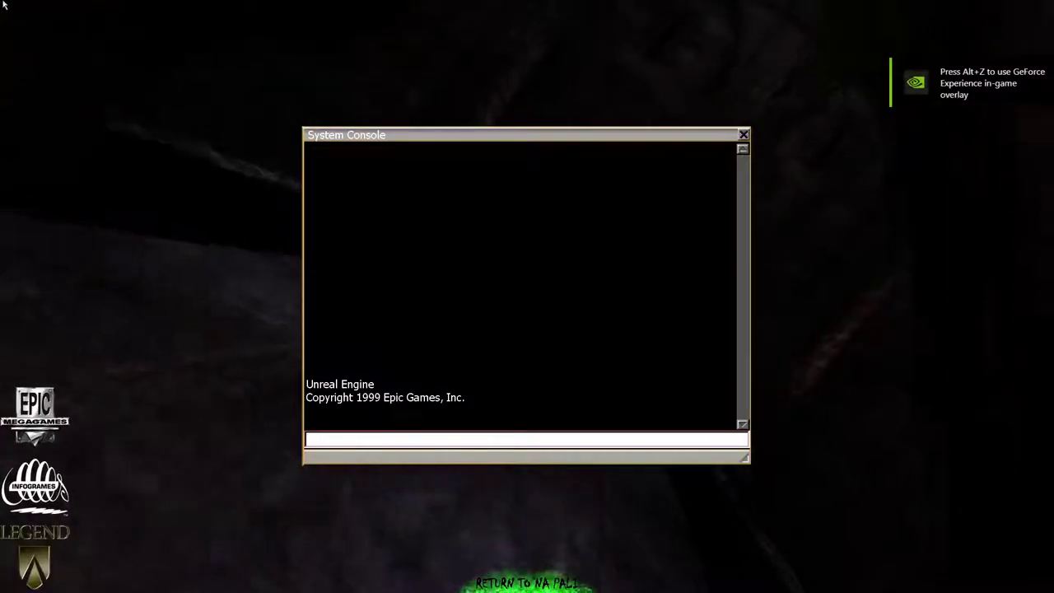
Step: Try to load the flyby map from the system console with "open flyby" and "open flyby.unr"
text(open)
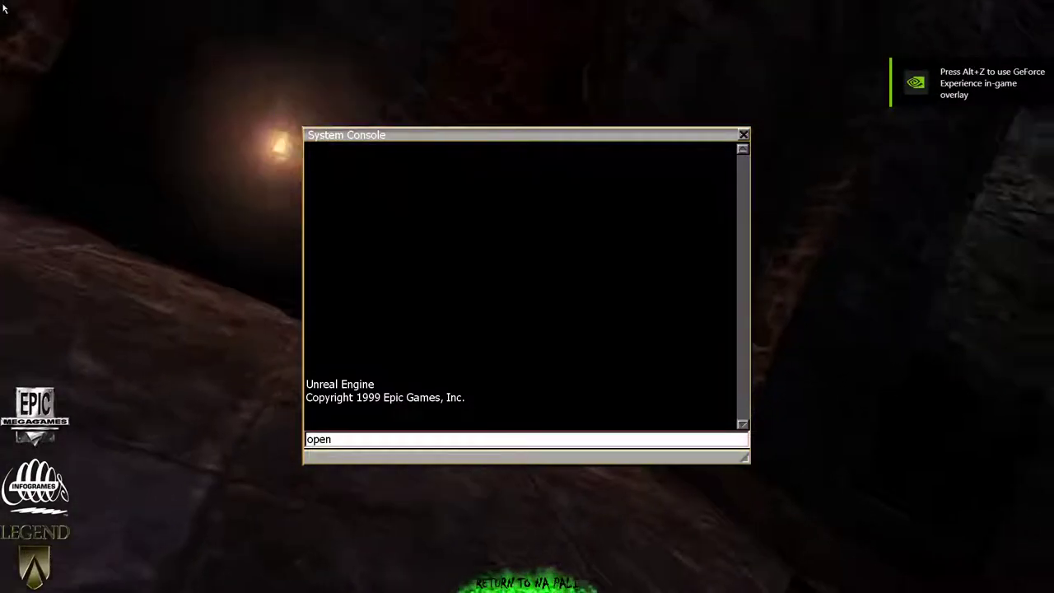
text( fly)
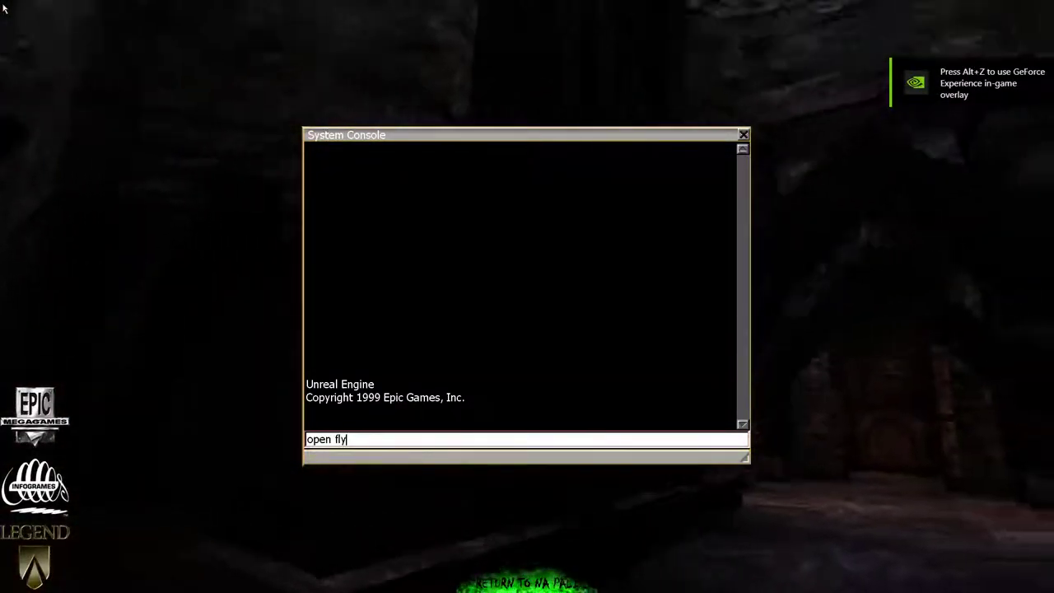
text(by)
key(Return)
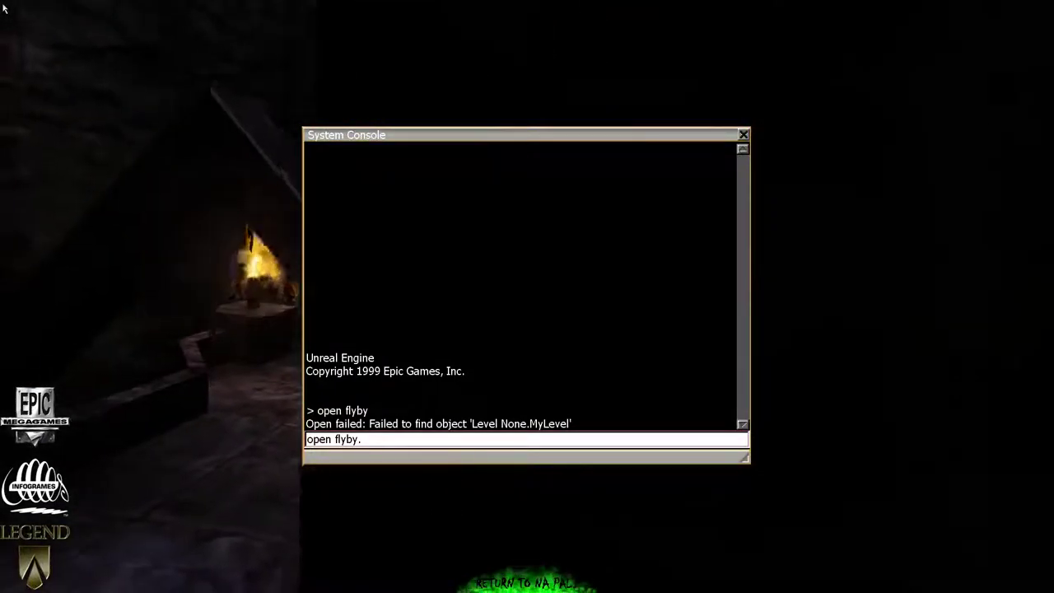
text(.unr)
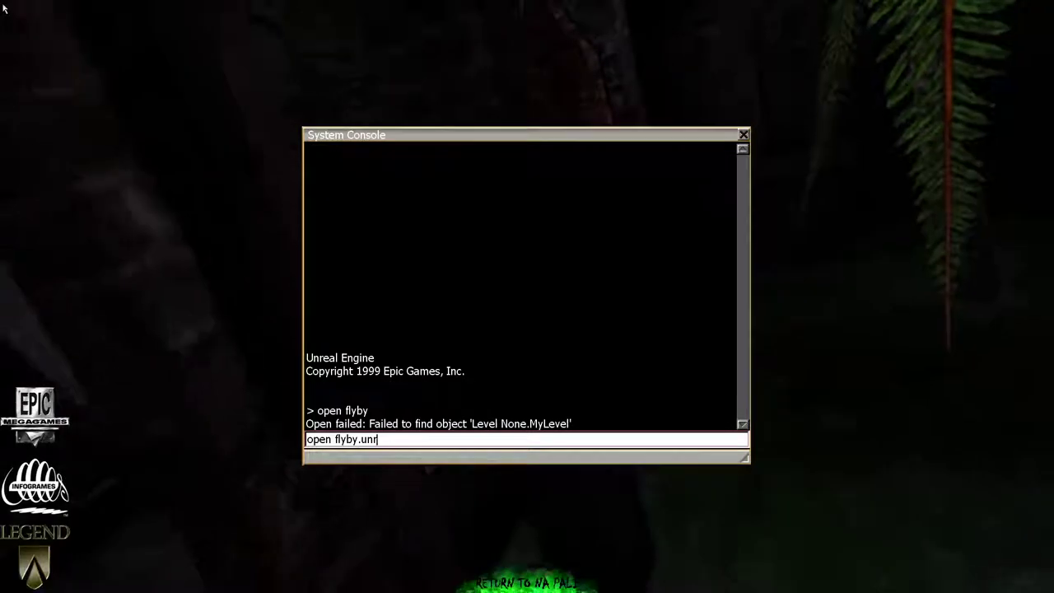
key(Return)
Step: Try to load the castle flyby map from the system console with "open flybycastle"
key(Up)
key(BackSpace)
key(BackSpace)
key(BackSpace)
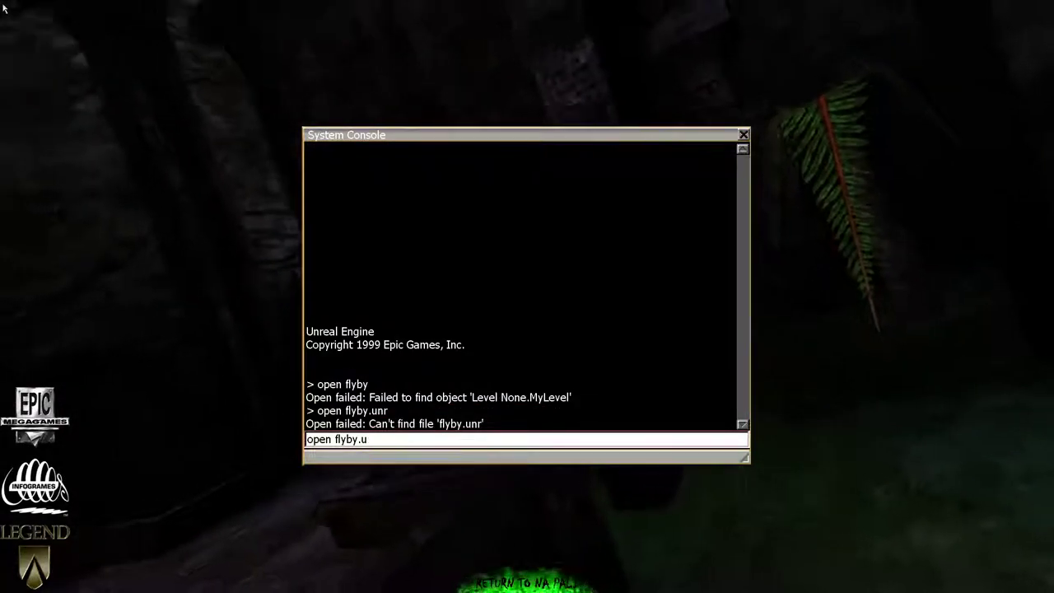
key(BackSpace)
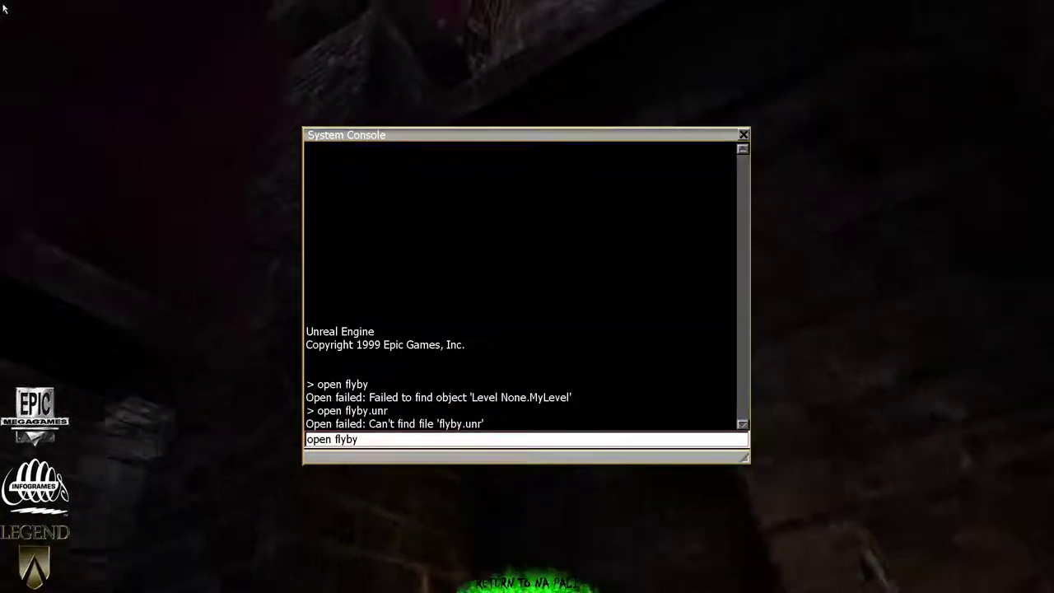
text(castle)
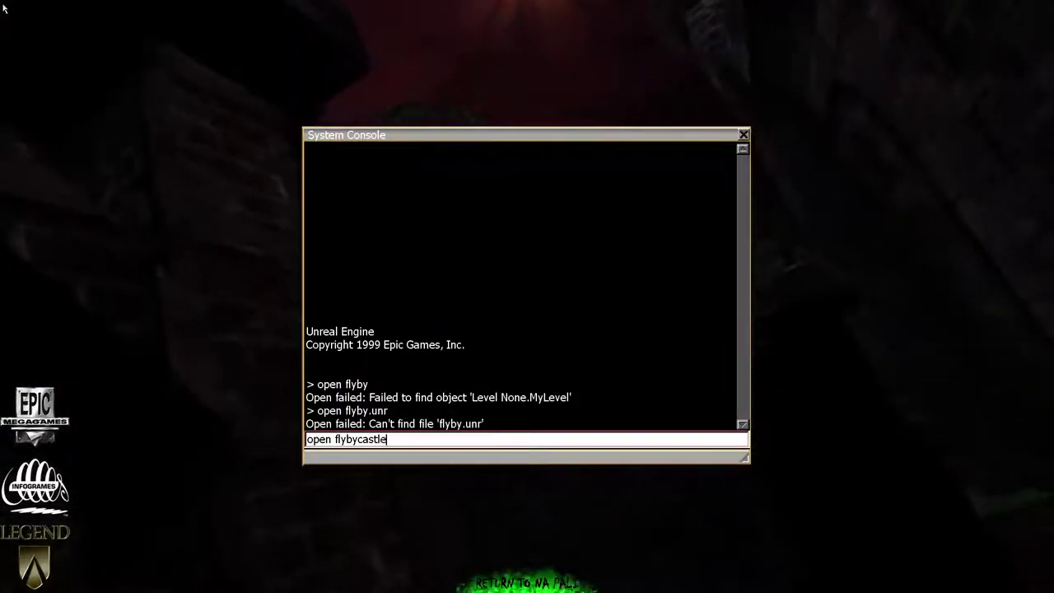
key(Return)
Step: Try the map name in reversed order by running "open castleflyby" in the system console
key(Up)
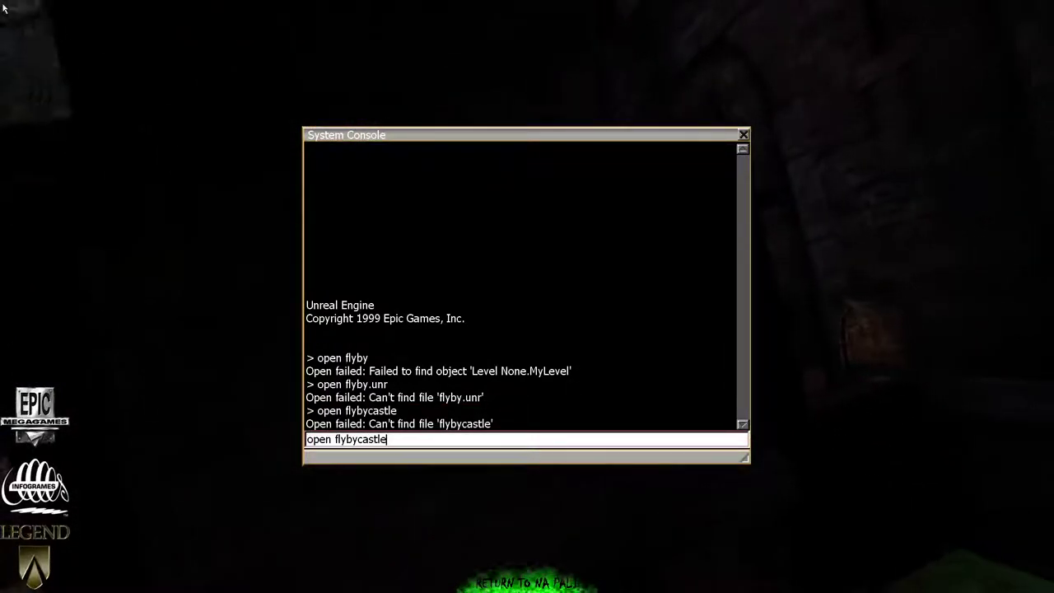
key(BackSpace)
key(BackSpace)
key(BackSpace)
key(BackSpace)
key(BackSpace)
key(BackSpace)
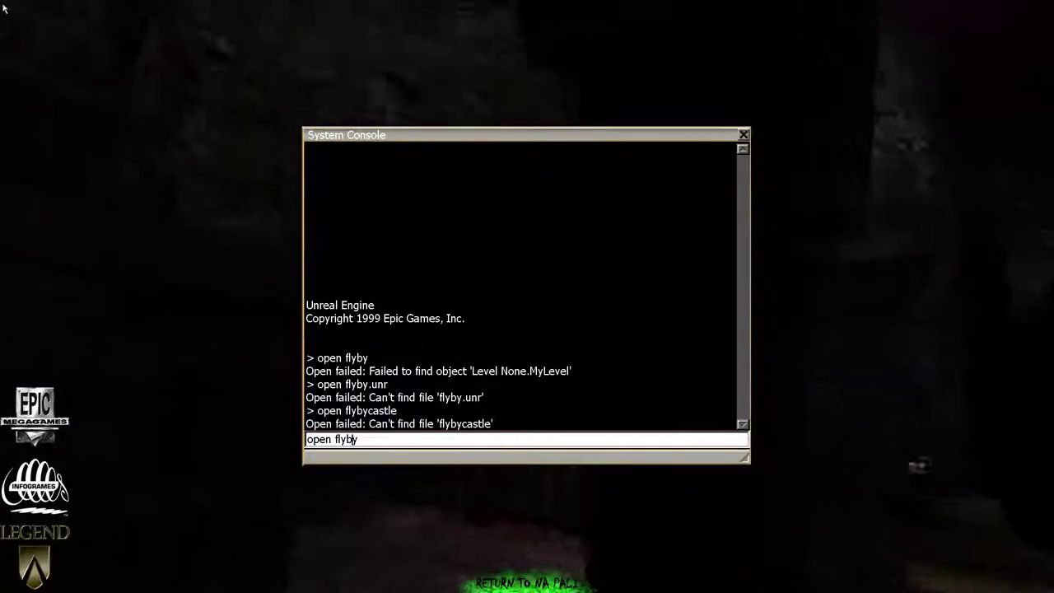
text(cas)
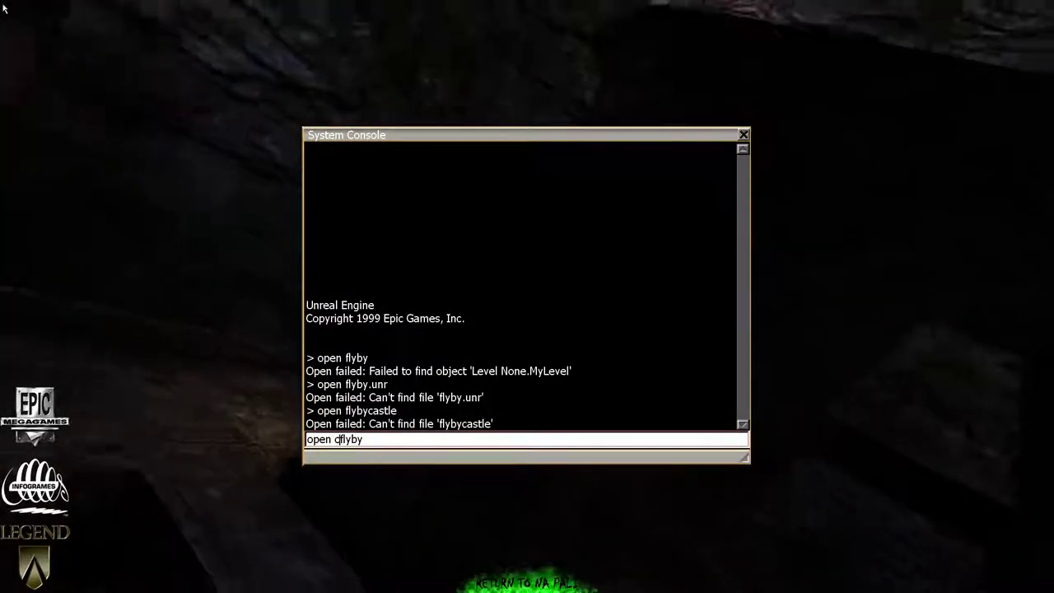
text(tle)
key(Return)
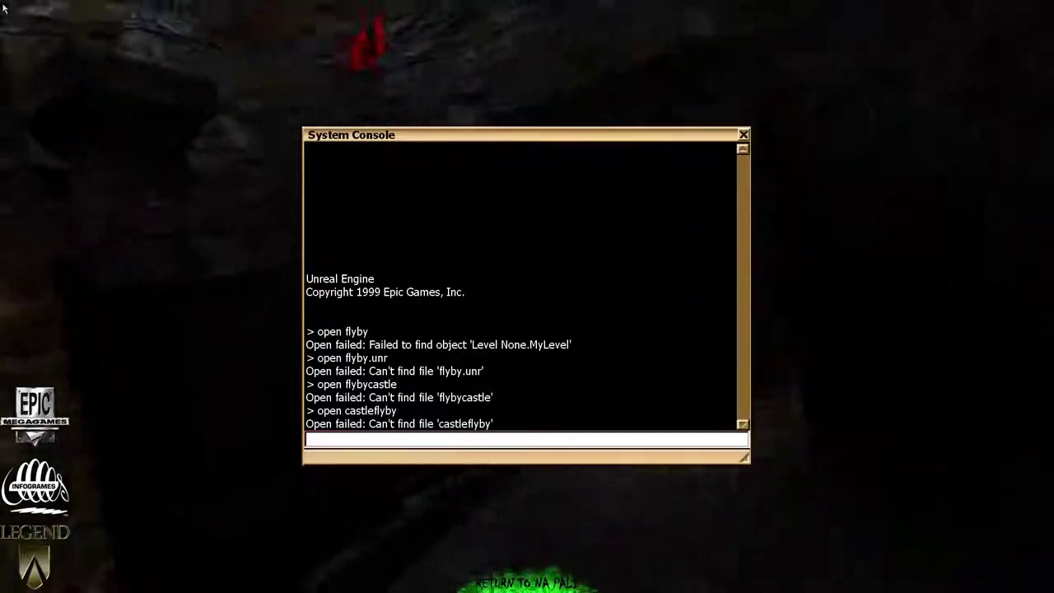
Step: Close the system console and quit Unreal Gold, confirming the exit
key(Escape)
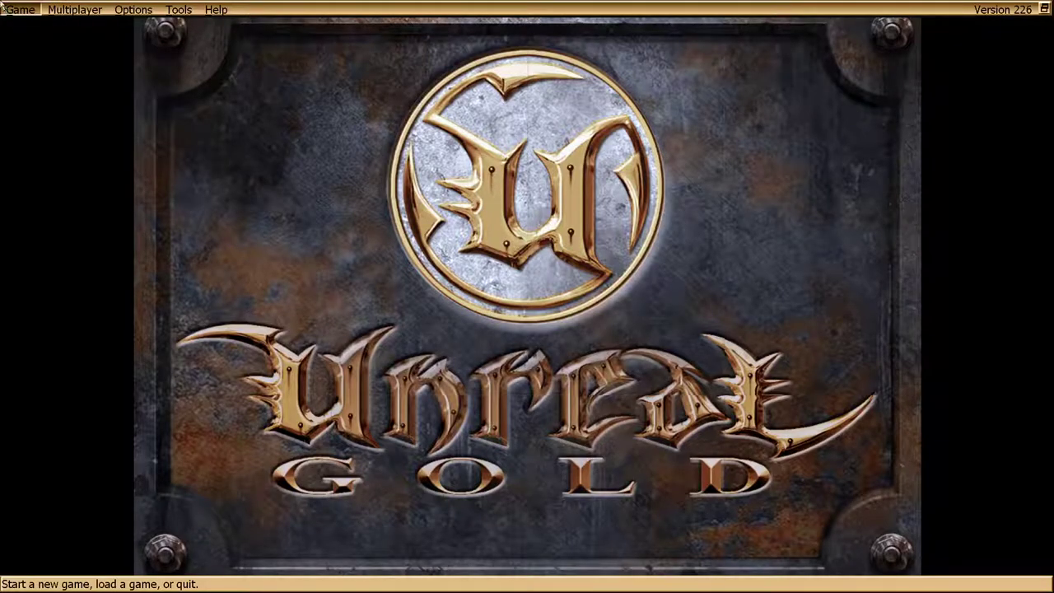
click(23, 15)
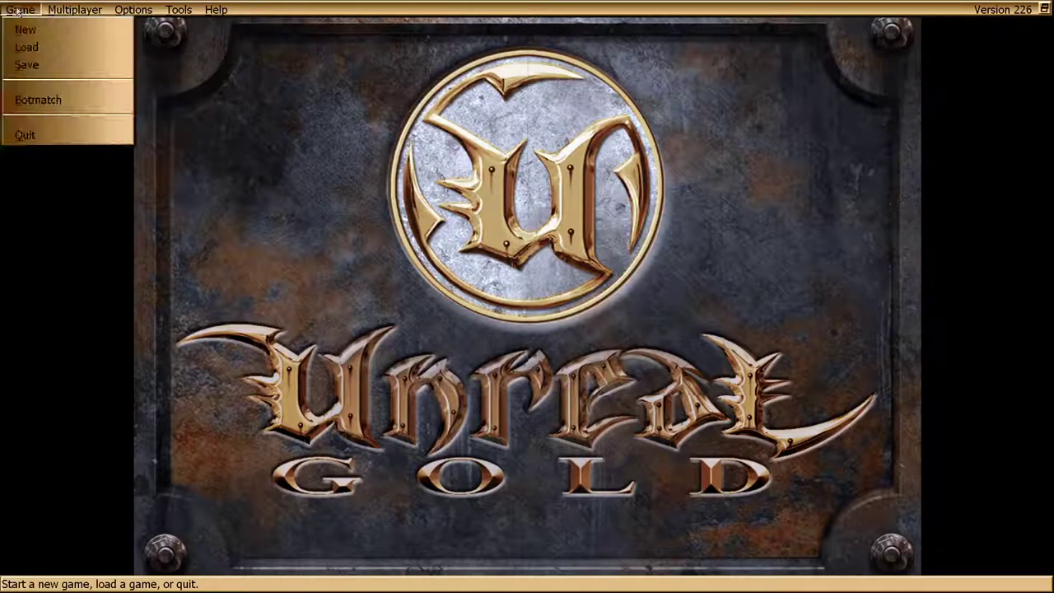
click(34, 135)
click(545, 323)
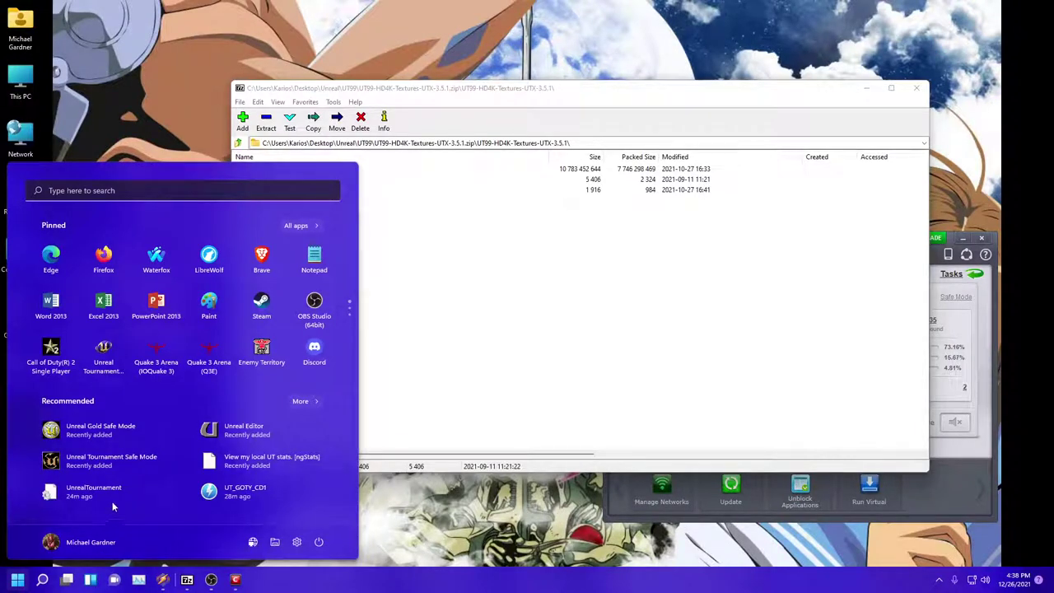
Step: Launch Play Unreal Gold from the Unreal Gold program folder to watch the opening castle flyby
click(292, 228)
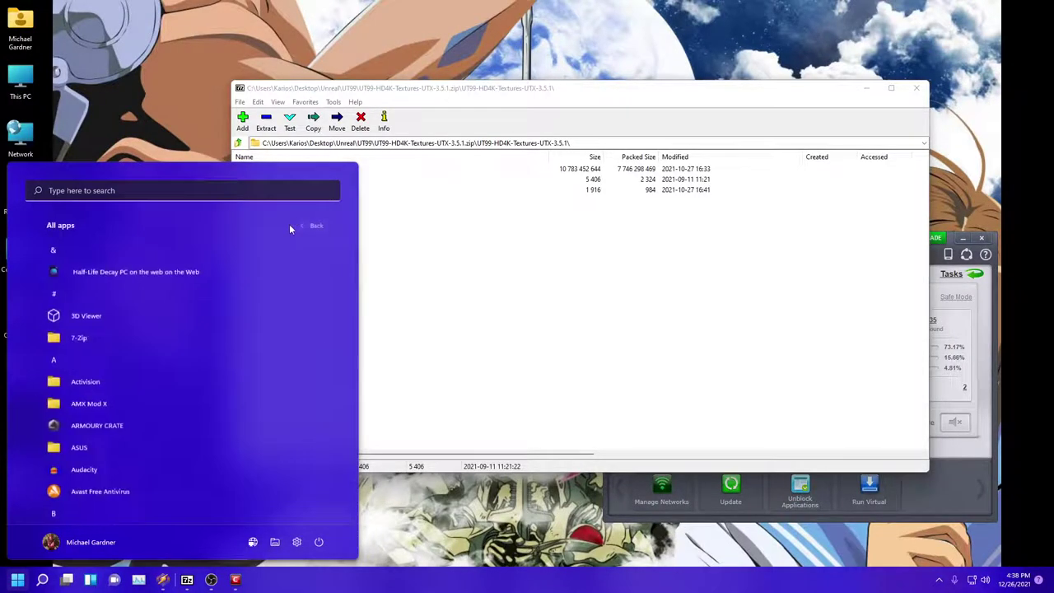
scroll(157, 409, down, 10)
scroll(161, 403, down, 10)
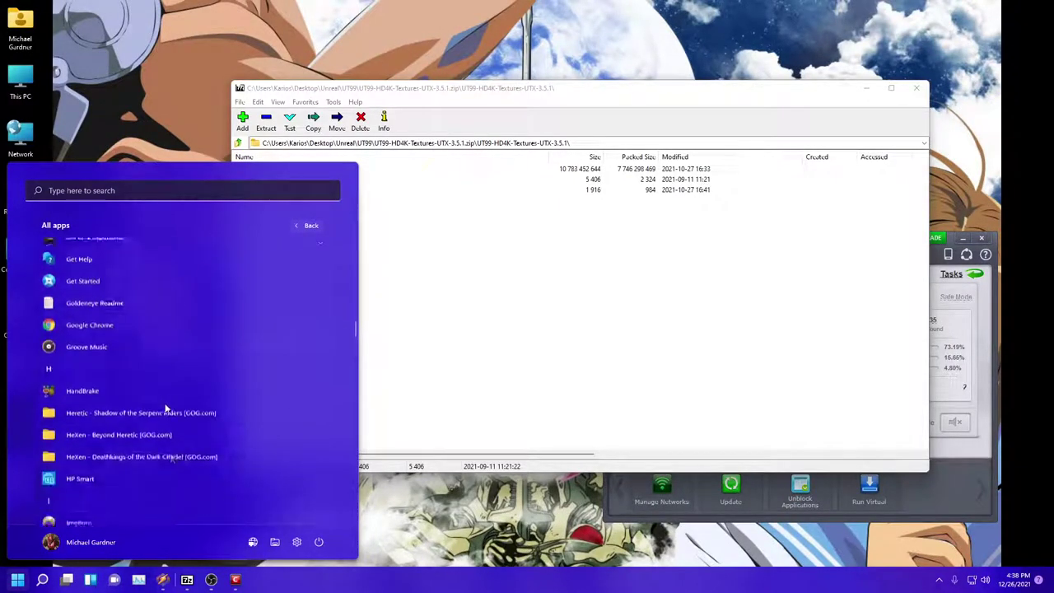
scroll(181, 404, down, 10)
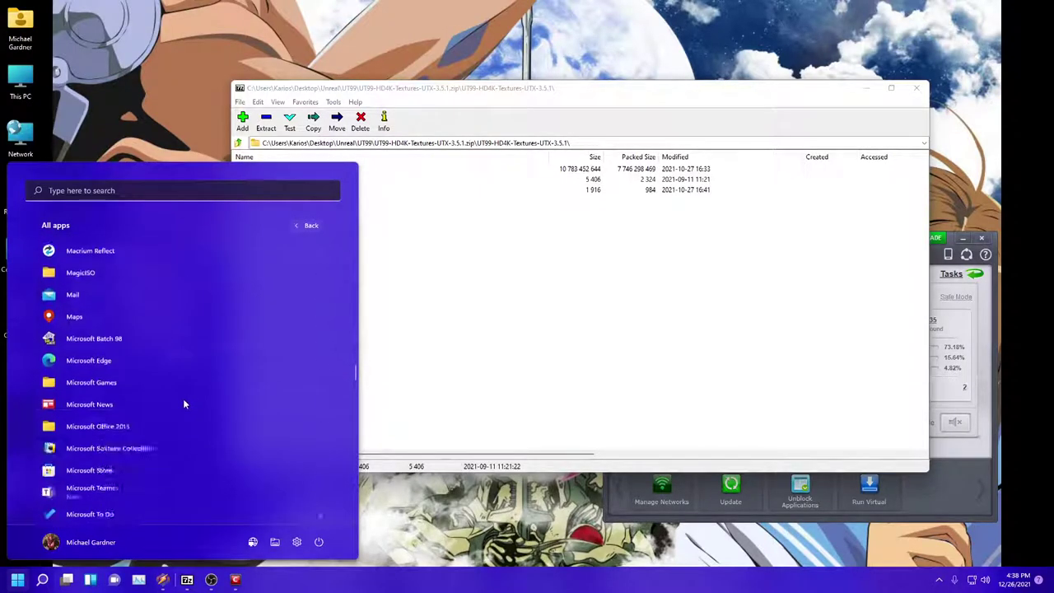
scroll(194, 403, down, 10)
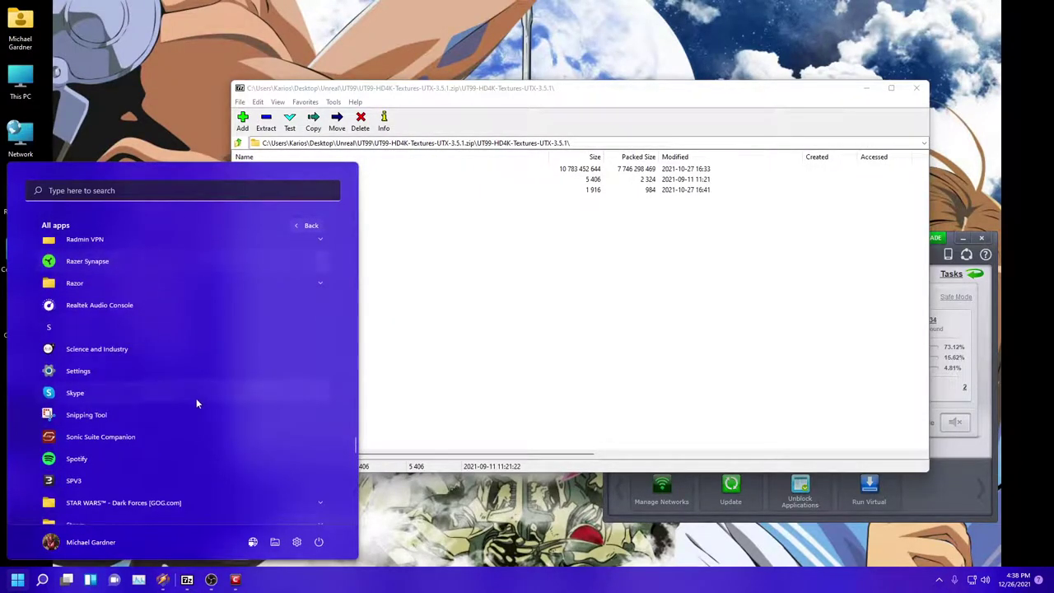
scroll(184, 401, up, 2)
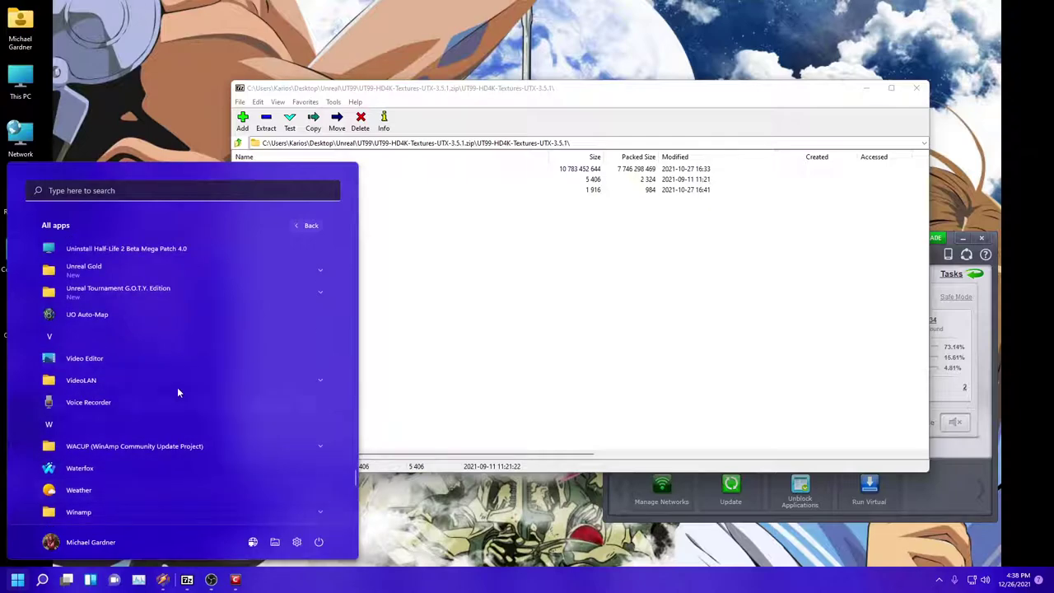
click(121, 273)
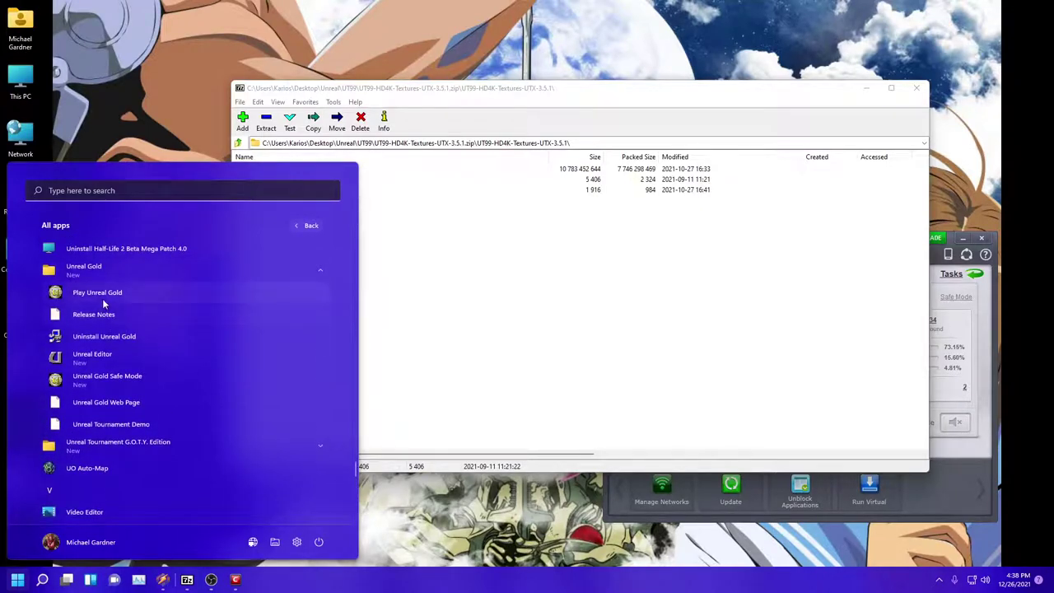
click(102, 297)
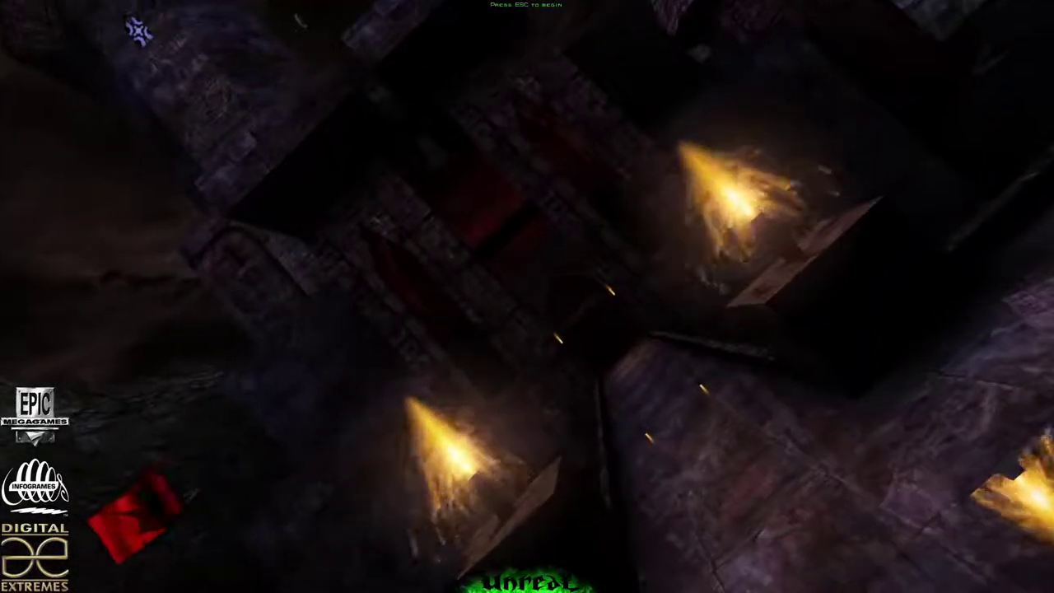
Step: Quit Unreal Gold to the desktop and close the UT99-HD4K-Textures-UTX-3.5.1 and d3d11drv.4 archive windows
key(Escape)
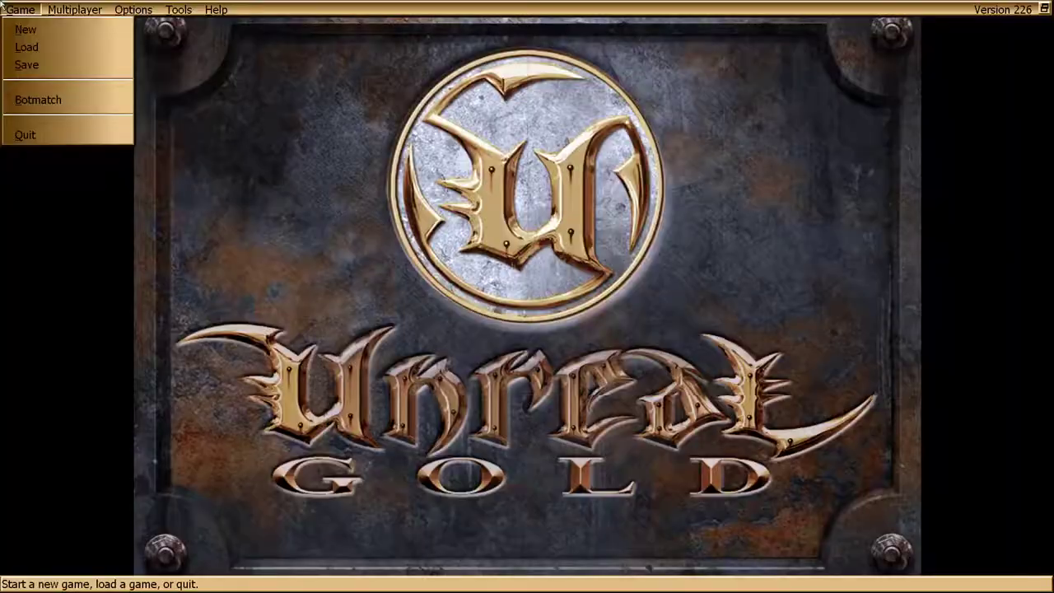
click(25, 134)
click(534, 325)
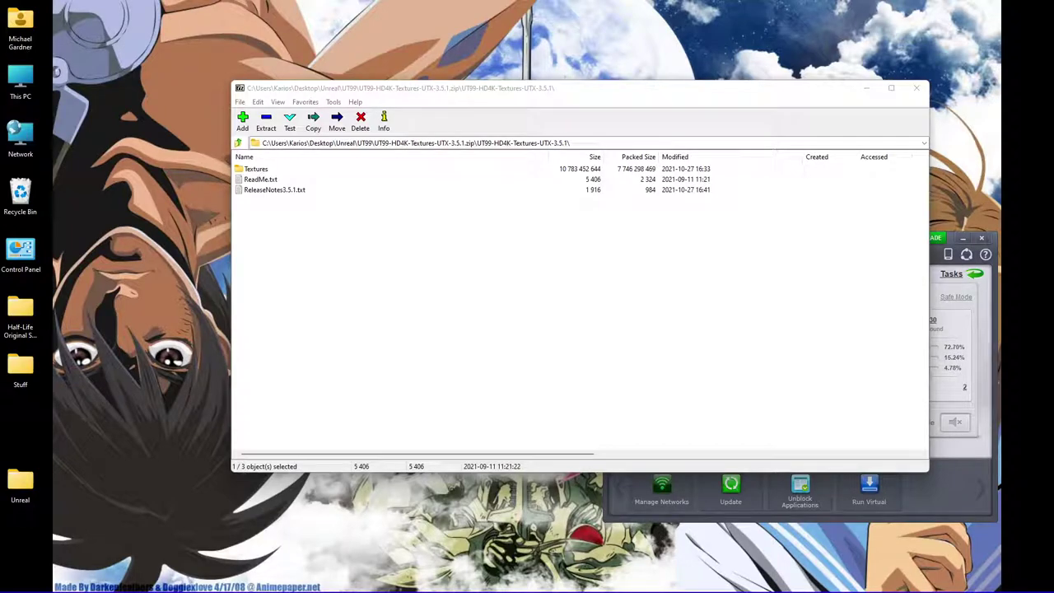
click(920, 88)
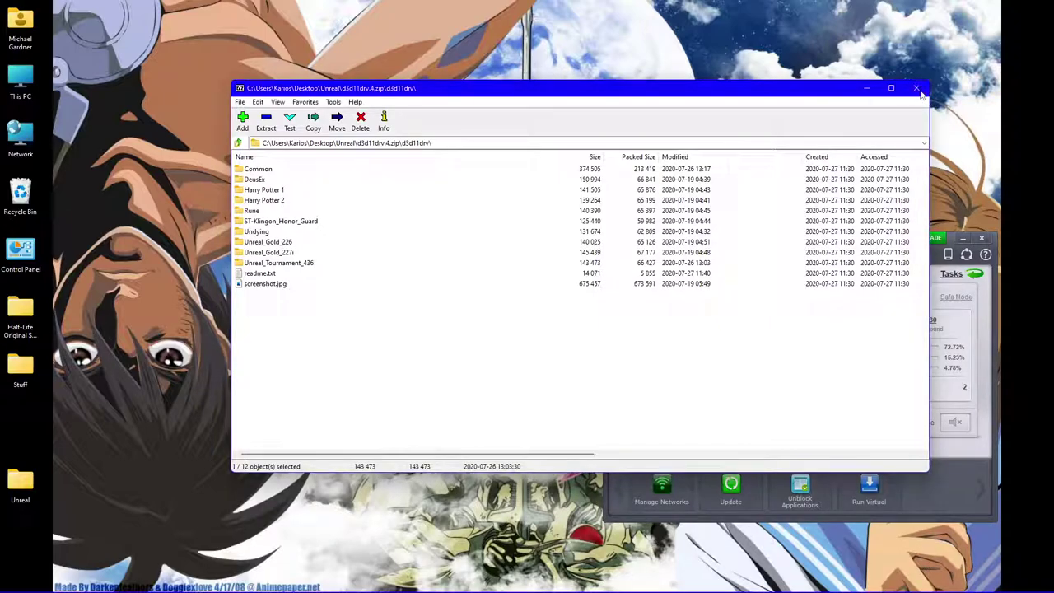
click(919, 89)
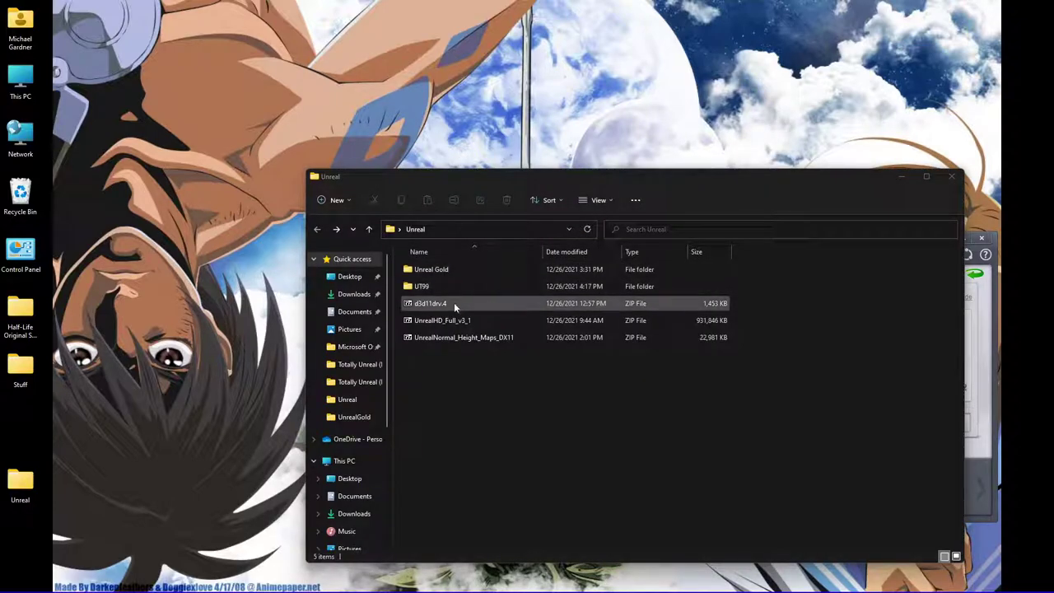
Step: Create a desktop folder named UG, open it, and bring the Unreal folder window back to the front
right_click(598, 89)
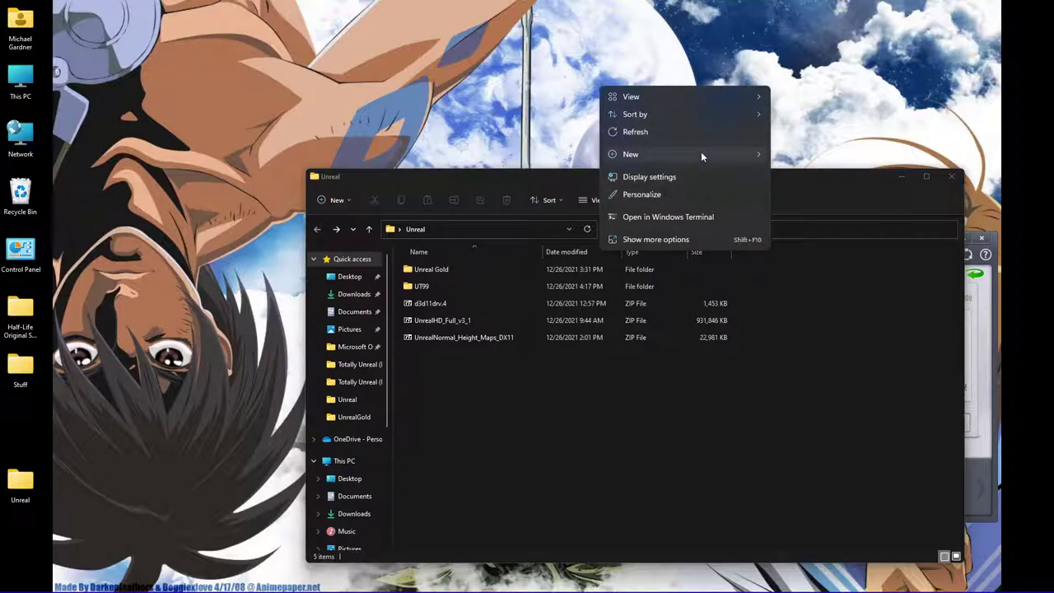
mouse_move(701, 151)
click(781, 155)
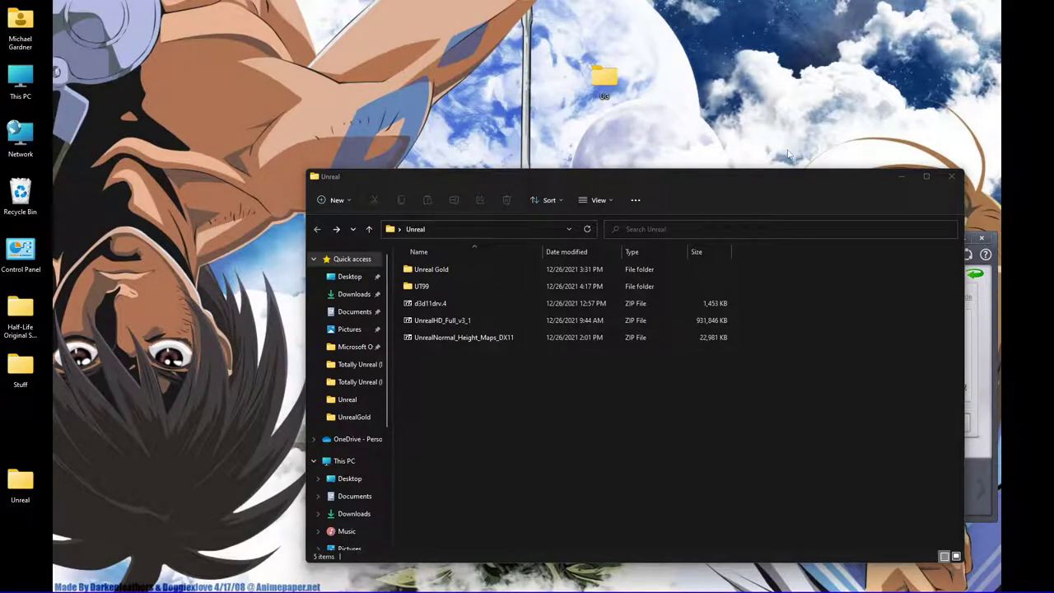
key(Return)
drag(774, 207, 629, 79)
click(874, 301)
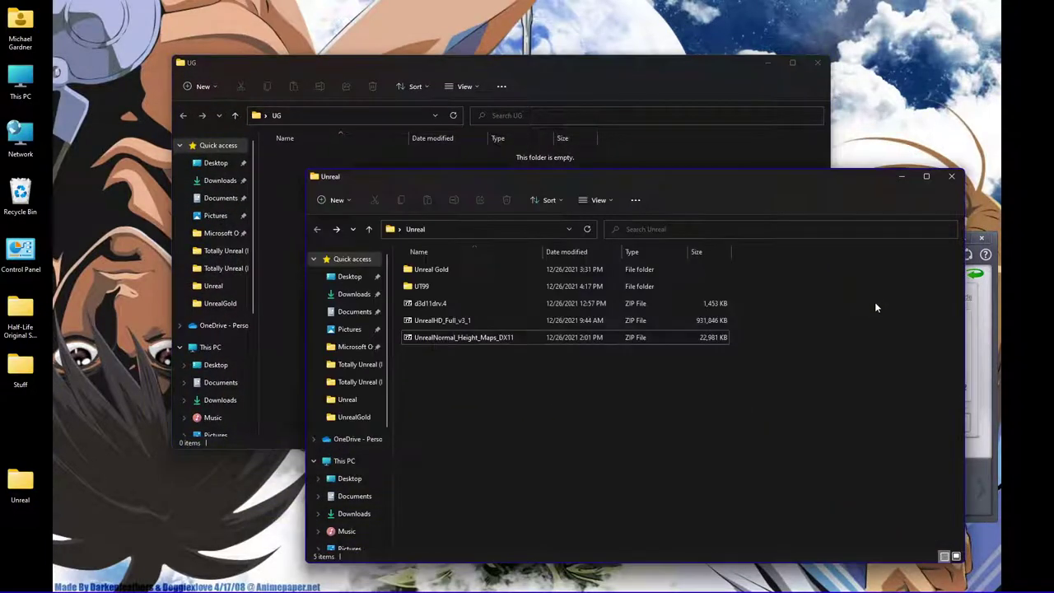
Step: Extract the Textures folder, ReadMe.txt and ReleaseNotes3.5.txt from Unreal Gold's Unreal-HD4K-Textures-UTX-3.5 archive into the UG folder
double_click(470, 272)
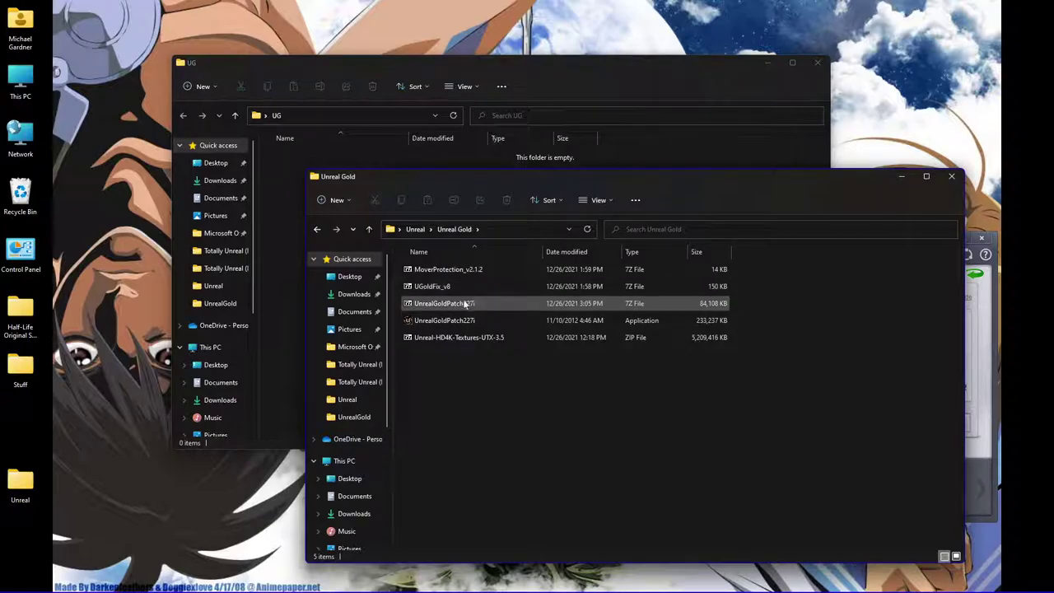
double_click(458, 346)
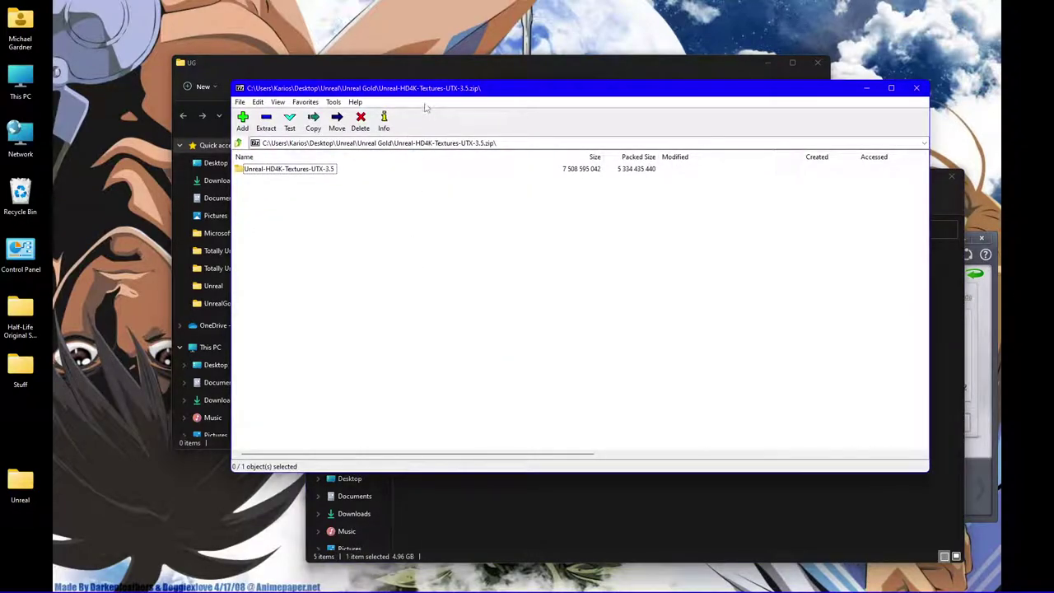
drag(432, 83, 517, 79)
double_click(396, 166)
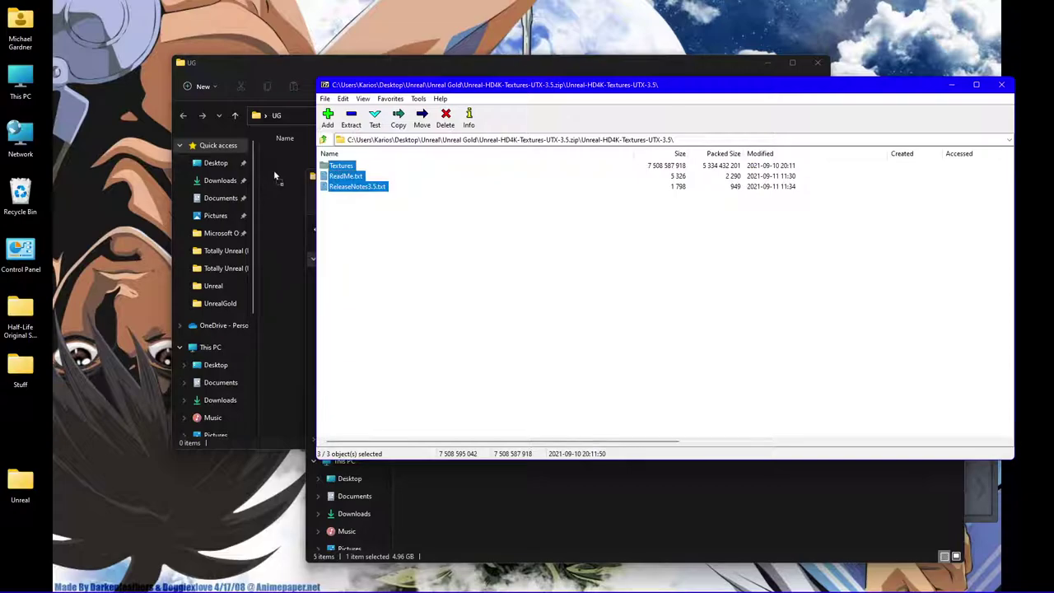
drag(273, 170, 273, 169)
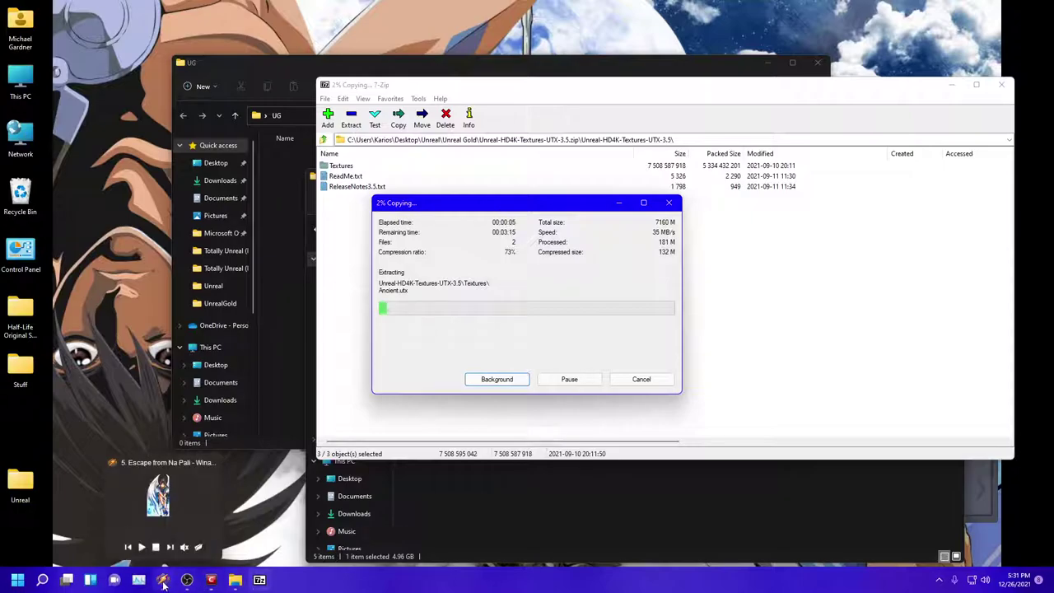
Step: Switch to Winamp and lower the system volume to about 72 while the textures extract
click(164, 581)
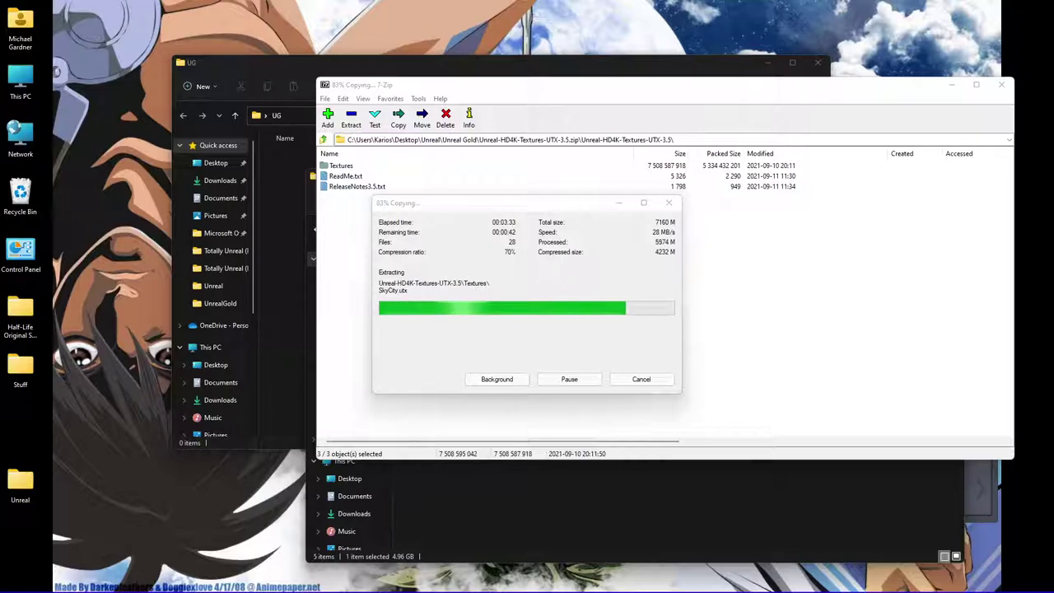
key(XF86AudioLowerVolume)
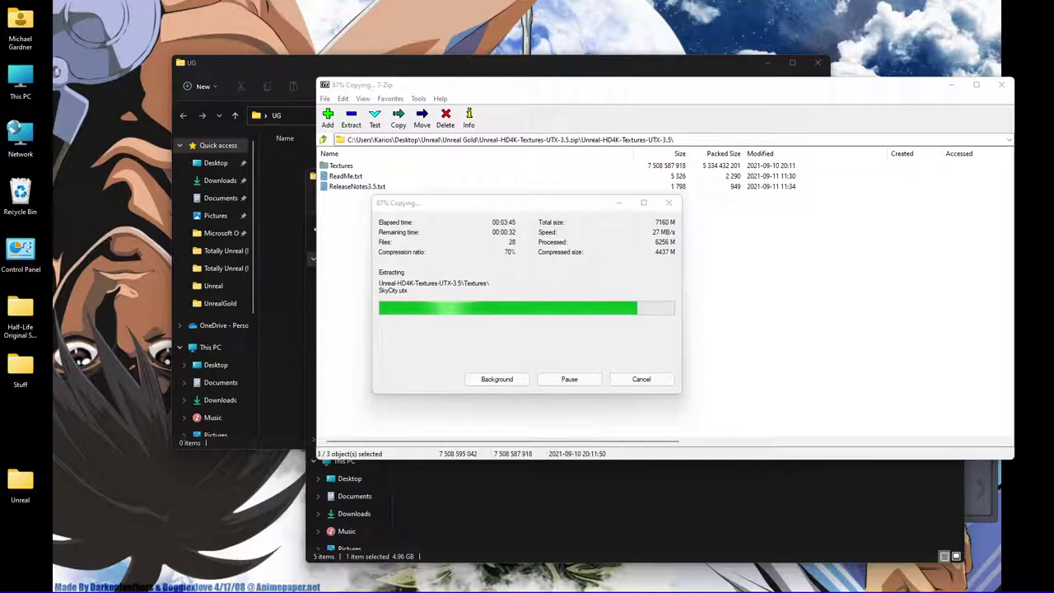
key(XF86AudioRaiseVolume)
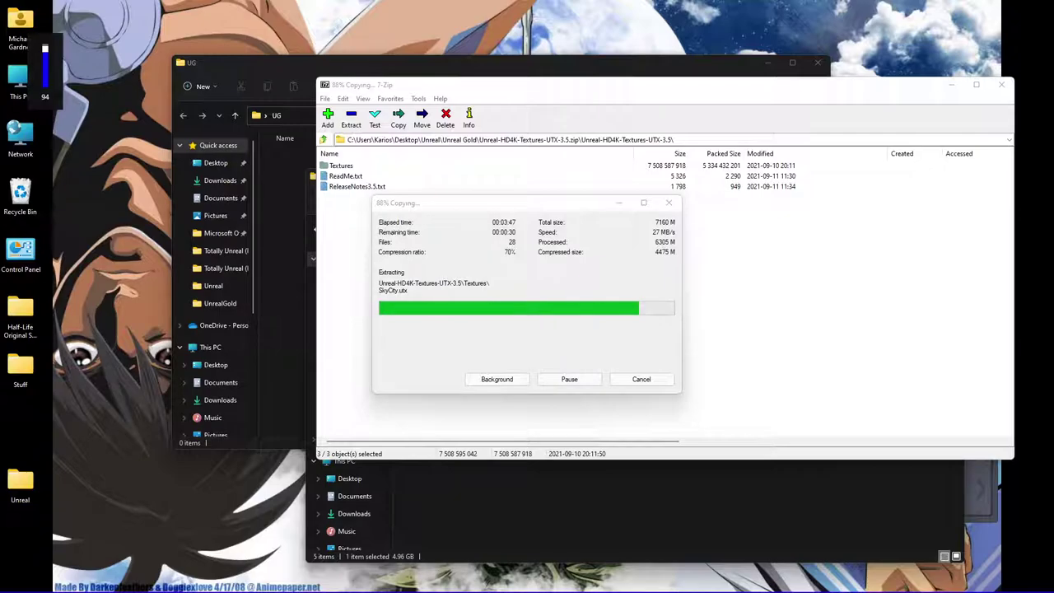
key(XF86AudioLowerVolume)
key(XF86AudioLowerVolume)
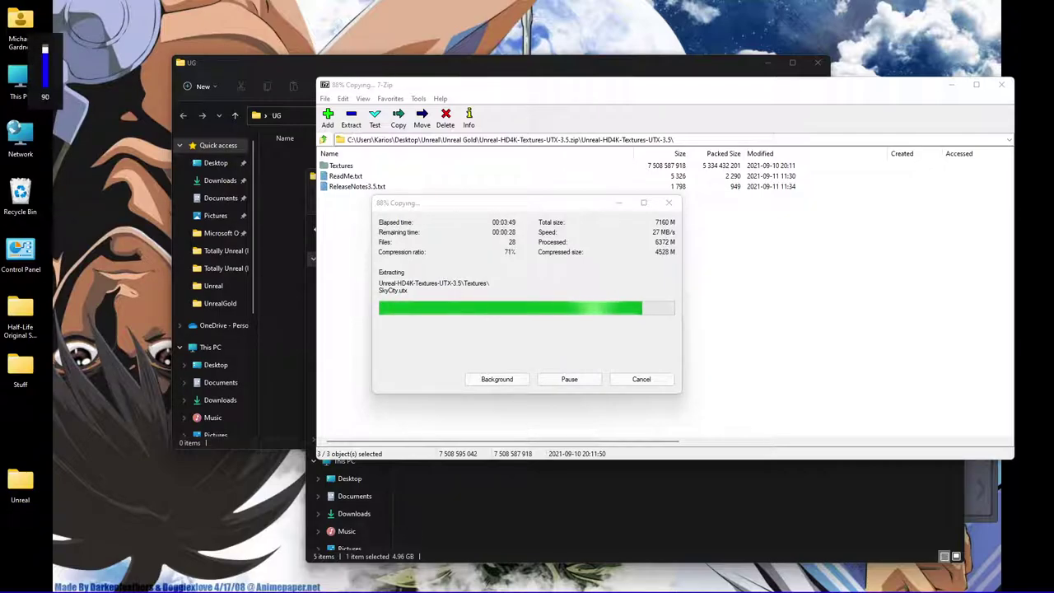
key(XF86AudioLowerVolume)
key(XF86AudioRaiseVolume)
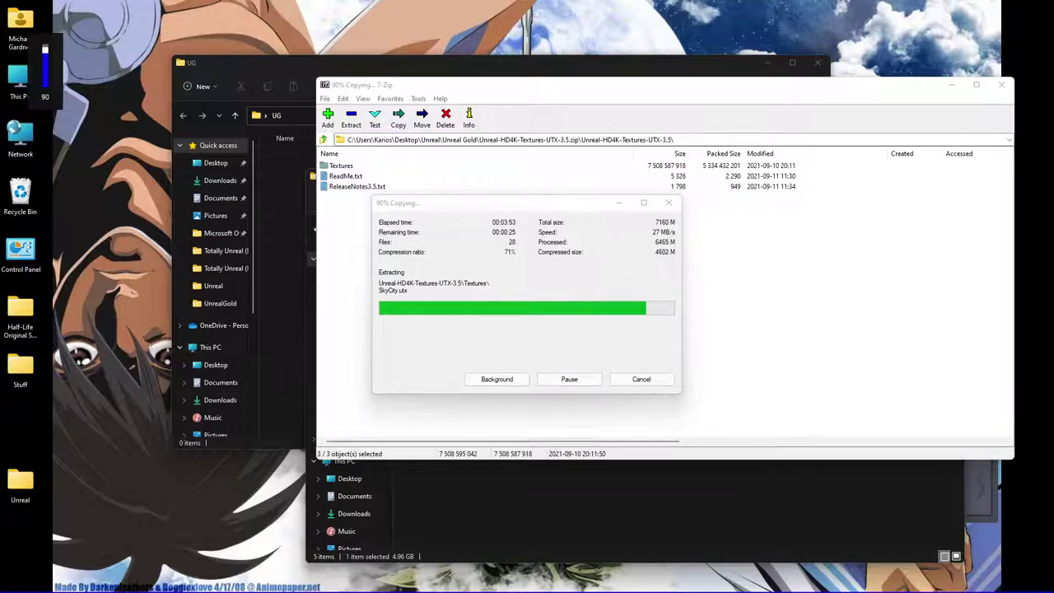
key(XF86AudioLowerVolume)
key(XF86AudioLowerVolume)
key(XF86AudioLowerVolume)
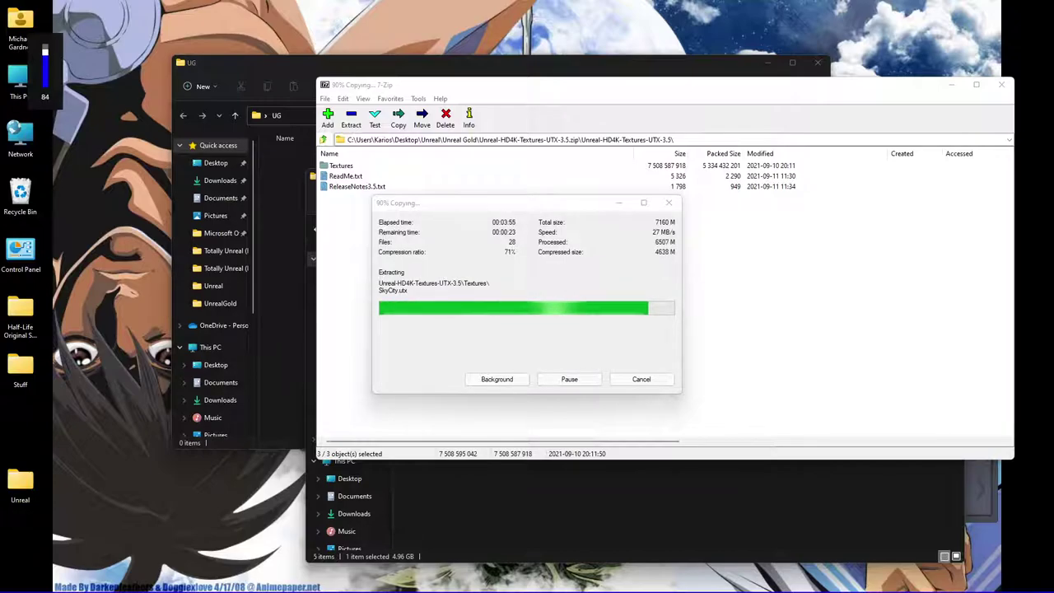
key(XF86AudioLowerVolume)
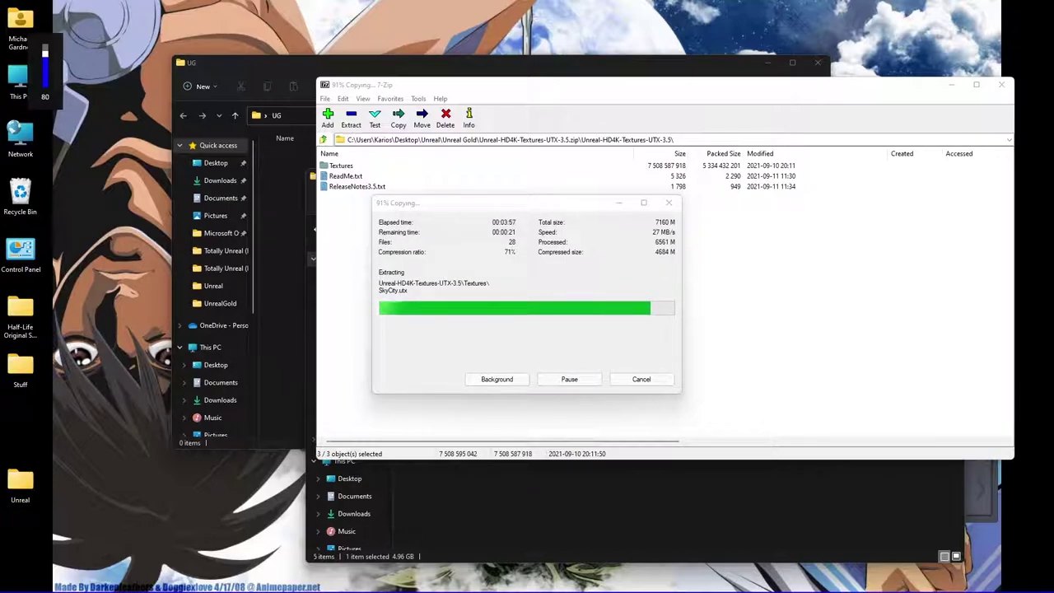
key(XF86AudioLowerVolume)
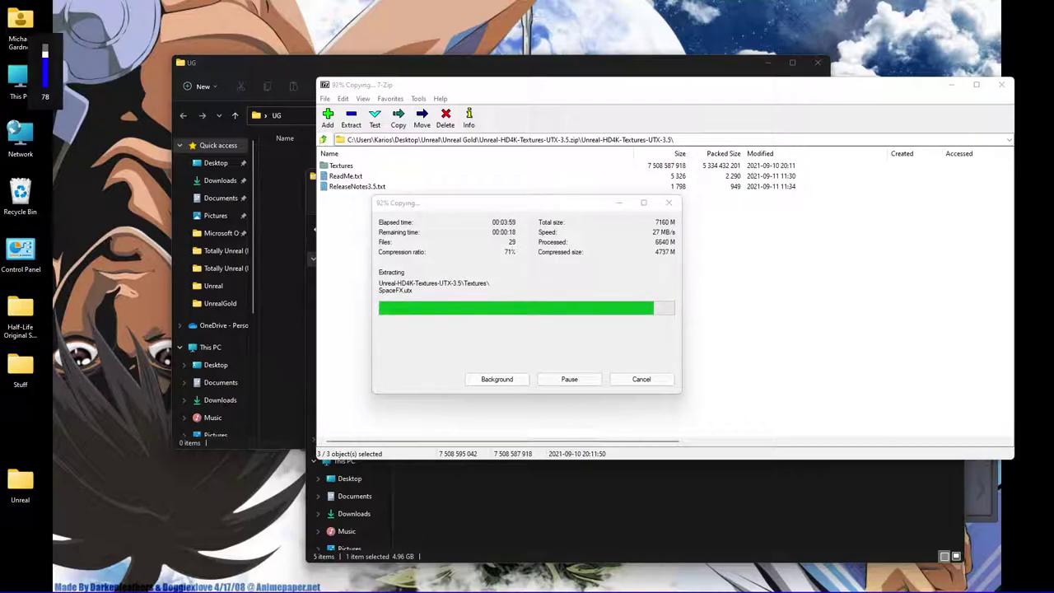
key(XF86AudioLowerVolume)
key(XF86AudioLowerVolume)
key(XF86AudioLowerVolume)
key(XF86AudioRaiseVolume)
key(XF86AudioRaiseVolume)
key(XF86AudioRaiseVolume)
key(XF86AudioRaiseVolume)
key(XF86AudioRaiseVolume)
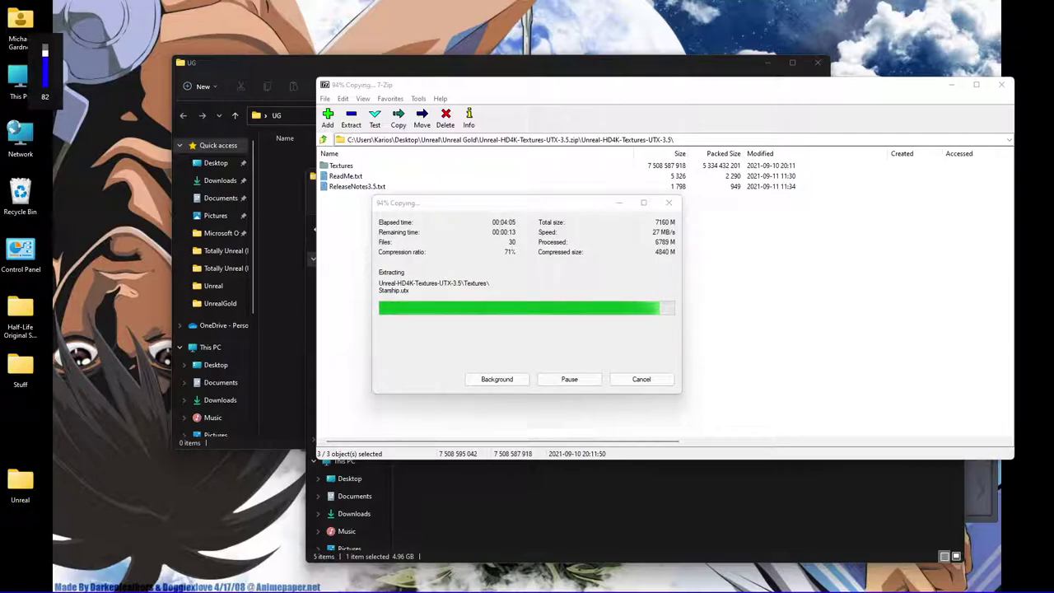
key(XF86AudioRaiseVolume)
key(XF86AudioLowerVolume)
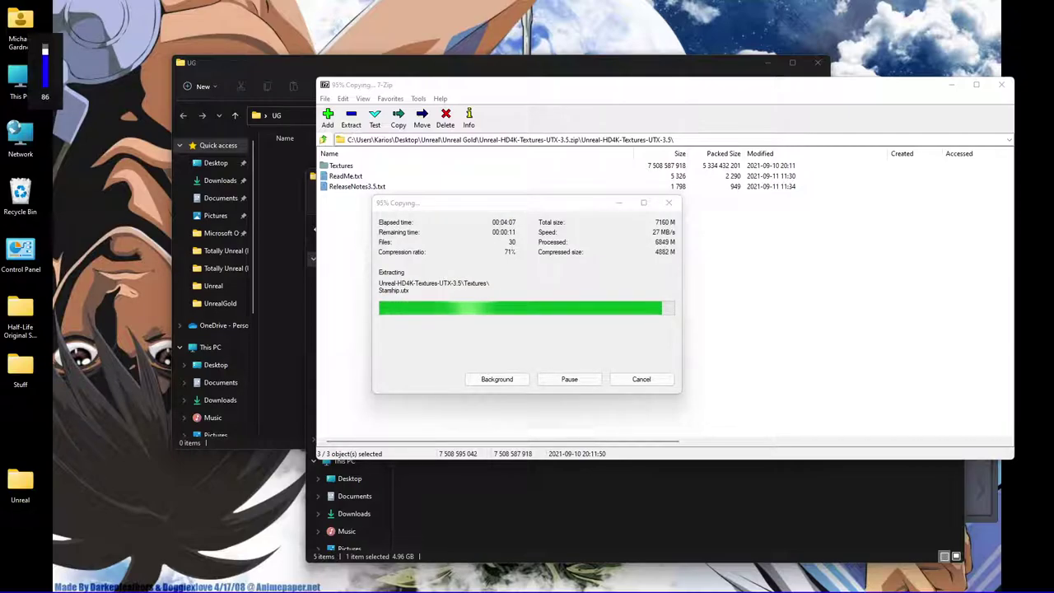
key(XF86AudioLowerVolume)
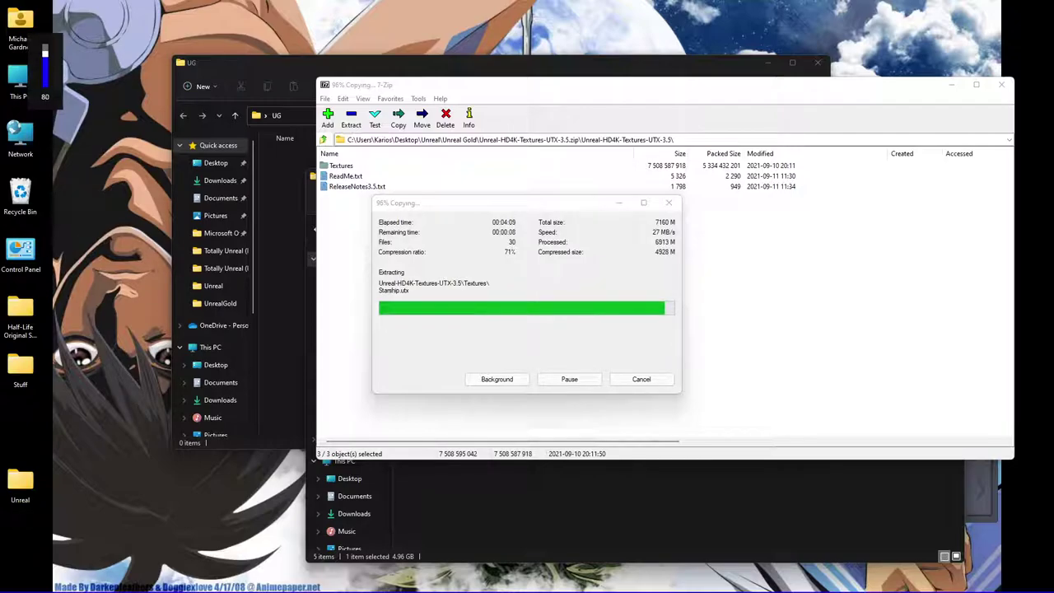
key(XF86AudioLowerVolume)
key(XF86AudioLowerVolume)
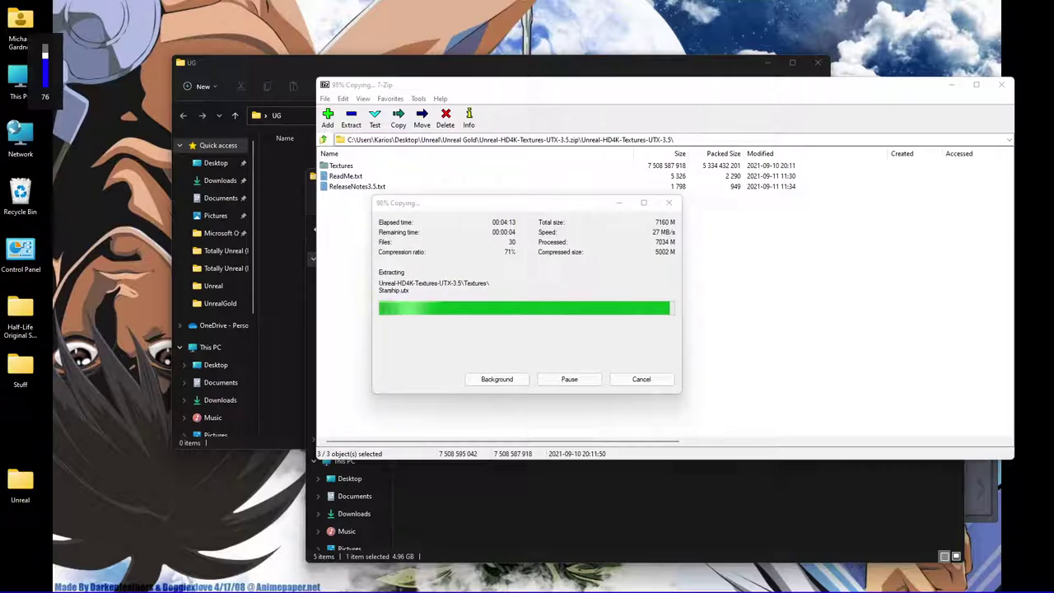
key(XF86AudioLowerVolume)
key(XF86AudioLowerVolume)
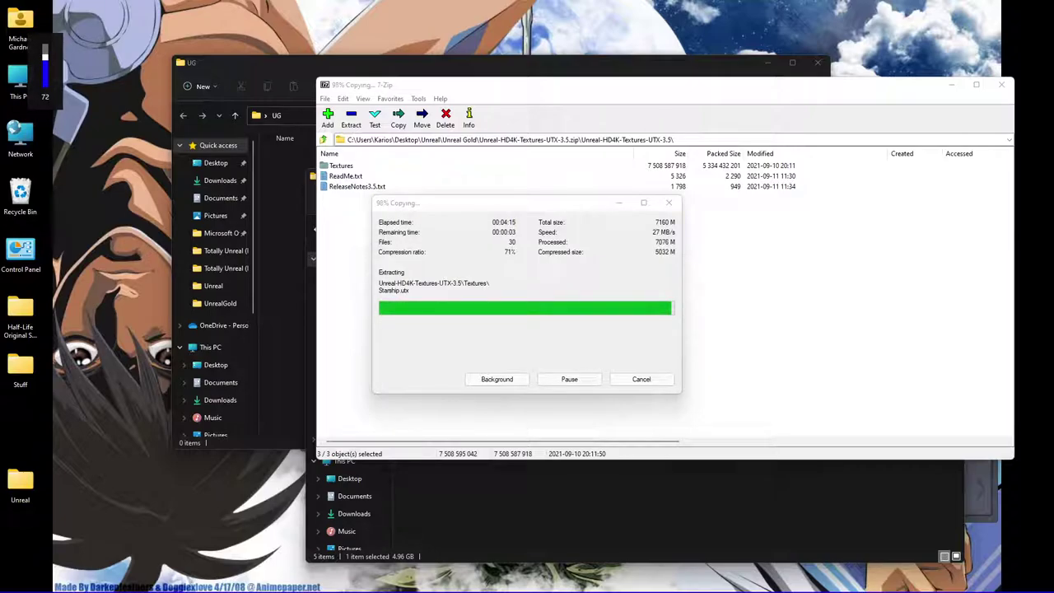
key(XF86AudioLowerVolume)
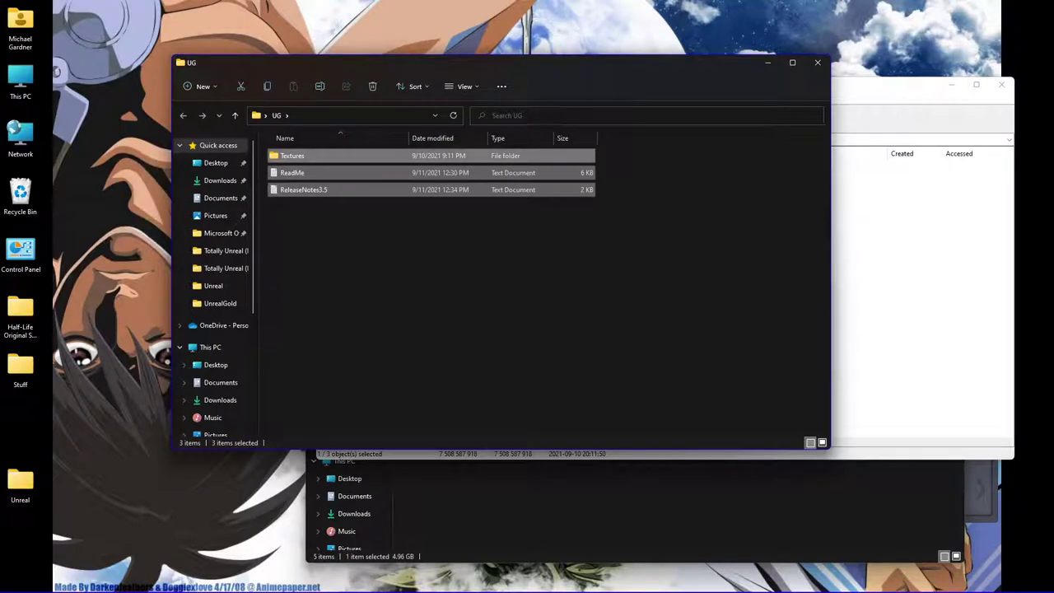
Step: Close the Unreal-HD4K-Textures-UTX-3.5 archive window and bring the Unreal Gold folder window to the front
drag(872, 85, 754, 58)
click(897, 64)
click(852, 317)
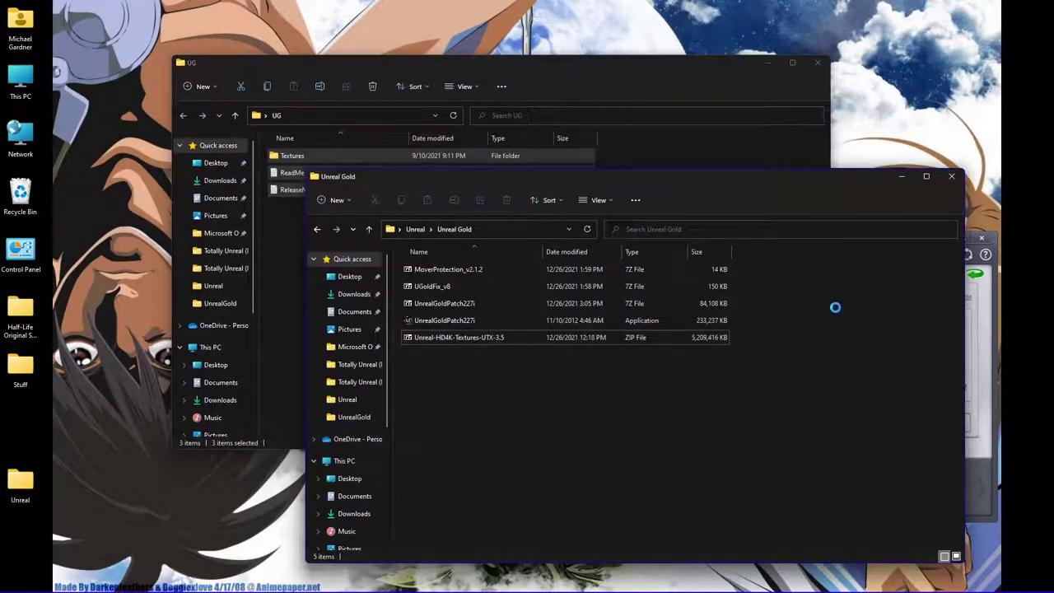
Step: Extract the System folder, Sources.7z and UGoldFix.txt from the UGoldFix_v8 archive into the UG folder
click(443, 285)
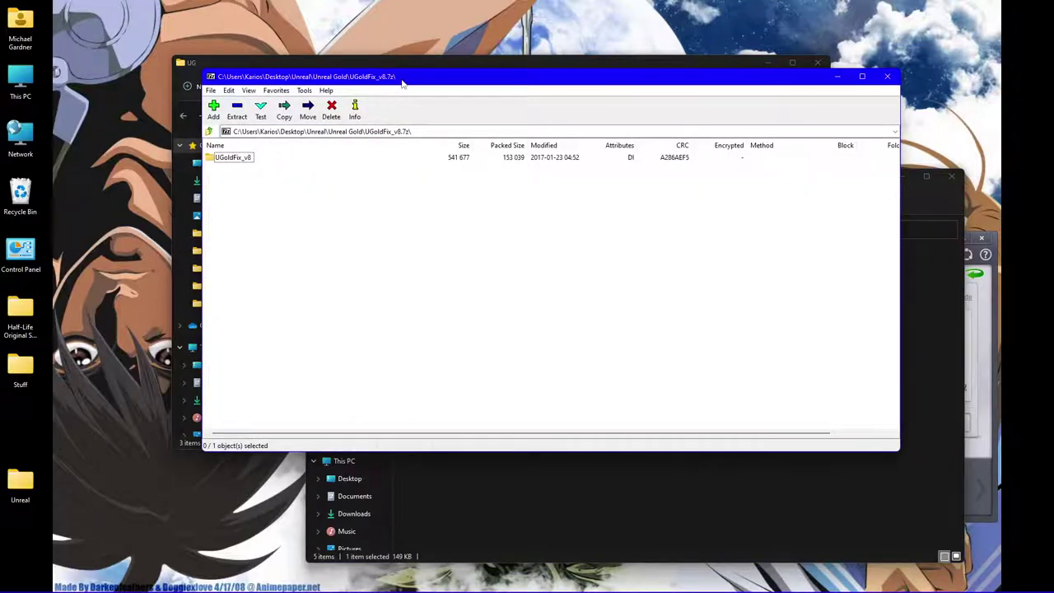
drag(403, 82, 501, 30)
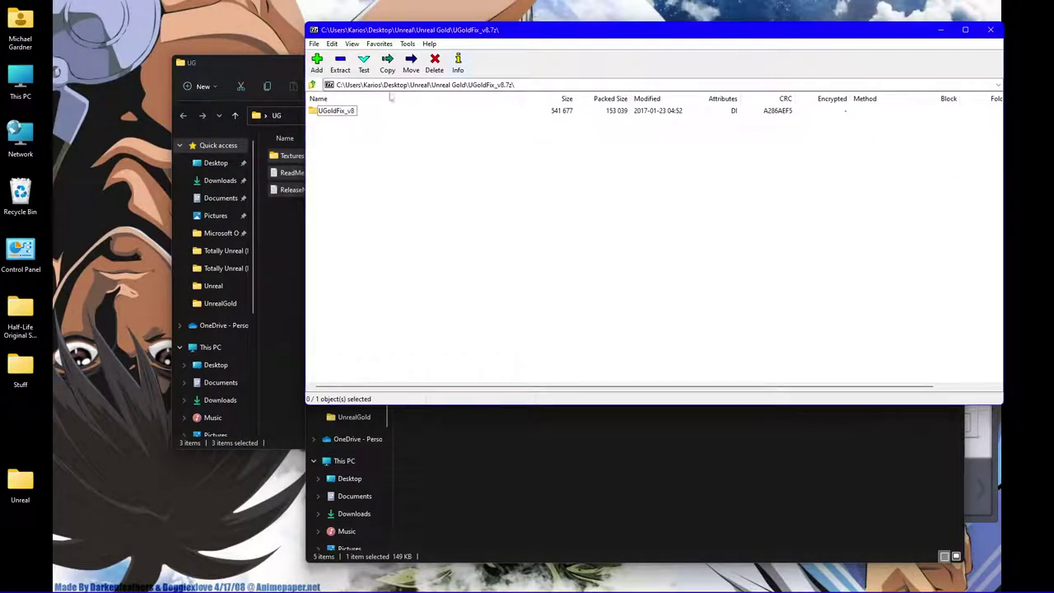
double_click(341, 119)
drag(367, 169, 317, 107)
drag(280, 246, 281, 245)
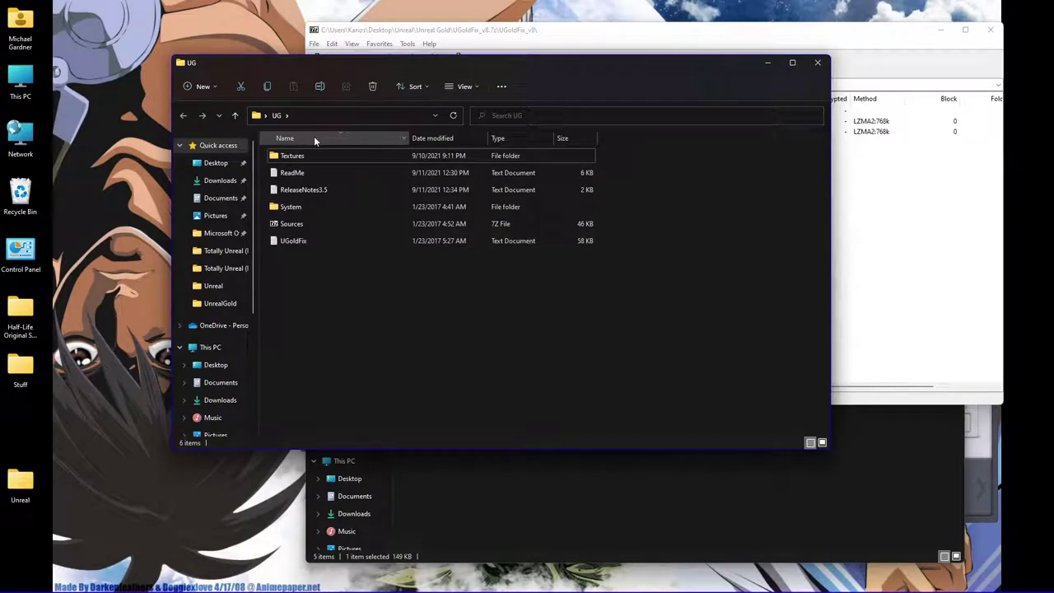
Step: Delete UGoldFix_v8.u from the System subfolder of UG and return to the UG folder
double_click(305, 157)
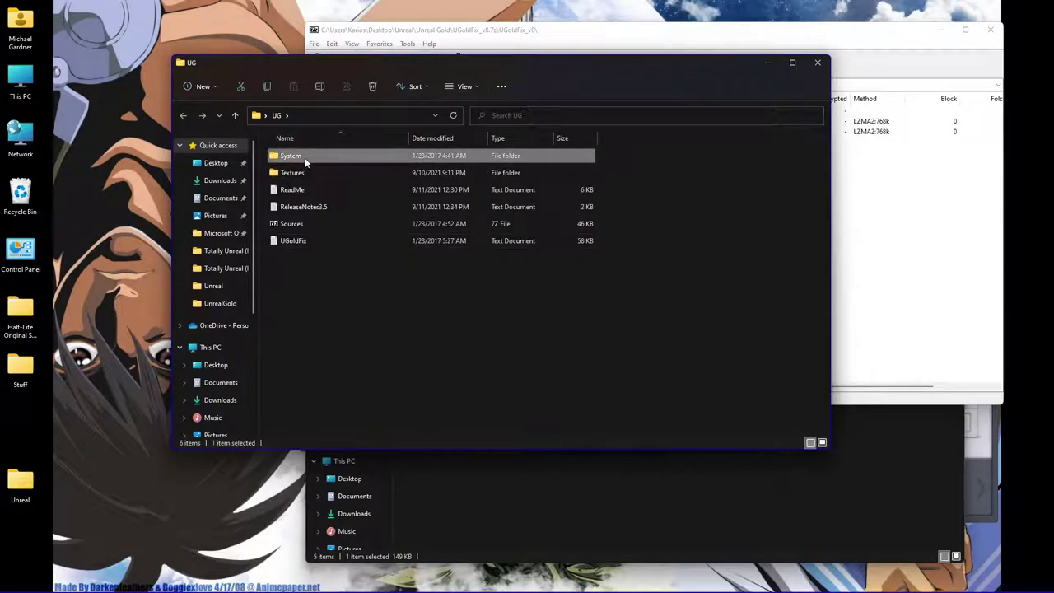
click(305, 173)
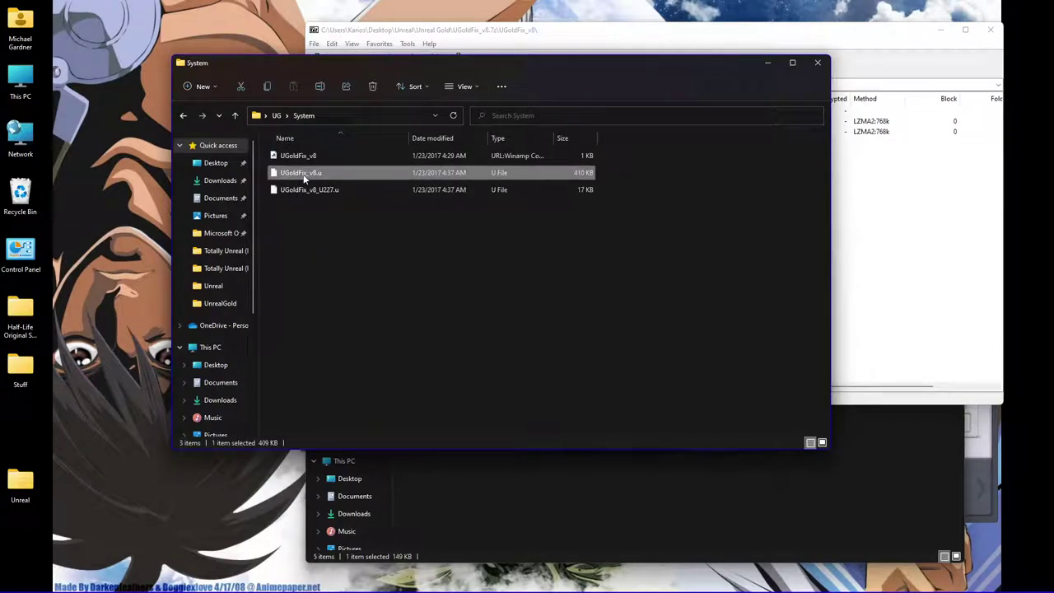
key(Delete)
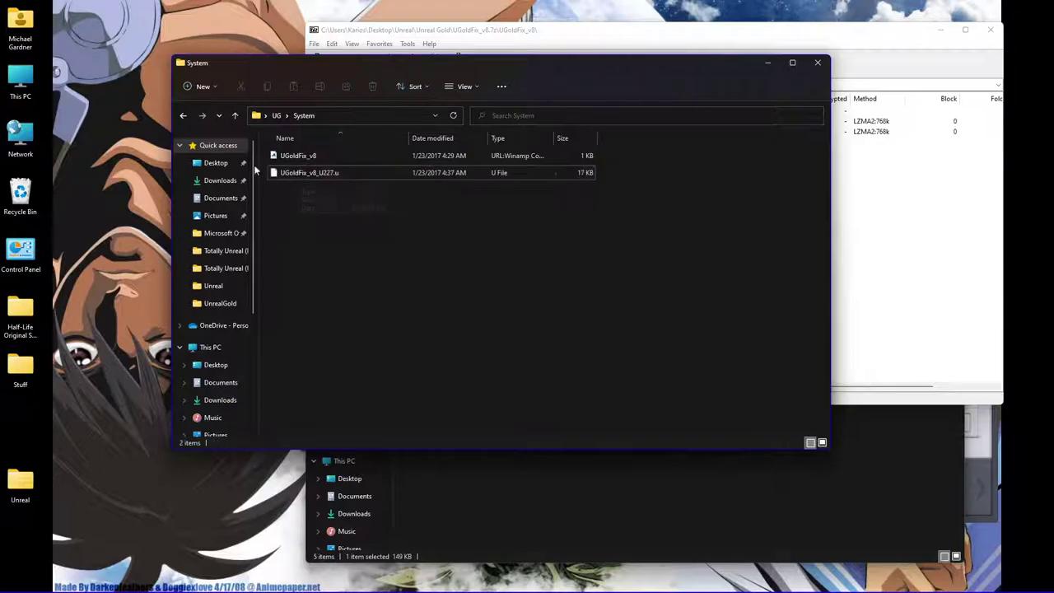
click(183, 116)
Step: Read the supported versions and installation notes in the UGoldFix text document and close it
click(292, 243)
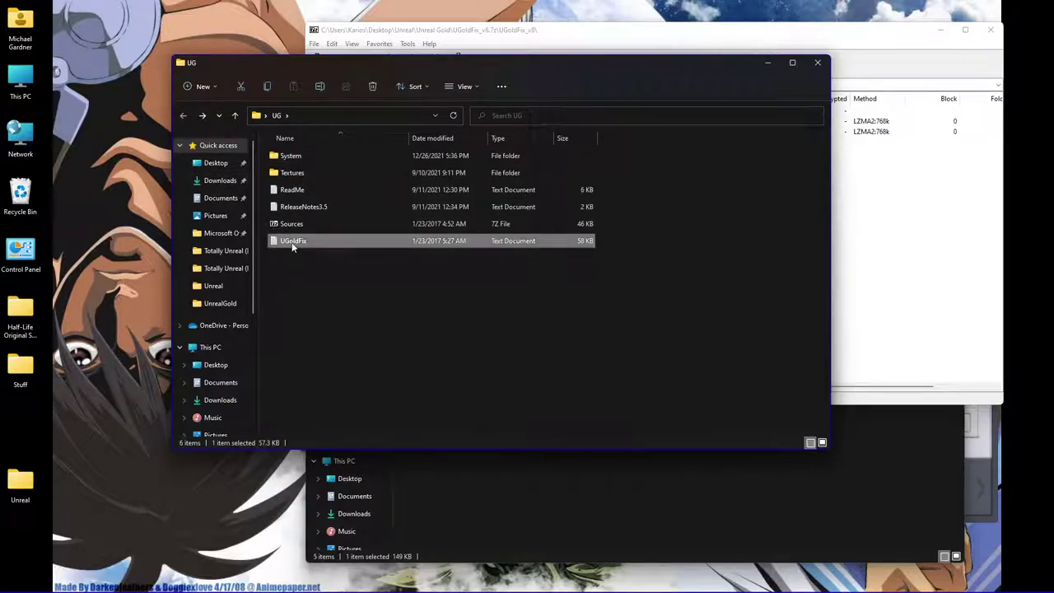
double_click(293, 244)
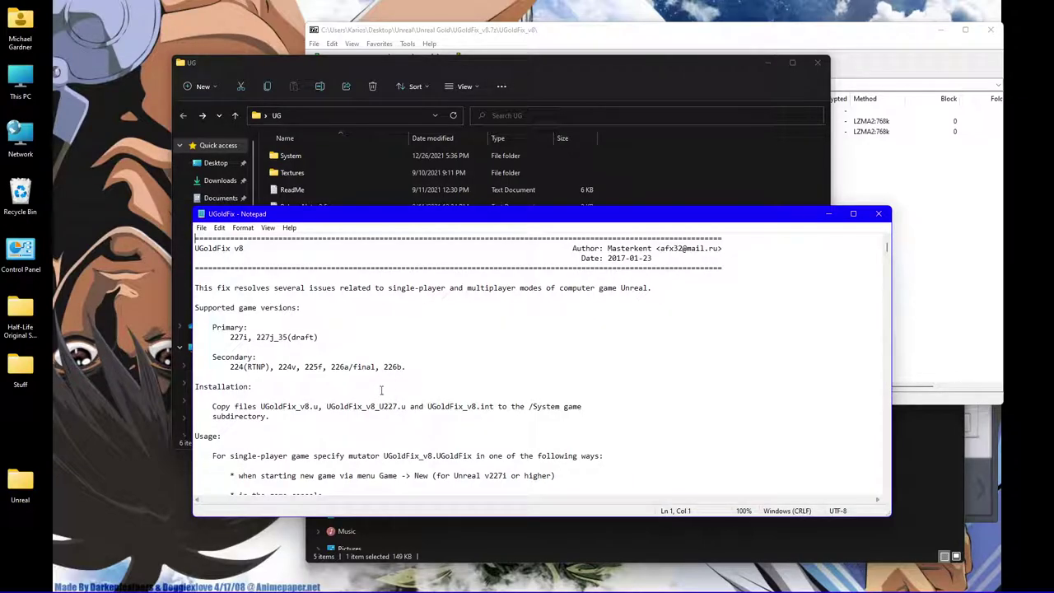
click(878, 213)
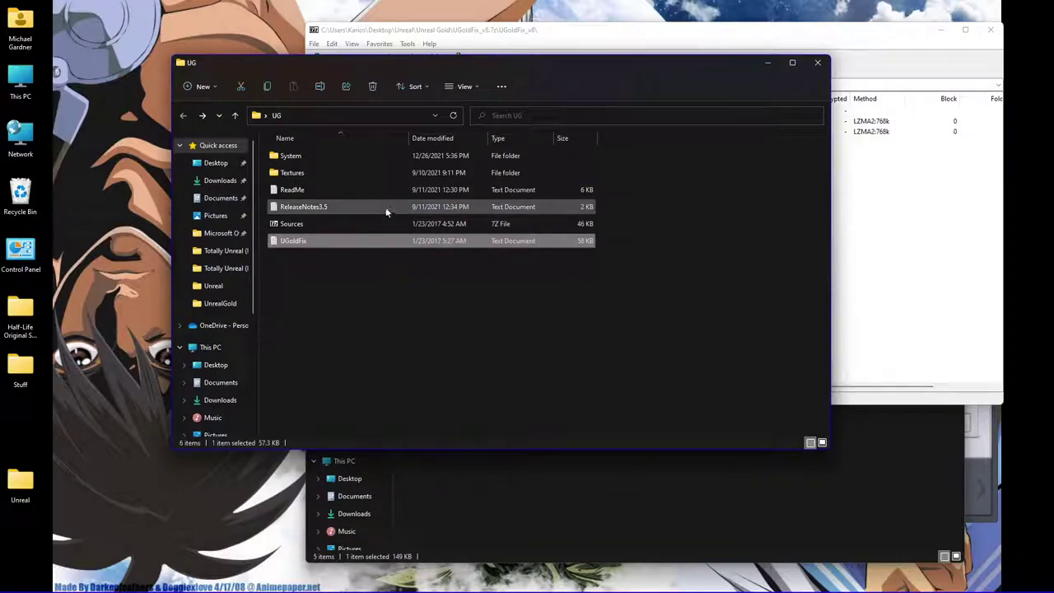
Step: Extract UGoldFix_v8.u from the archive's System folder into UG's System subfolder and return to the UG folder
click(309, 156)
key(Return)
click(875, 227)
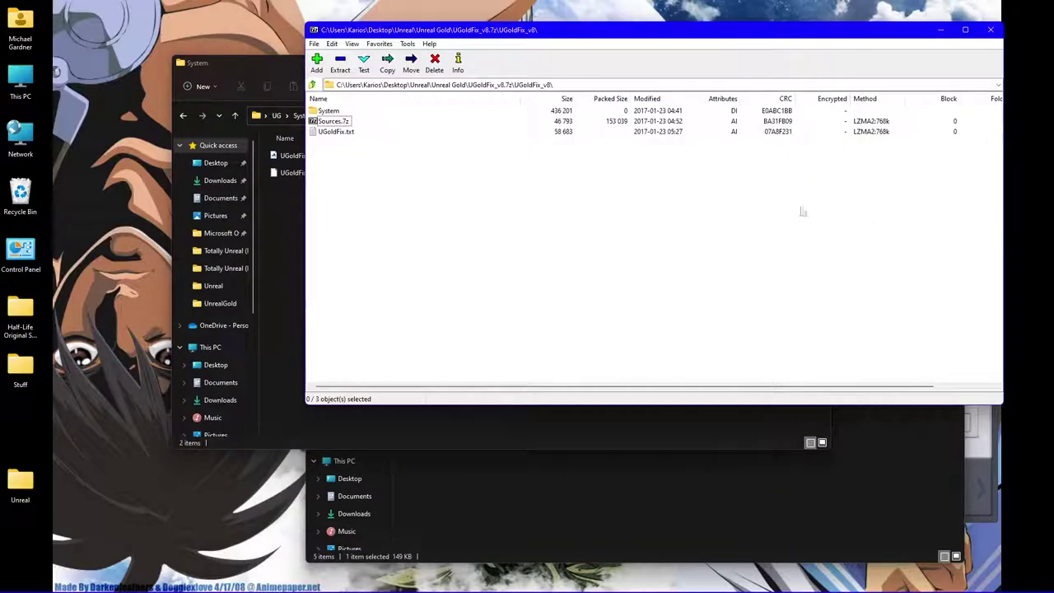
double_click(328, 110)
drag(333, 121, 323, 123)
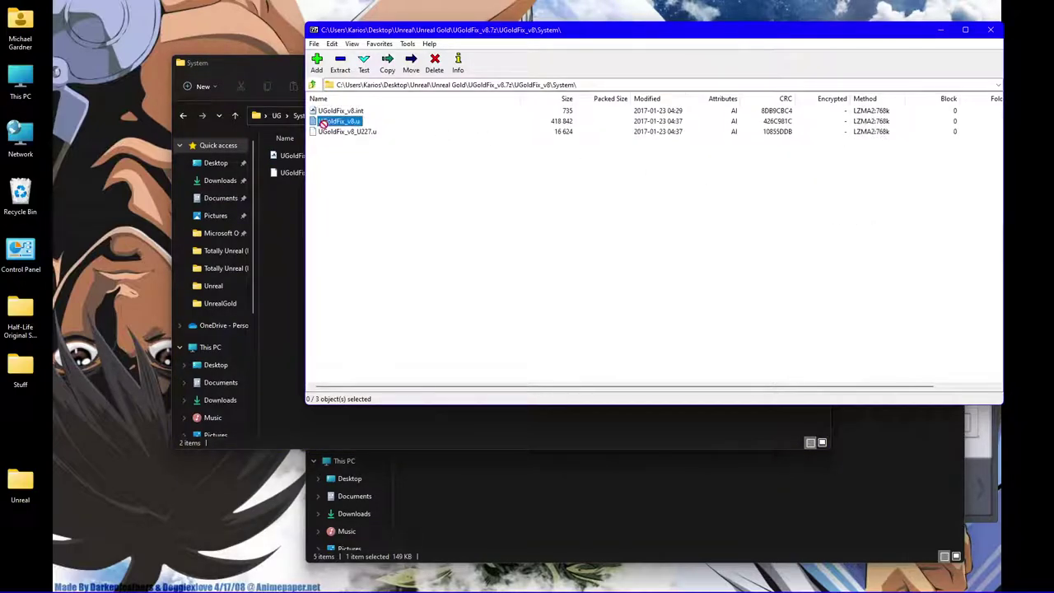
drag(283, 231, 284, 223)
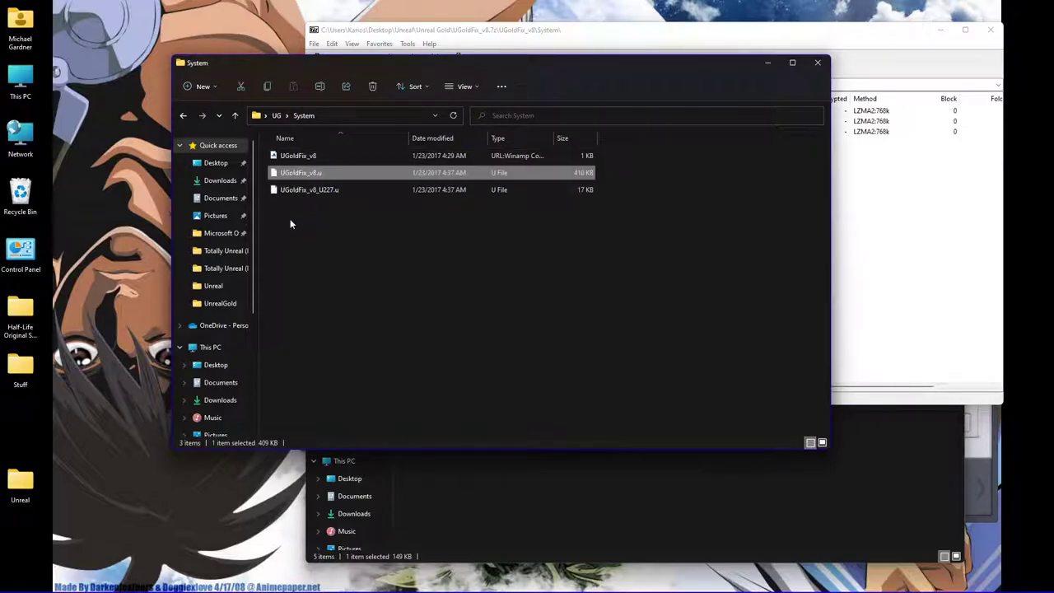
click(183, 119)
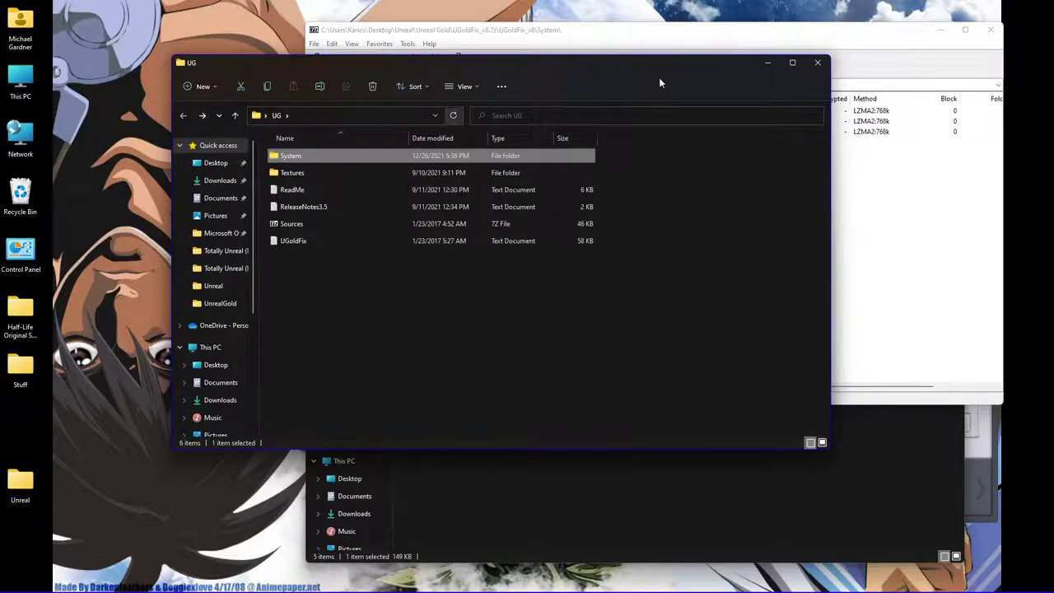
Step: Close the UGoldFix_v8 archive window and bring the Unreal Gold folder window forward
drag(747, 31, 572, 35)
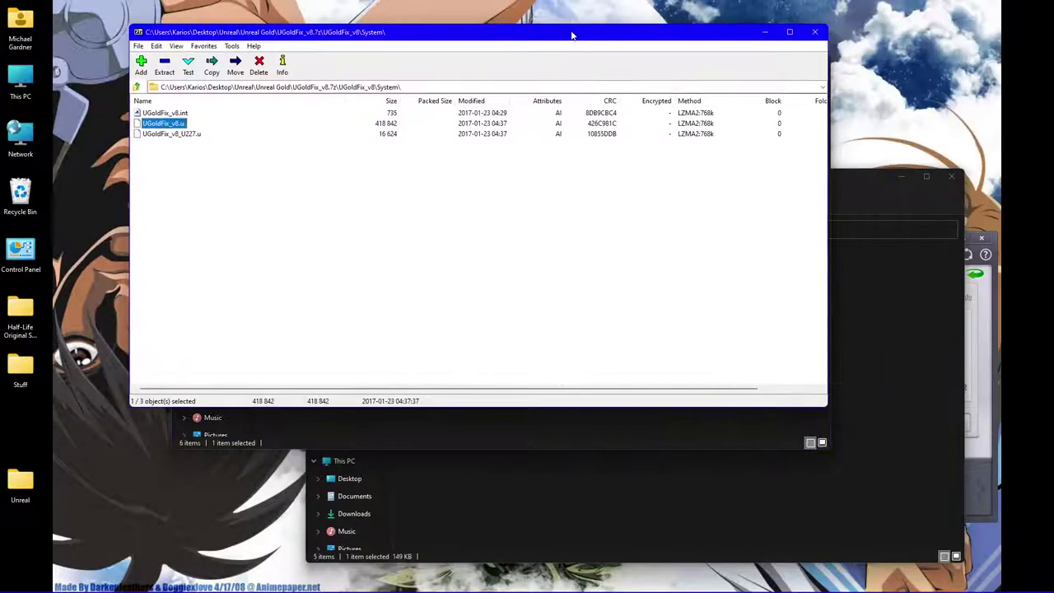
click(814, 32)
click(864, 384)
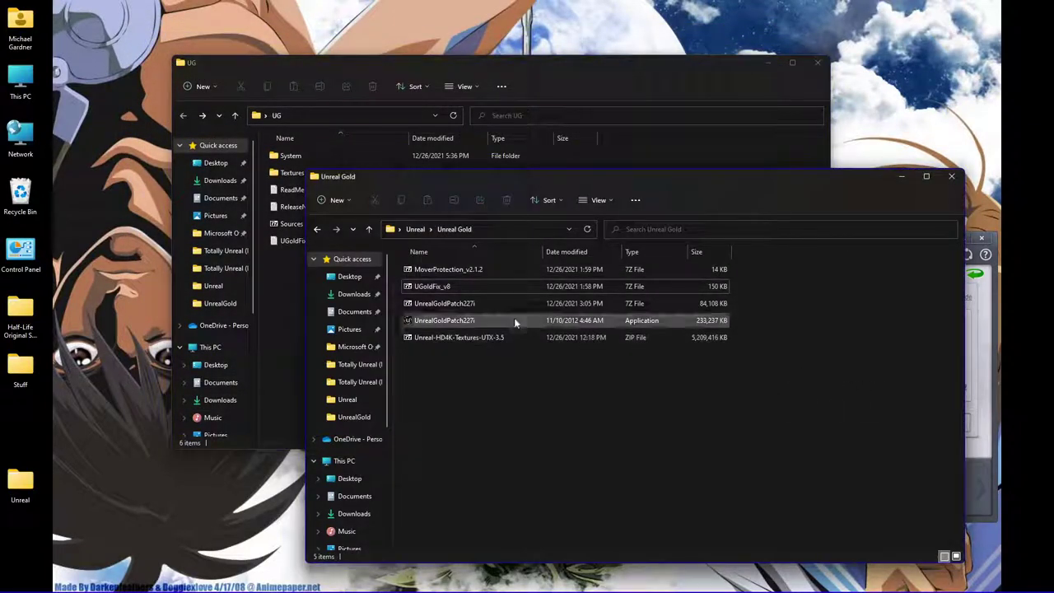
Step: Extract the contents of the MoverProtection_v2.1.2 archive's folder into the UG folder, replacing the existing Sources.7z
double_click(469, 270)
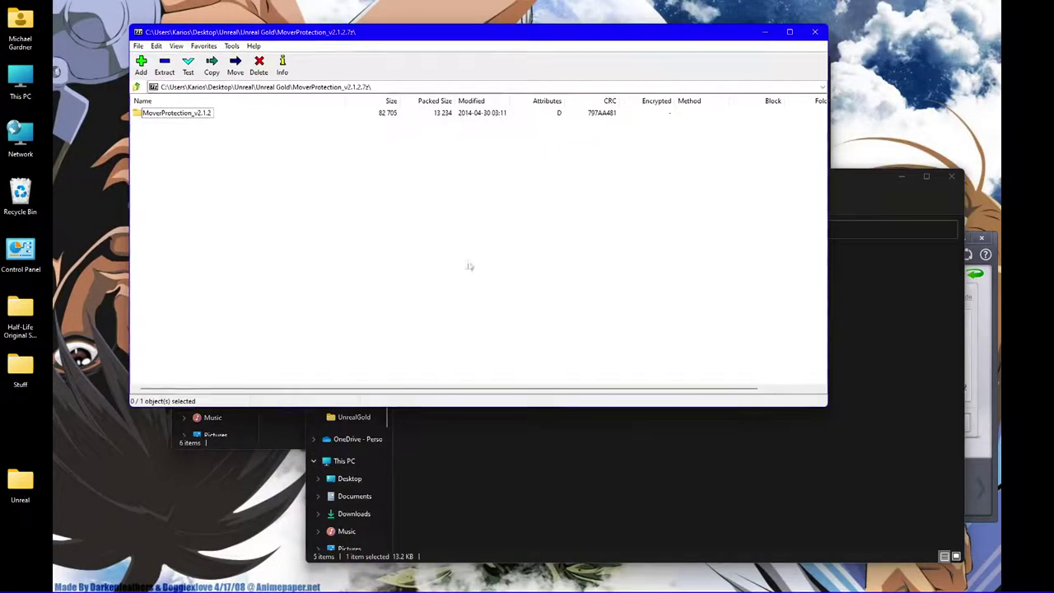
drag(467, 33, 628, 55)
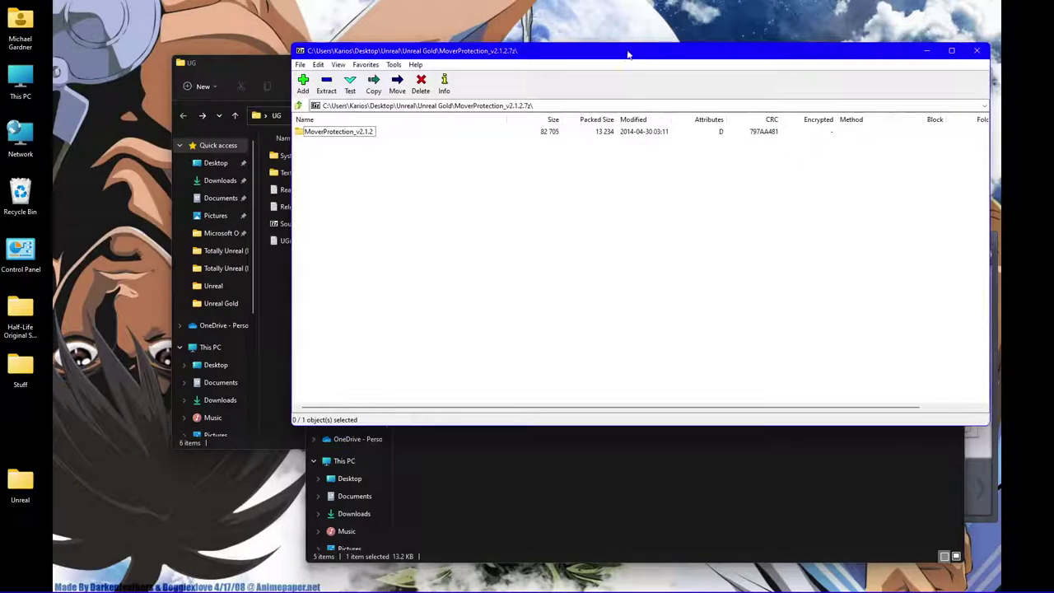
double_click(336, 136)
drag(336, 183, 306, 161)
drag(274, 311, 274, 305)
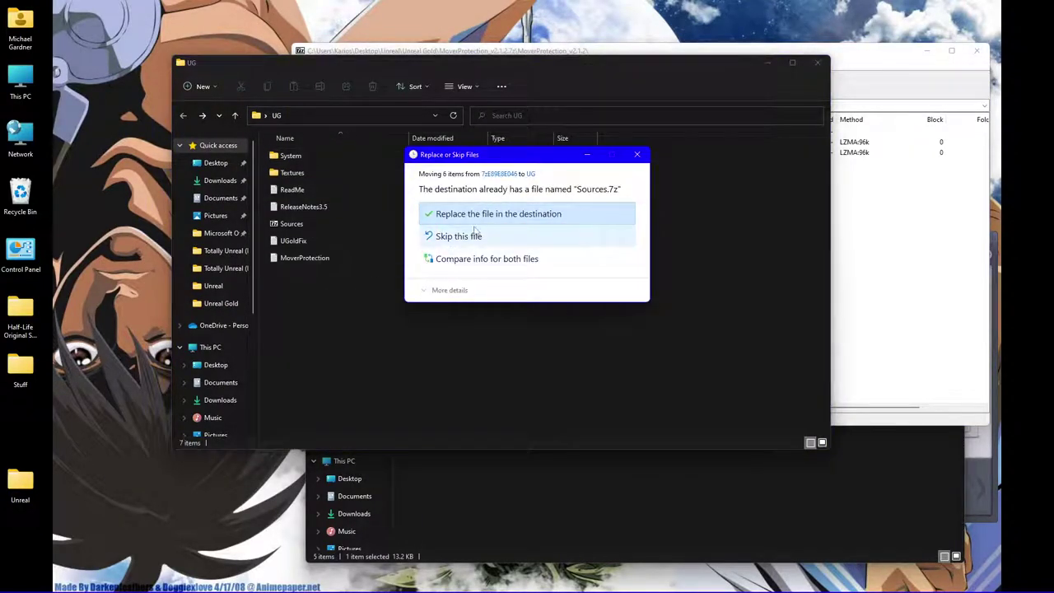
click(510, 213)
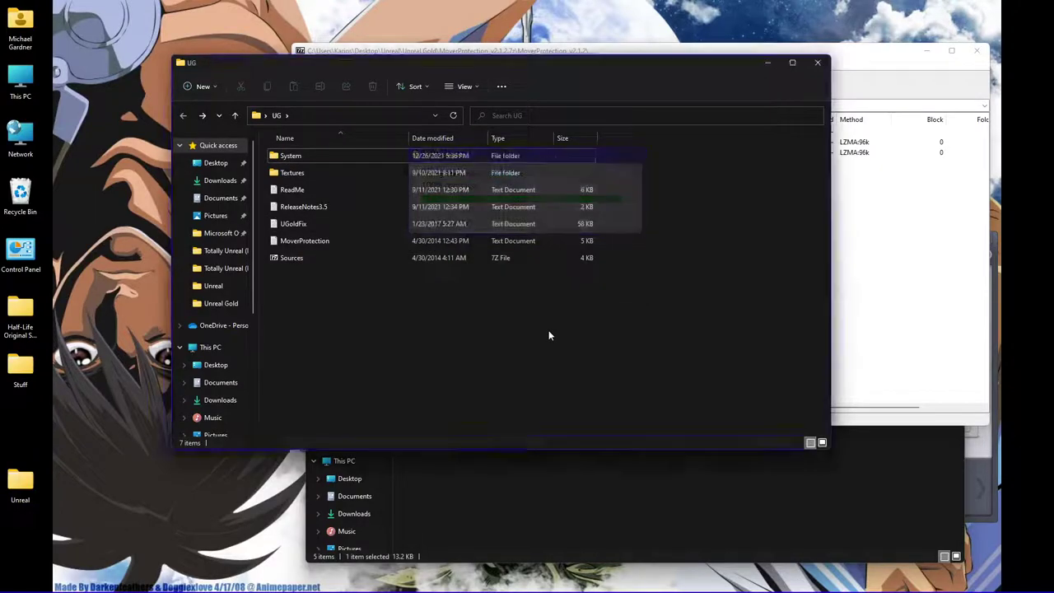
Step: Go back to the Unreal folder and open the UnrealNormal_Height_Maps_DX11 and UnrealHD_Full_v3_1 archives
click(586, 461)
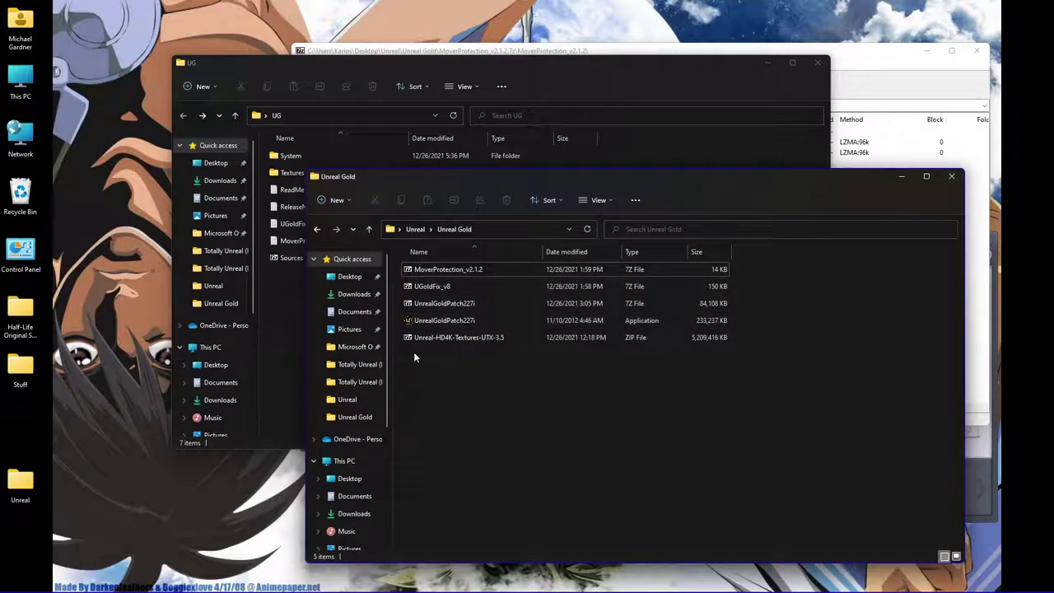
click(316, 229)
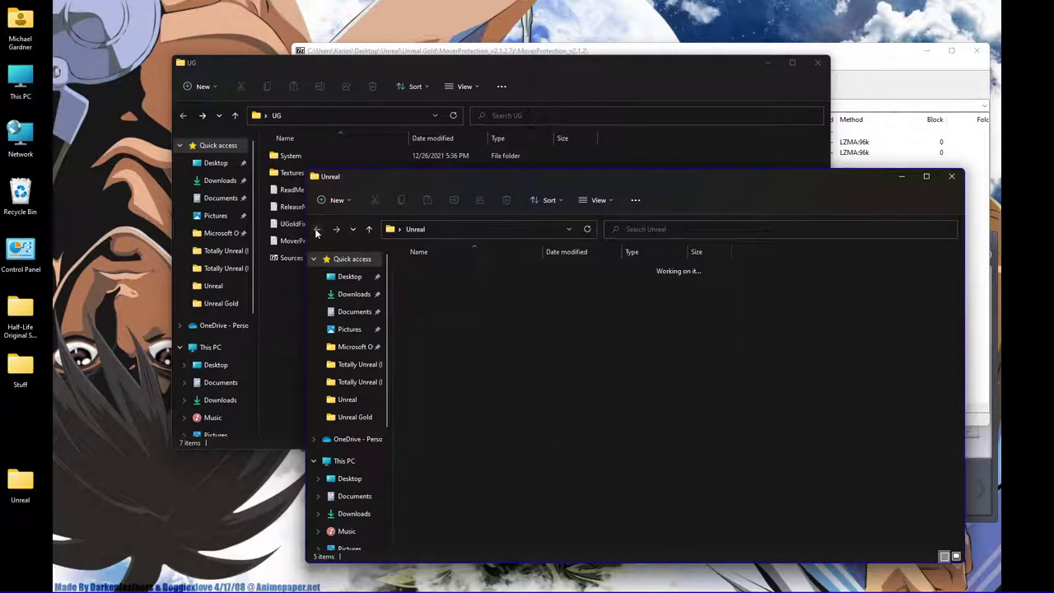
click(448, 341)
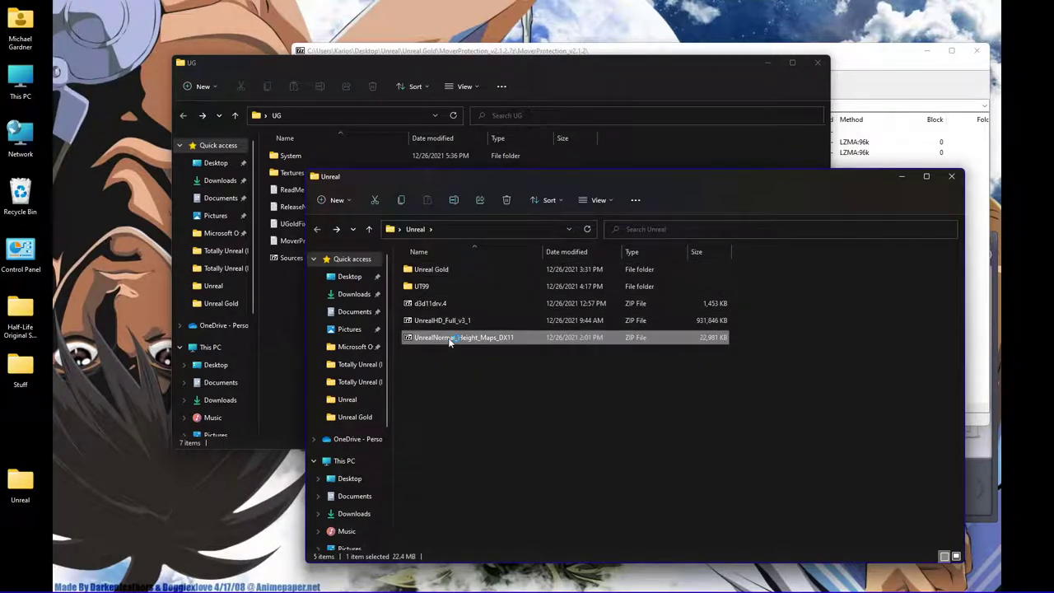
double_click(450, 343)
key(alt+Tab)
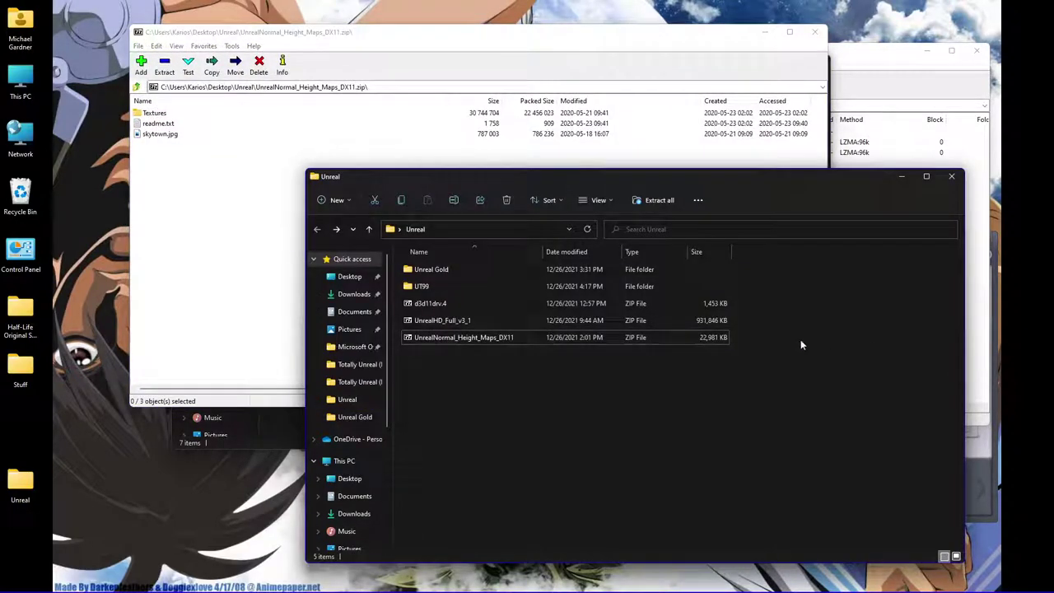
click(461, 320)
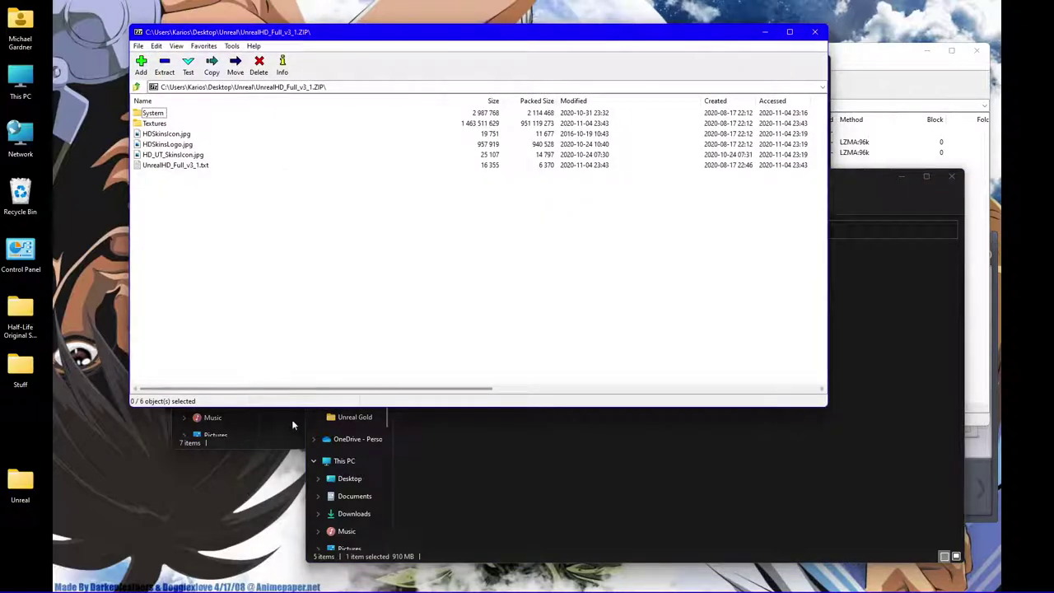
Step: Extract all the contents of the UnrealHD_Full_v3_1 archive, including its System and Textures folders, into the UG folder
click(292, 419)
click(381, 41)
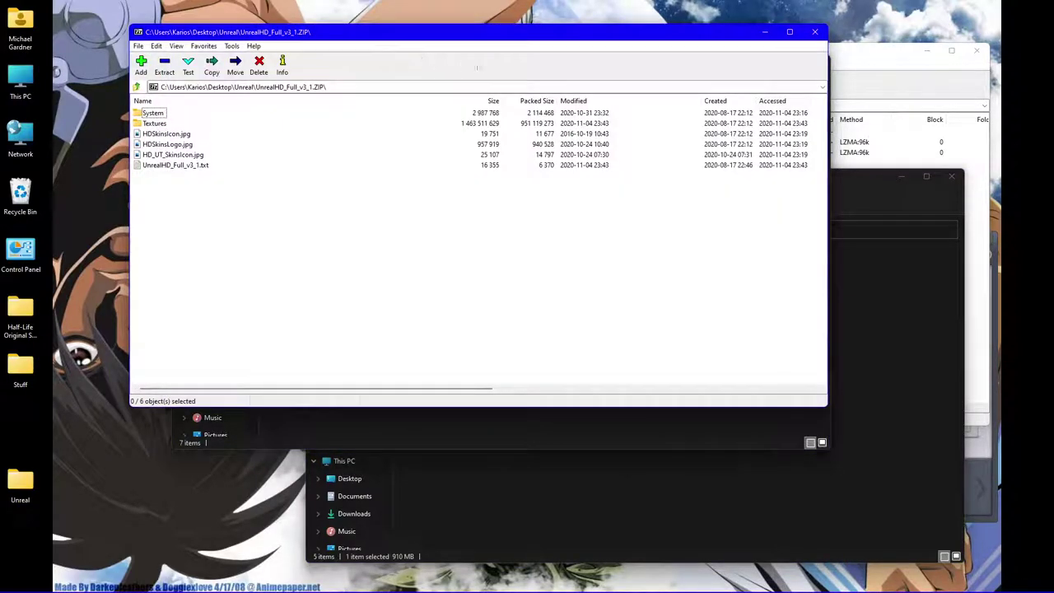
drag(559, 32, 753, 79)
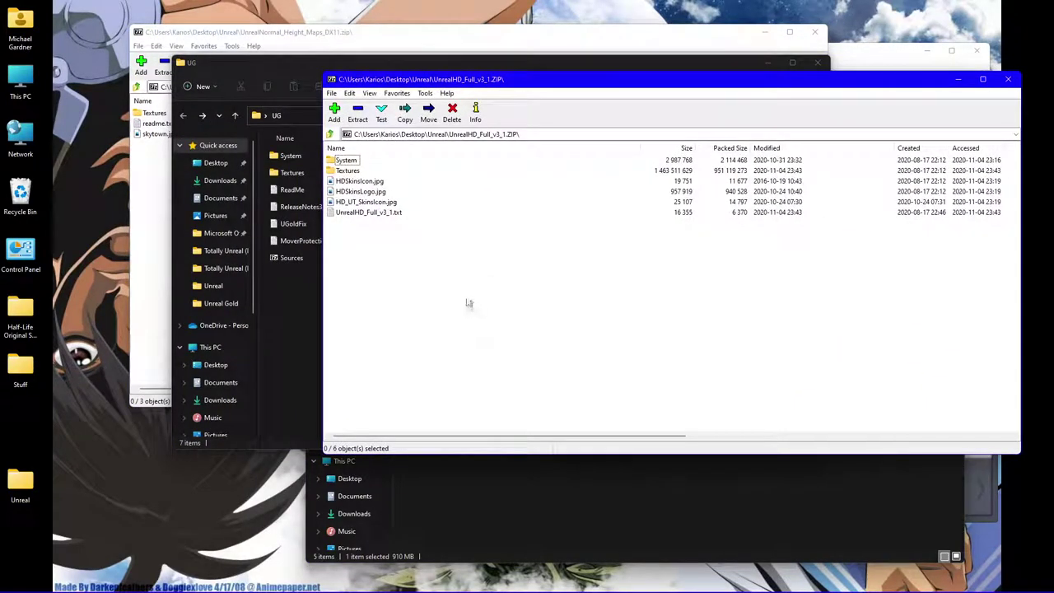
drag(473, 311, 327, 142)
drag(338, 199, 289, 330)
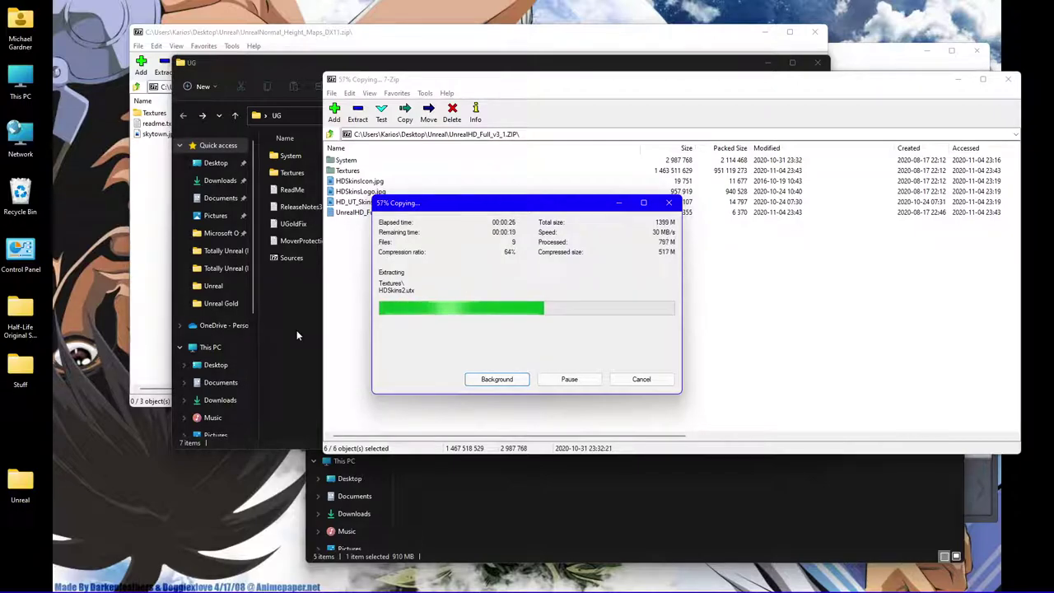
Step: Lower the system volume while the UnrealHD_Full_v3_1 files extract
key(XF86AudioRaiseVolume)
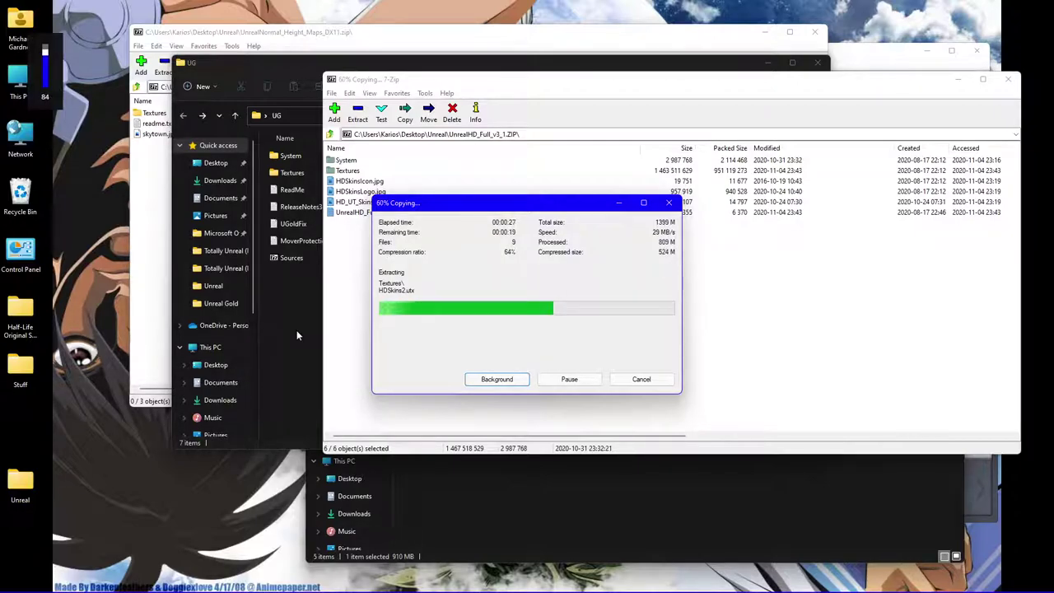
key(XF86AudioLowerVolume)
key(XF86AudioLowerVolume)
key(XF86AudioLowerVolume)
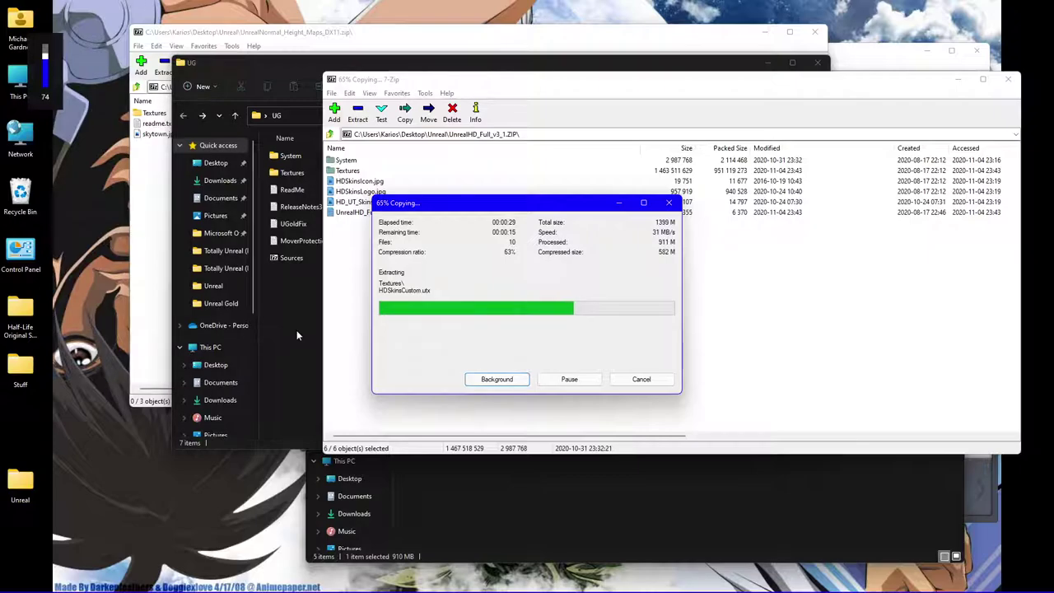
key(XF86AudioLowerVolume)
key(XF86AudioLowerVolume)
key(XF86AudioLowerVolume)
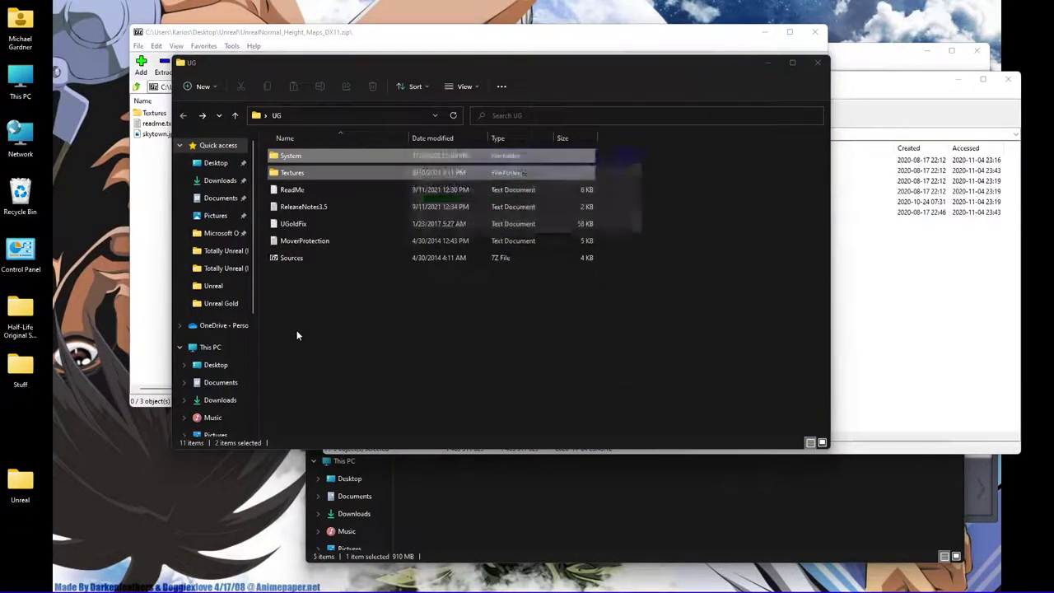
Step: Close the UnrealHD_Full_v3_1 archive, then extract everything from the UnrealNormal_Height_Maps_DX11 archive into the UG folder, replacing the existing readme.txt
click(939, 323)
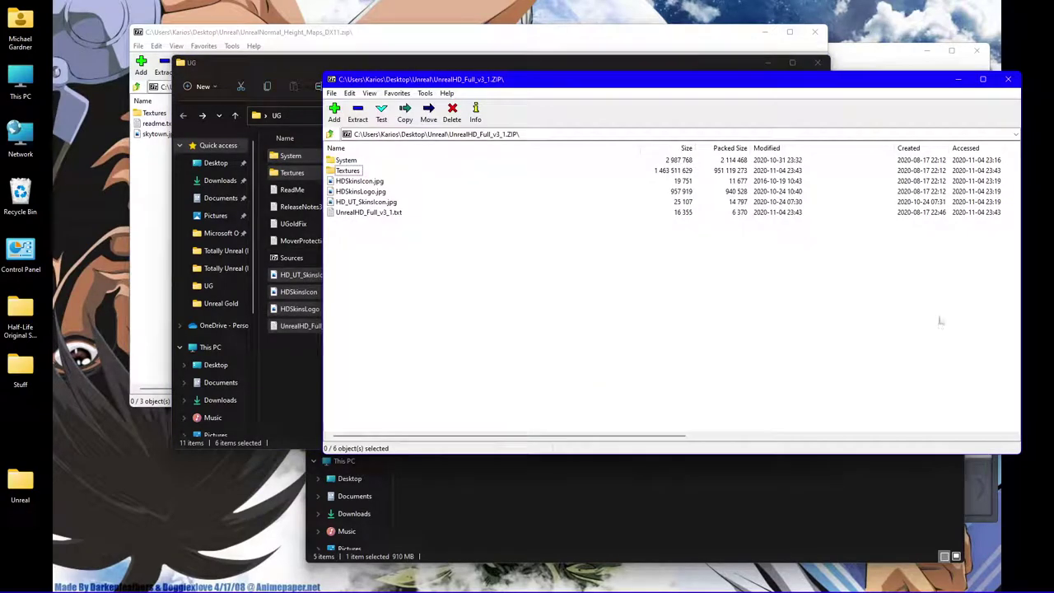
click(1007, 79)
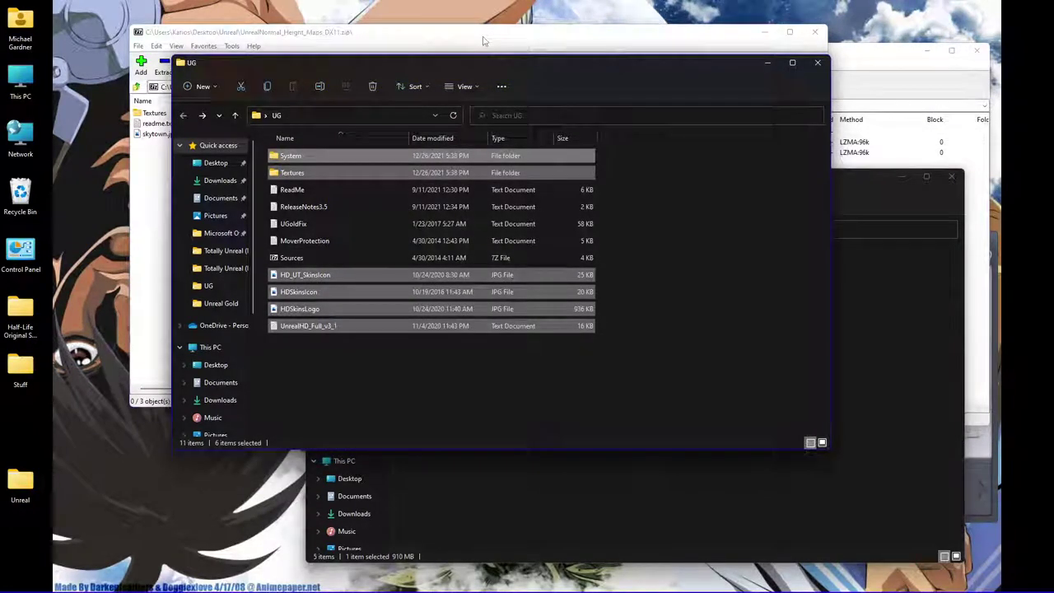
drag(288, 31, 204, 46)
drag(112, 206, 40, 115)
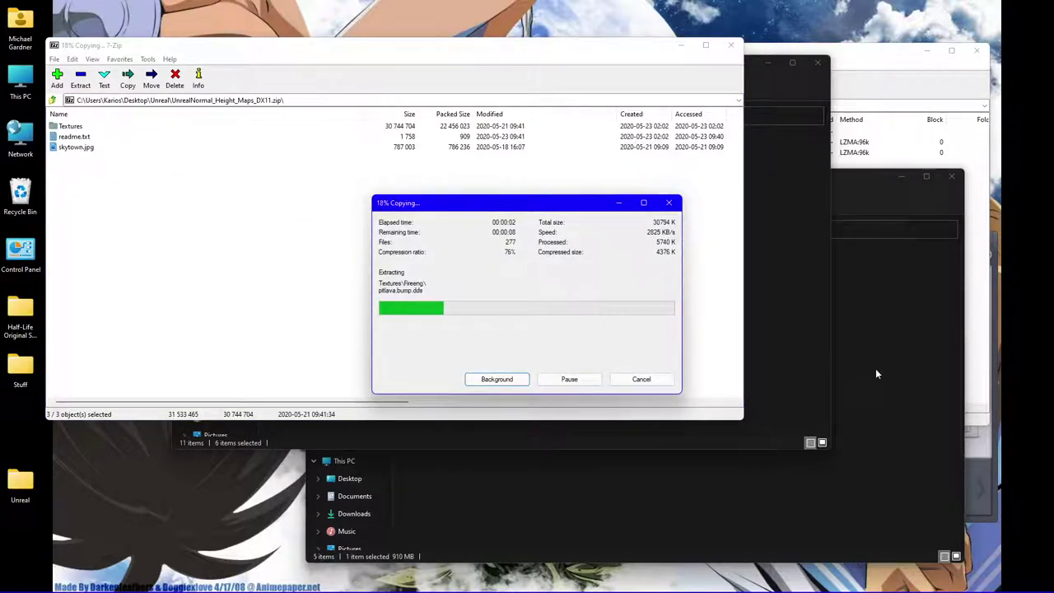
click(860, 186)
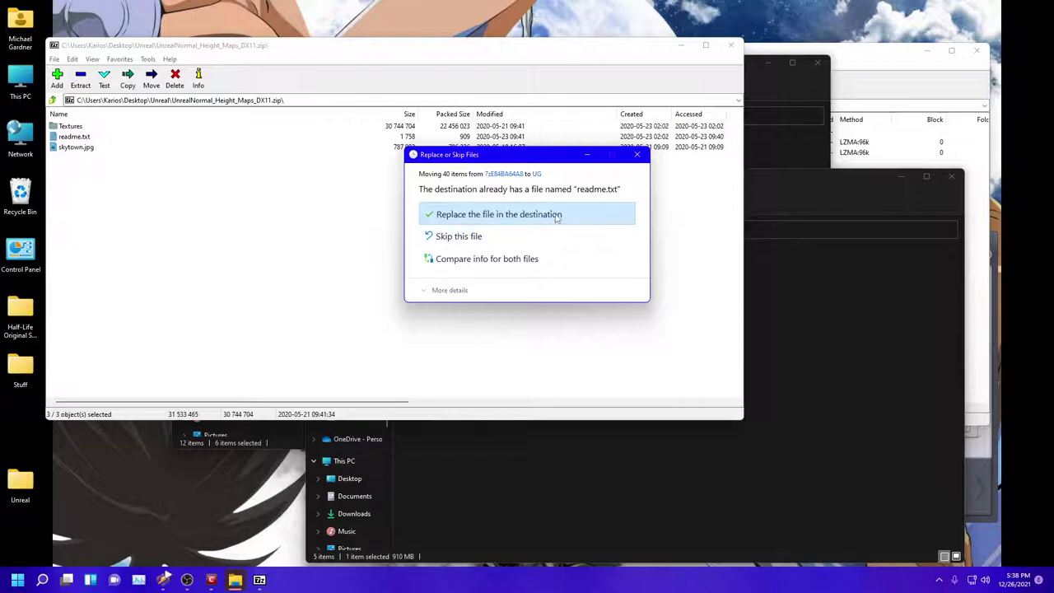
click(557, 217)
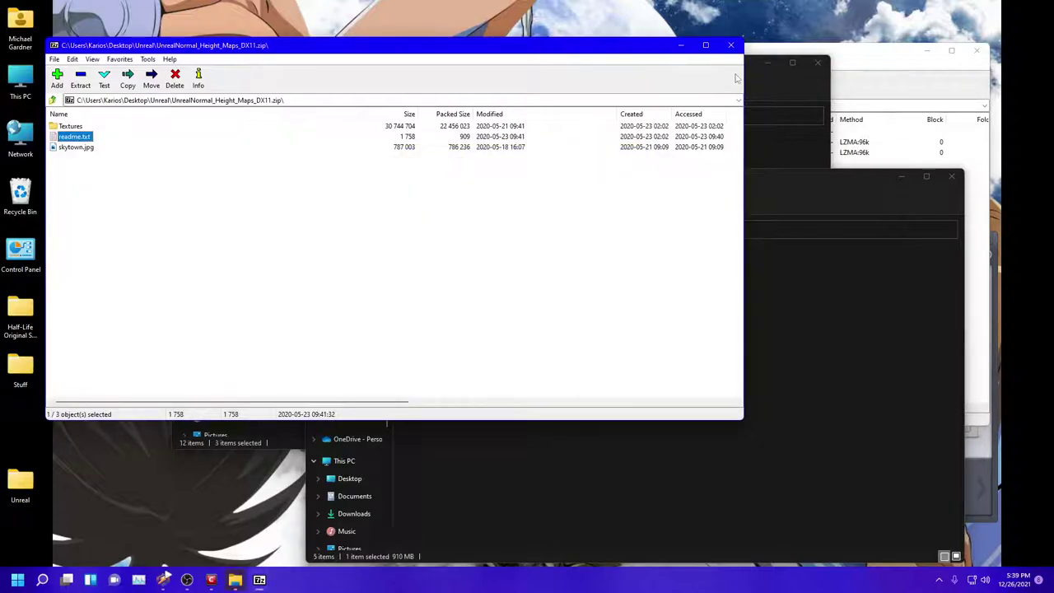
click(730, 46)
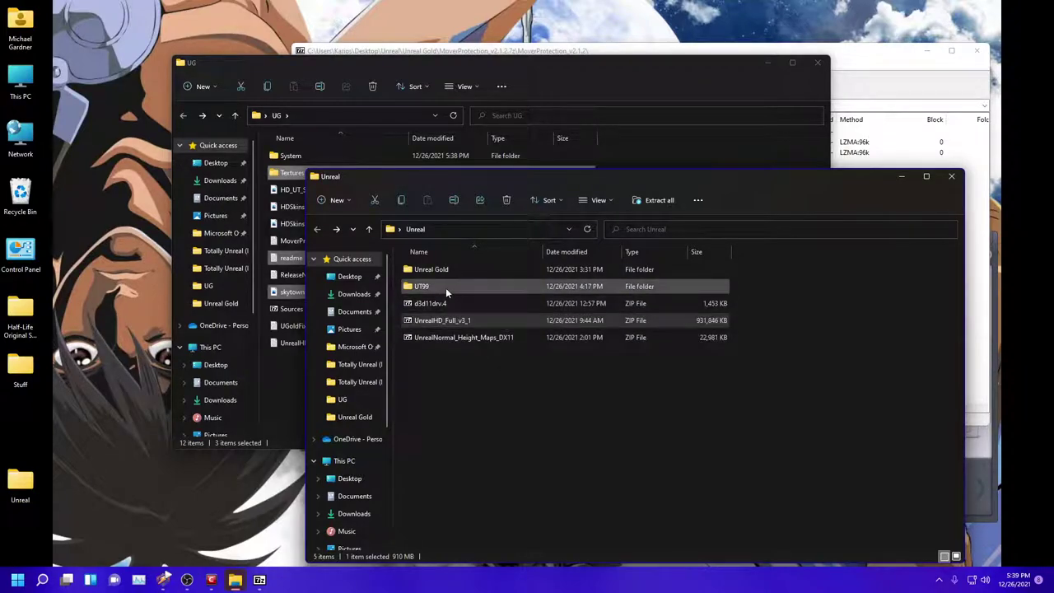
Step: Recheck the contents of the UnrealNormal_Height_Maps_DX11 archive and the files in the UG folder
click(448, 338)
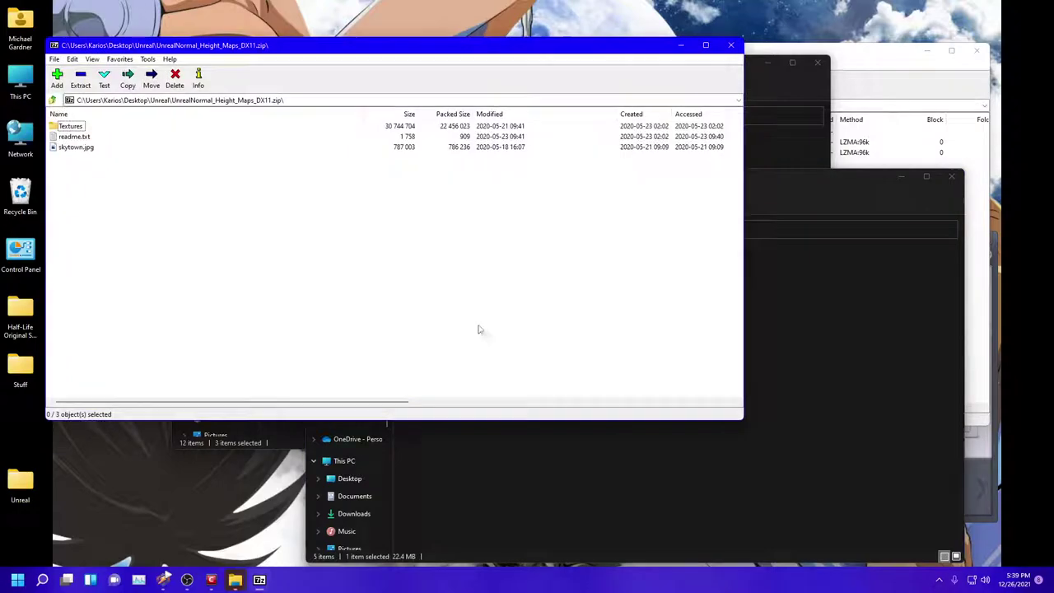
click(731, 45)
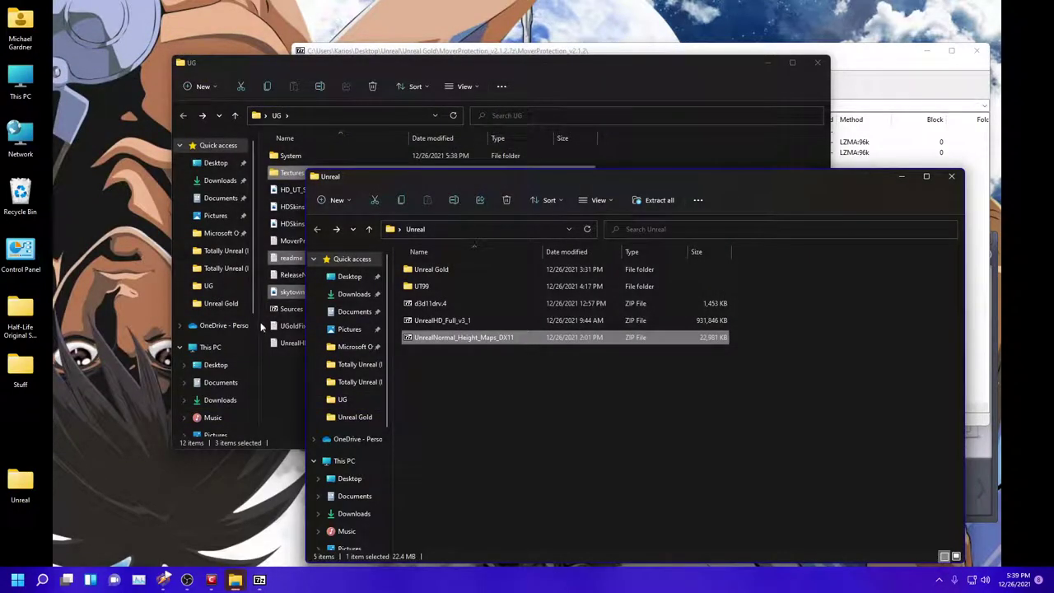
click(277, 346)
click(603, 320)
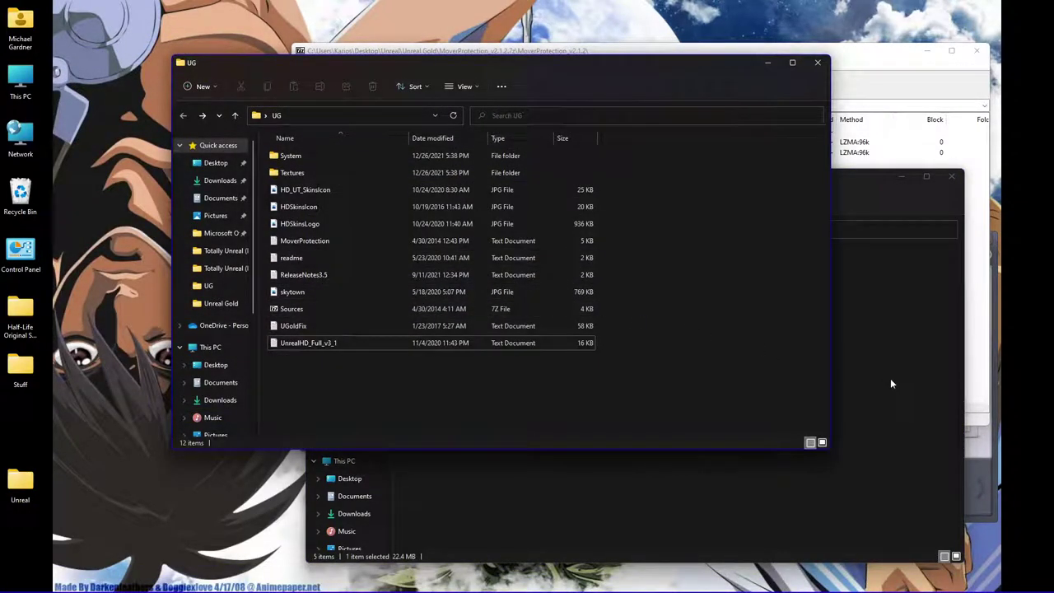
Step: Open the d3d11drv.4 archive from the Unreal folder and open the System folder inside UG
click(889, 378)
double_click(431, 308)
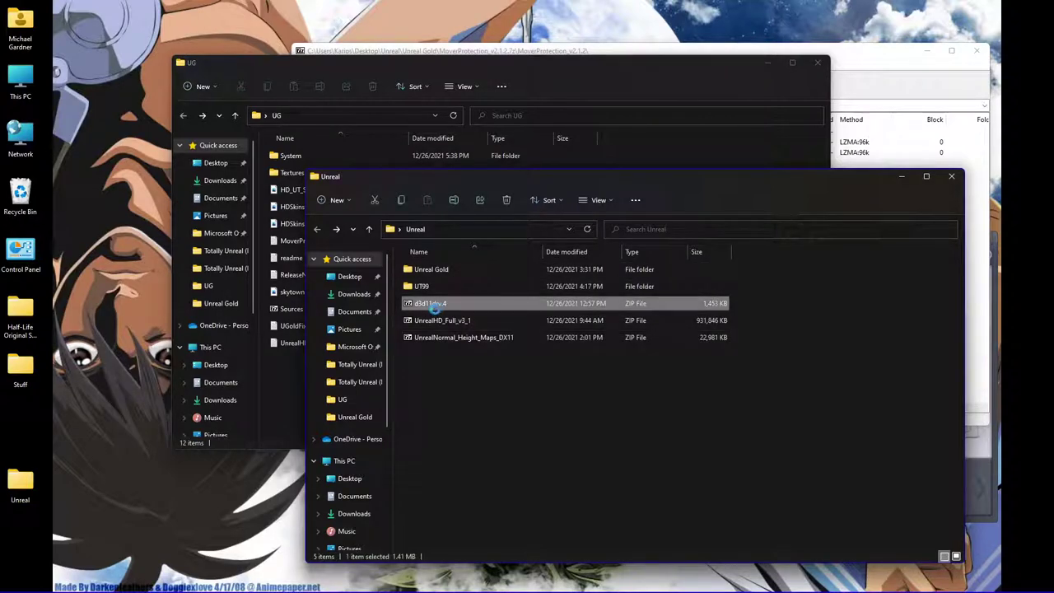
click(777, 134)
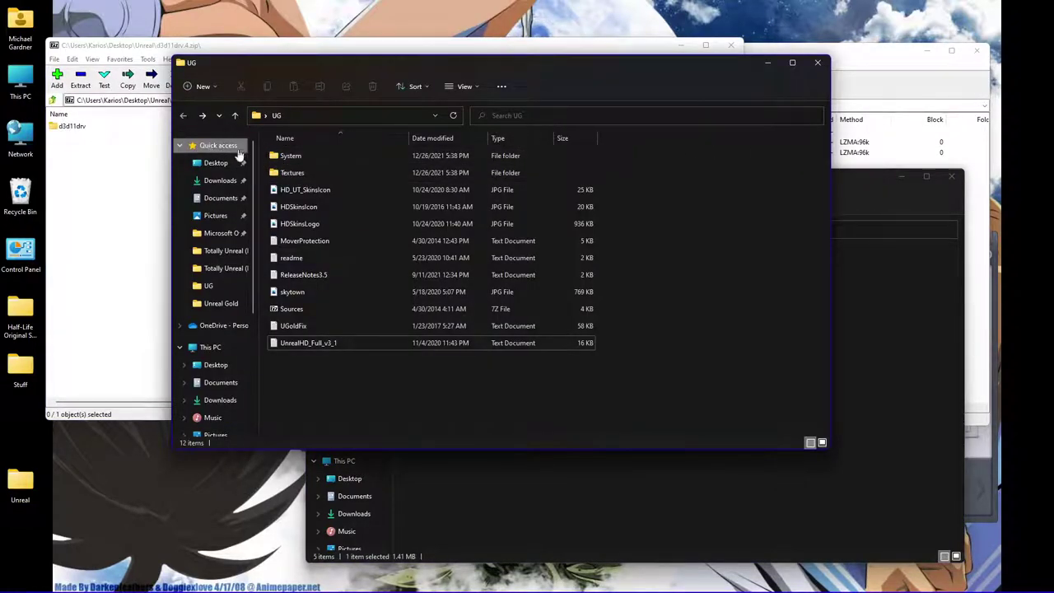
click(297, 162)
double_click(297, 162)
Step: Extract all the contents of the d3d11drv archive's Common folder into UG's System folder
double_click(82, 126)
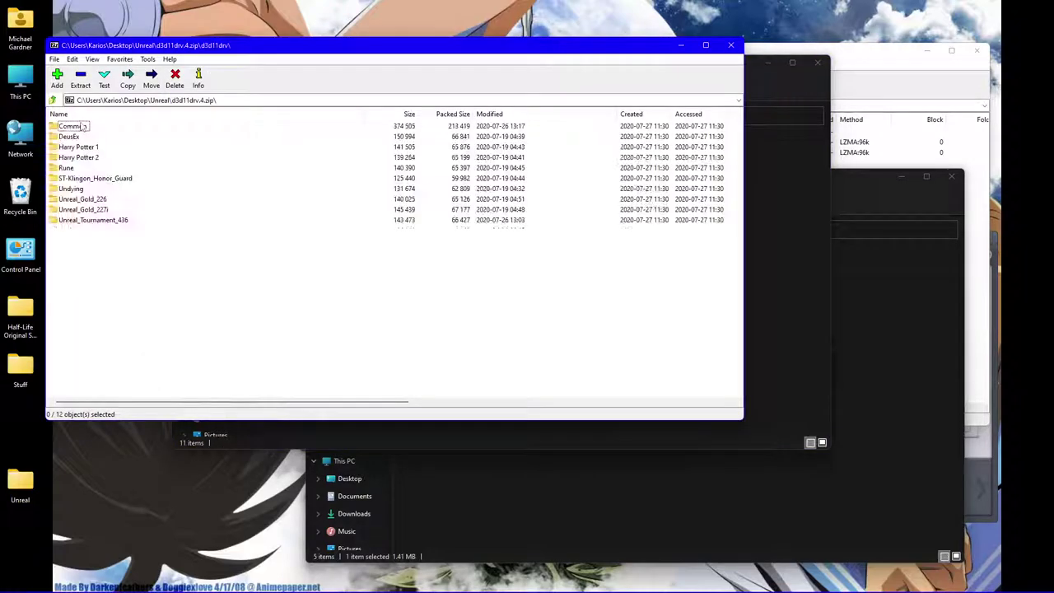
double_click(85, 128)
drag(105, 157, 54, 123)
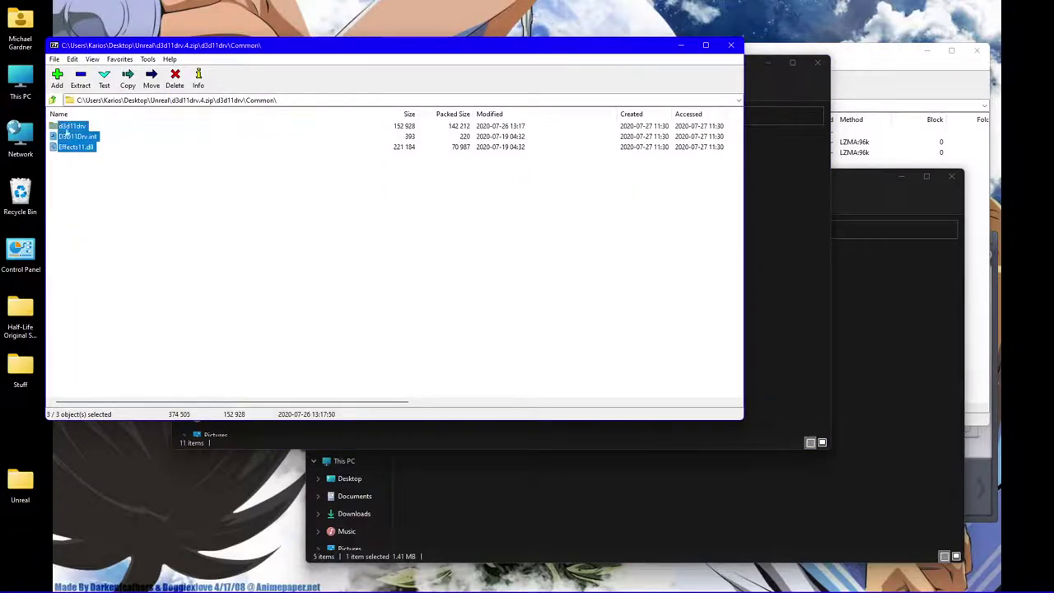
click(763, 243)
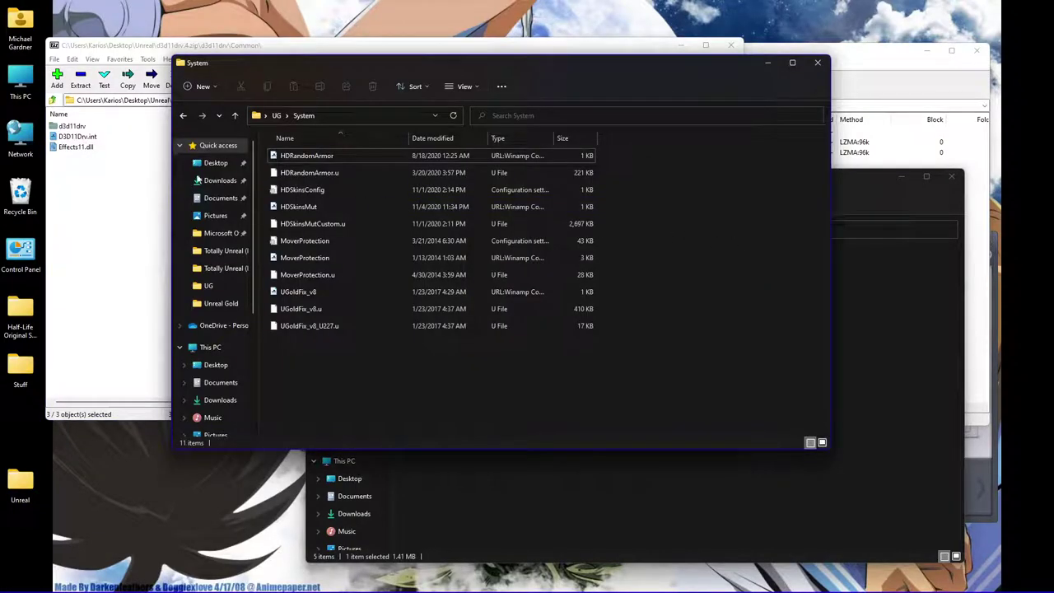
key(ctrl+v)
Step: Extract d3d11drv.dll and tessellation.cfg from the archive's Unreal_Gold_227i folder into UG's System folder, then close the archive
click(52, 99)
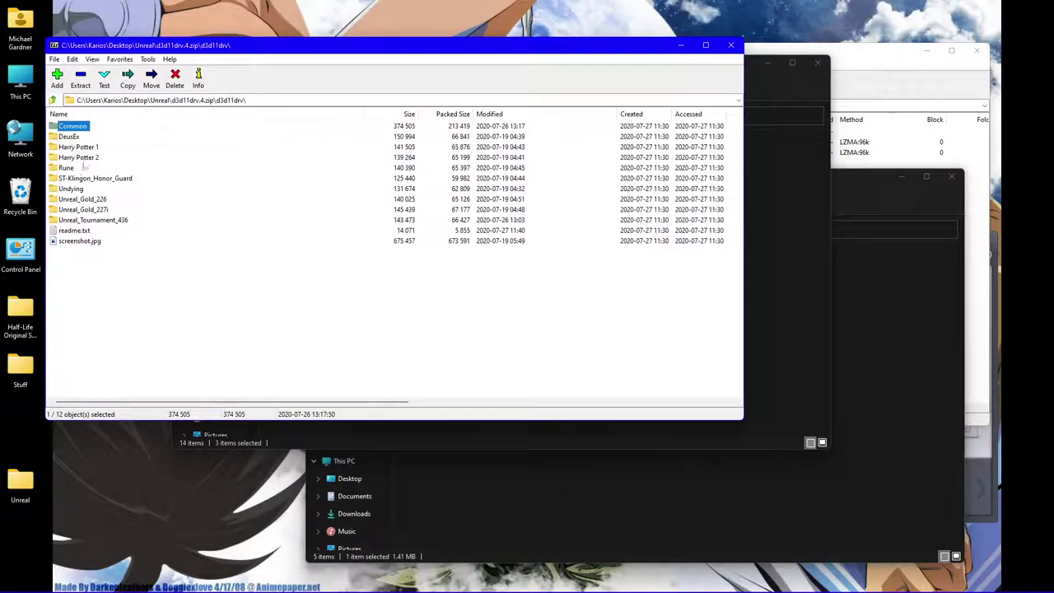
double_click(90, 210)
drag(127, 203, 569, 285)
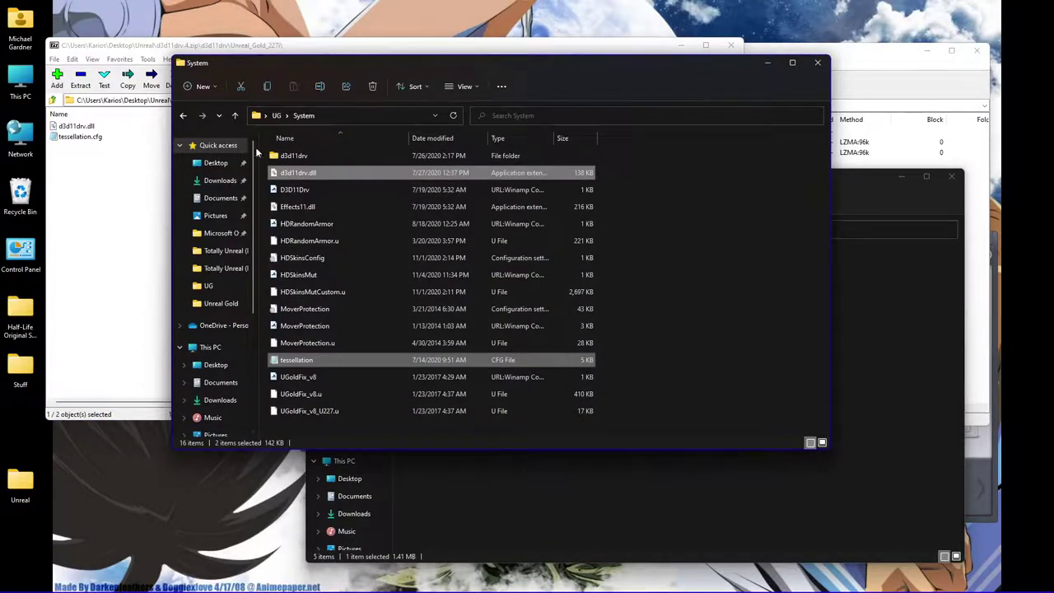
click(165, 196)
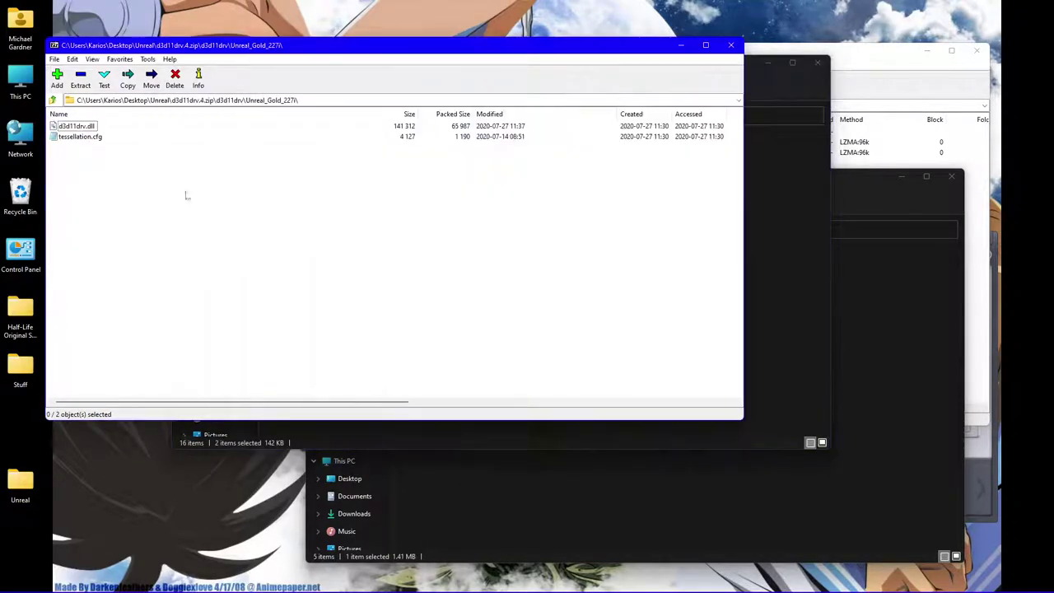
click(729, 47)
Step: Launch the UnrealGoldPatch227i application from the Unreal Gold folder and advance its setup to the destination folder page
click(436, 303)
click(430, 270)
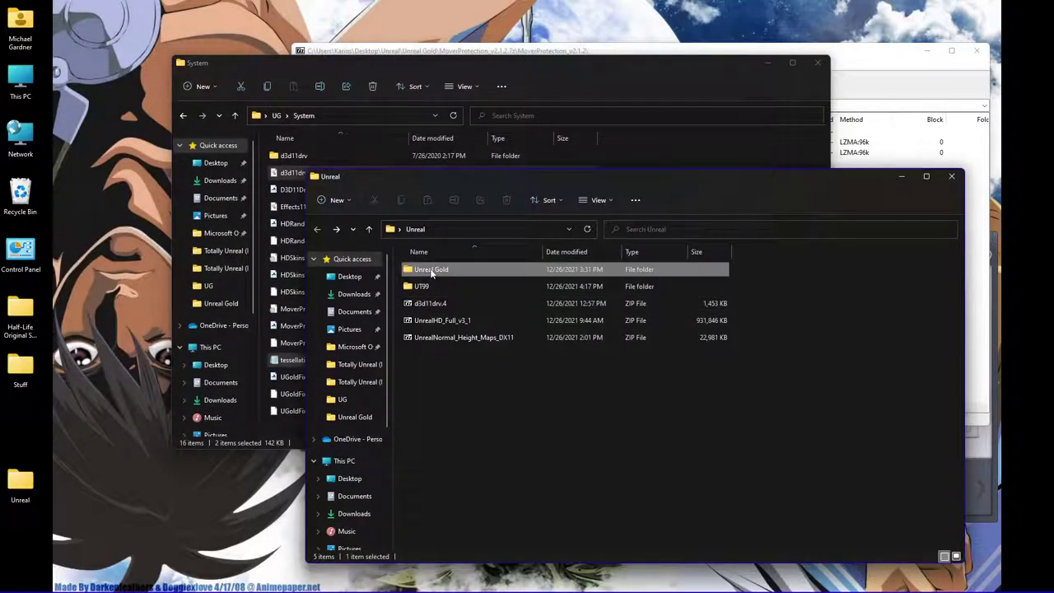
double_click(431, 272)
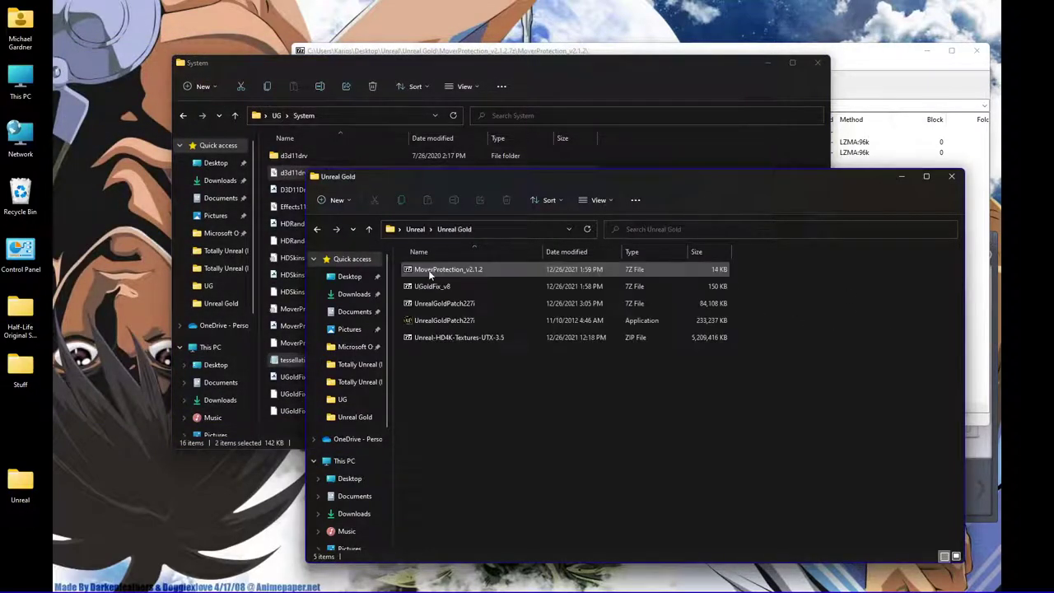
click(449, 323)
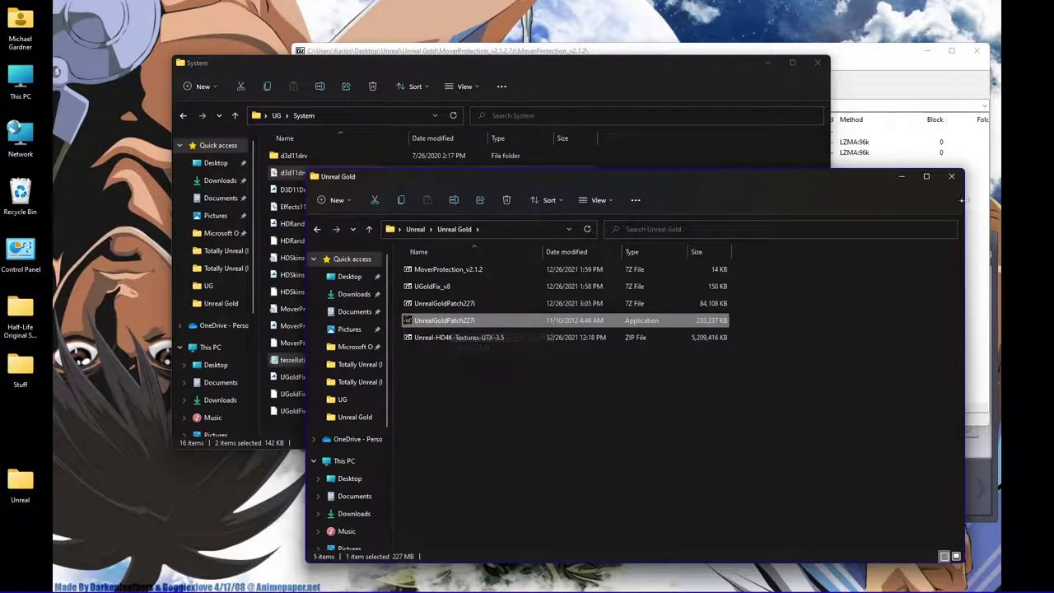
click(952, 176)
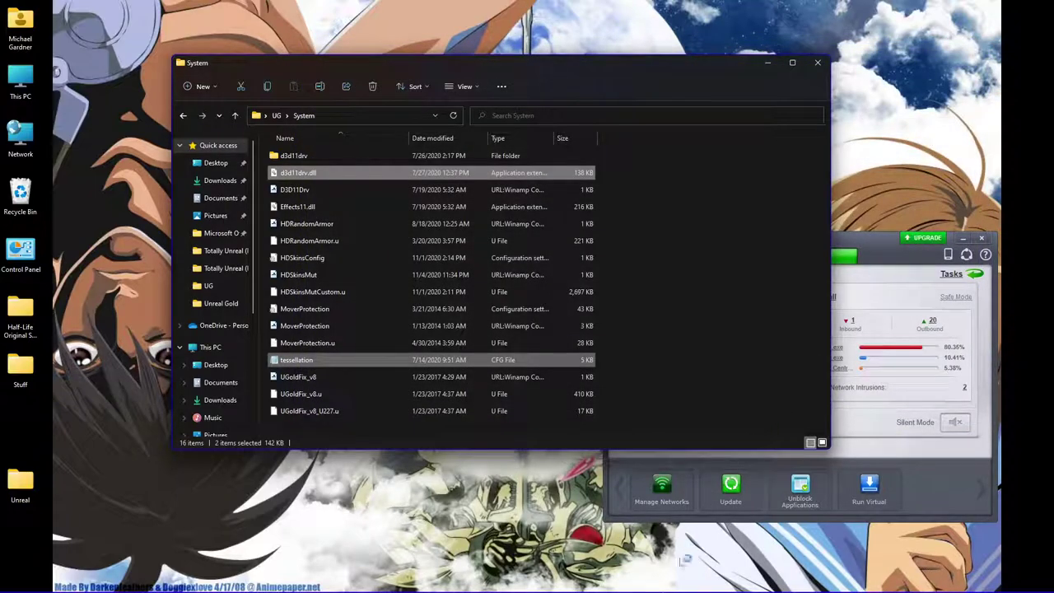
mouse_move(665, 586)
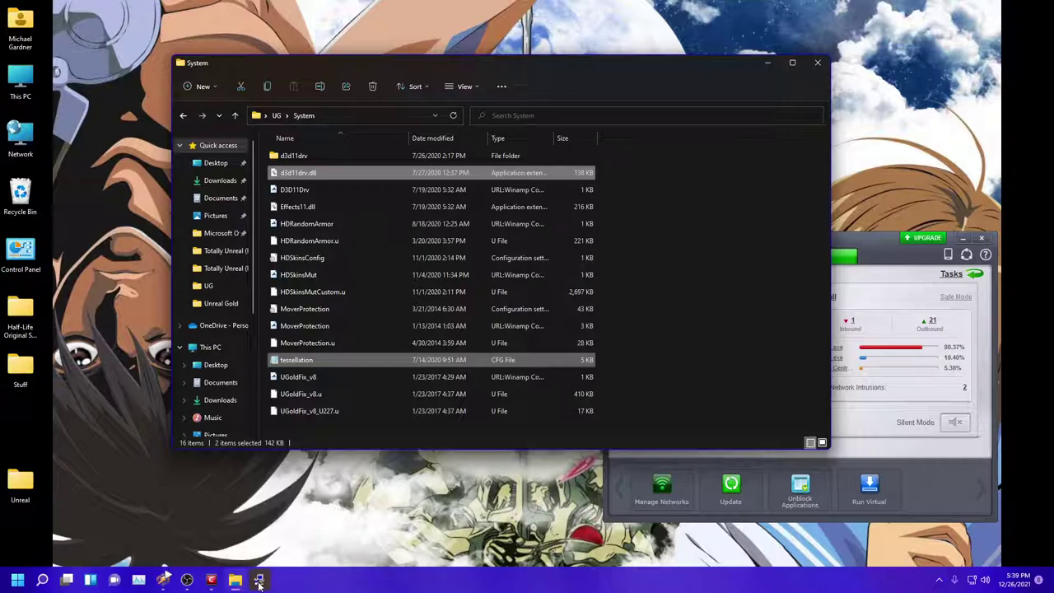
click(502, 407)
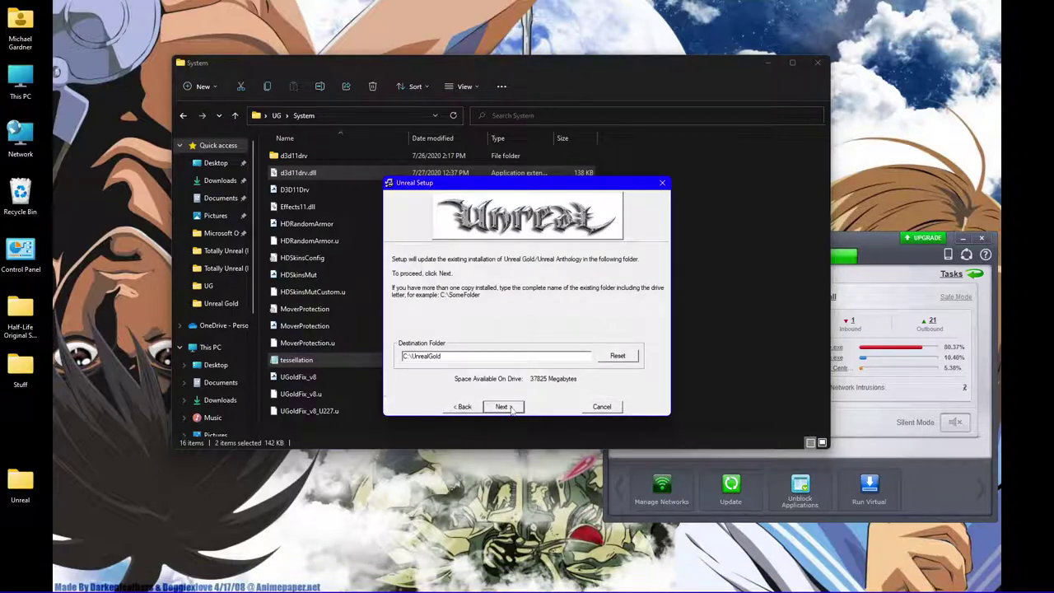
Step: Set the patch's destination folder to E:\My Games\Epic Games\UnrealGold and continue to the component selection
click(498, 355)
click(415, 356)
text(Epic Games)
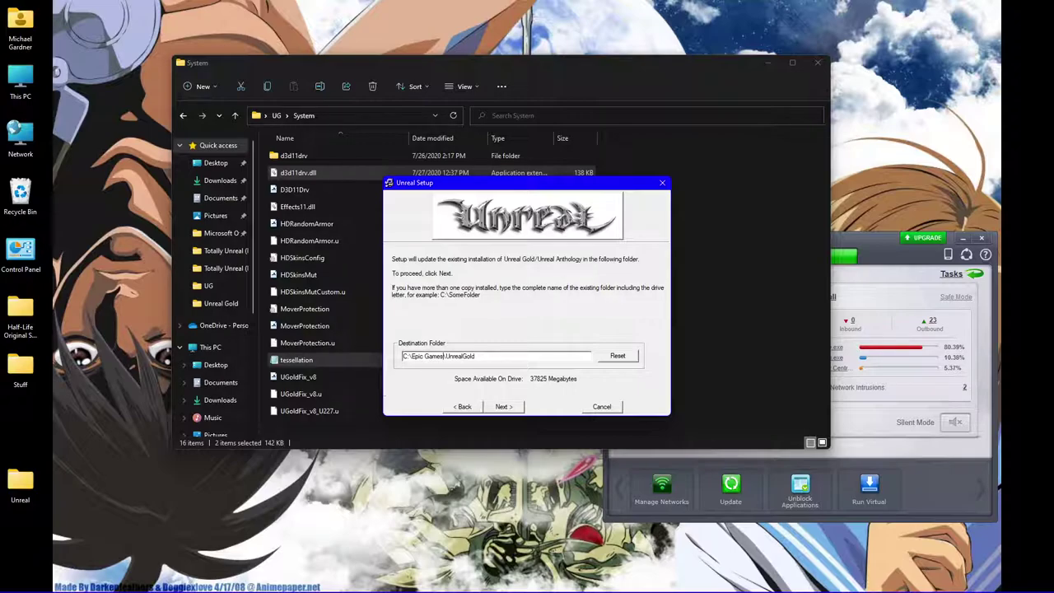
text(\My Games)
key(BackSpace)
text(E)
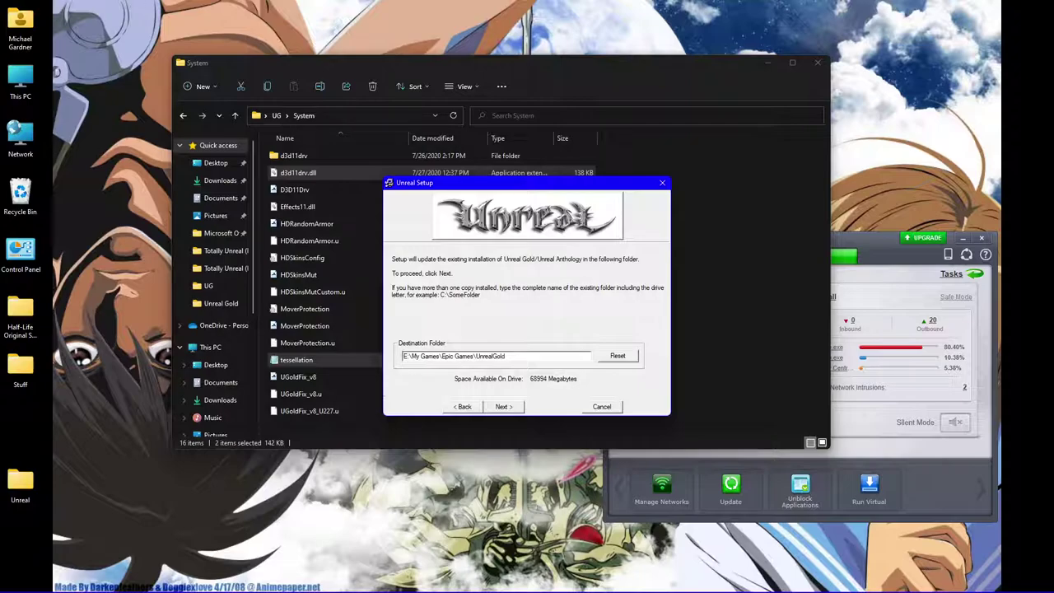
click(505, 406)
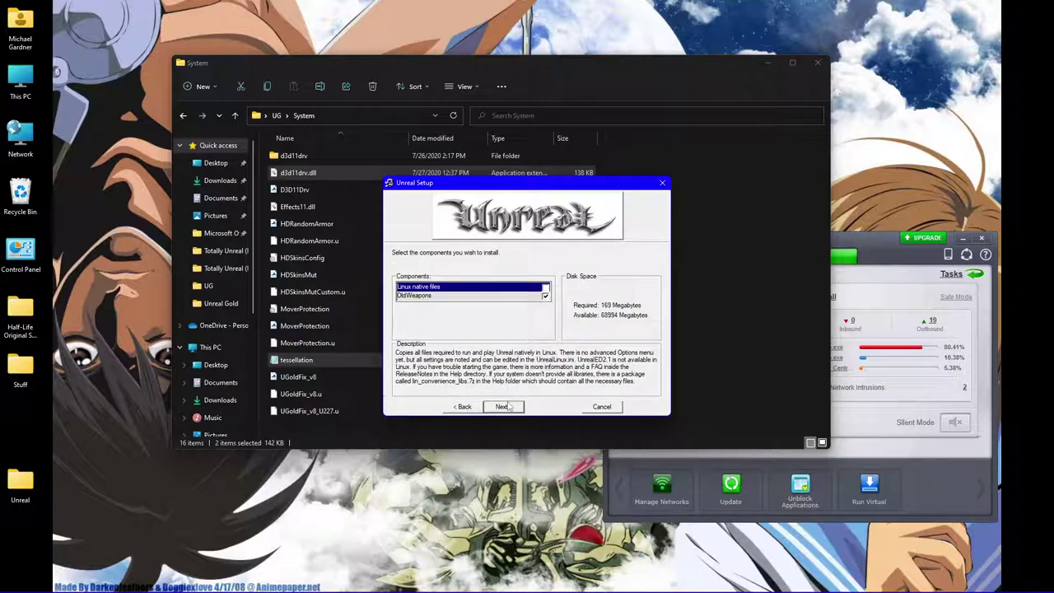
Step: Toggle the Linux native files component, install the Unreal Gold patch and finish the setup
click(544, 287)
click(502, 406)
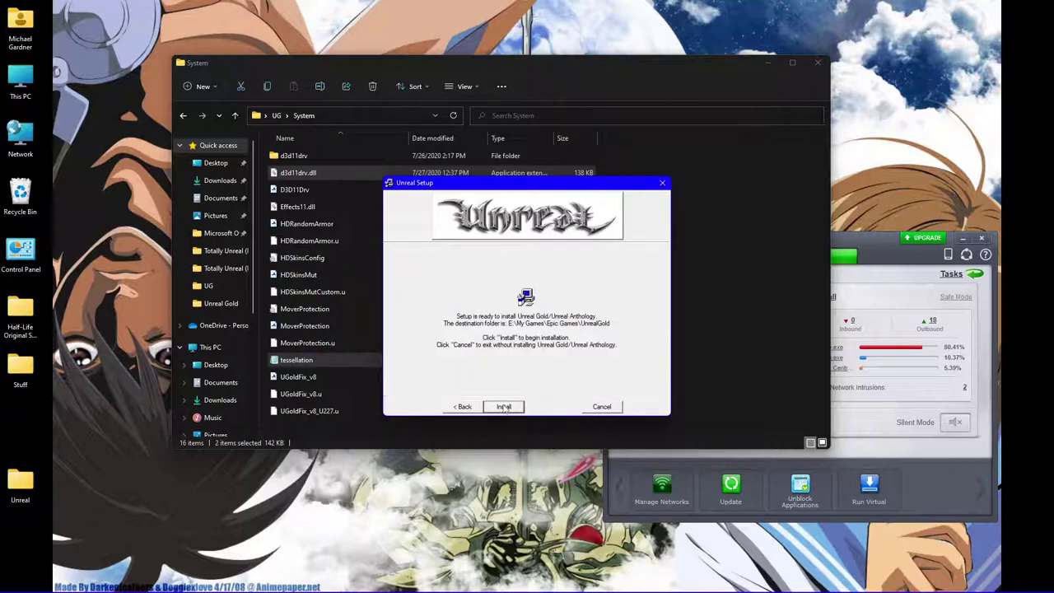
click(507, 406)
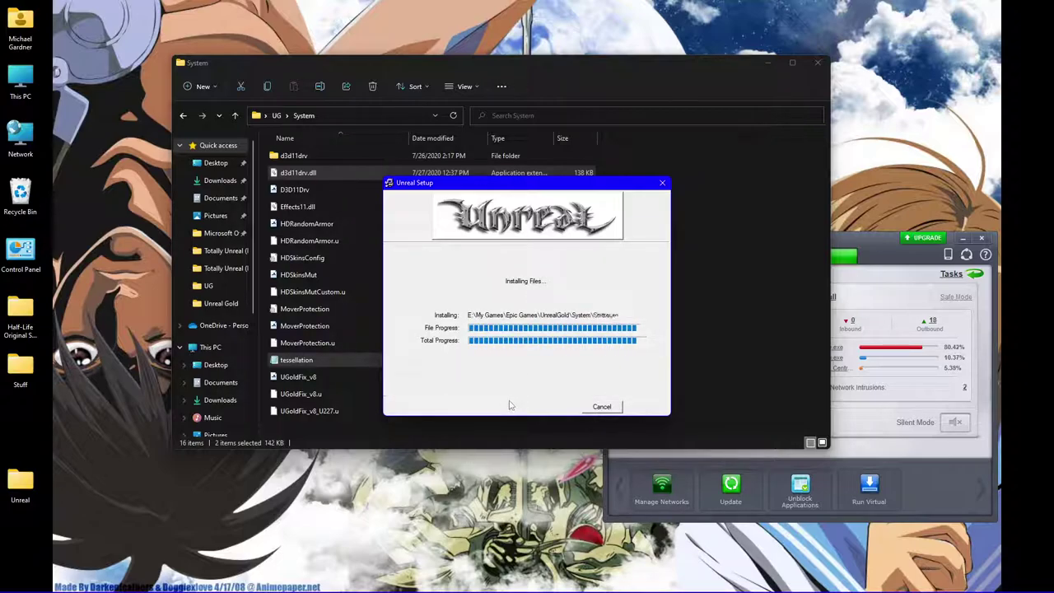
click(566, 407)
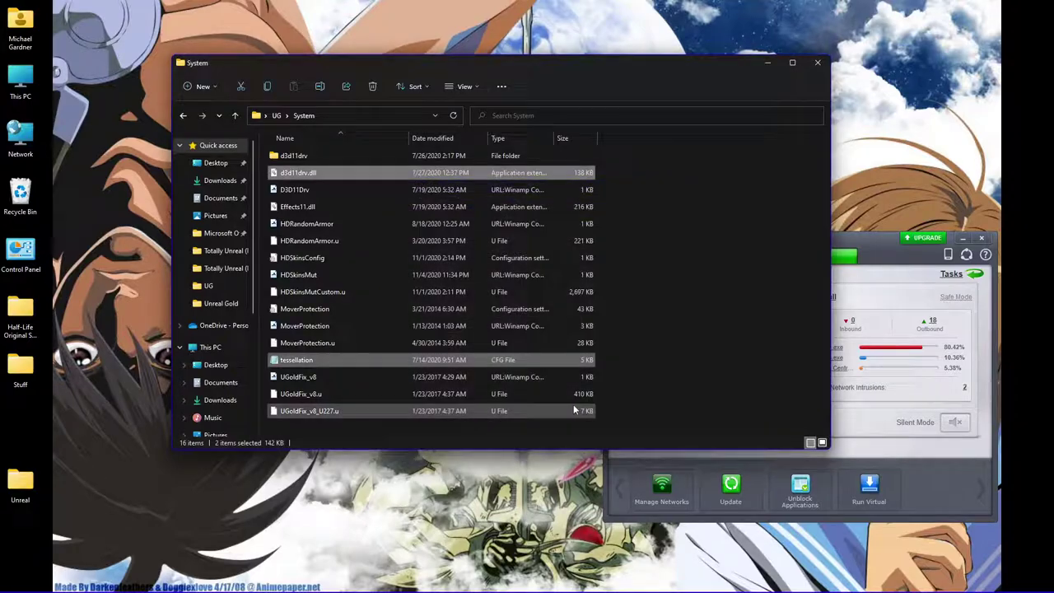
Step: Go back to the UG folder and copy all of its files and folders
click(183, 117)
drag(478, 405, 306, 133)
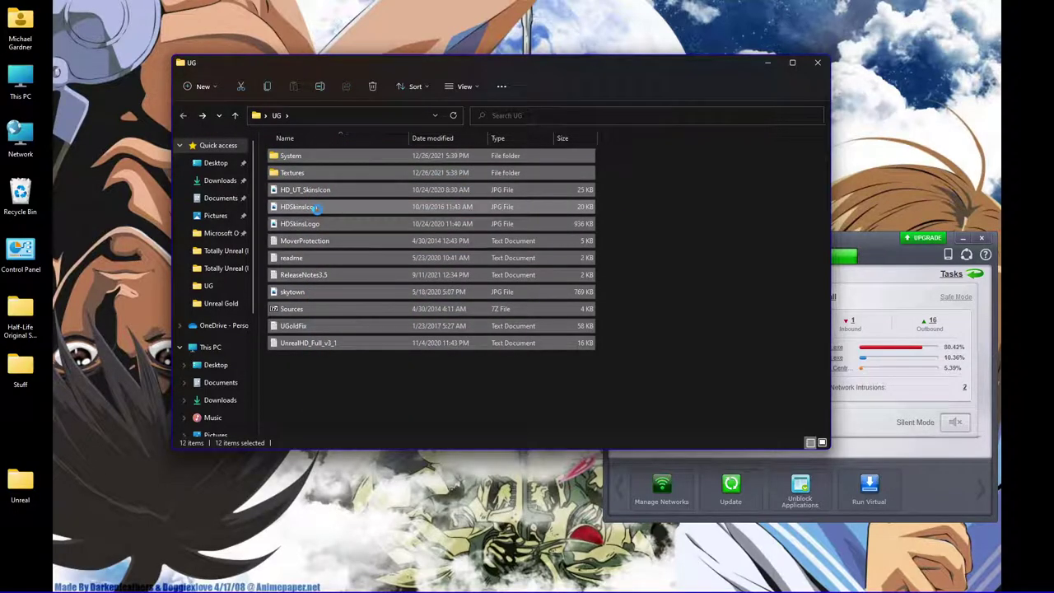
right_click(316, 210)
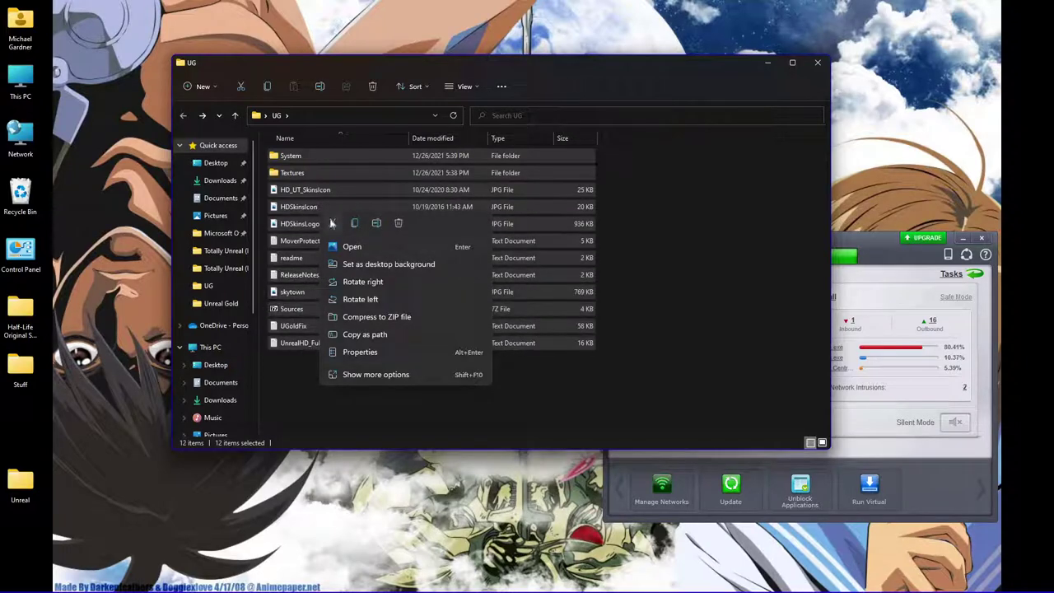
key(Escape)
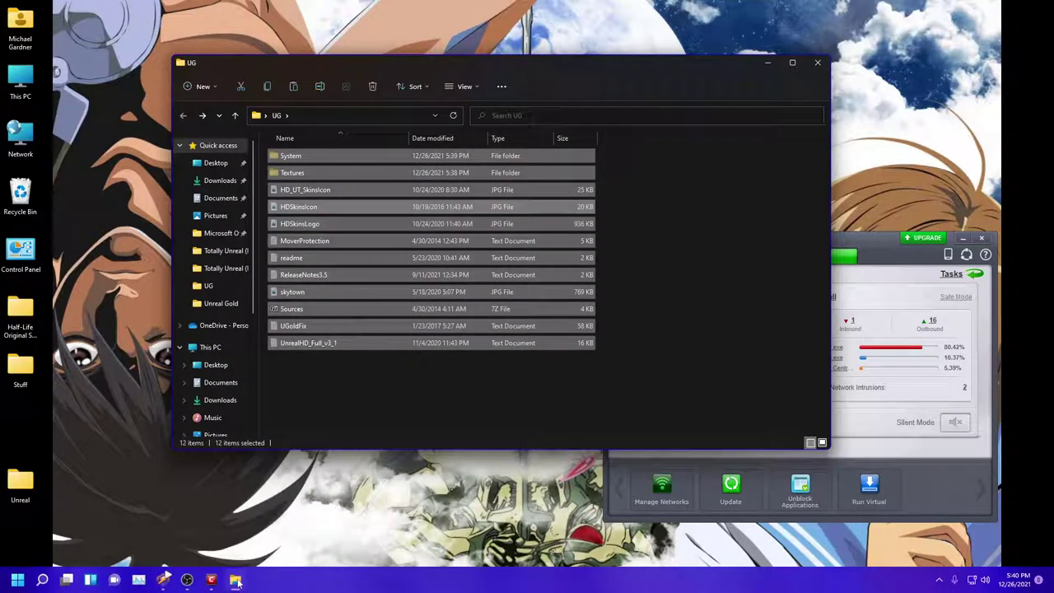
Step: Put the UG folder window away and open the My Games folder on the Games & Other (E:) drive
click(236, 581)
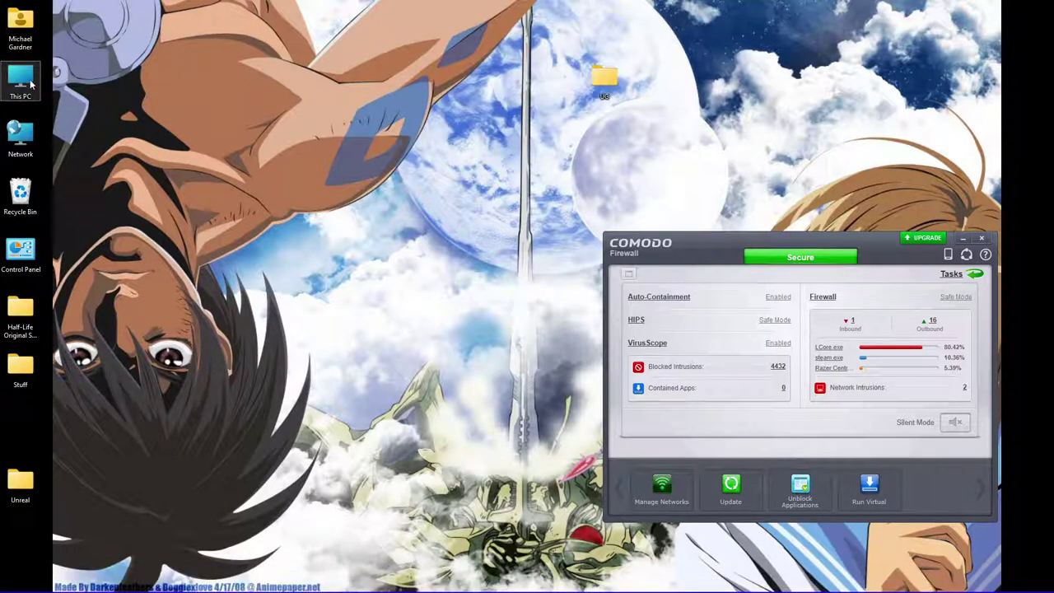
double_click(30, 83)
click(587, 261)
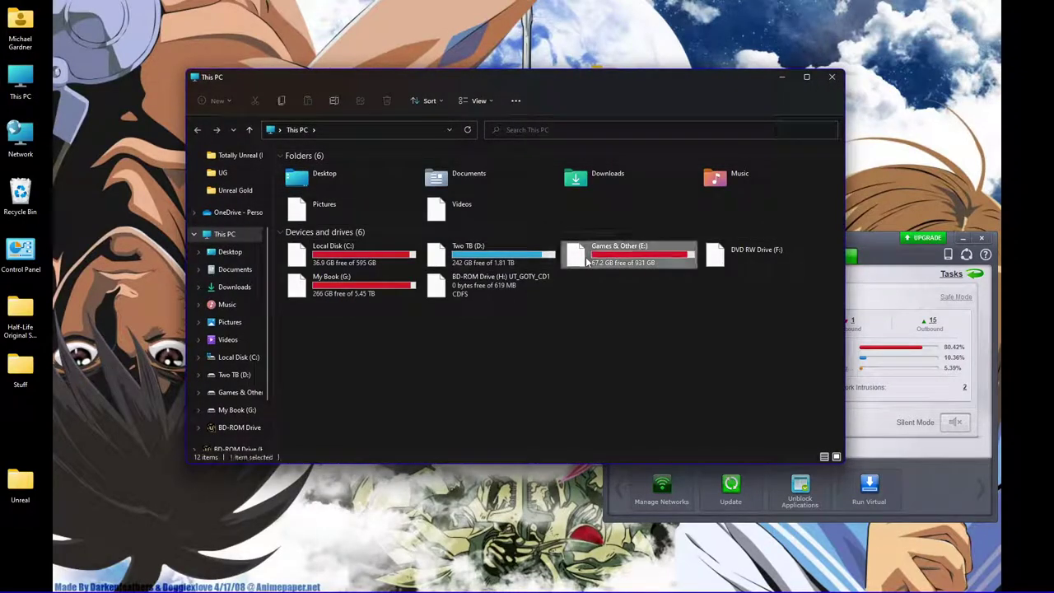
double_click(587, 260)
click(327, 238)
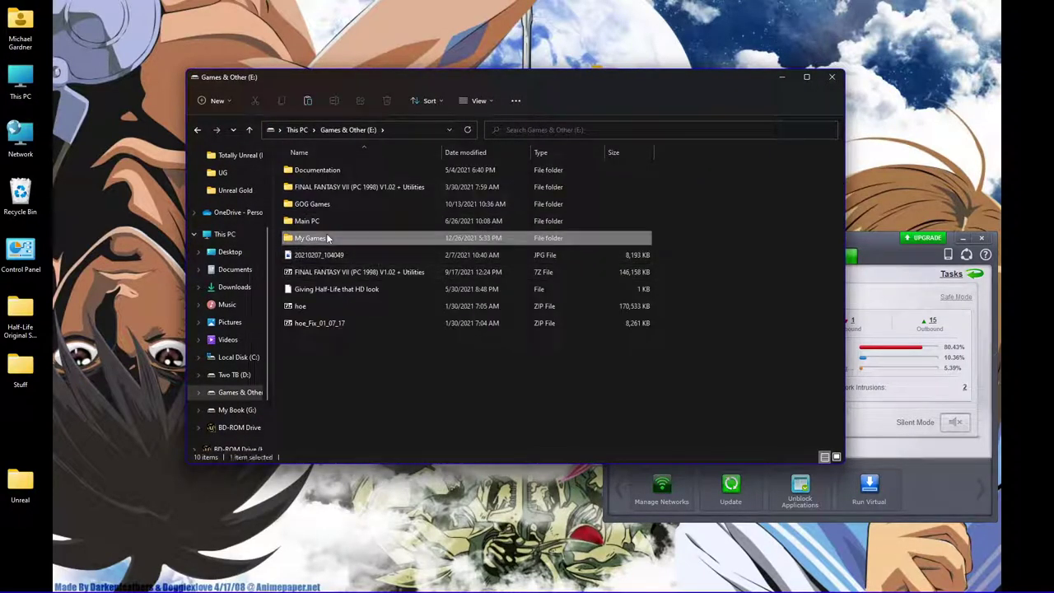
double_click(327, 238)
double_click(320, 238)
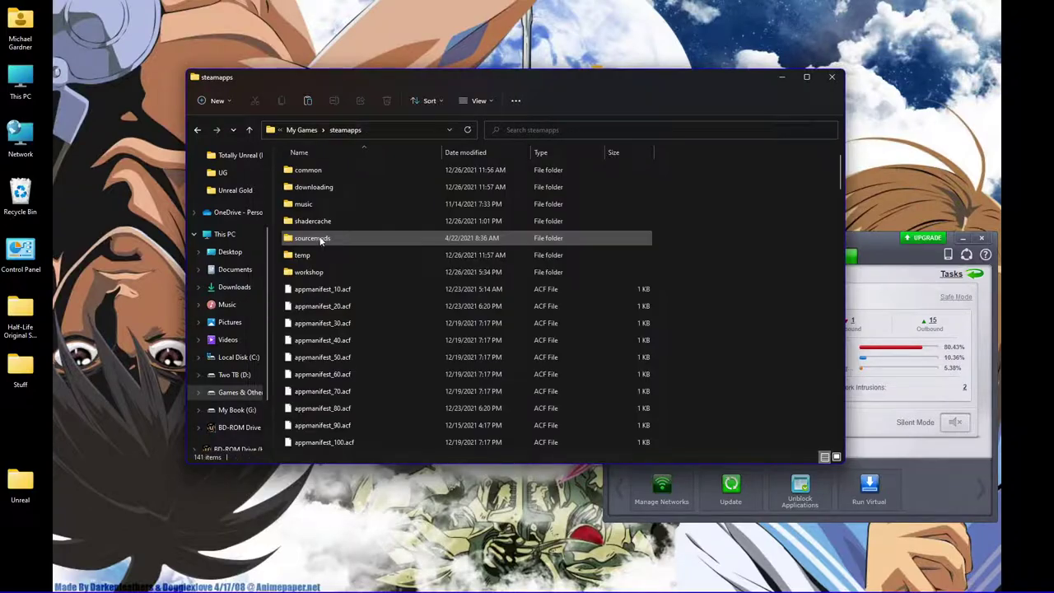
double_click(326, 172)
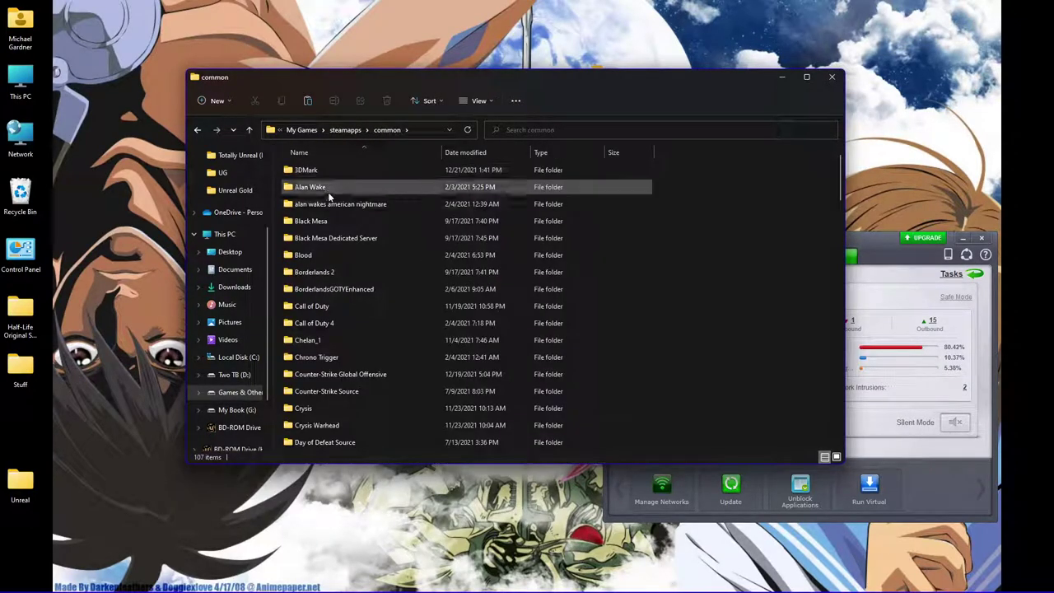
scroll(322, 308, down, 3)
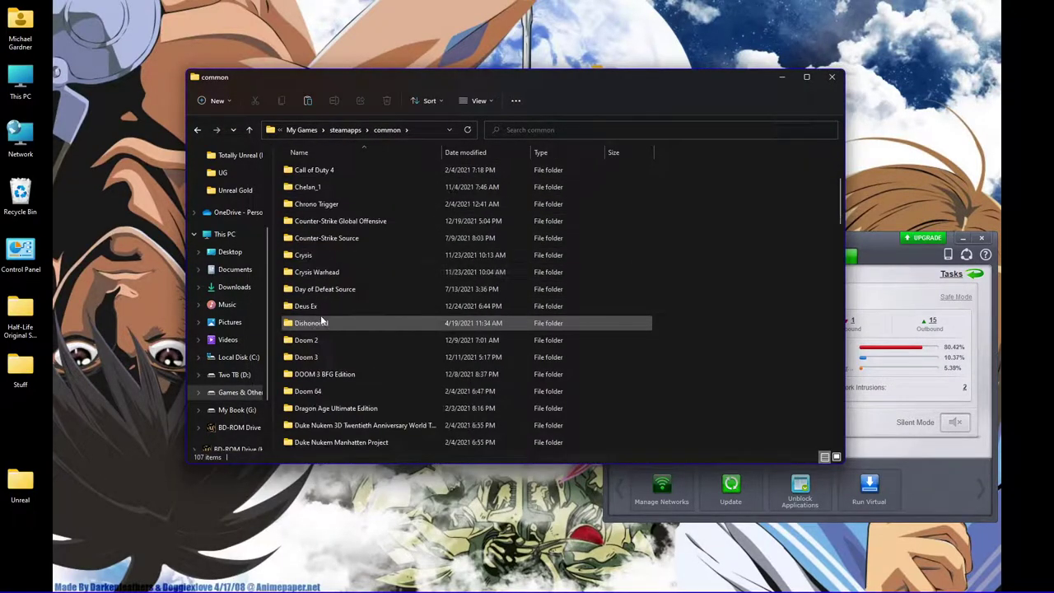
click(198, 130)
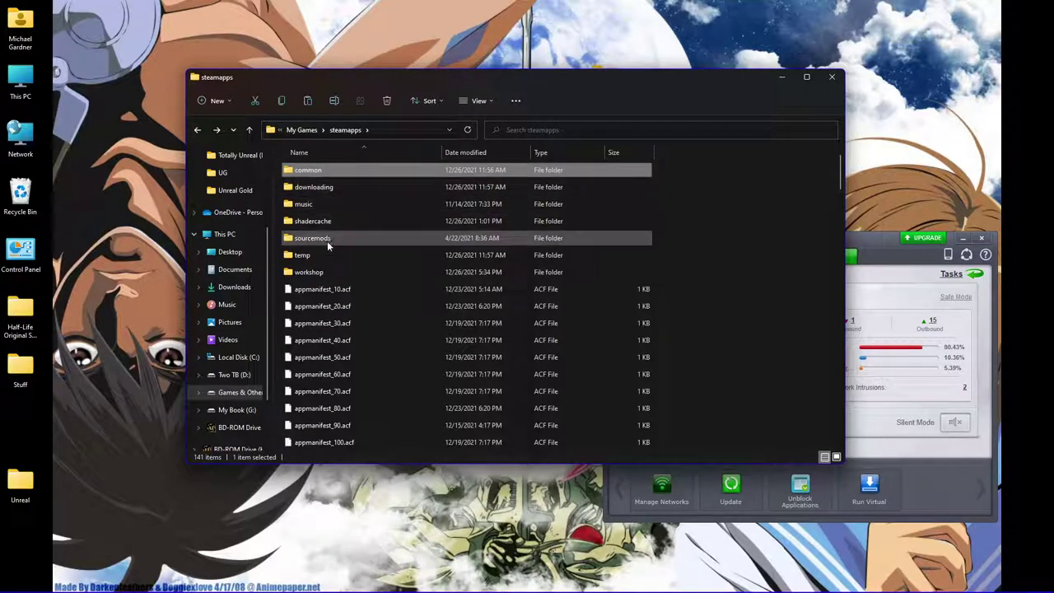
click(199, 130)
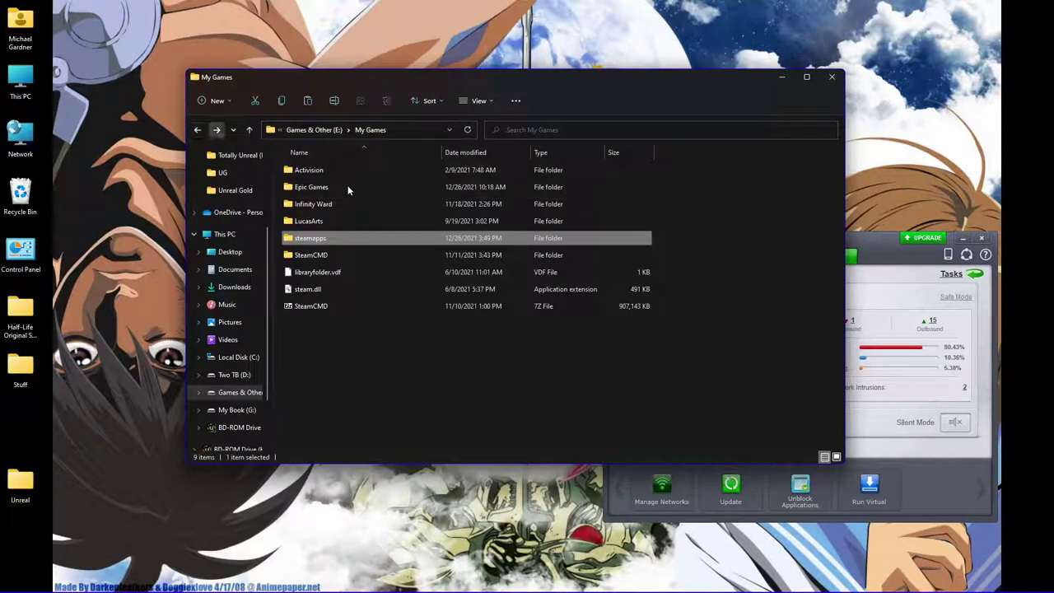
Step: Paste the UG files into Epic Games\UnrealGold, replacing the destination files that have the same names
double_click(339, 187)
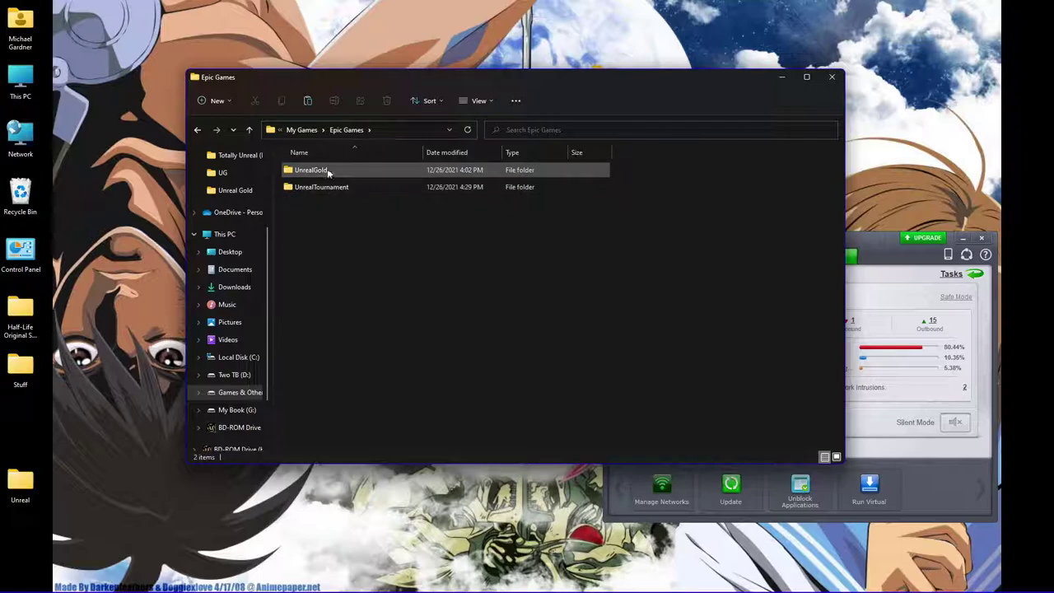
double_click(329, 170)
right_click(614, 324)
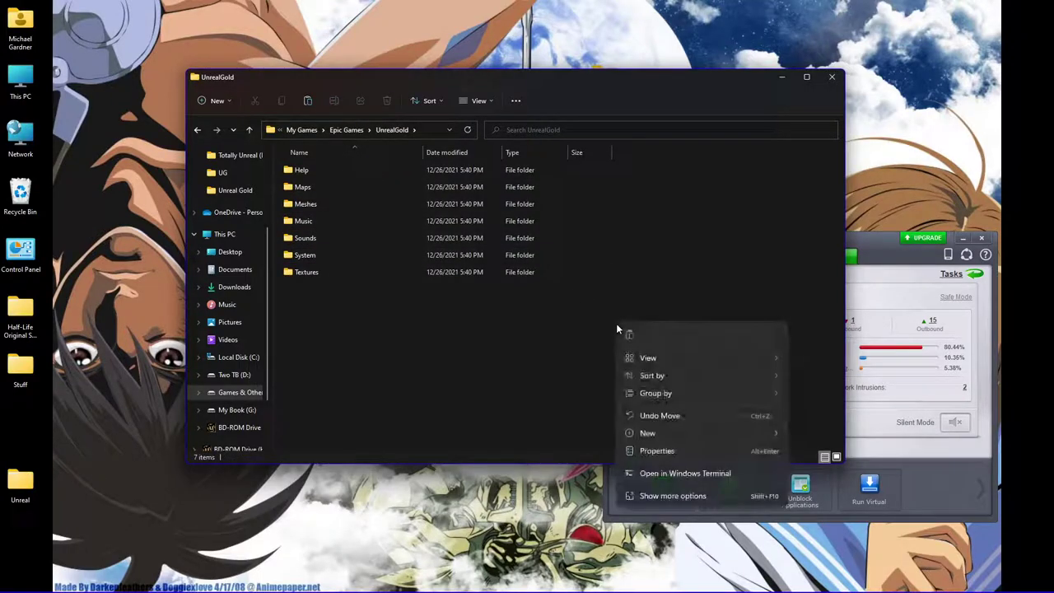
click(624, 334)
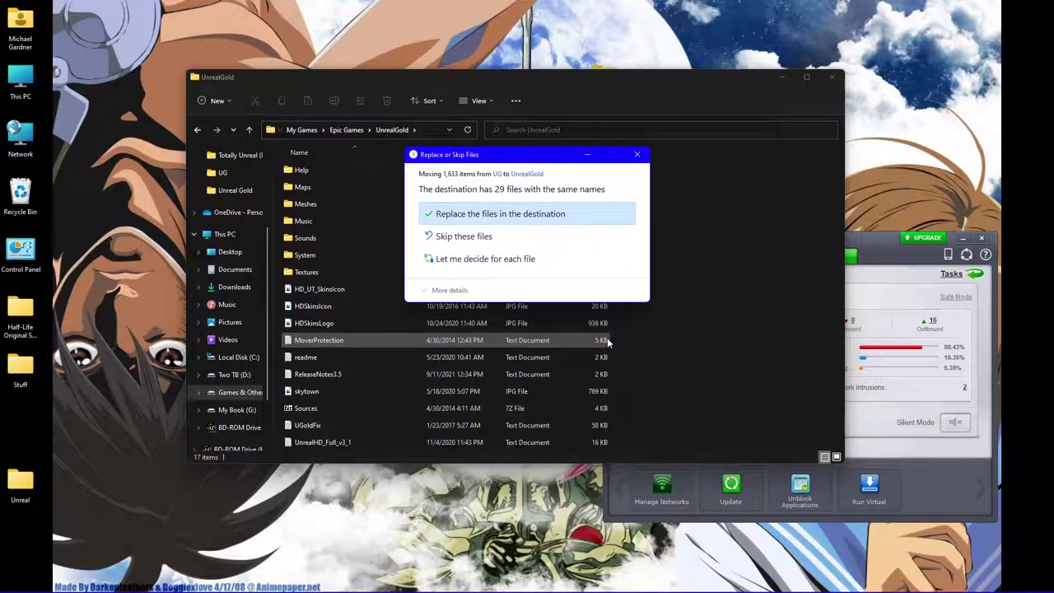
click(571, 219)
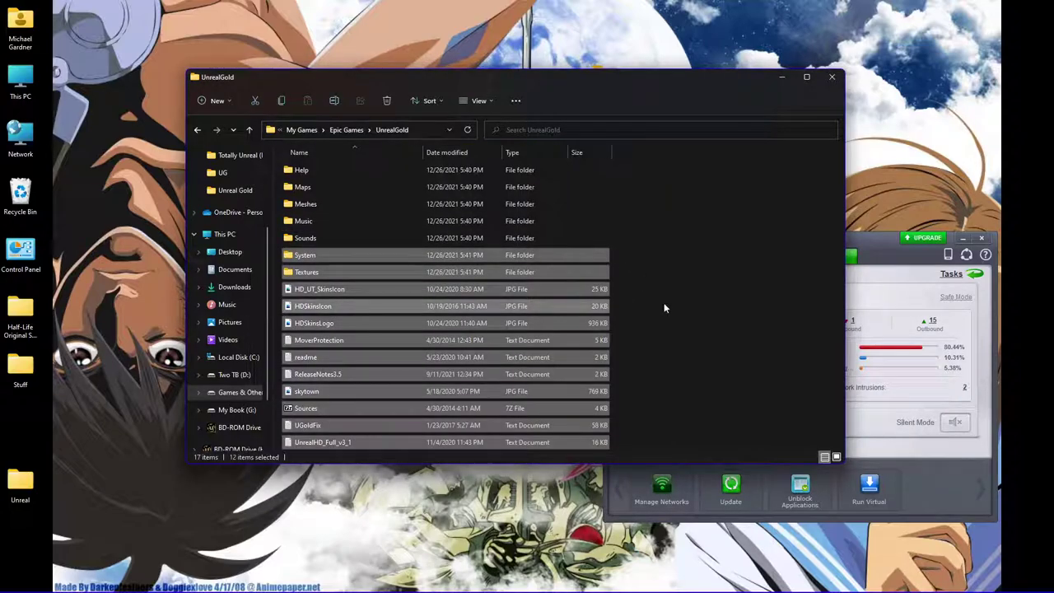
Step: Close the UnrealGold folder window and the Comodo Firewall window
click(366, 153)
click(366, 153)
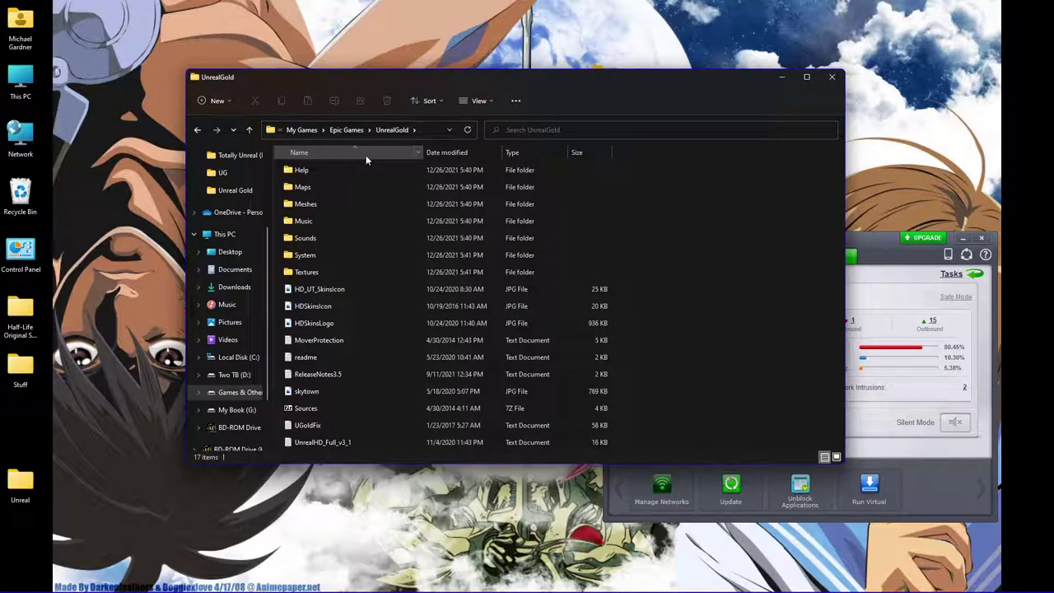
click(825, 78)
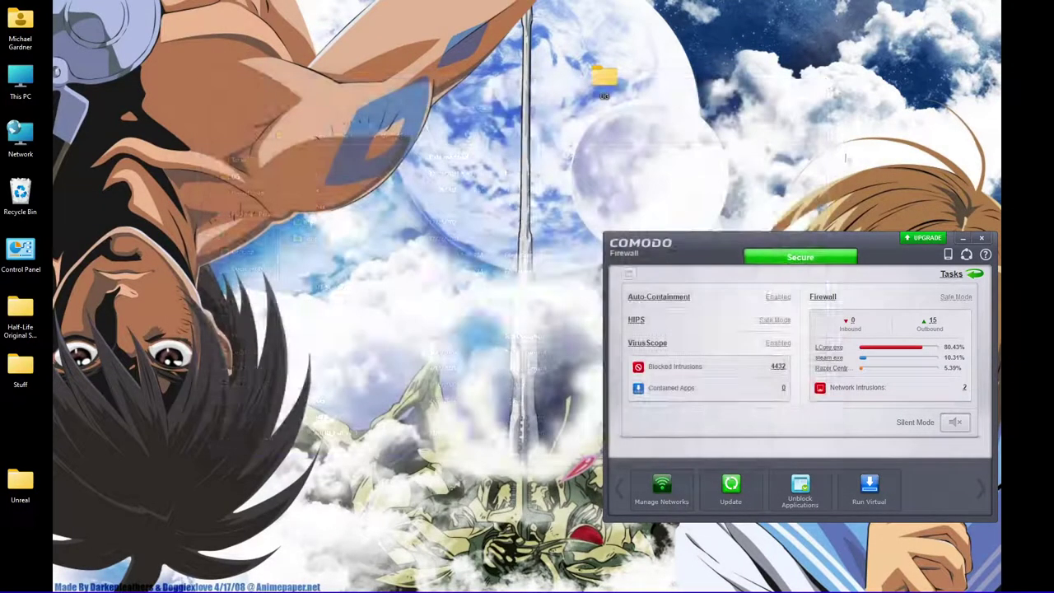
click(981, 239)
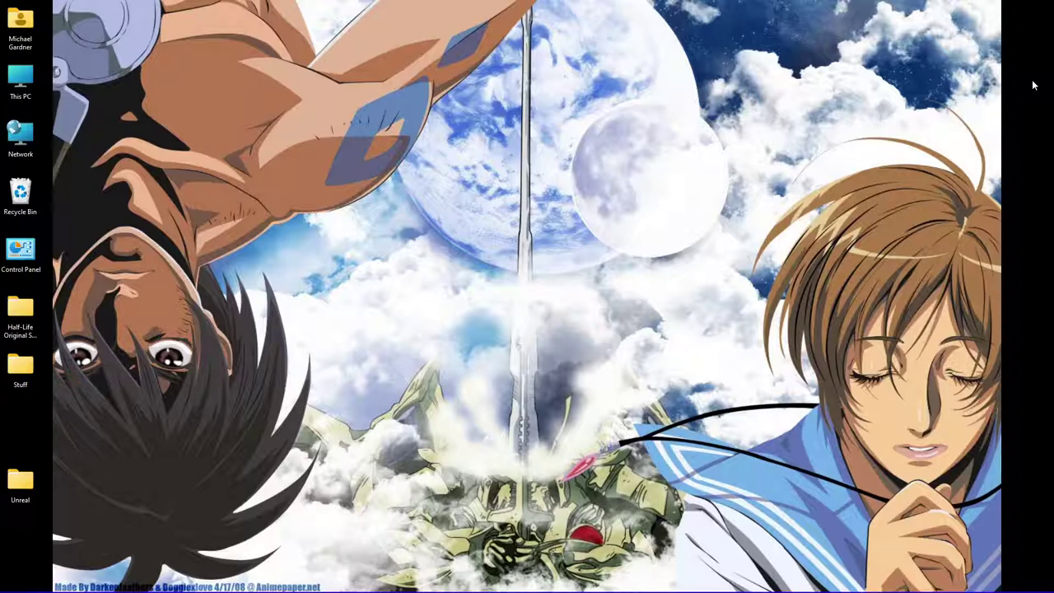
Step: Empty the Recycle Bin and confirm the permanent deletion
right_click(14, 196)
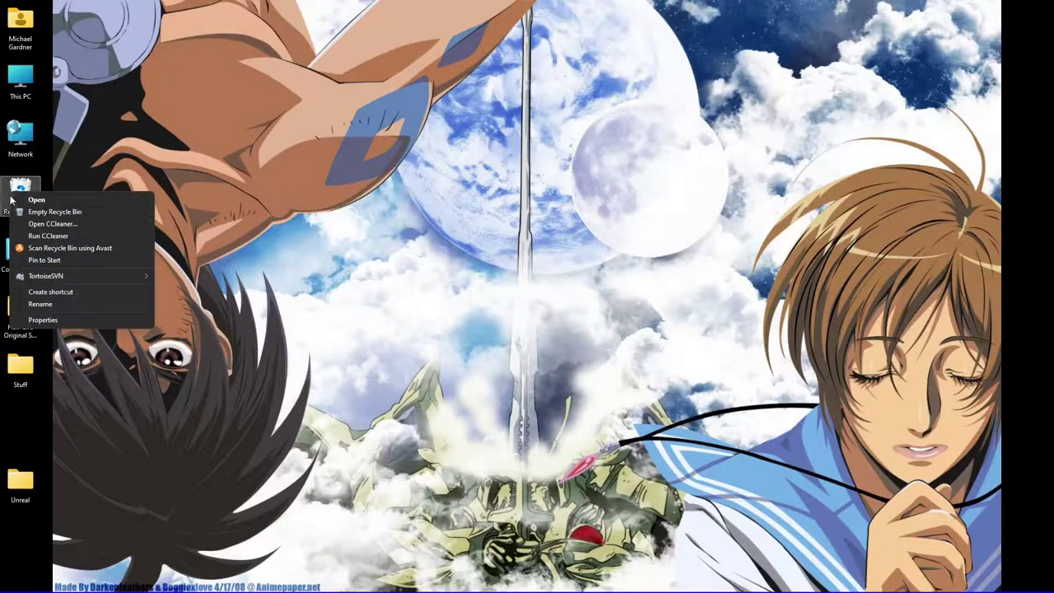
click(50, 212)
click(581, 308)
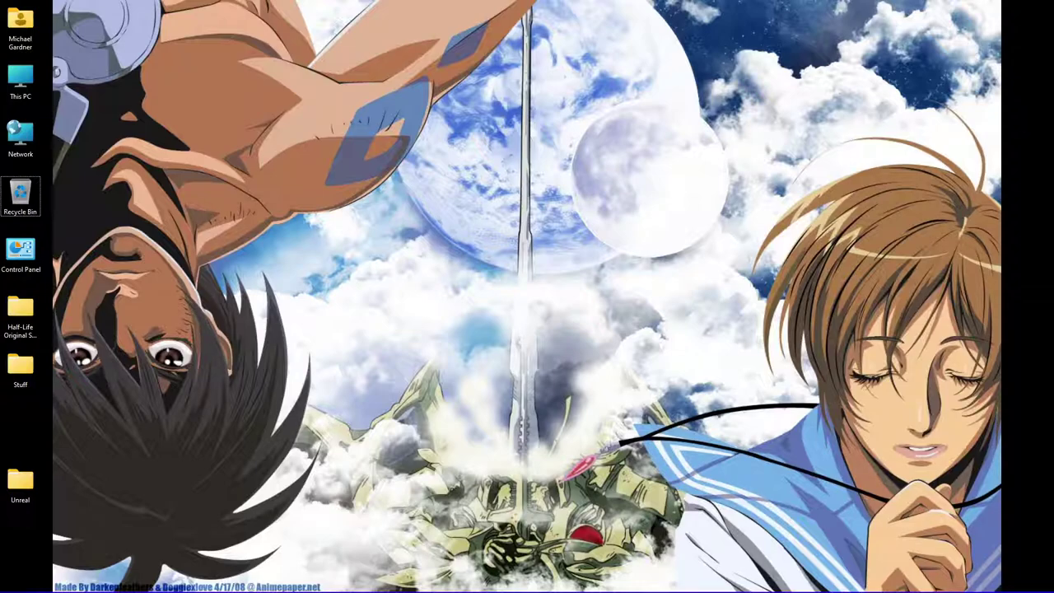
Step: Launch Play Unreal Gold from the Unreal Gold group in the list of all installed apps
mouse_move(33, 586)
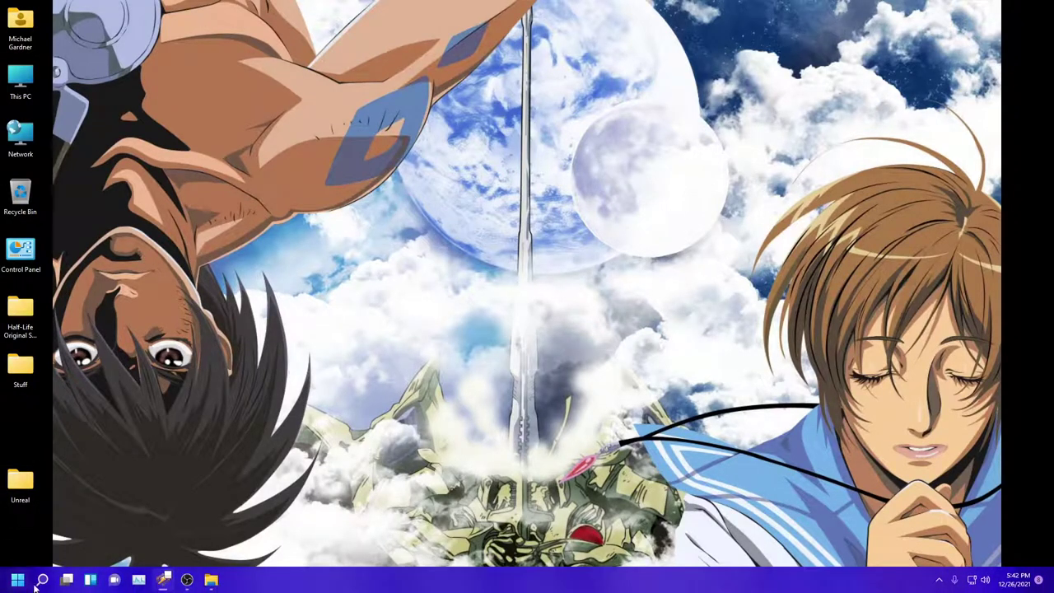
mouse_move(164, 585)
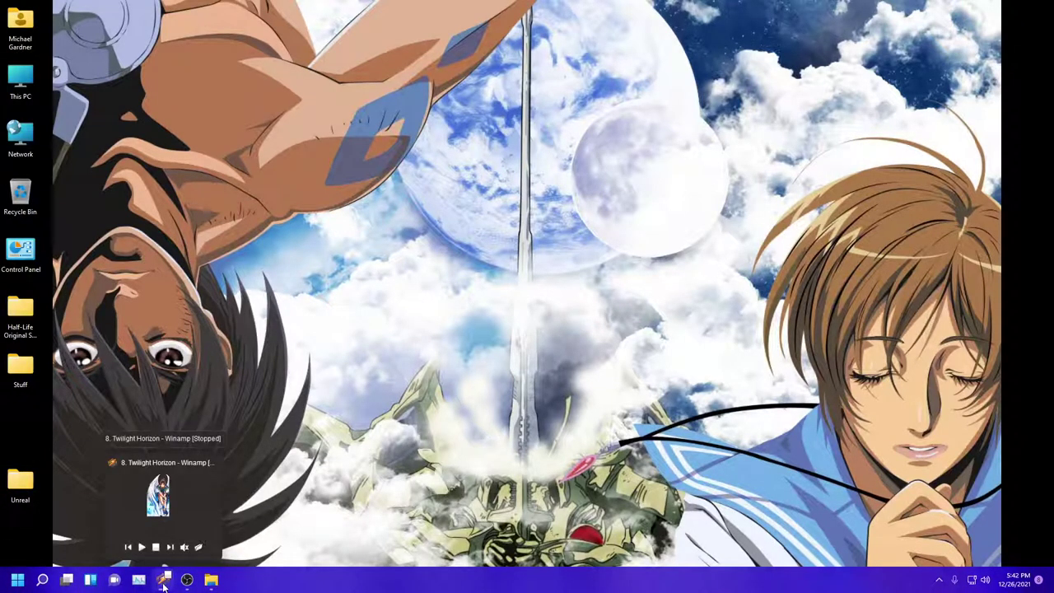
click(17, 580)
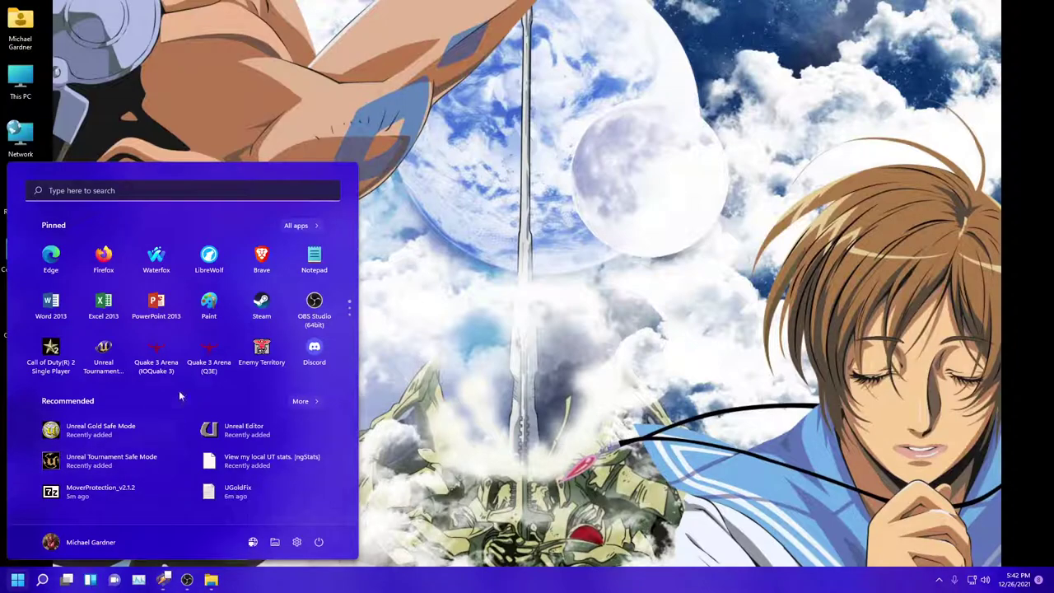
click(296, 225)
scroll(209, 331, down, 5)
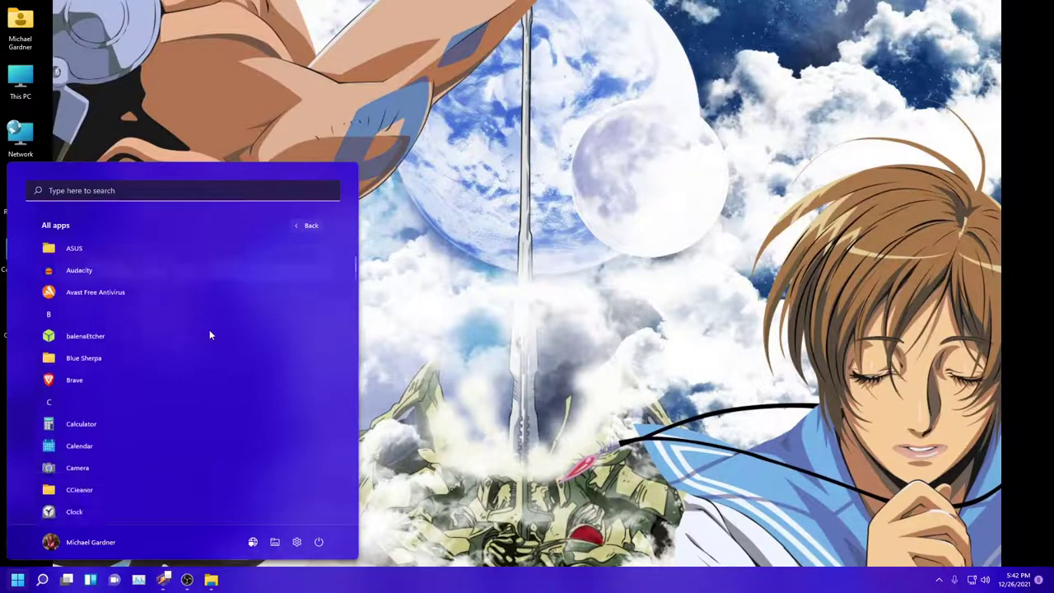
scroll(210, 333, down, 15)
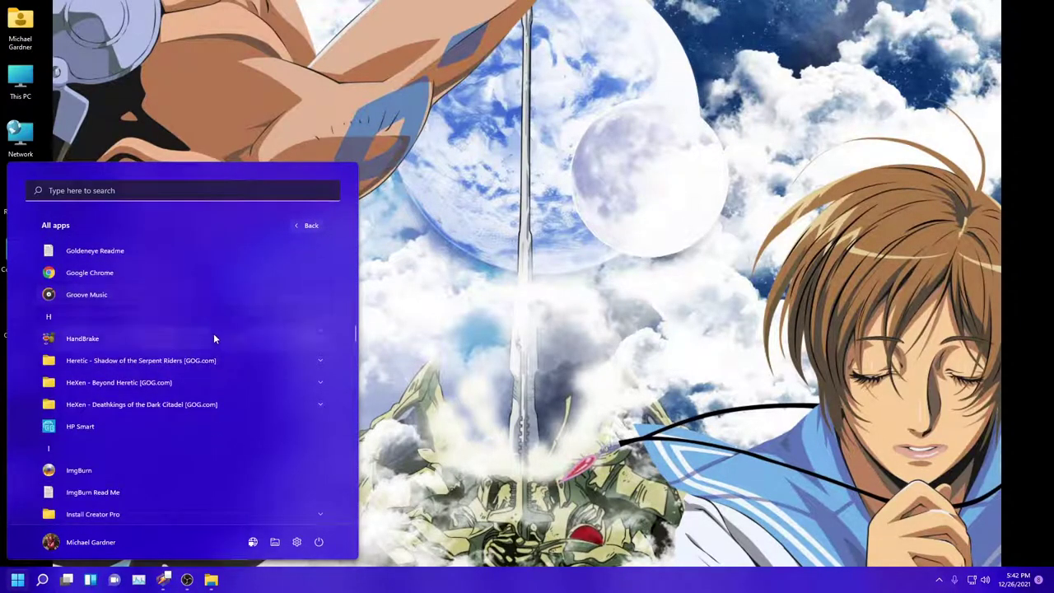
scroll(224, 333, down, 15)
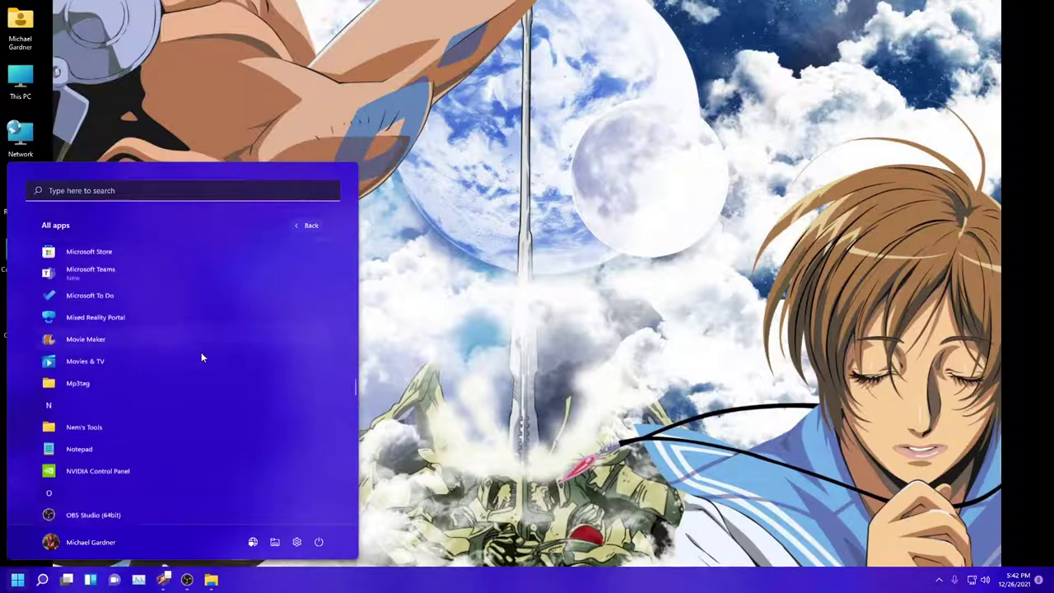
scroll(201, 357, down, 10)
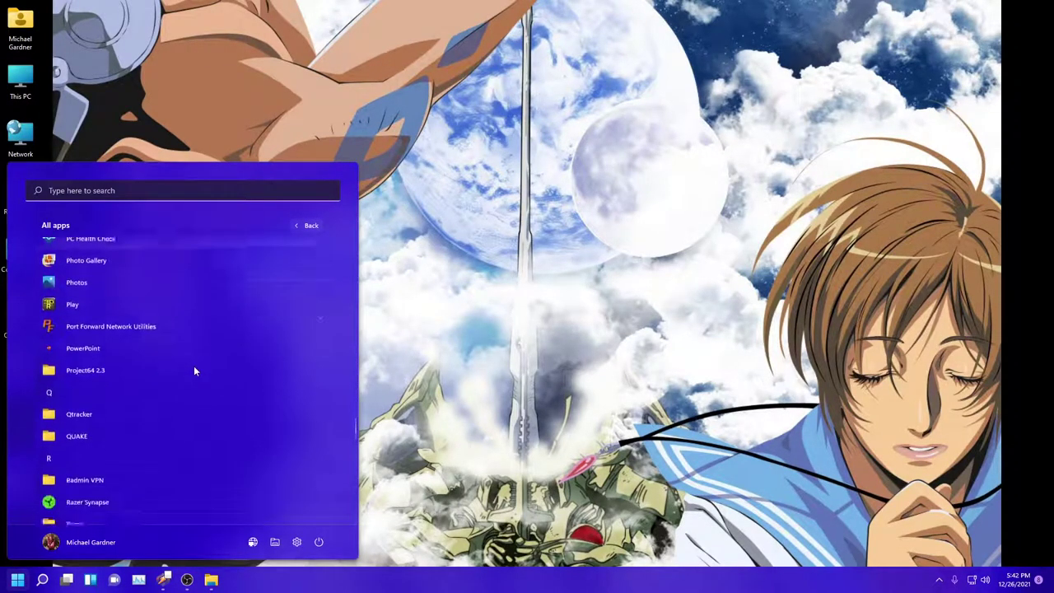
scroll(132, 378, down, 8)
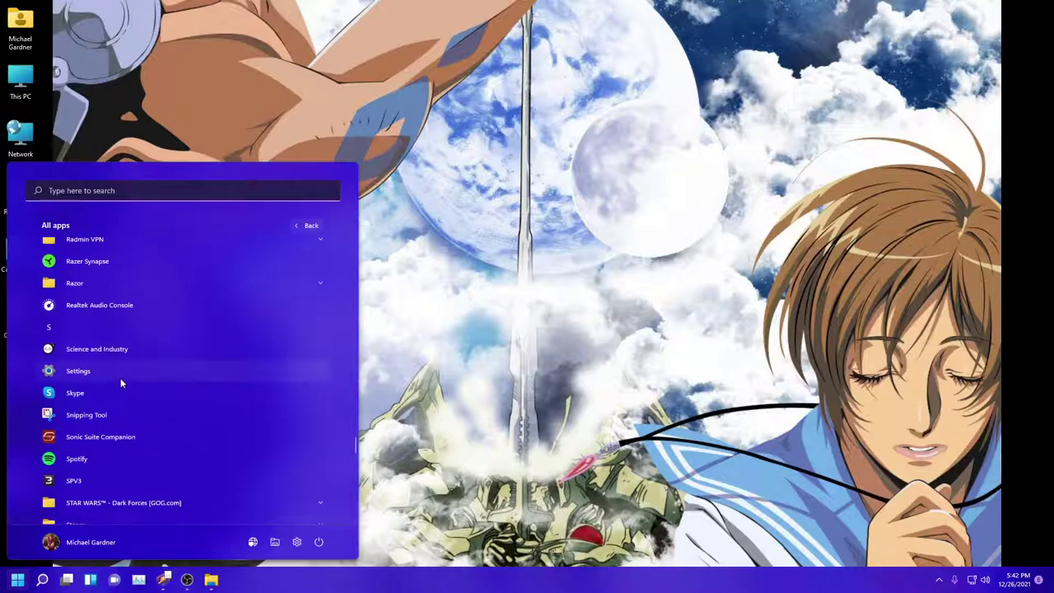
scroll(120, 383, down, 6)
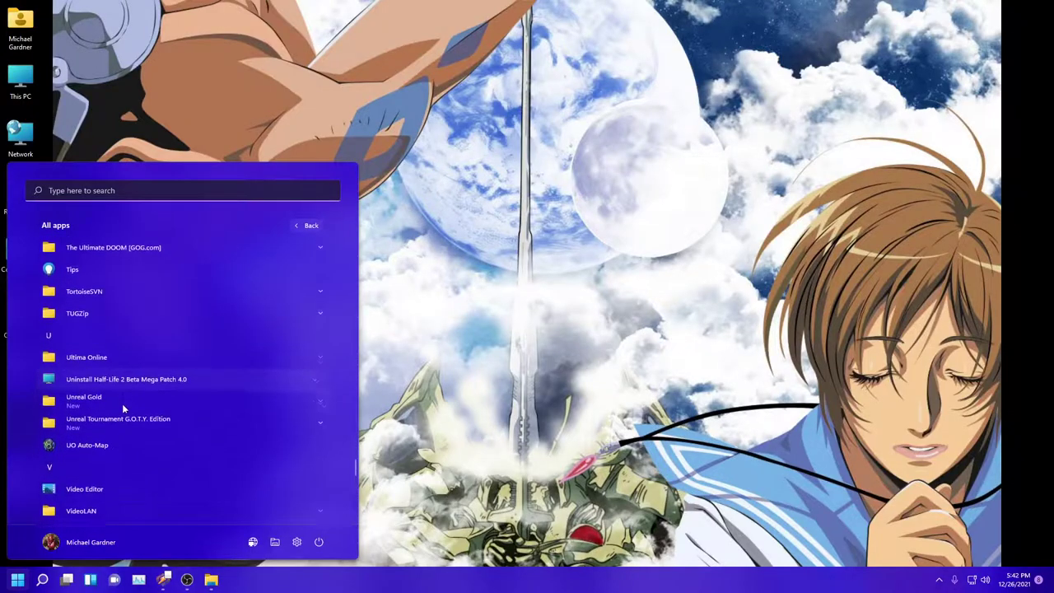
click(115, 408)
scroll(121, 453, down, 2)
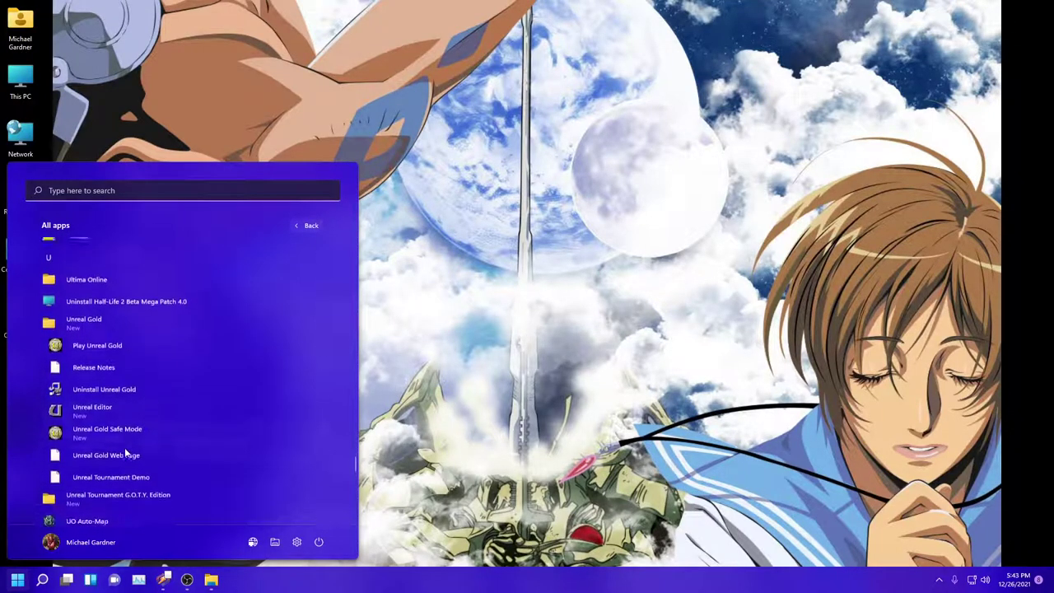
click(117, 336)
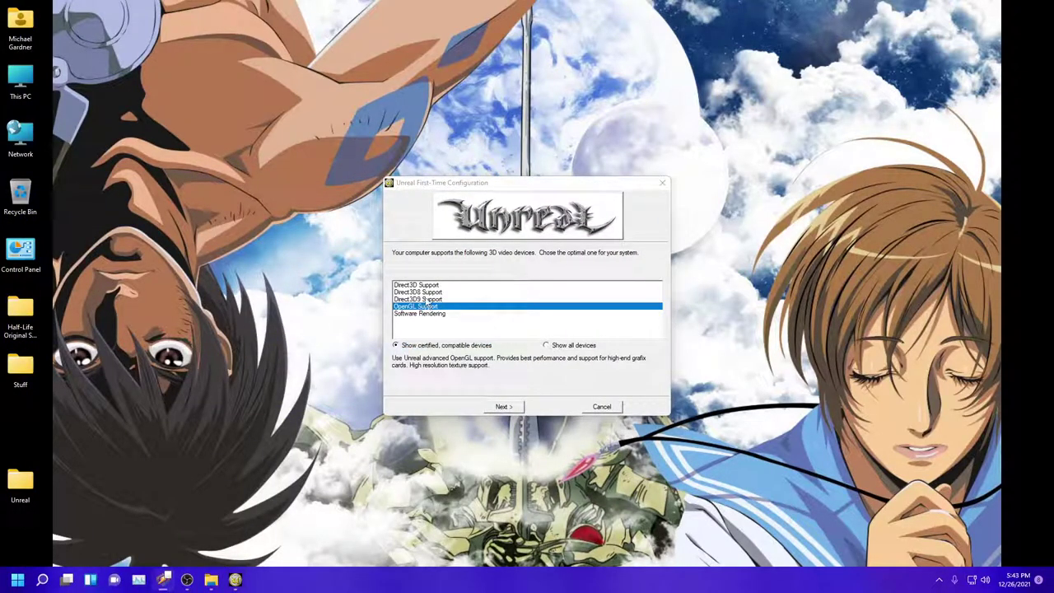
Step: Show all video devices in the Unreal first-time configuration and select Direct3D9 Support
click(427, 299)
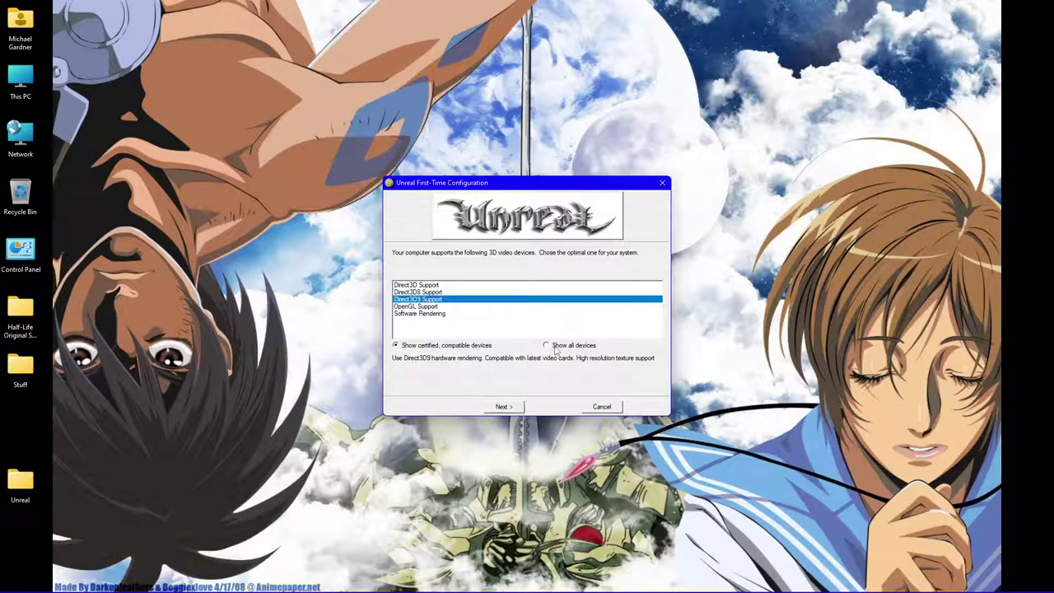
click(554, 346)
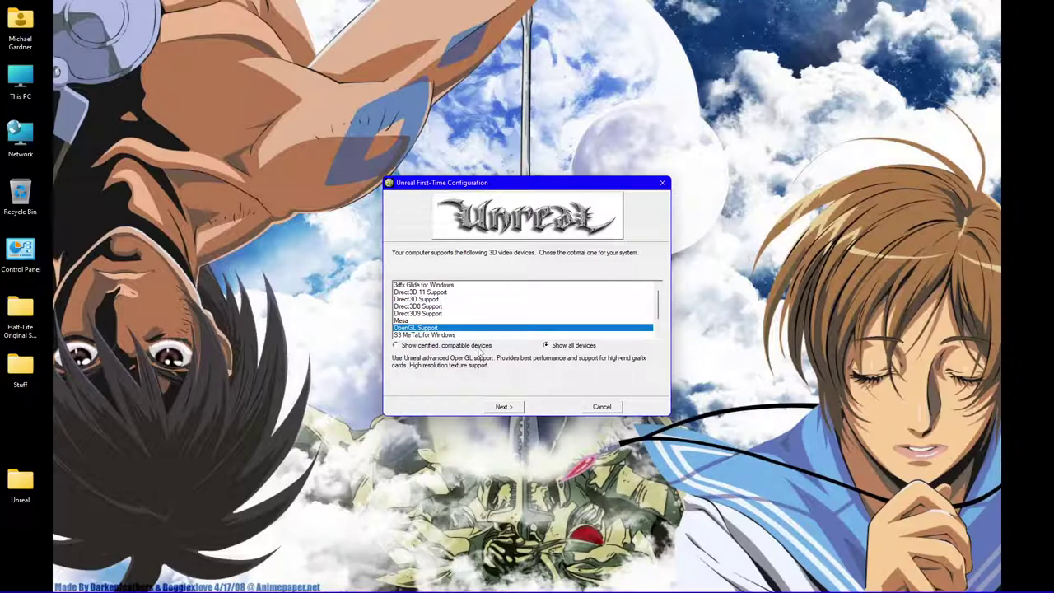
click(440, 313)
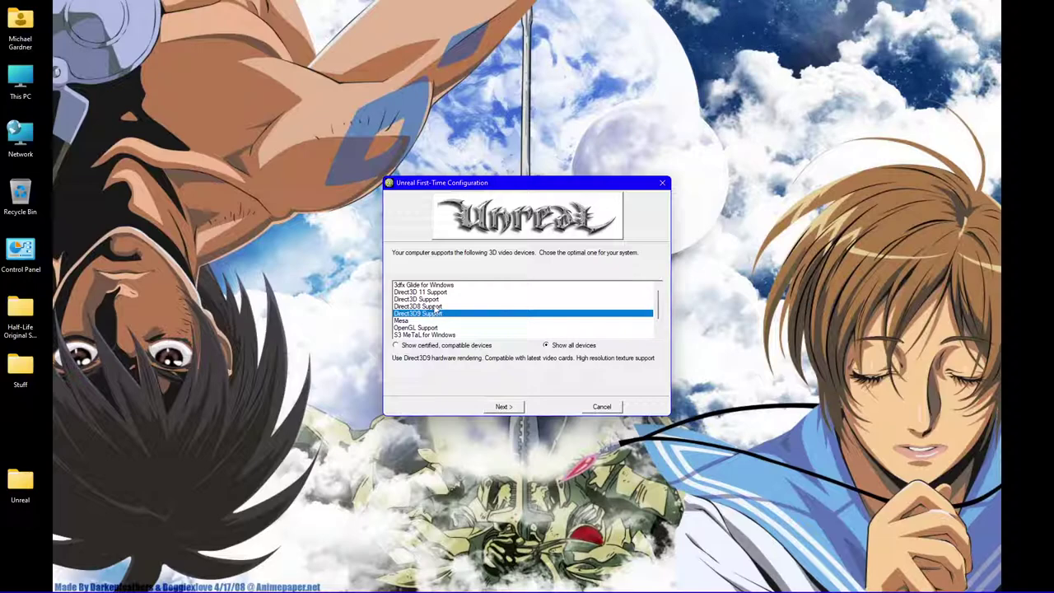
click(437, 306)
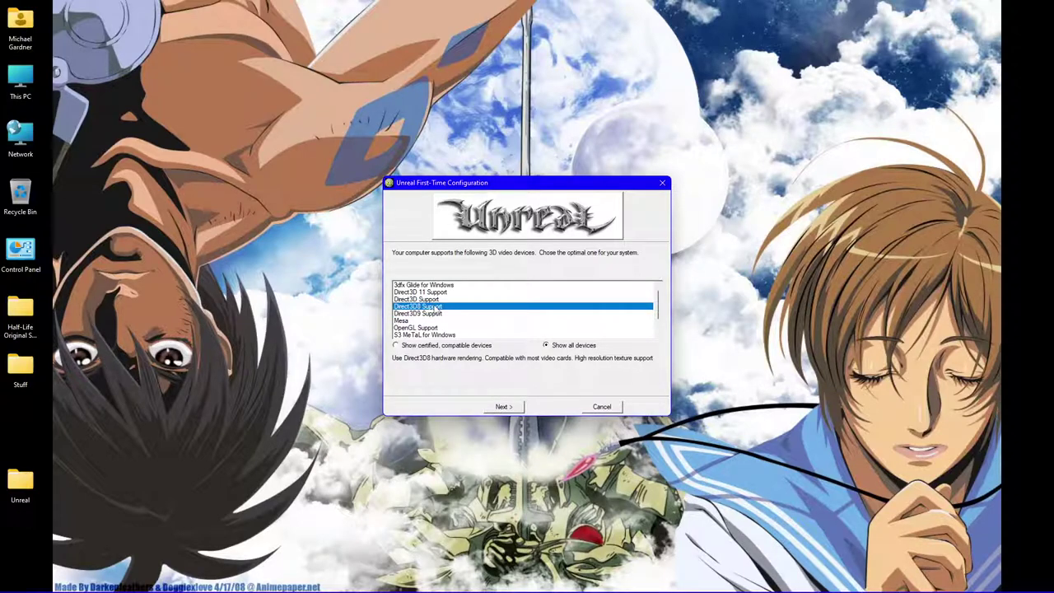
click(433, 315)
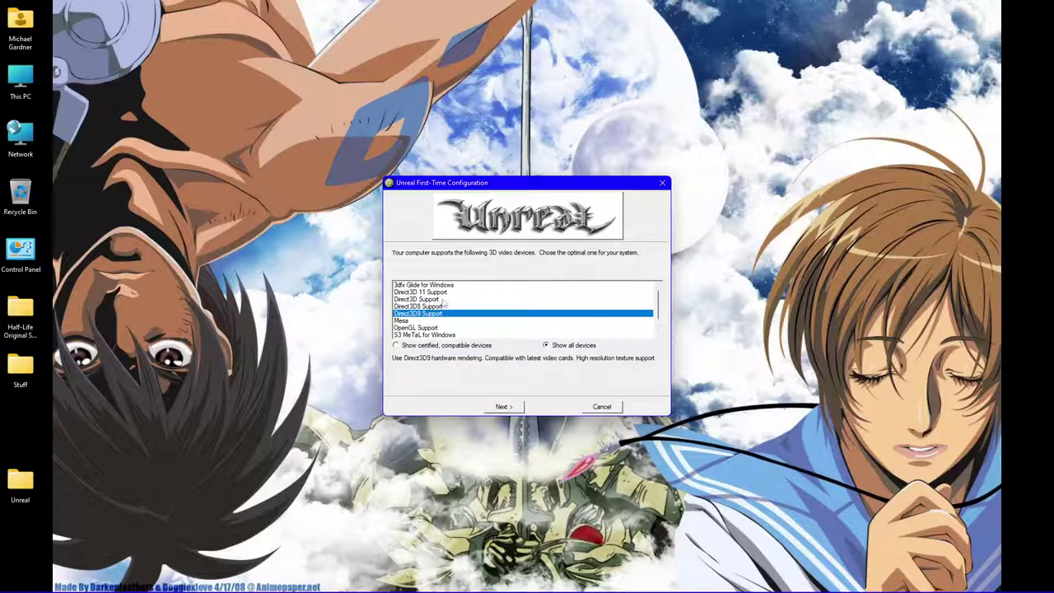
Step: Accept the chosen video device and suggested detail options, and complete the first-time configuration to start the game
click(504, 407)
click(513, 412)
click(514, 412)
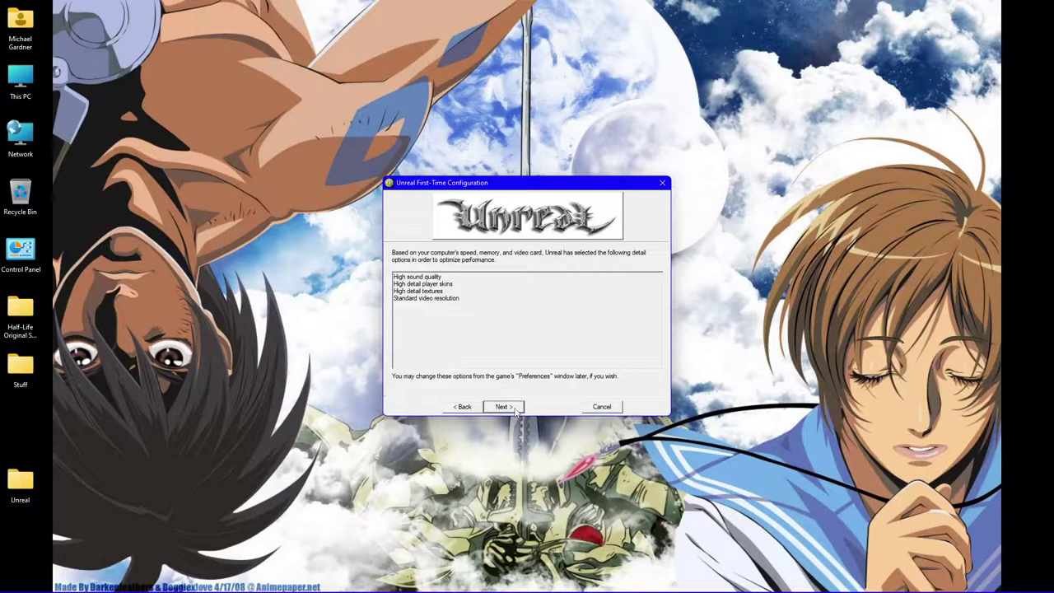
click(503, 406)
click(504, 407)
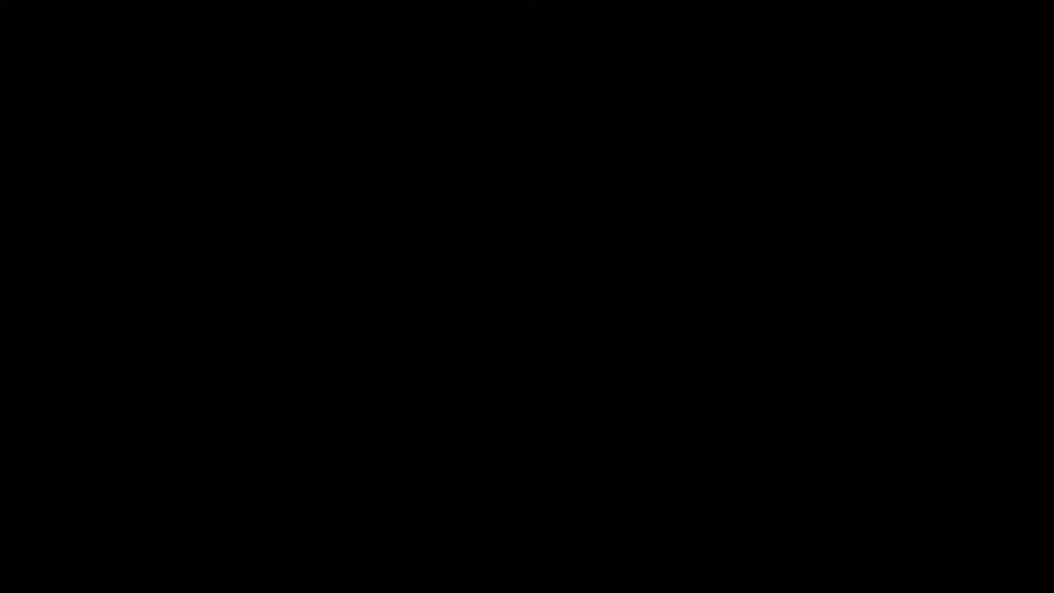
Step: Quit Unreal from its Game commands and confirm leaving the game
key(Down)
key(Down)
key(Down)
key(Down)
key(Down)
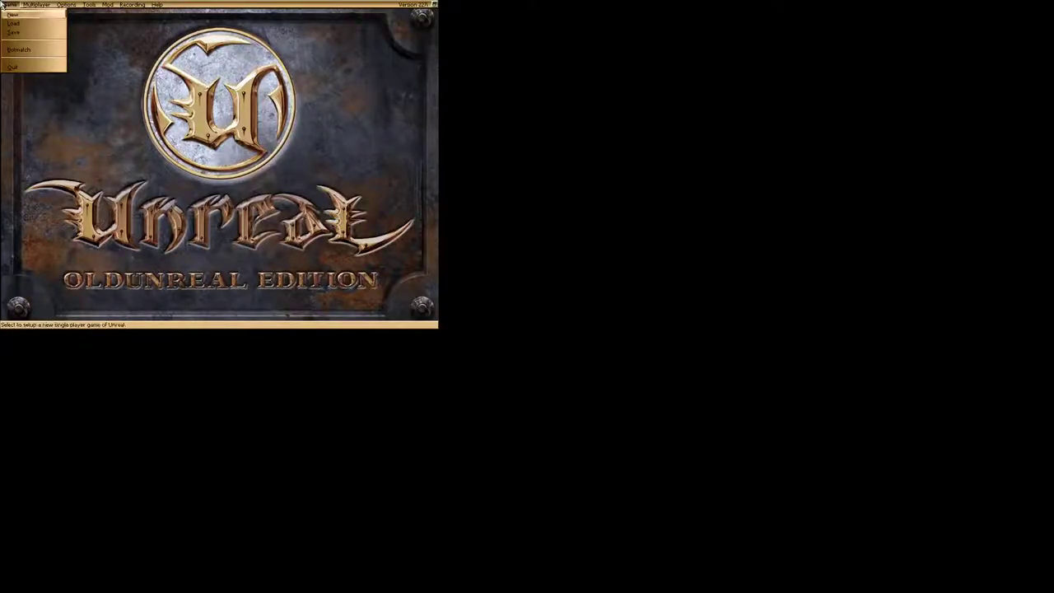
key(Return)
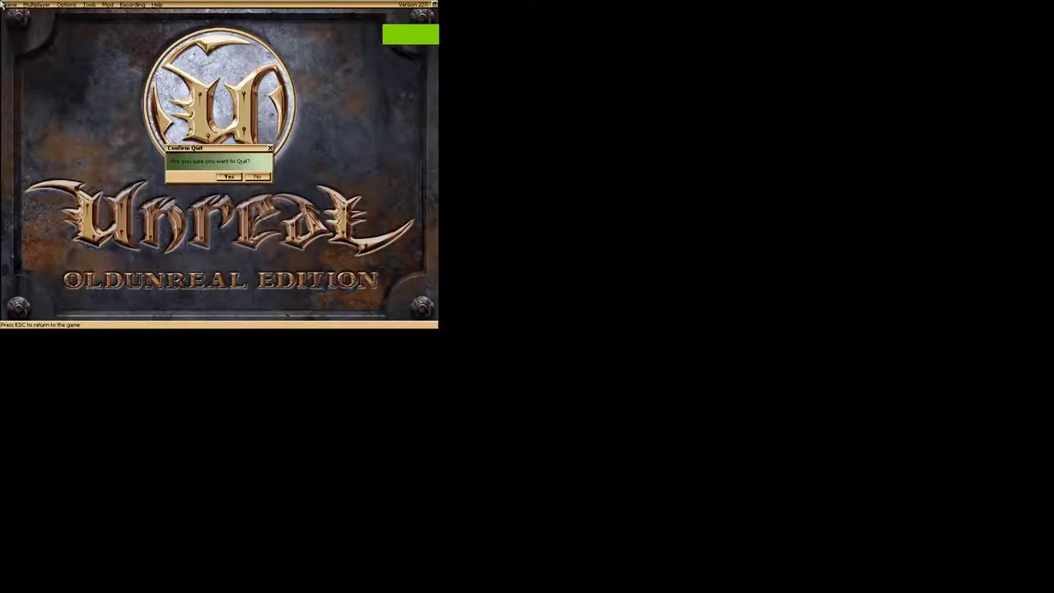
click(226, 176)
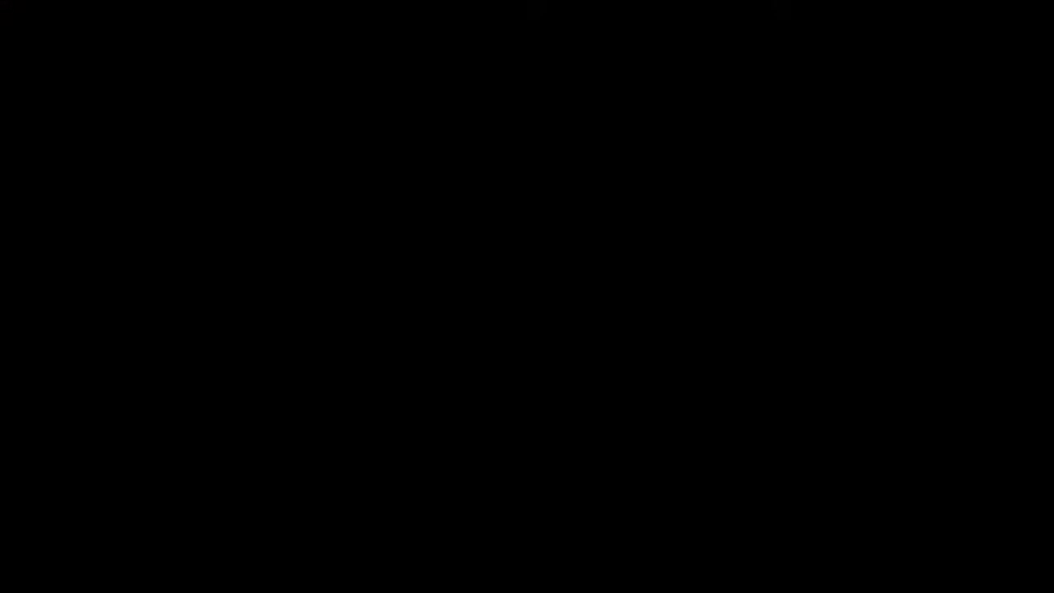
Step: Relaunch Play Unreal Gold from the Unreal Gold group in the list of all installed apps
key(super)
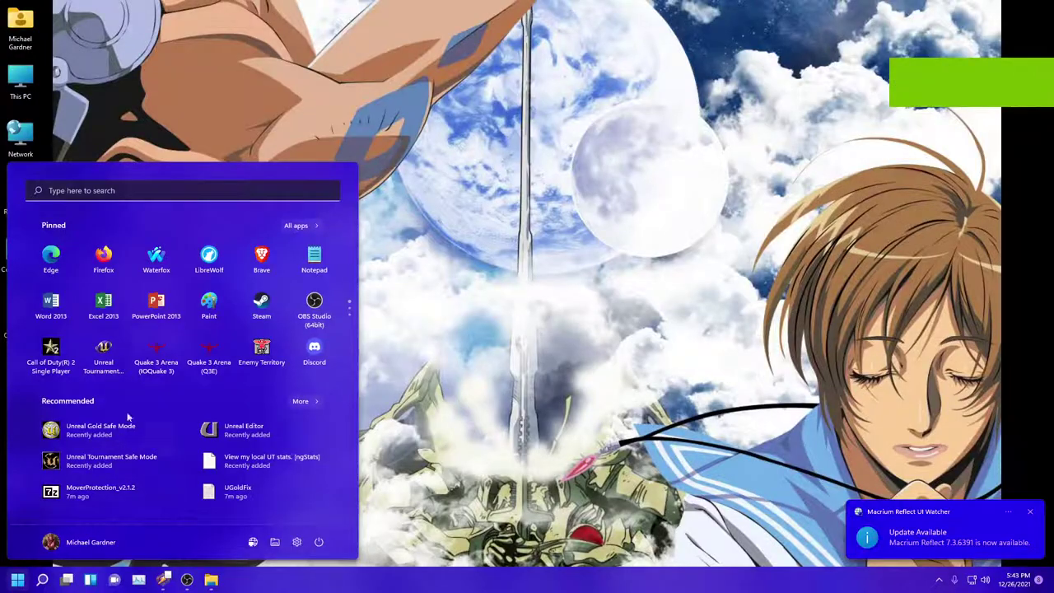
click(298, 226)
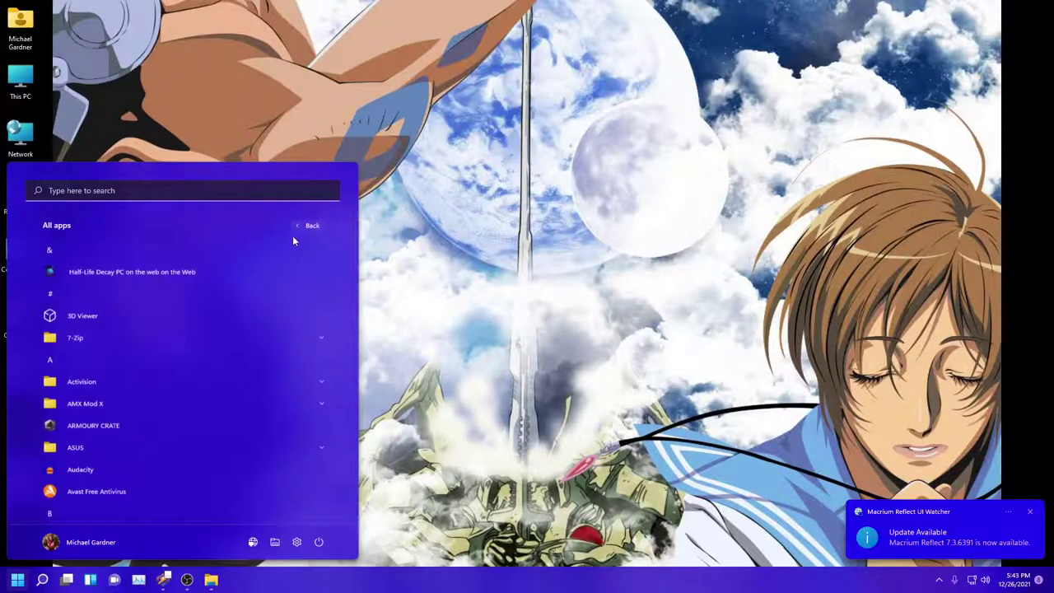
scroll(138, 371, down, 5)
scroll(148, 366, down, 6)
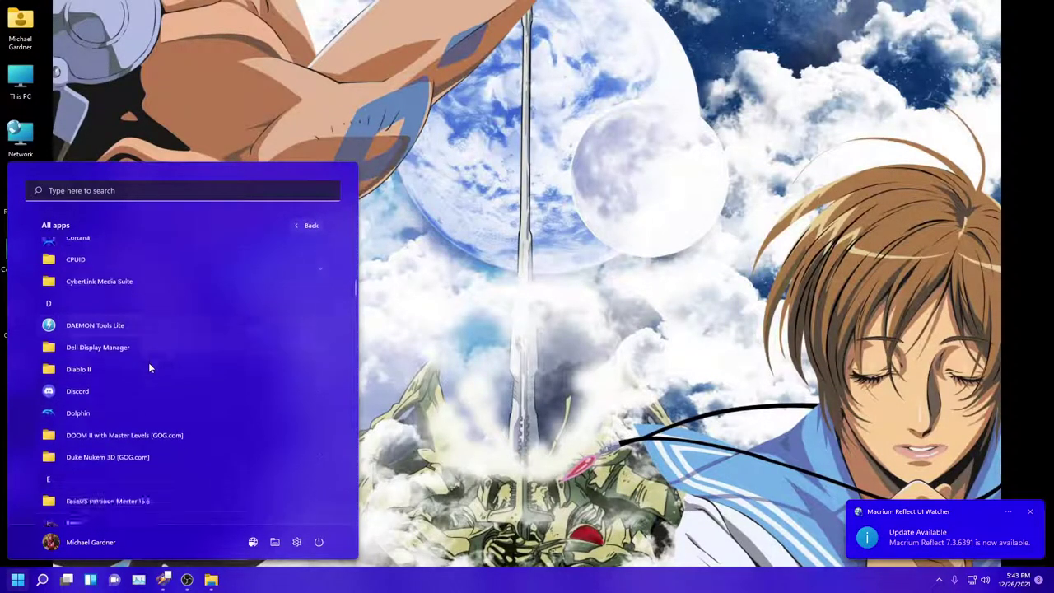
scroll(157, 367, down, 8)
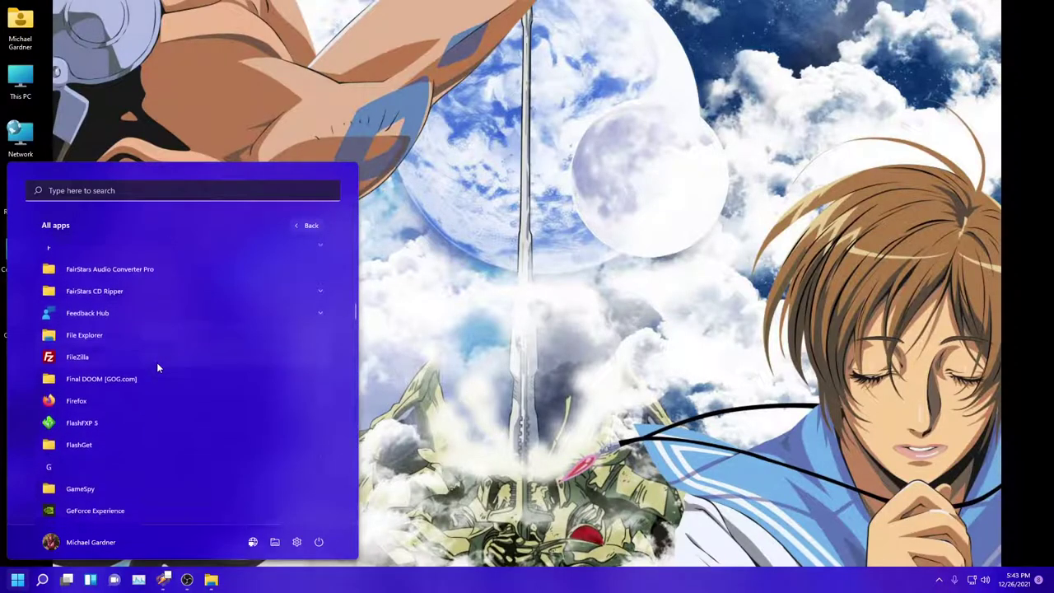
scroll(152, 379, down, 10)
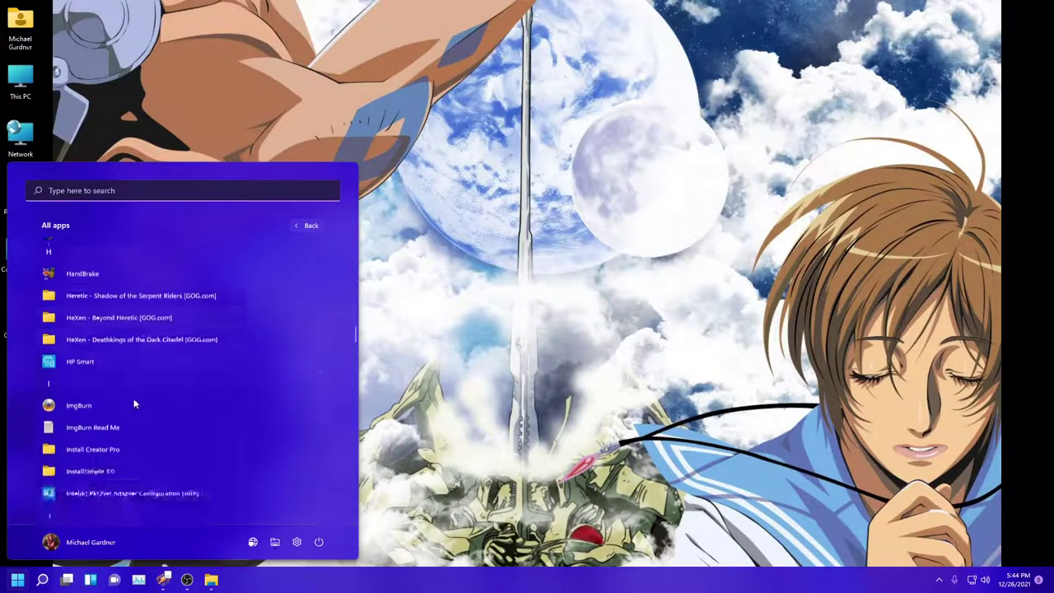
scroll(146, 400, down, 8)
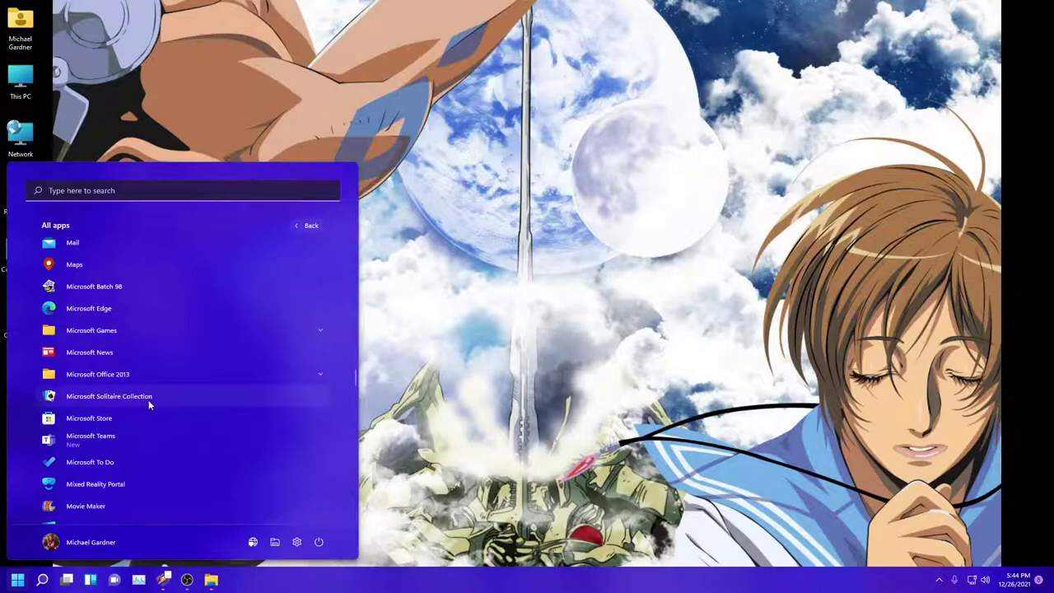
scroll(137, 423, down, 6)
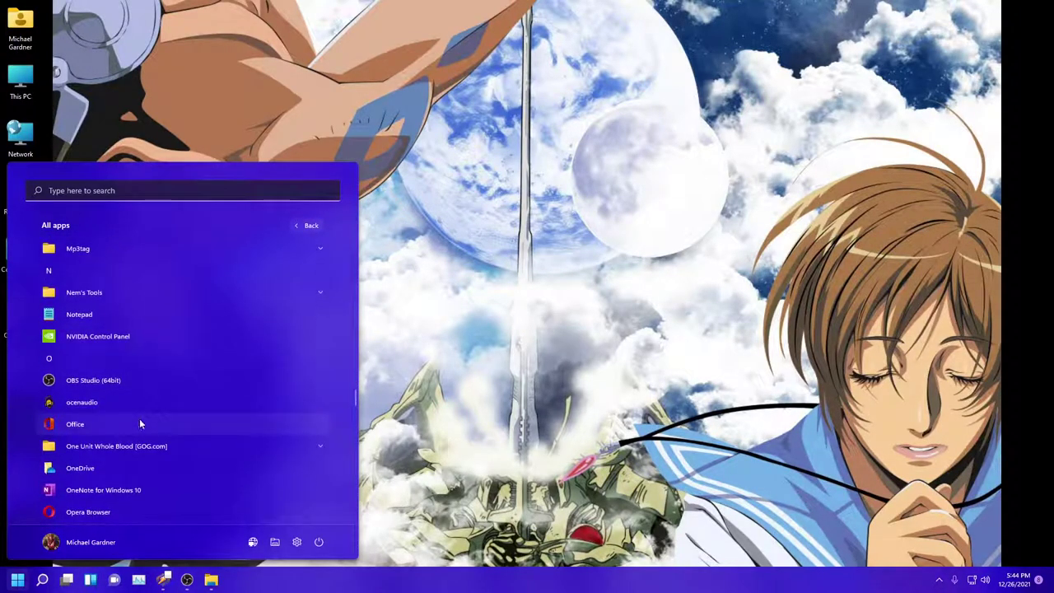
scroll(140, 421, down, 8)
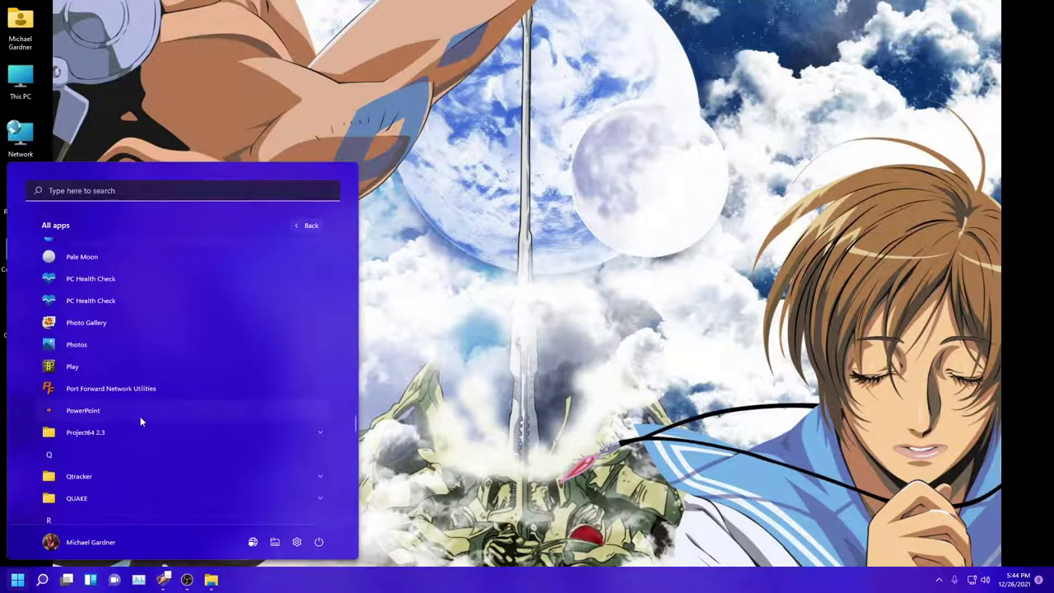
scroll(140, 420, down, 8)
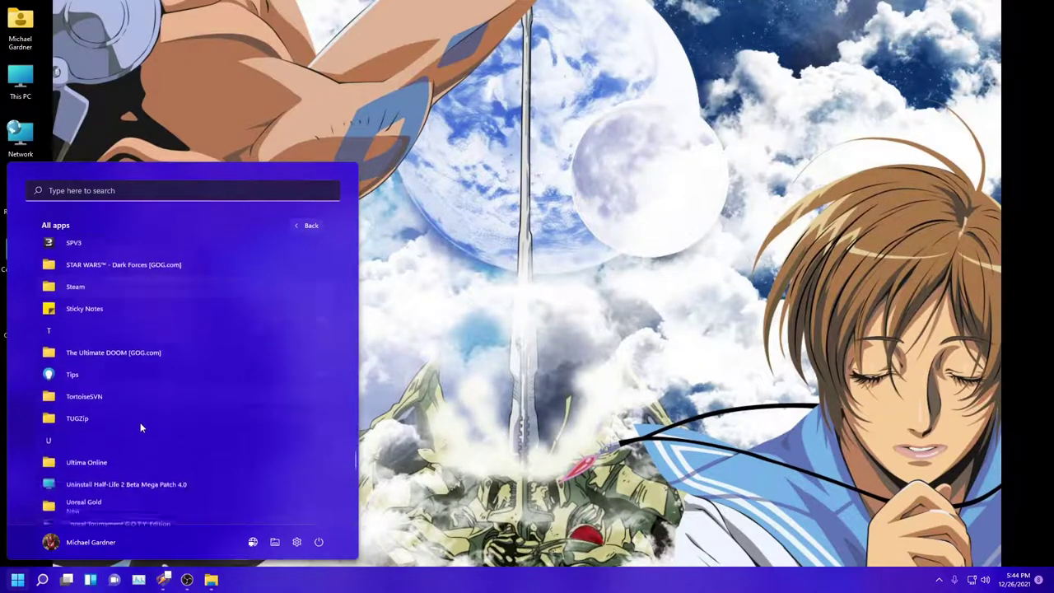
click(126, 402)
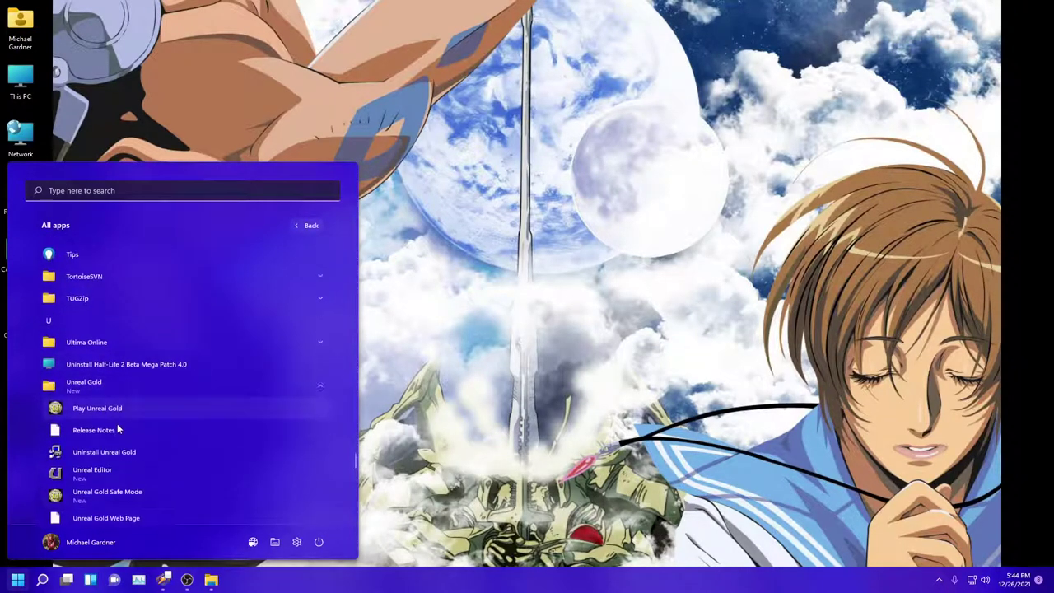
click(144, 335)
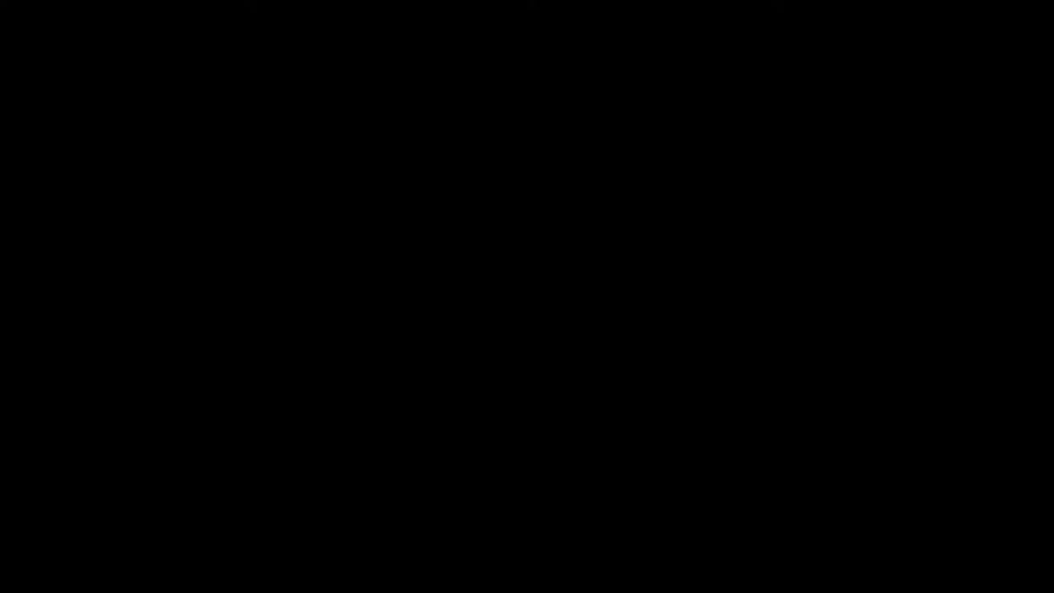
Step: Exit the relaunched game, confirm quitting, and return to the empty desktop
click(24, 68)
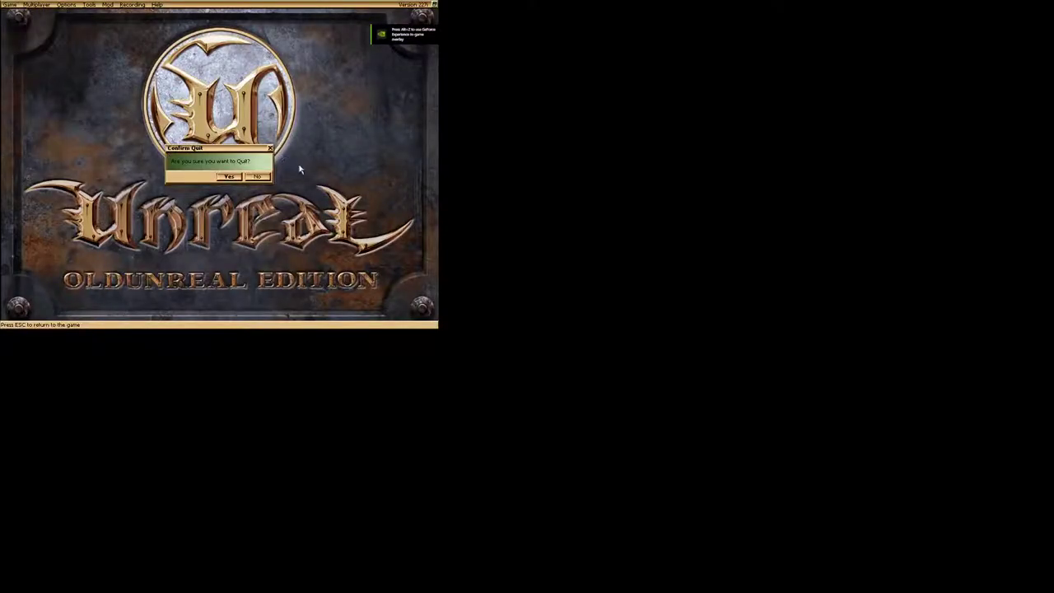
click(229, 178)
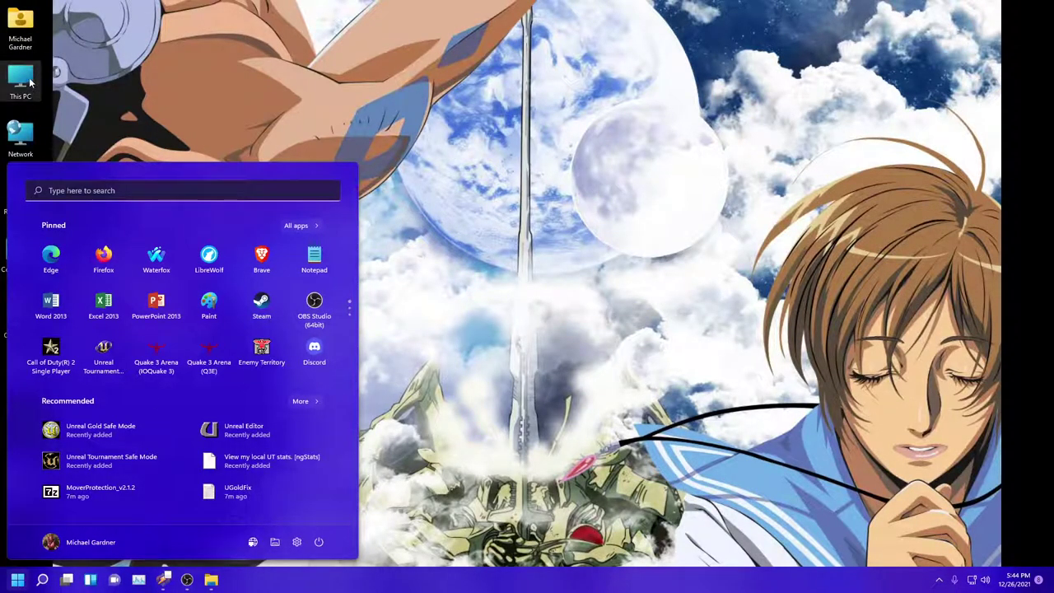
click(91, 123)
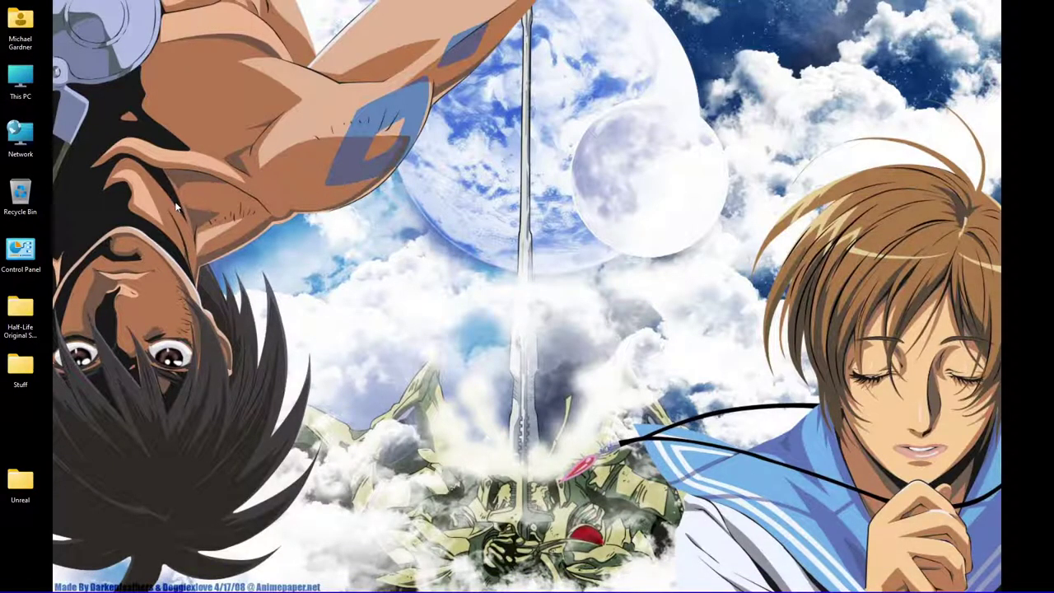
Step: Open the UnrealGold System folder under My Games, Epic Games on the Games & Other (E:) drive
double_click(25, 83)
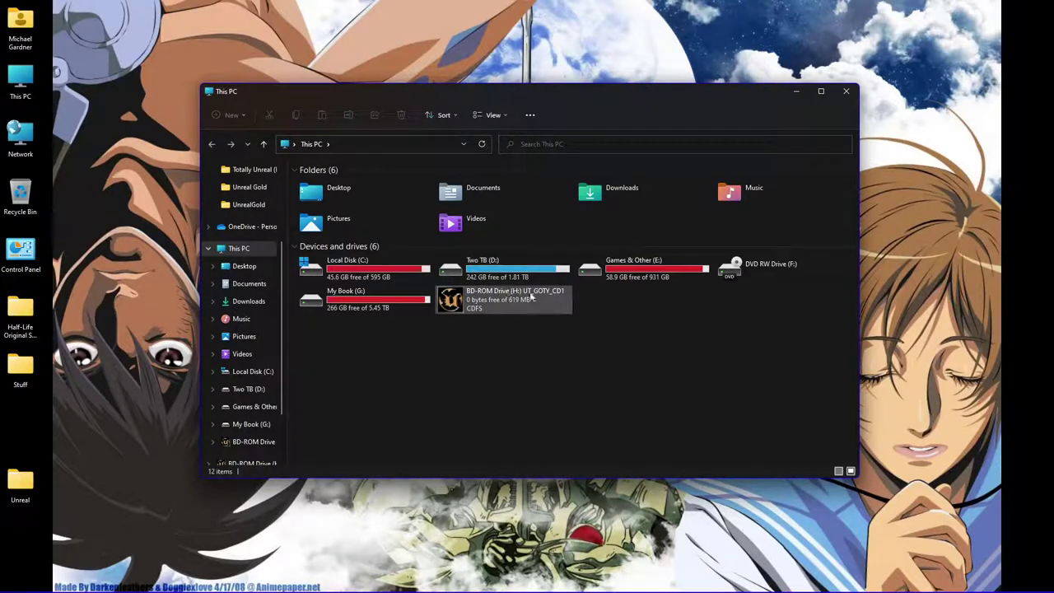
double_click(633, 275)
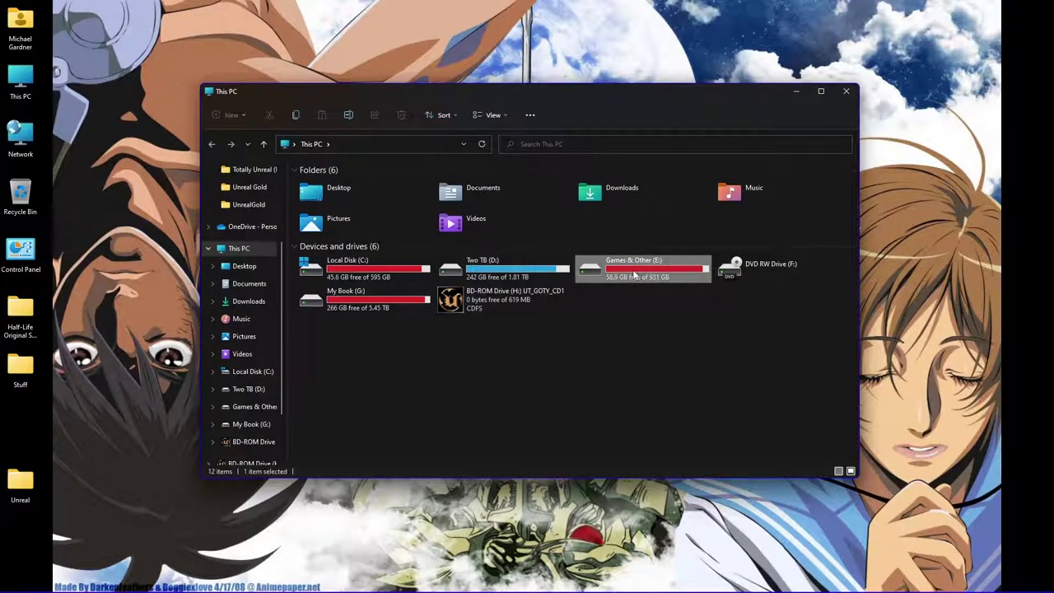
double_click(335, 253)
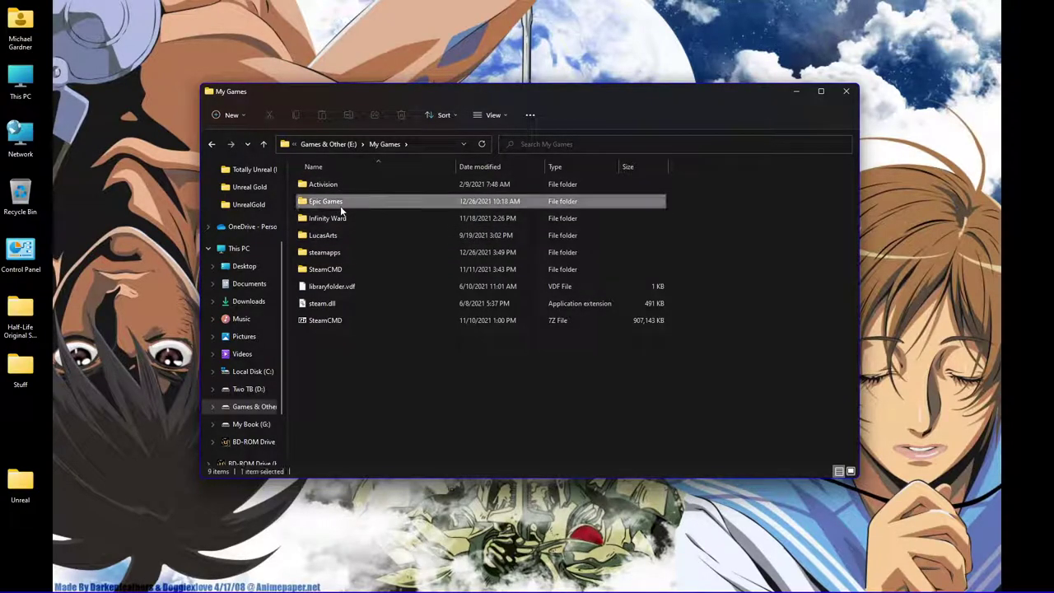
double_click(340, 204)
click(336, 184)
double_click(336, 185)
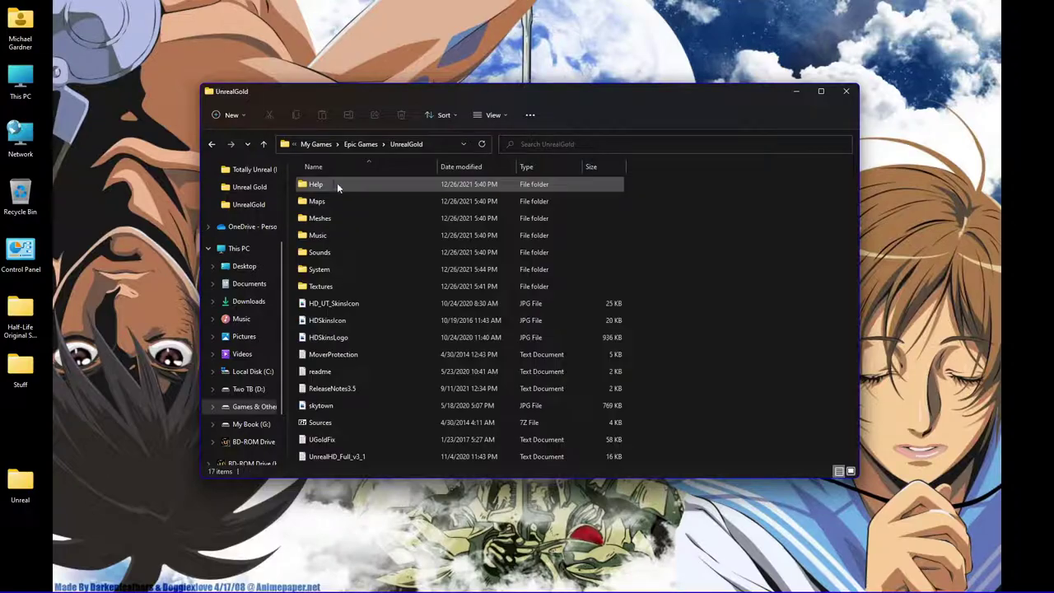
double_click(321, 271)
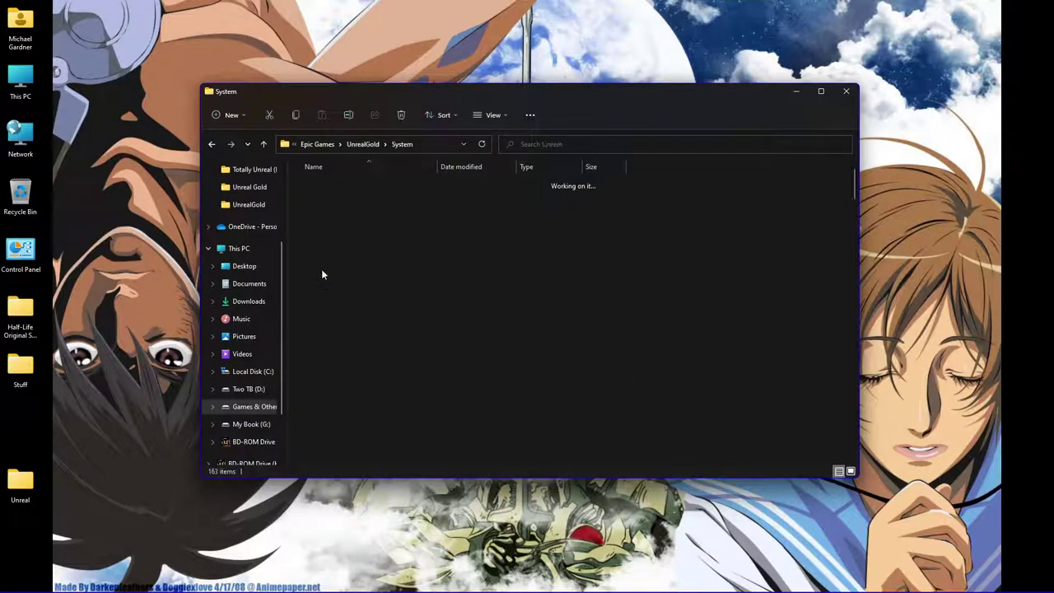
Step: Open the Unreal configuration settings file and copy the LocalMap value Unreal.unr
scroll(337, 278, down, 10)
scroll(345, 300, down, 13)
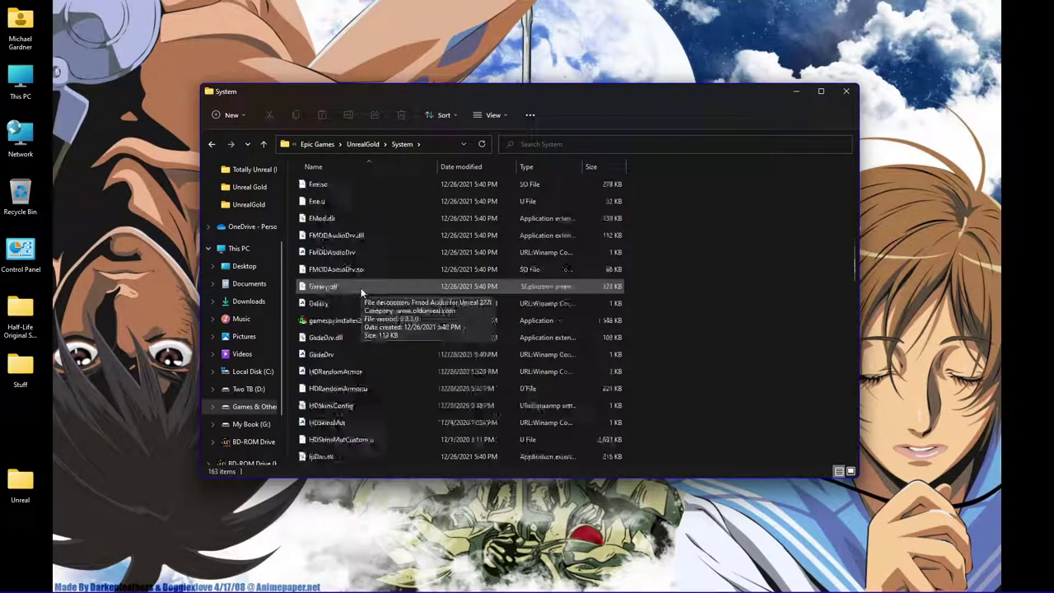
scroll(340, 319, down, 15)
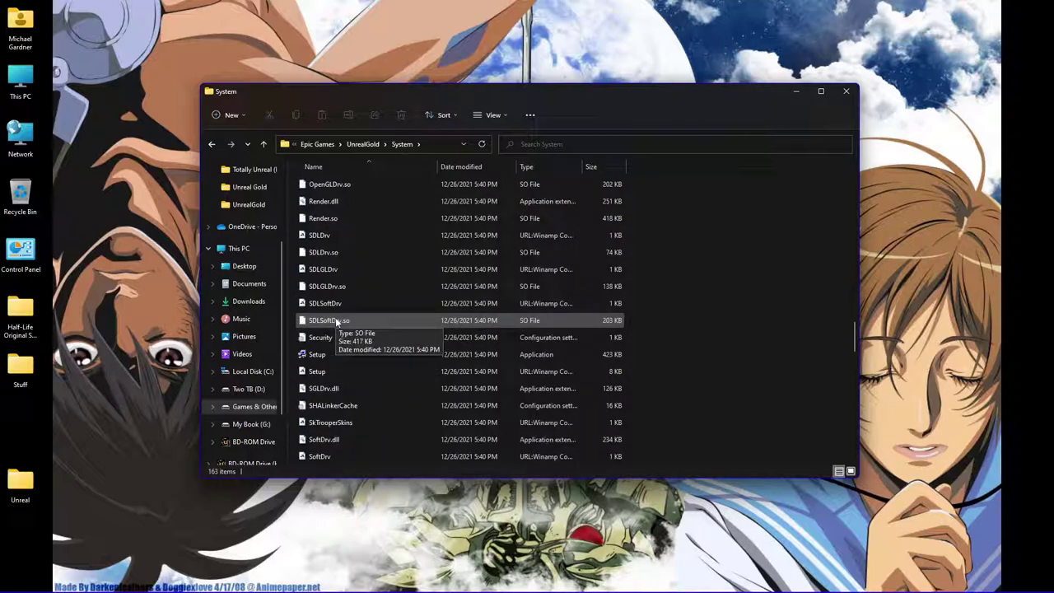
scroll(333, 381, down, 3)
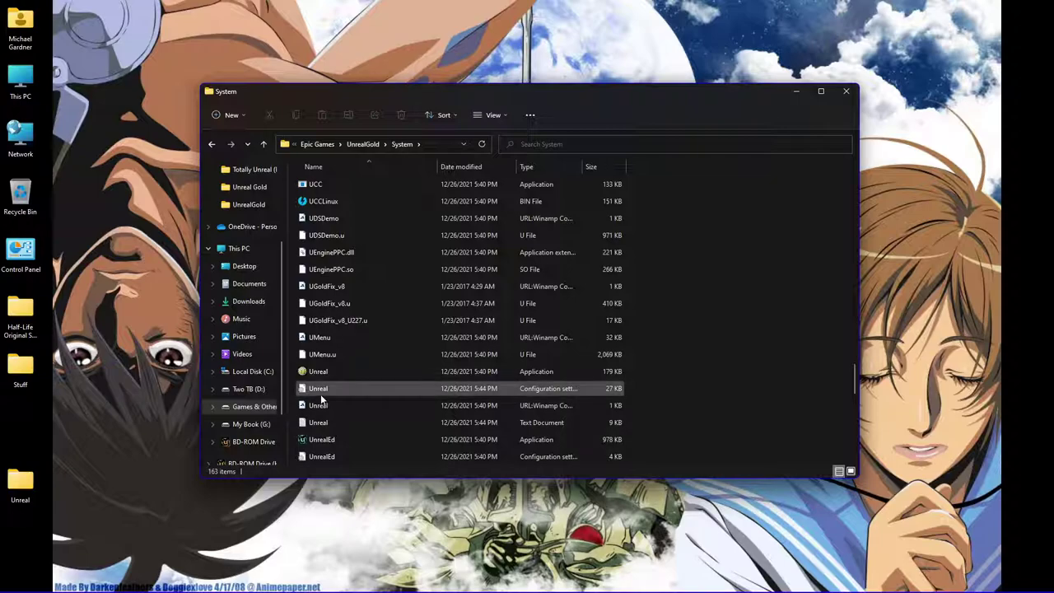
double_click(318, 388)
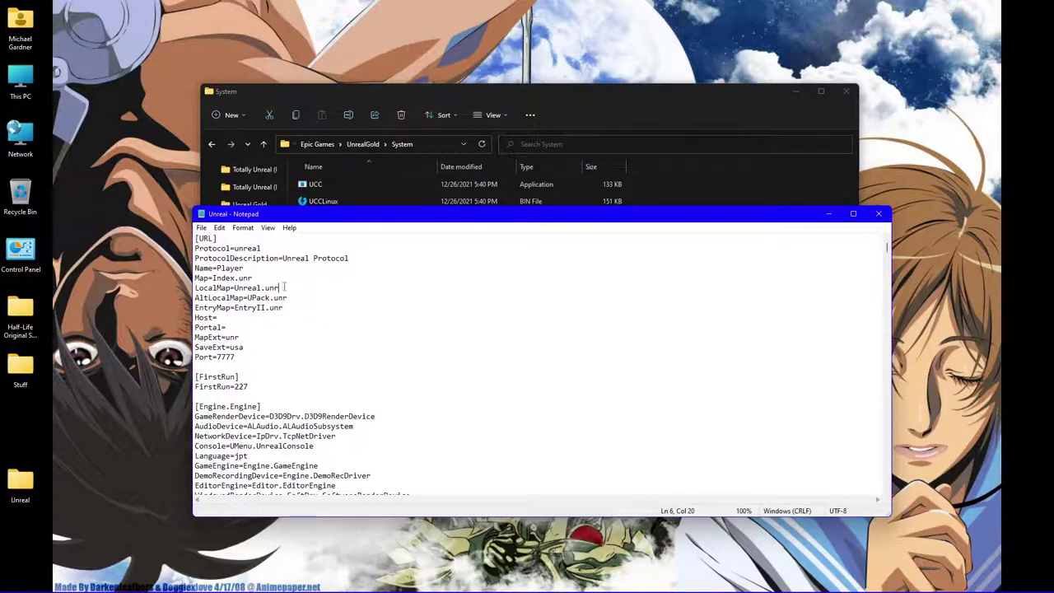
drag(281, 287, 235, 288)
double_click(243, 297)
right_click(247, 289)
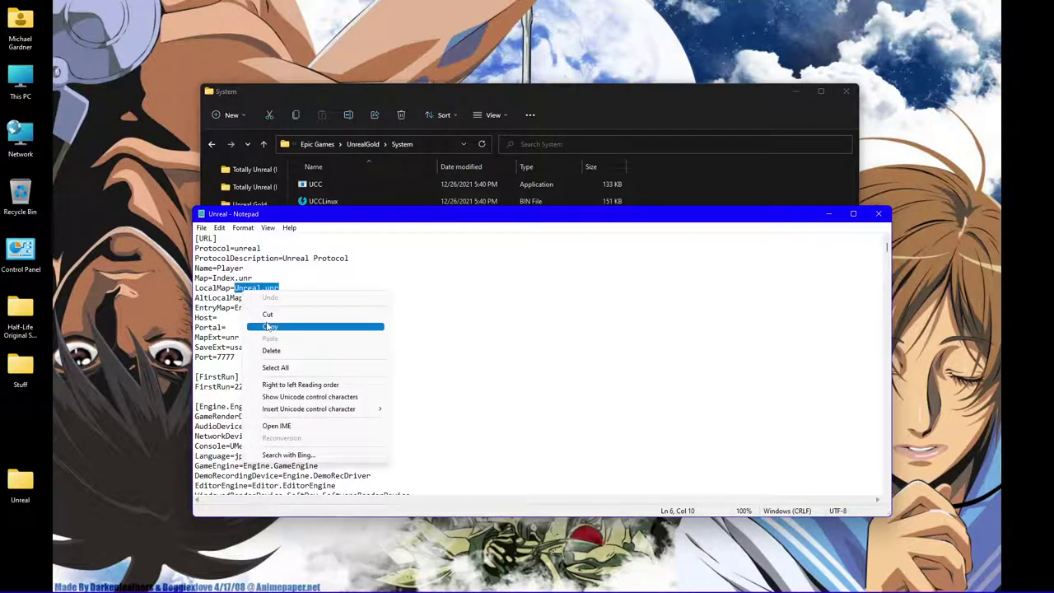
click(267, 326)
Step: Paste the copied map name into a new Notepad document and close the Unreal configuration file
mouse_move(166, 577)
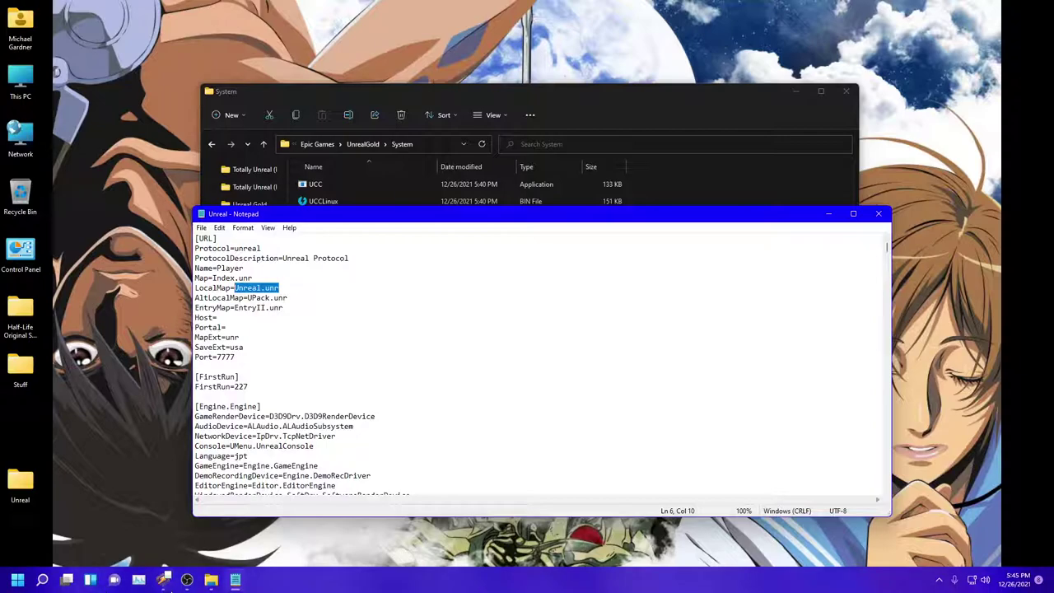
right_click(236, 581)
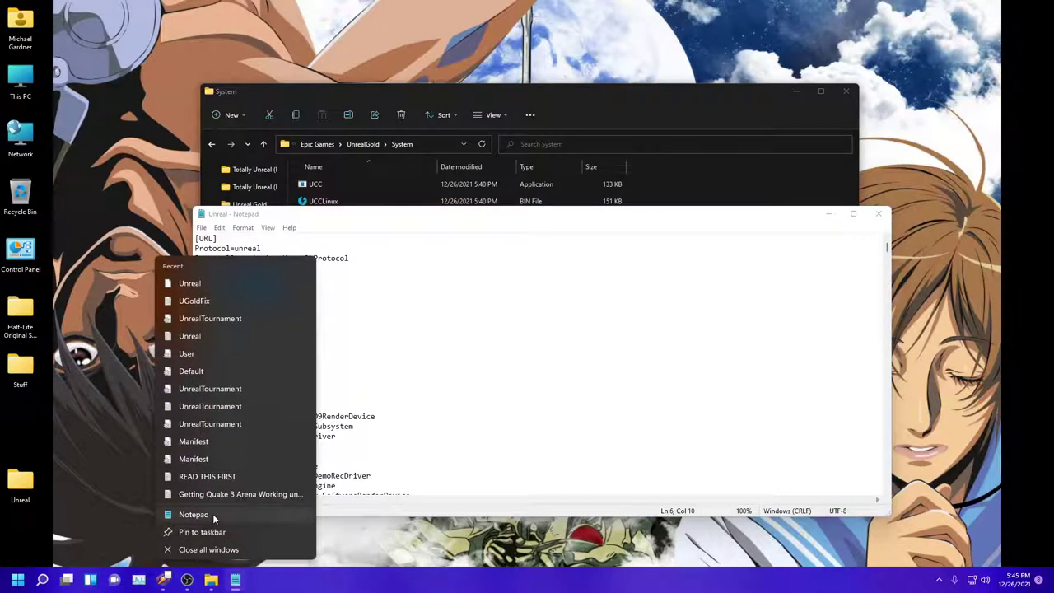
click(213, 513)
right_click(436, 384)
click(464, 434)
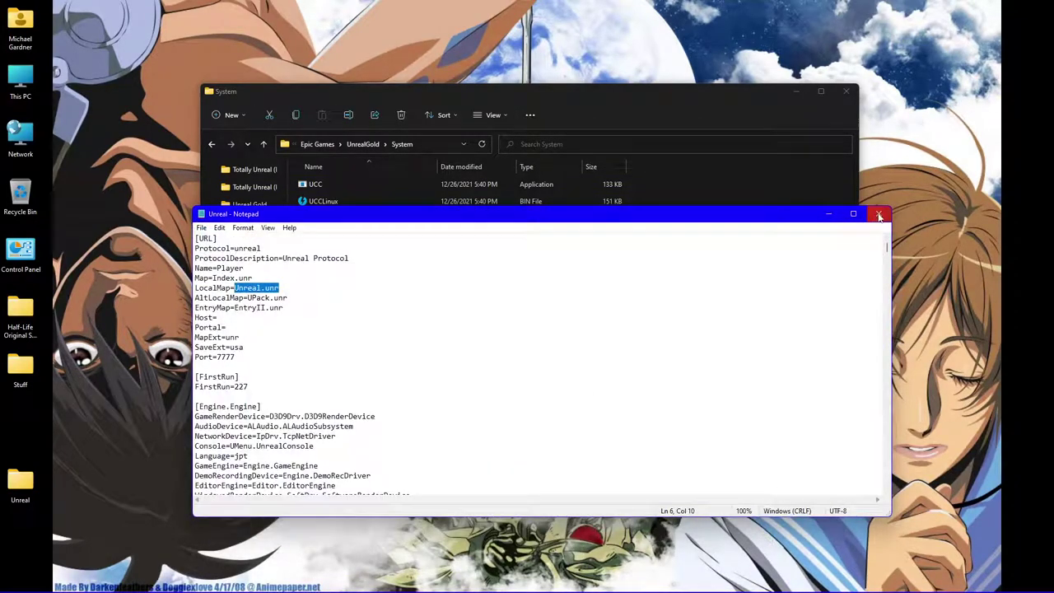
click(879, 215)
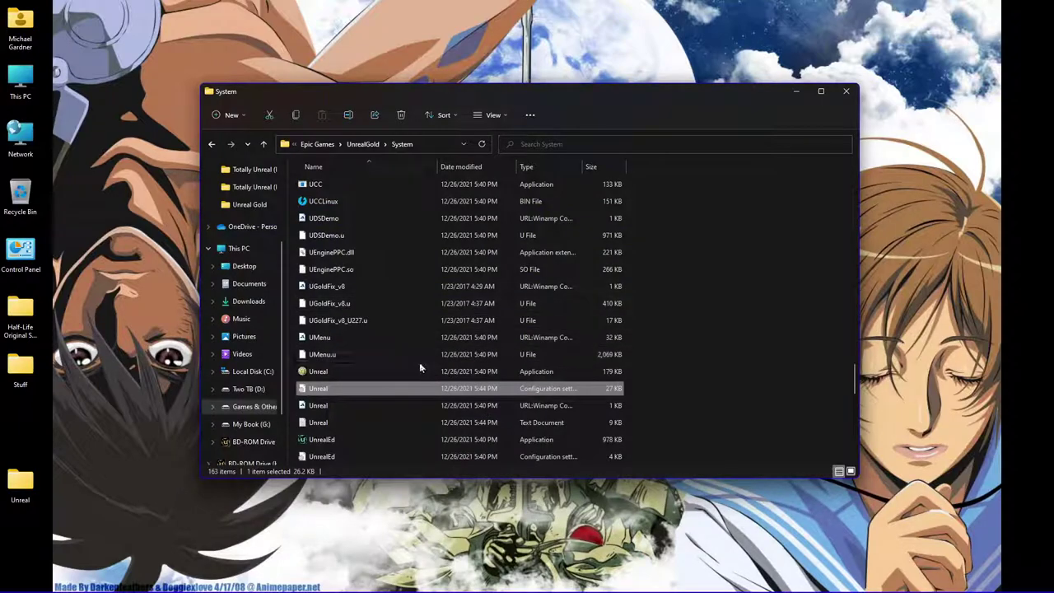
Step: Open the User configuration settings file from the System folder and go to its key bindings, starting at LeftMouse
scroll(337, 425, down, 4)
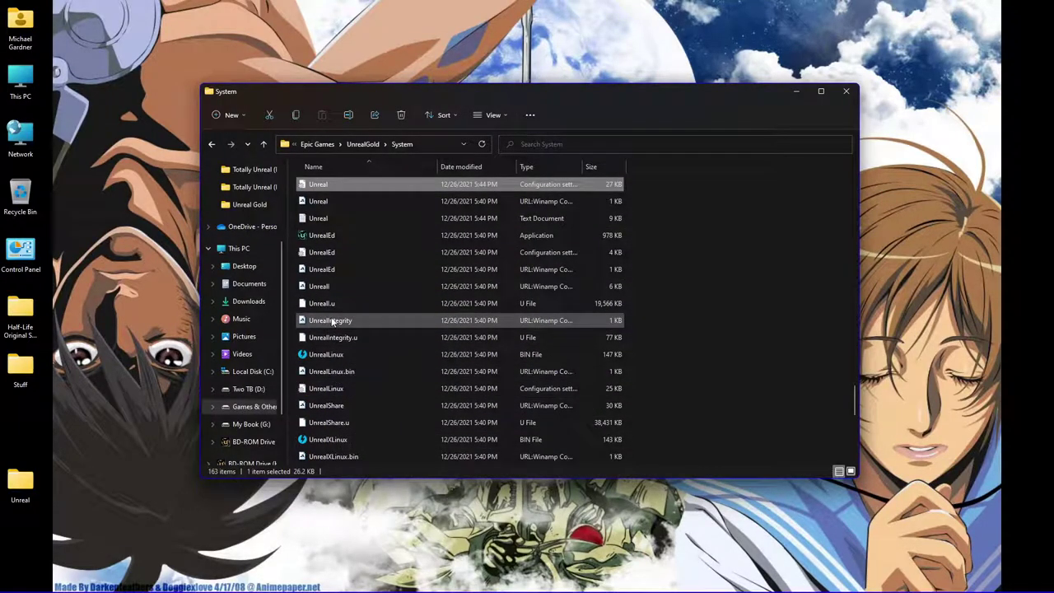
scroll(327, 330, down, 3)
scroll(321, 362, down, 1)
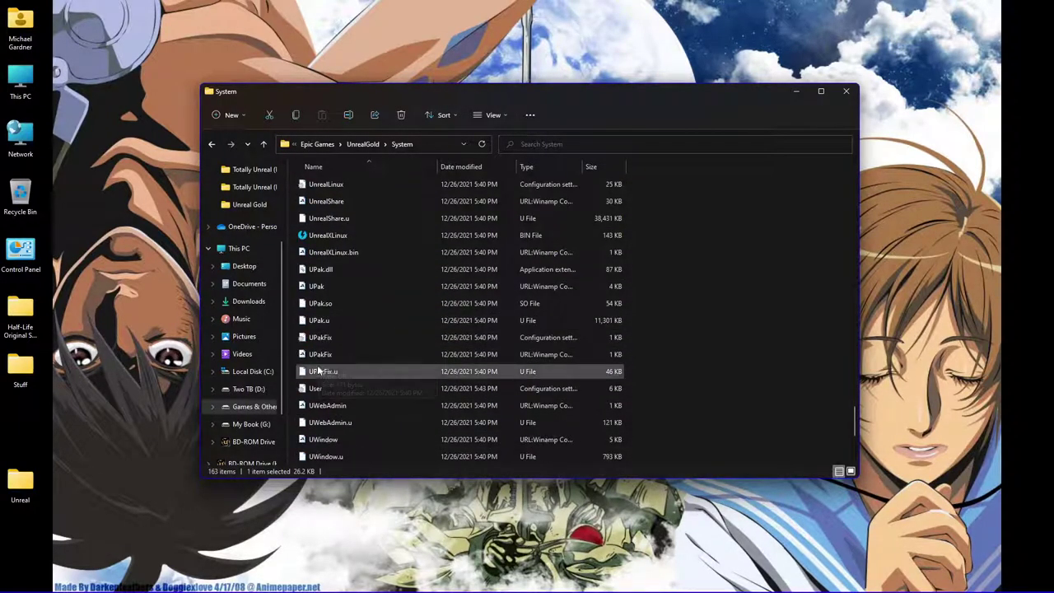
click(315, 388)
double_click(315, 389)
scroll(436, 387, down, 20)
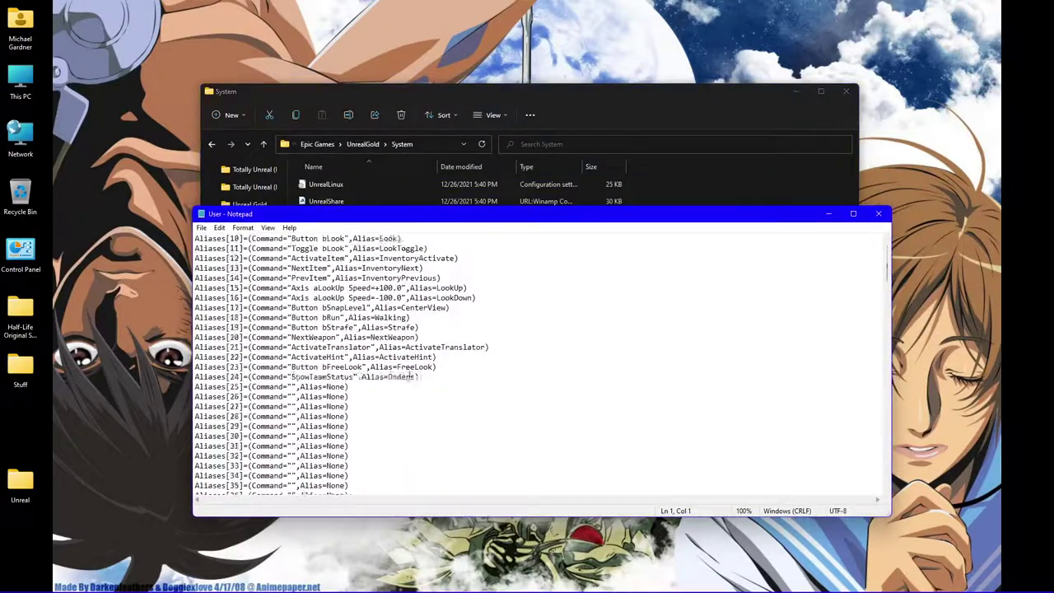
scroll(399, 419, up, 3)
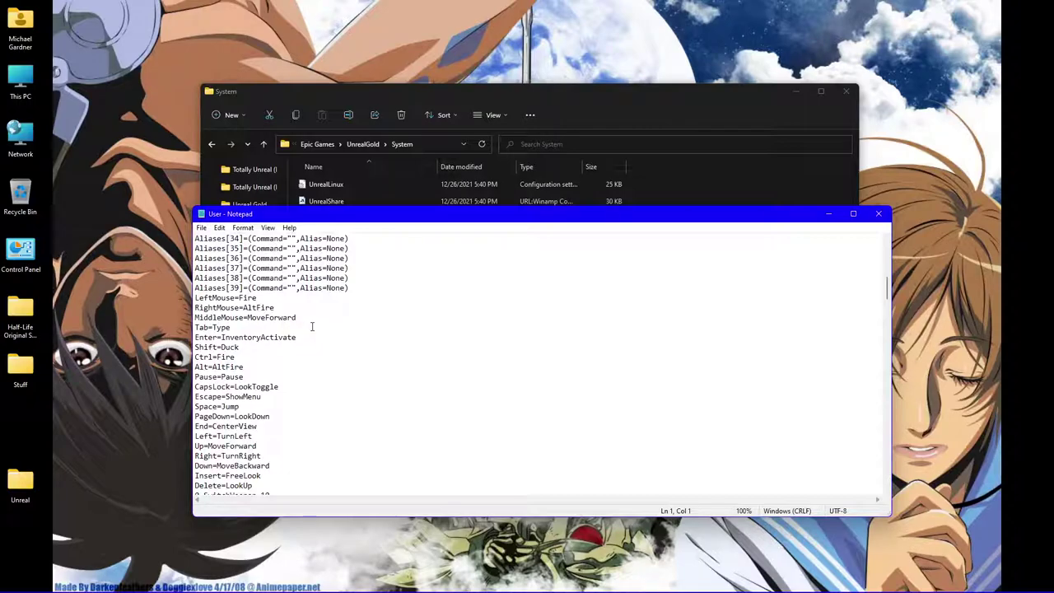
Step: Copy the MoveForward value of the MiddleMouse binding and search the User configuration file downwards for its next occurrence
scroll(325, 324, up, 13)
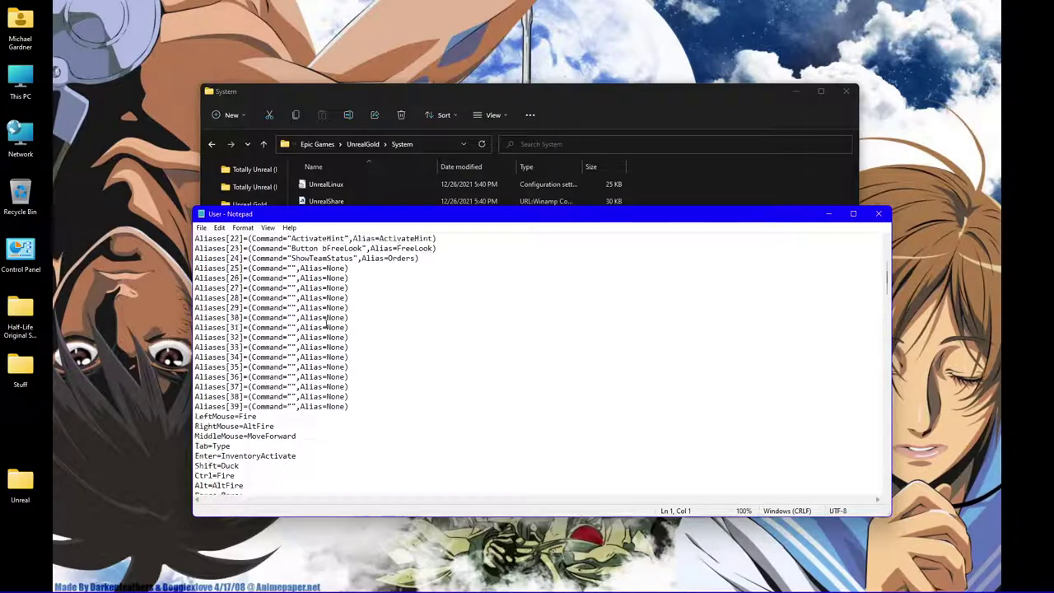
scroll(332, 329, down, 20)
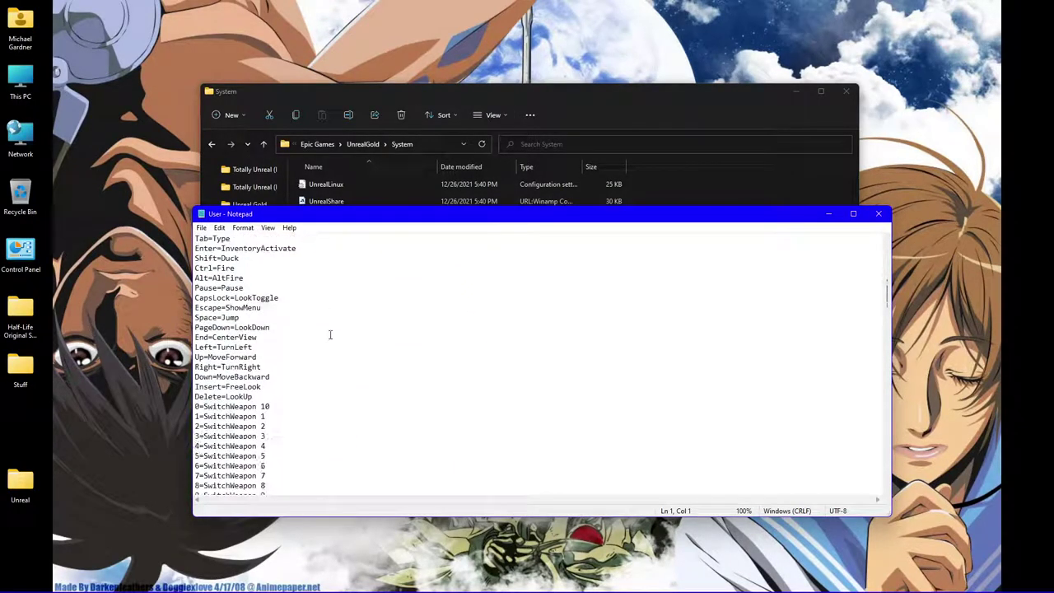
scroll(301, 272, up, 2)
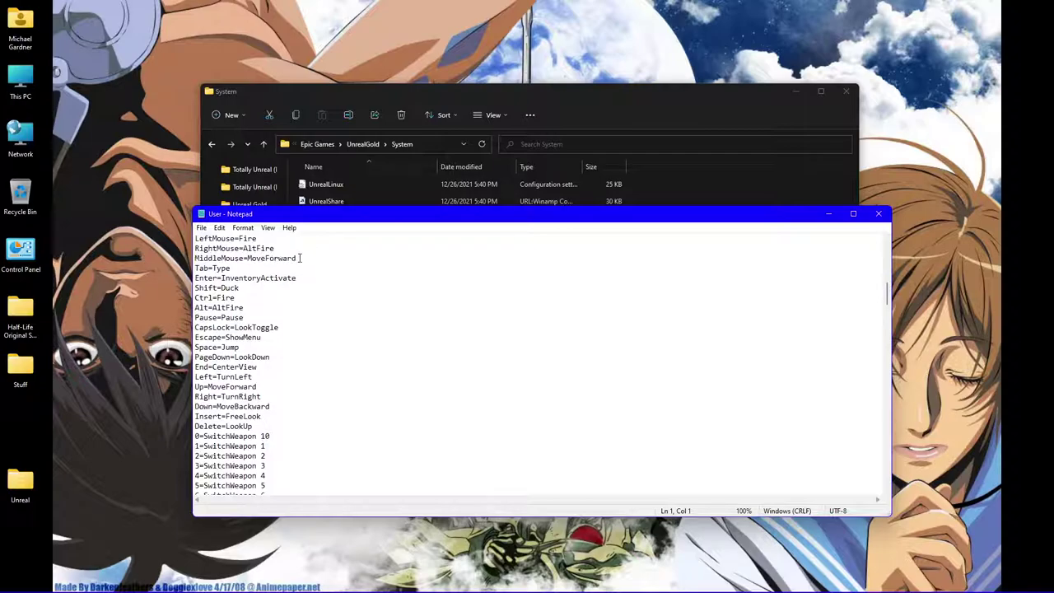
drag(301, 288, 247, 288)
right_click(251, 294)
click(280, 327)
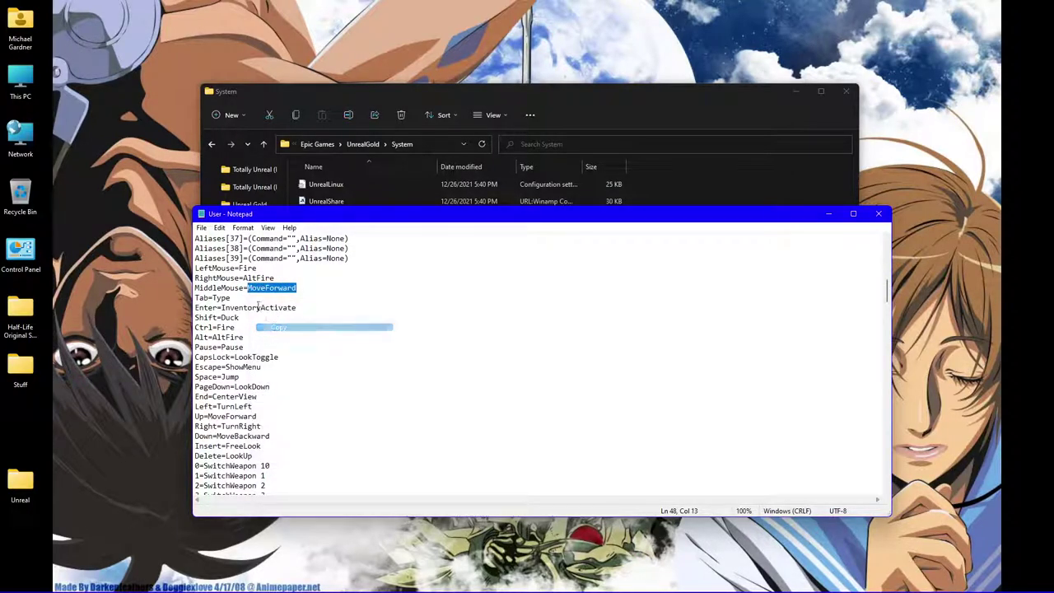
click(219, 227)
click(238, 323)
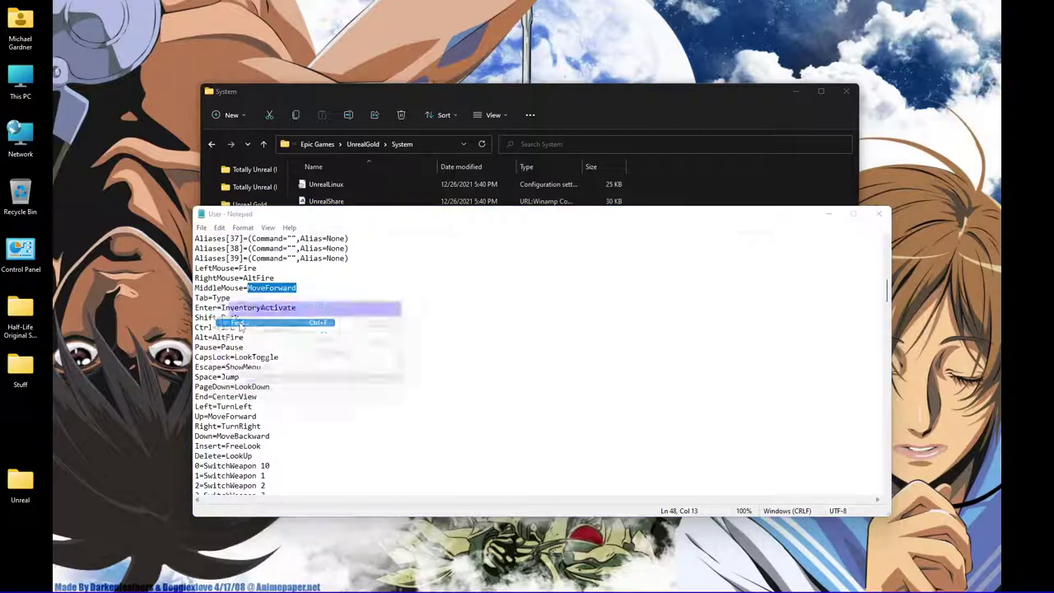
key(ctrl+v)
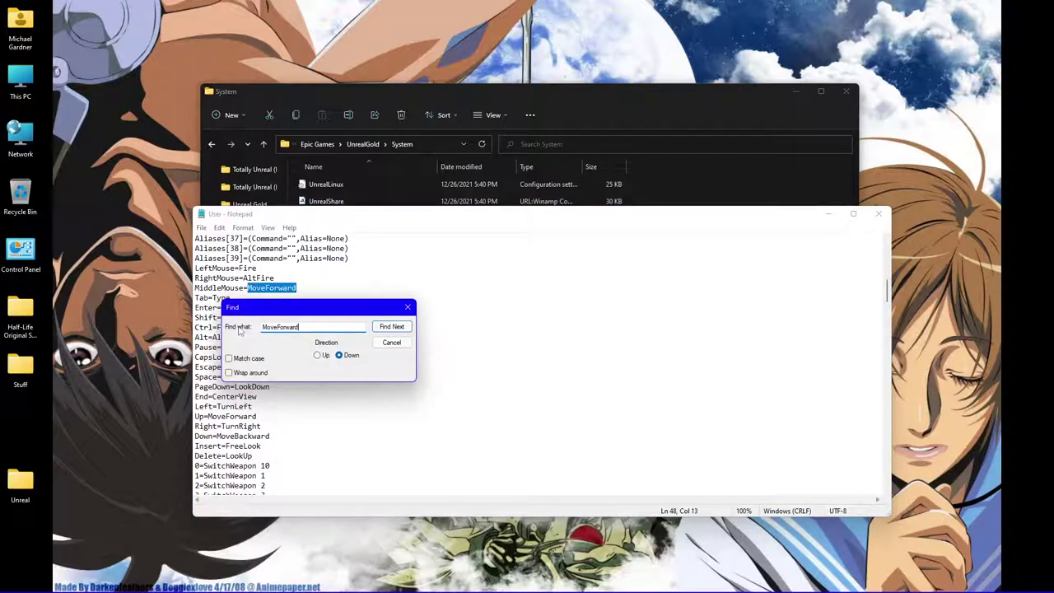
key(Return)
click(375, 345)
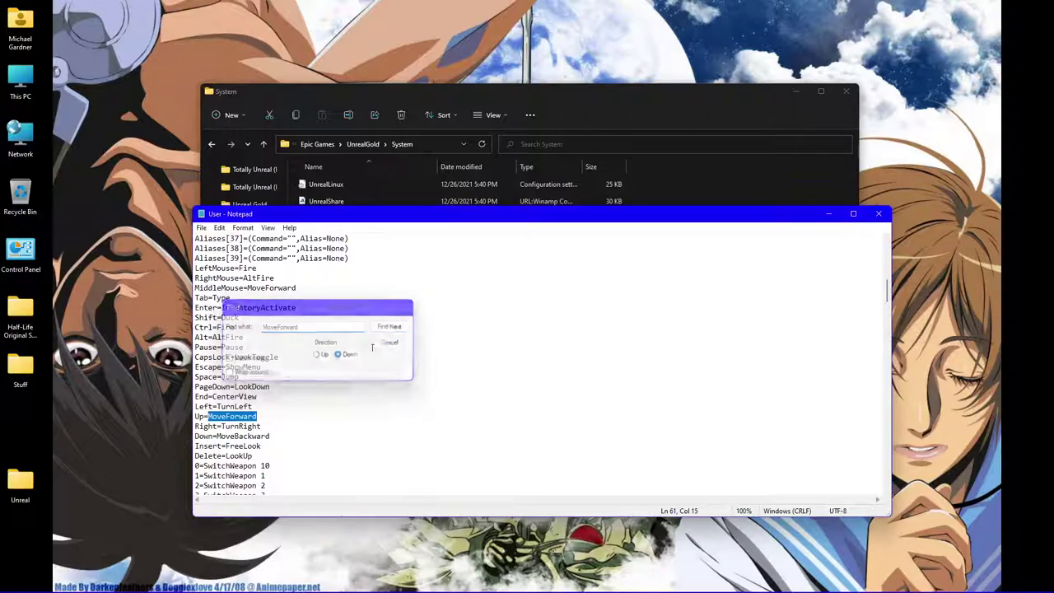
Step: Cut the MoveForward value from the Up key binding in the User configuration file
drag(257, 416, 209, 416)
right_click(209, 417)
click(230, 439)
Step: Examine the remaining key bindings, including the letter and NumPad movement keys, and close the User configuration file without saving
scroll(290, 423, down, 3)
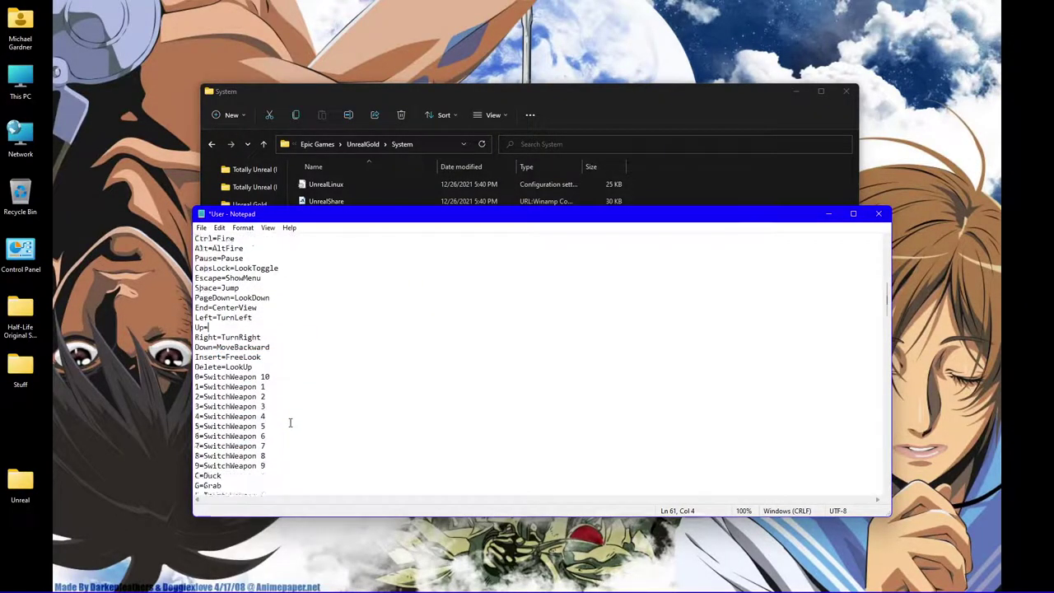
scroll(289, 422, down, 15)
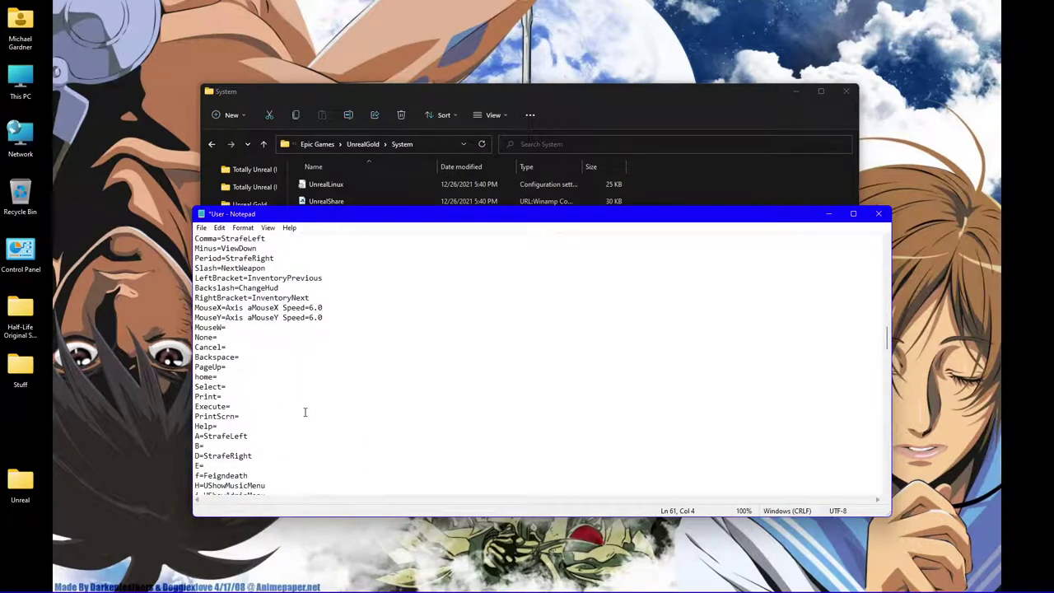
scroll(305, 412, down, 3)
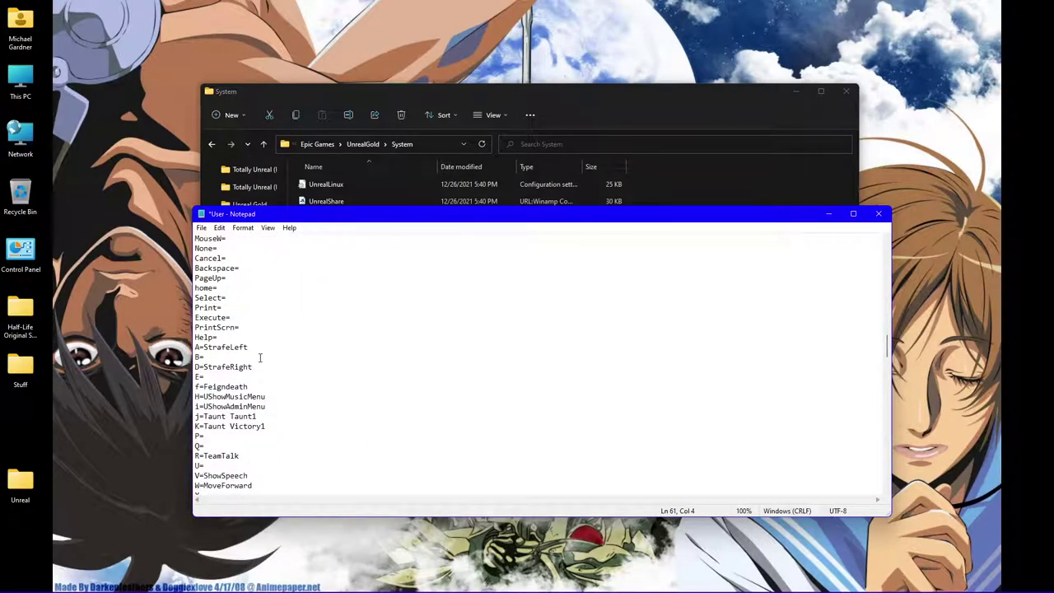
scroll(260, 358, down, 3)
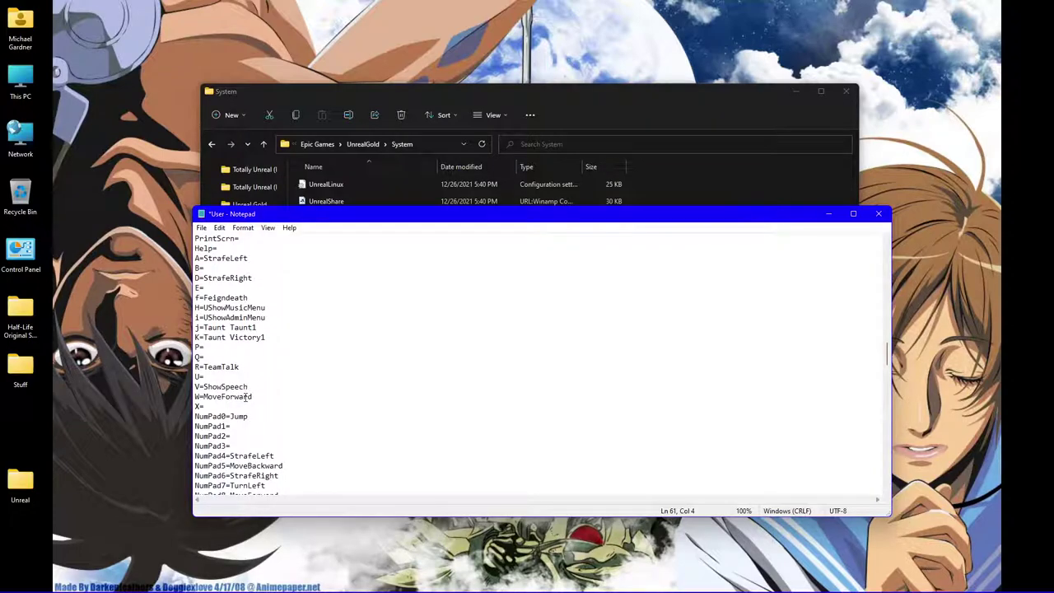
scroll(262, 398, down, 1)
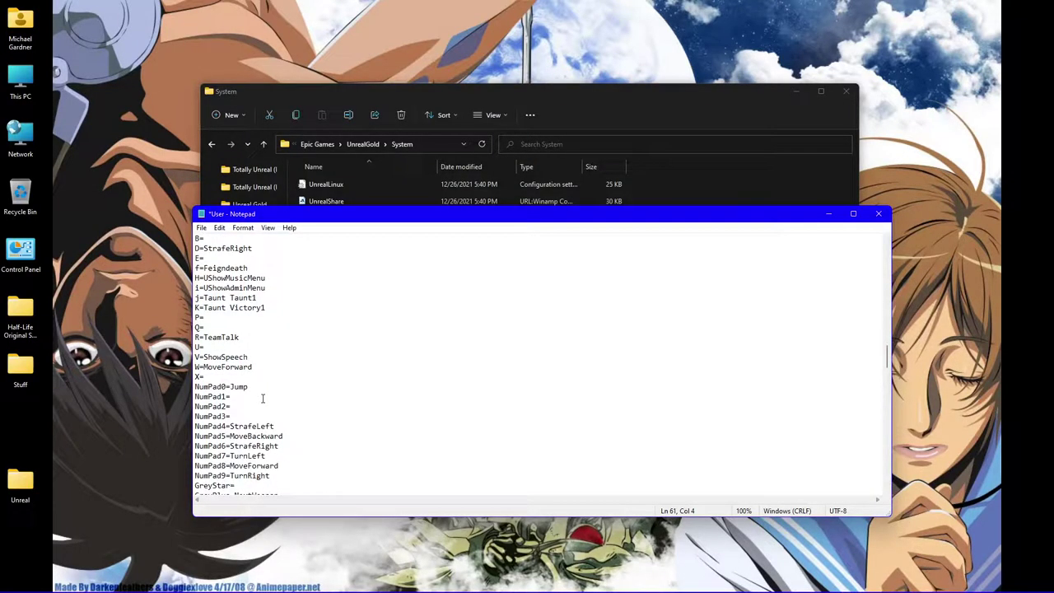
scroll(263, 397, down, 5)
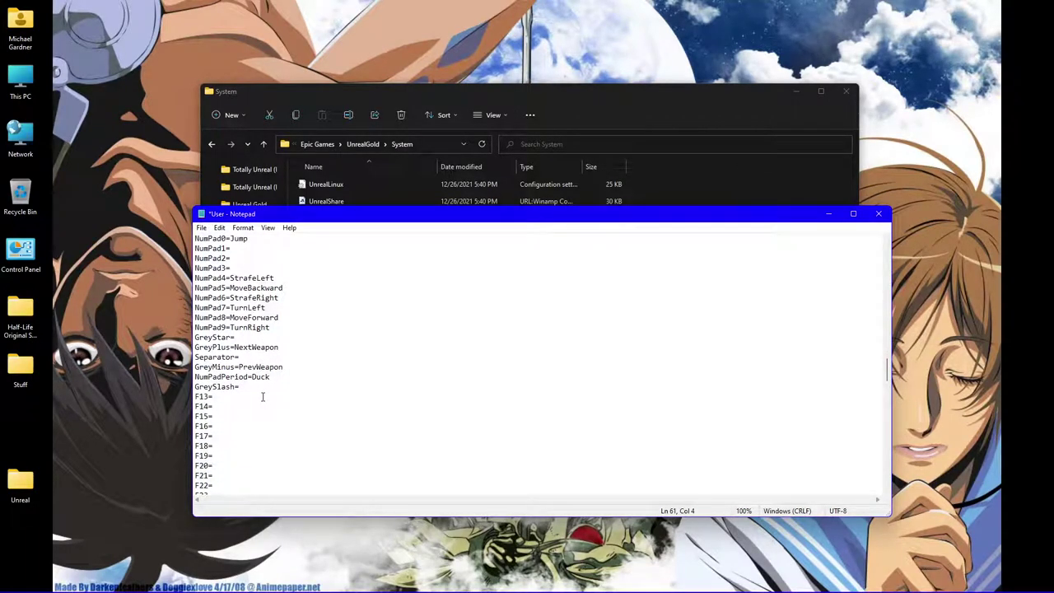
scroll(267, 395, up, 5)
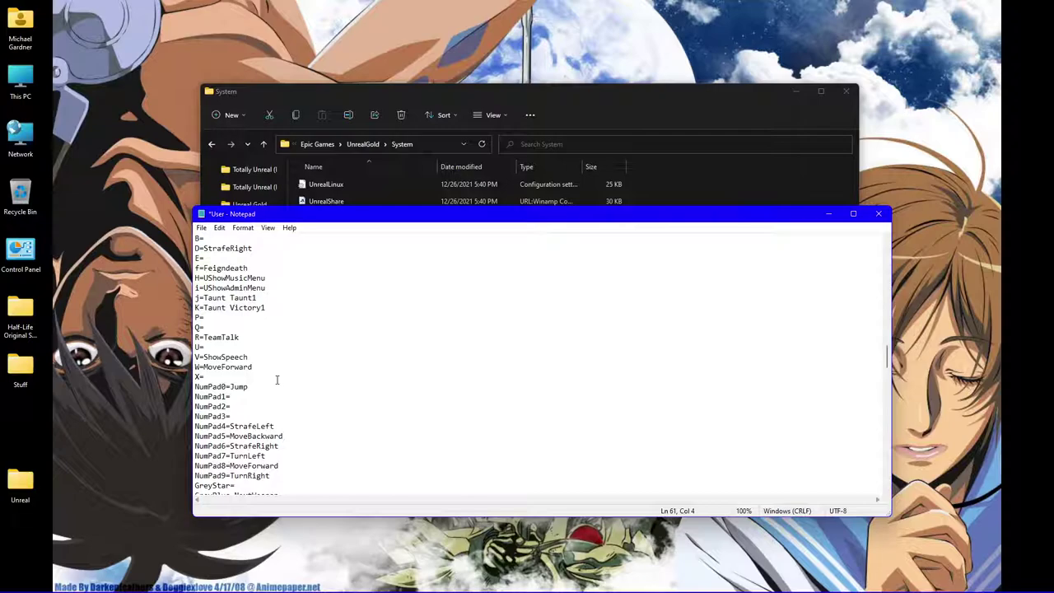
scroll(260, 370, up, 2)
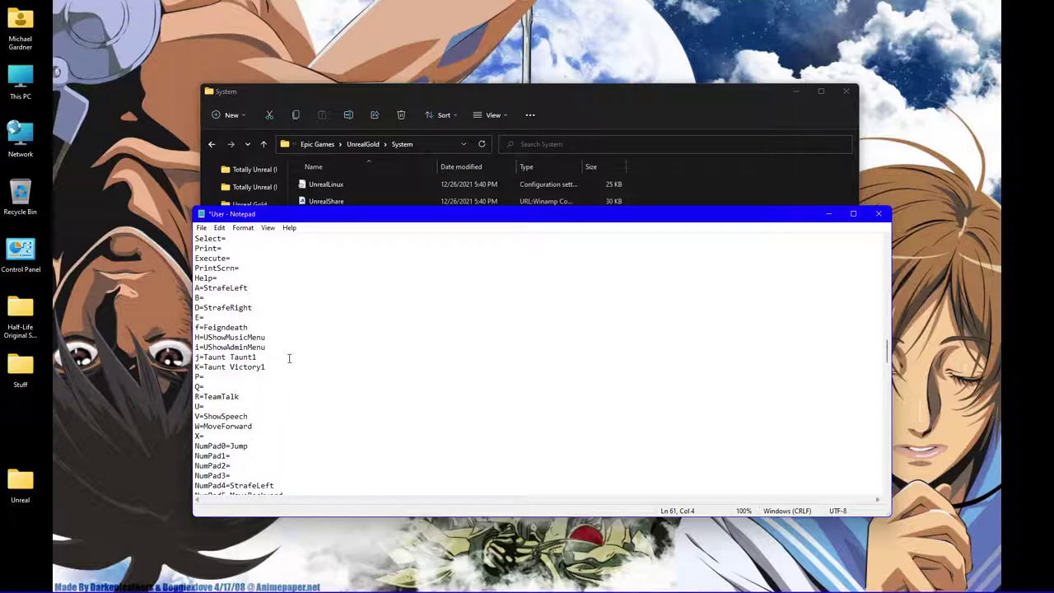
scroll(275, 359, down, 2)
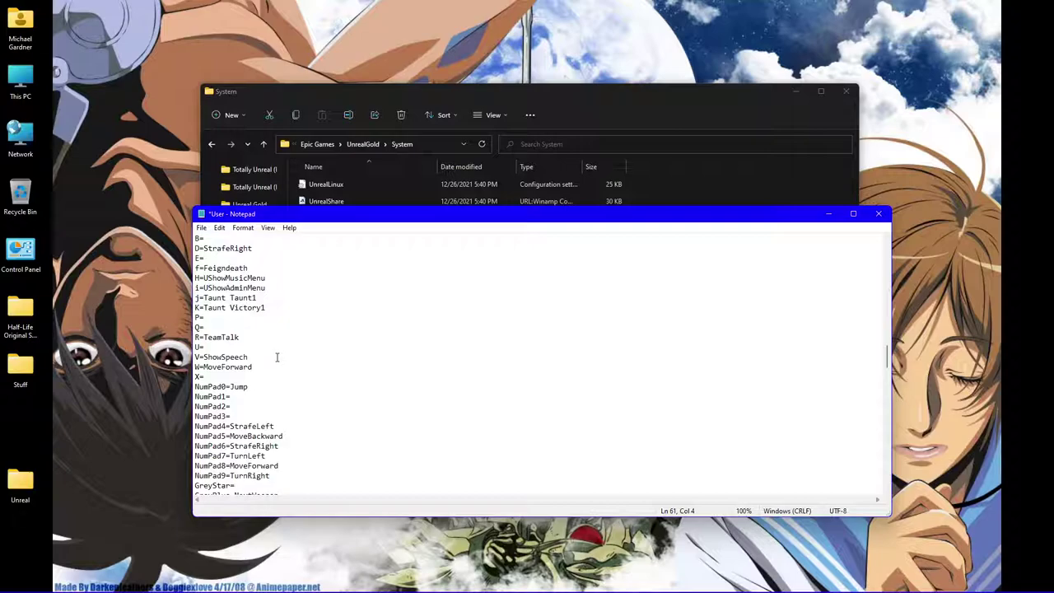
scroll(276, 356, up, 15)
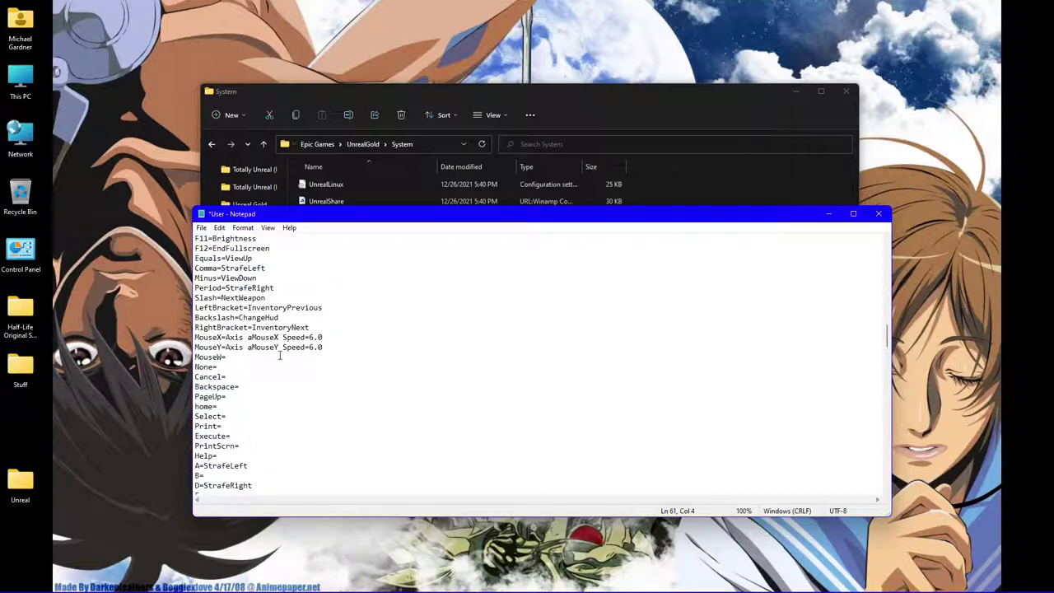
scroll(281, 354, up, 3)
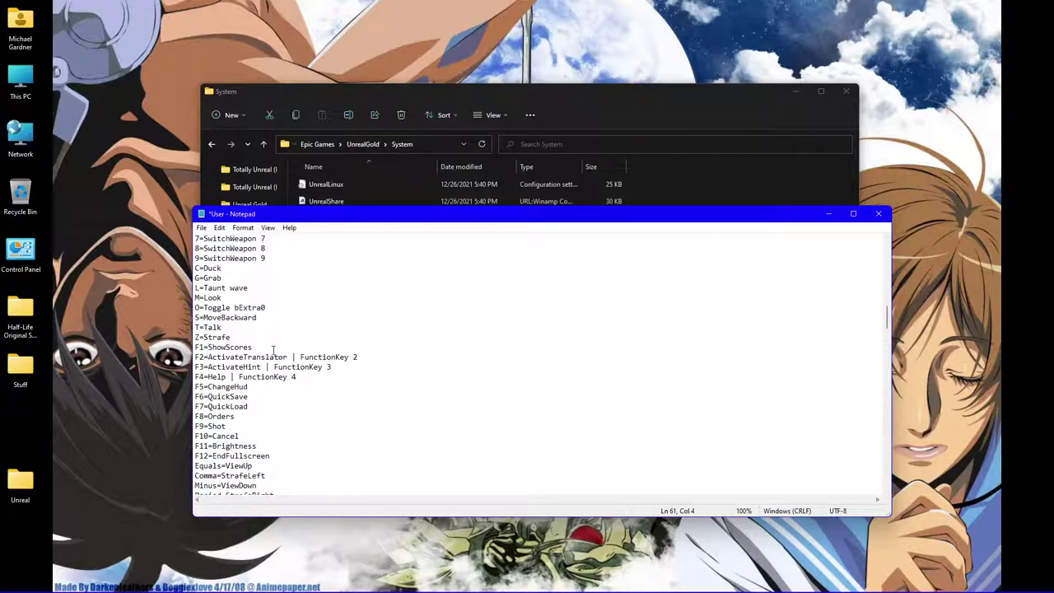
click(877, 214)
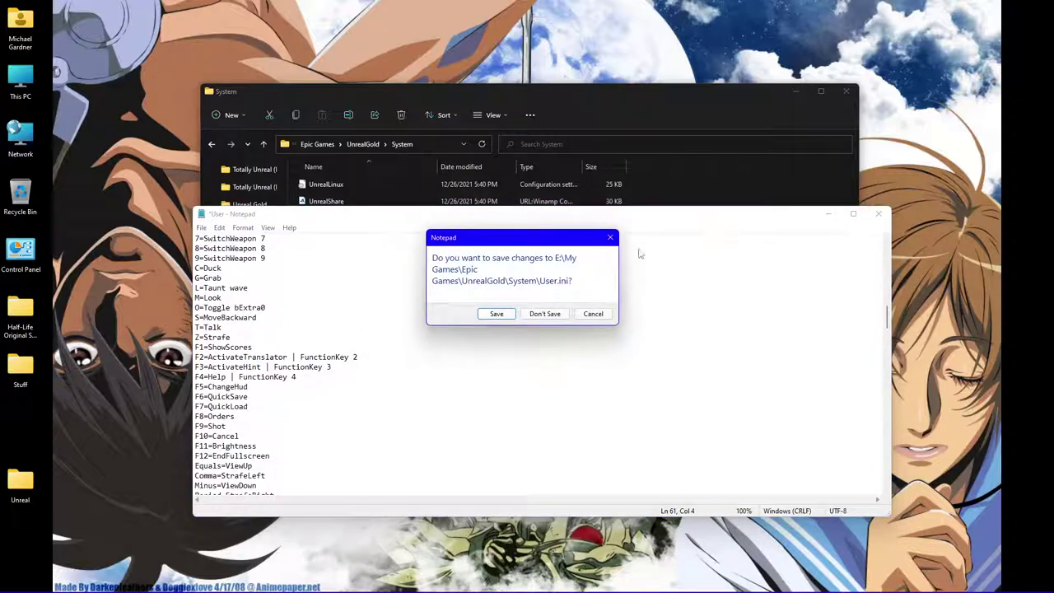
click(551, 320)
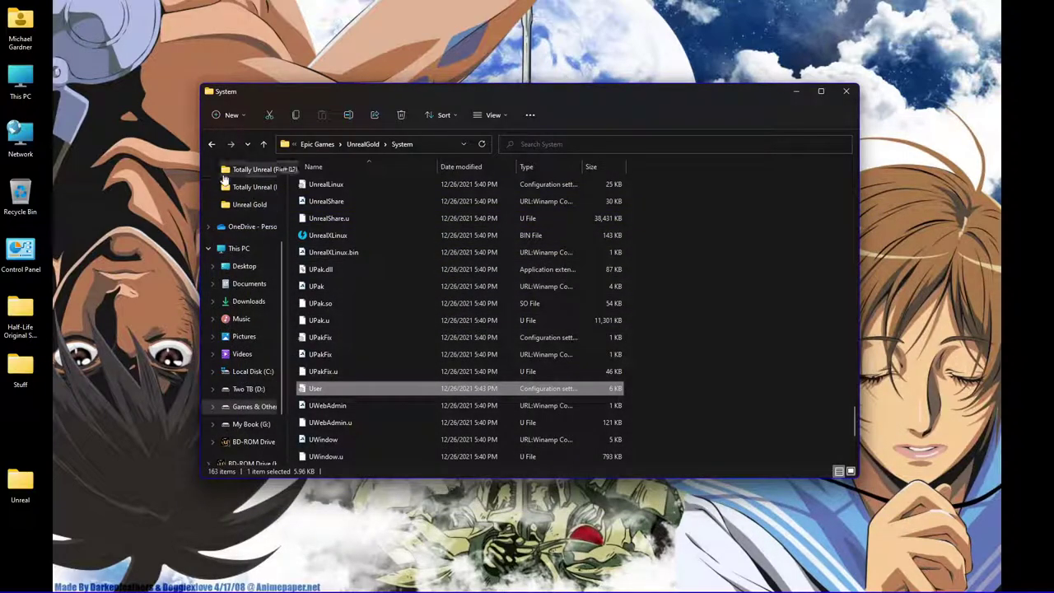
Step: Go to the UnrealTournament System folder under Epic Games and open its User configuration settings file
click(211, 144)
click(211, 145)
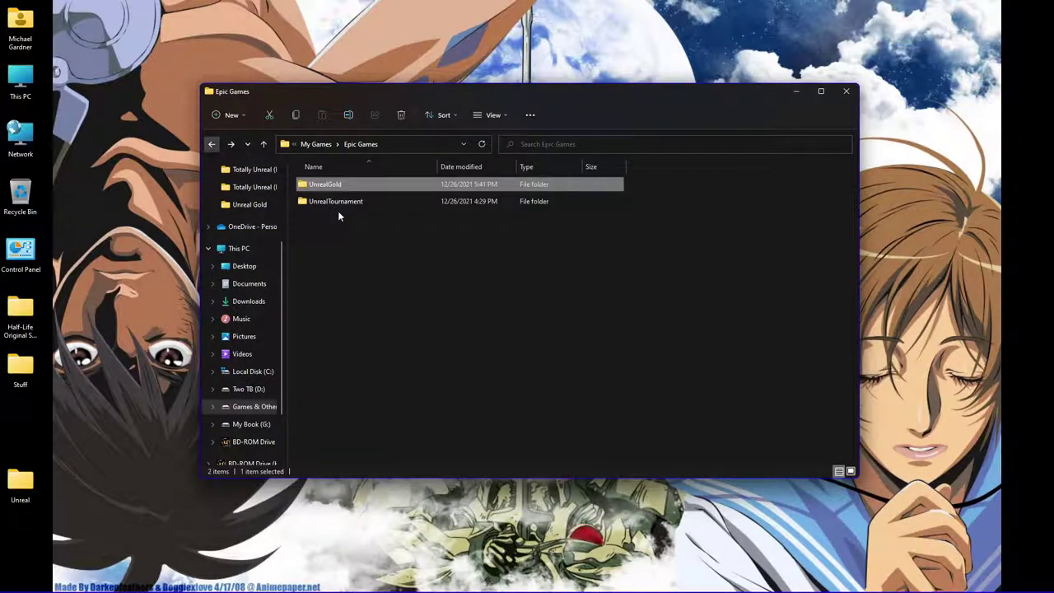
double_click(338, 203)
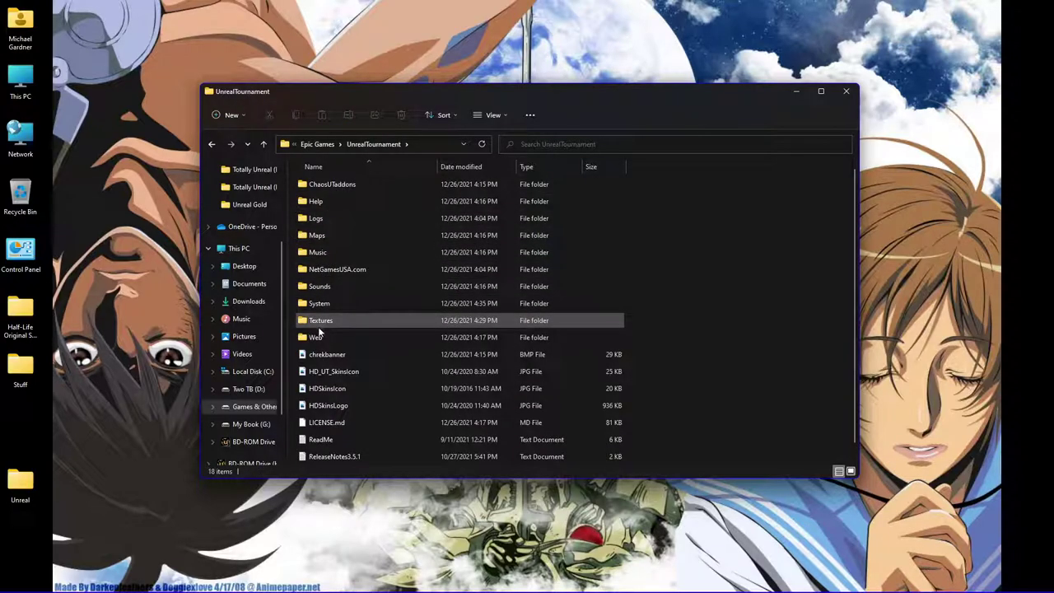
double_click(326, 305)
scroll(353, 313, down, 12)
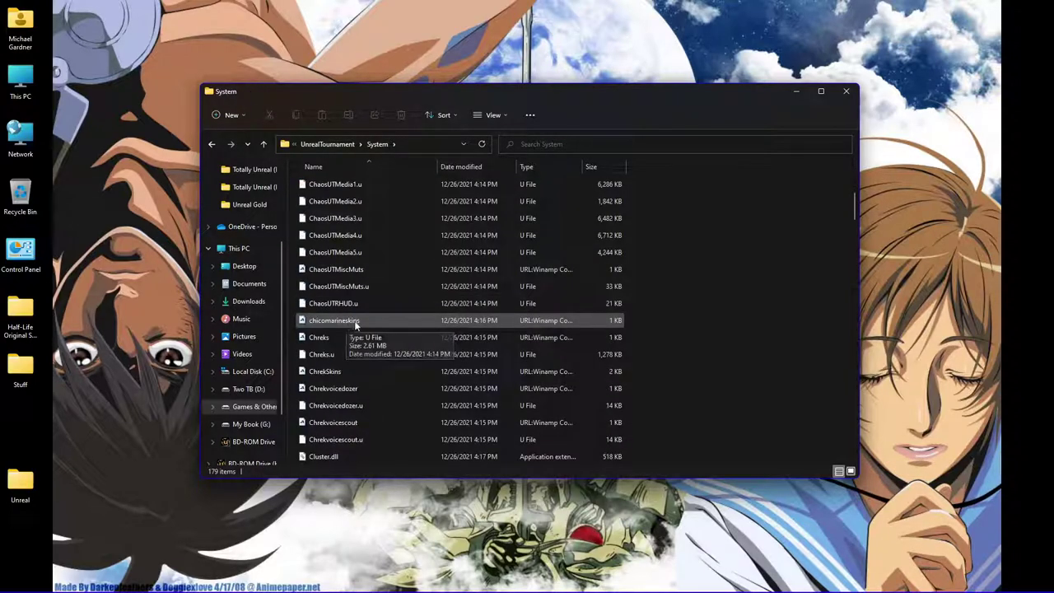
scroll(395, 329, down, 20)
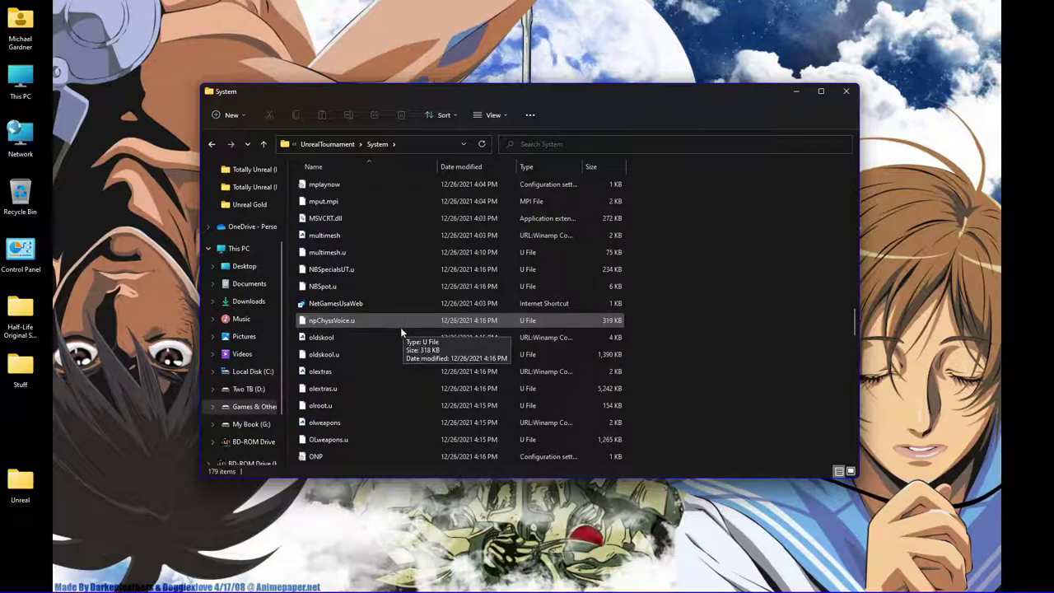
scroll(392, 340, down, 12)
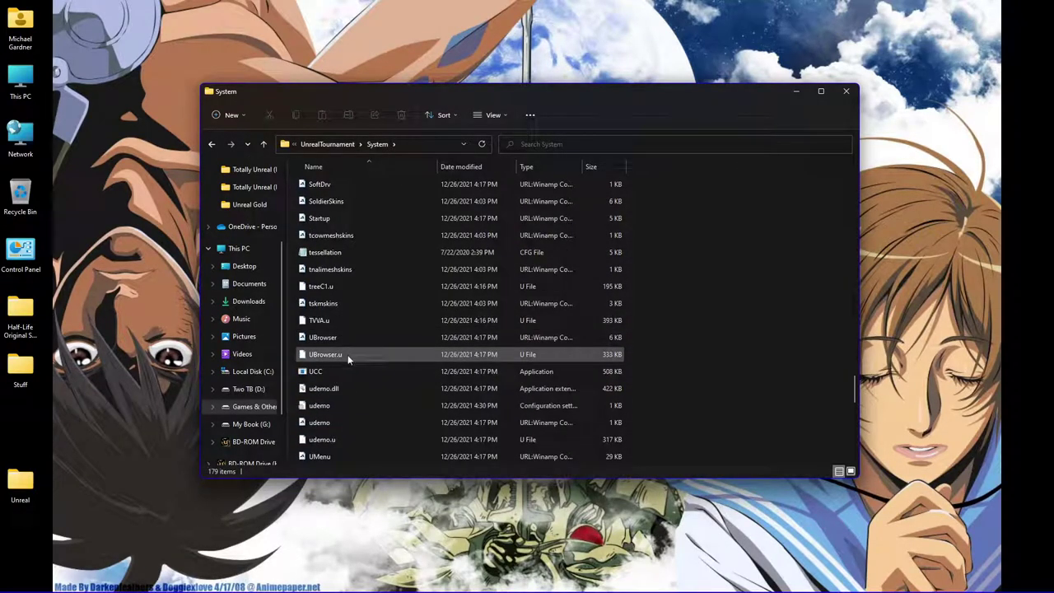
scroll(337, 368, down, 5)
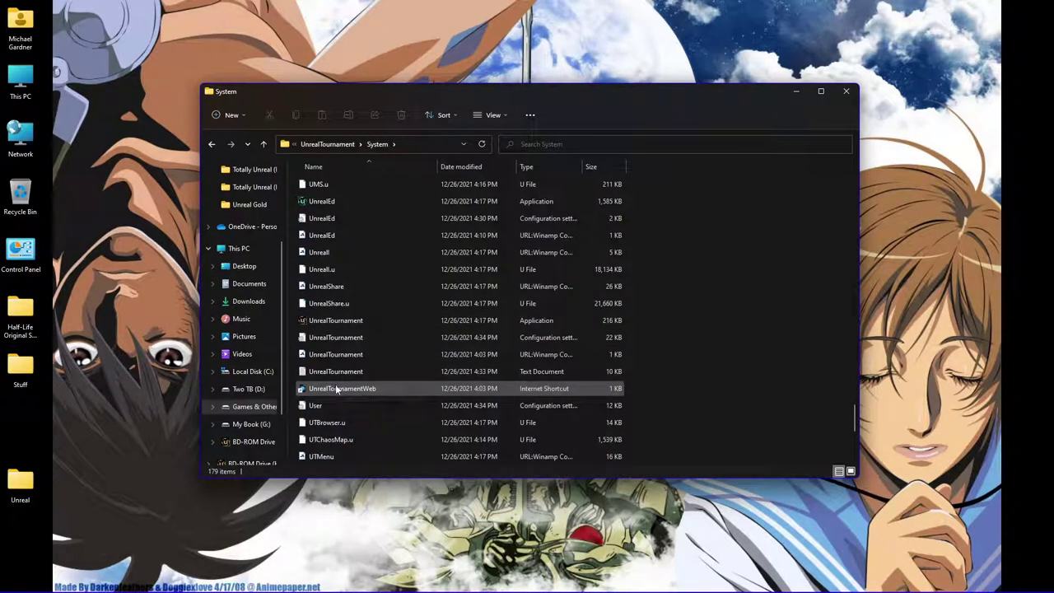
double_click(327, 406)
Step: Examine the Unreal Tournament key bindings from LeftMouse through the letter keys and close the User configuration file
scroll(335, 367, down, 12)
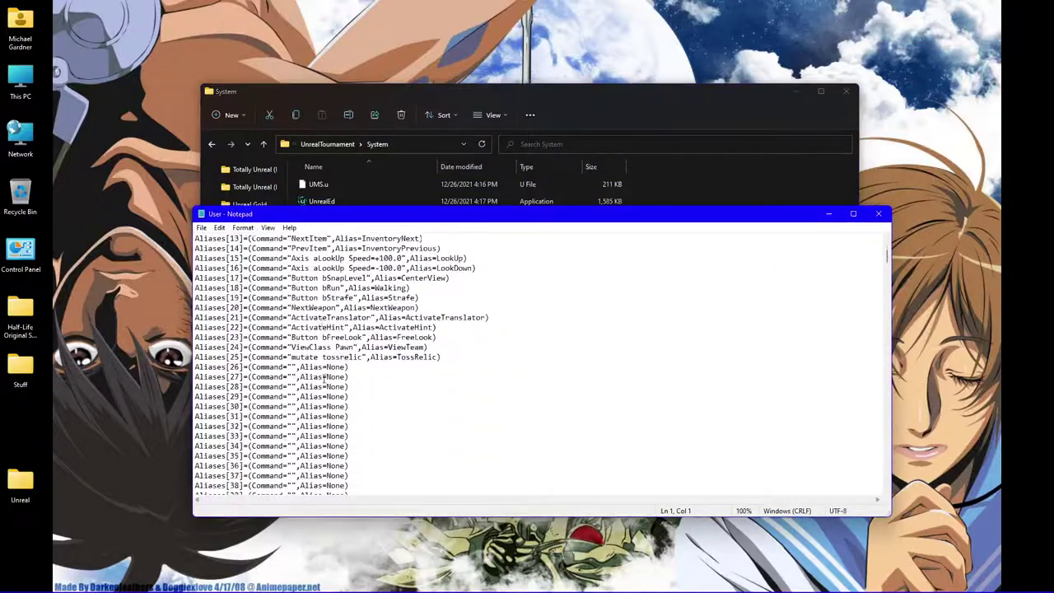
scroll(335, 368, down, 3)
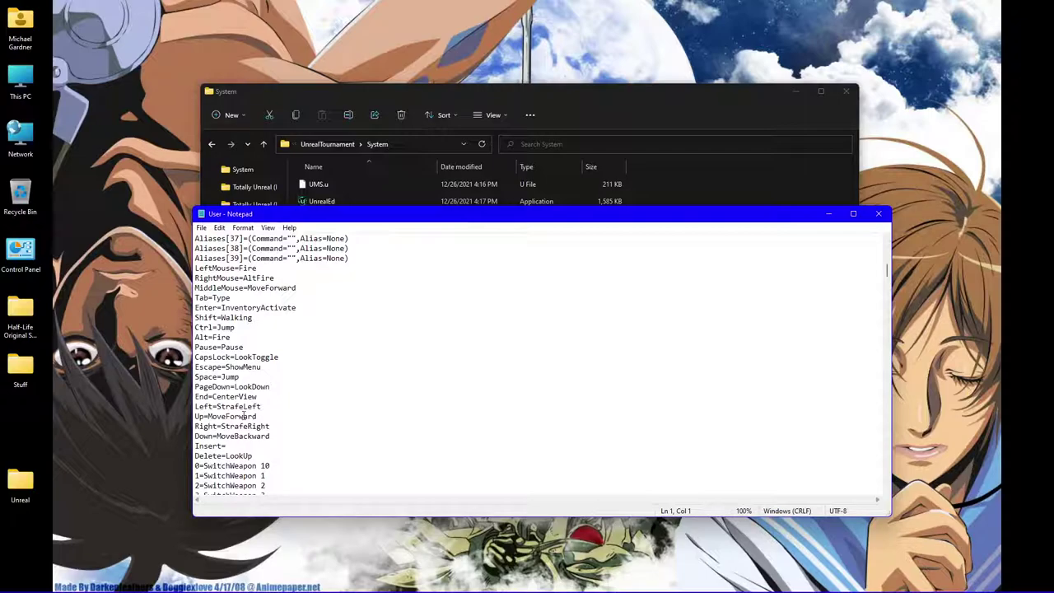
scroll(243, 417, down, 7)
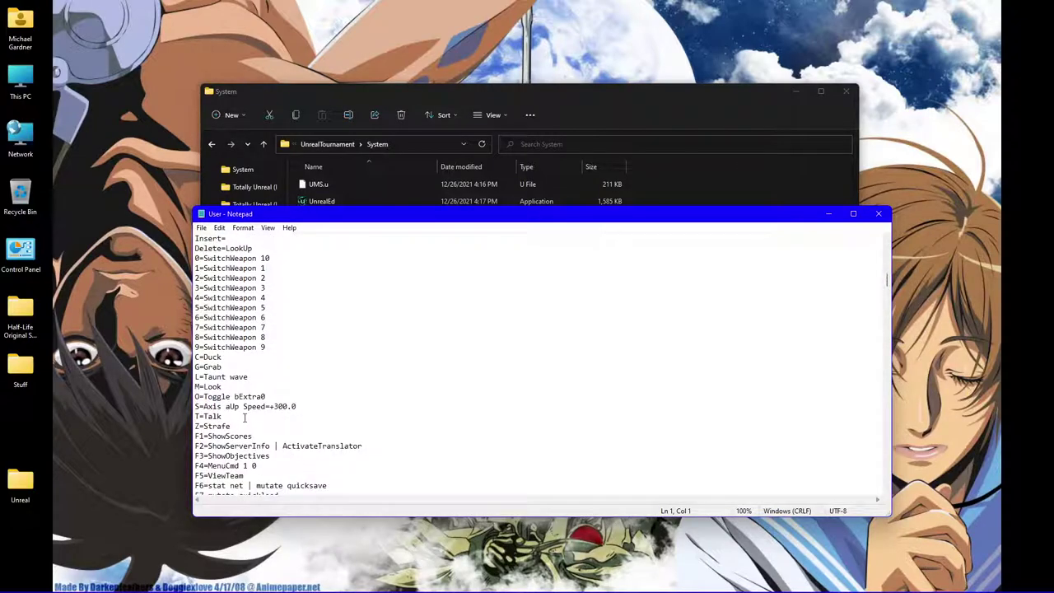
scroll(243, 418, down, 7)
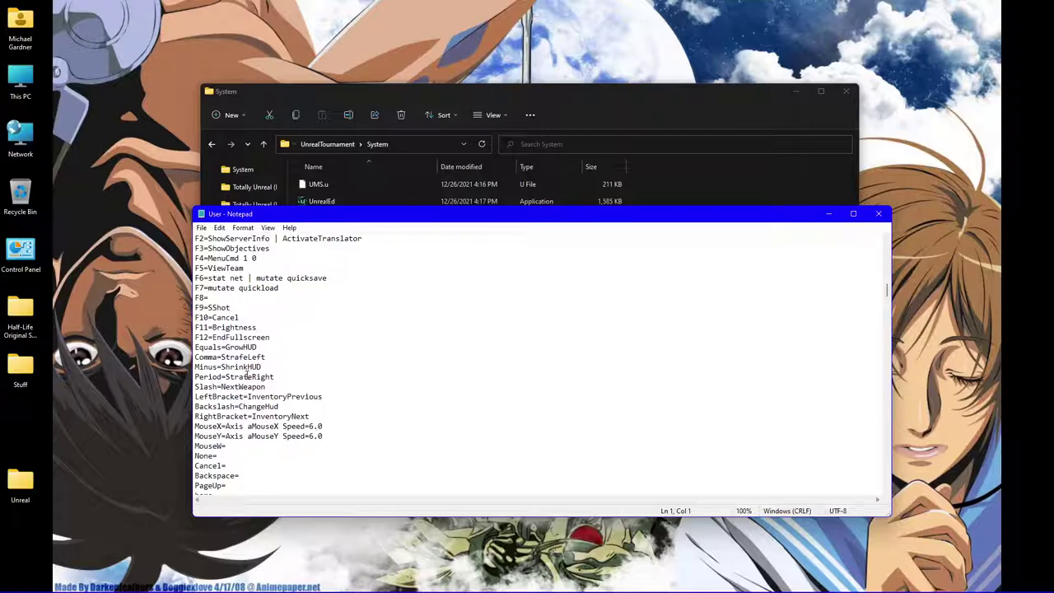
scroll(246, 376, down, 8)
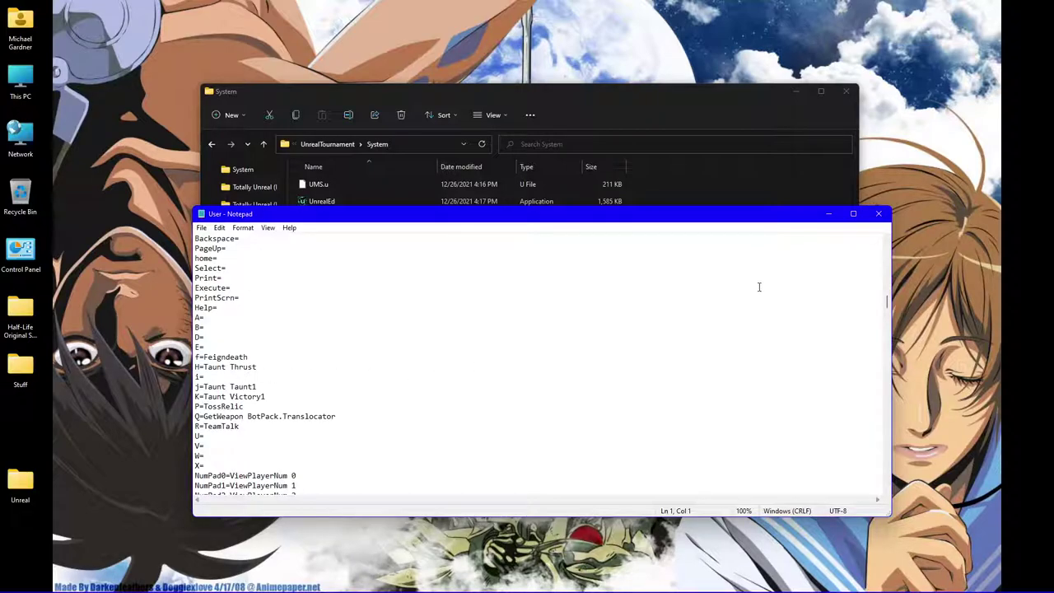
click(877, 213)
Step: Find and open the Default configuration settings file in the UnrealTournament System folder
scroll(343, 287, up, 4)
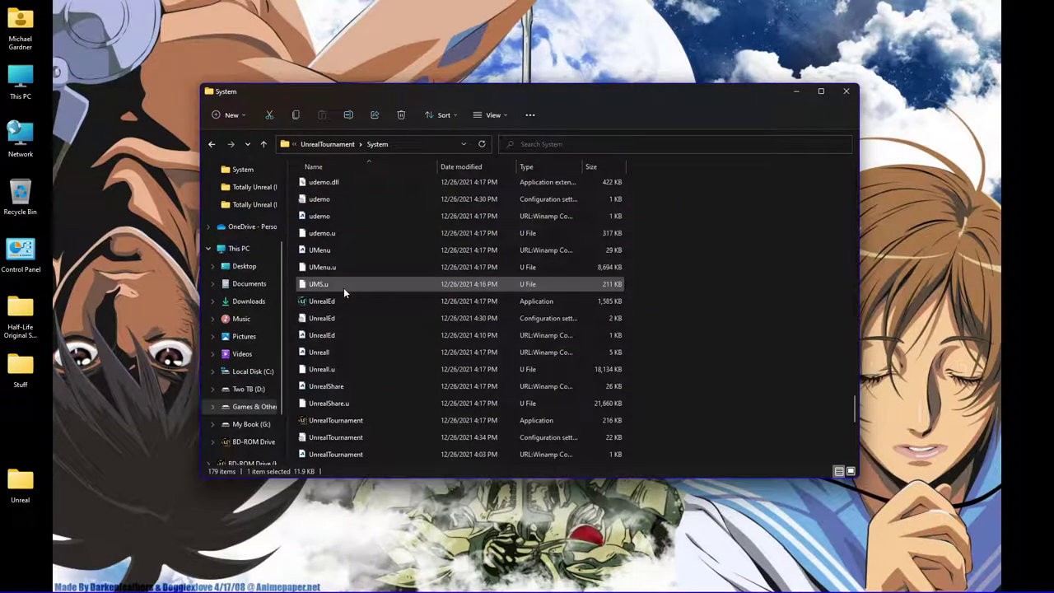
scroll(317, 306, up, 1)
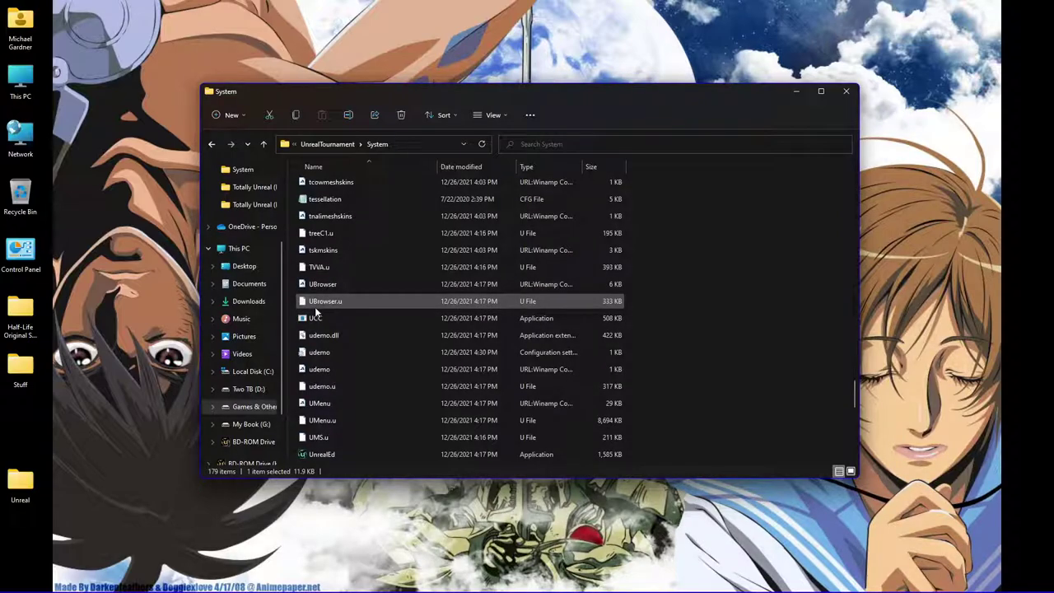
scroll(358, 340, up, 15)
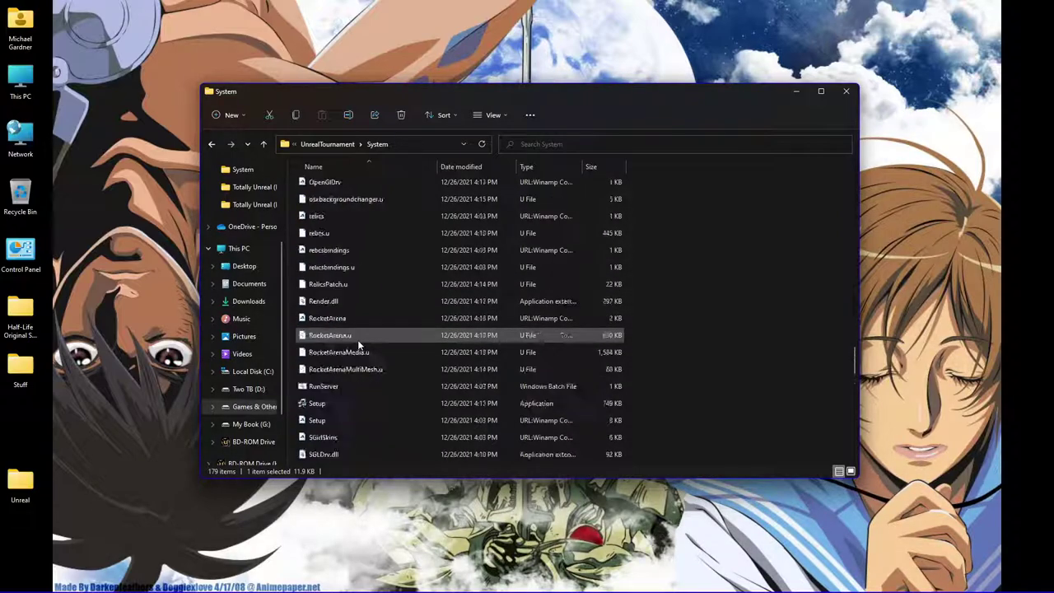
scroll(373, 337, up, 10)
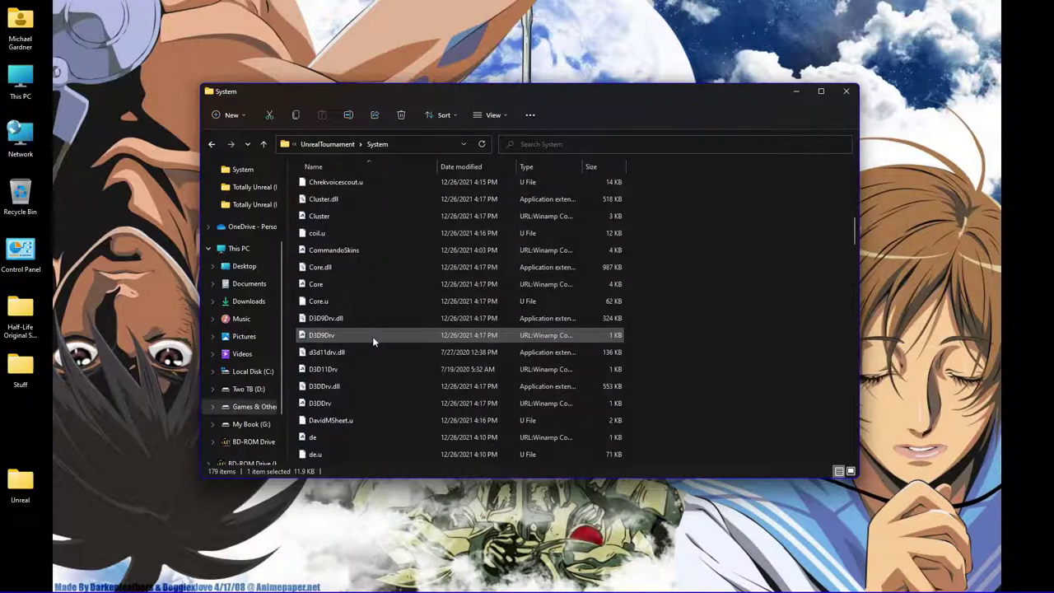
scroll(370, 335, up, 1)
scroll(371, 335, down, 3)
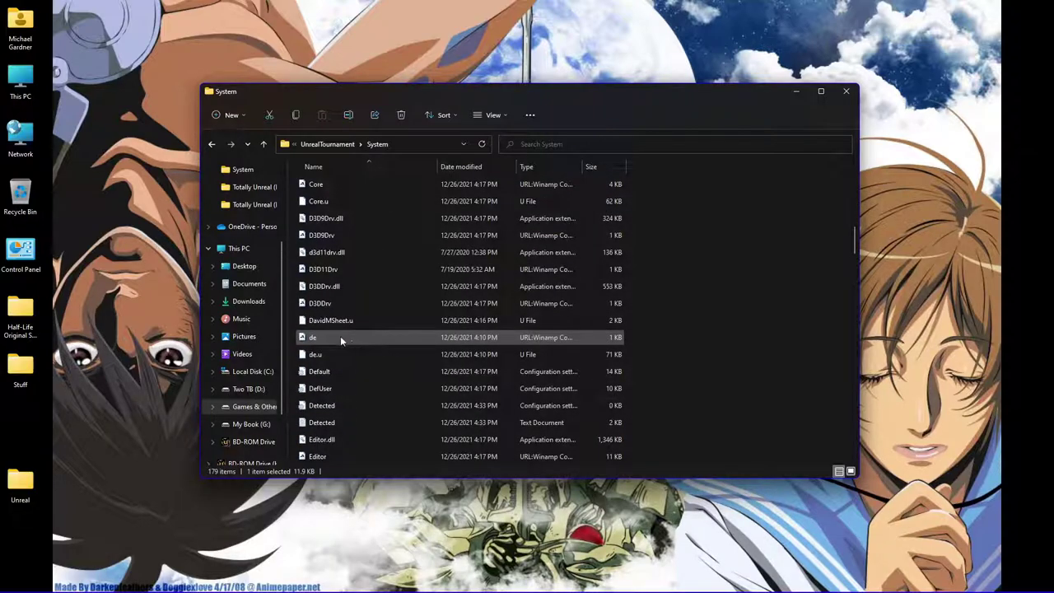
double_click(321, 375)
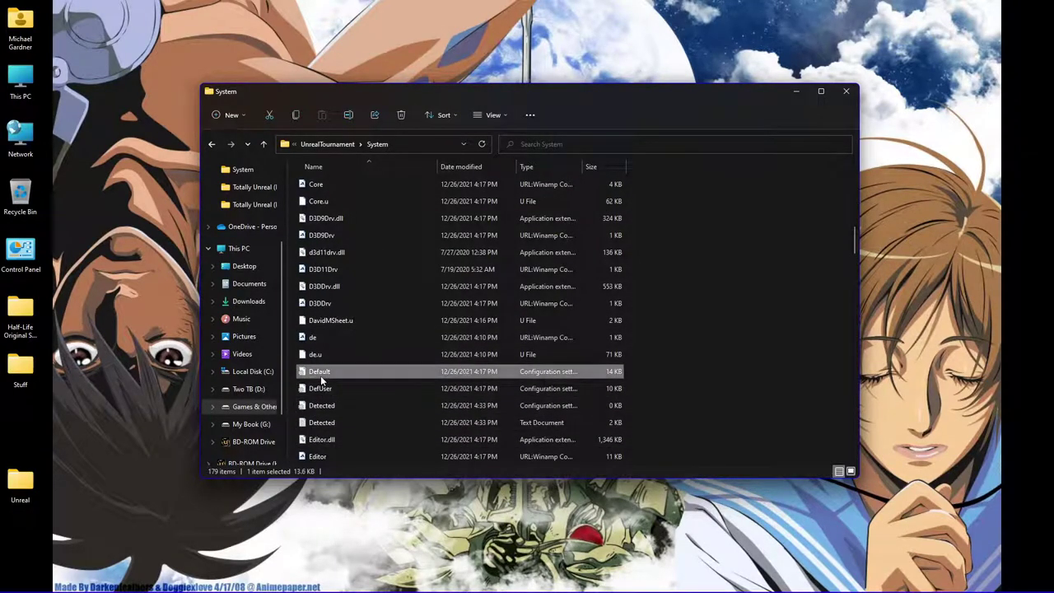
Step: Examine the engine, WindowsClient and audio sections of the Default configuration file, and close it
scroll(317, 375, down, 20)
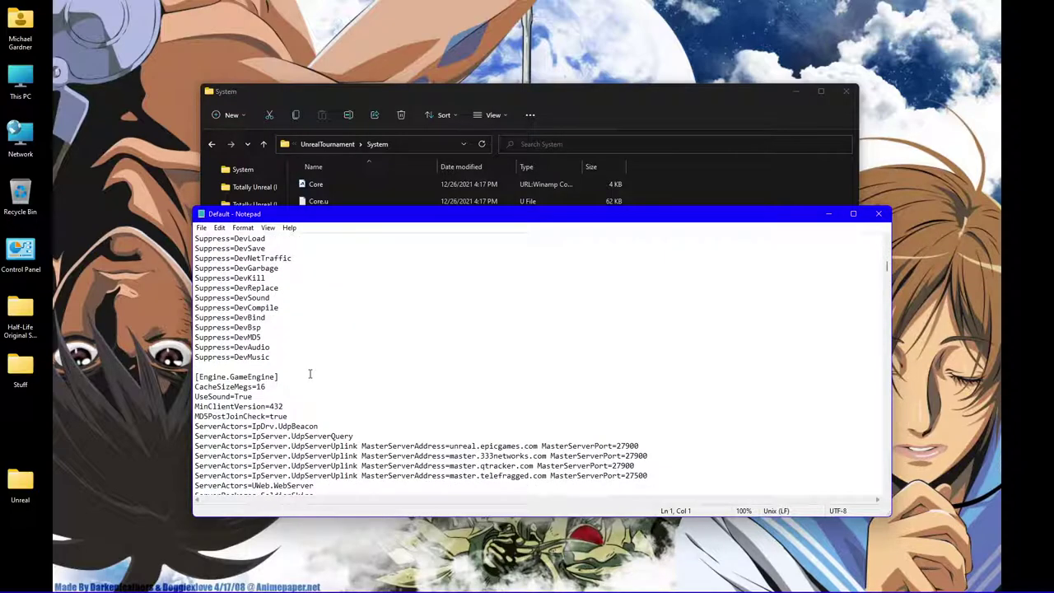
scroll(305, 377, down, 1)
scroll(317, 375, up, 6)
scroll(321, 375, down, 18)
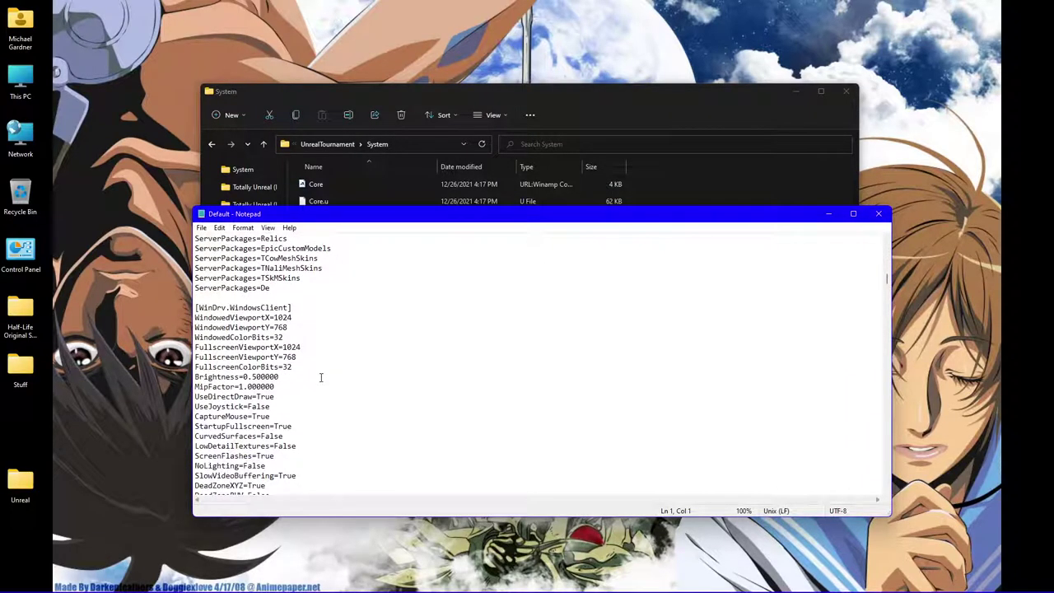
scroll(321, 374, down, 12)
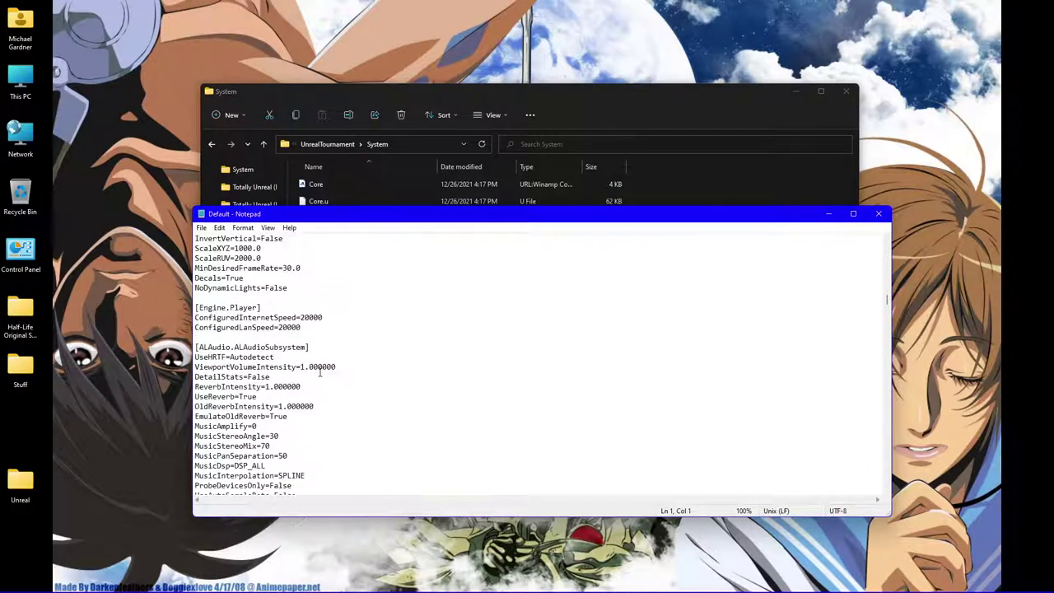
click(879, 213)
Step: Open the DefUser configuration file, examine its aliases and default key bindings, and close it
double_click(337, 391)
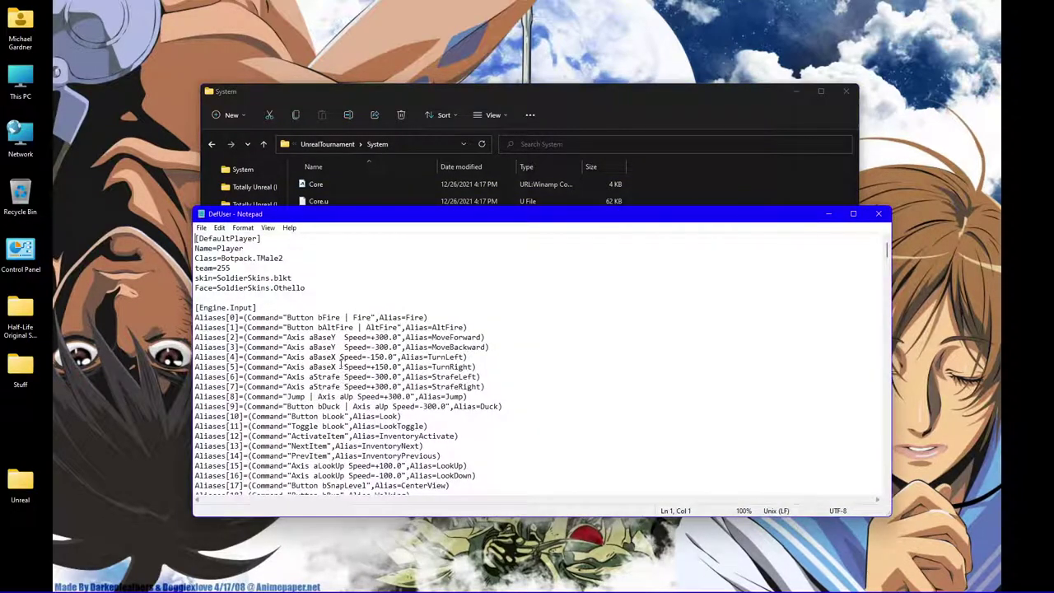
scroll(341, 361, down, 5)
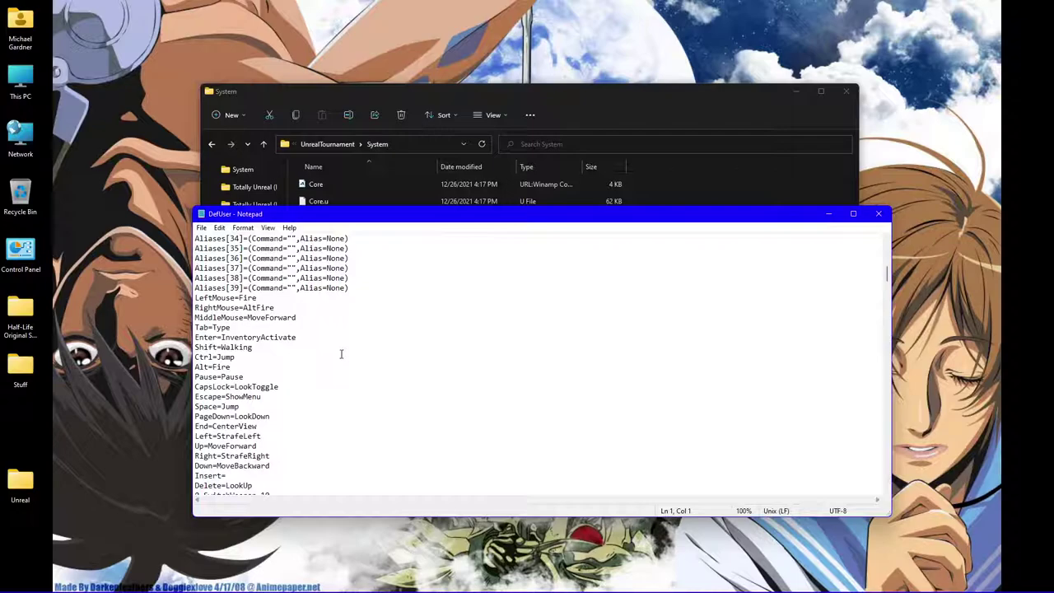
scroll(340, 354, down, 9)
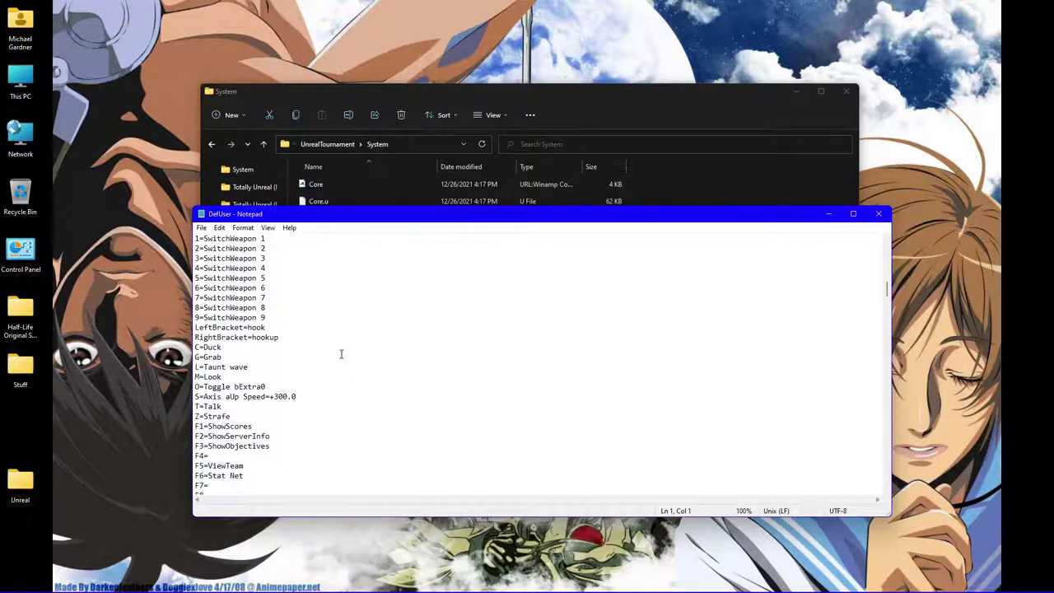
scroll(341, 354, down, 10)
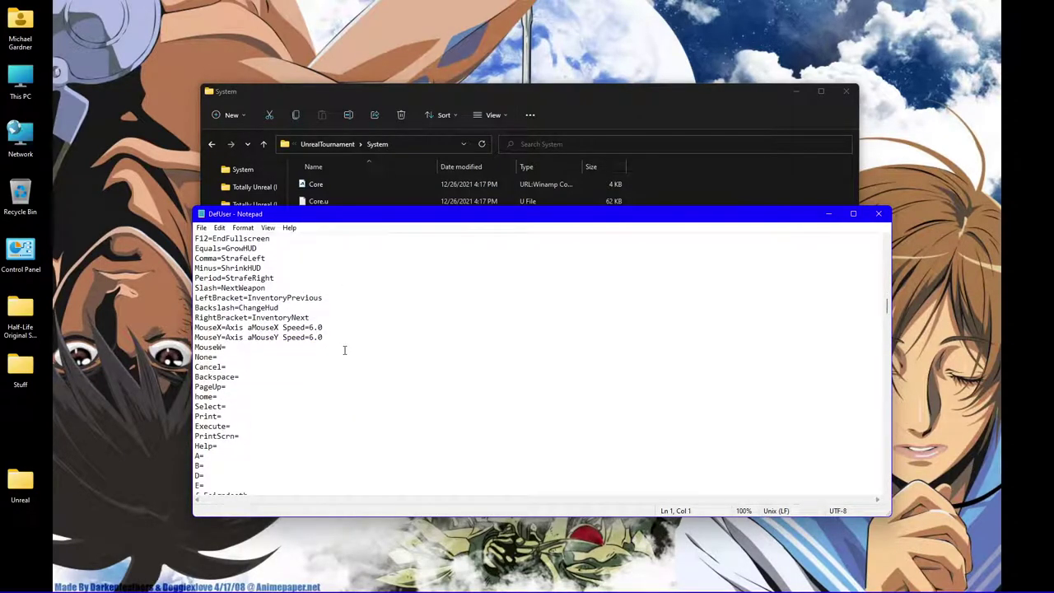
scroll(344, 350, down, 5)
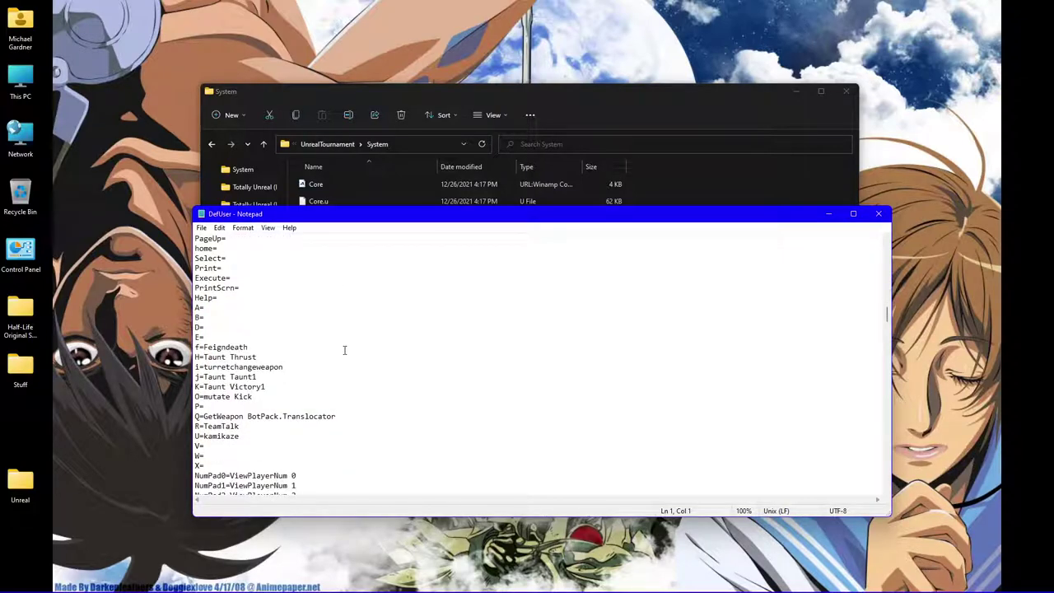
click(878, 214)
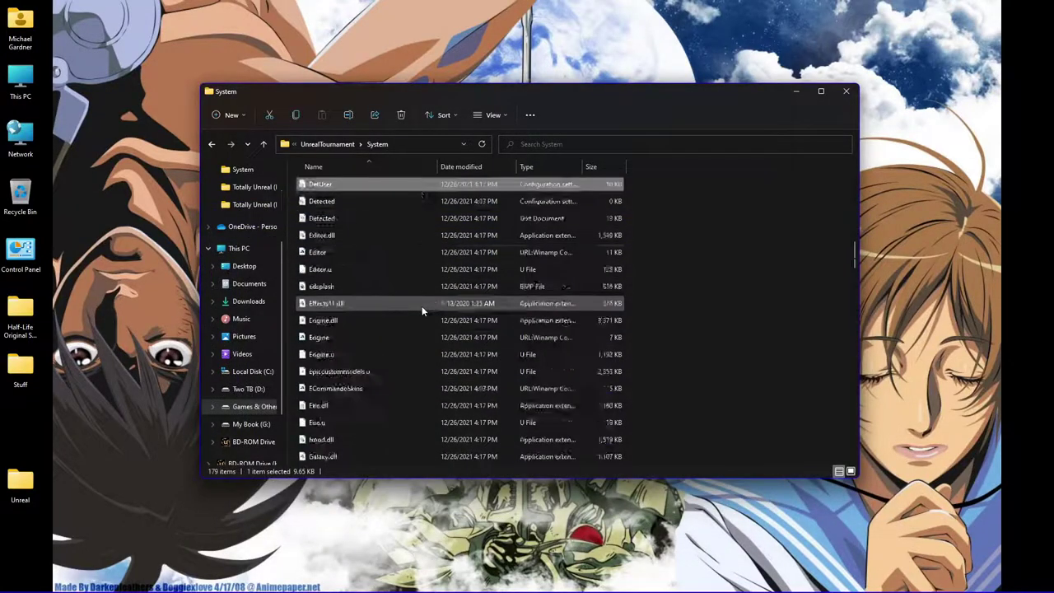
Step: Reopen the User configuration settings file from the UnrealTournament System folder
scroll(420, 311, down, 20)
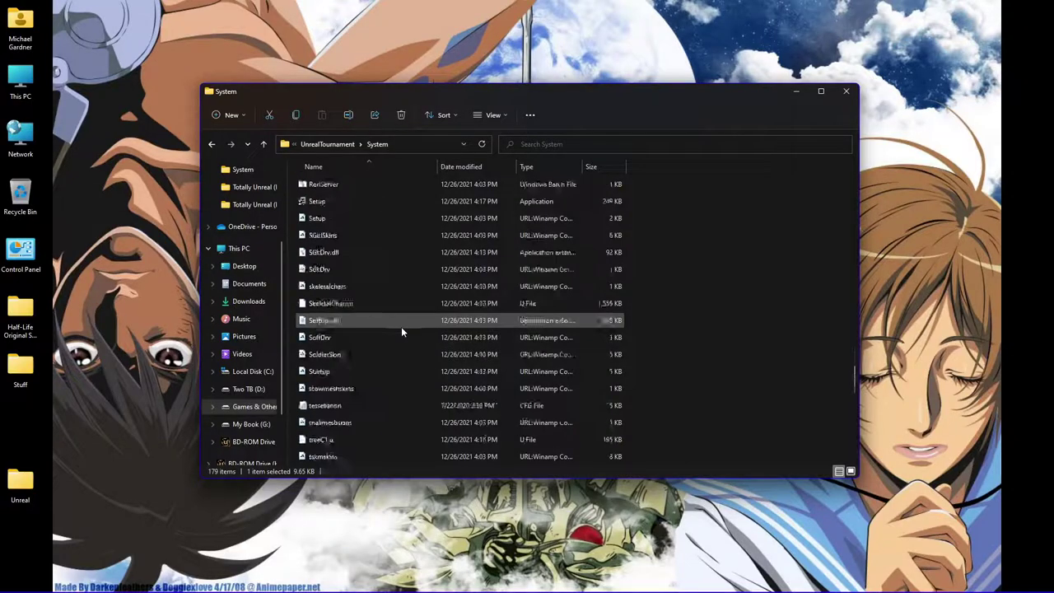
scroll(401, 329, down, 12)
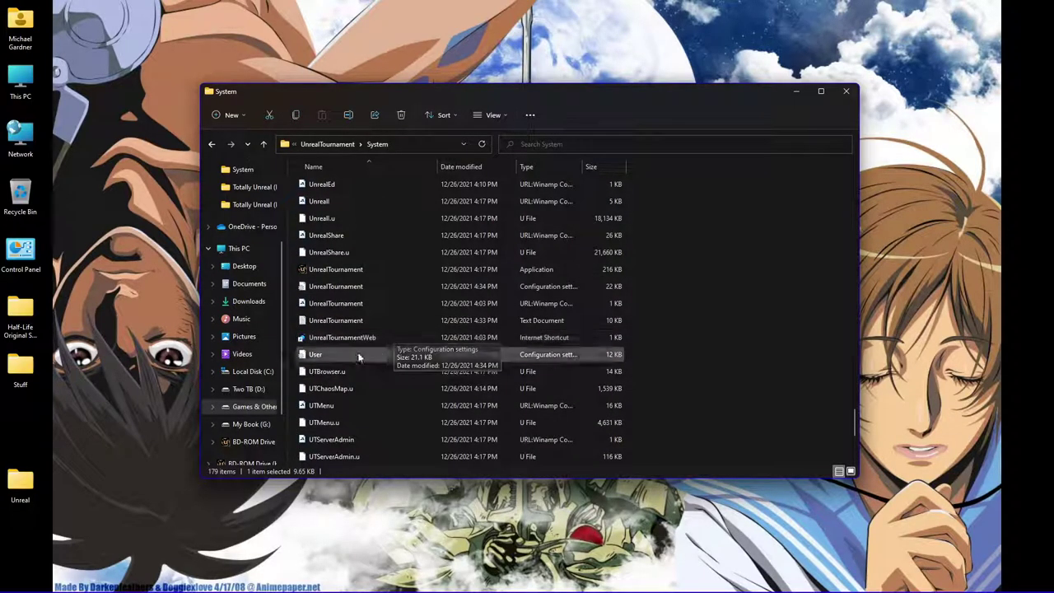
double_click(317, 358)
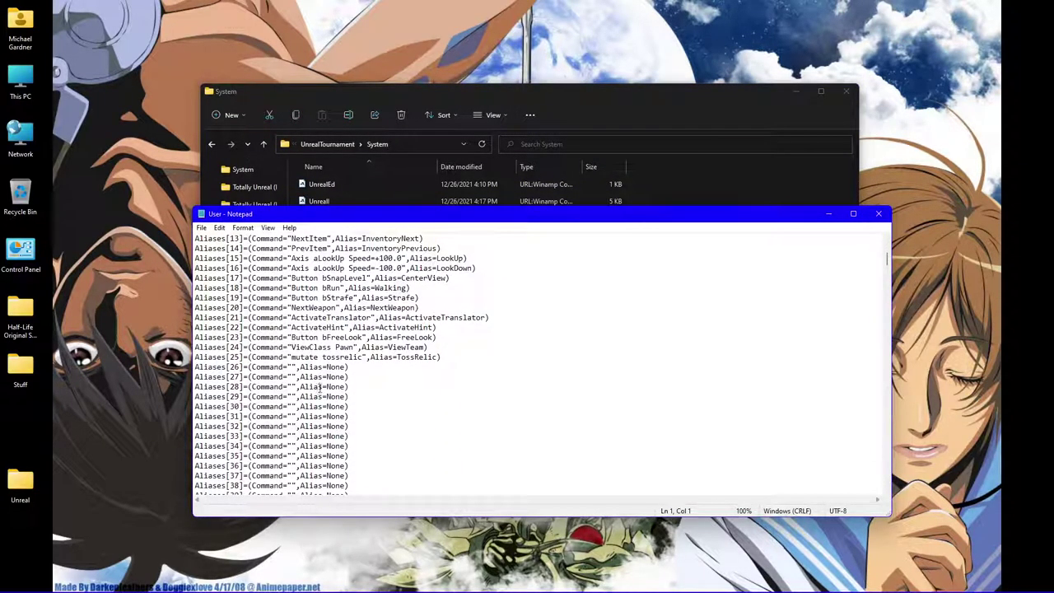
Step: Move the MoveForward value from the Up key binding to the empty W key binding
scroll(319, 387, down, 10)
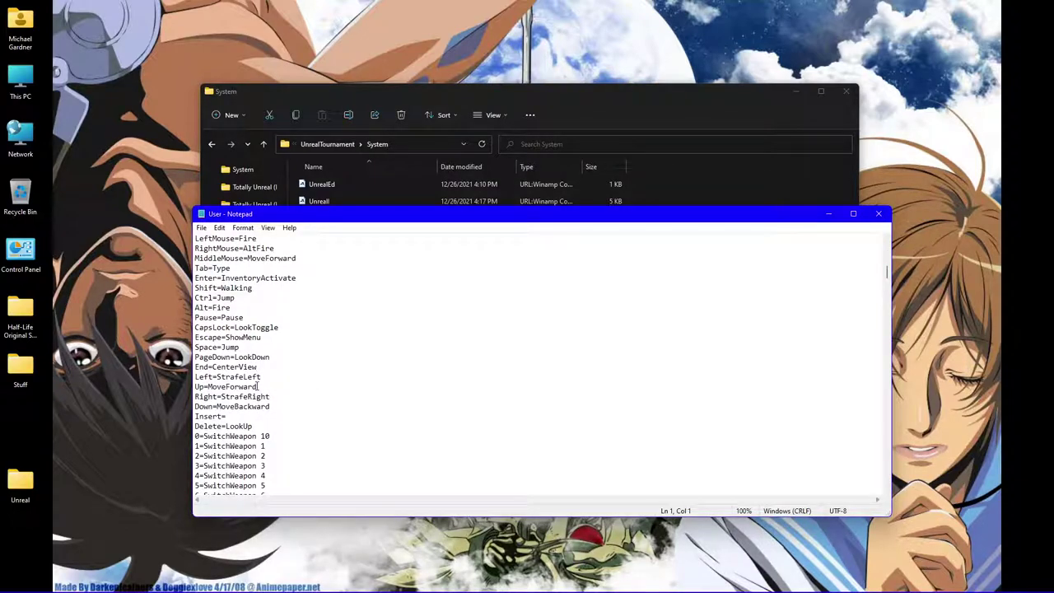
drag(257, 386, 208, 386)
right_click(210, 387)
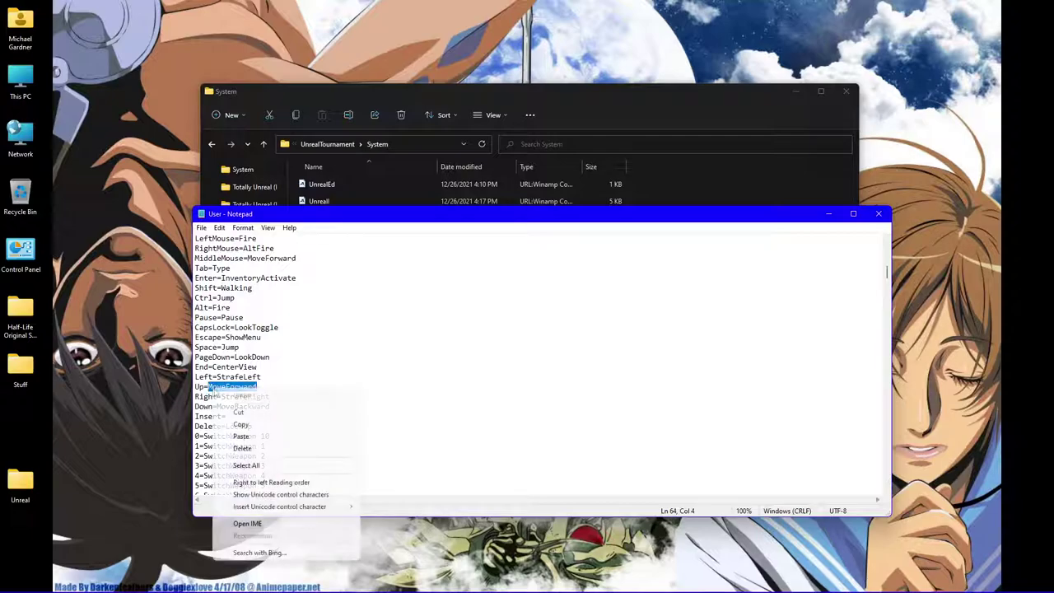
click(241, 411)
scroll(249, 395, down, 7)
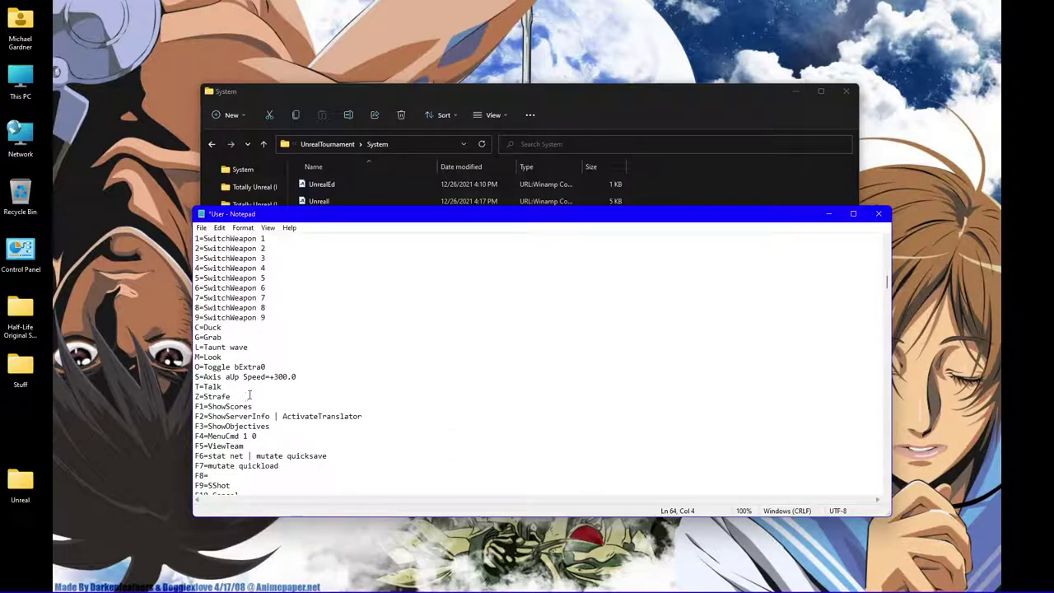
scroll(249, 396, down, 18)
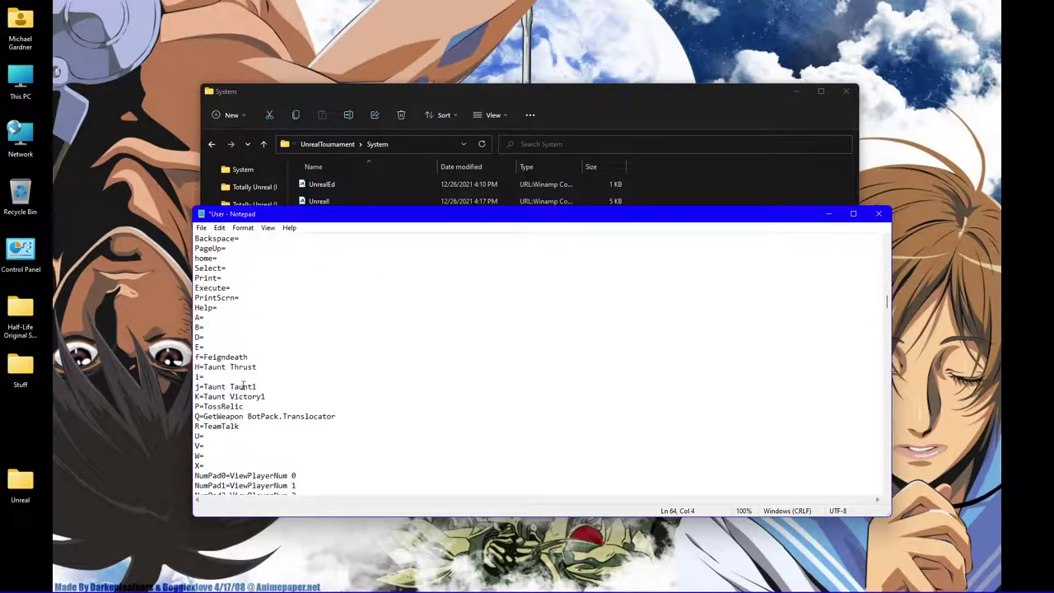
click(216, 454)
text(MoveForward)
Step: Cut the "Axis aUp Speed=+300.0" value from the S key binding
scroll(305, 422, up, 1)
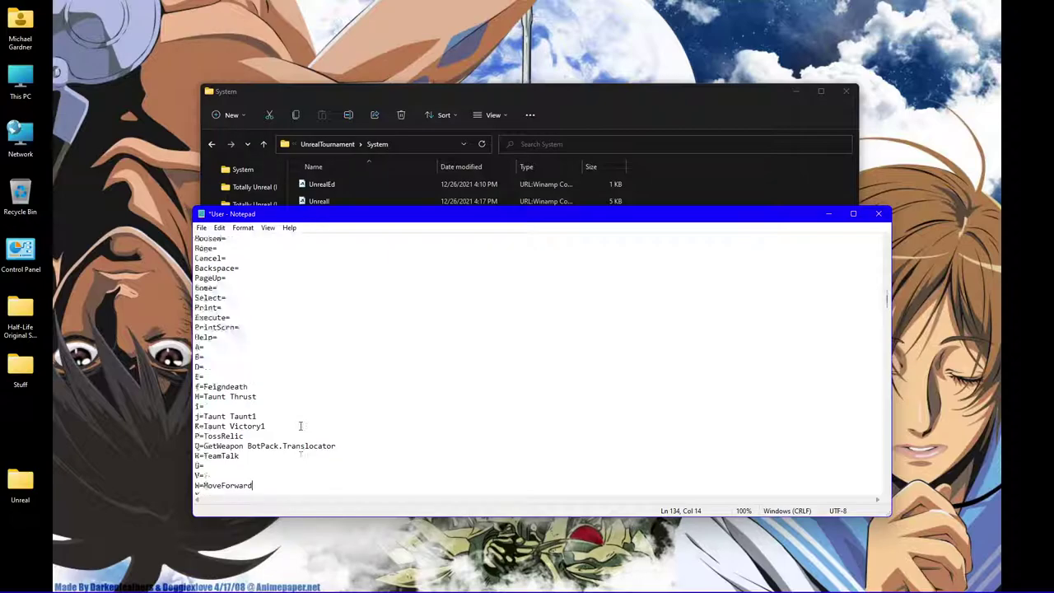
scroll(304, 412, up, 12)
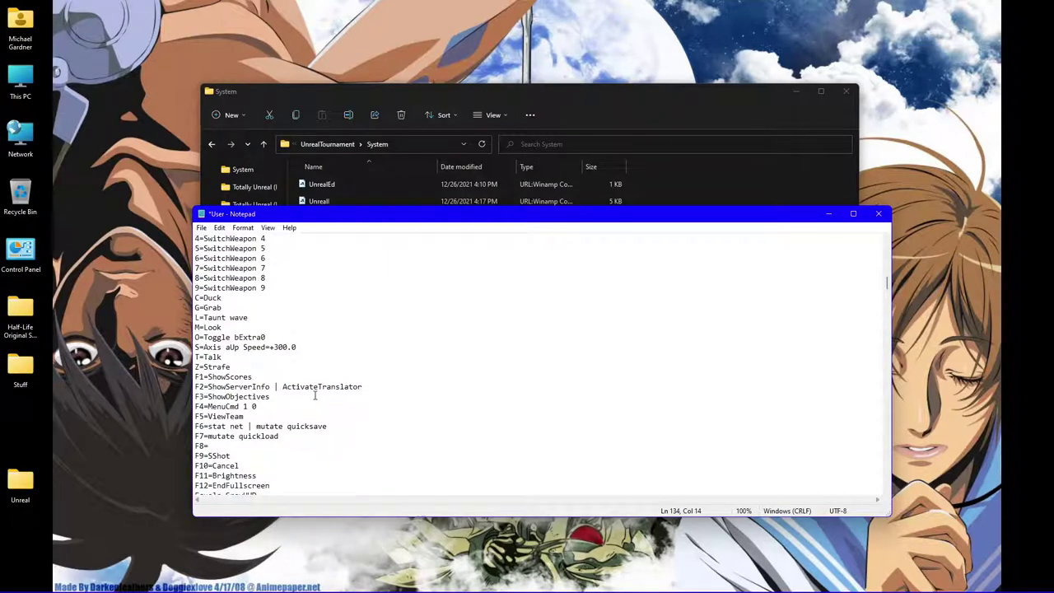
scroll(314, 395, up, 1)
drag(296, 376, 204, 377)
right_click(207, 379)
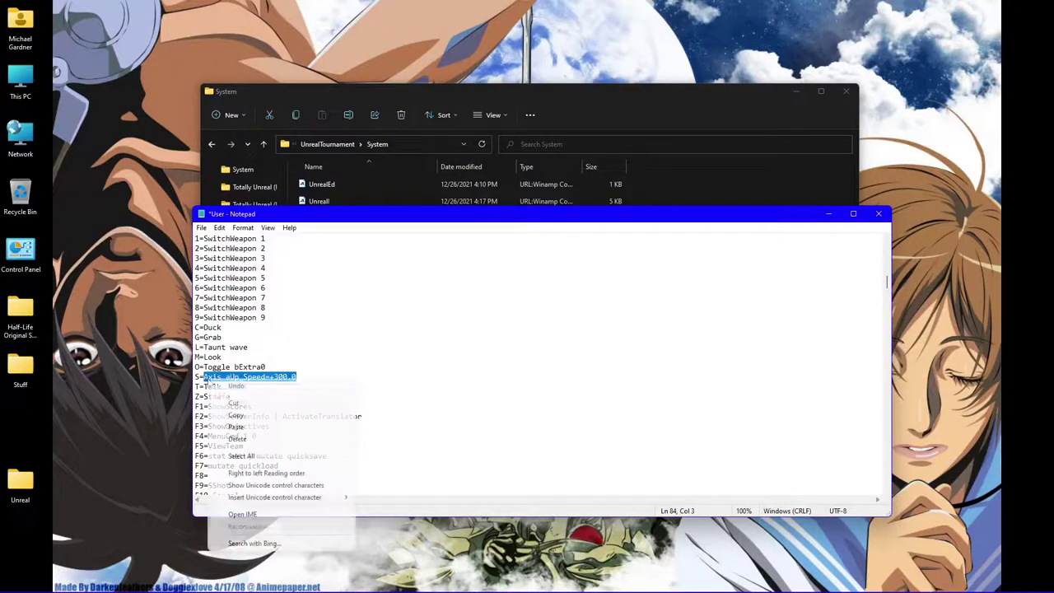
click(232, 403)
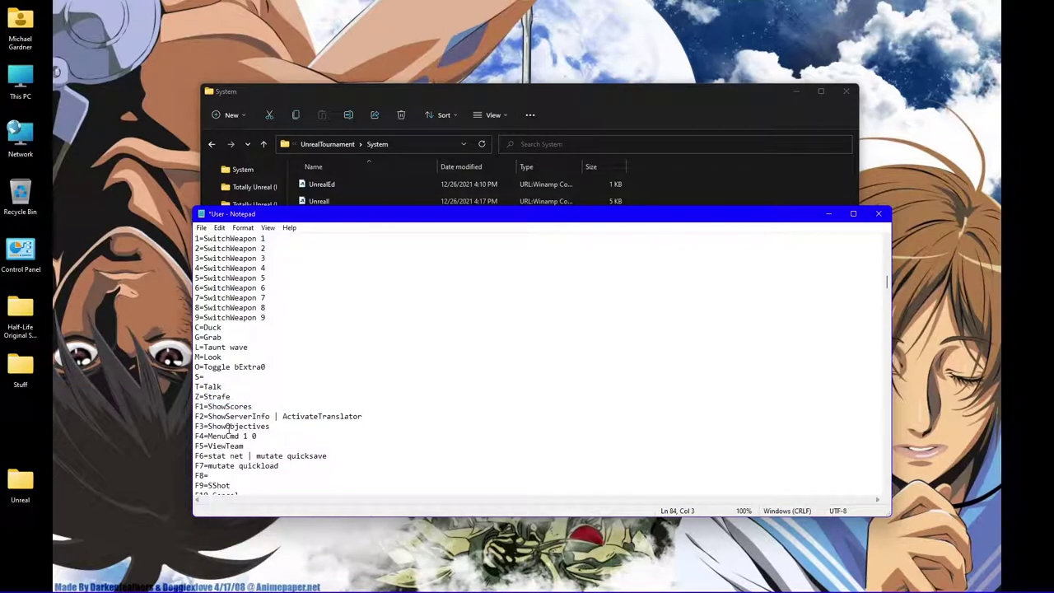
Step: Paste the cut "Axis aUp Speed=+300.0" value into the empty X key binding
scroll(231, 429, down, 20)
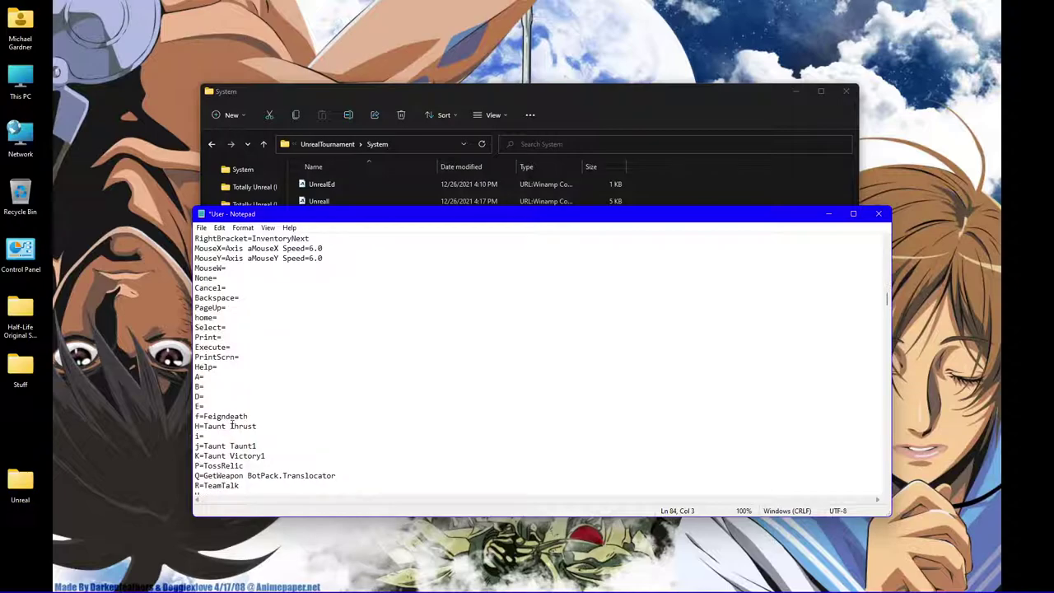
scroll(235, 417, down, 2)
scroll(223, 405, down, 15)
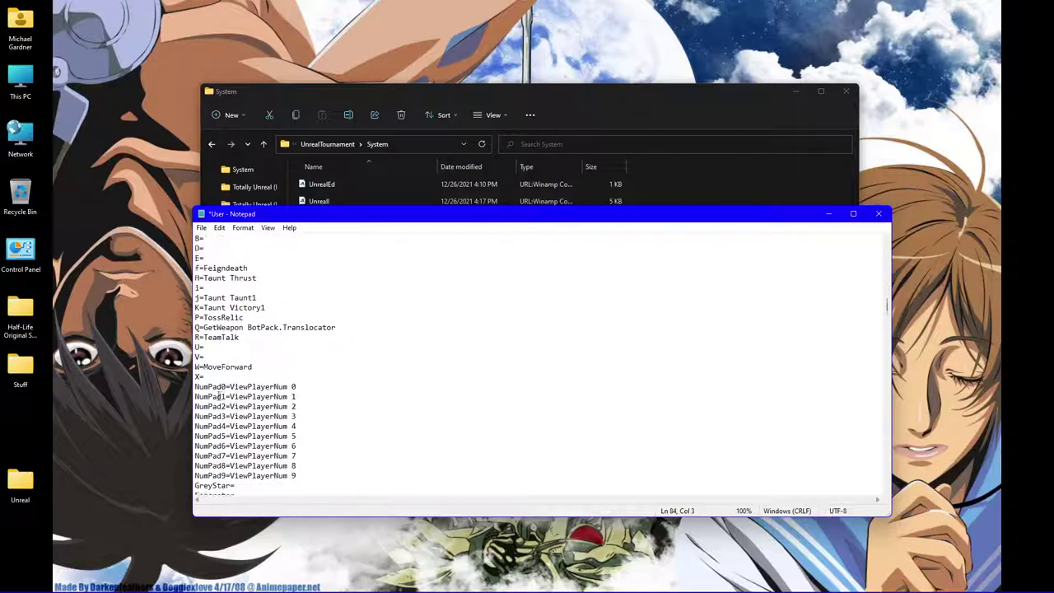
scroll(224, 403, down, 15)
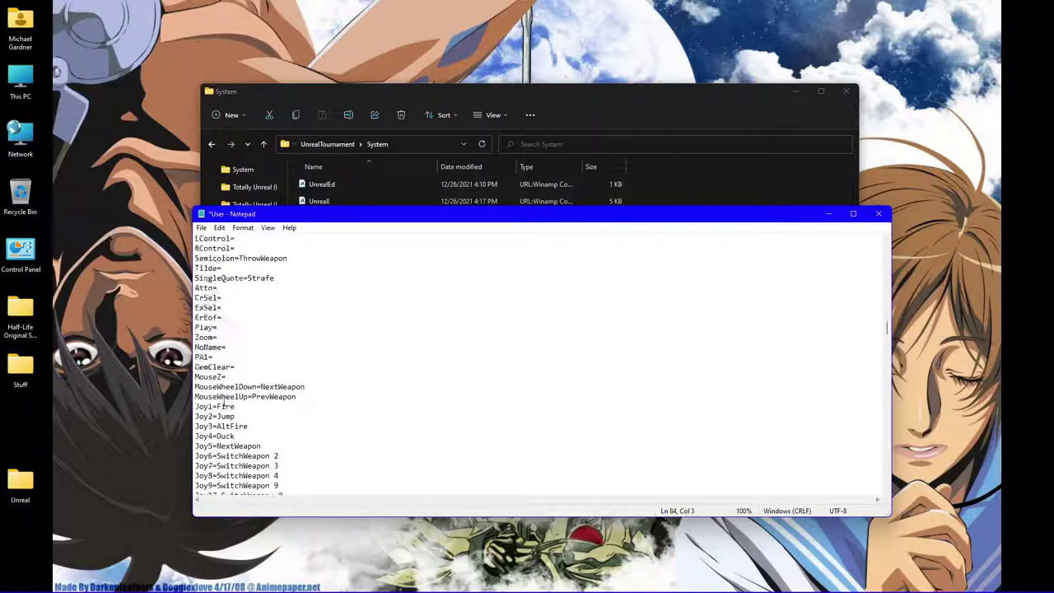
scroll(229, 410, up, 16)
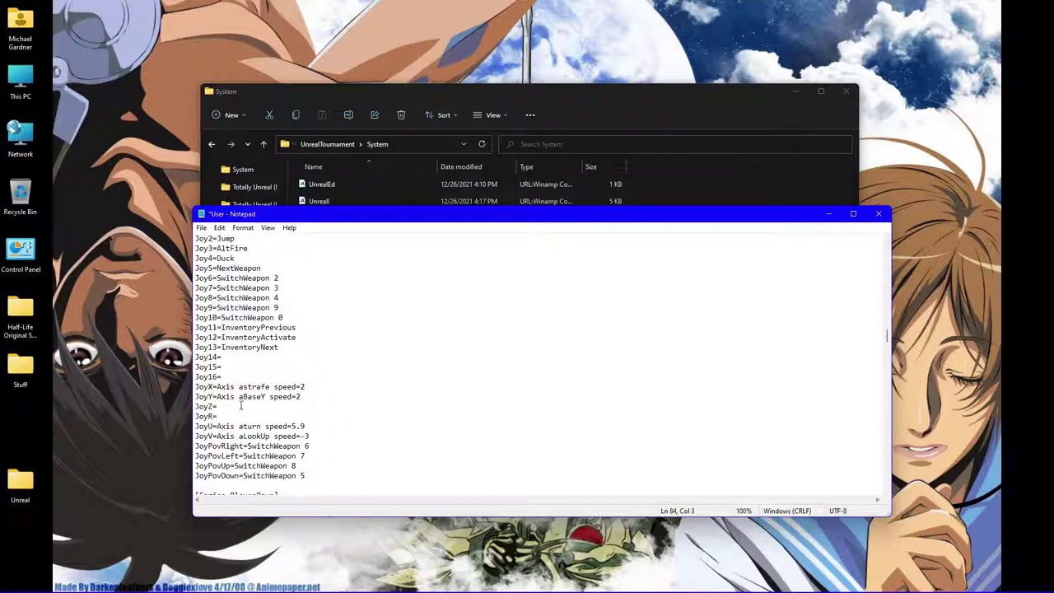
scroll(246, 398, up, 13)
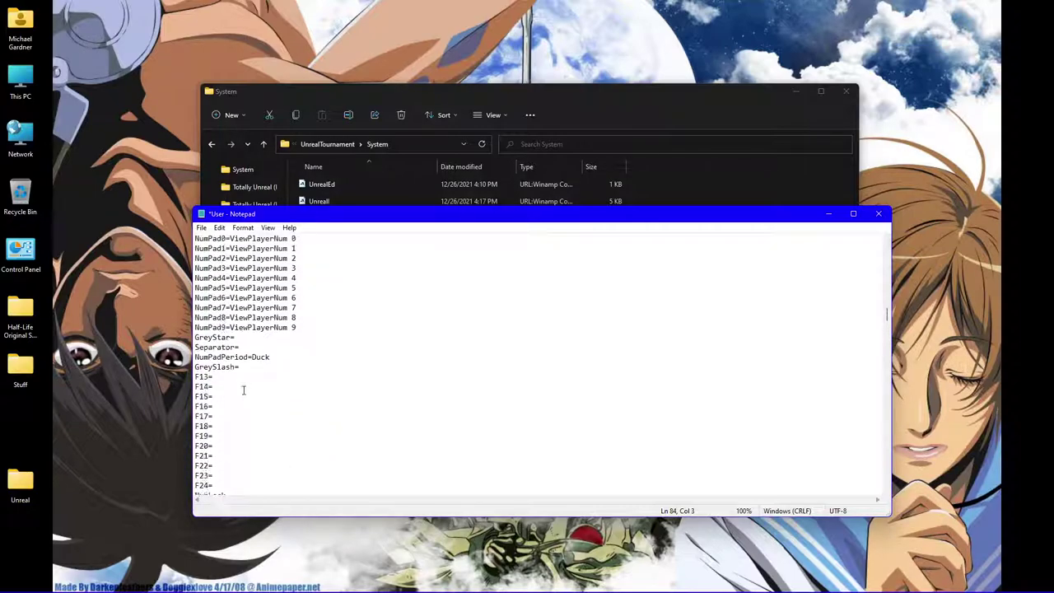
scroll(246, 387, up, 3)
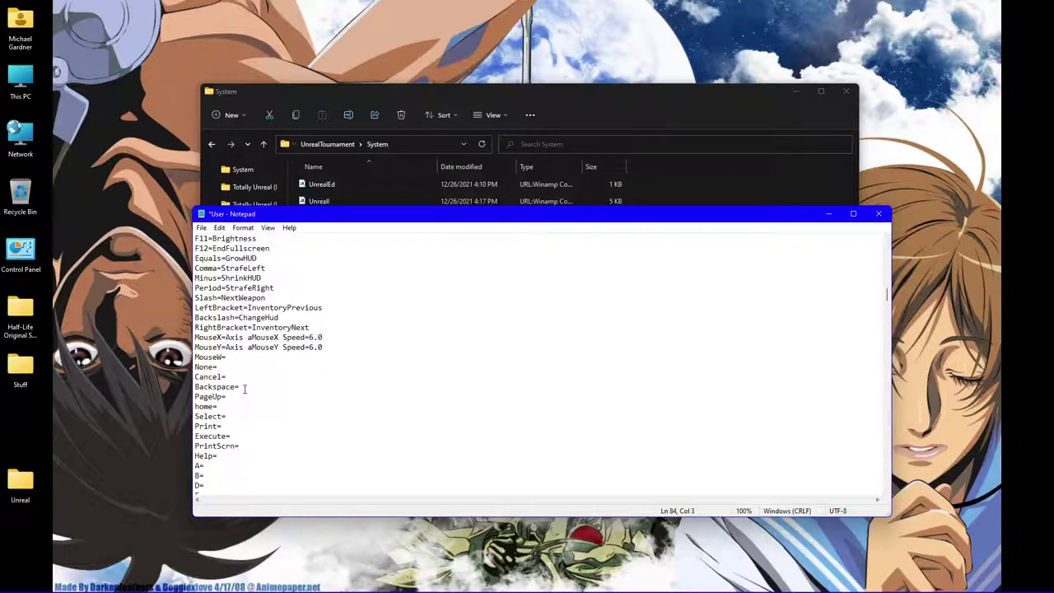
scroll(244, 390, down, 4)
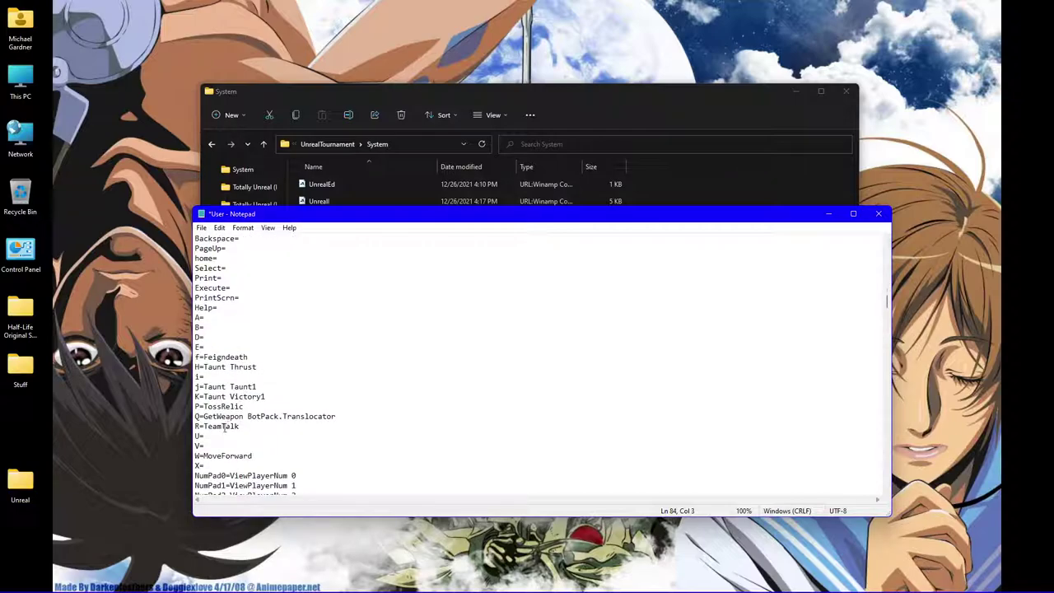
click(214, 465)
key(ctrl+v)
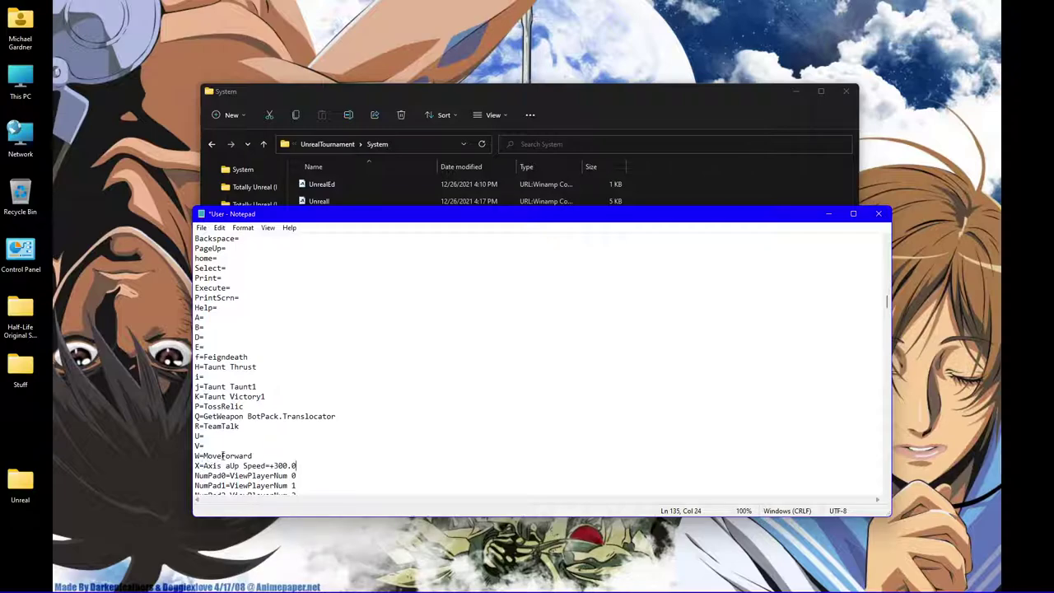
scroll(314, 406, up, 8)
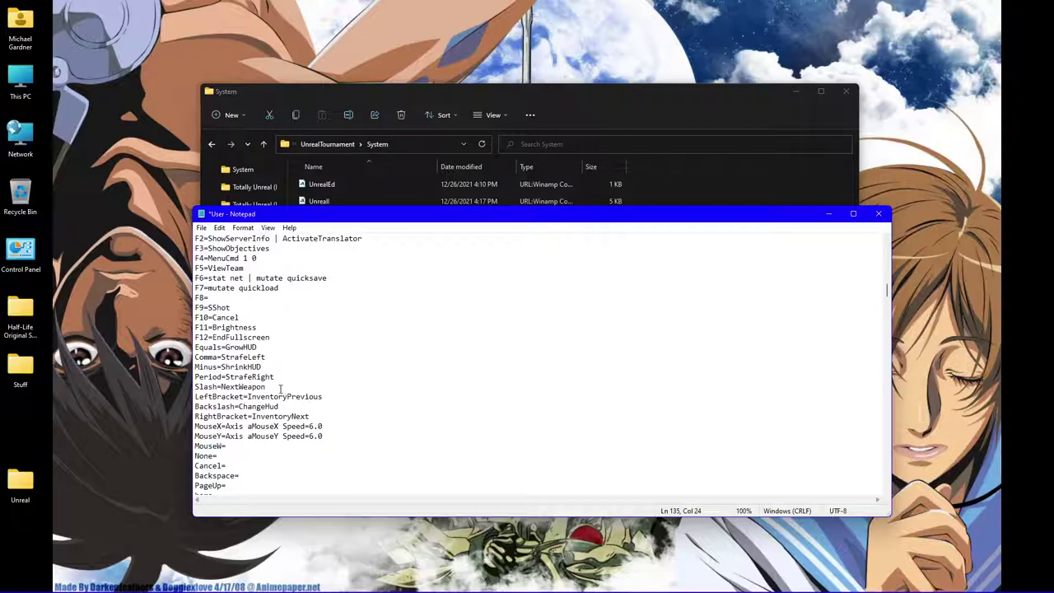
Step: Move the MoveBackward value from the Down key binding to the empty S key binding
scroll(273, 366, up, 11)
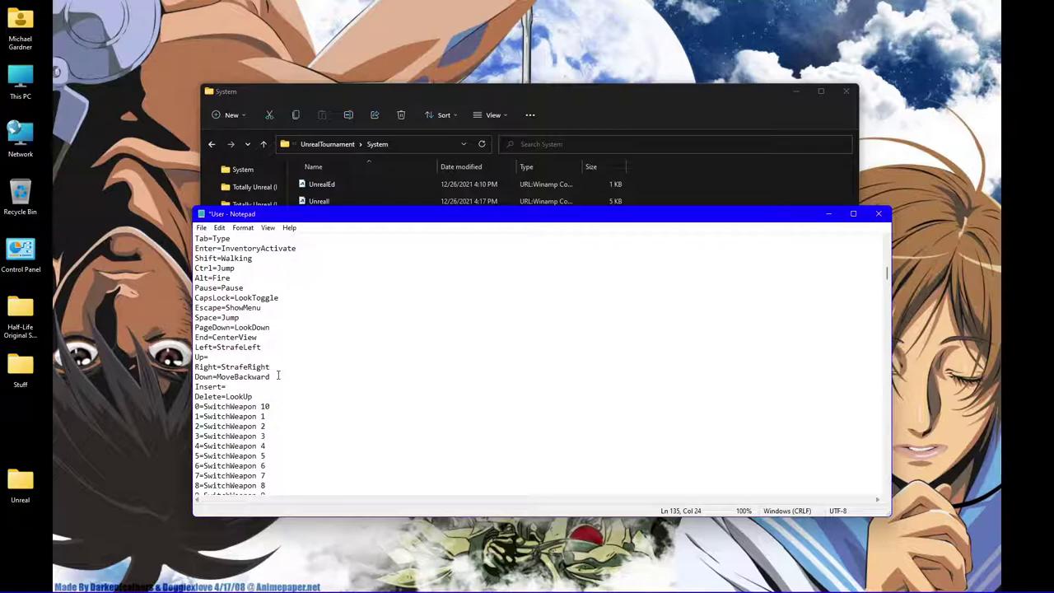
drag(271, 377, 217, 376)
key(ctrl+c)
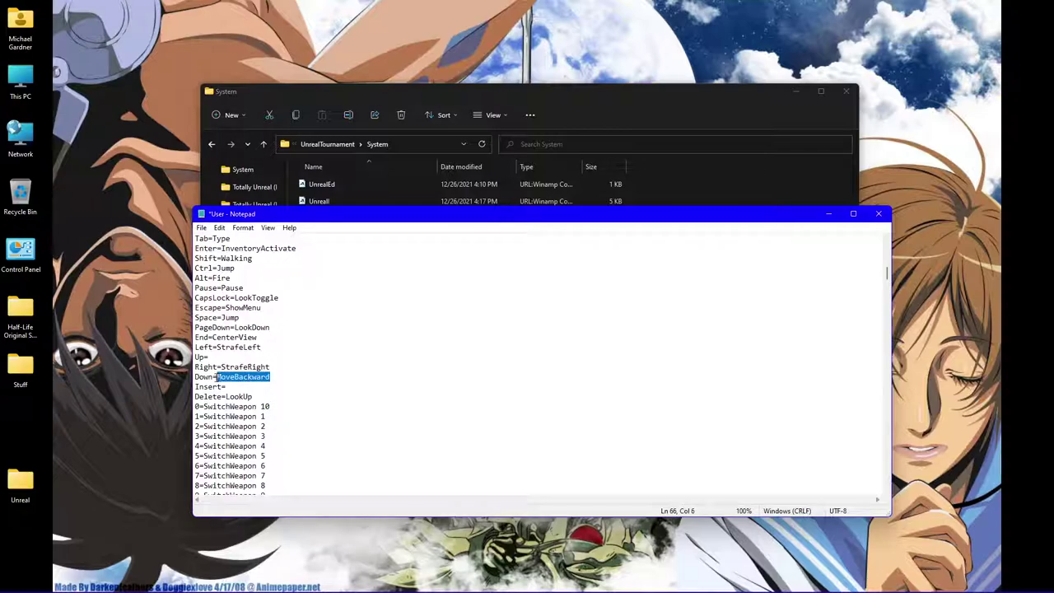
right_click(221, 377)
scroll(240, 400, down, 15)
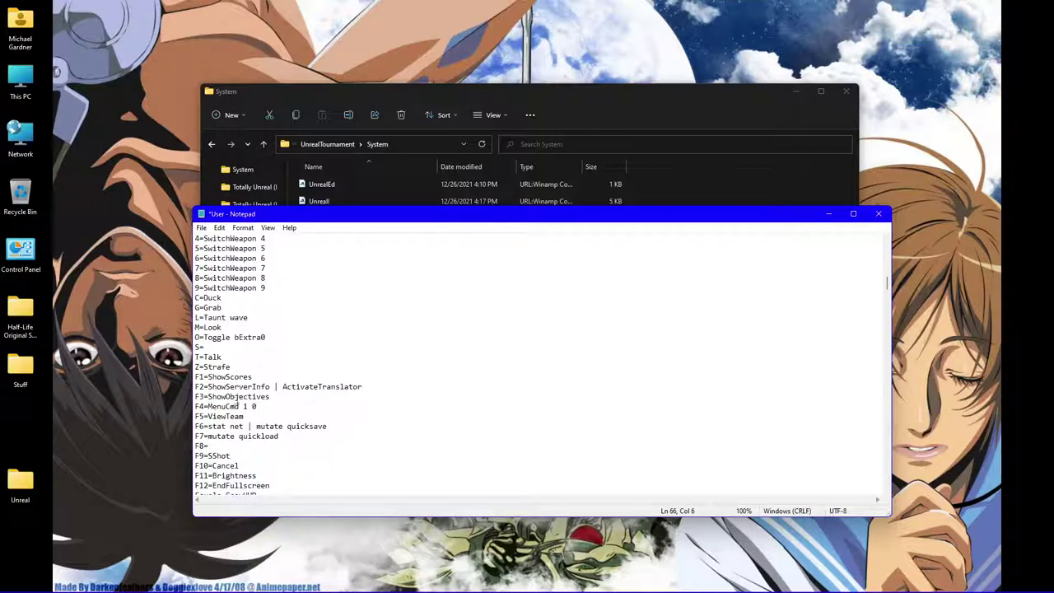
scroll(238, 400, down, 5)
scroll(247, 395, up, 9)
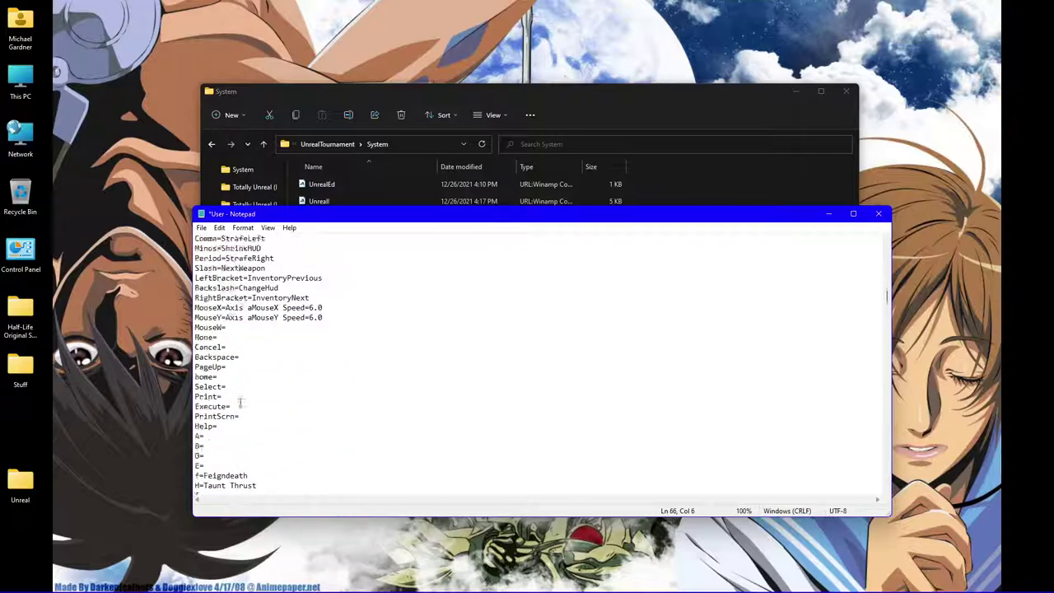
scroll(248, 393, up, 4)
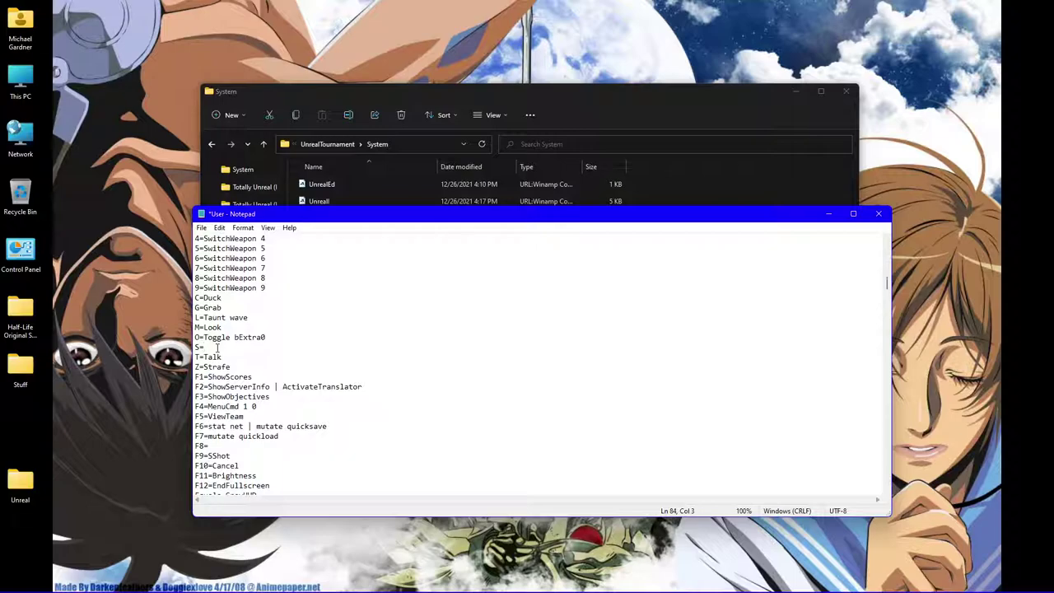
key(ctrl+v)
Step: Move the StrafeLeft value from the Left key binding to the empty A key binding
scroll(267, 376, down, 5)
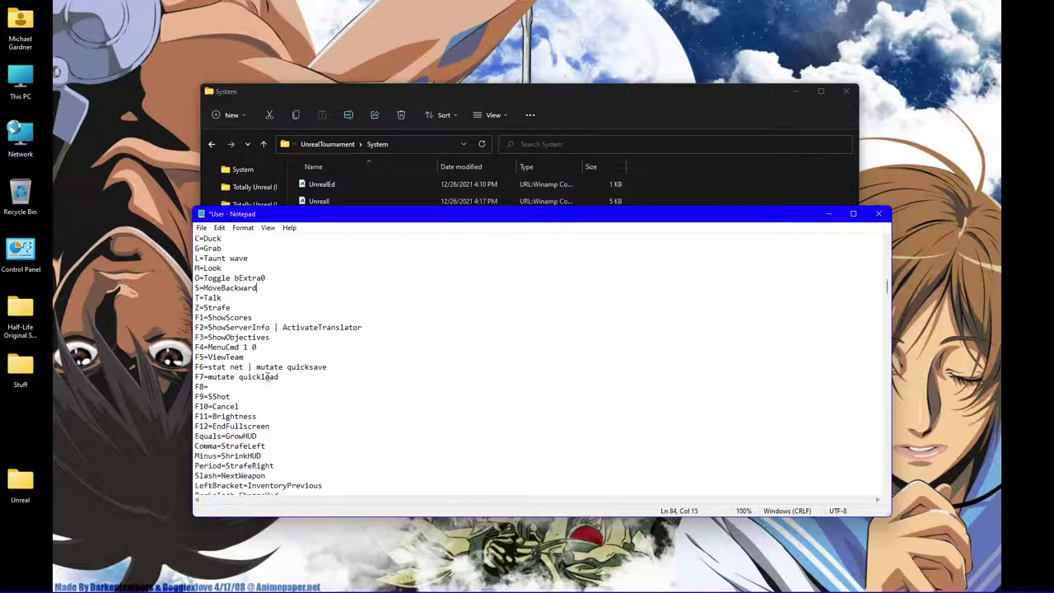
scroll(283, 380, down, 3)
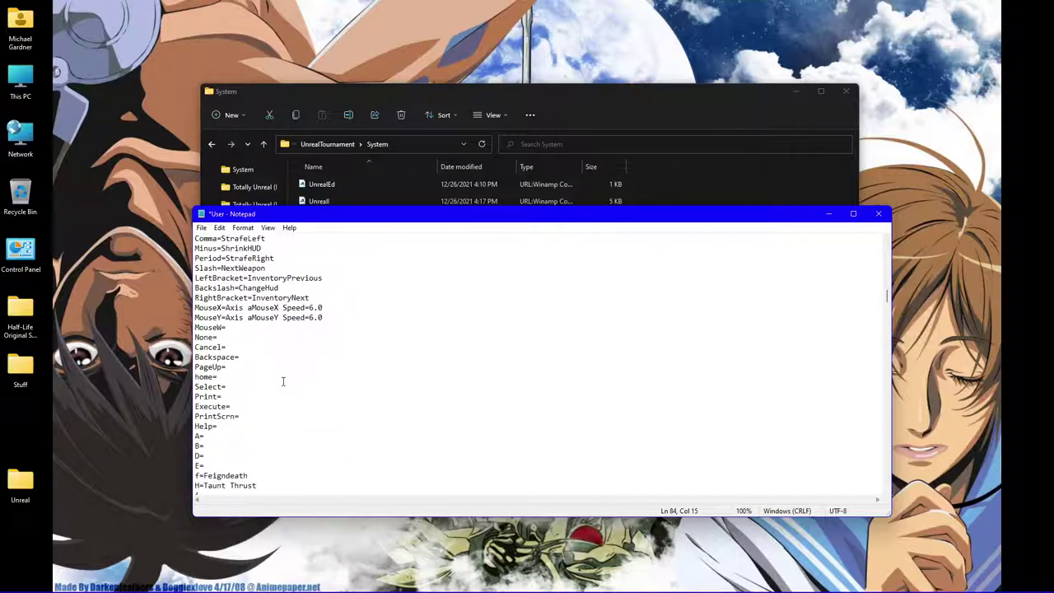
scroll(282, 381, up, 4)
mouse_move(276, 356)
mouse_down()
mouse_move(225, 359)
mouse_move(271, 360)
mouse_up()
scroll(267, 359, up, 5)
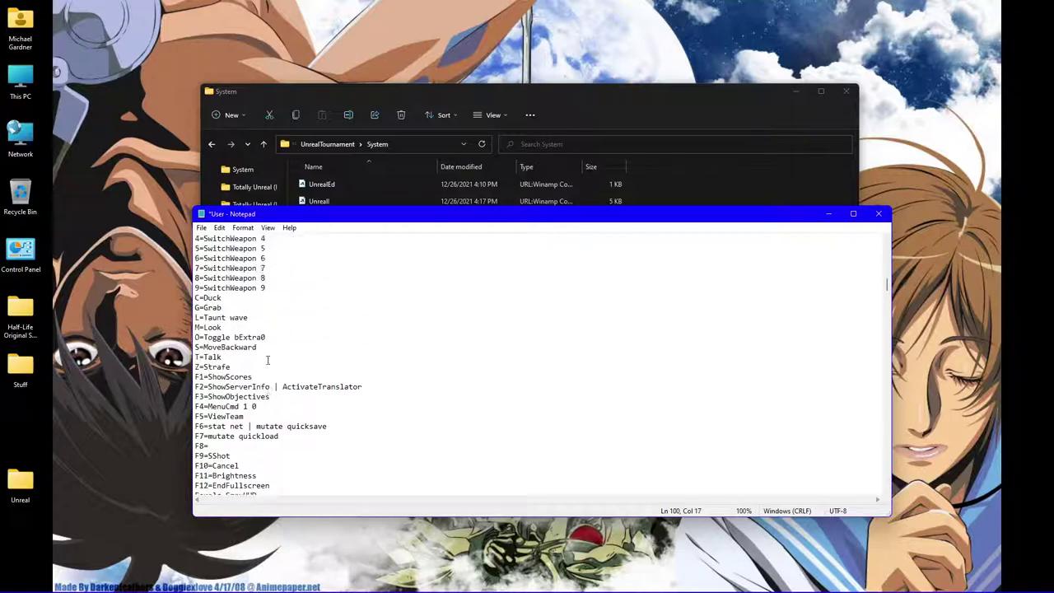
scroll(265, 342, up, 4)
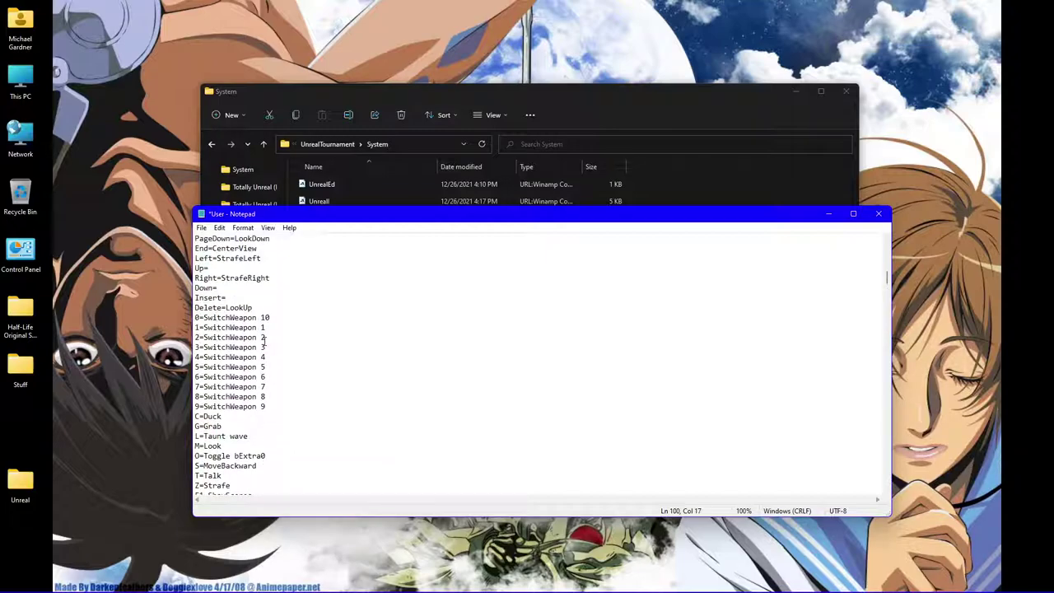
drag(269, 258, 217, 257)
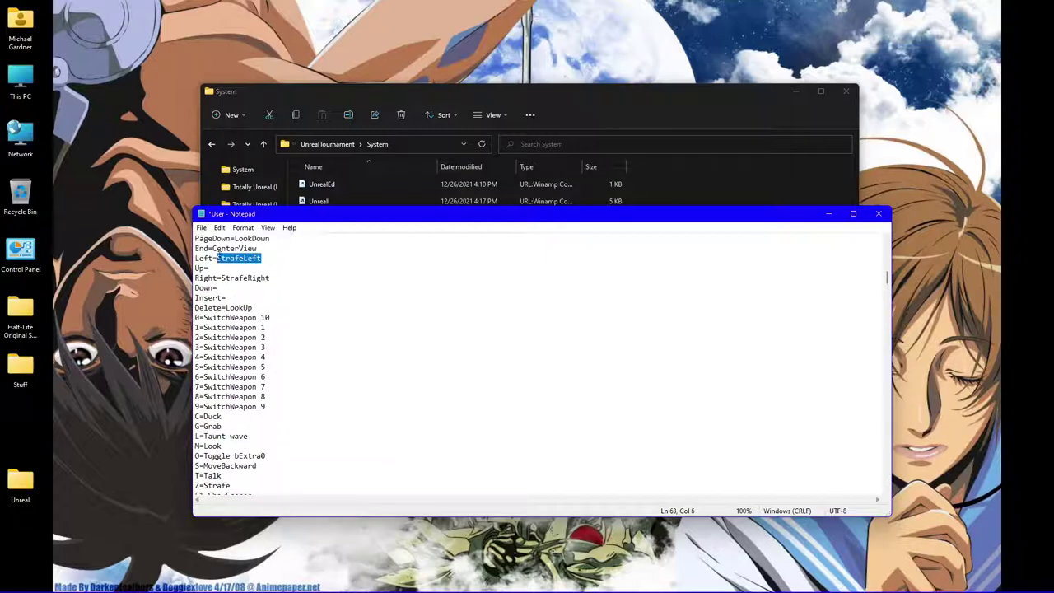
right_click(224, 259)
click(237, 277)
scroll(240, 337, down, 11)
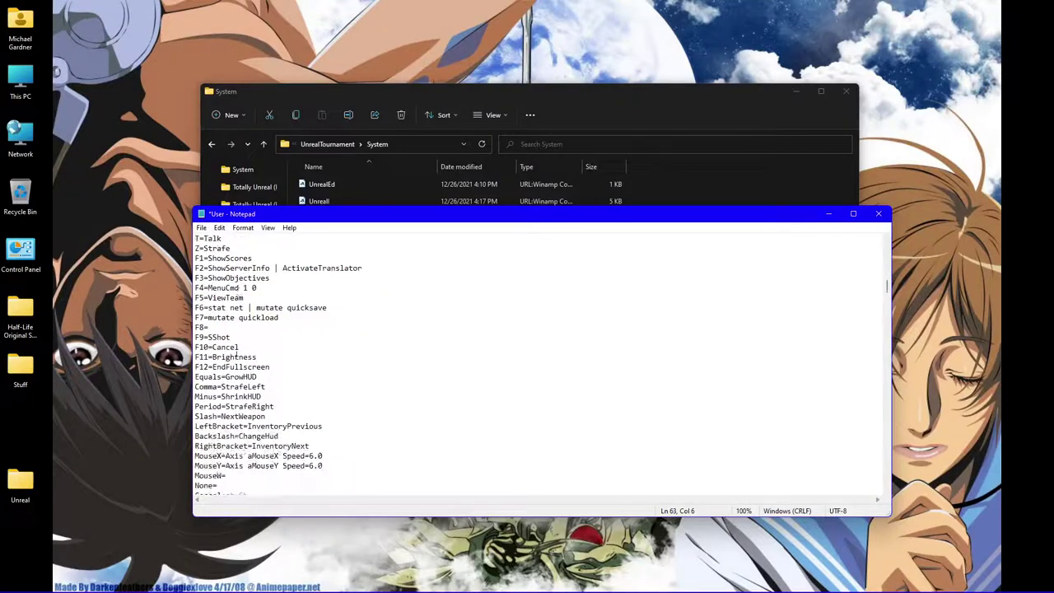
scroll(247, 356, down, 4)
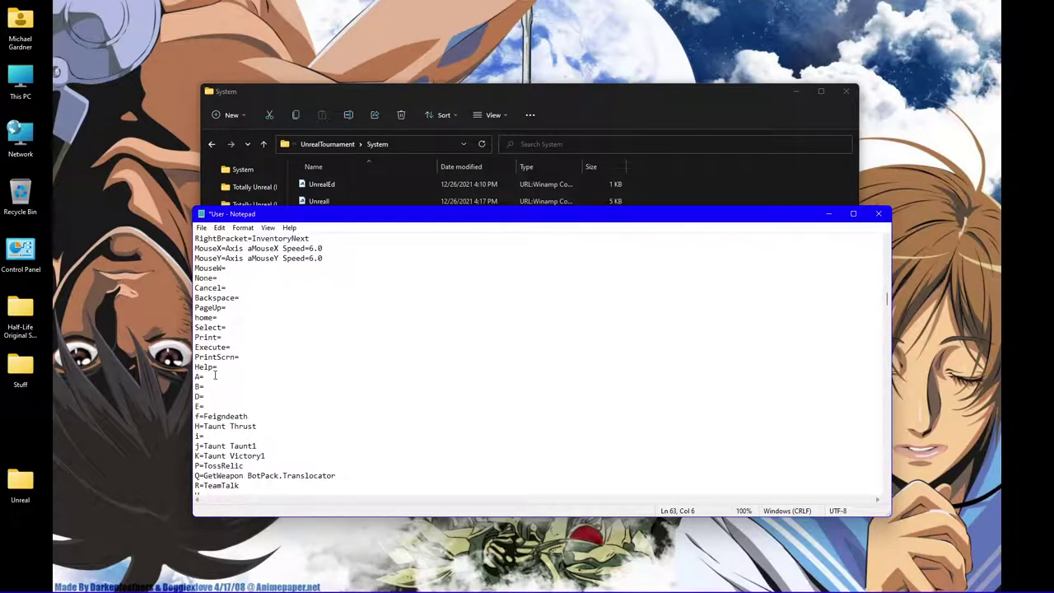
click(215, 375)
key(ctrl+v)
Step: Move the StrafeRight value from the Right key binding to the empty D key binding
scroll(278, 388, up, 10)
scroll(288, 372, up, 6)
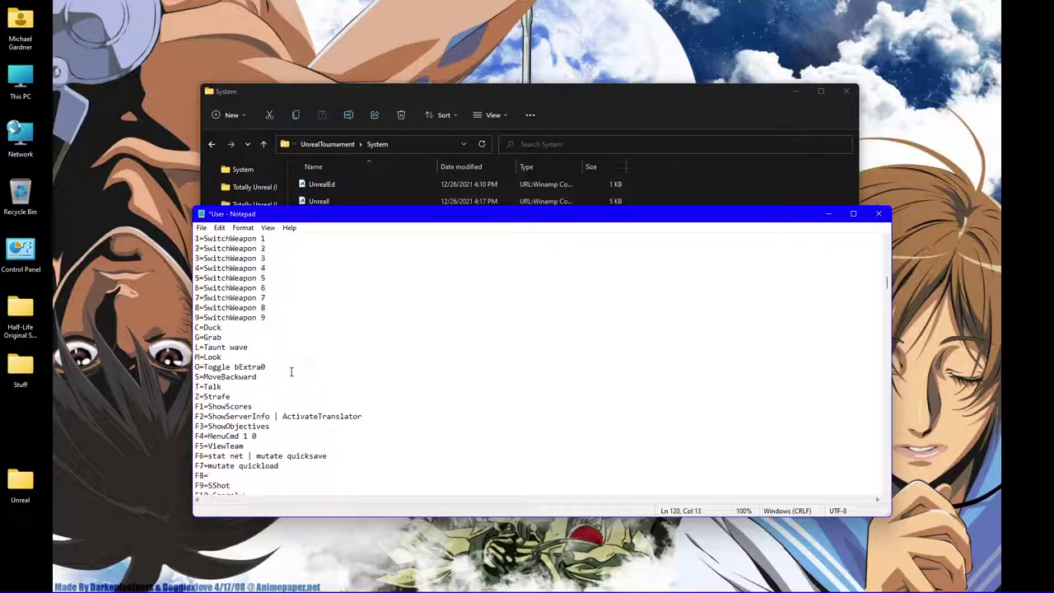
drag(270, 307, 226, 307)
right_click(241, 308)
click(241, 330)
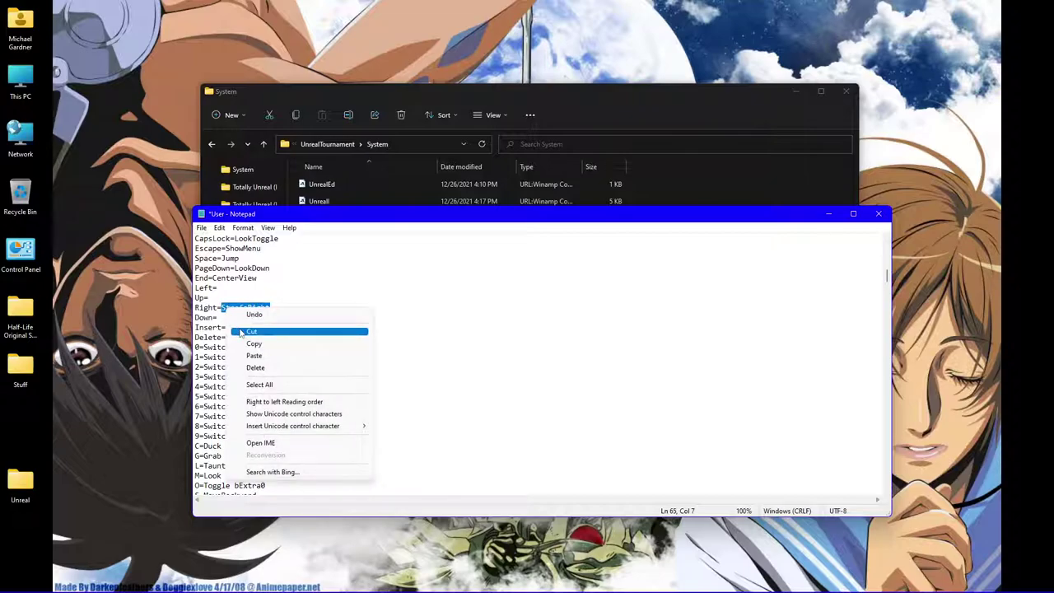
scroll(242, 354, down, 6)
scroll(247, 366, down, 10)
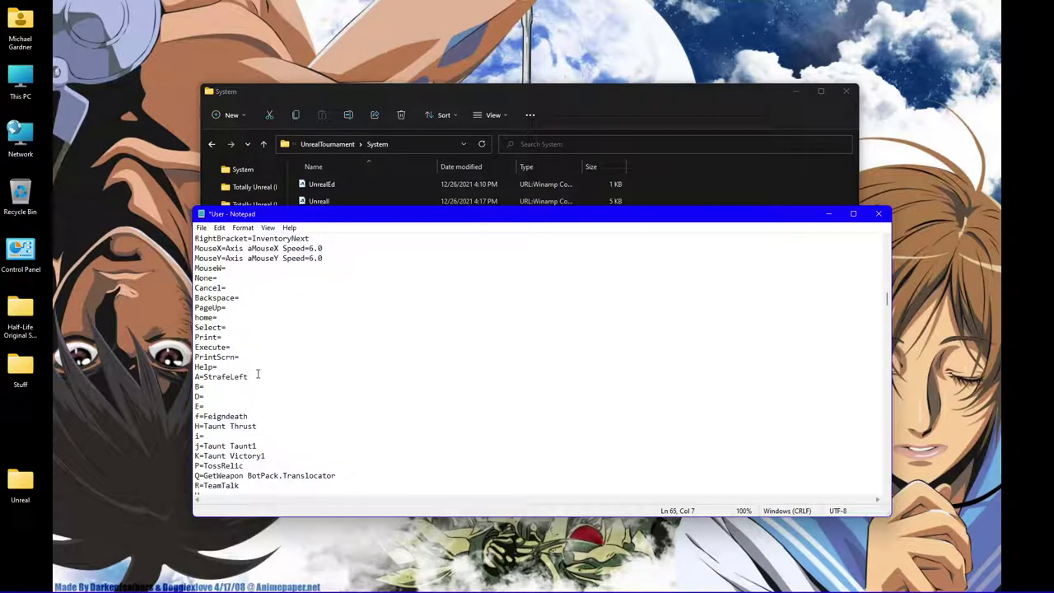
click(210, 395)
key(ctrl+v)
Step: Save the edited User configuration file and close it
click(201, 227)
click(223, 278)
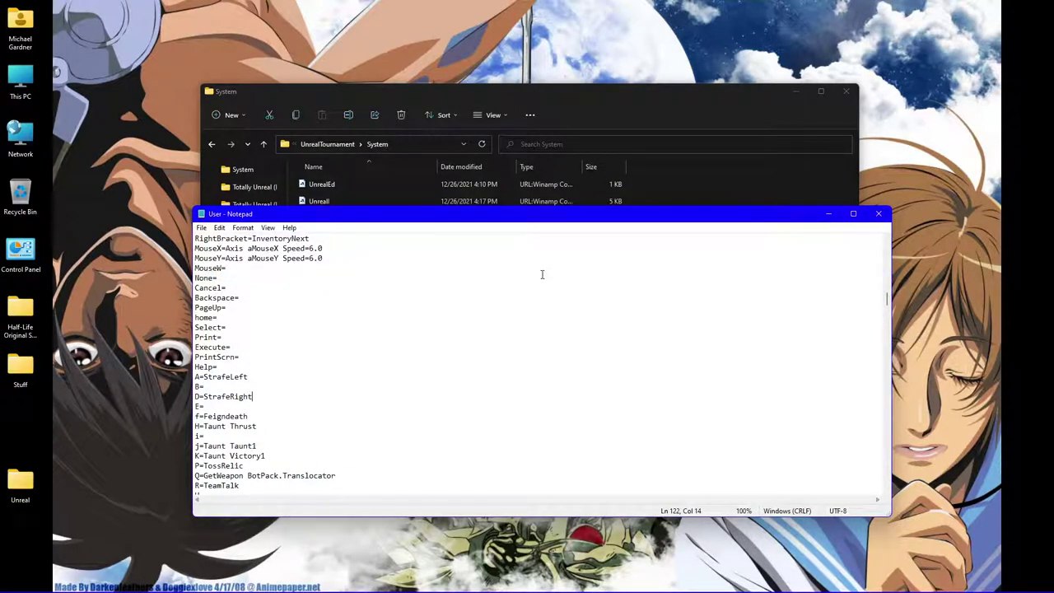
click(878, 214)
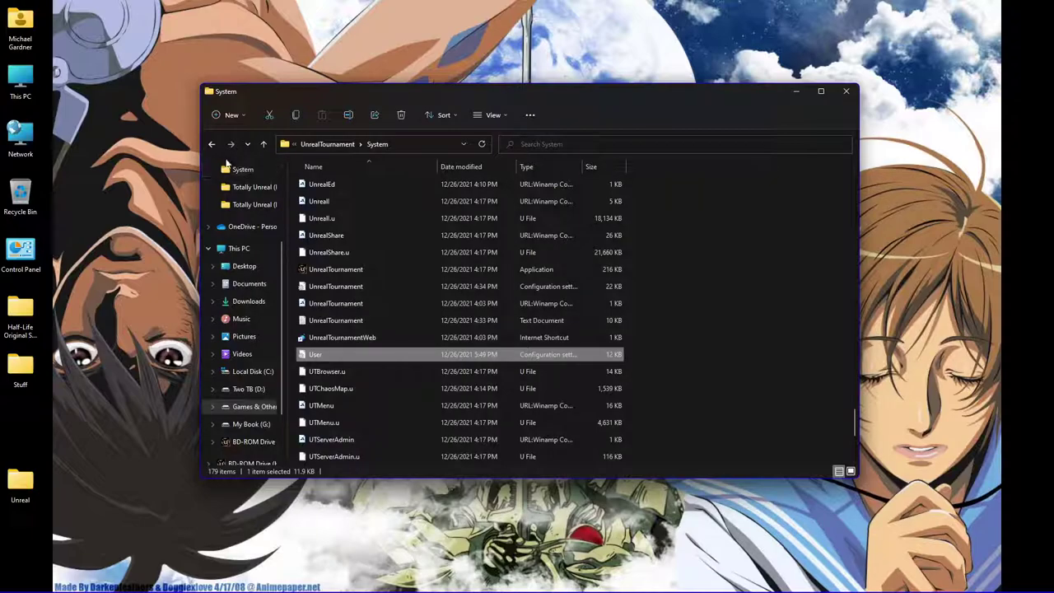
Step: Return from the UnrealTournament System folder to the Epic Games folder and clear the selection
click(212, 145)
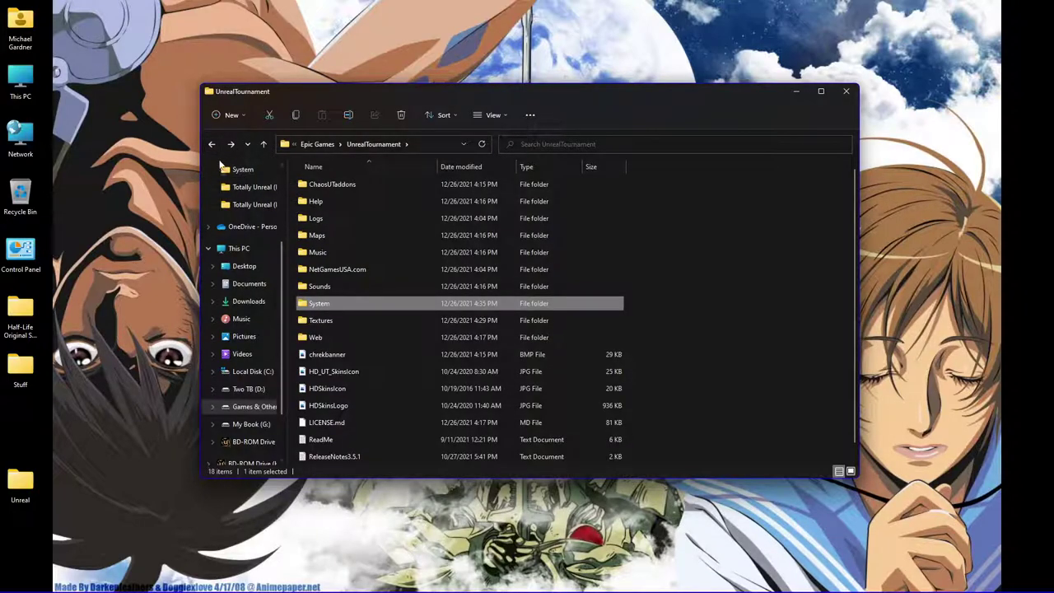
click(211, 144)
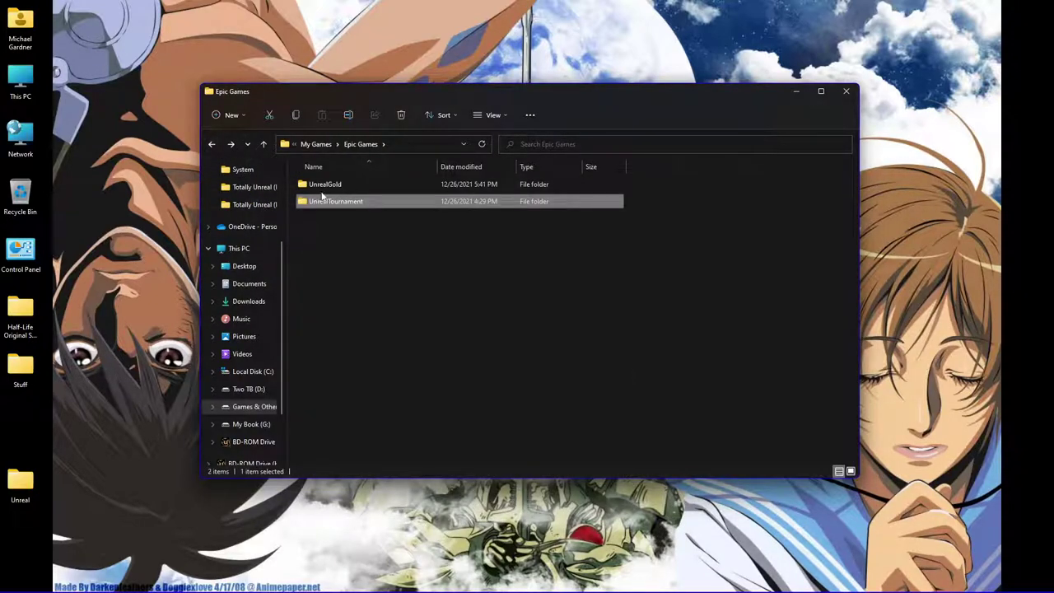
click(372, 274)
Step: Switch to Unreal Gold by launching Play Unreal Gold from the Unreal Gold group of installed apps
click(18, 581)
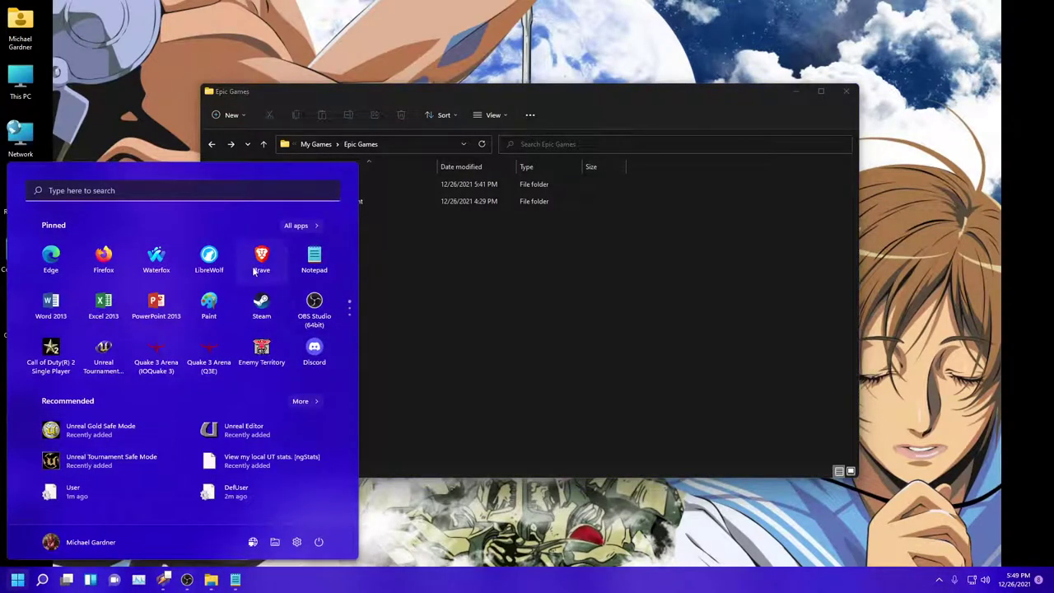
click(295, 224)
scroll(224, 323, down, 5)
scroll(223, 319, down, 10)
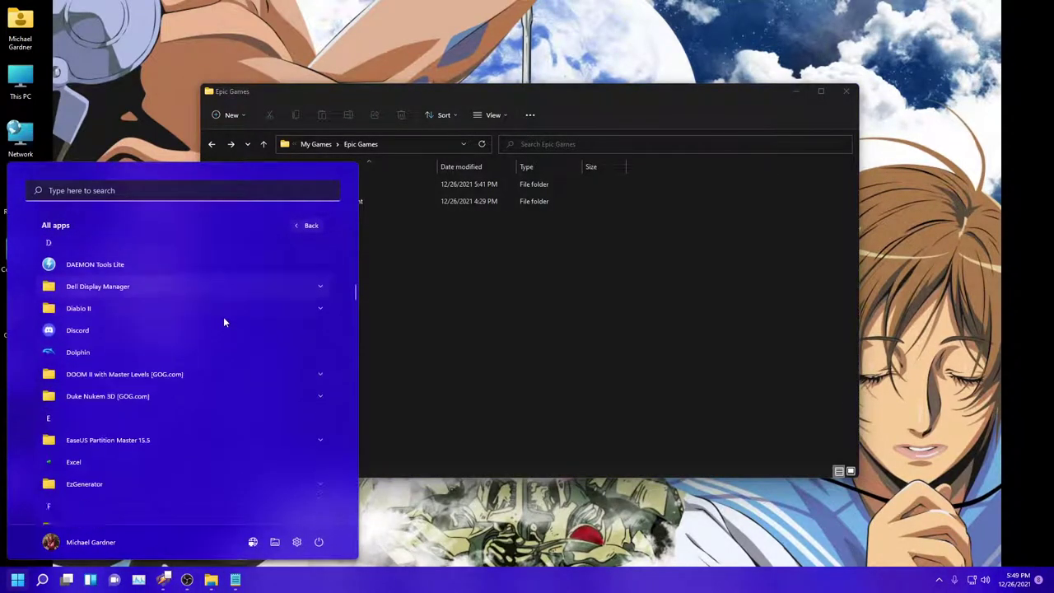
scroll(209, 325, down, 10)
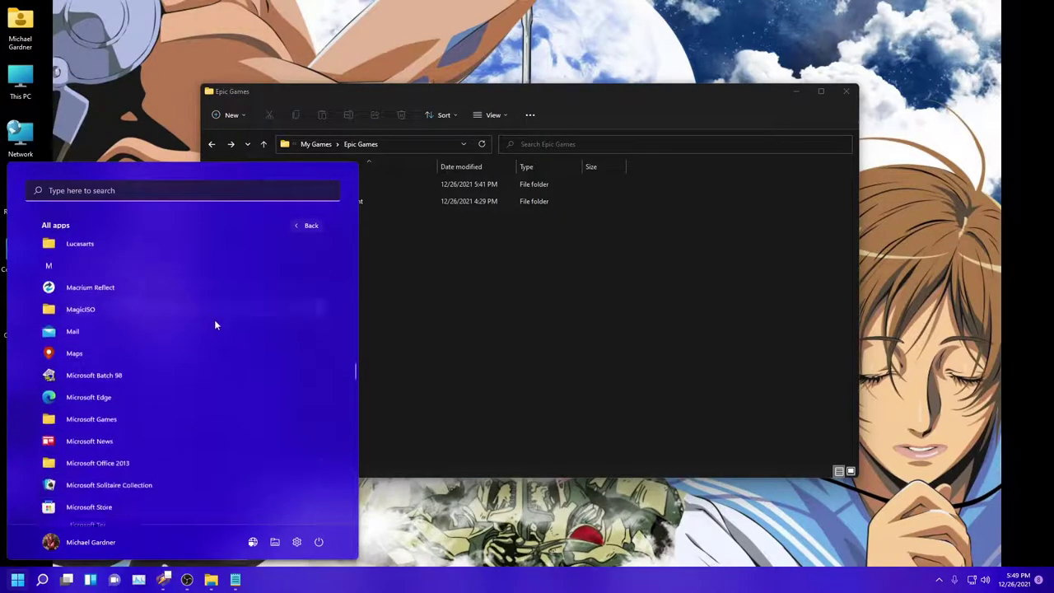
scroll(174, 334, down, 8)
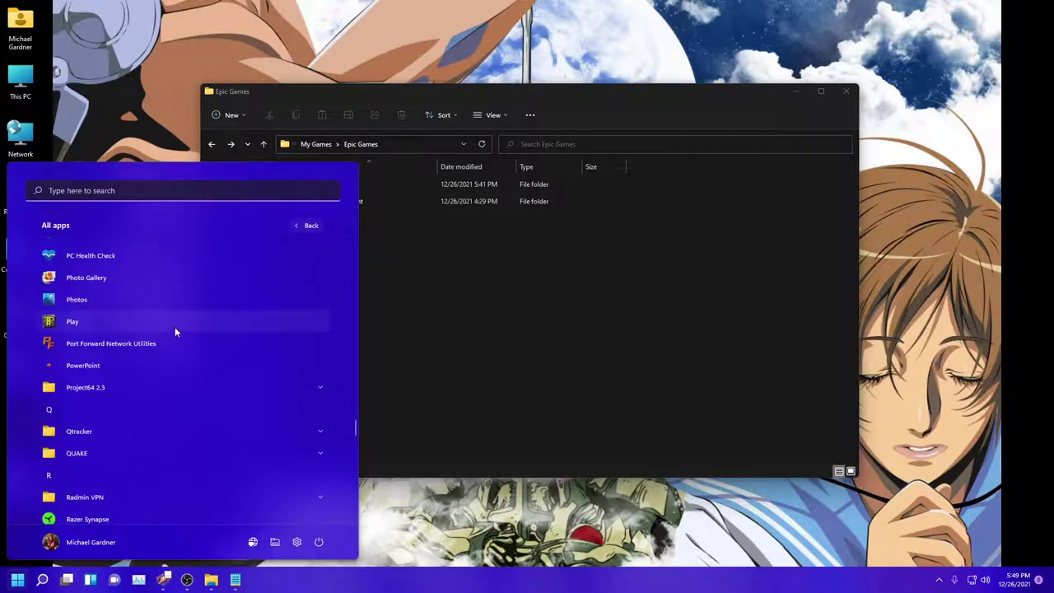
scroll(168, 338, down, 4)
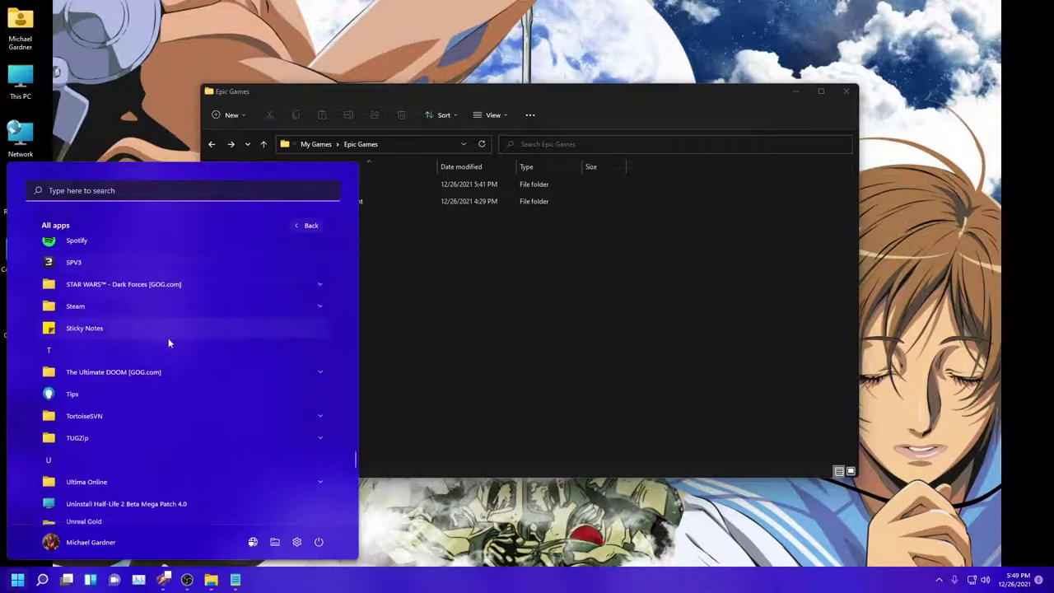
click(125, 354)
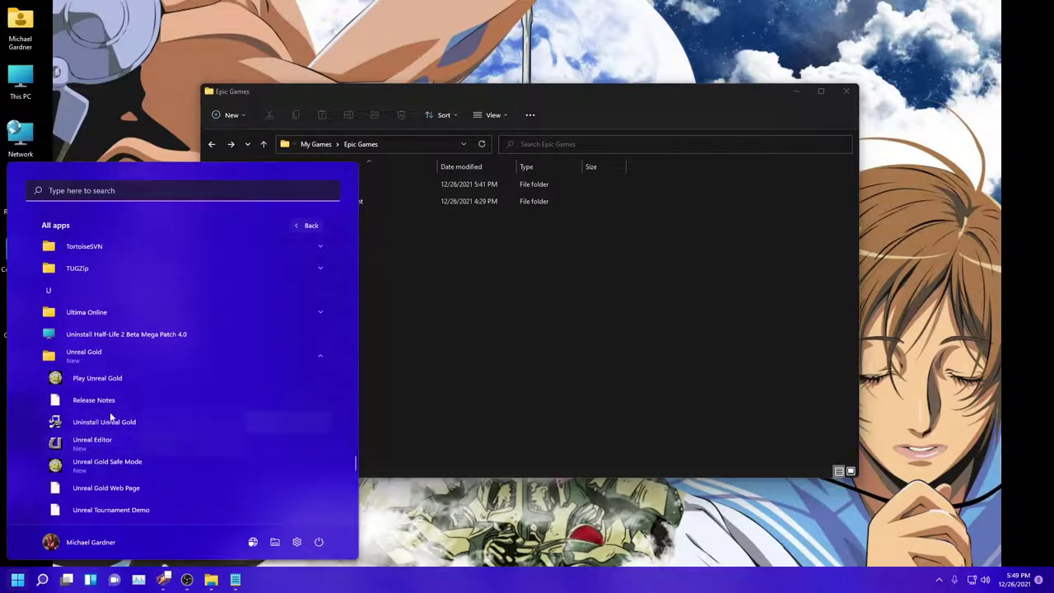
click(115, 382)
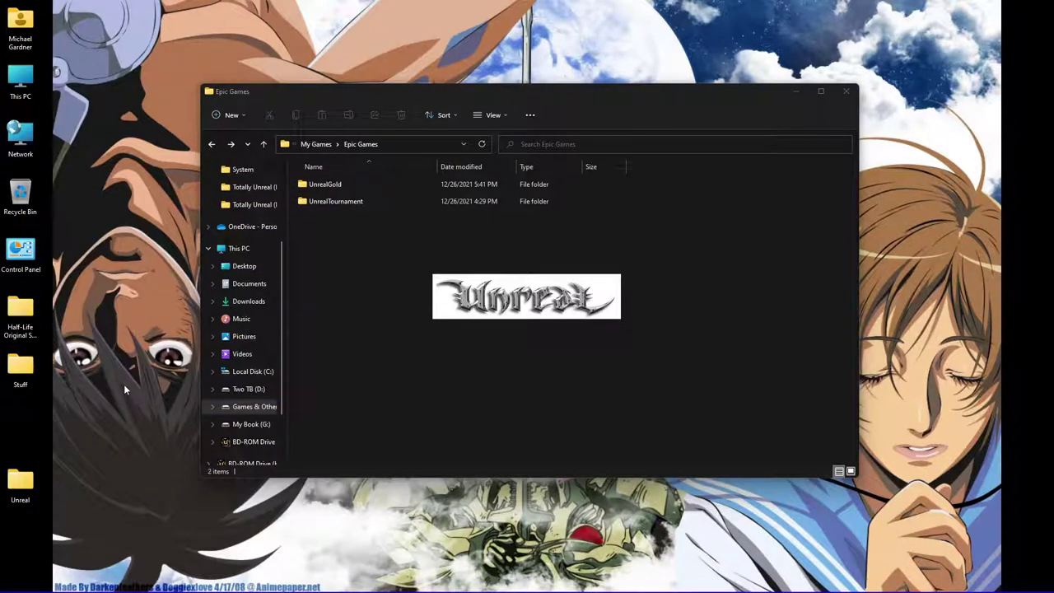
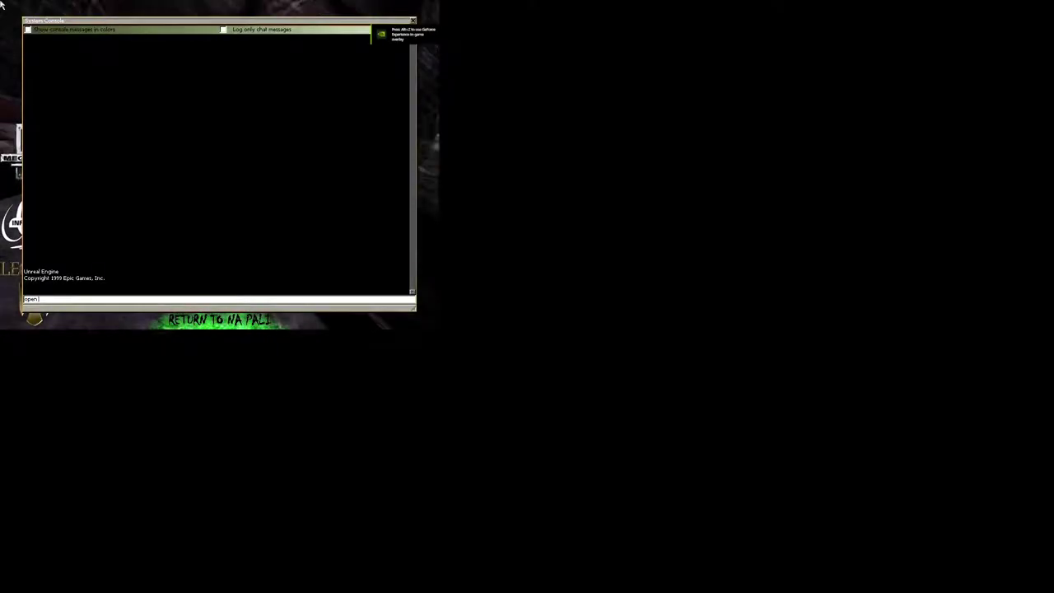
Step: Load the Unreal map with the console command "open unreal"
text(unreal)
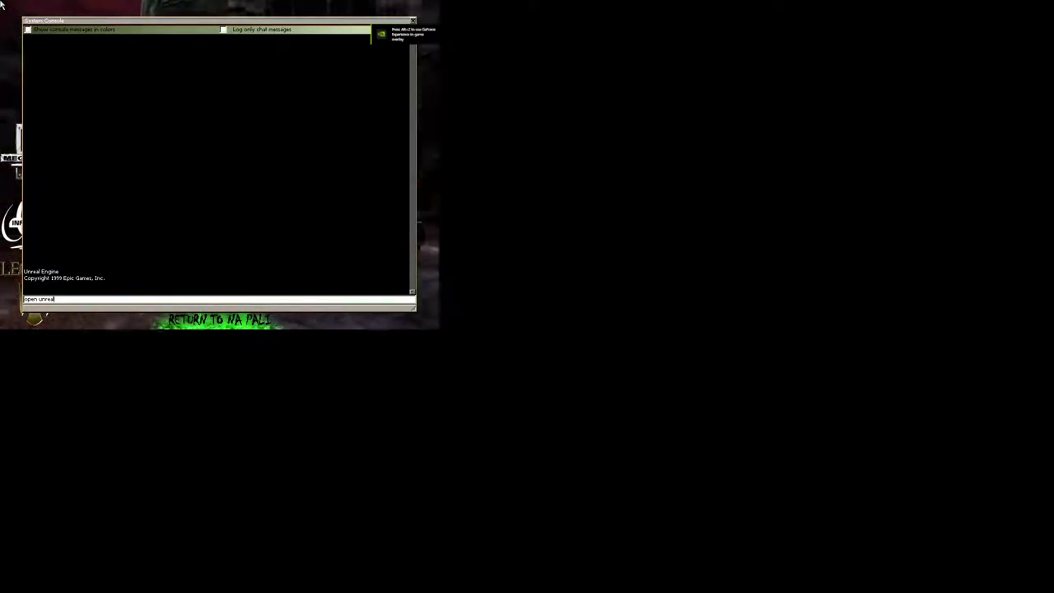
key(Return)
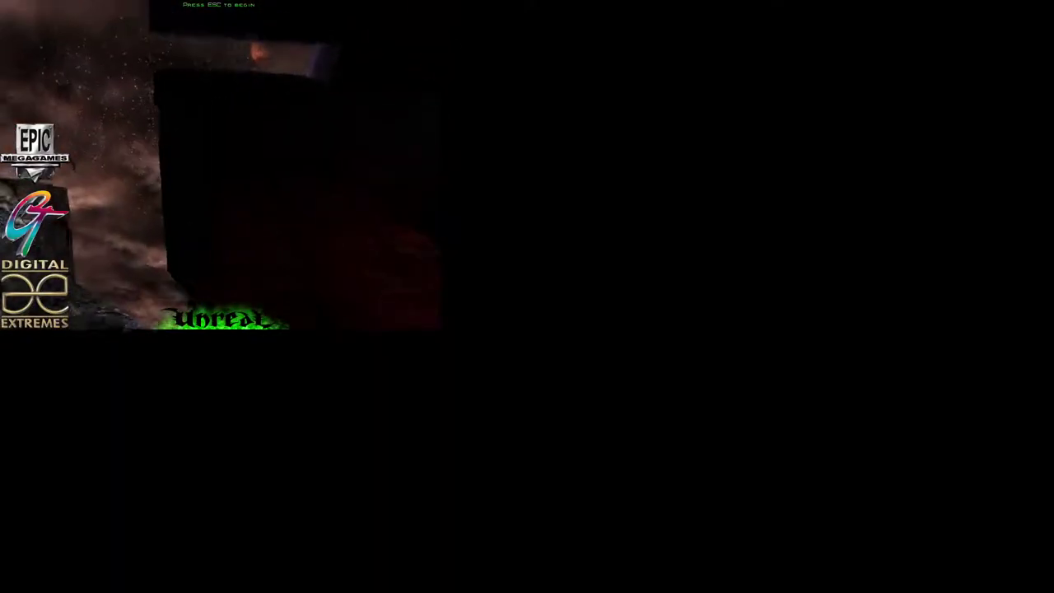
Step: Set the video resolution to 1920x1080 in the game preferences and keep the new video settings
key(Escape)
mouse_move(156, 5)
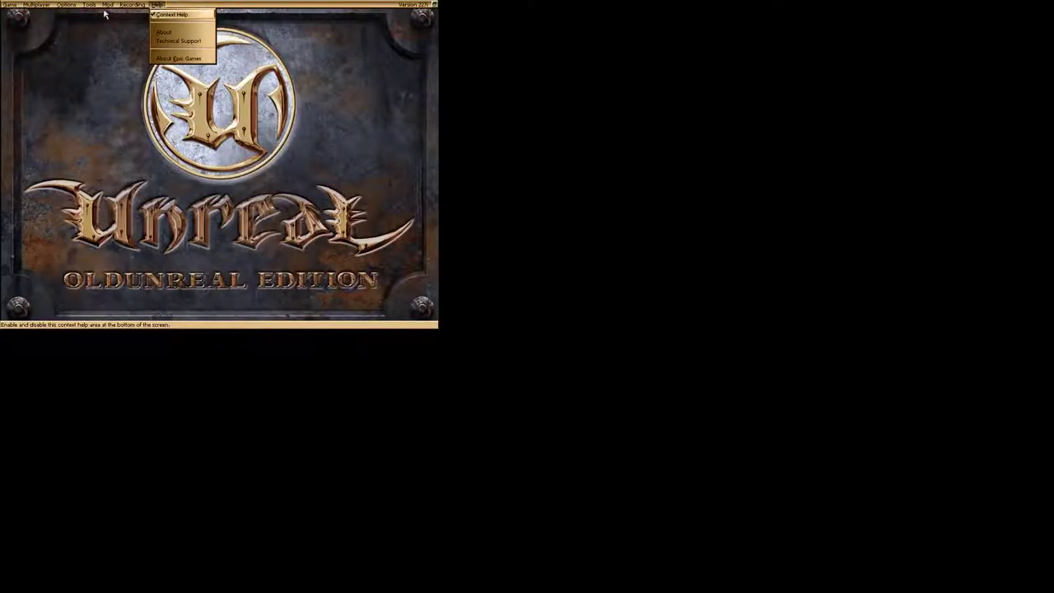
click(69, 15)
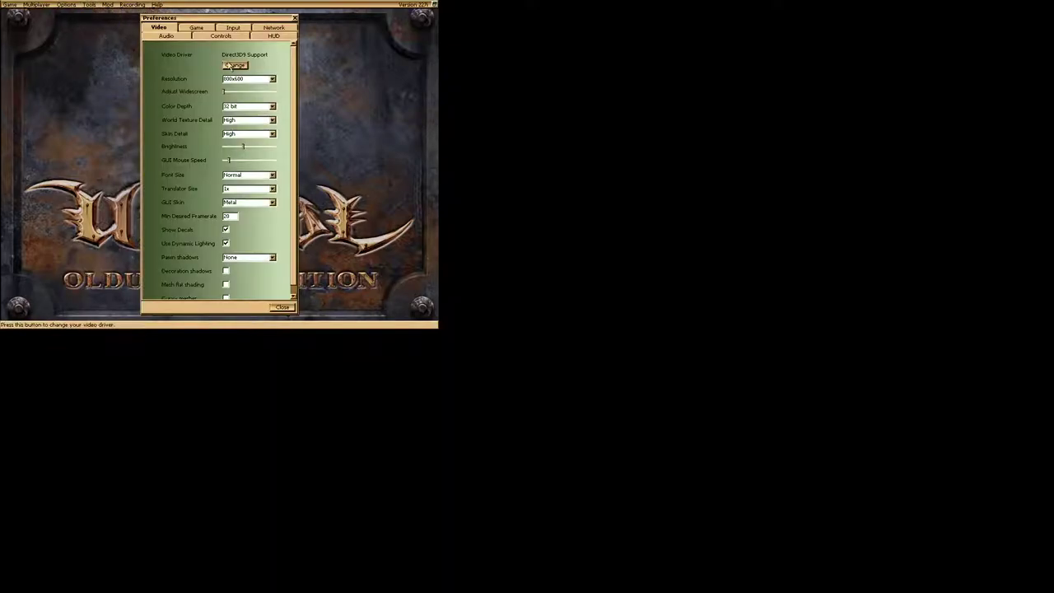
click(235, 79)
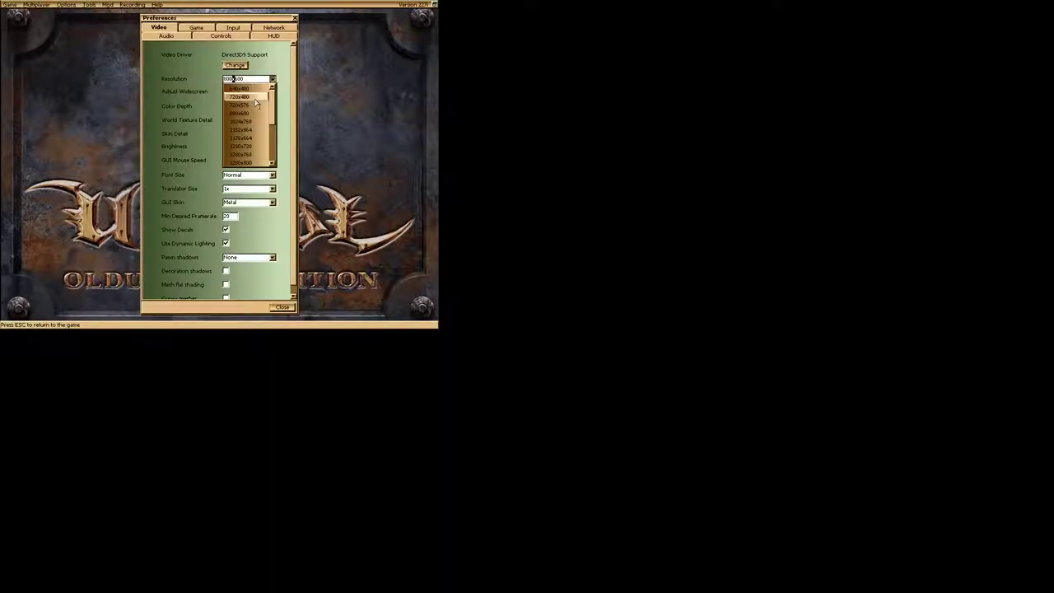
drag(272, 116, 269, 158)
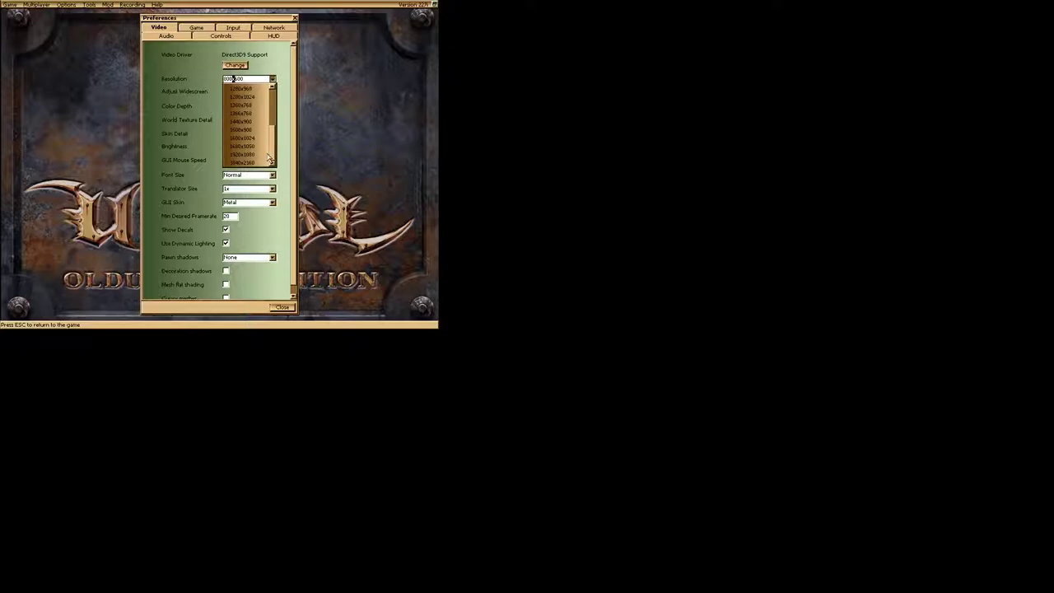
click(247, 155)
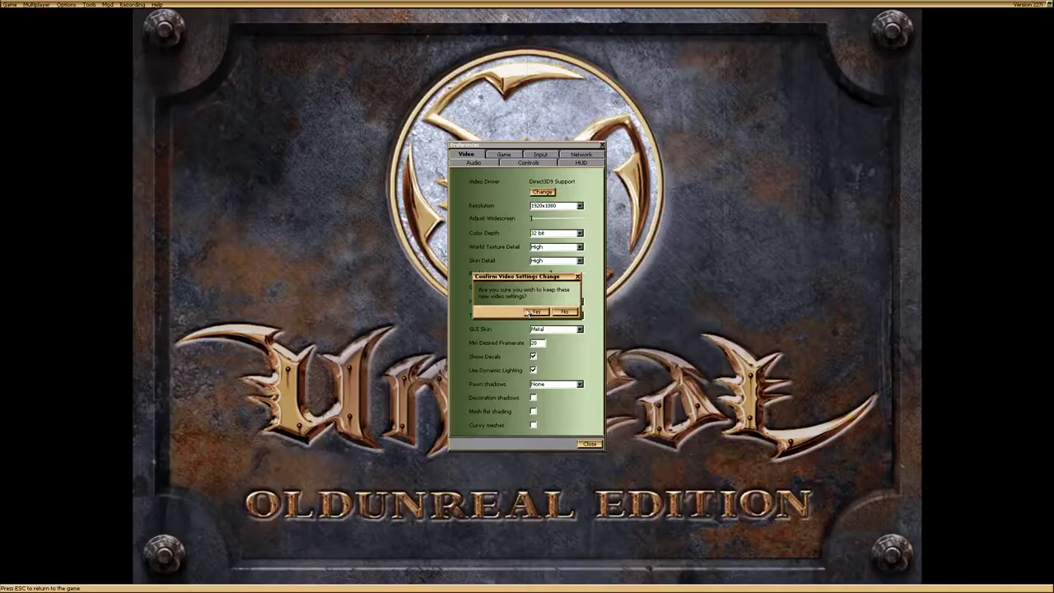
Step: Set the font size to Double, enable decoration shadows, mesh flat shading and curvy meshes, and close the preferences
click(537, 304)
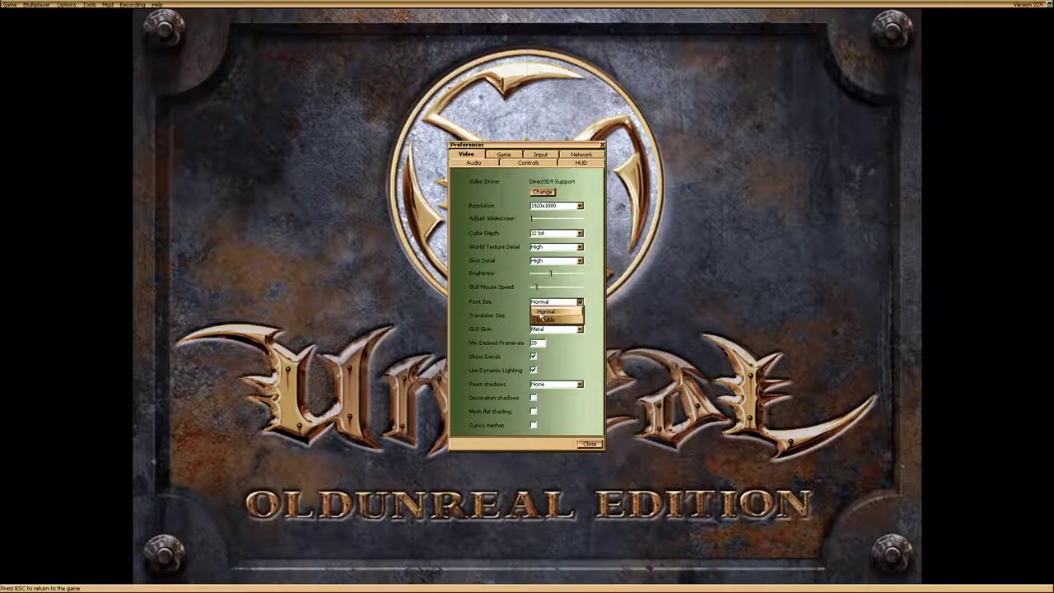
click(543, 319)
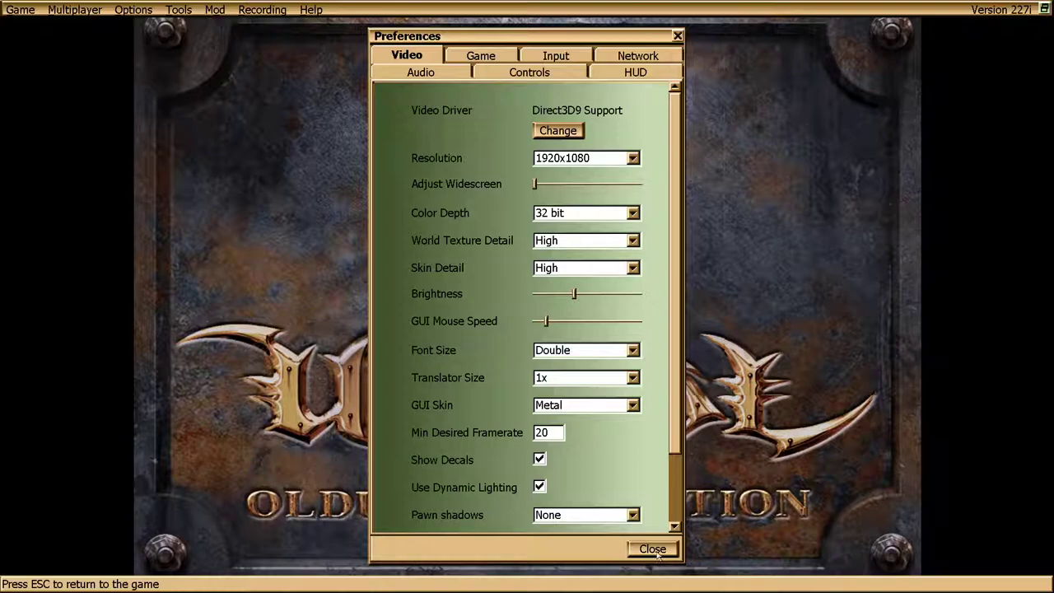
drag(672, 441, 668, 524)
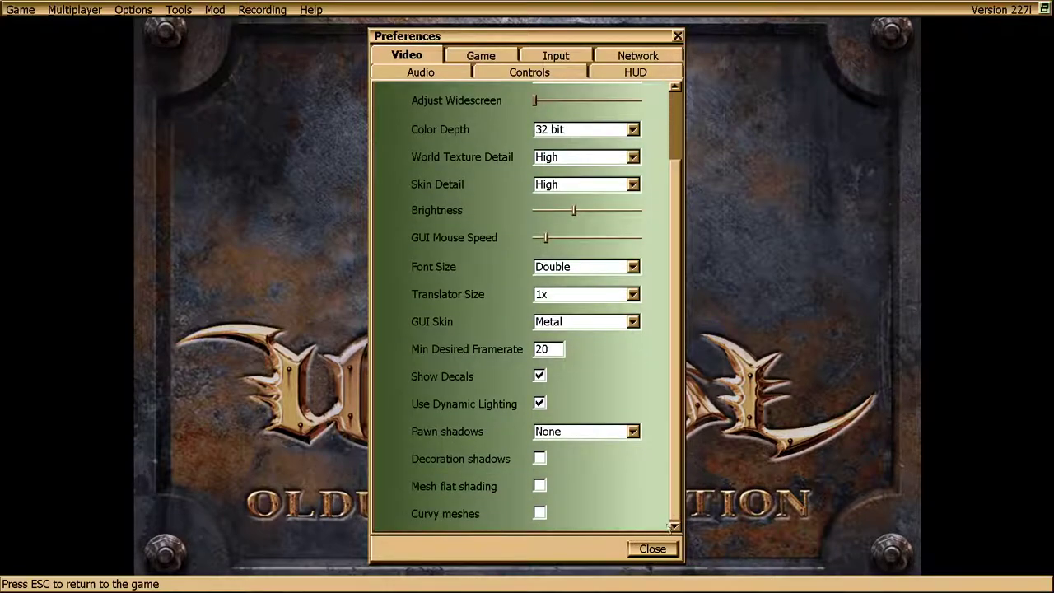
click(539, 459)
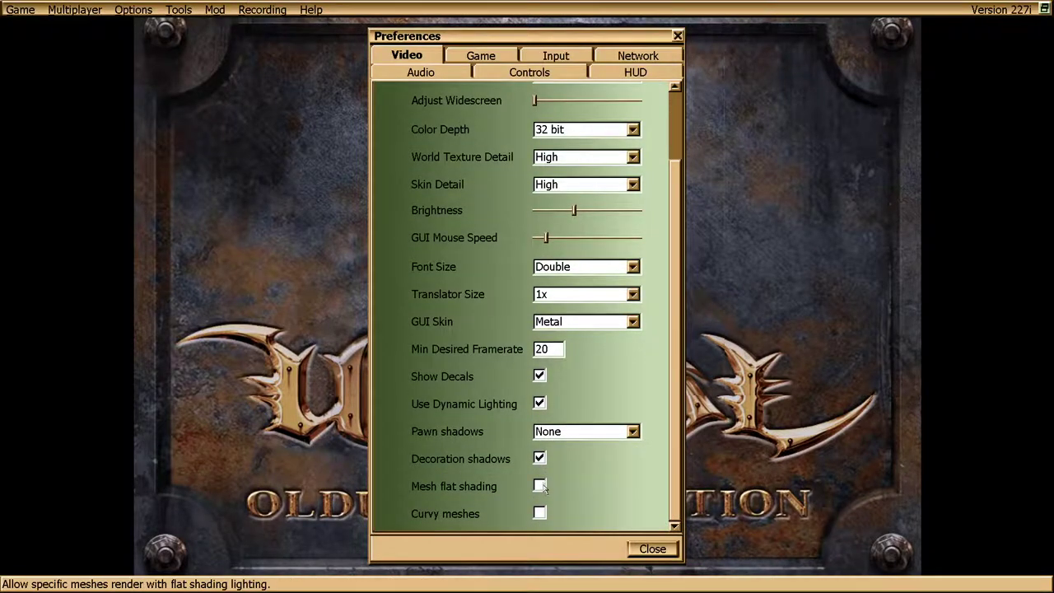
click(539, 486)
click(539, 512)
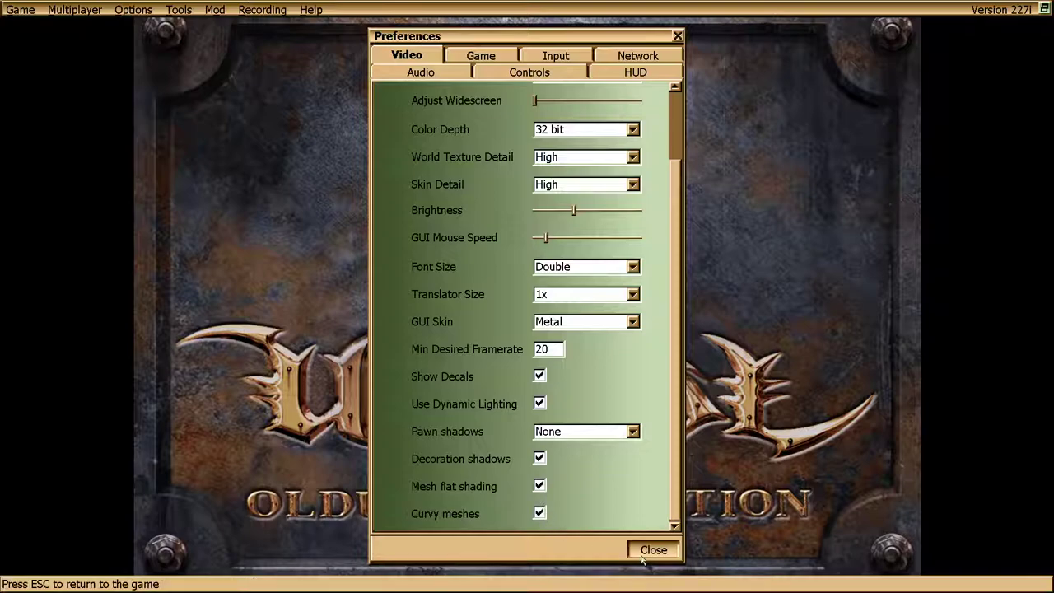
click(652, 548)
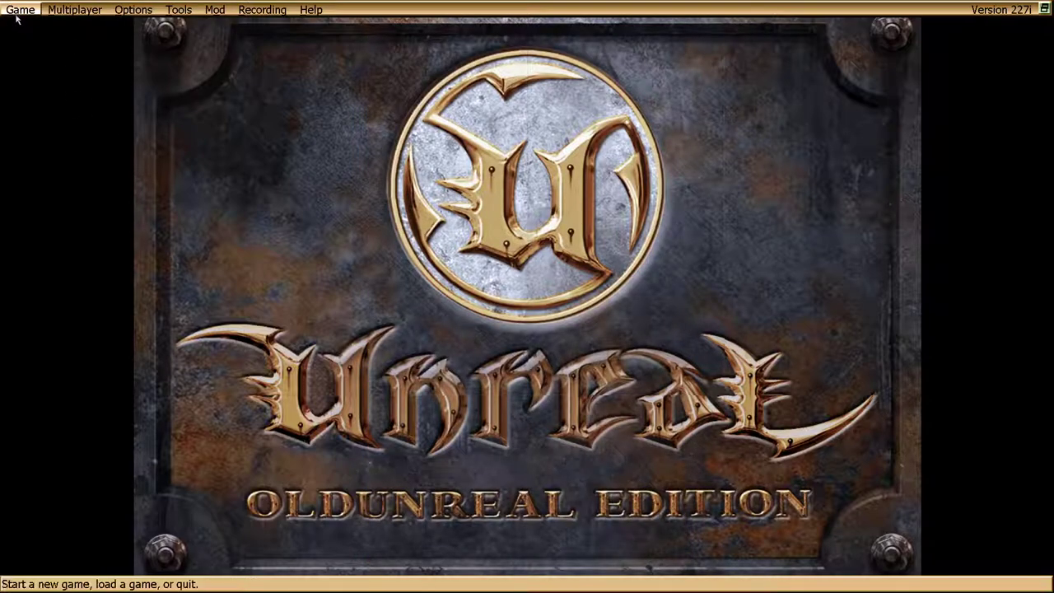
Step: Quit Unreal Gold and confirm the exit
click(20, 9)
click(33, 135)
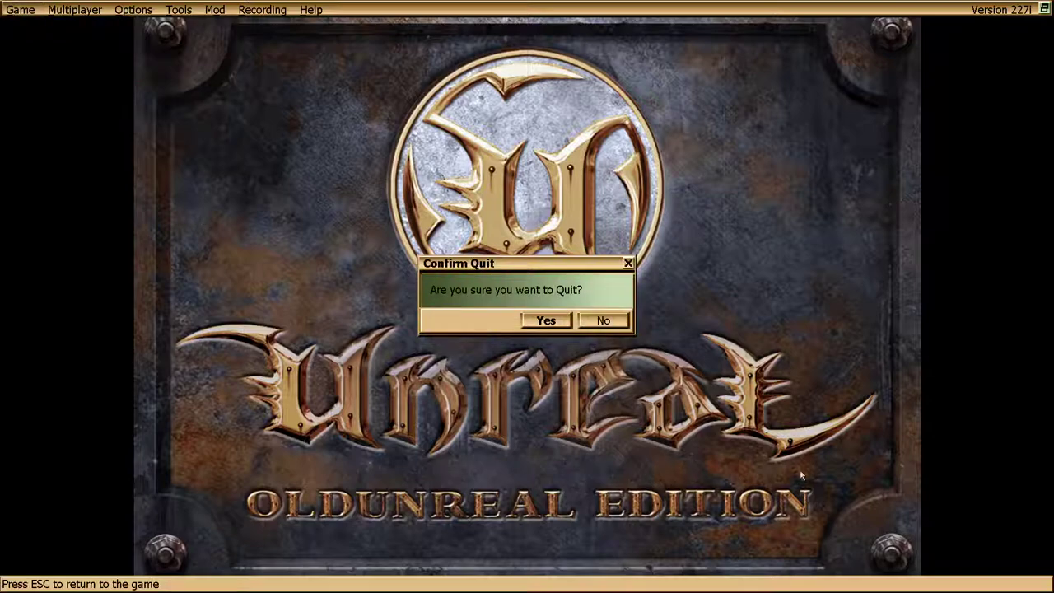
click(545, 325)
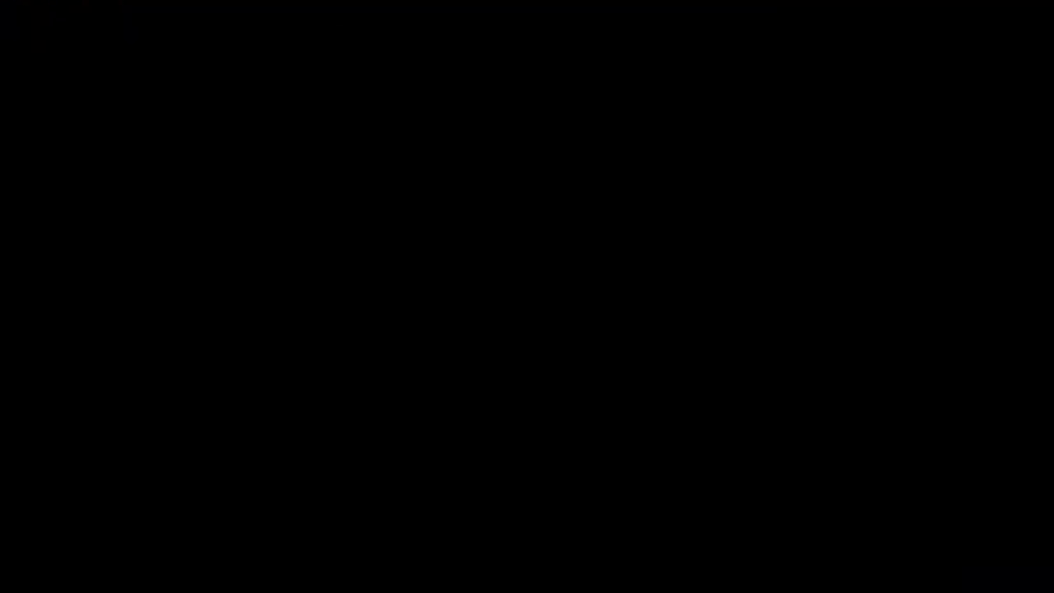
Step: Expand the Unreal Gold group in the Windows list of all installed apps
key(super)
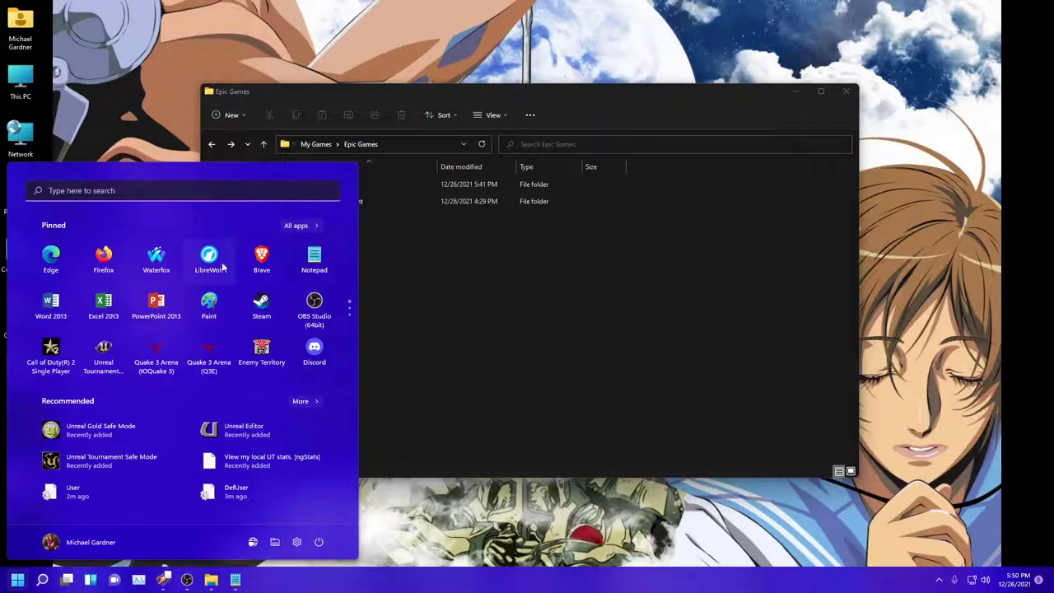
click(296, 225)
scroll(184, 319, down, 10)
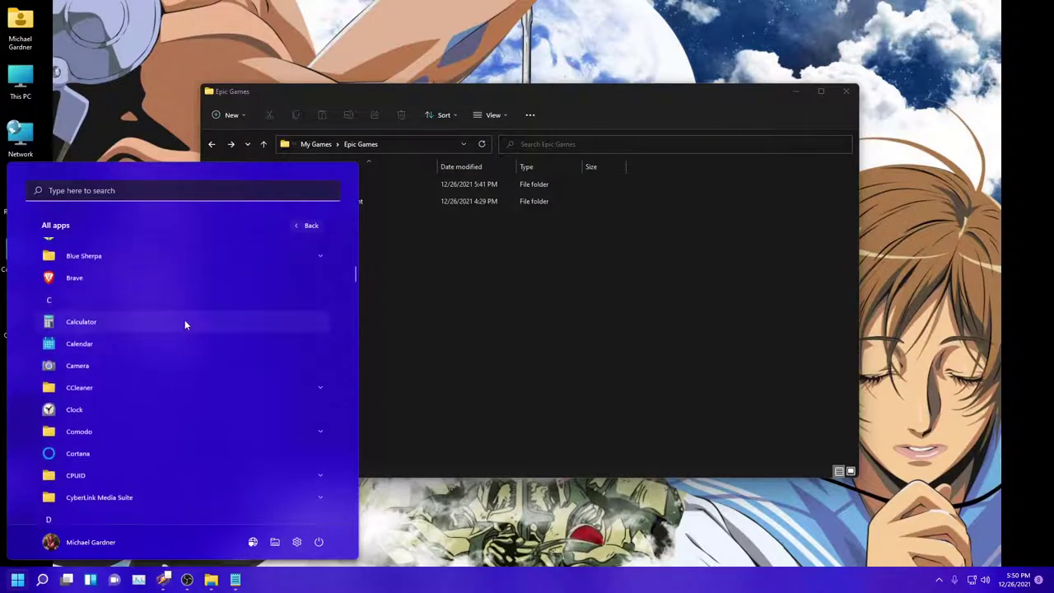
scroll(194, 319, down, 15)
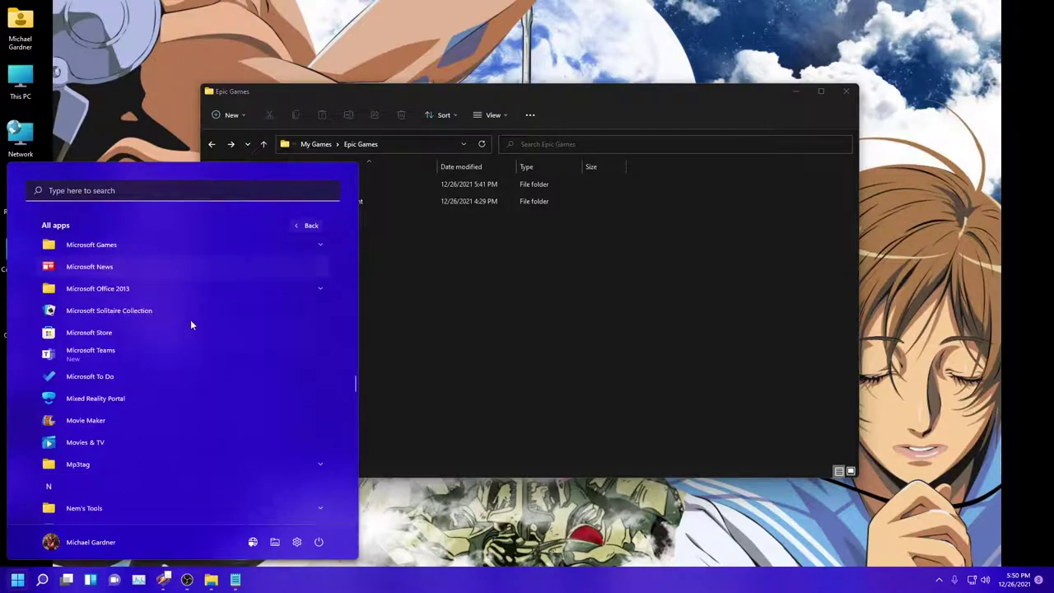
scroll(197, 323, down, 15)
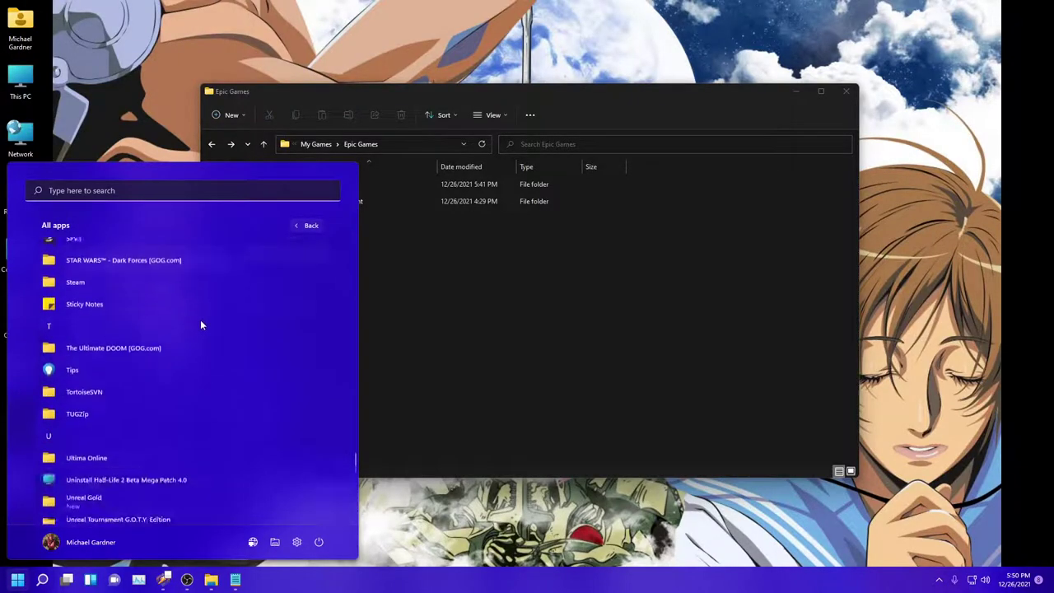
click(115, 447)
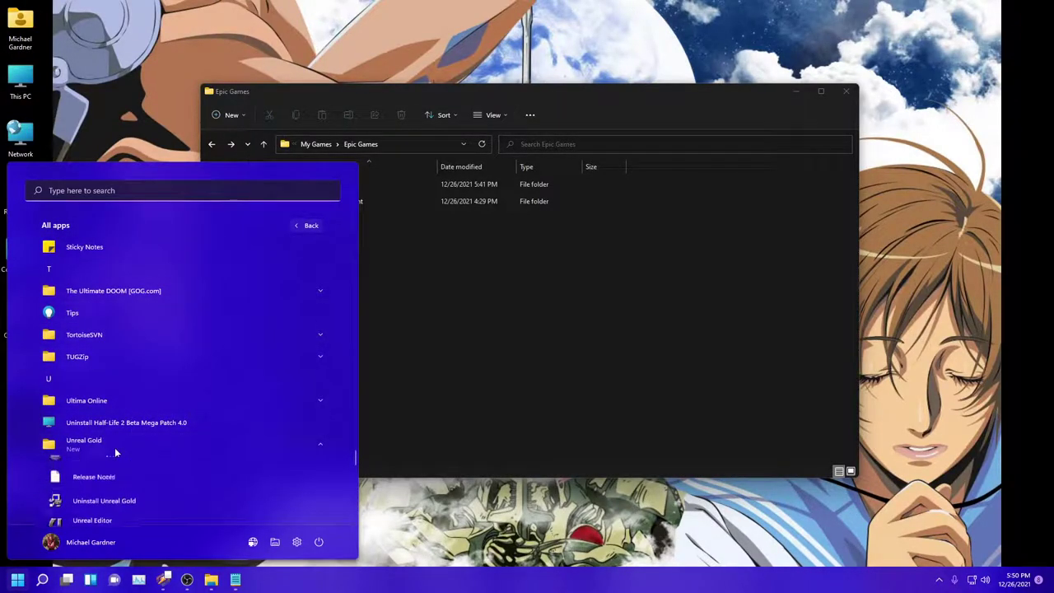
right_click(120, 425)
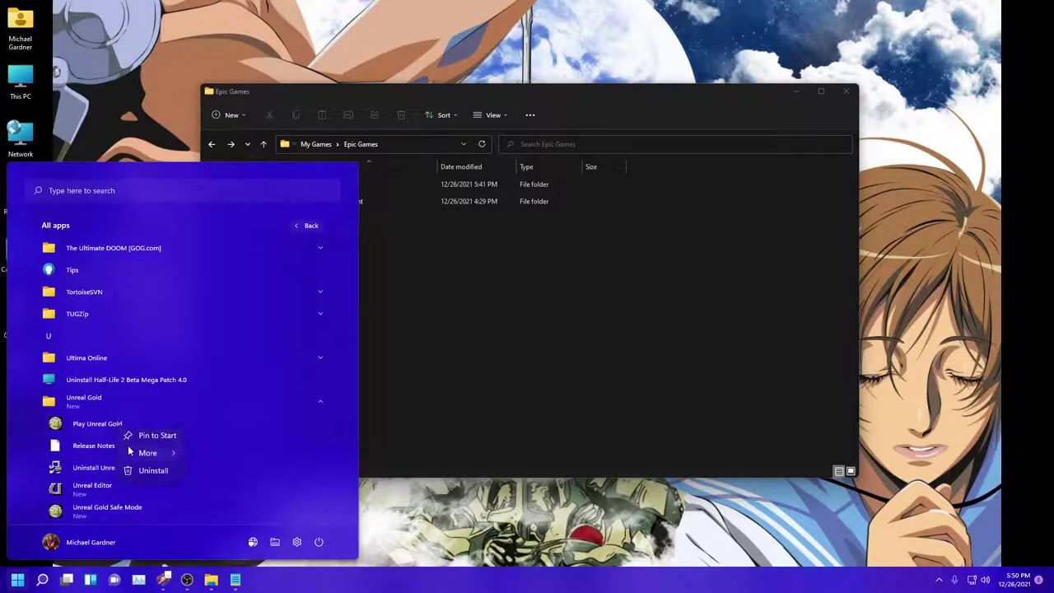
key(Escape)
scroll(113, 424, down, 3)
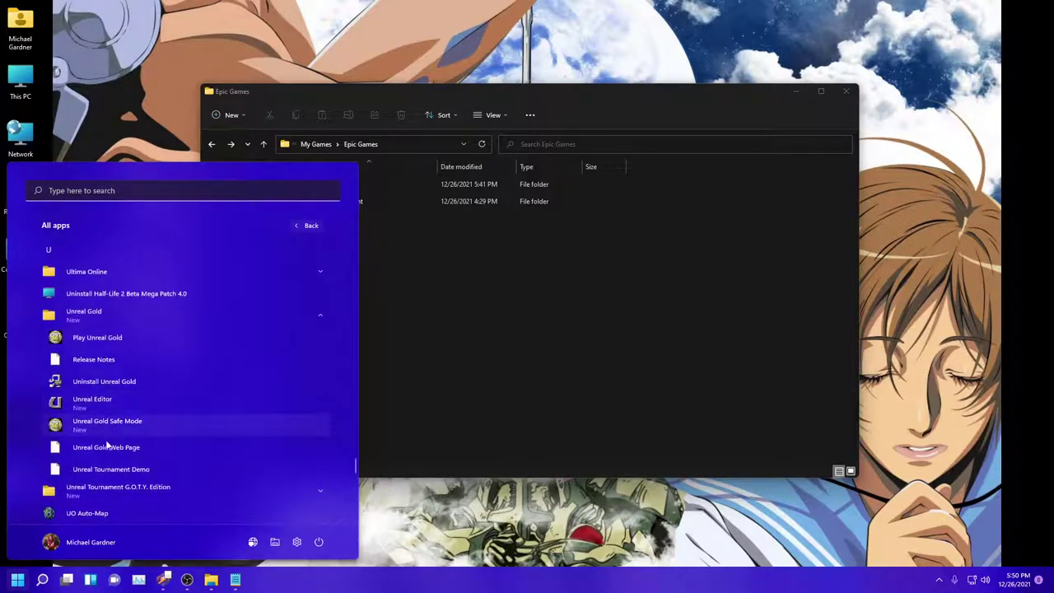
click(100, 492)
scroll(137, 453, down, 3)
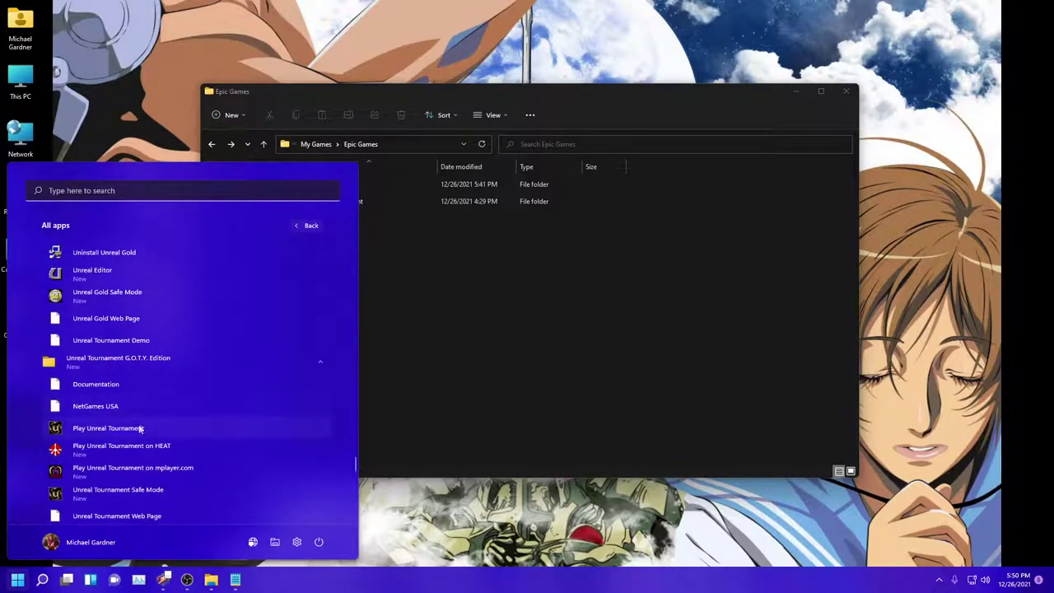
right_click(147, 438)
key(Escape)
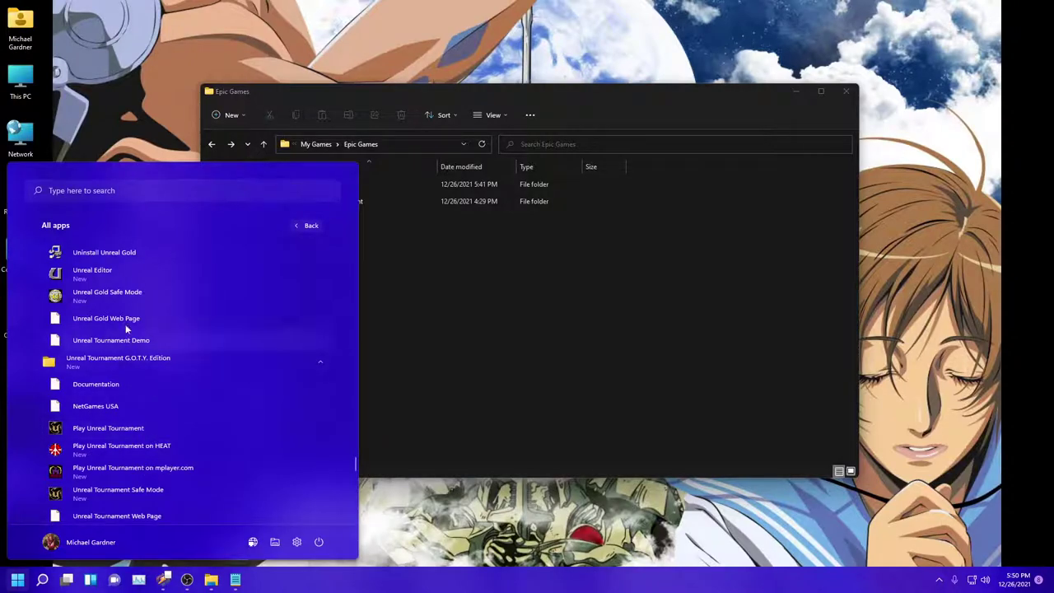
Step: Relaunch the game by starting Play Unreal Gold from its group of installed apps
scroll(115, 303, up, 2)
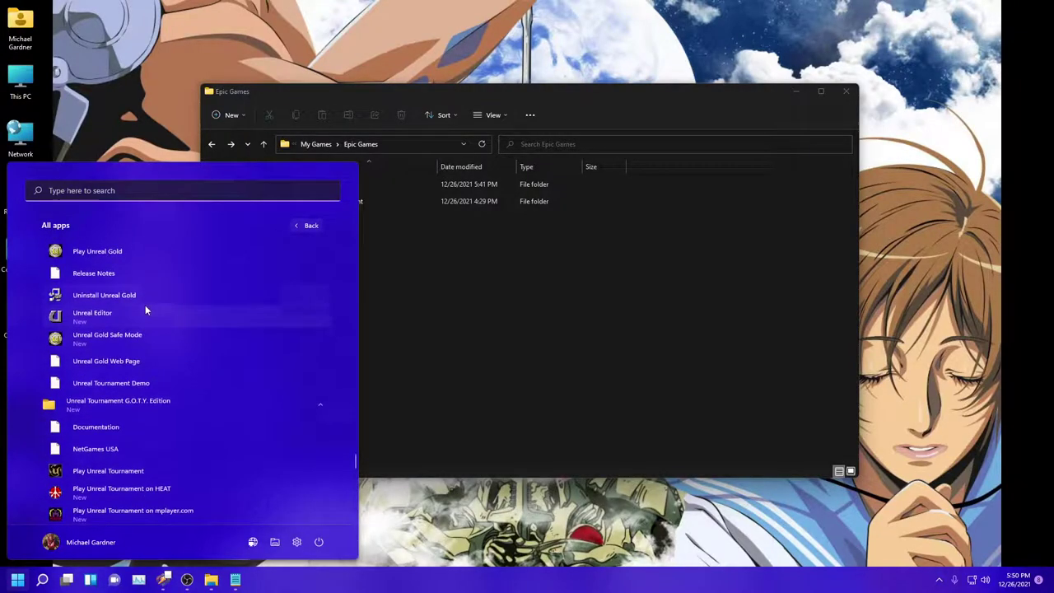
click(134, 251)
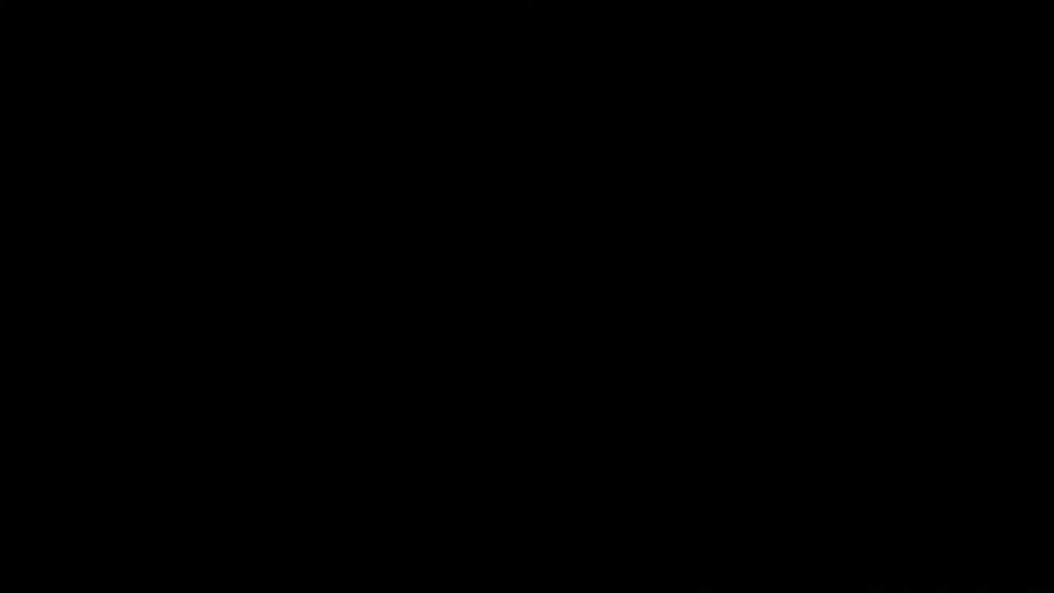
Step: Load the original Unreal intro map with the console command "open unreal.unr"
text(open unre)
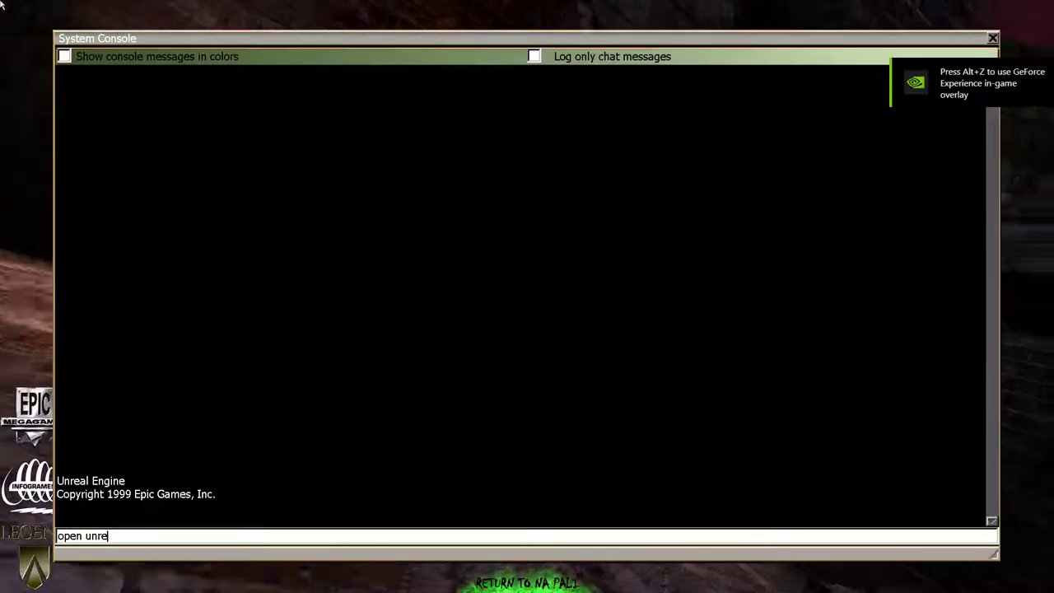
text(al.unr)
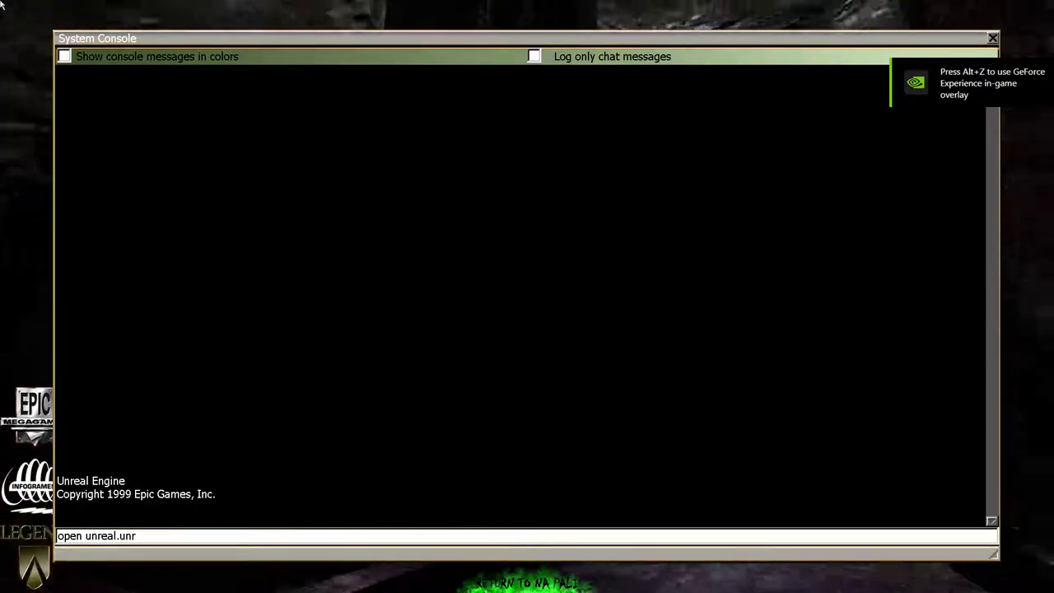
key(Return)
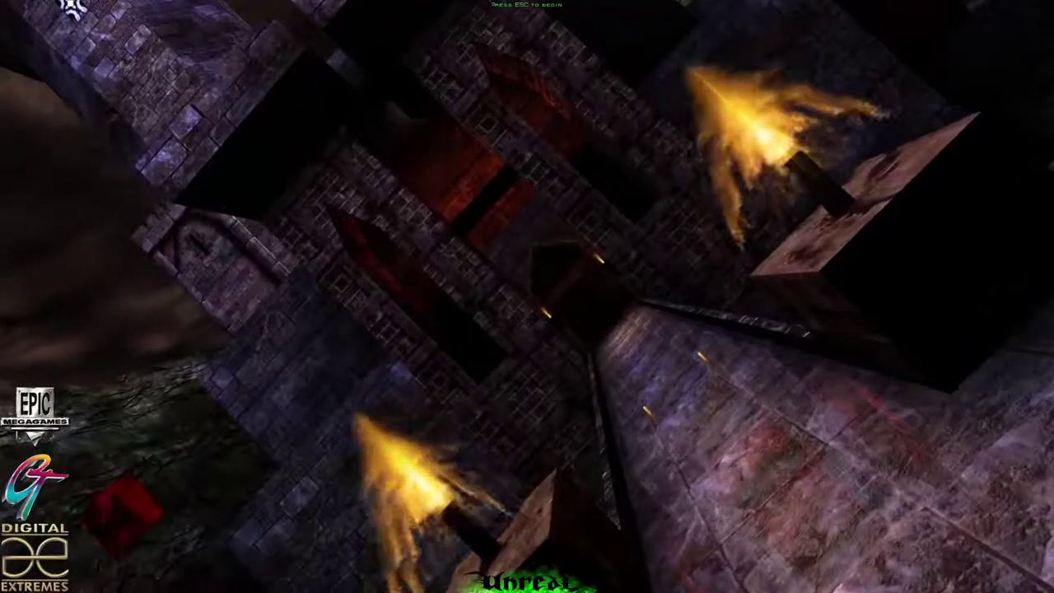